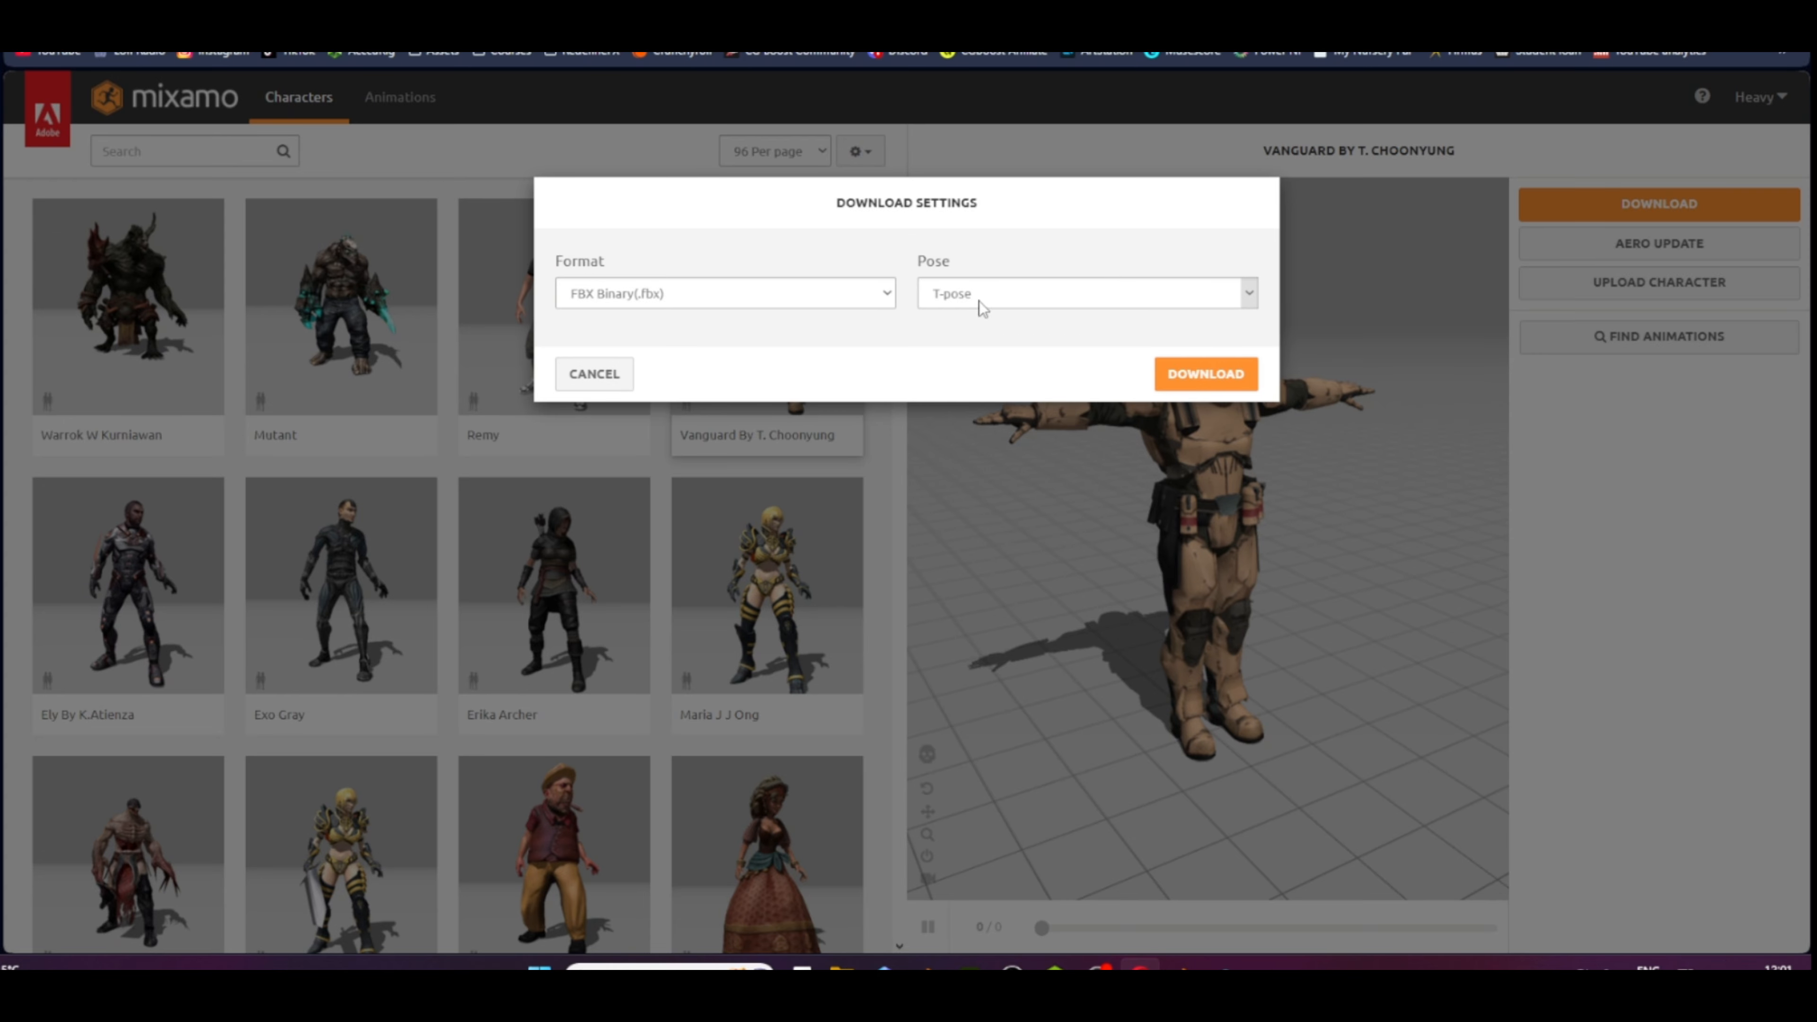
Step: Download the Vanguard character as FBX Binary(.fbx) in T-pose
left_click(1181, 377)
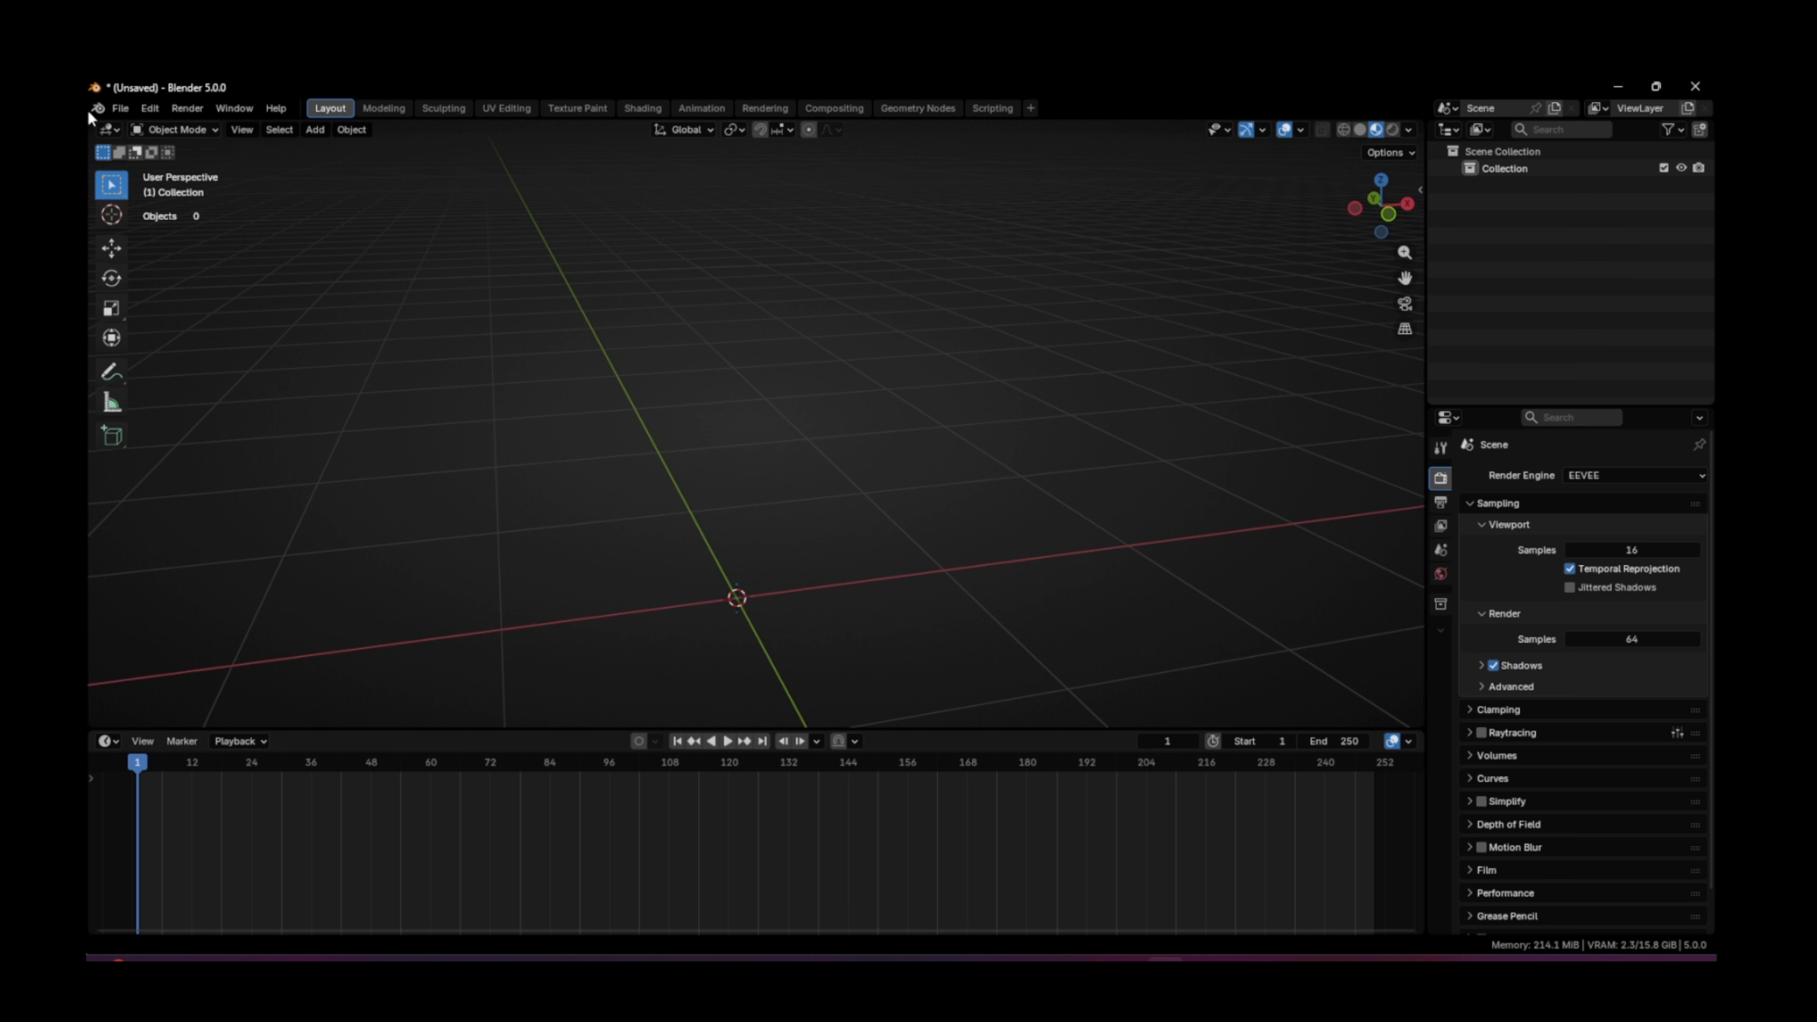
Step: In Blender, import the downloaded Vanguard FBX file from the Downloads folder using the FBX (Legacy) importer
left_click(120, 107)
mouse_move(169, 348)
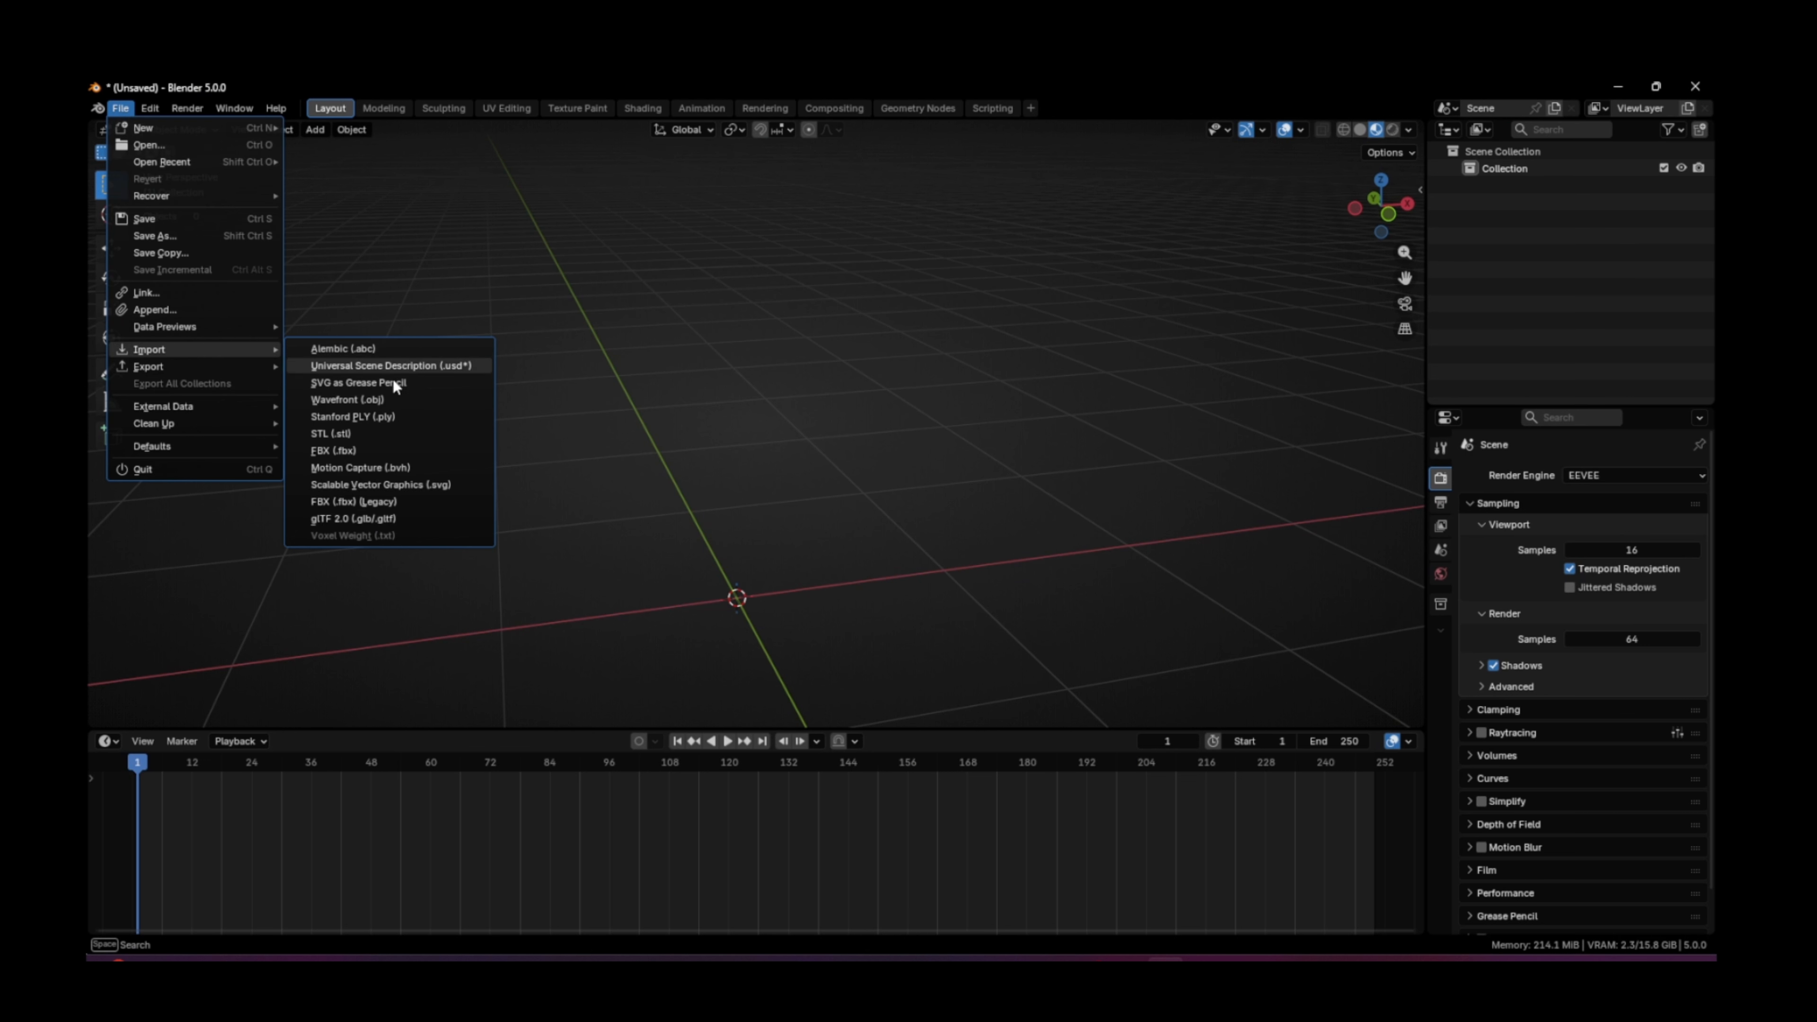
left_click(358, 504)
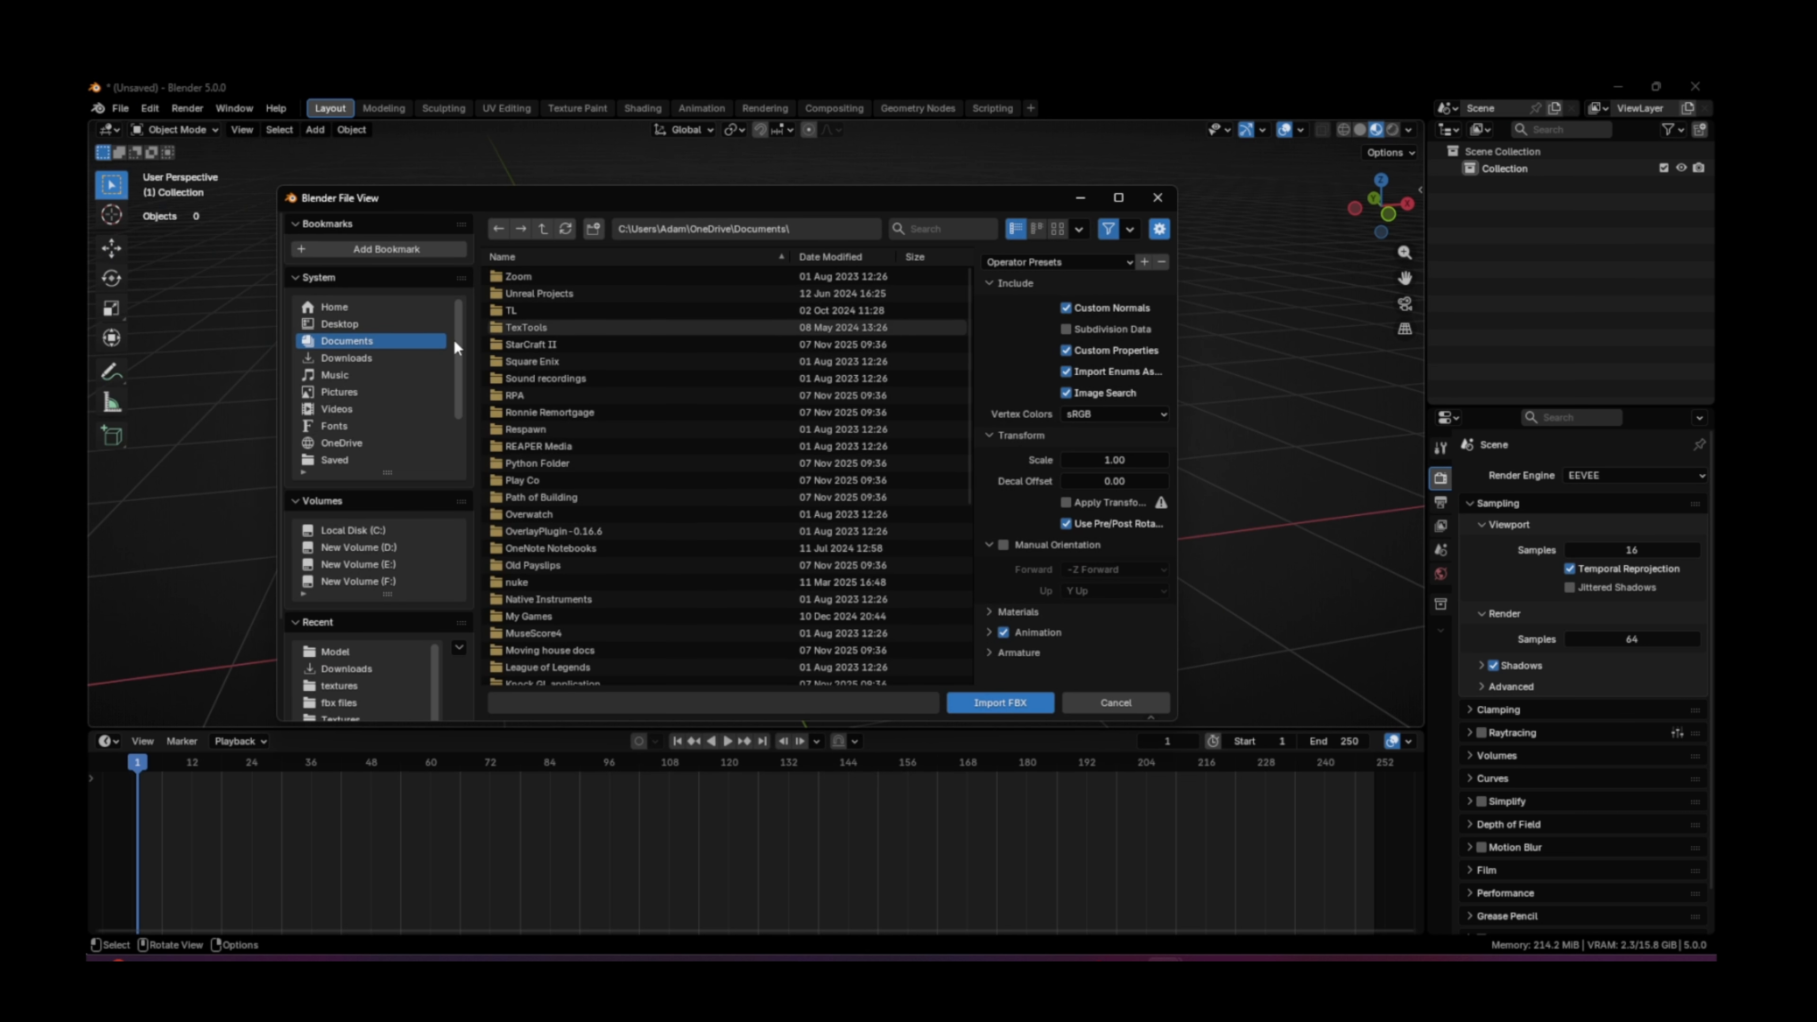
left_click(337, 356)
left_click(633, 274)
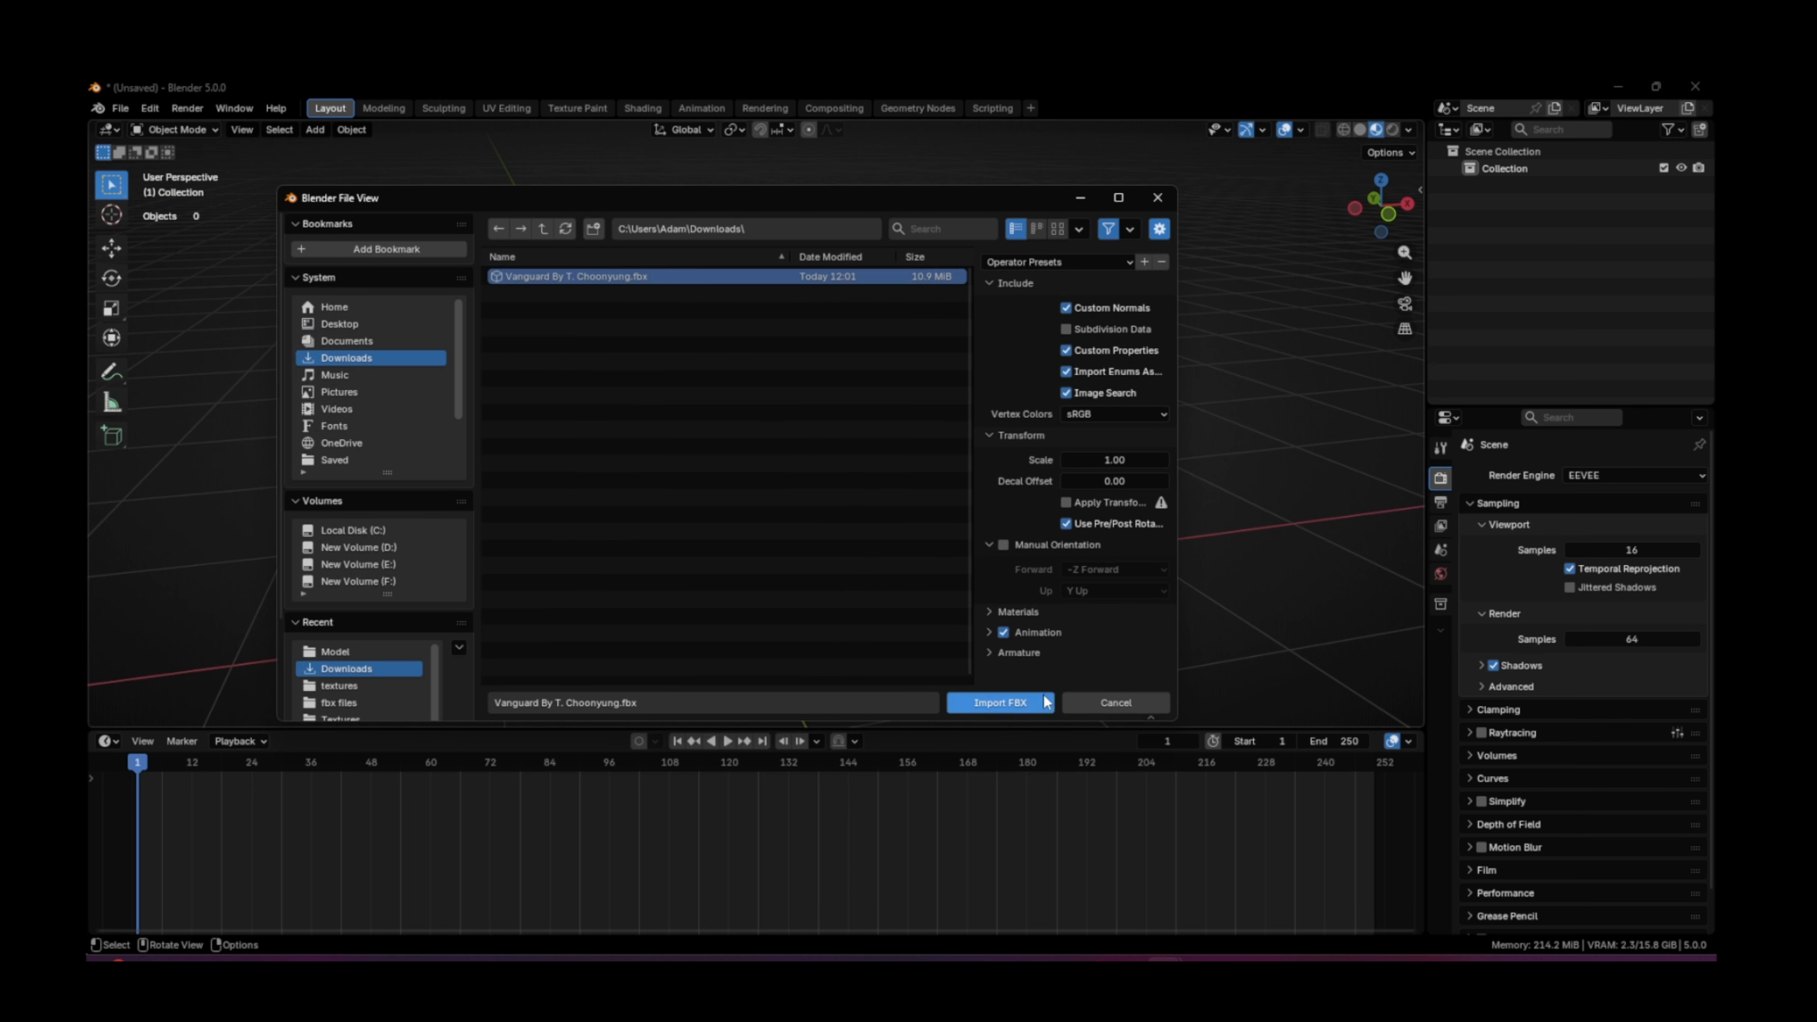
left_click(1025, 700)
Step: Delete the imported character's armature, keeping its meshes
middle_click_drag(916, 435, 922, 434)
scroll(924, 433, "down", 4)
scroll(924, 433, "up", 2)
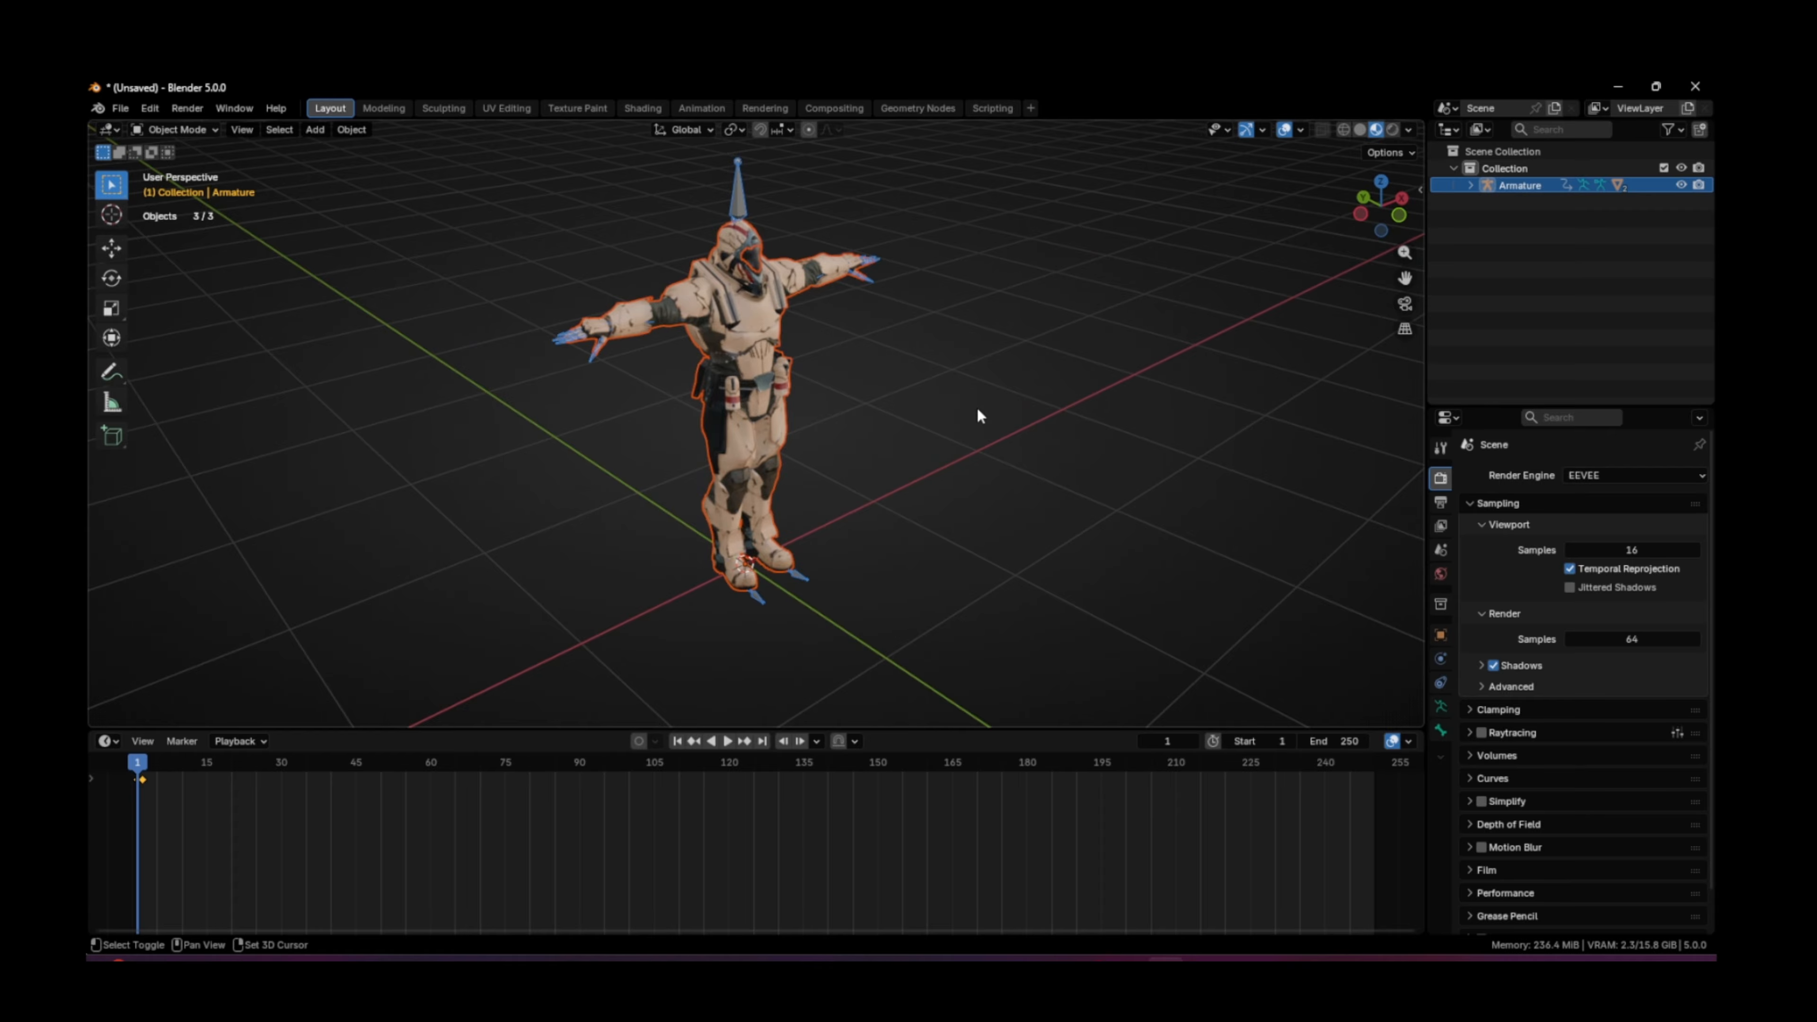
middle_click_drag(891, 303, 883, 424, "shift")
key("x")
left_click(725, 321)
Step: Rotate the vanguard_Mesh body 90 degrees about the X axis so the character stands upright
scroll(867, 424, "down", 8)
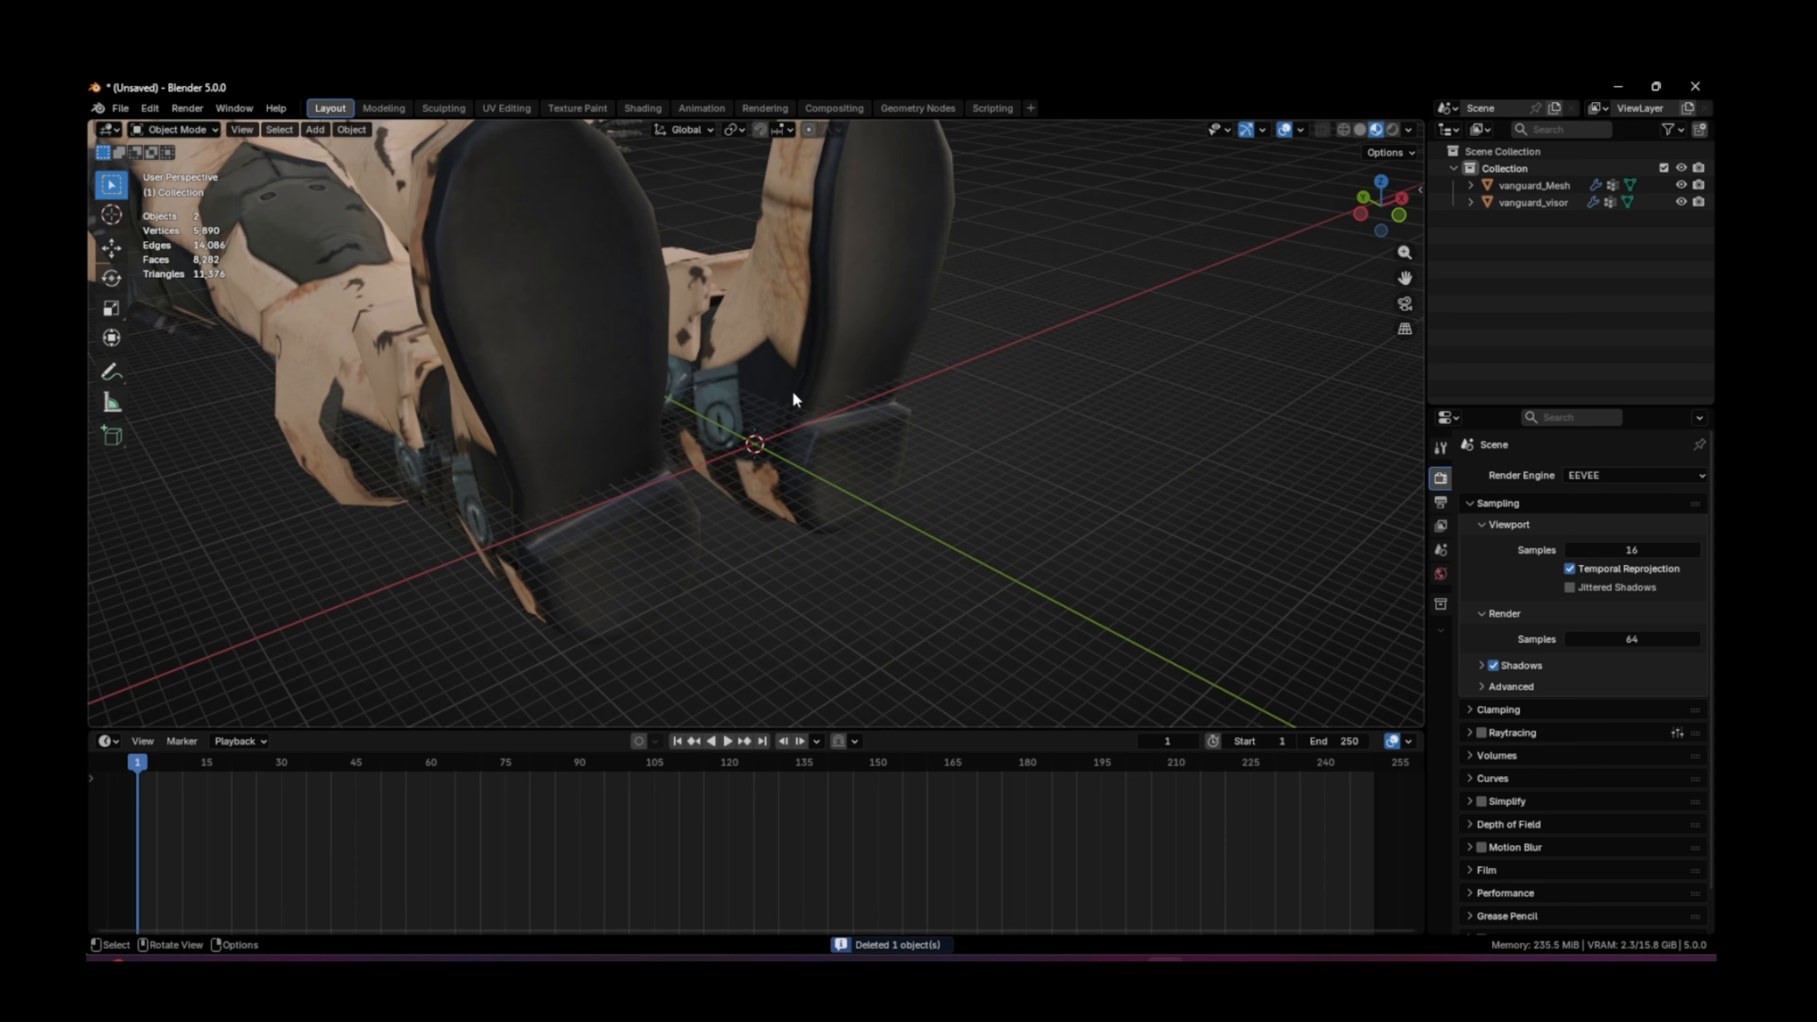
left_click(560, 374)
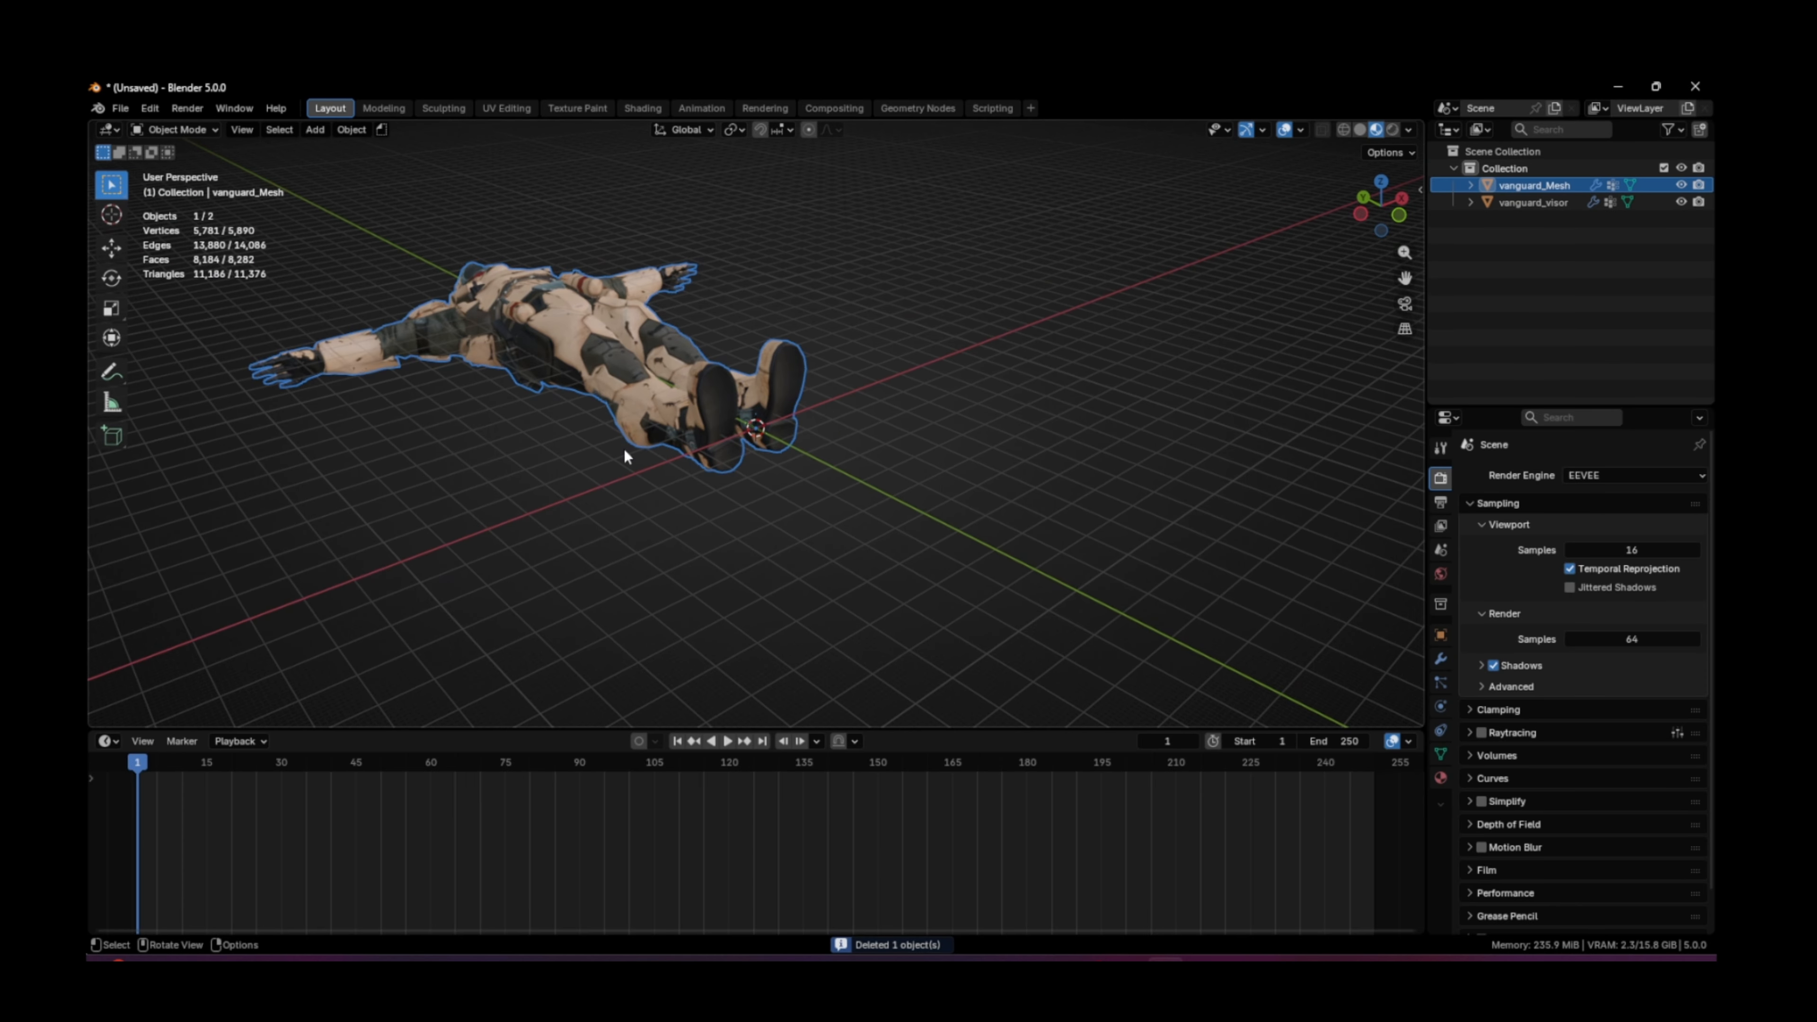
type("rx90")
key("Return")
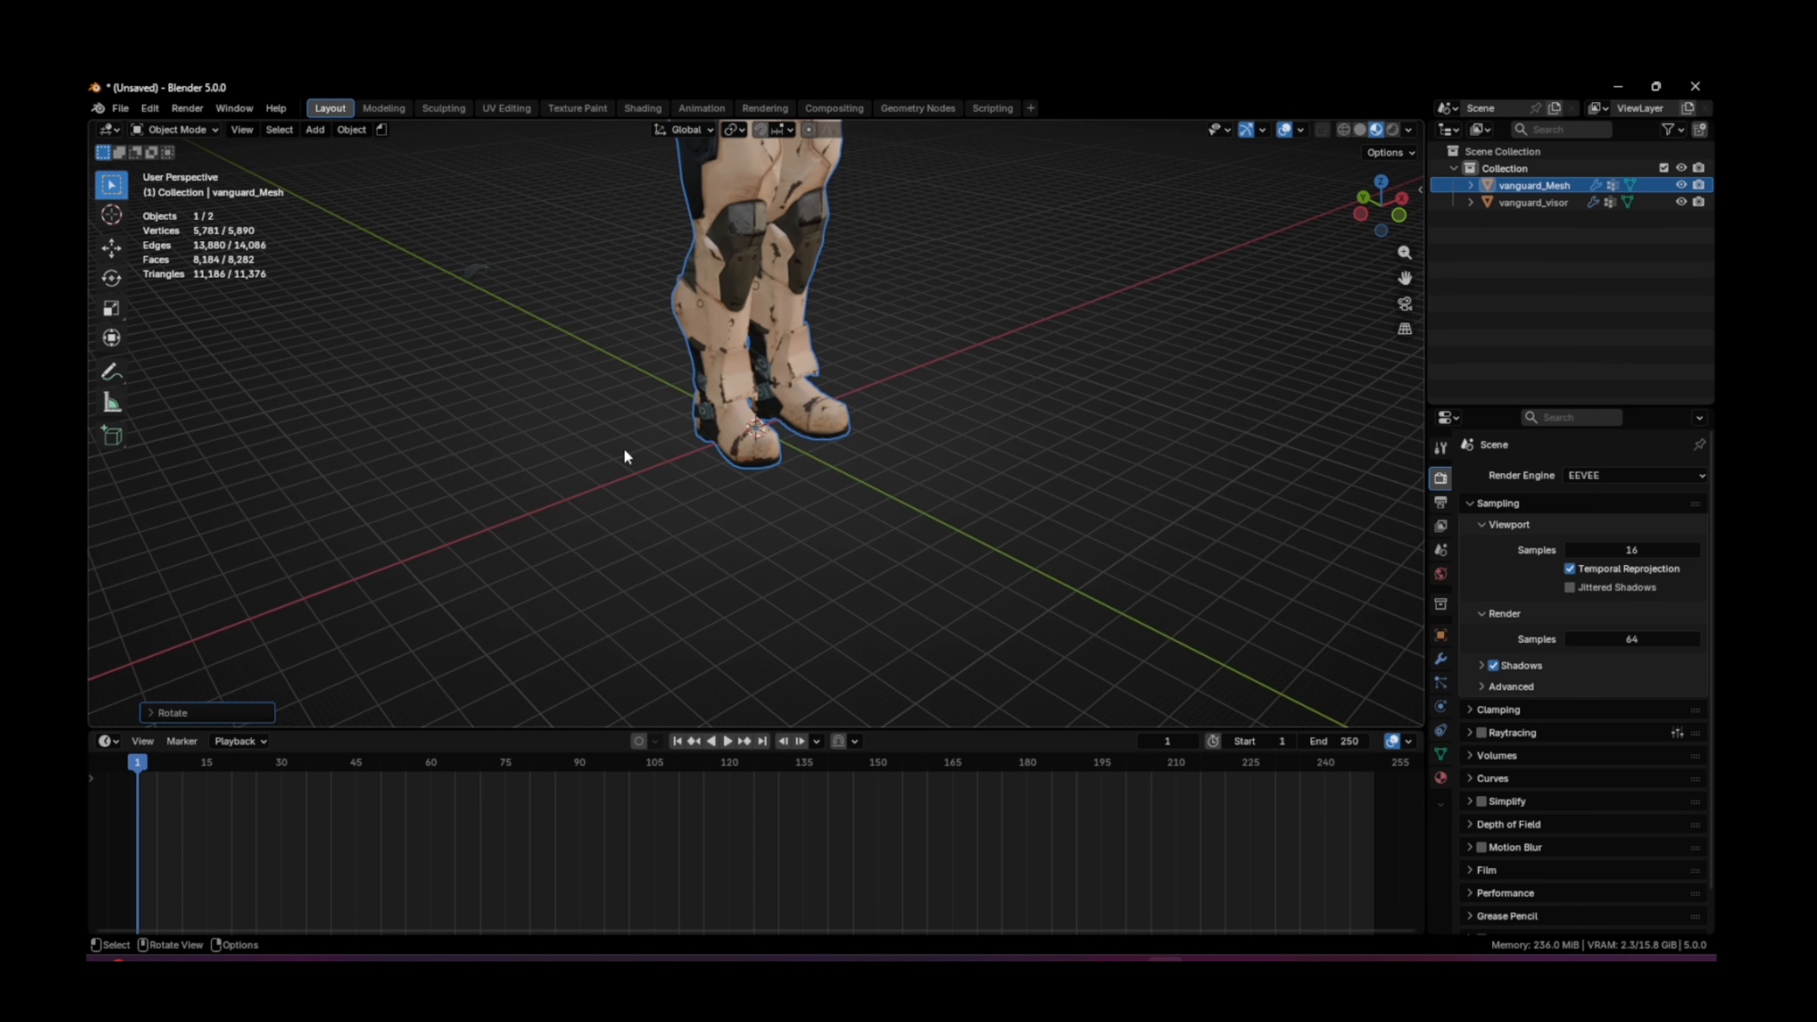
Step: Scale the upright body mesh down to a small fraction of its imported size
middle_click_drag(1011, 471, 929, 459)
key("s")
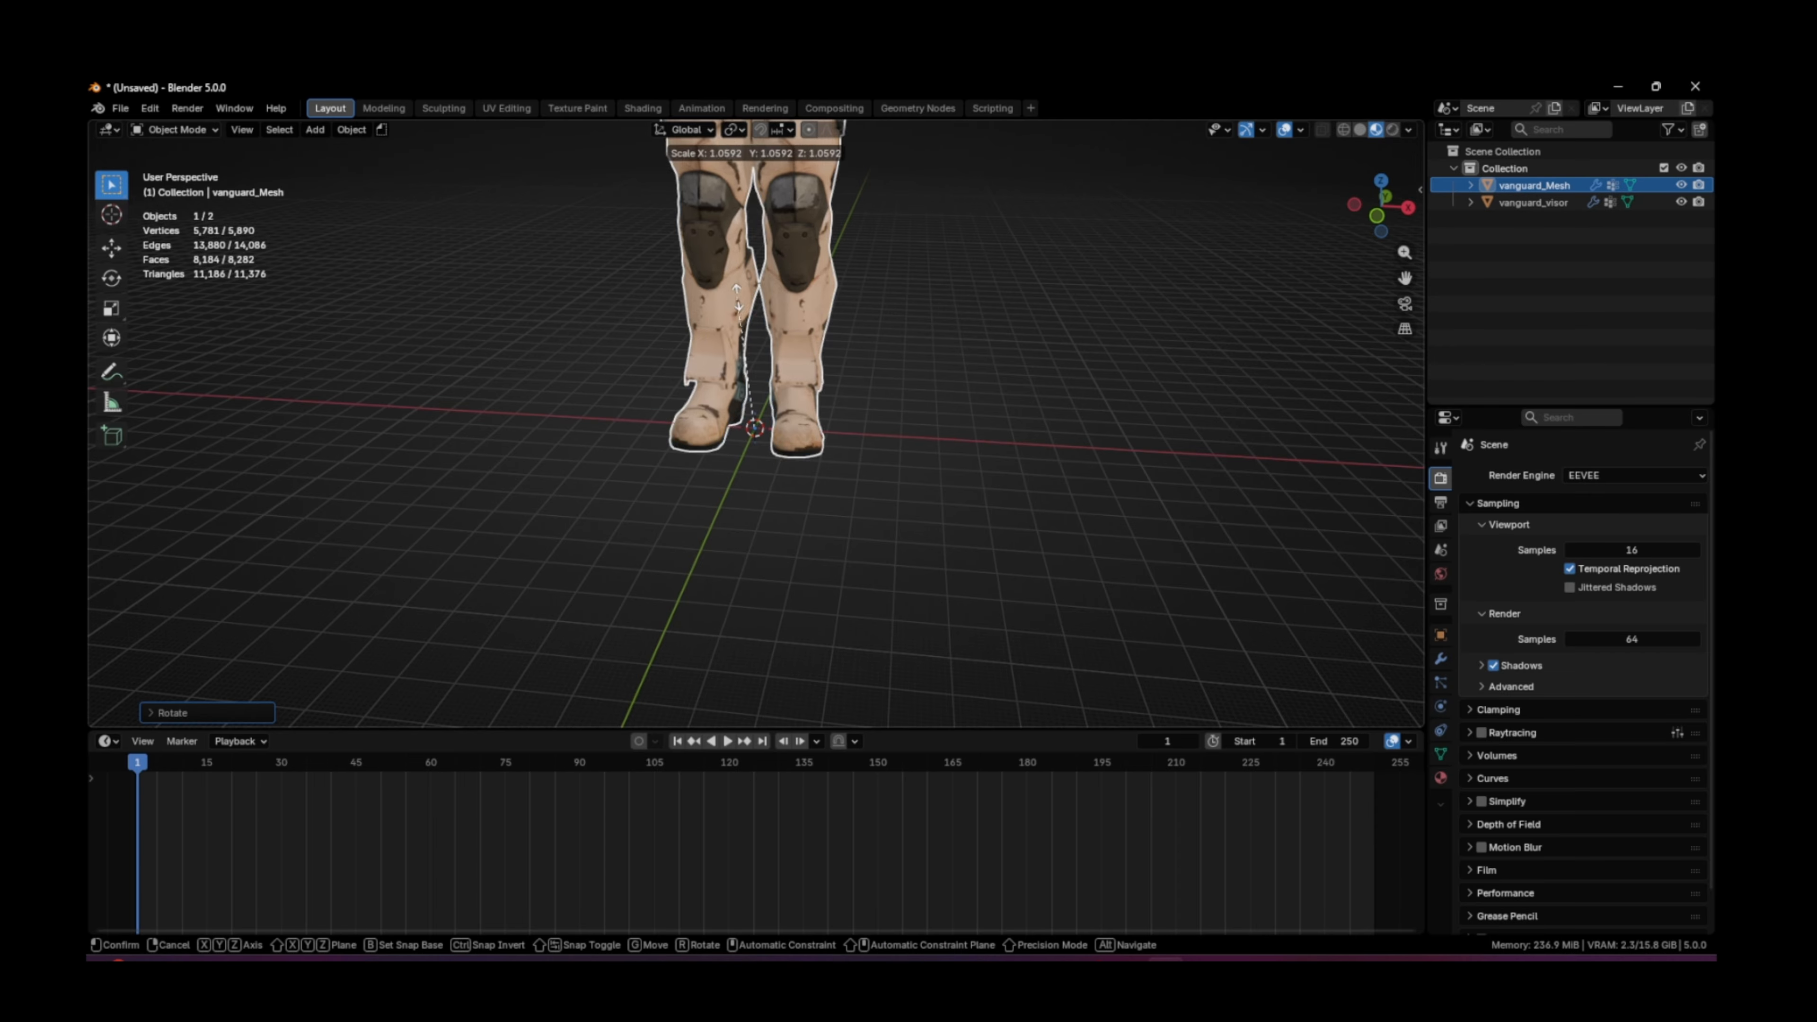
left_click(778, 424)
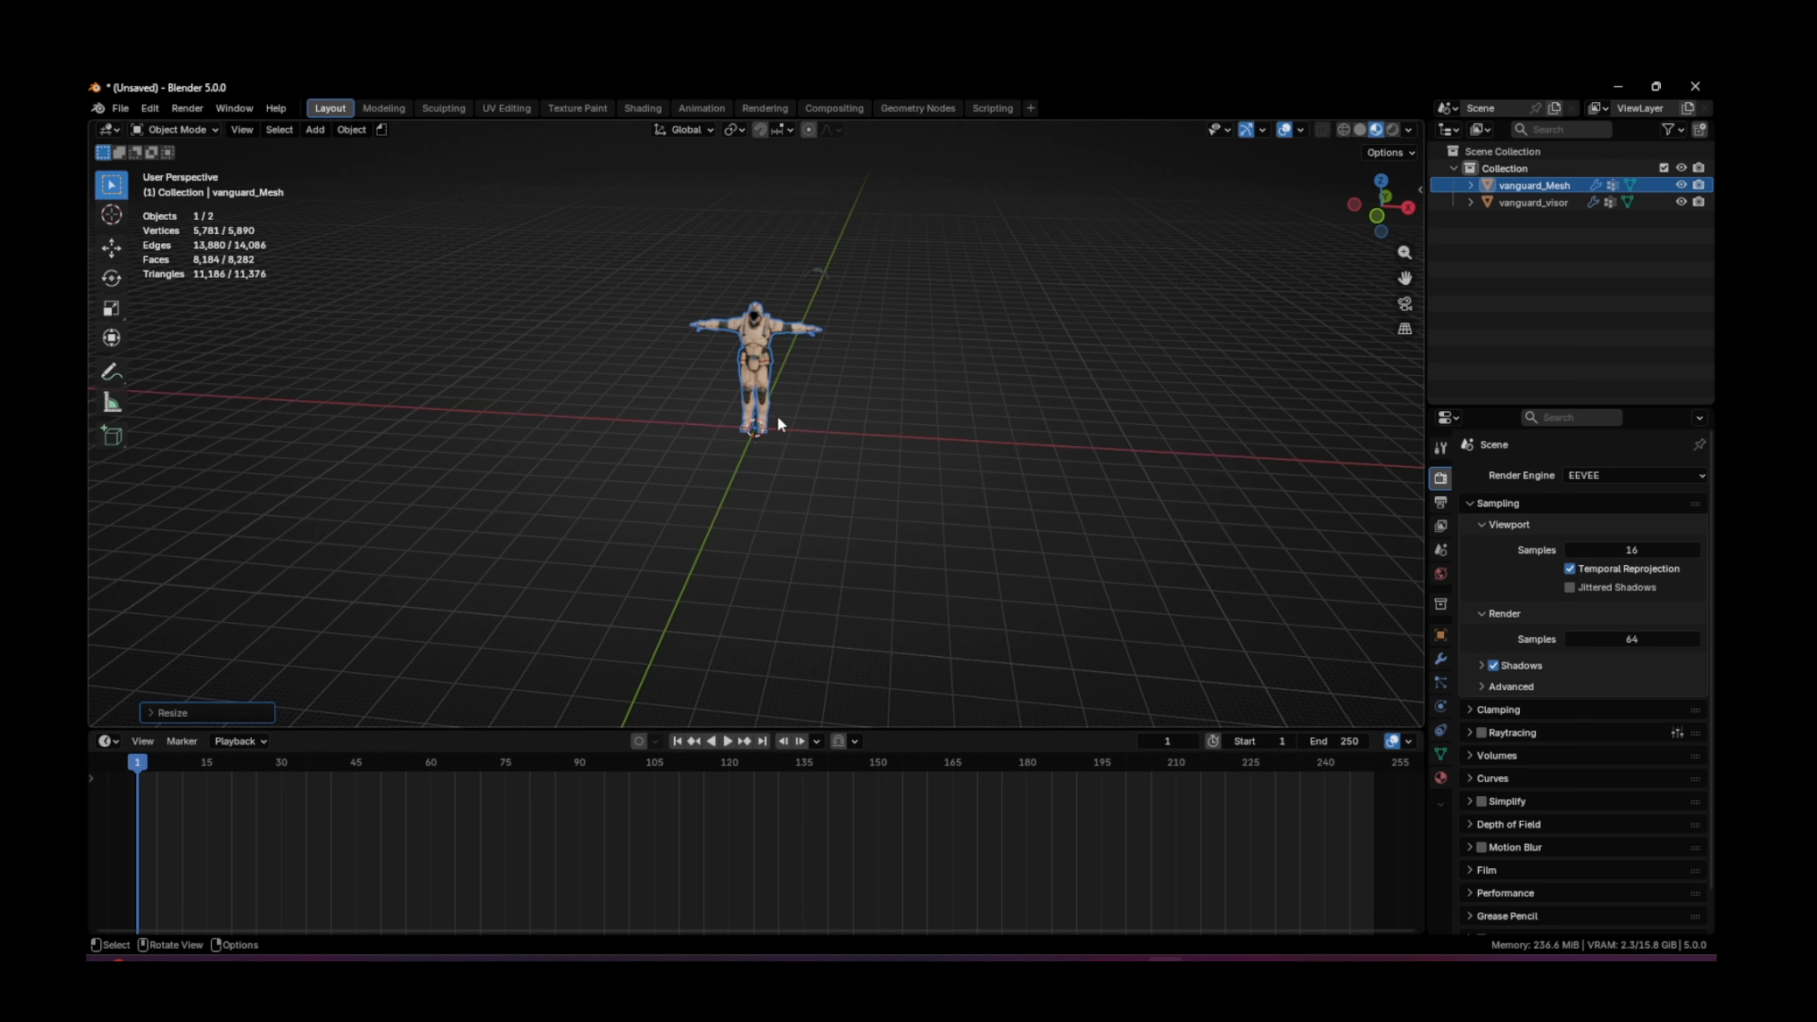
Step: In front view, draw vertical measuring rulers of about 1.8 m from the ground line as a human-height reference
key("KP_1")
scroll(856, 422, "up", 4)
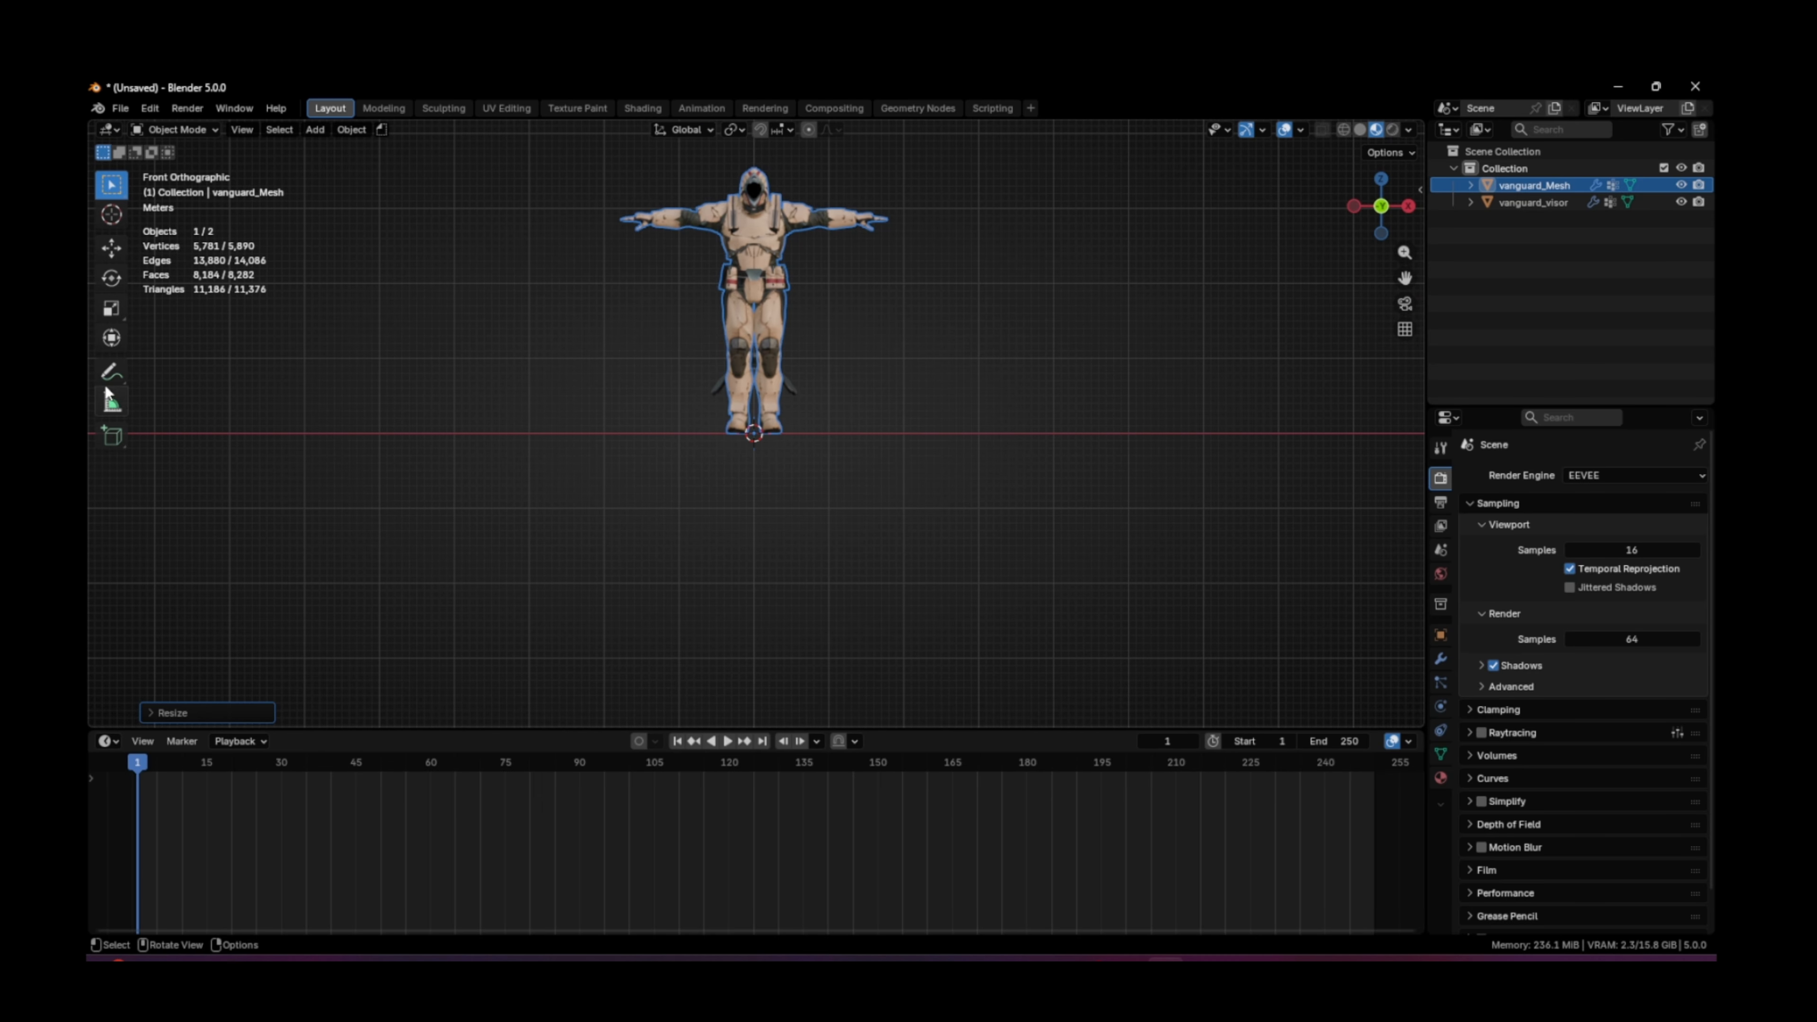
left_click(119, 411)
mouse_move(865, 434)
left_mouse_down()
mouse_move(858, 358)
mouse_move(864, 419)
left_mouse_up()
key("s")
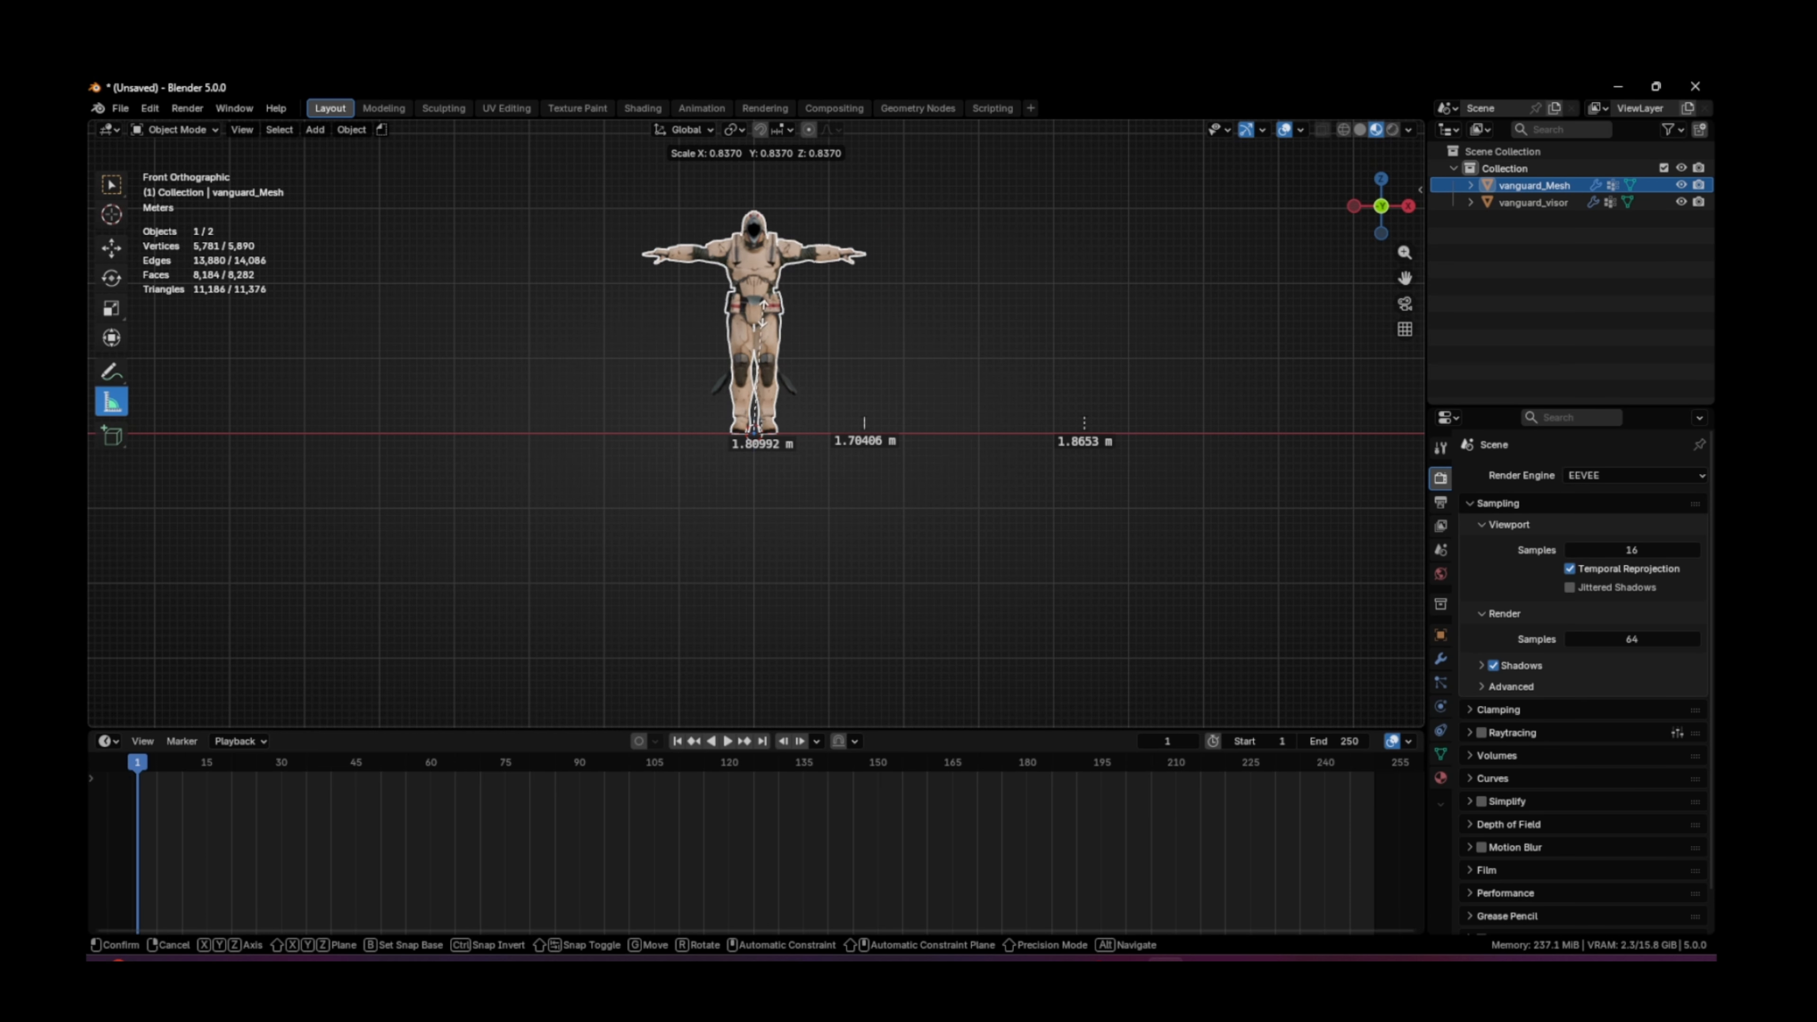
right_click(770, 401)
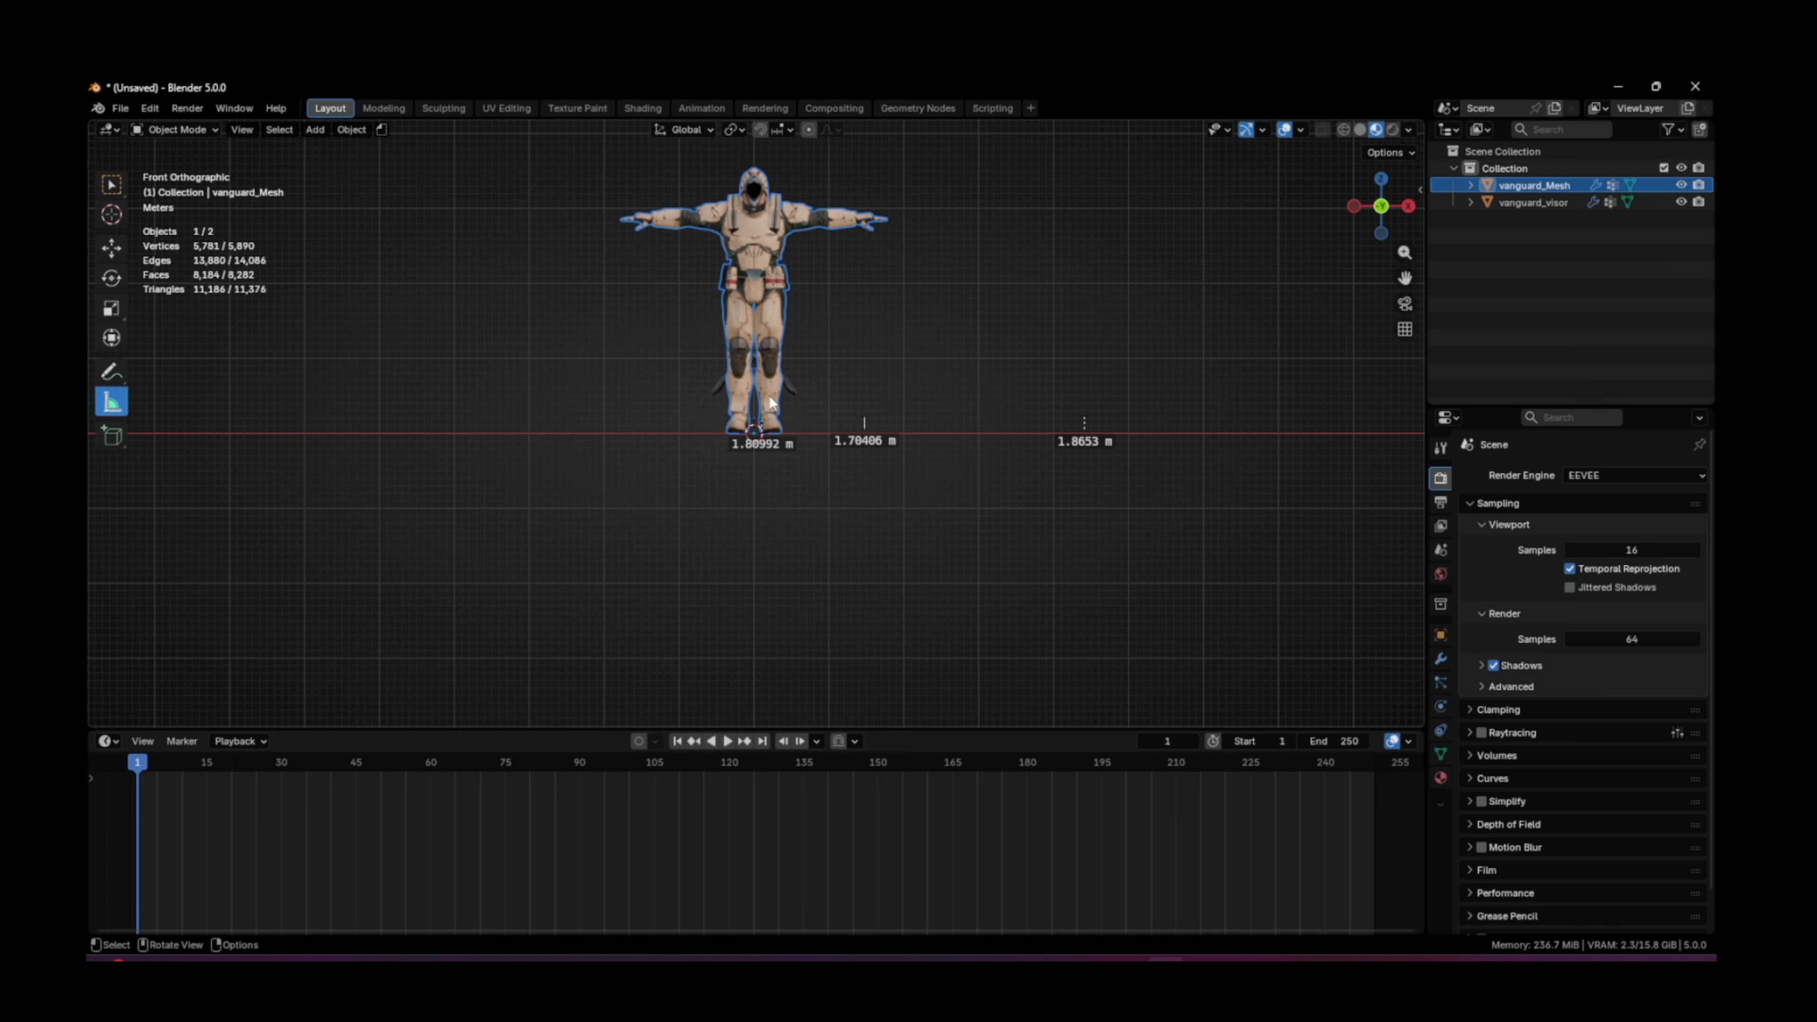
Step: Delete the separate vanguard_visor mesh lying apart from the body
scroll(770, 395, "up", 4)
mouse_move(770, 395)
middle_mouse_down()
mouse_move(836, 399)
mouse_move(781, 385)
middle_mouse_up()
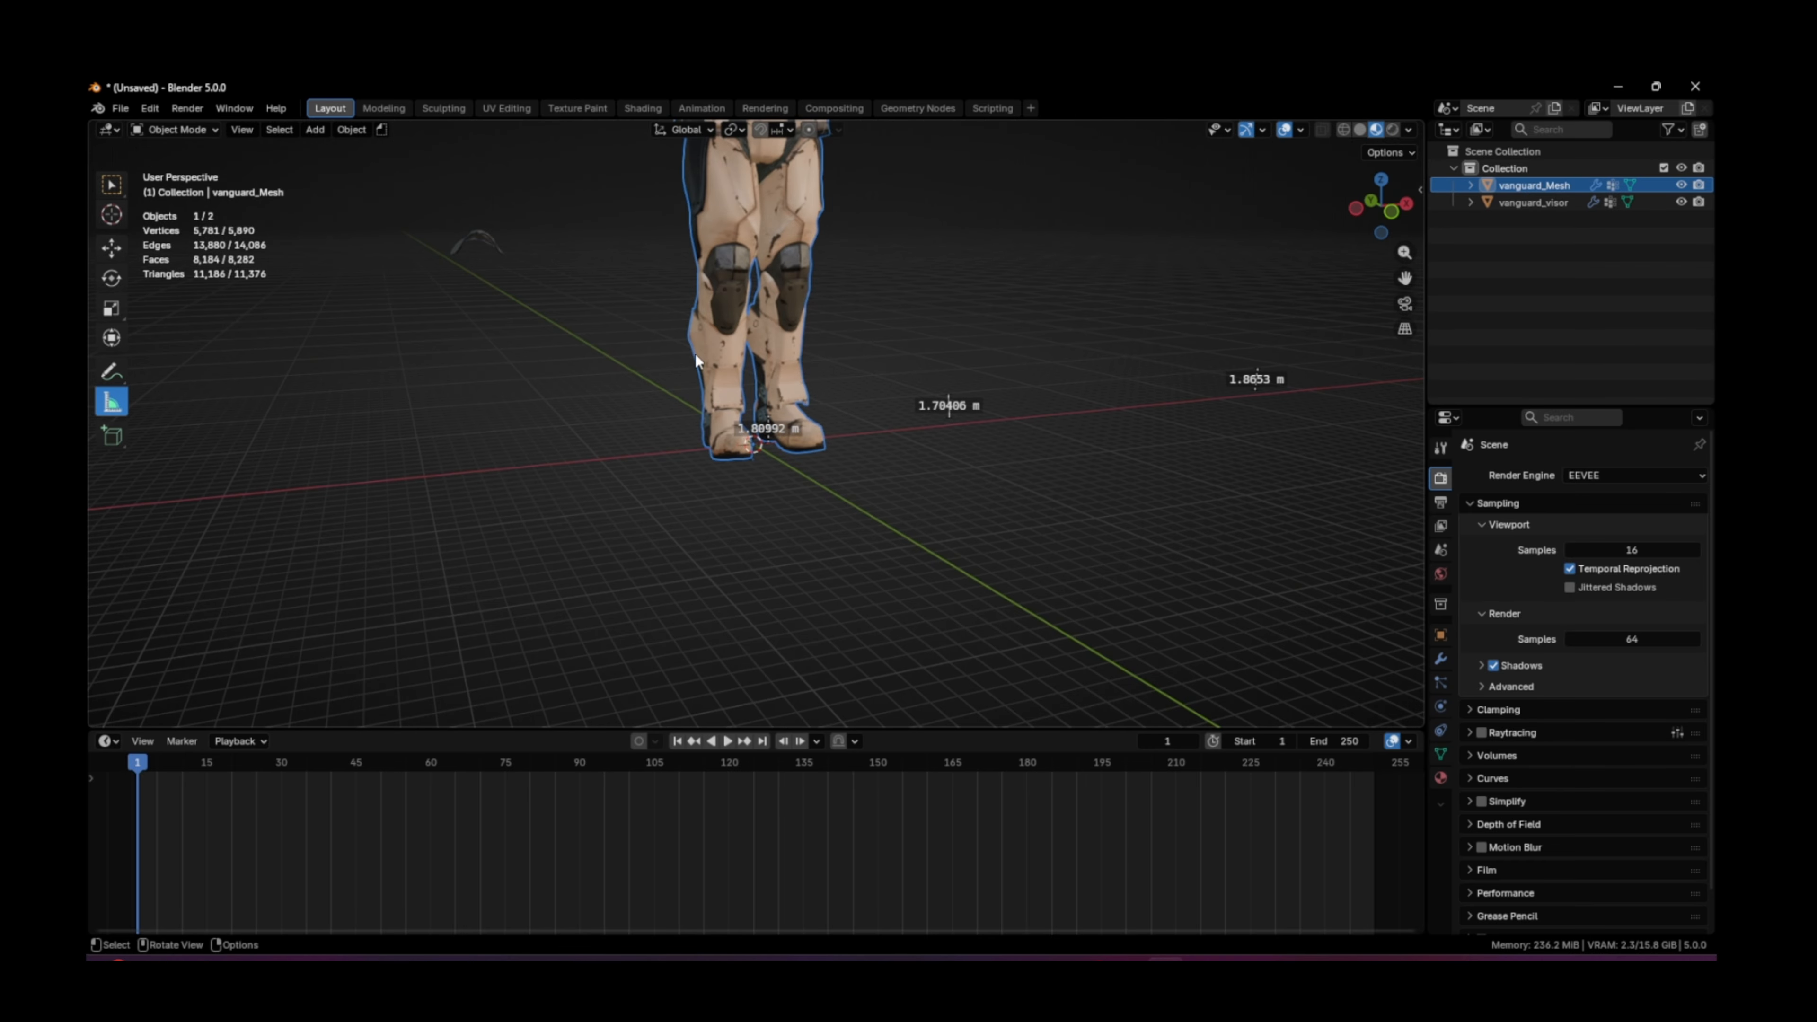
left_click(483, 245)
middle_click_drag(499, 247, 499, 288)
scroll(620, 202, "down", 4)
key("x")
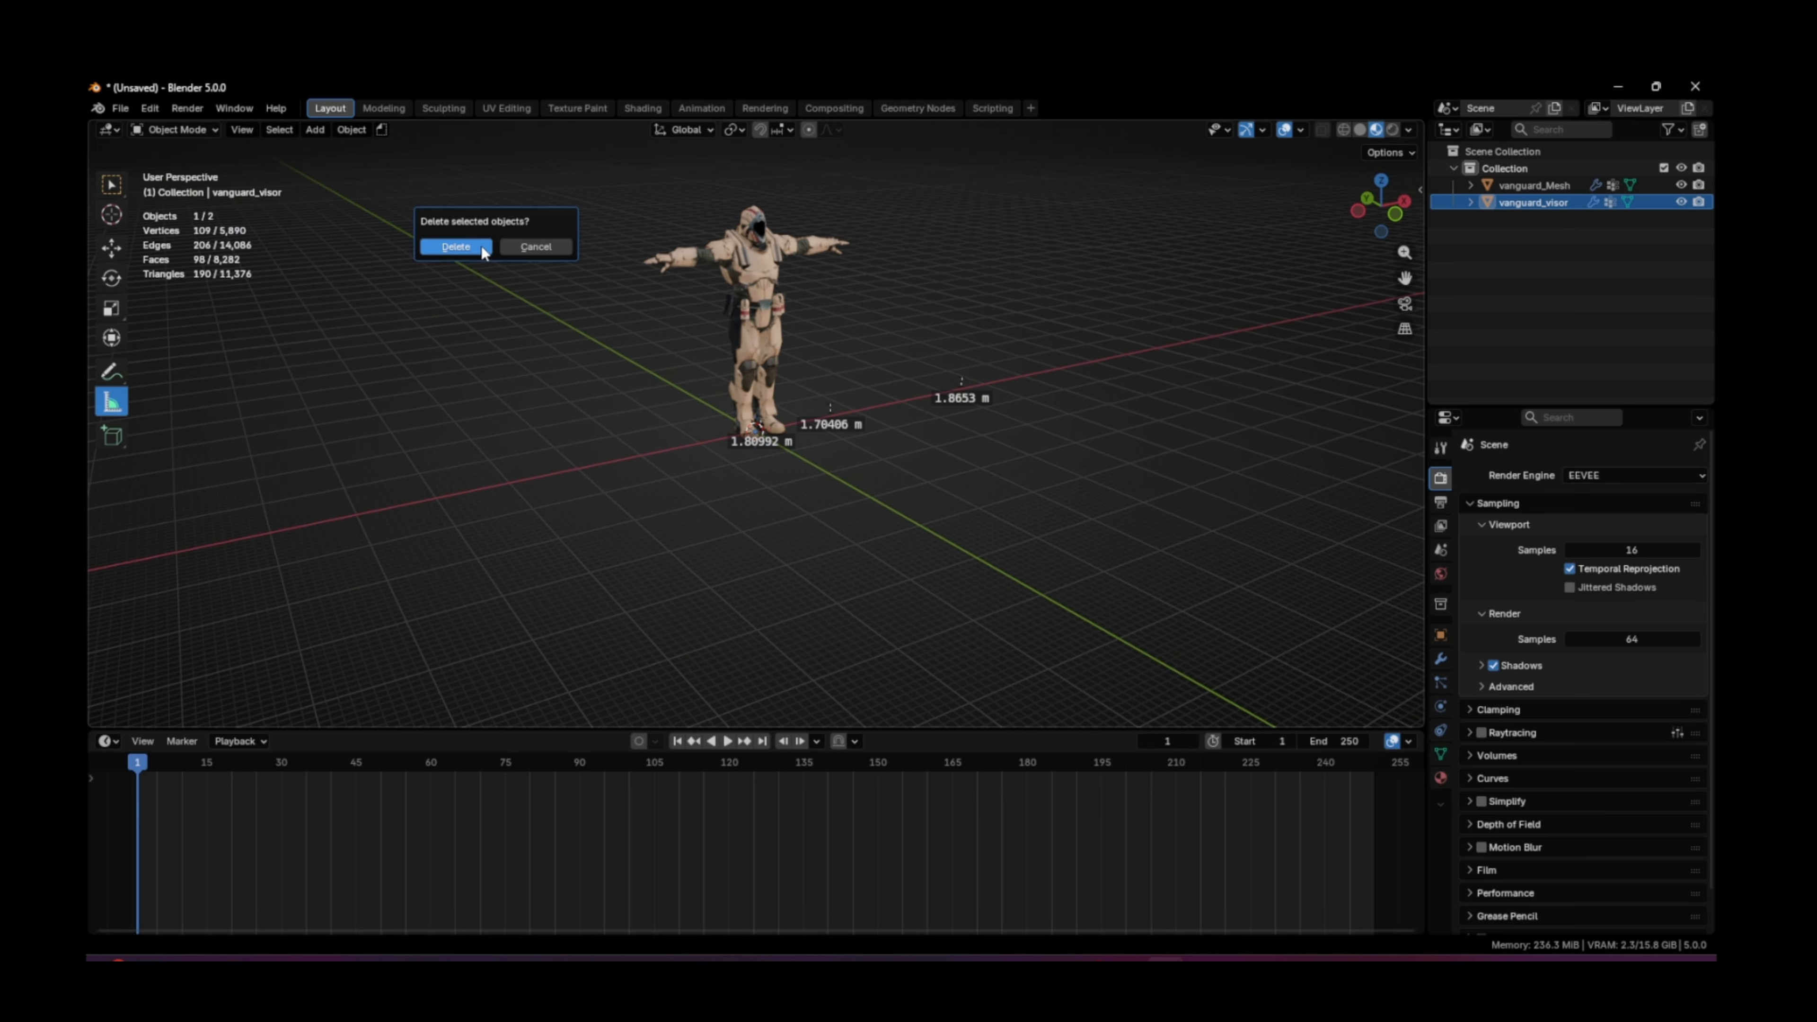
left_click(482, 246)
Step: Scale the body mesh down in front view until its height matches the ruler of about 1.81 m
left_click(782, 304)
key("s")
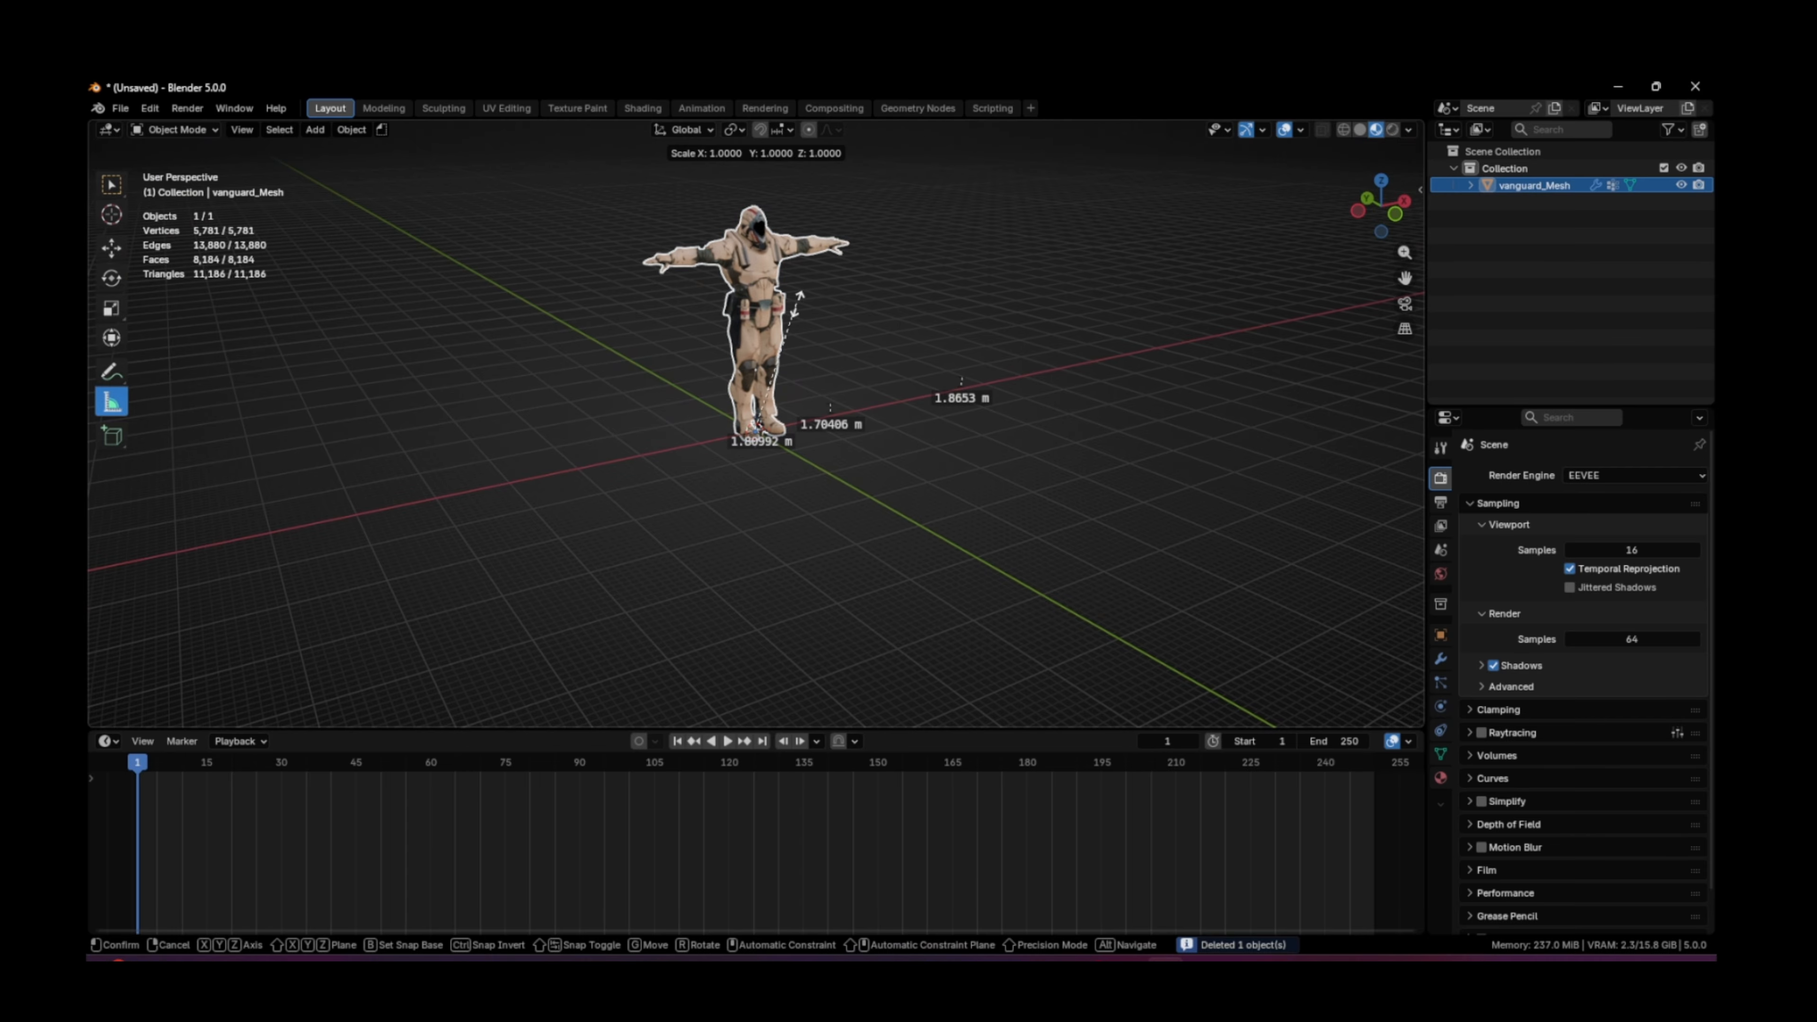
left_click(863, 444)
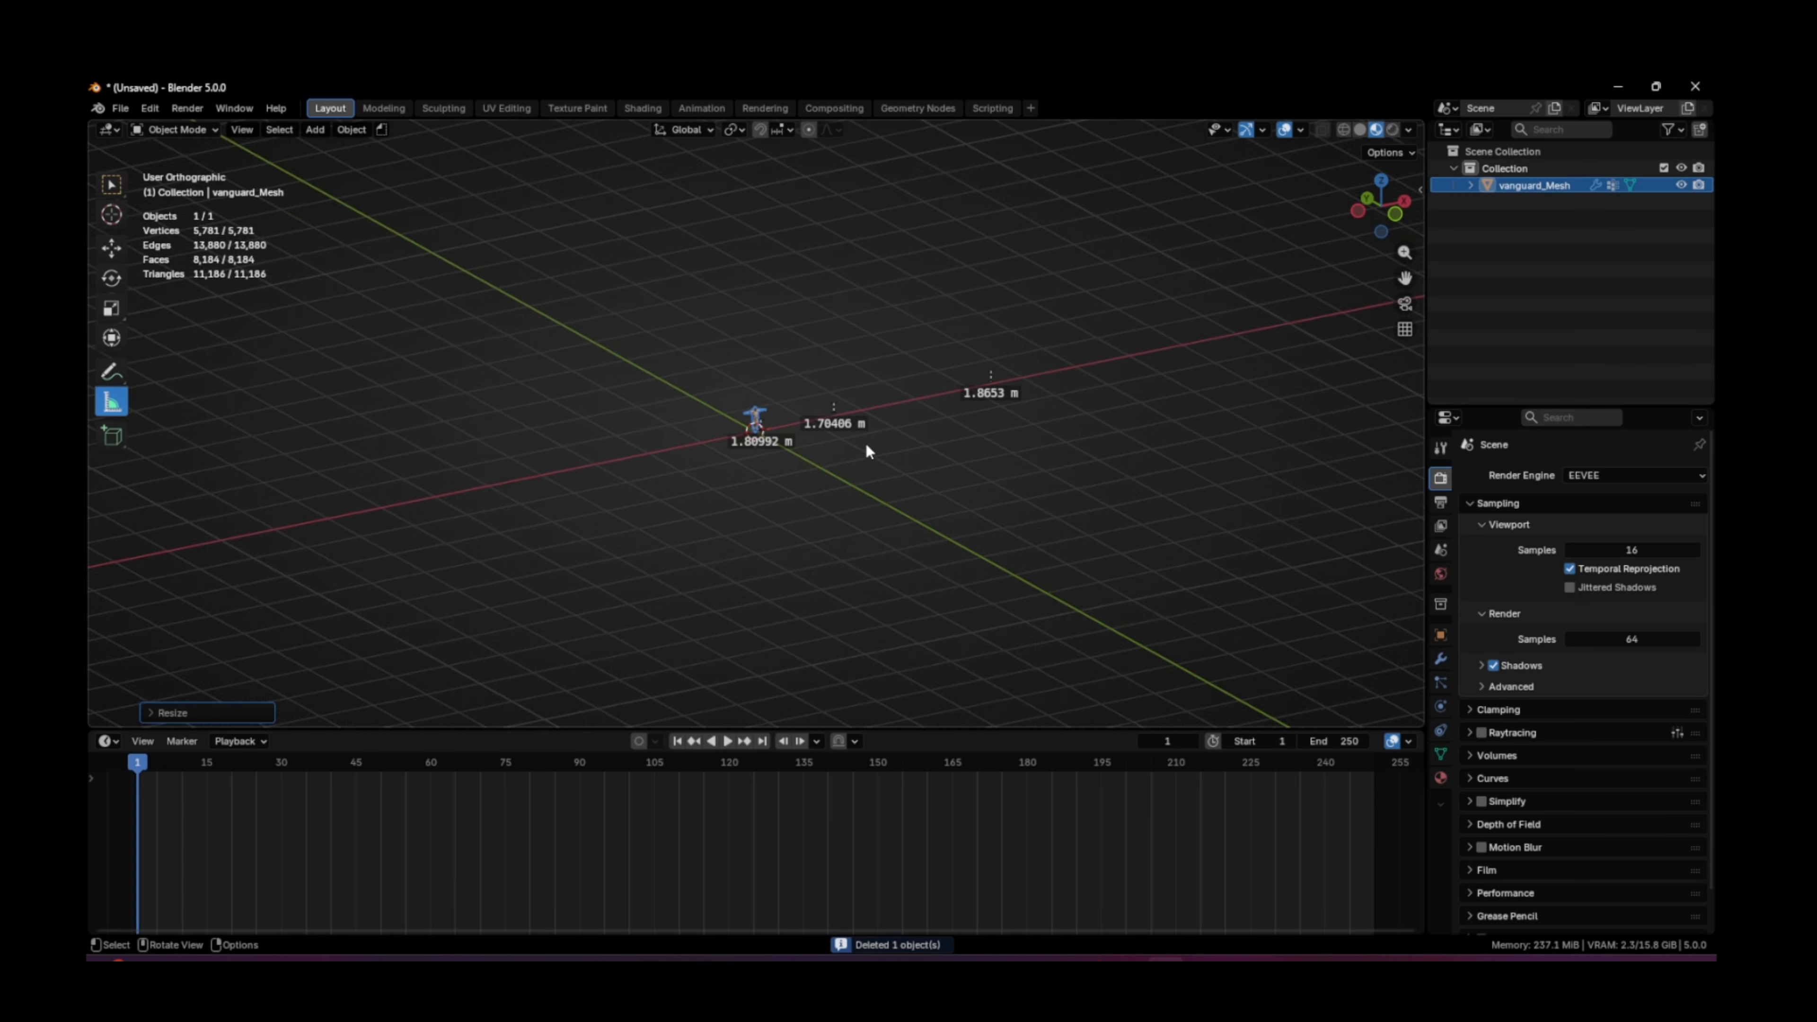
key("KP_1")
scroll(831, 405, "up", 3)
scroll(832, 410, "up", 2)
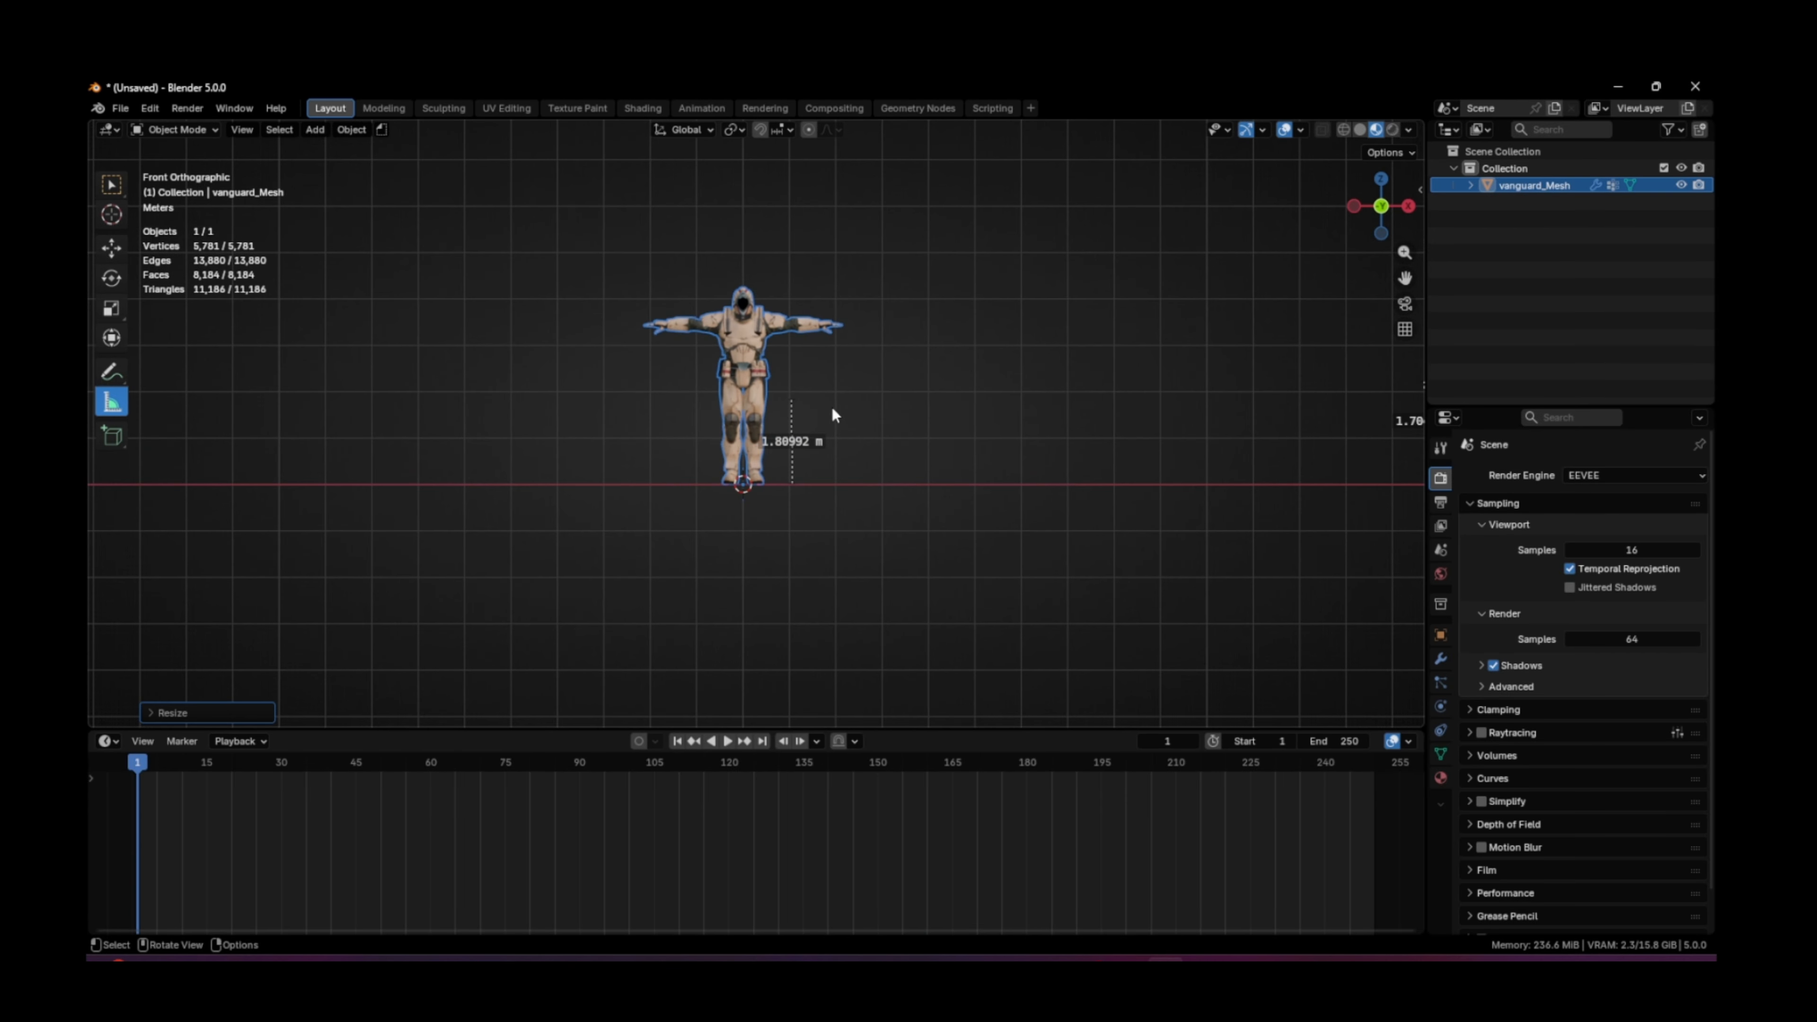
scroll(775, 420, "up", 3)
key("s")
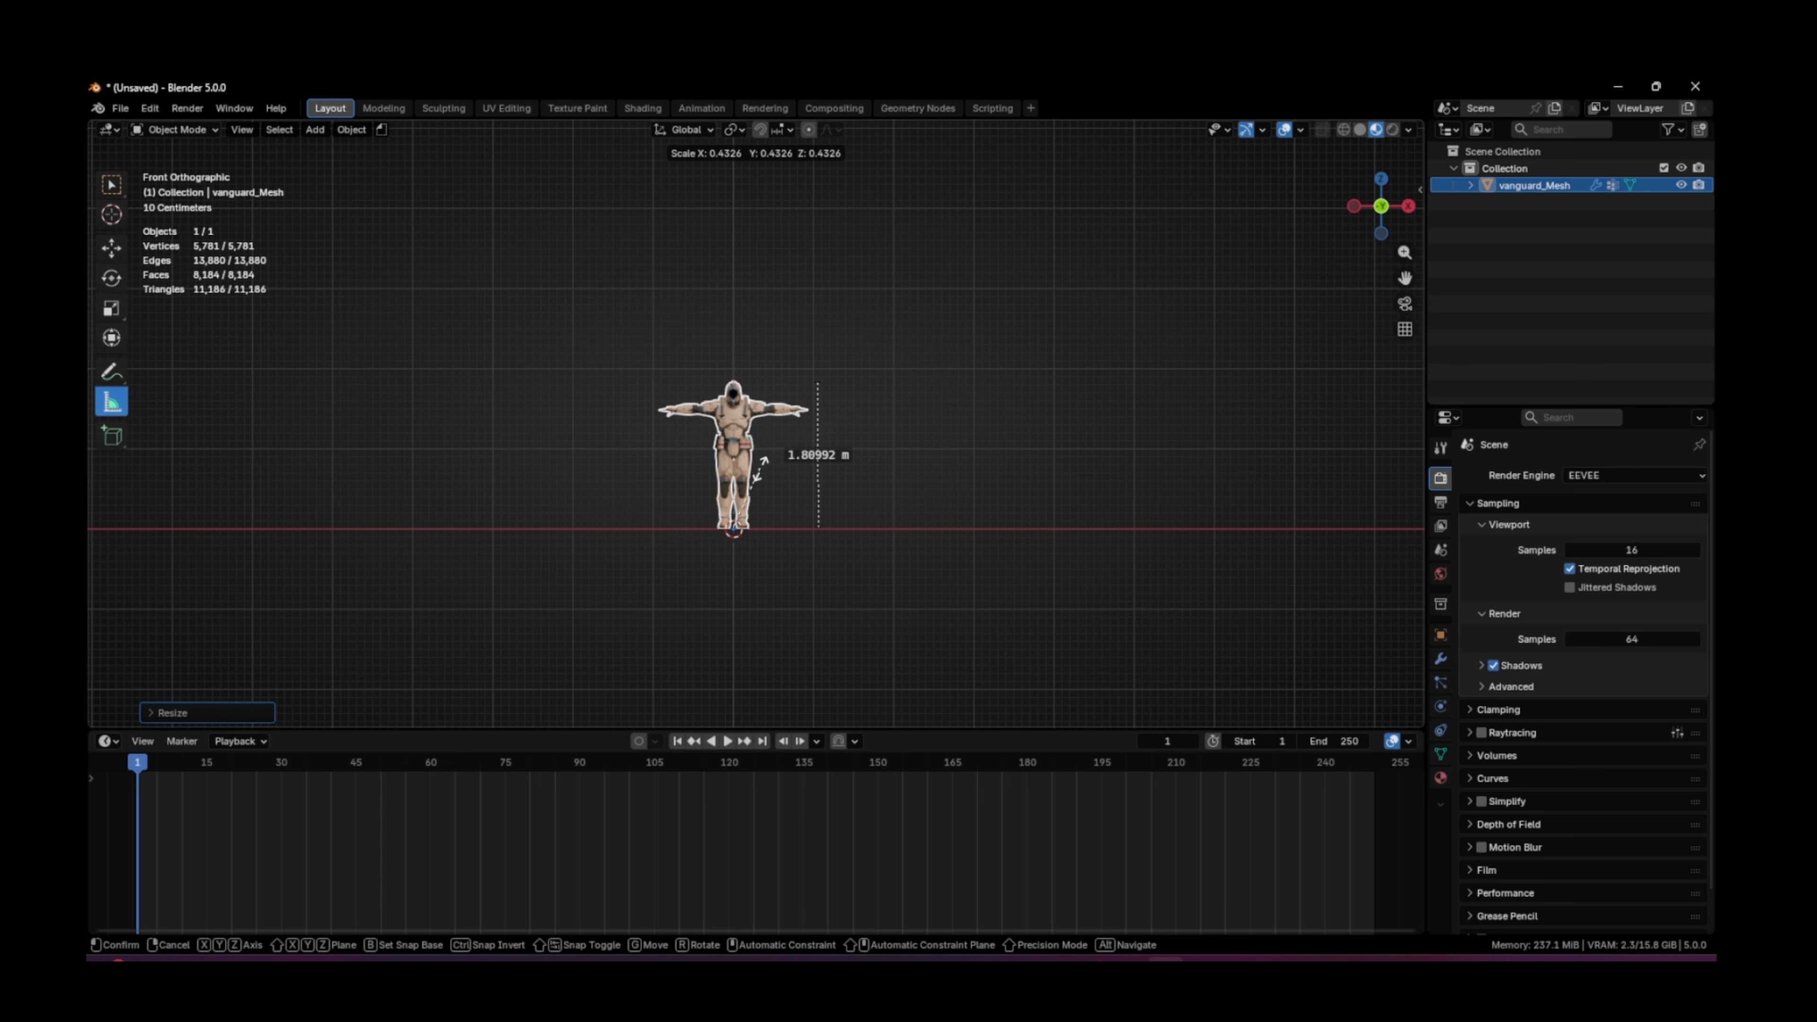
left_click(770, 482)
scroll(783, 490, "up", 2)
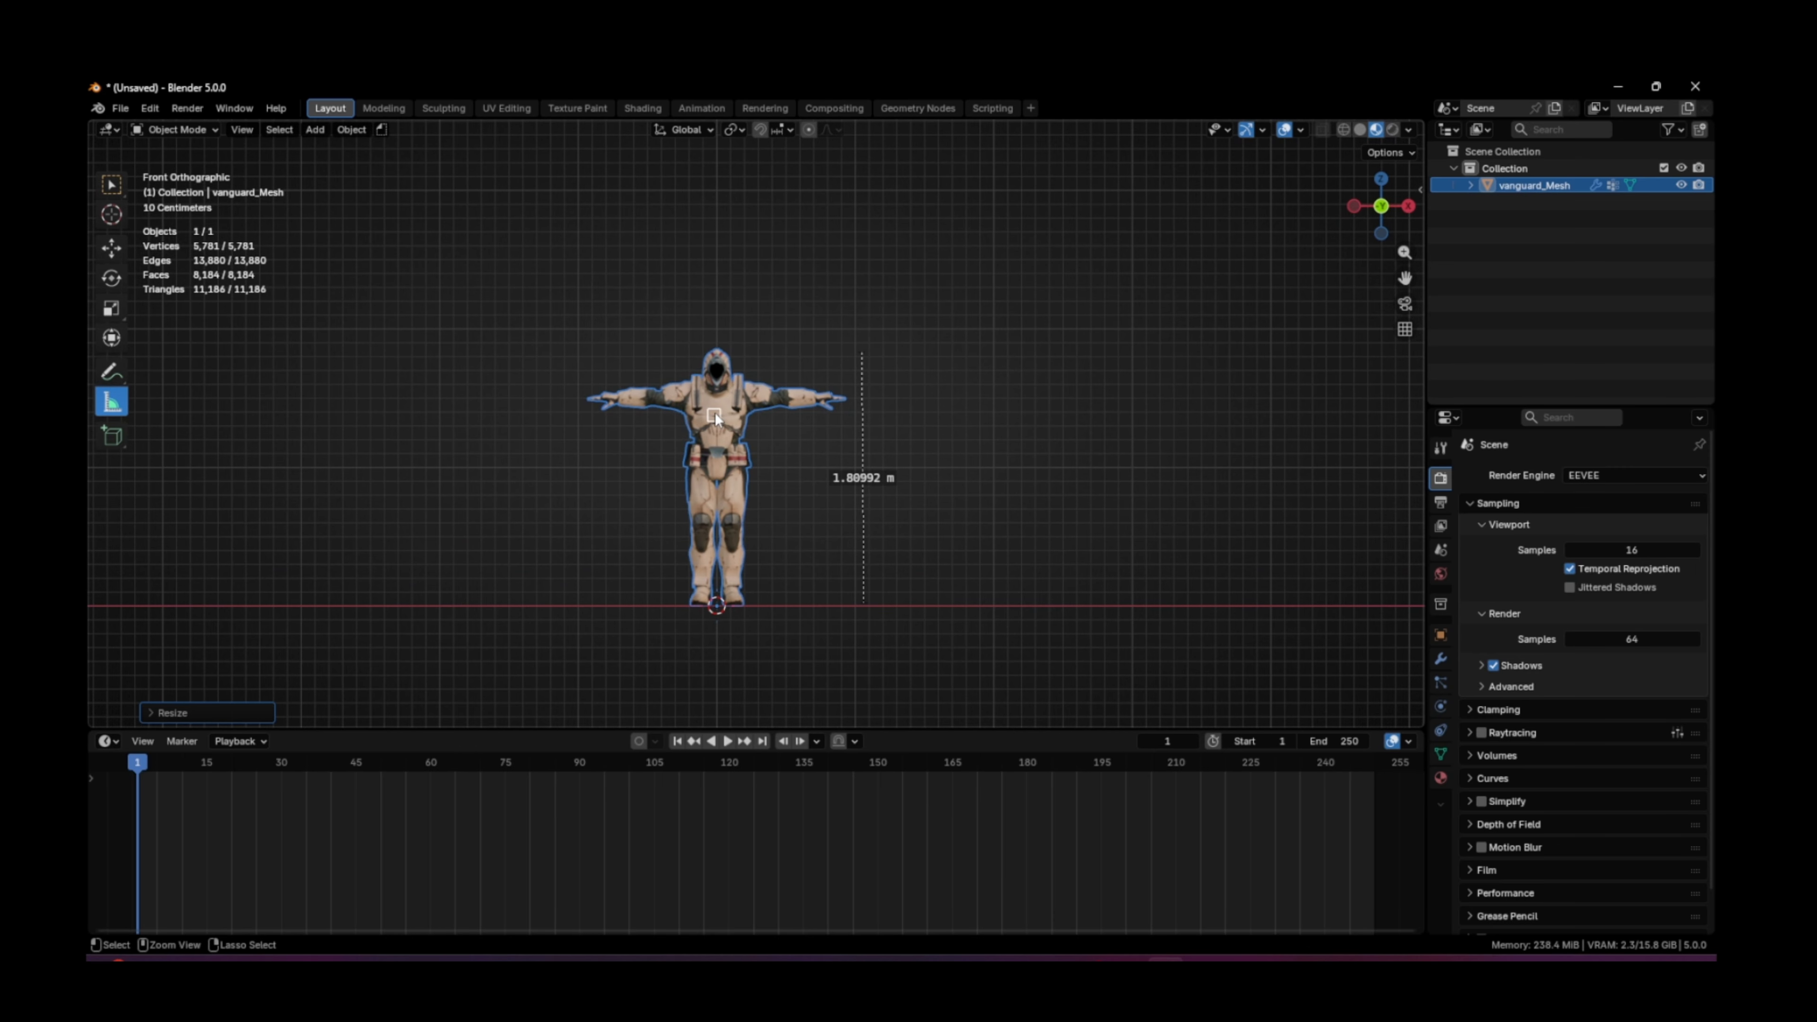
Step: Apply the scale of the body mesh and return to the Select Box tool
key("ctrl+a")
left_click(619, 413)
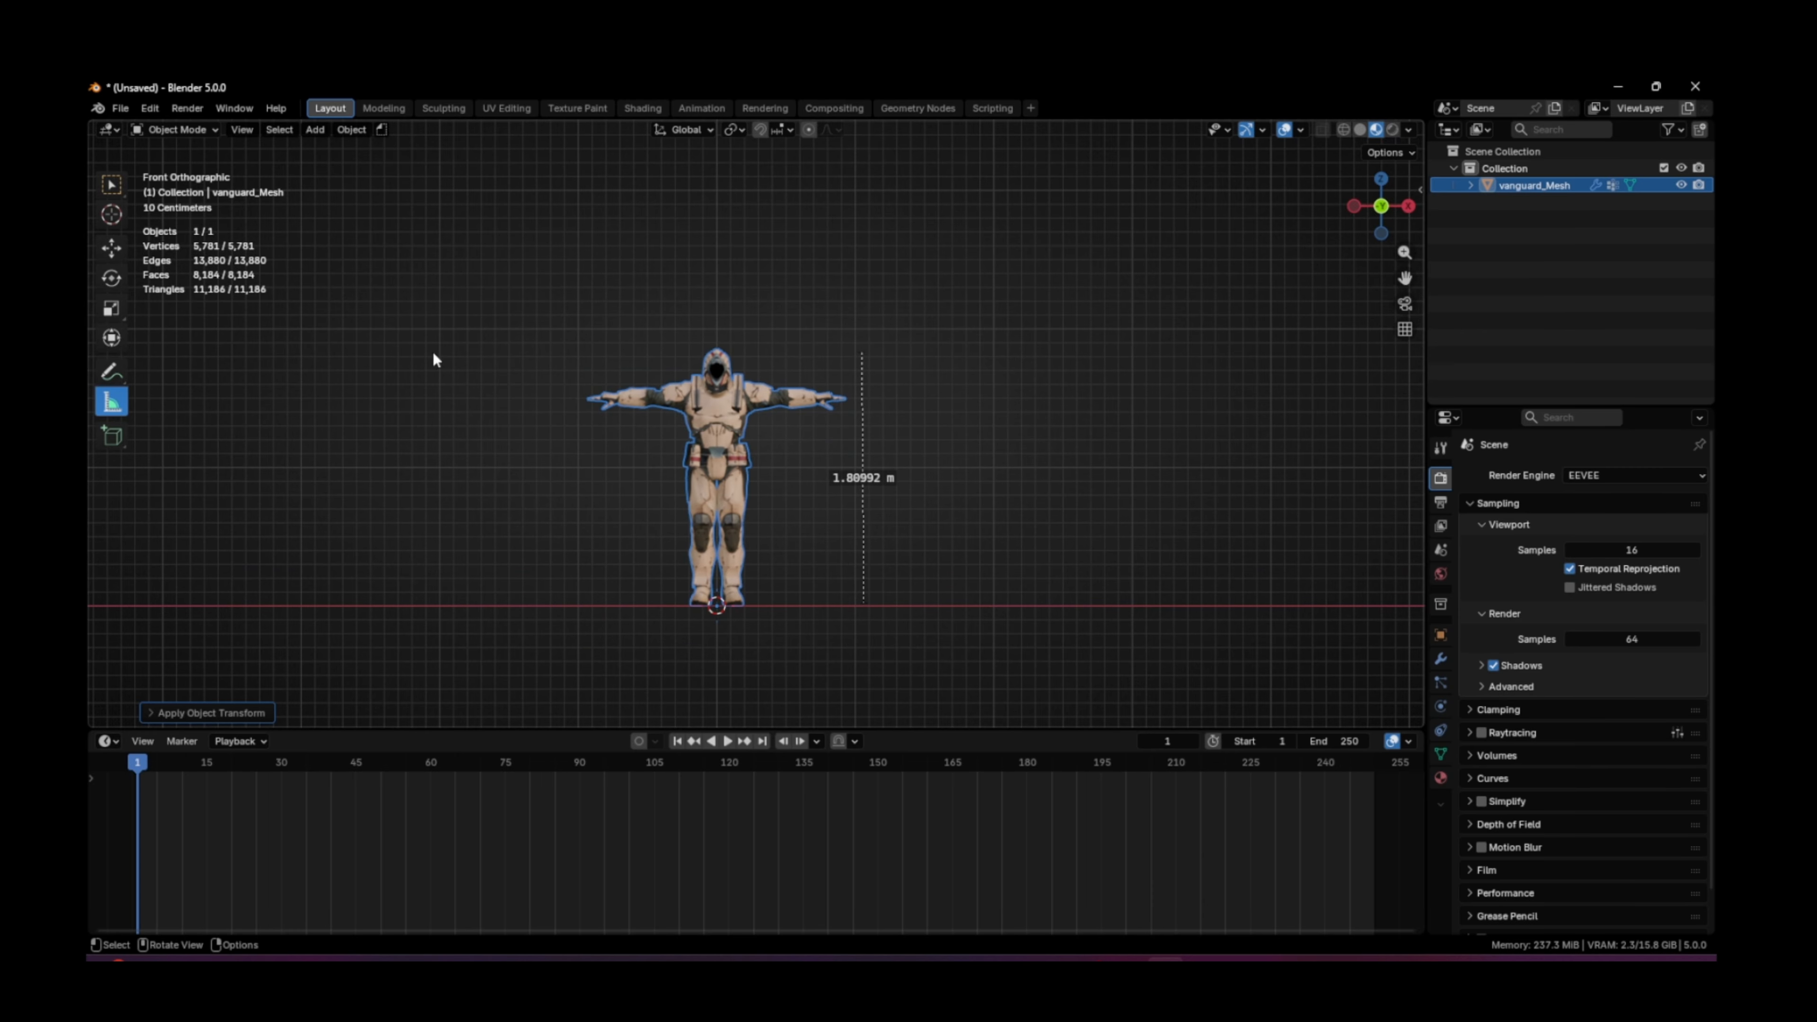
left_click(121, 192)
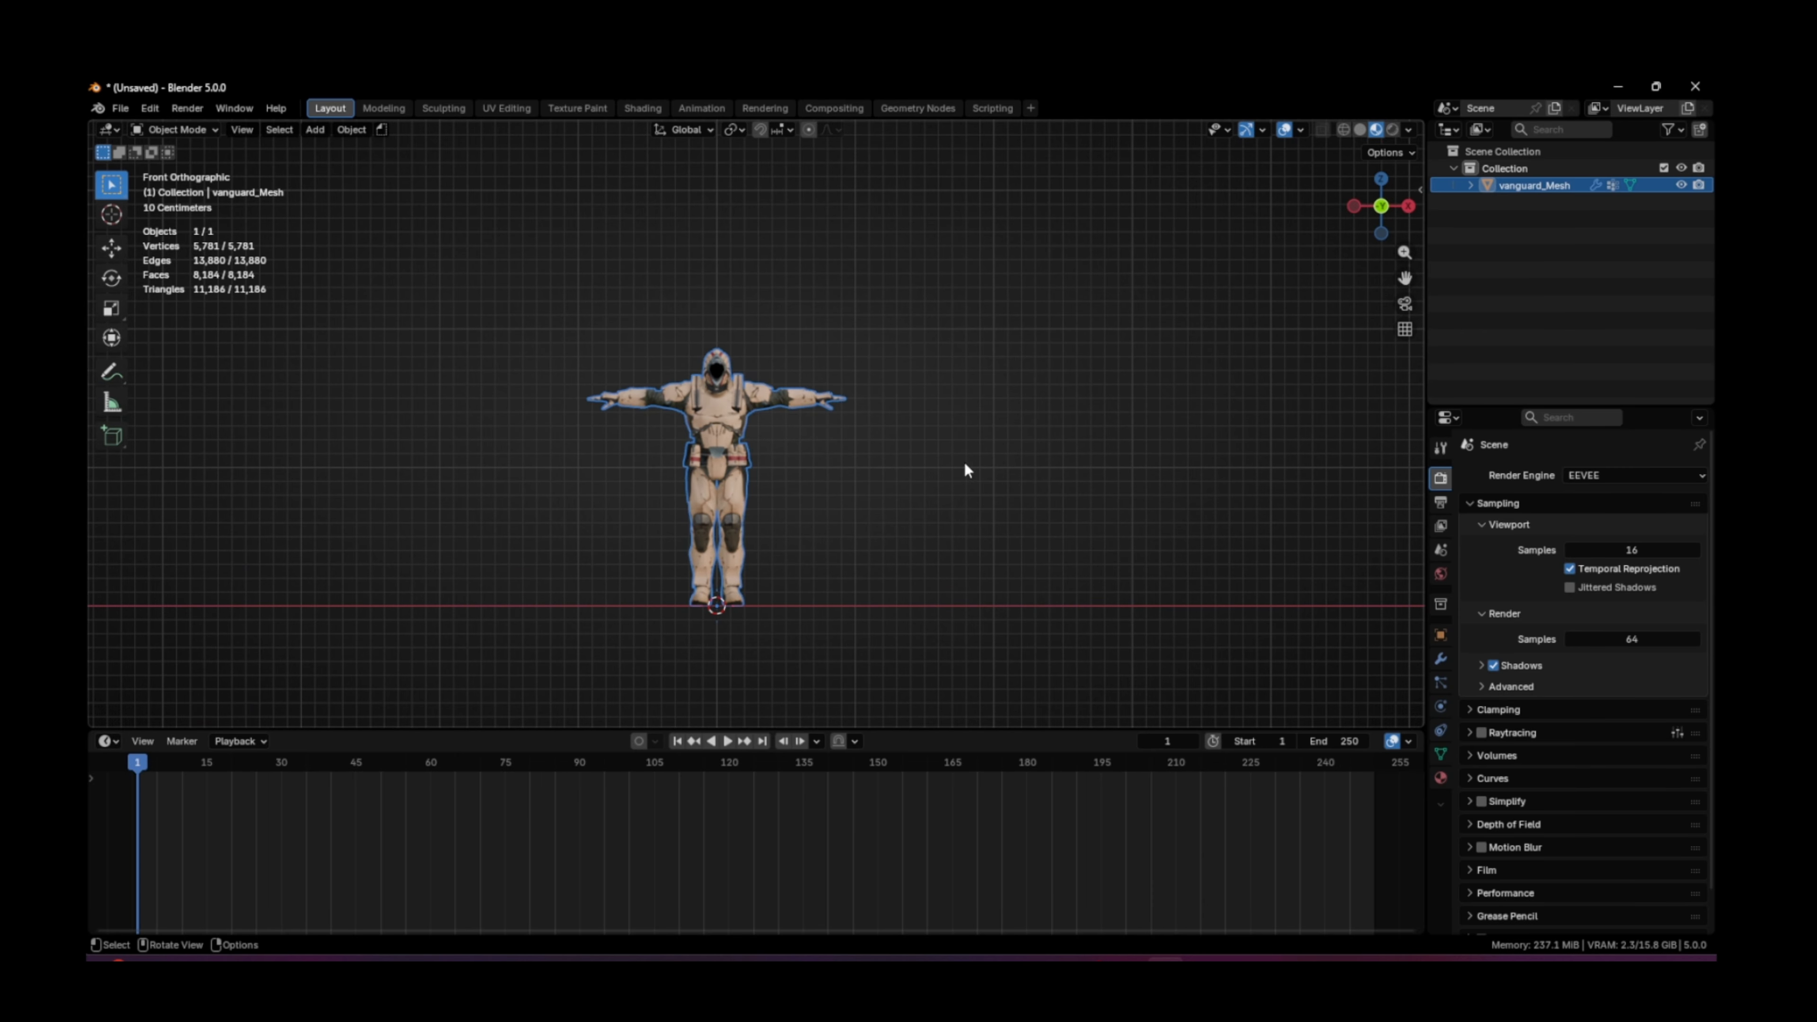
Step: Start Auto-Rig Pro Smart marker placement on the selected body mesh with the Full Body option
key("n")
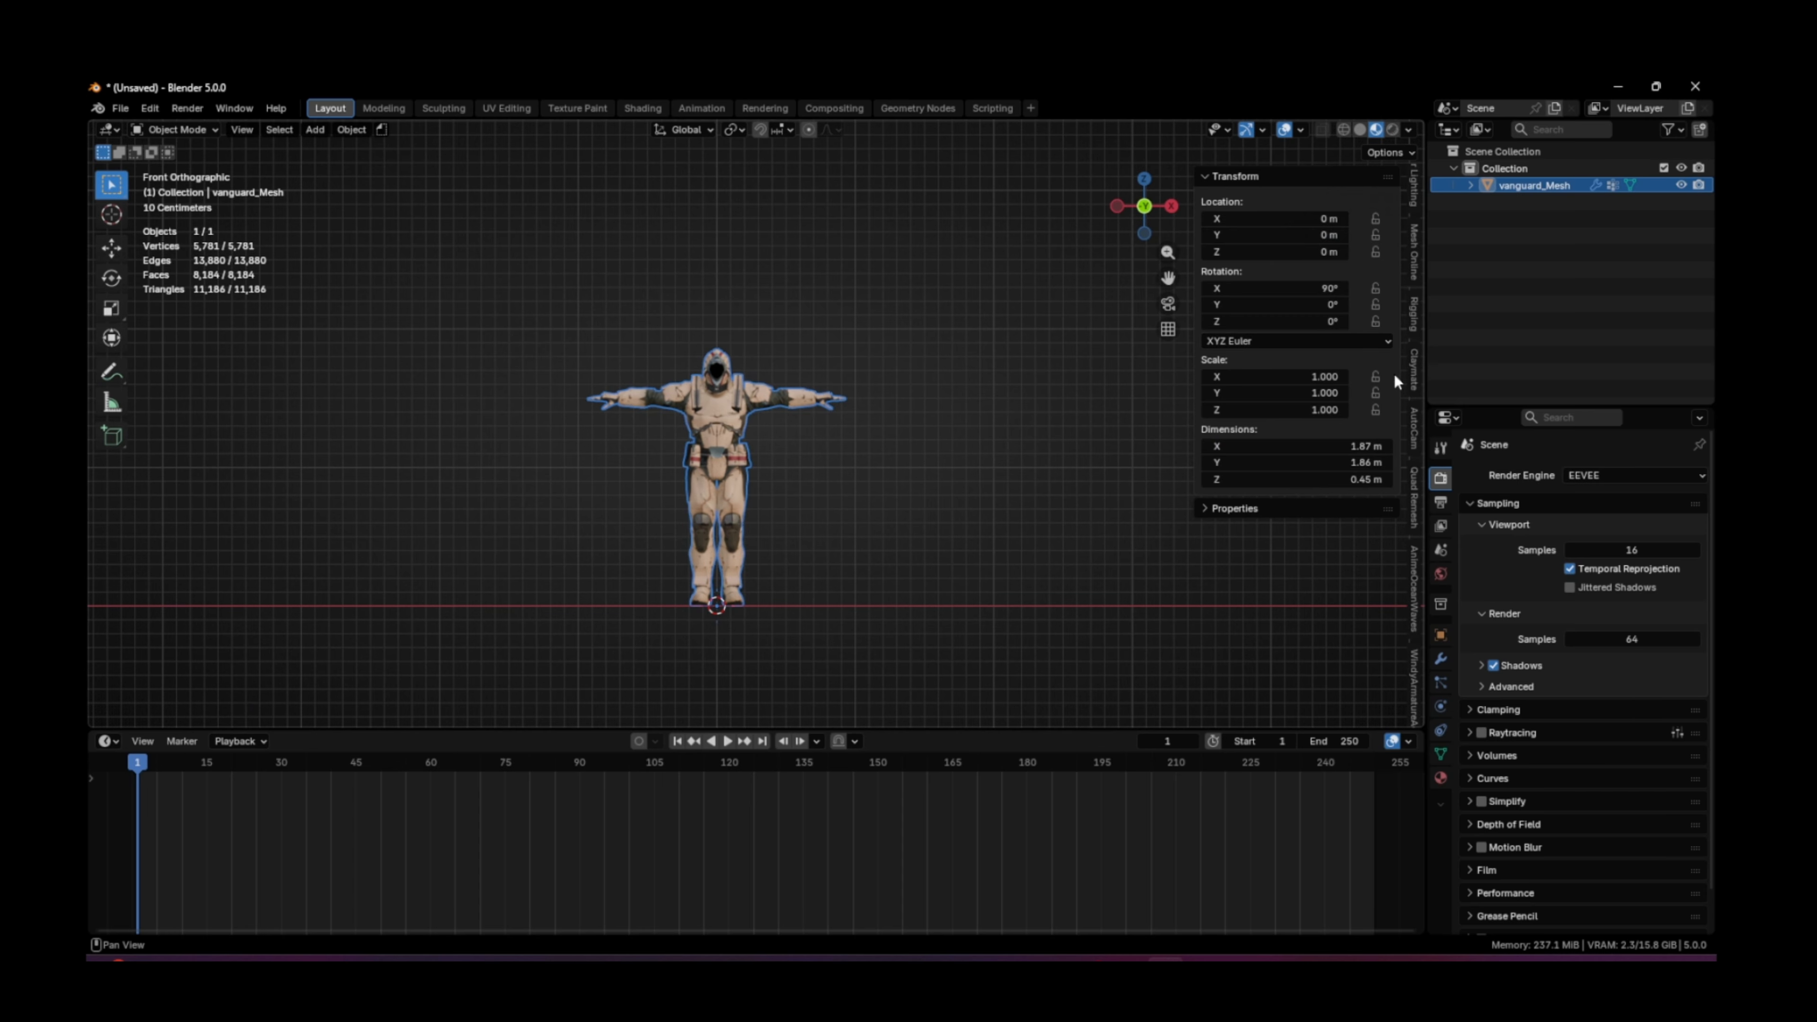
scroll(1417, 474, "up", 8)
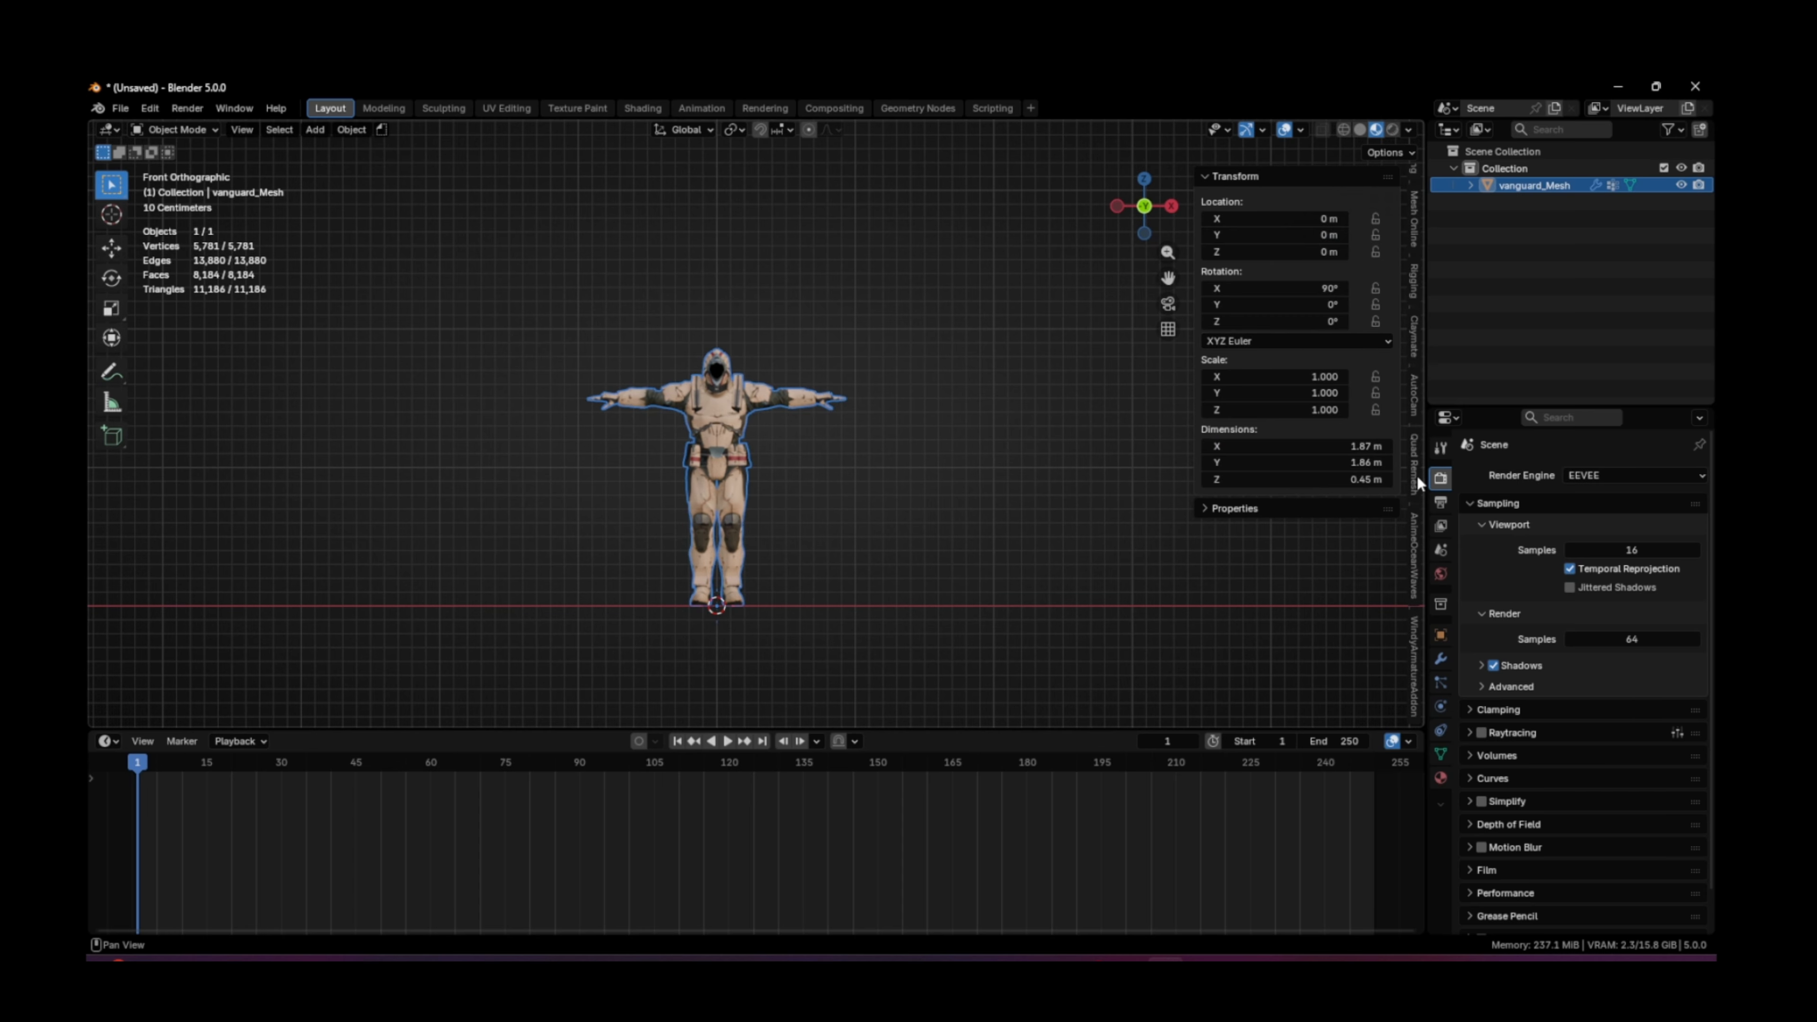
left_click(1414, 361)
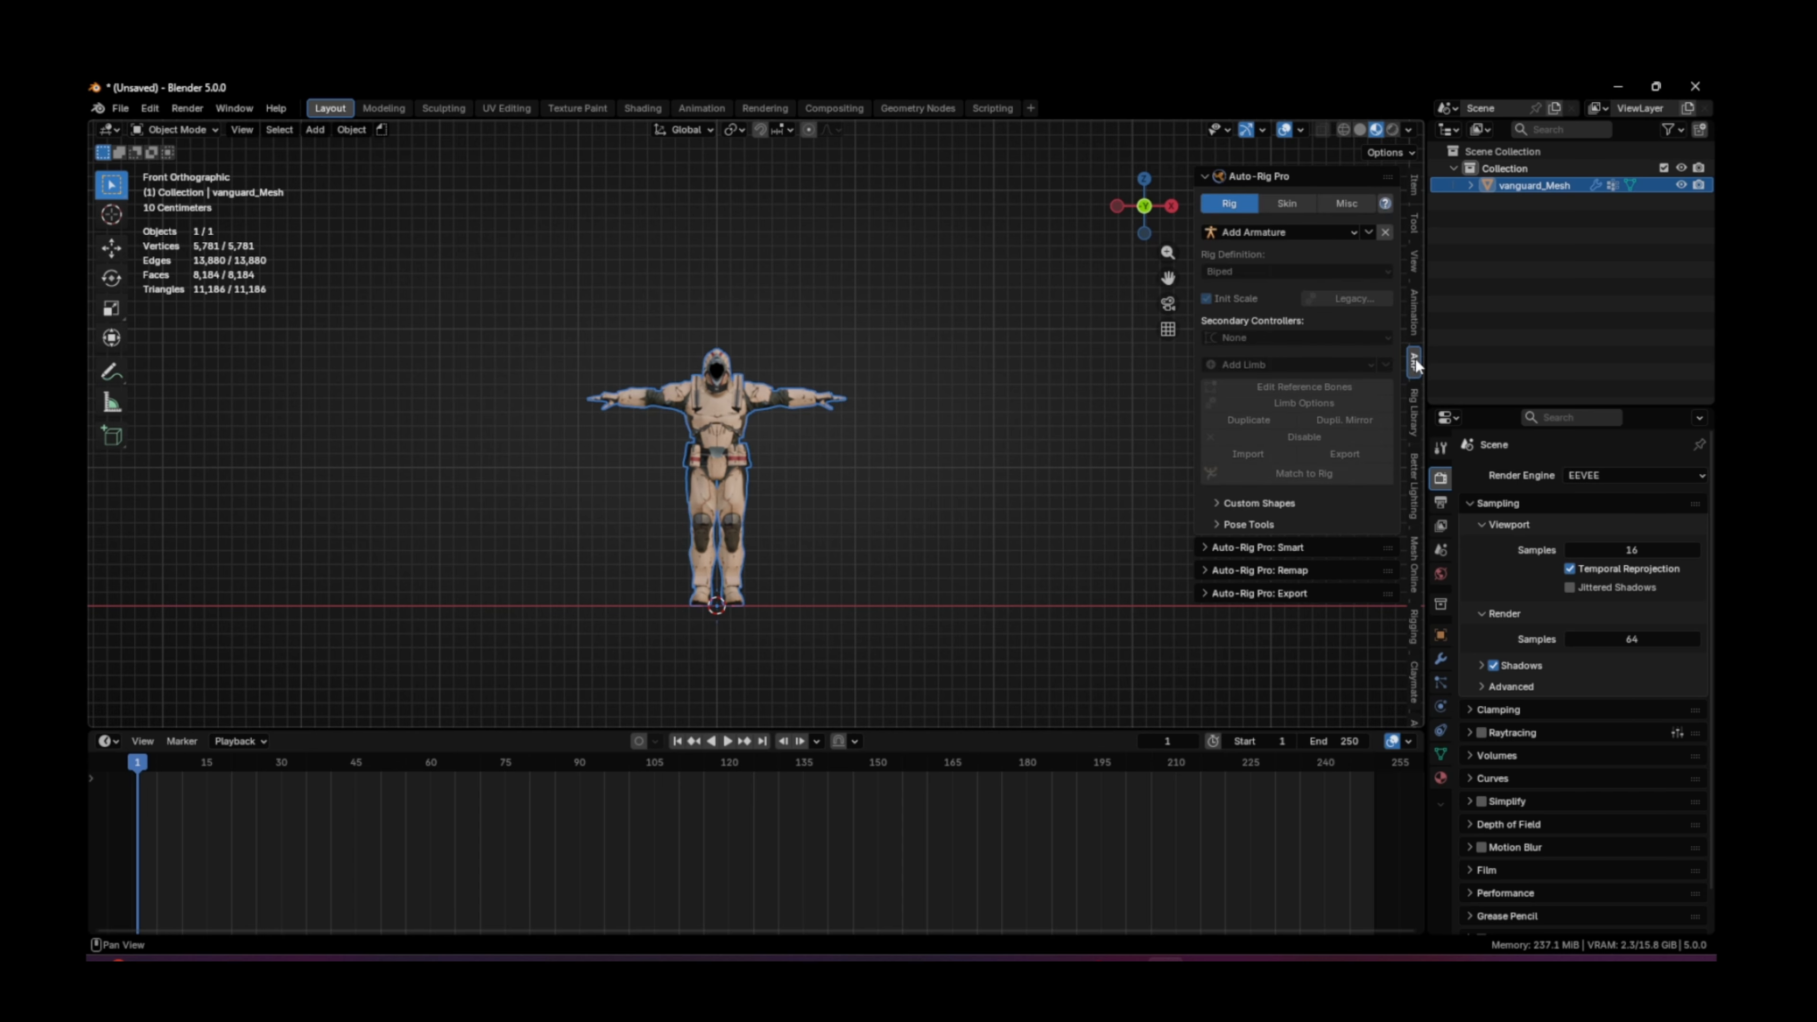
left_click(1254, 547)
left_click(1242, 593)
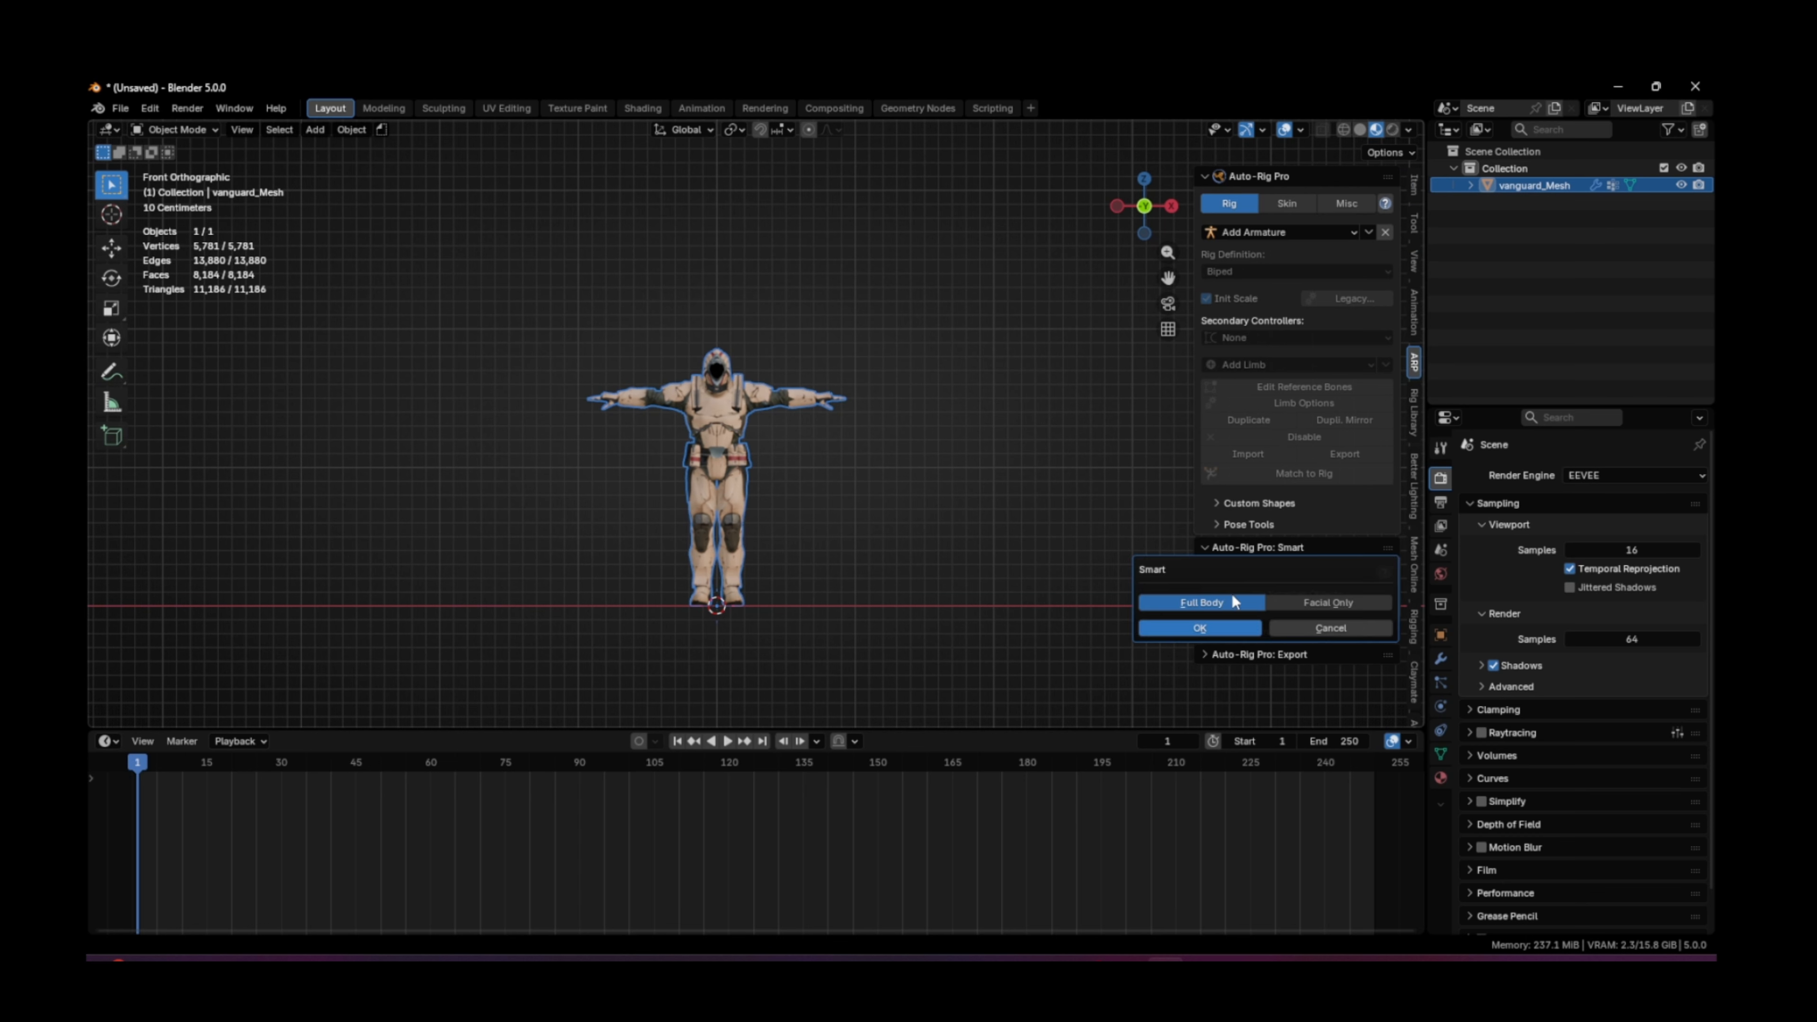
left_click(1189, 627)
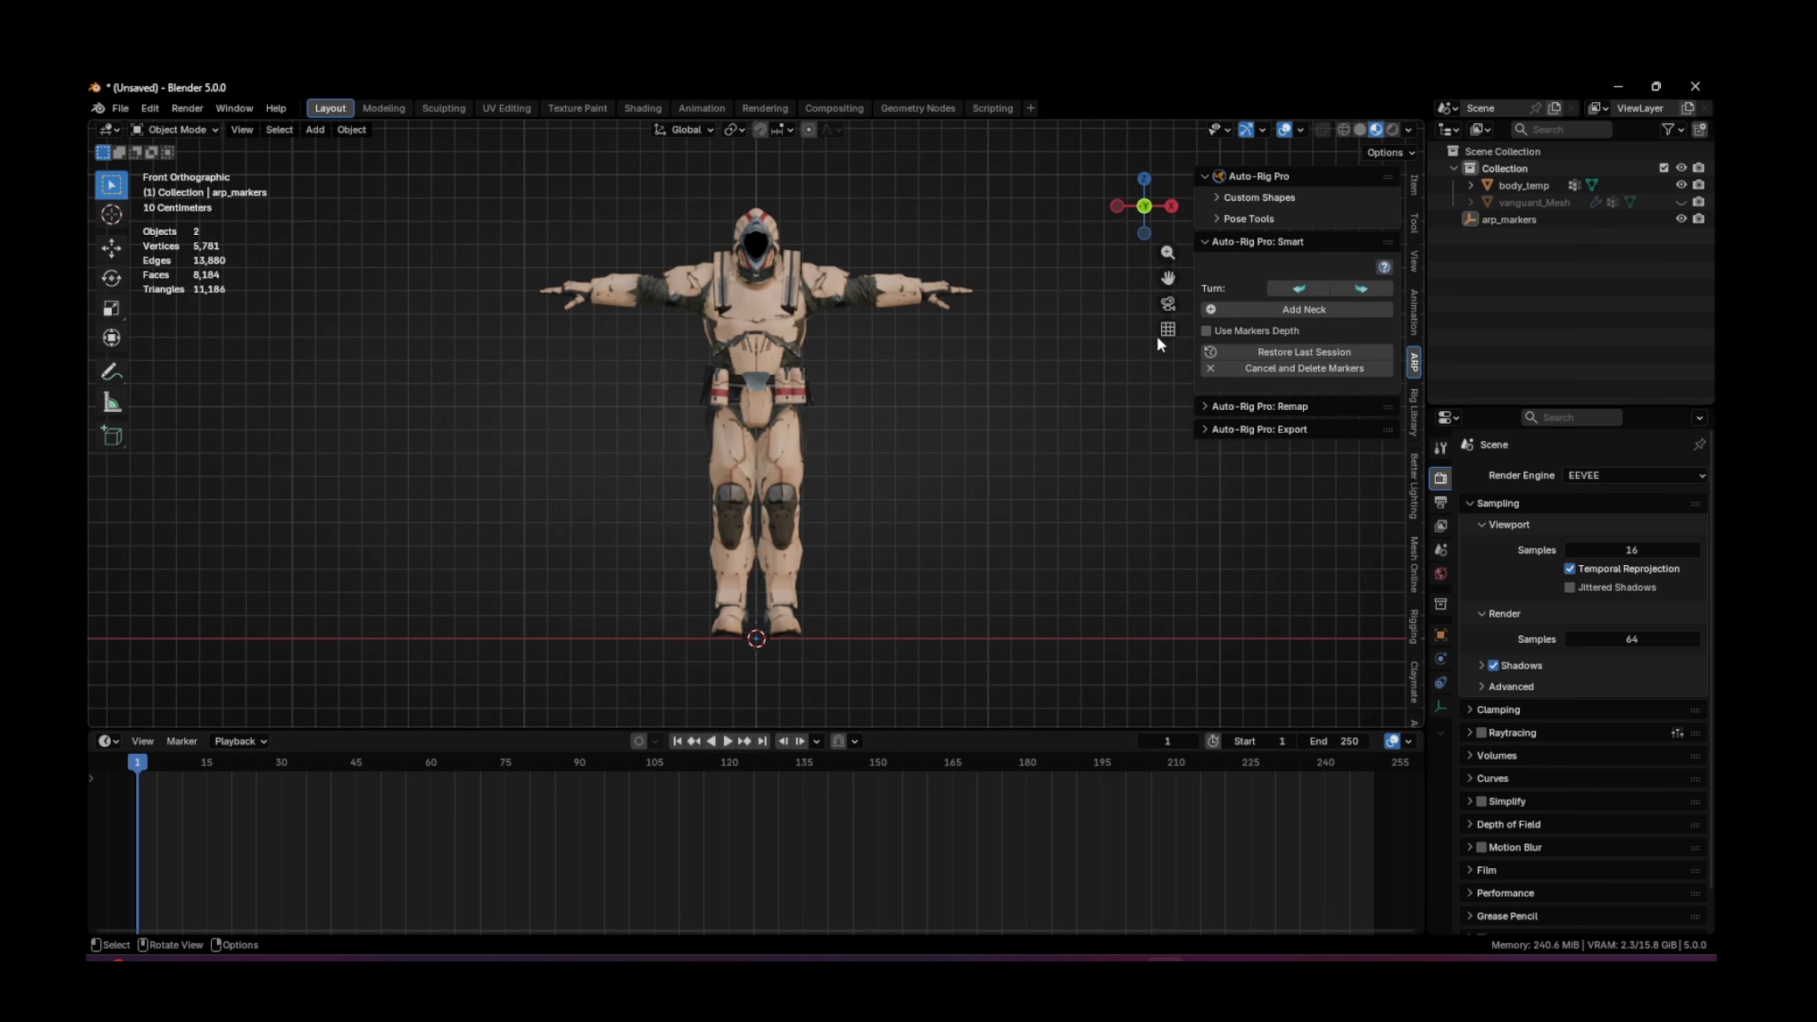
Step: Add the neck, chin and mirrored shoulder markers at the matching spots on the character
left_click(1252, 314)
left_click(922, 302)
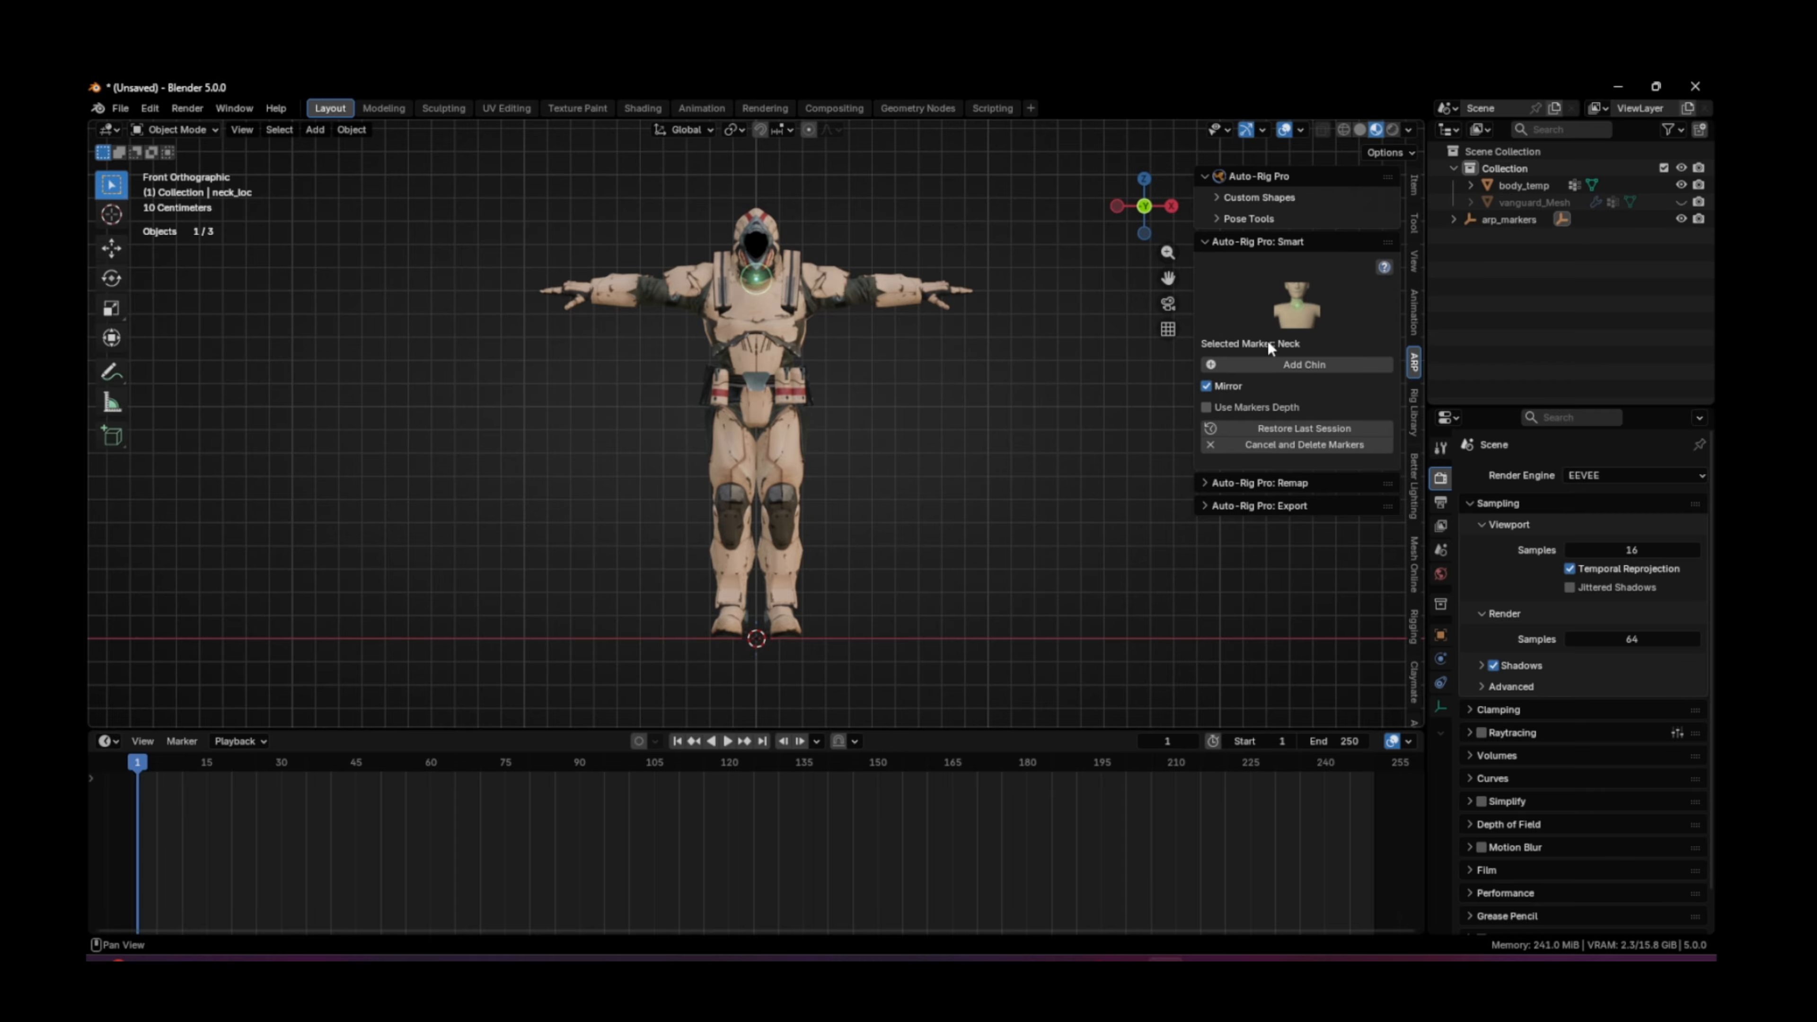
left_click(1286, 363)
left_click(1043, 262)
left_click(1304, 365)
left_click(804, 287)
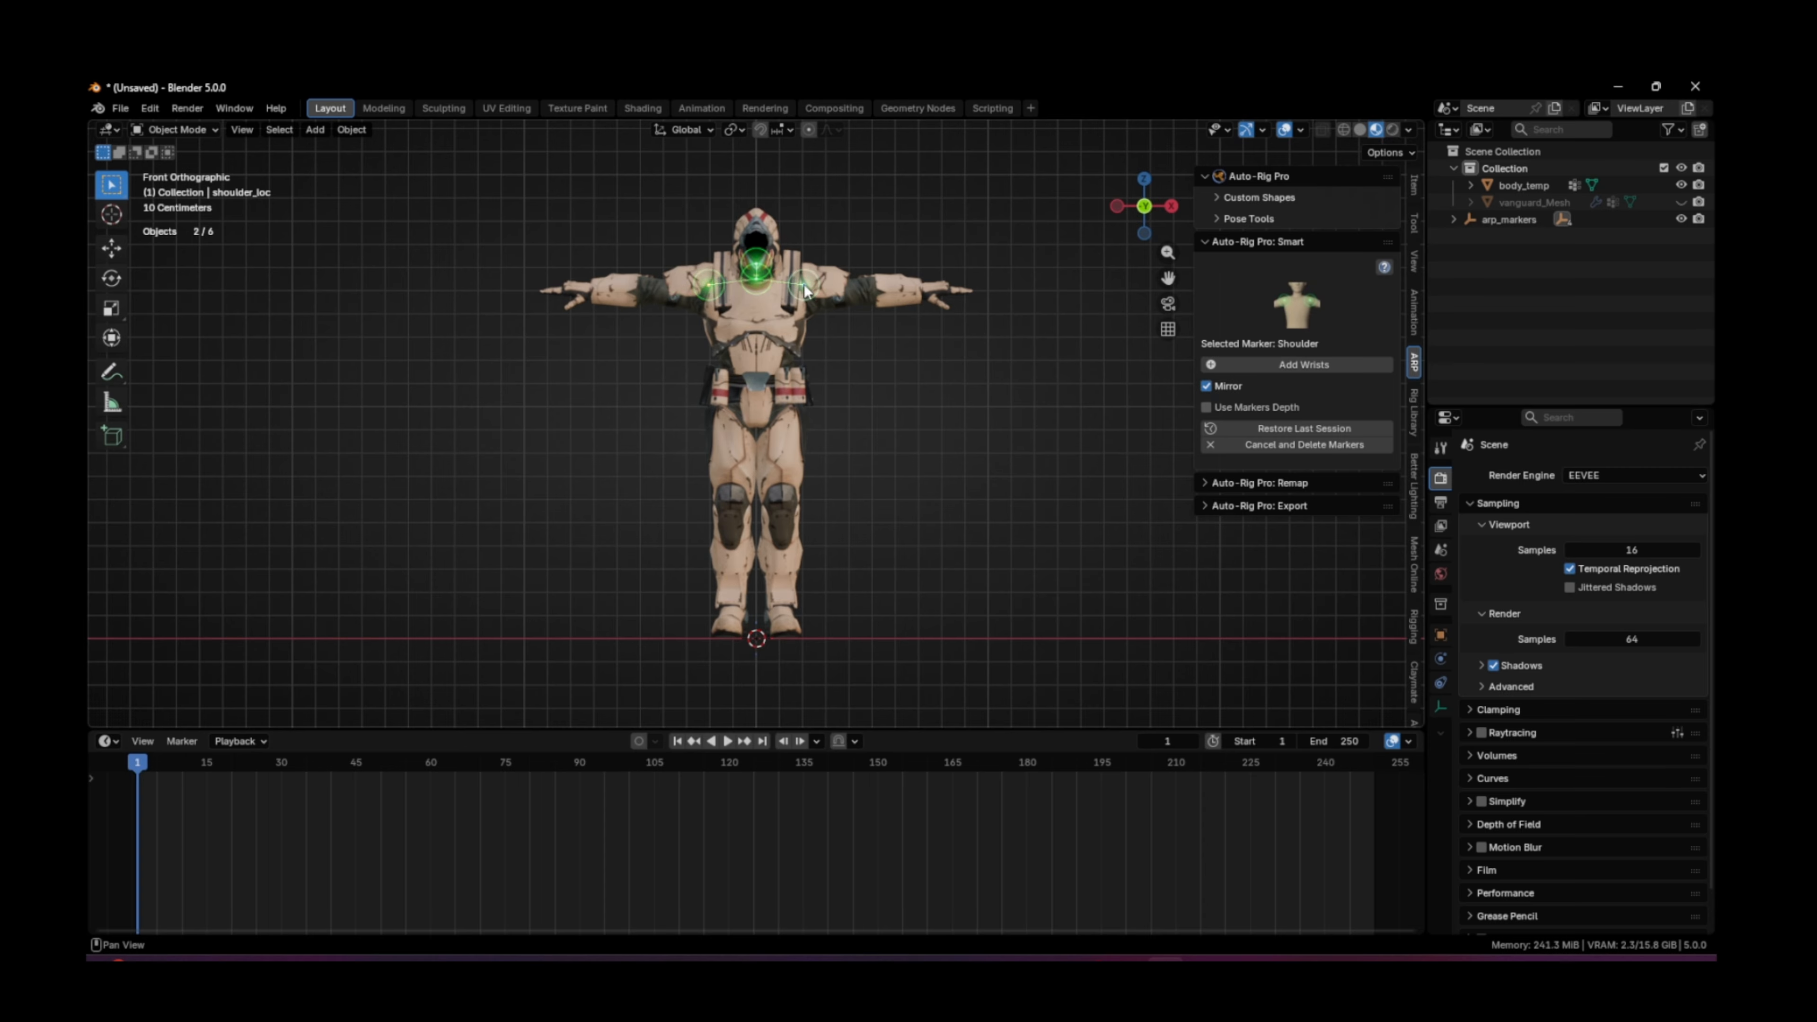
Step: Add the mirrored wrist and hand tip markers at the character's wrists and fingertips
left_click(1277, 365)
left_click(921, 293)
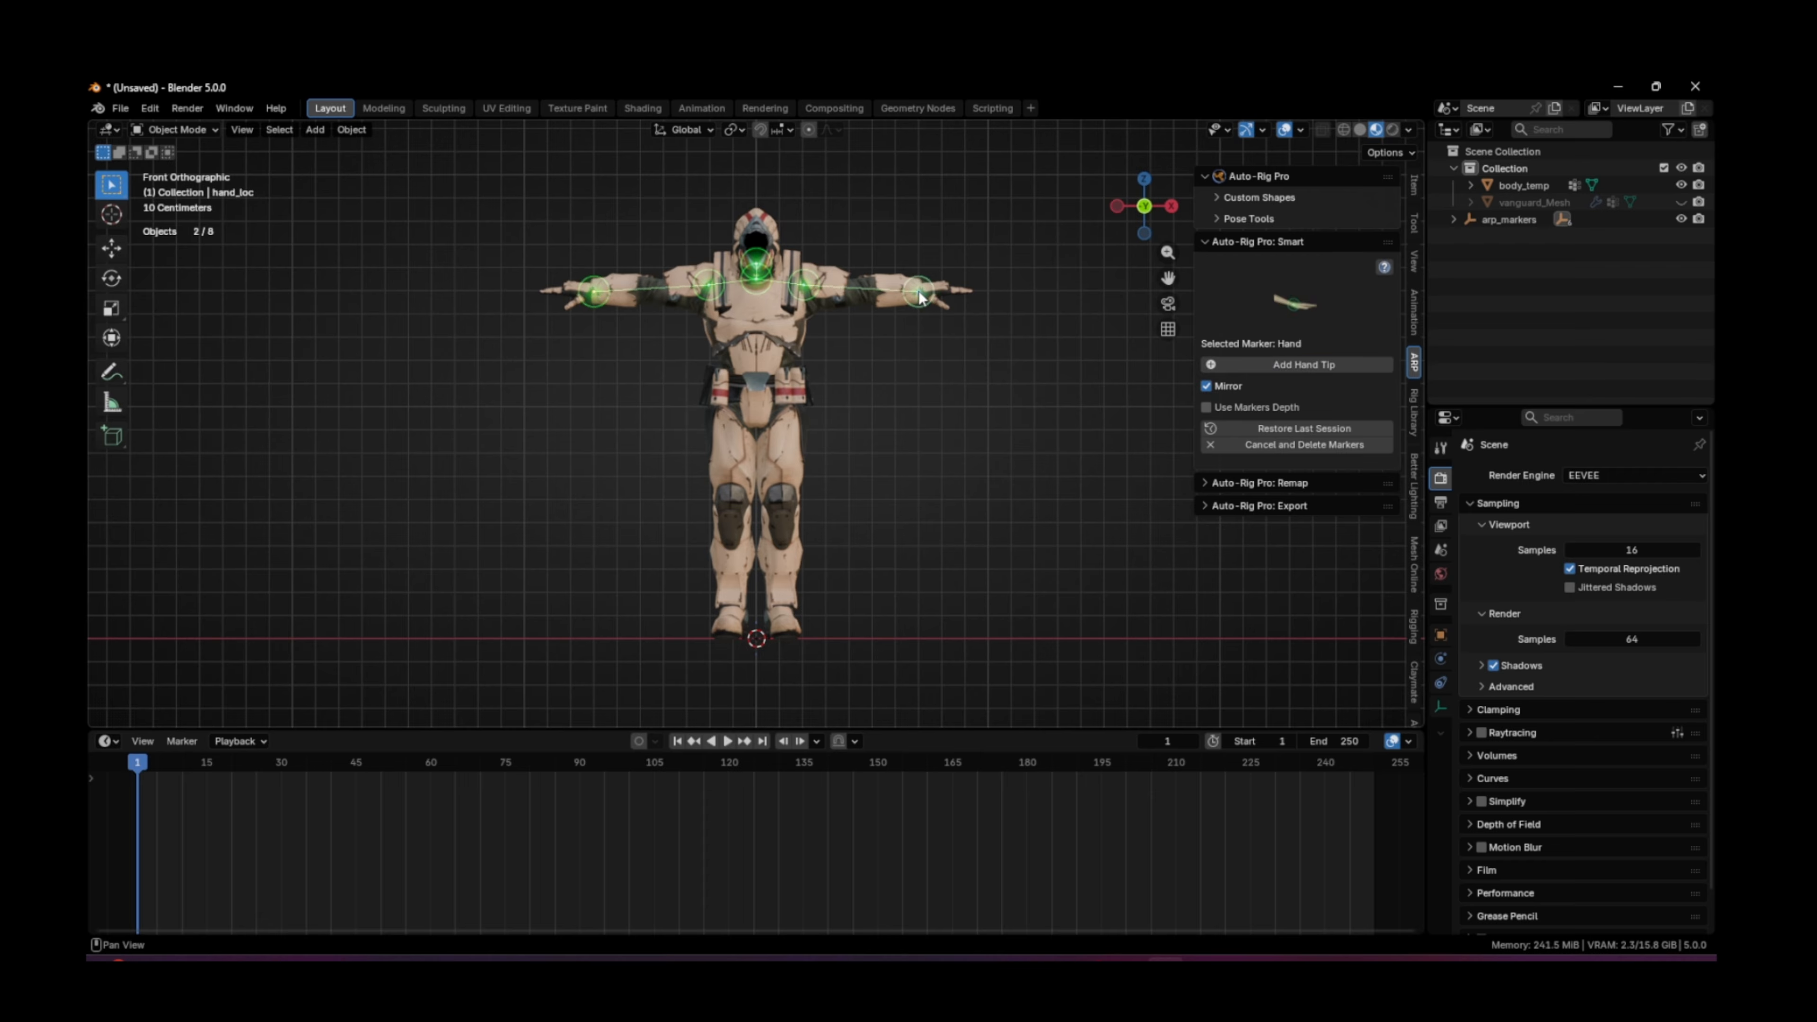
left_click(1259, 363)
left_click(975, 292)
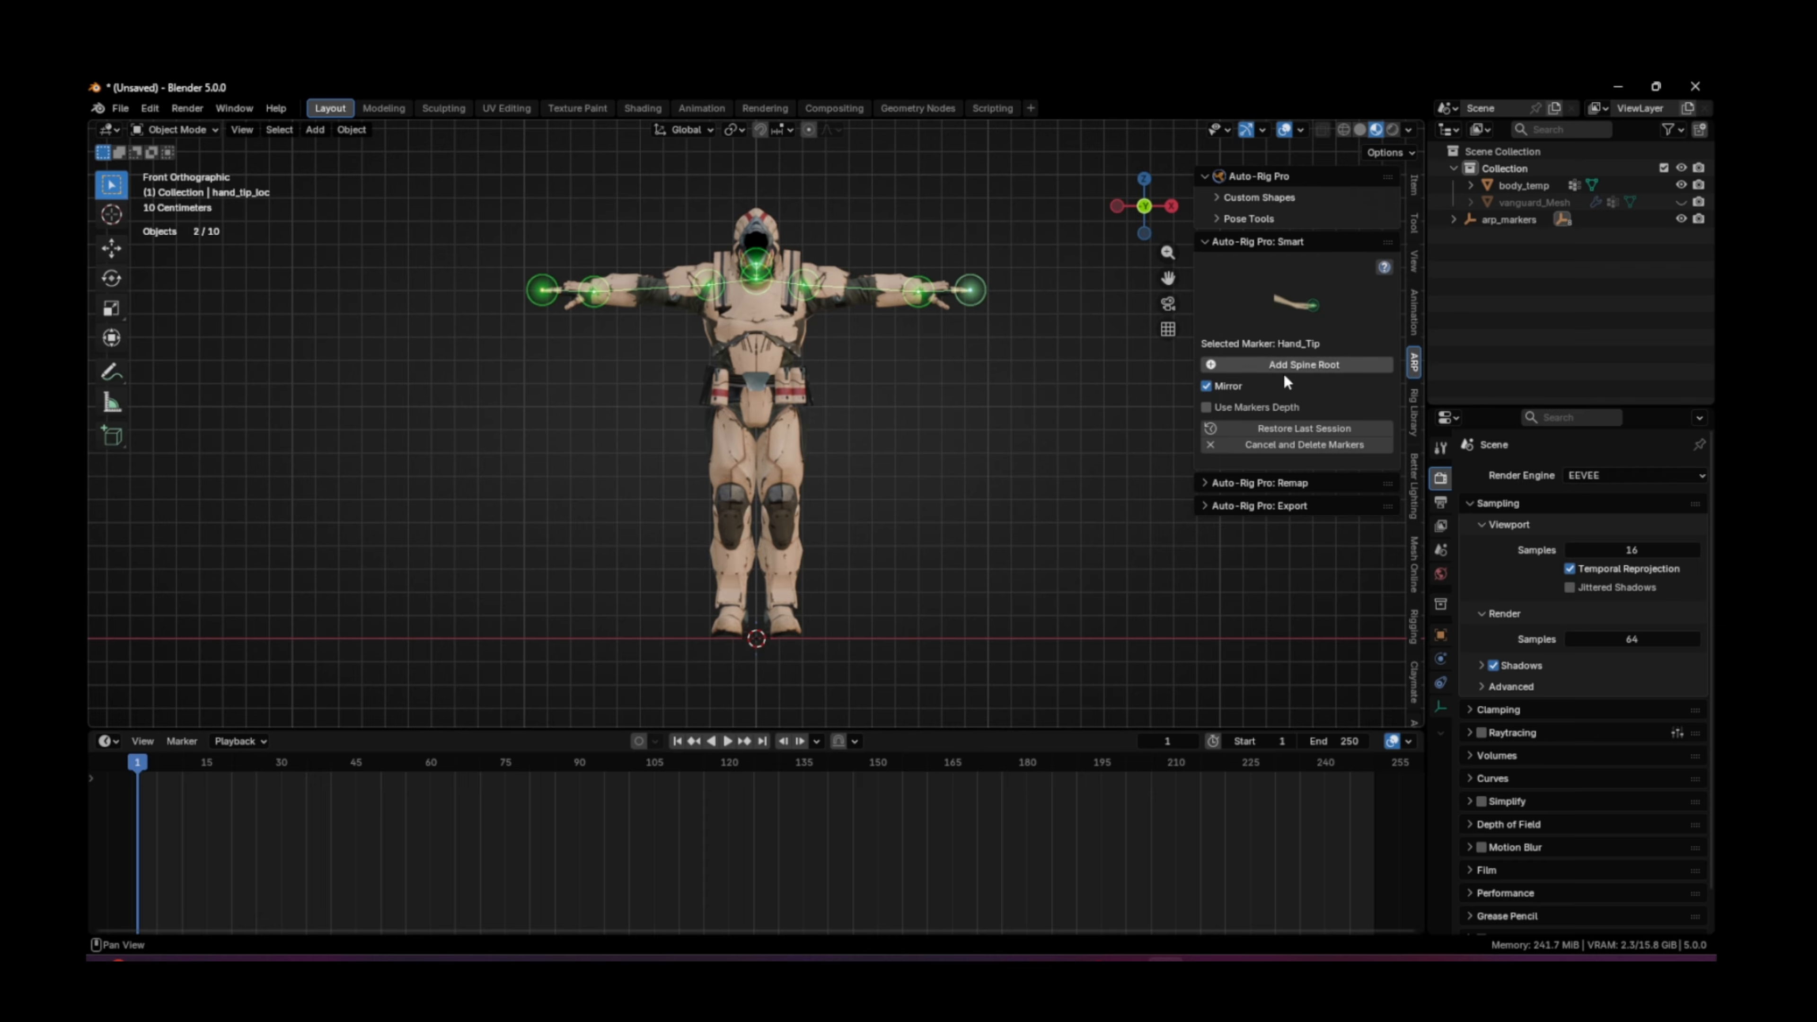
Step: Add the spine root marker at the pelvis and the mirrored foot markers at the ankles
left_click(1304, 364)
left_click(756, 406)
left_click(1304, 364)
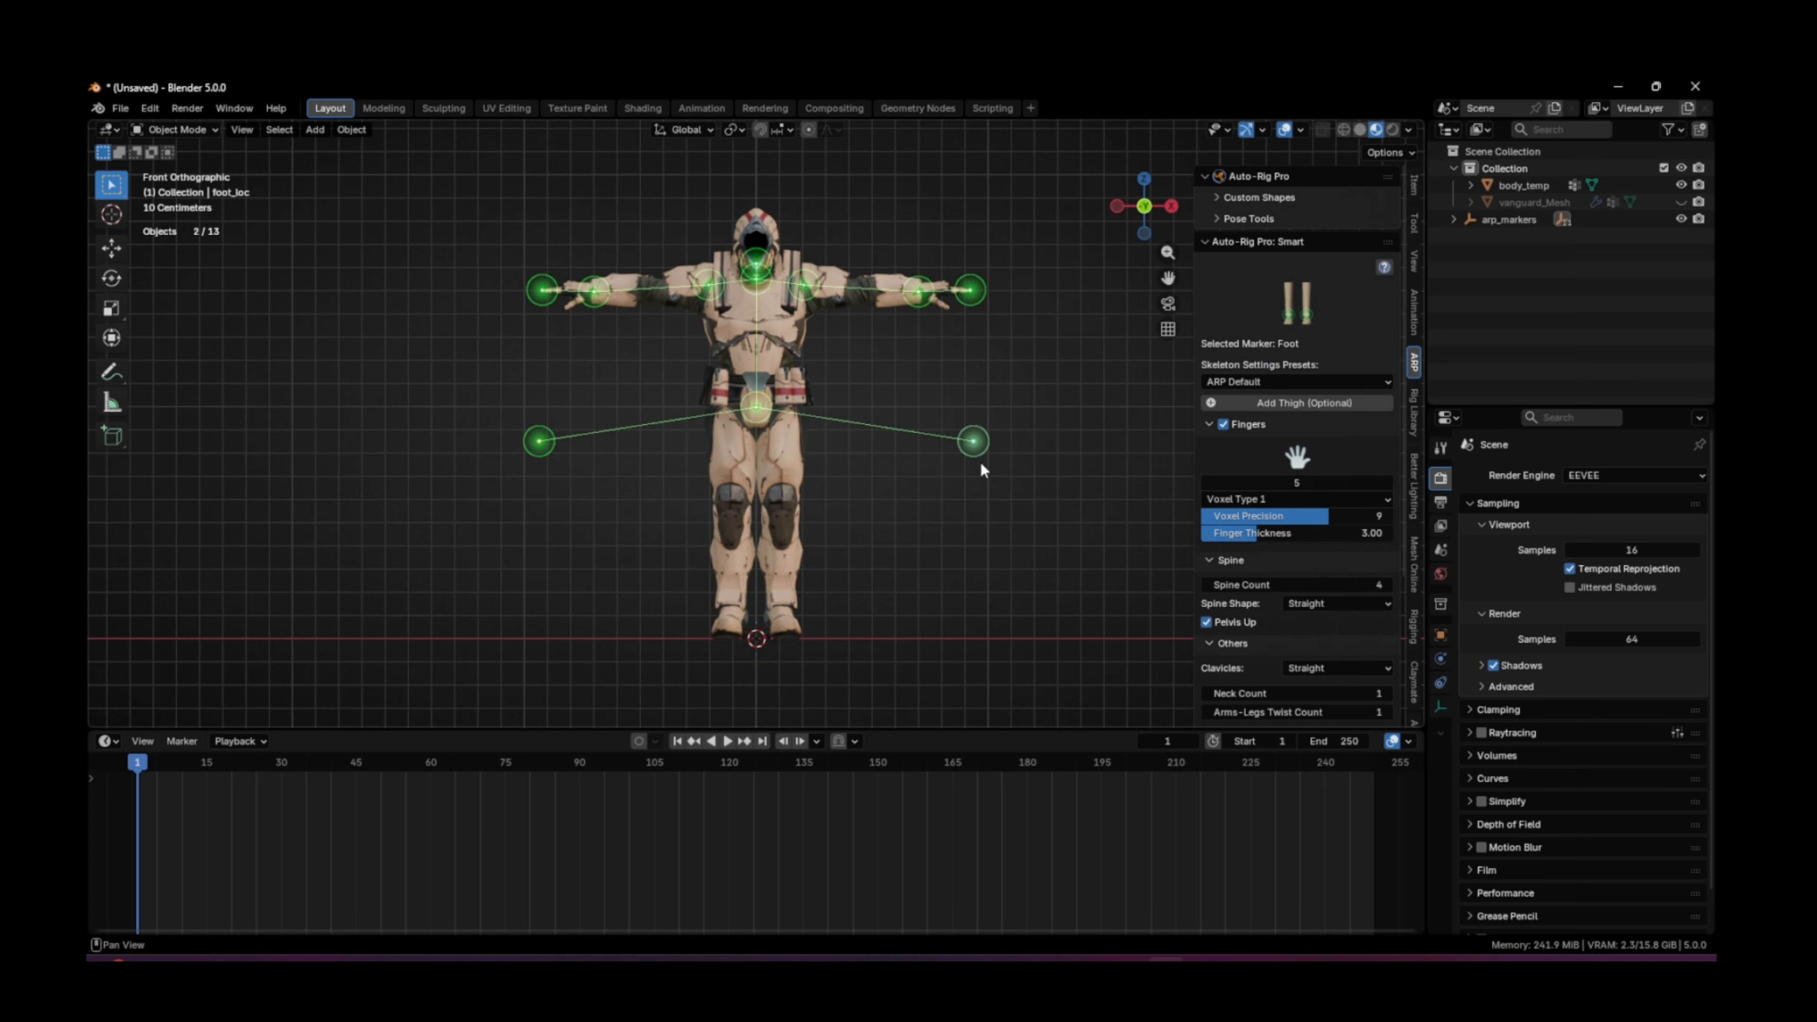
left_click(788, 619)
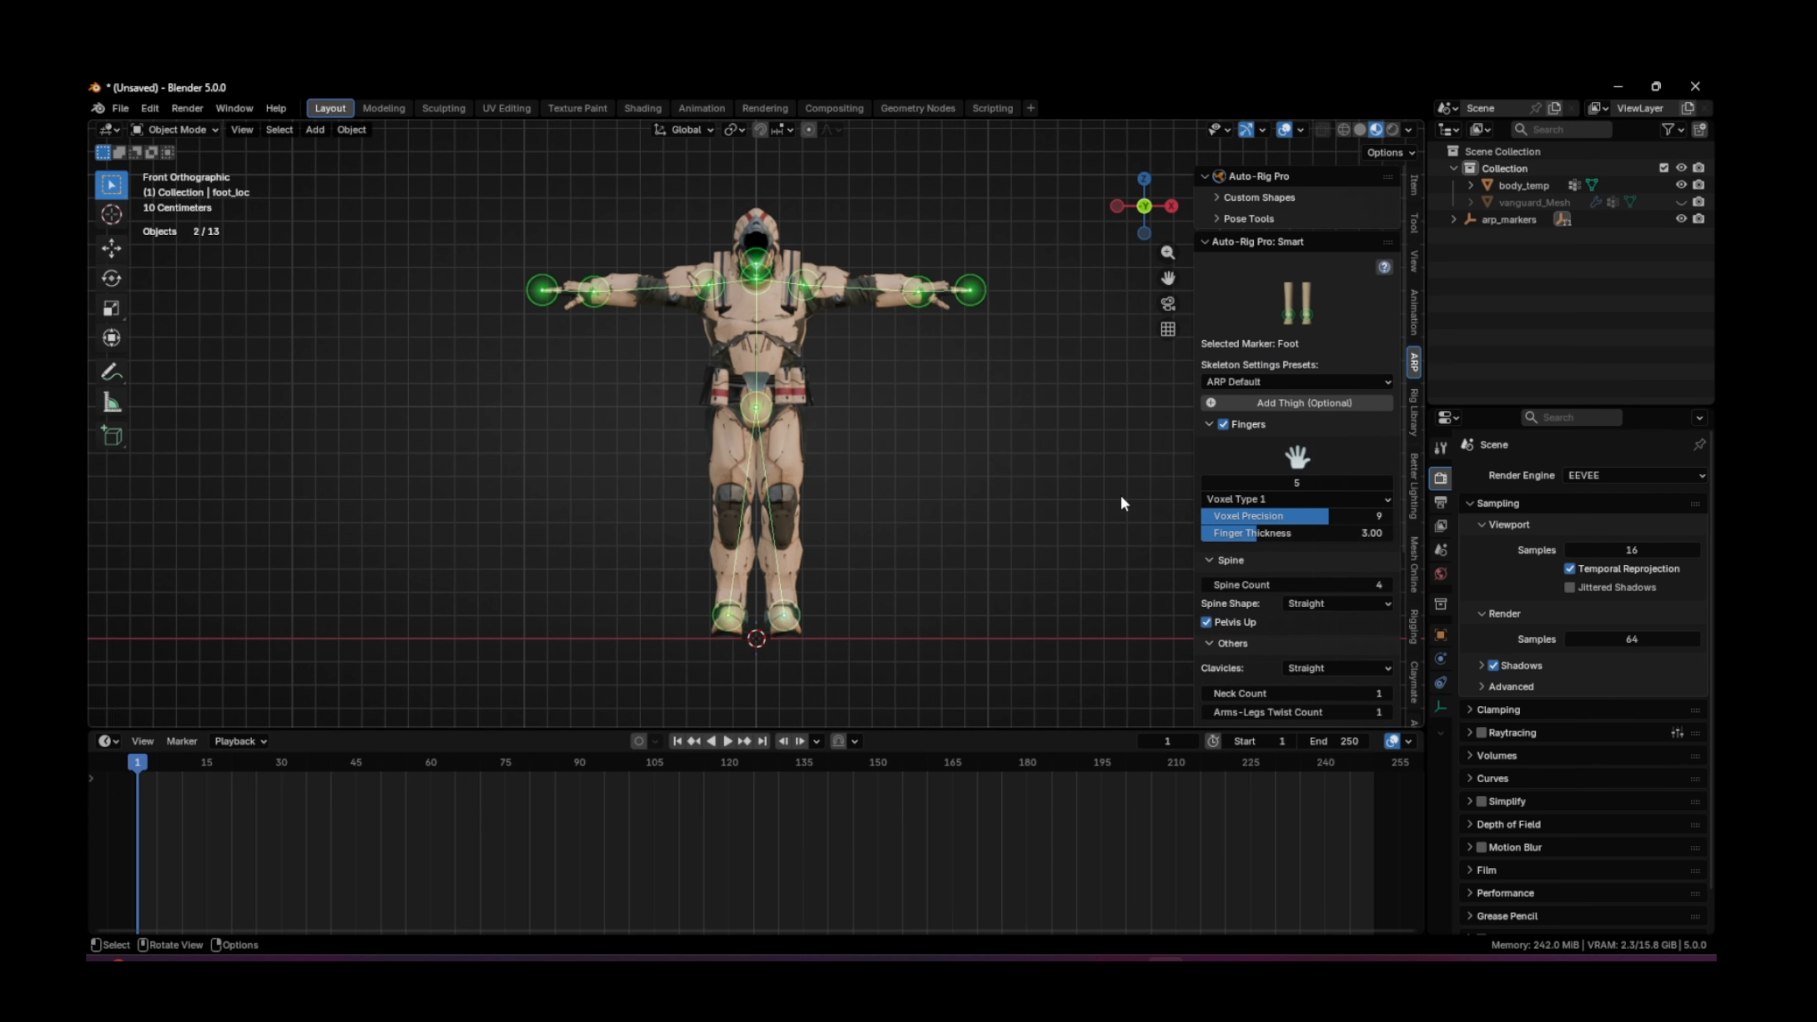
Step: Add the optional mirrored thigh markers at the hips and knee markers at the knees
left_click(1303, 402)
left_click(788, 419)
left_click(1303, 402)
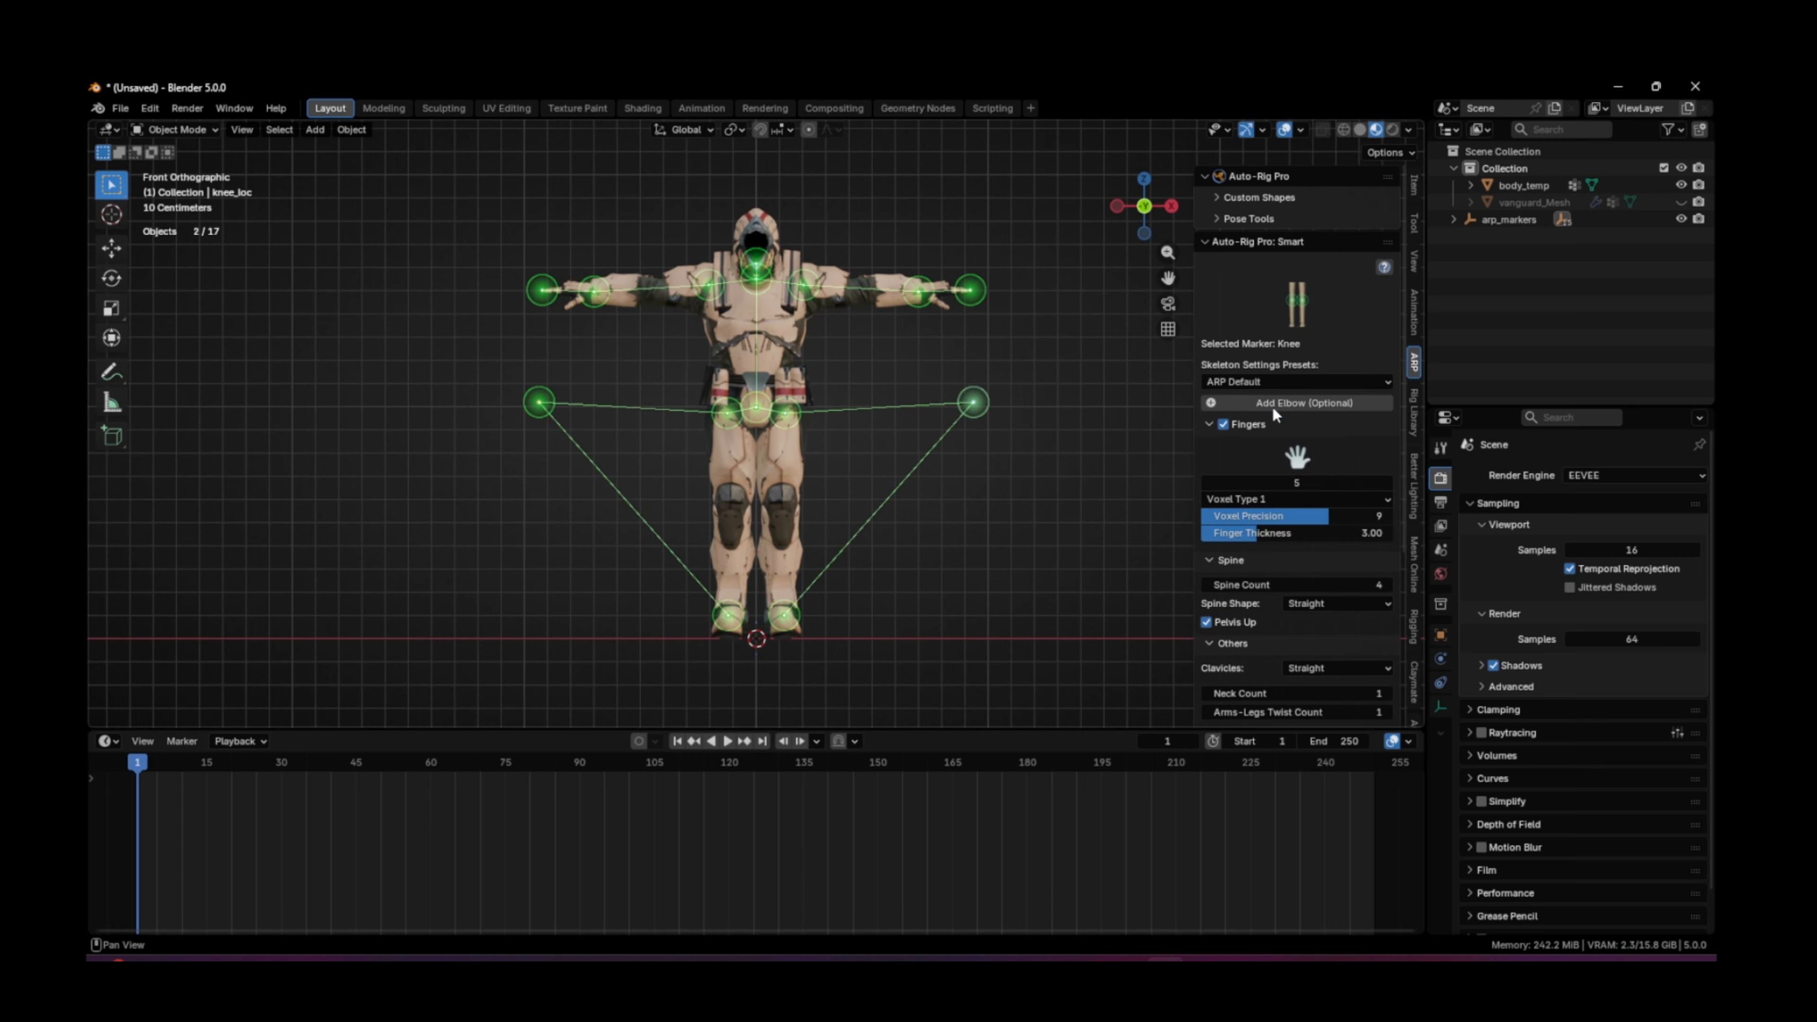
left_click(788, 501)
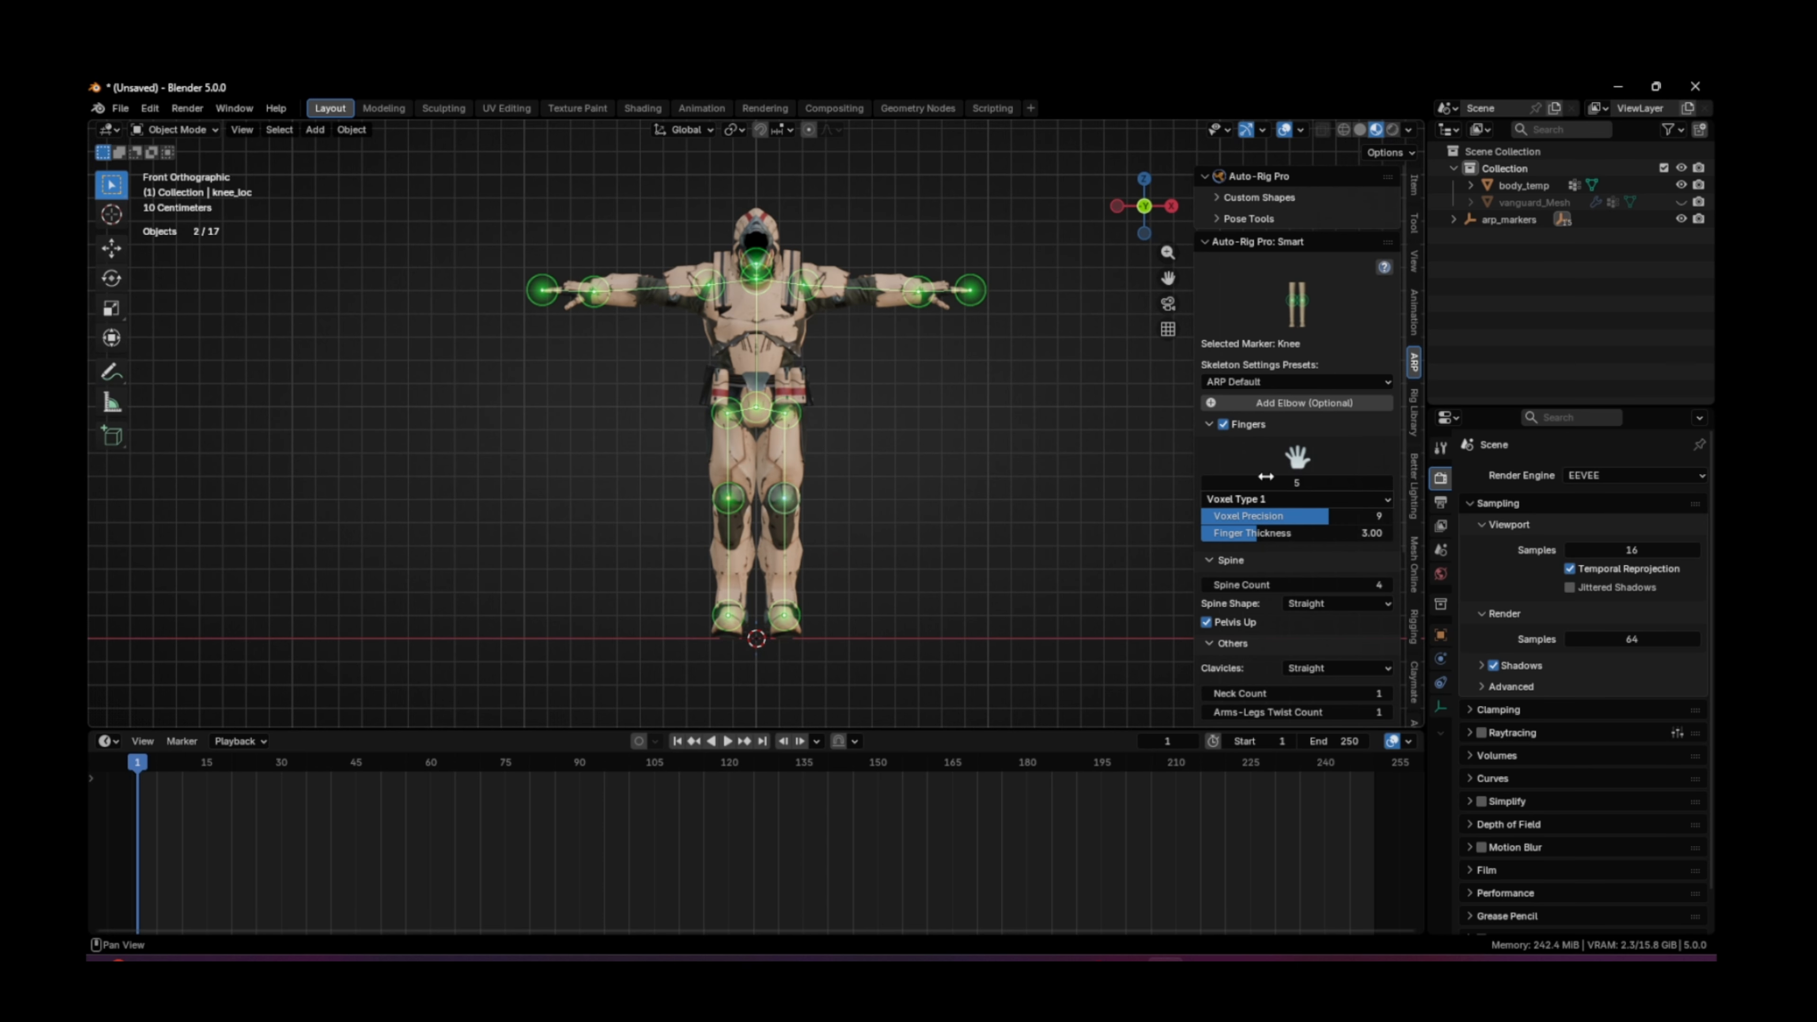
Step: Add the optional mirrored elbow markers at the character's elbows and generate the reference skeleton from the markers
left_click(1296, 402)
left_click(864, 290)
scroll(1299, 581, "down", 6)
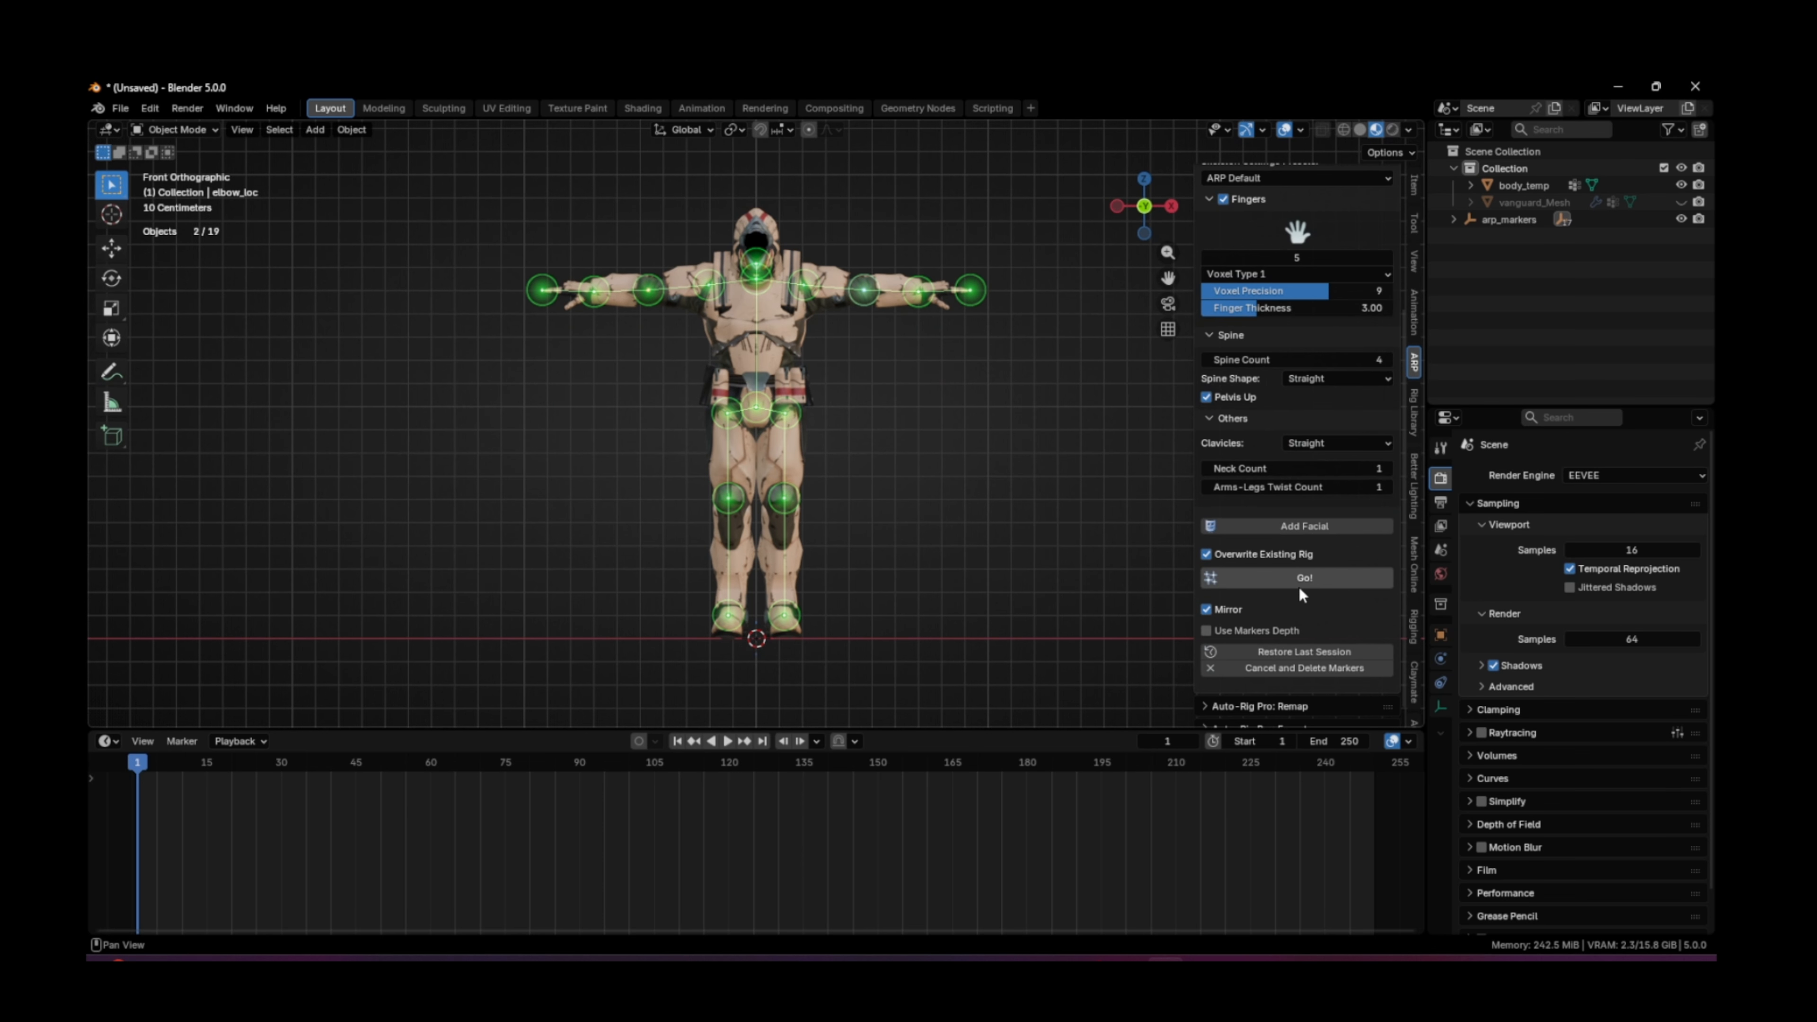
left_click(1299, 587)
Step: In the top view, move the knuckle joint of the right hand's pinky onto the base of the finger
middle_click_drag(637, 346, 800, 485)
scroll(923, 550, "up", 4)
middle_click_drag(890, 531, 875, 415)
scroll(881, 518, "up", 5)
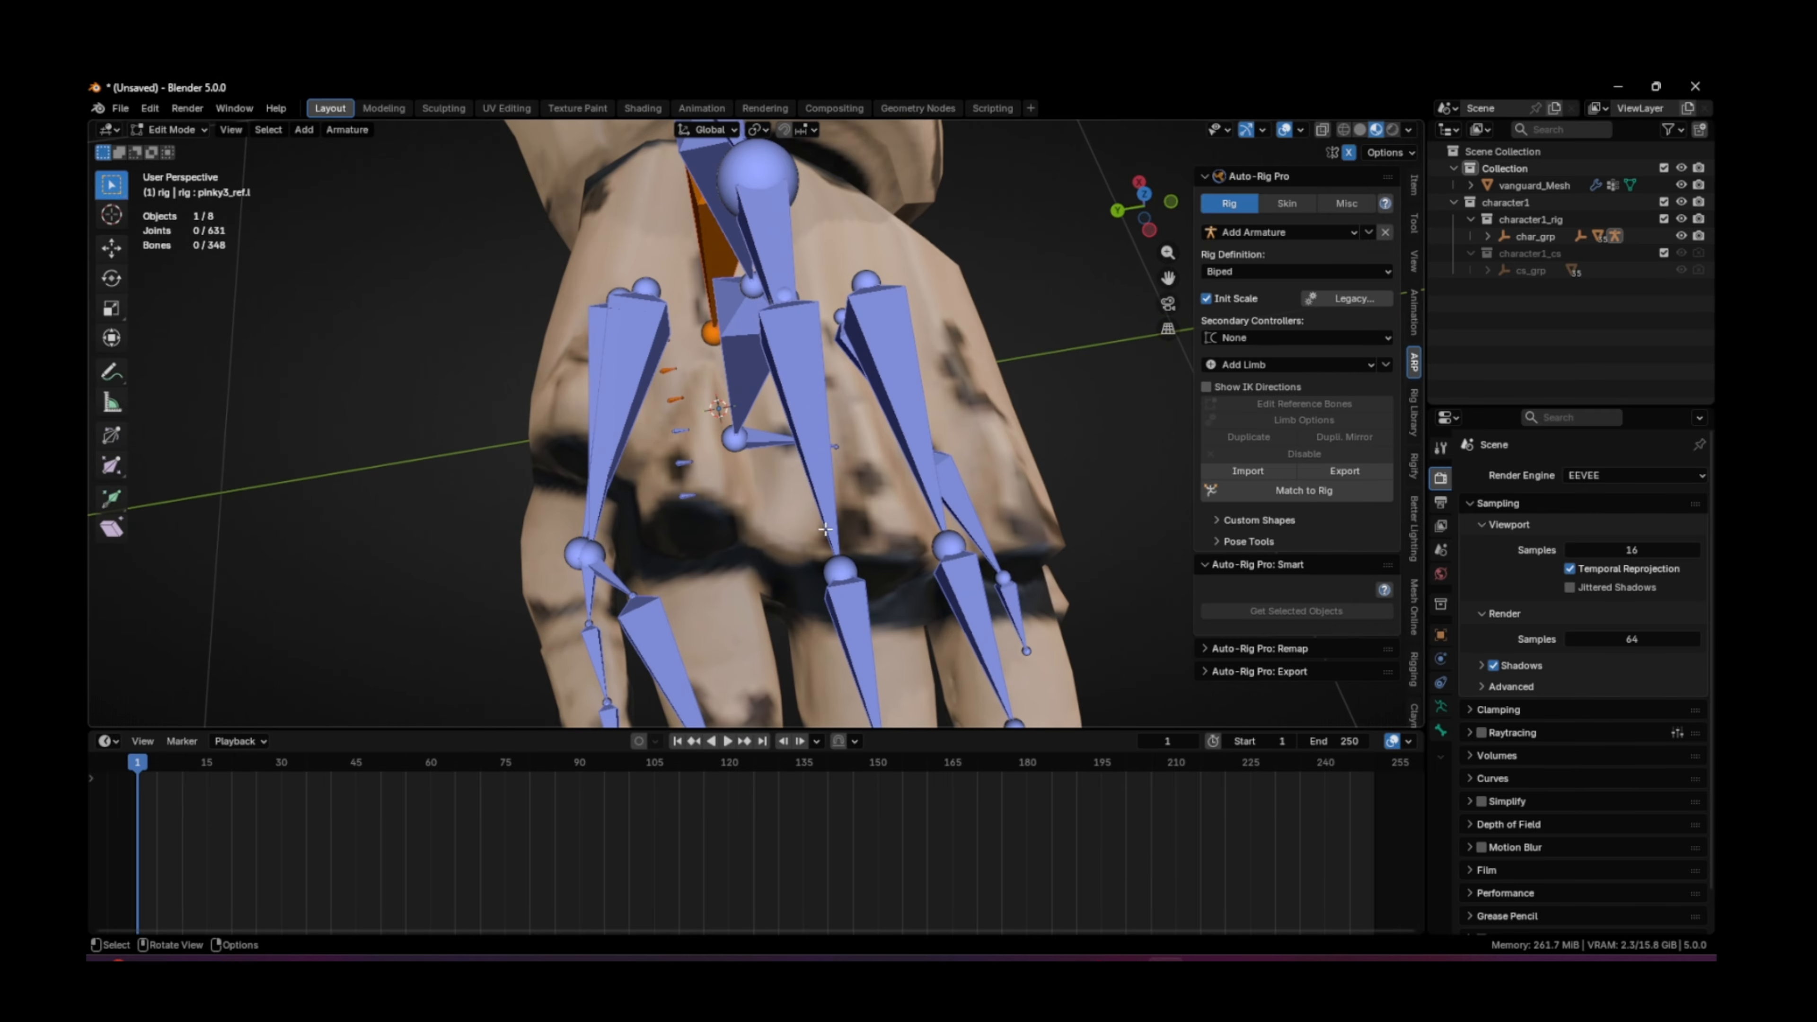
scroll(870, 430, "down", 3)
mouse_move(731, 495)
middle_mouse_down()
mouse_move(802, 495)
mouse_move(737, 504)
middle_mouse_up()
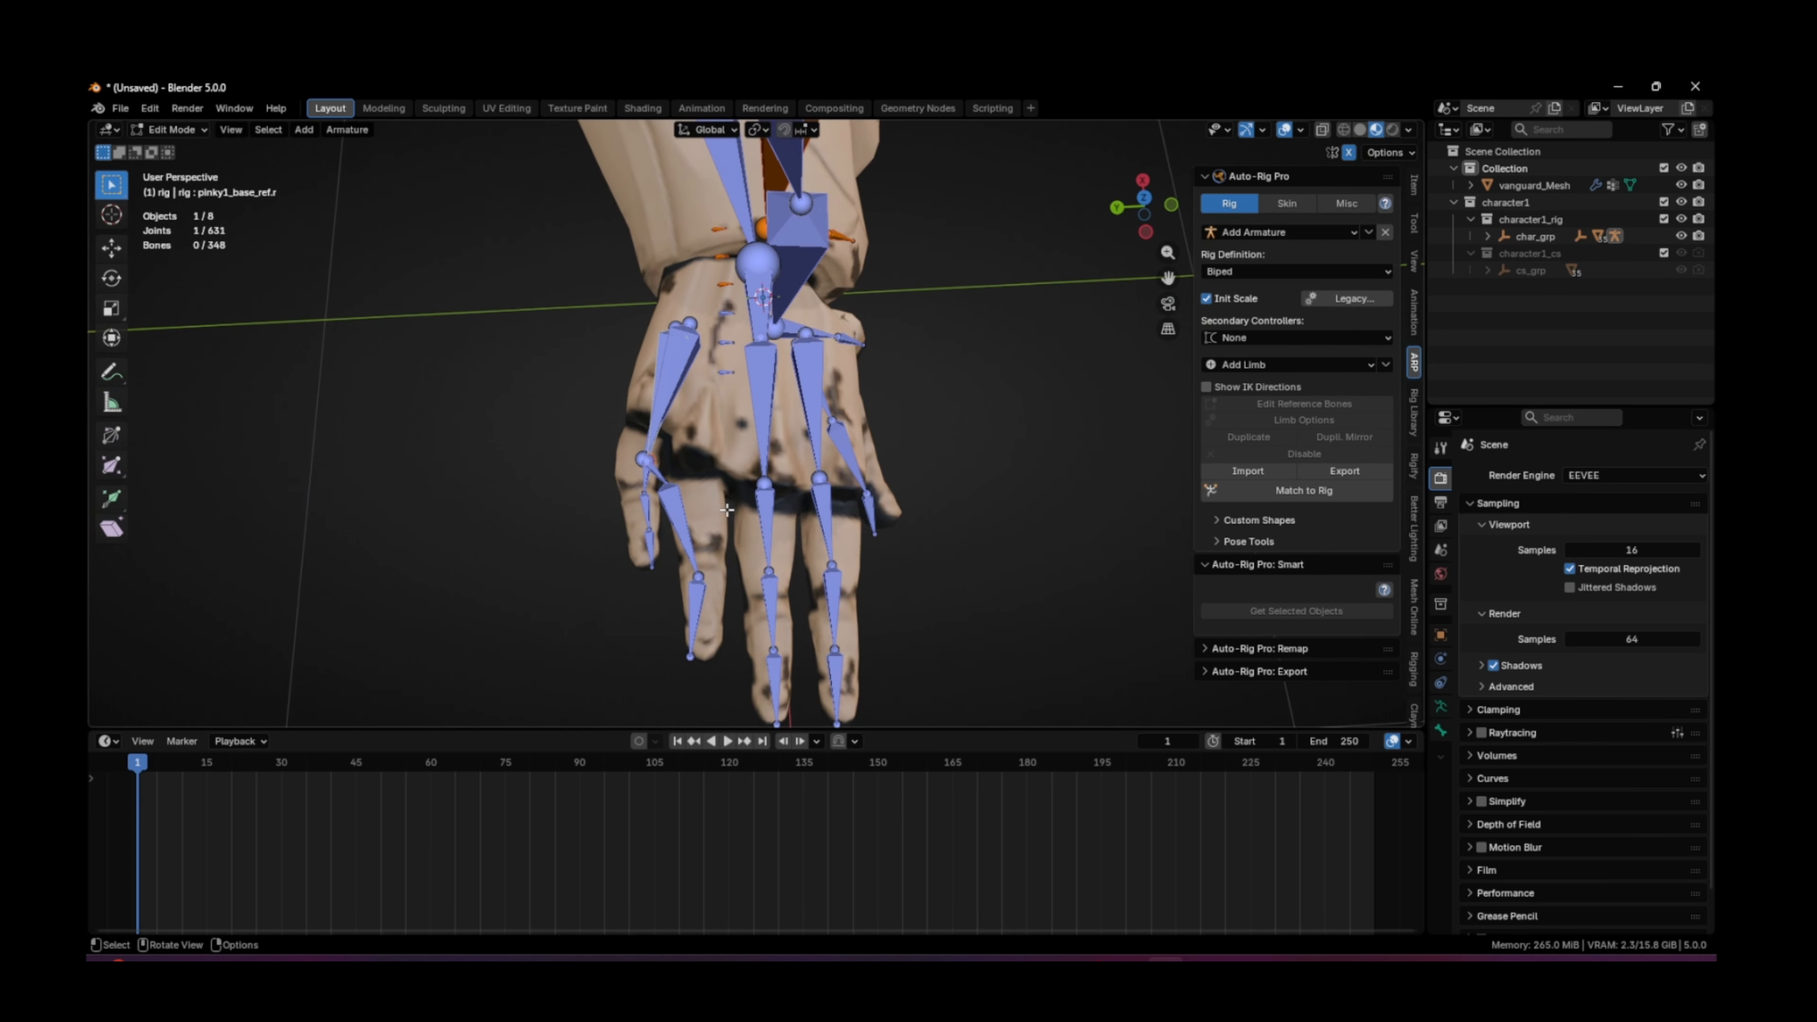
key("KP_7")
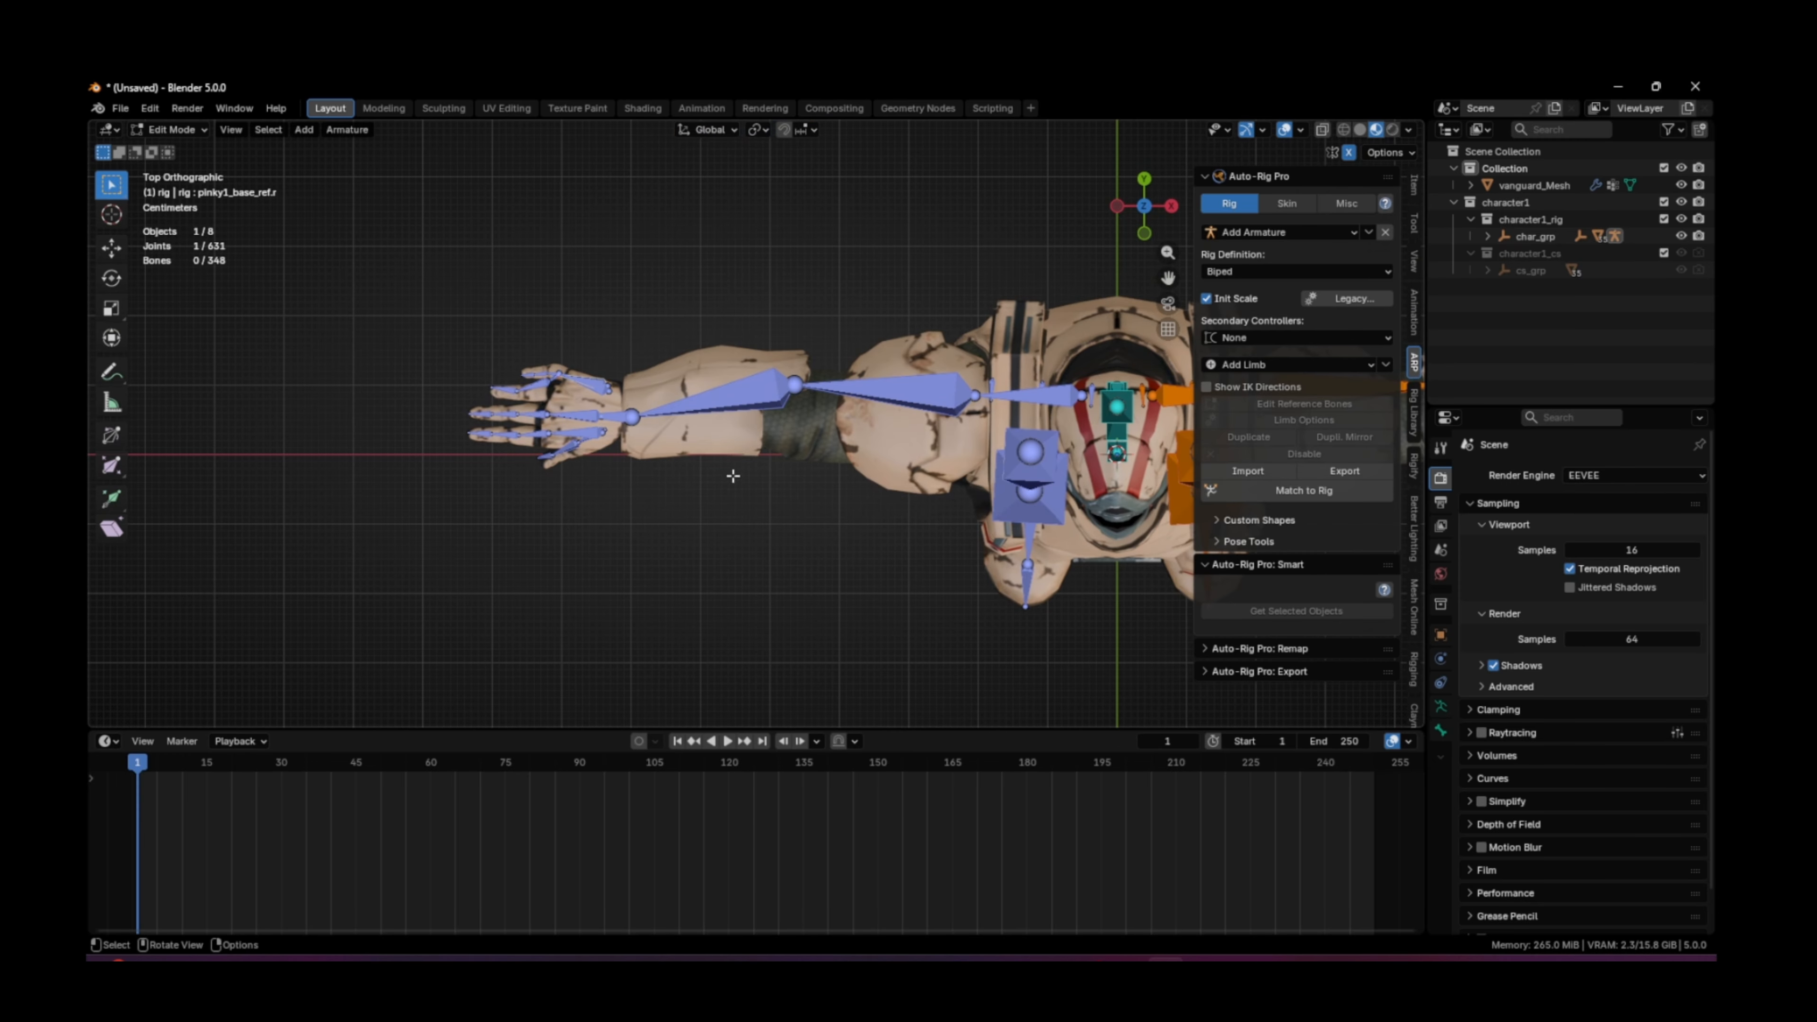
scroll(819, 435, "up", 6)
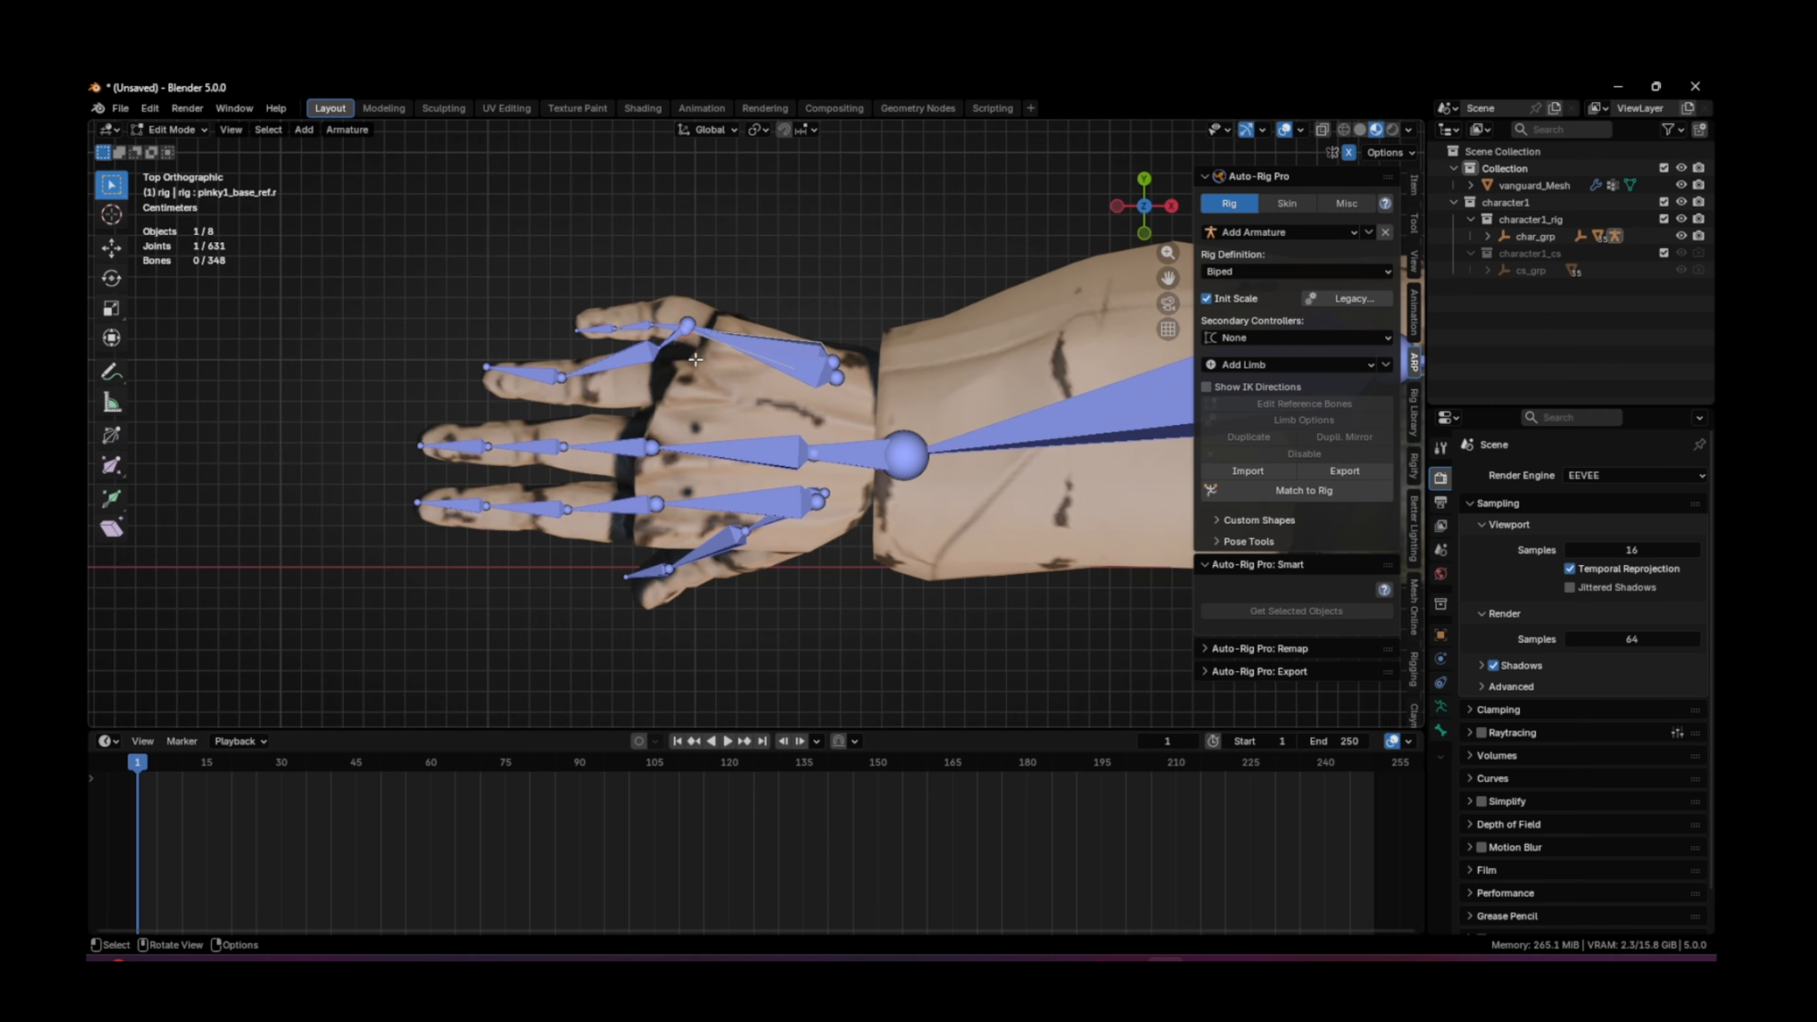
key("g")
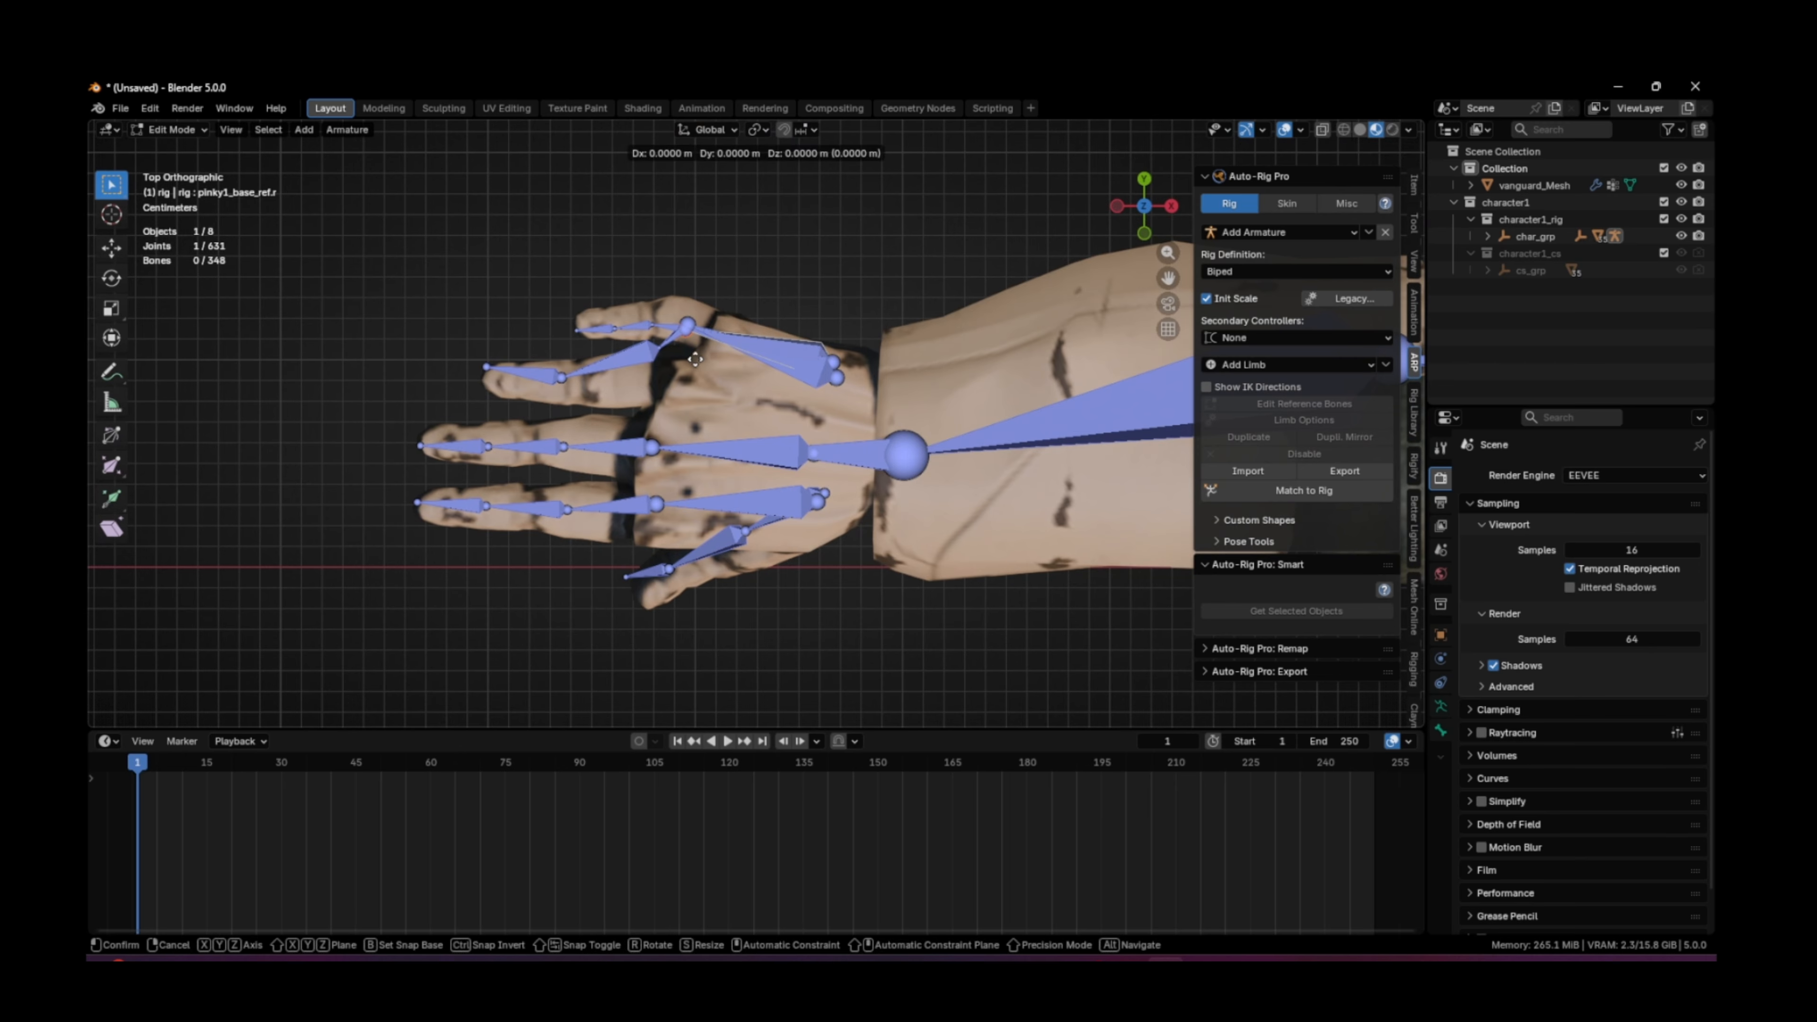
left_click(709, 353)
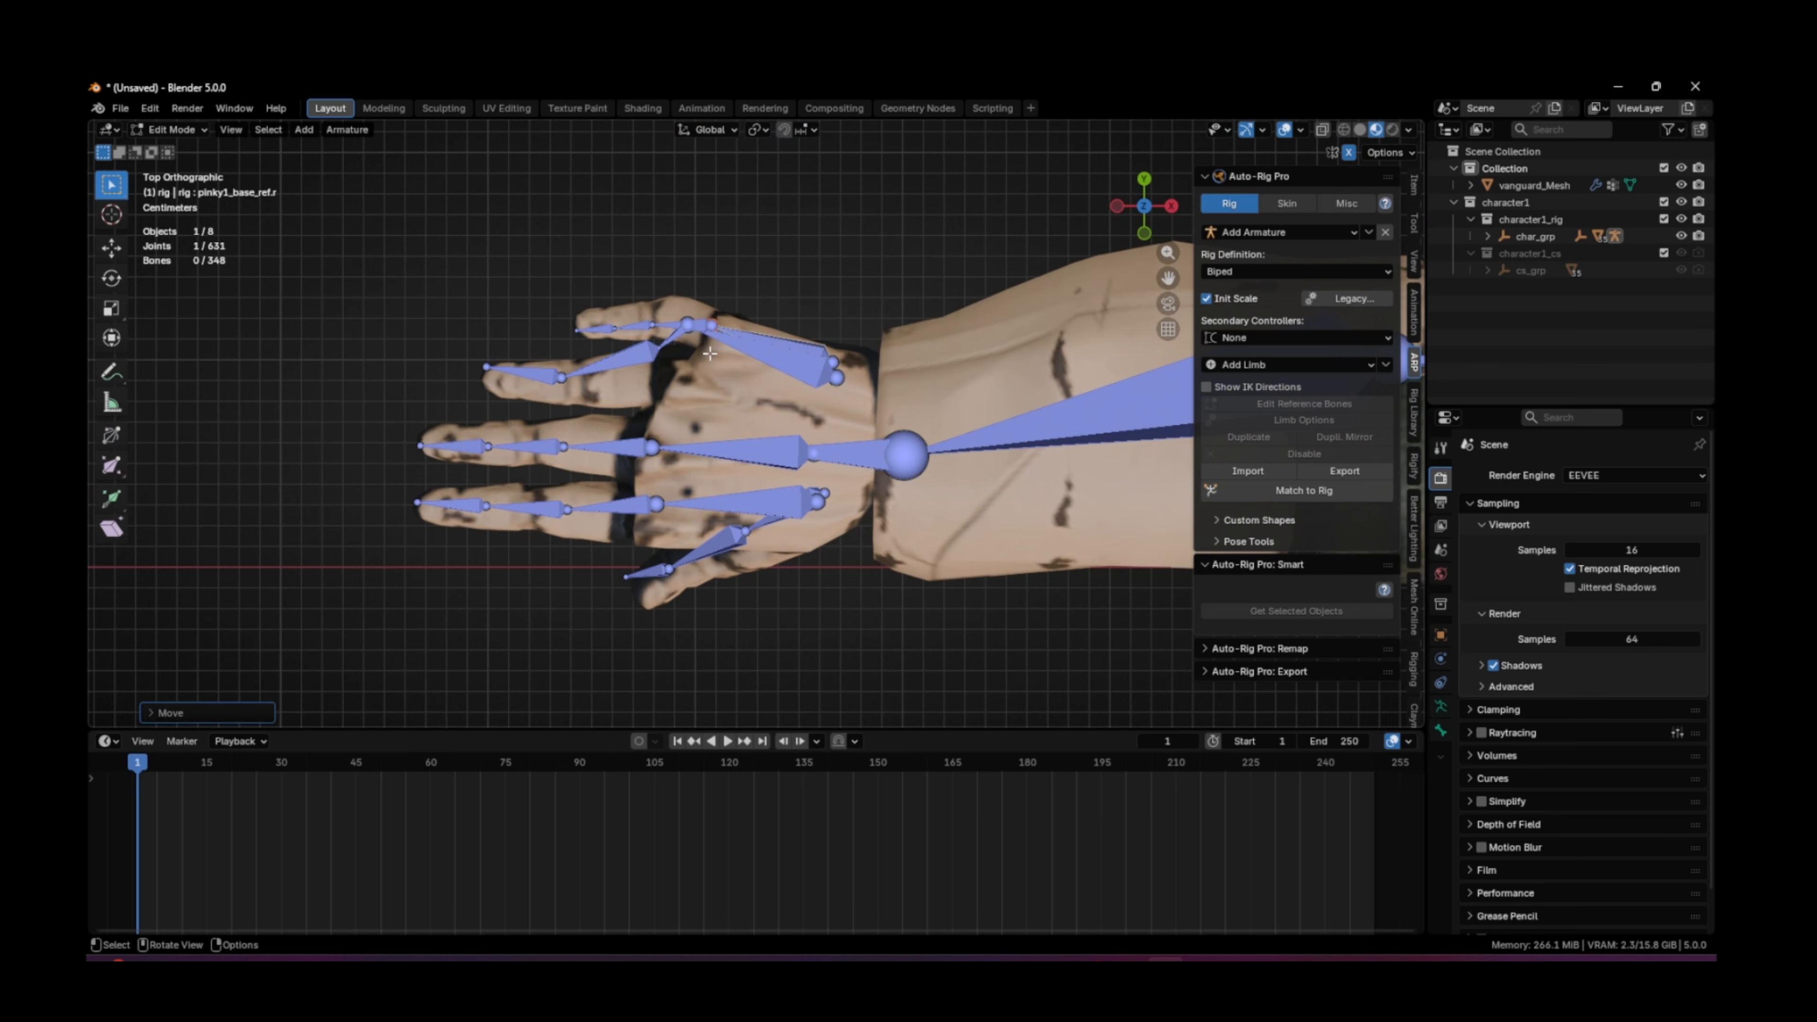
Step: Move the right ring finger's knuckle joint and the joint beside it into line with the finger mesh
left_click(687, 328)
key("g")
left_click(682, 384)
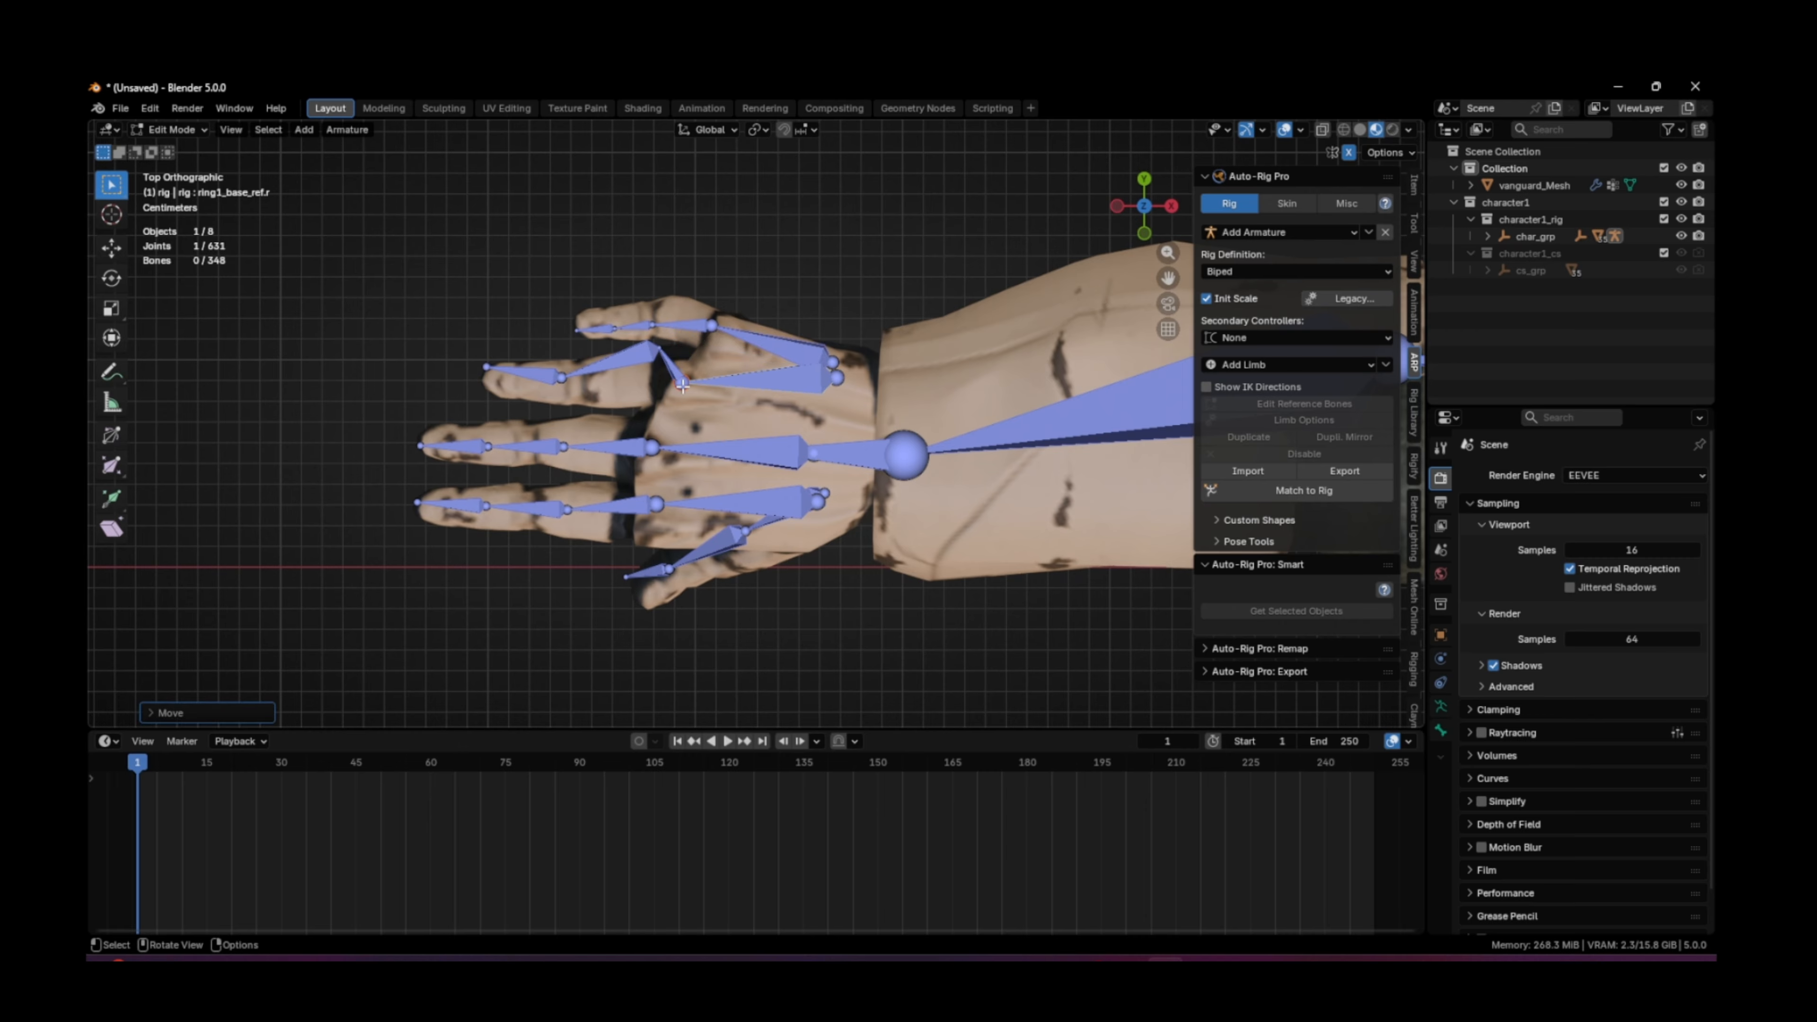
left_click(661, 353)
key("g")
left_click(667, 391)
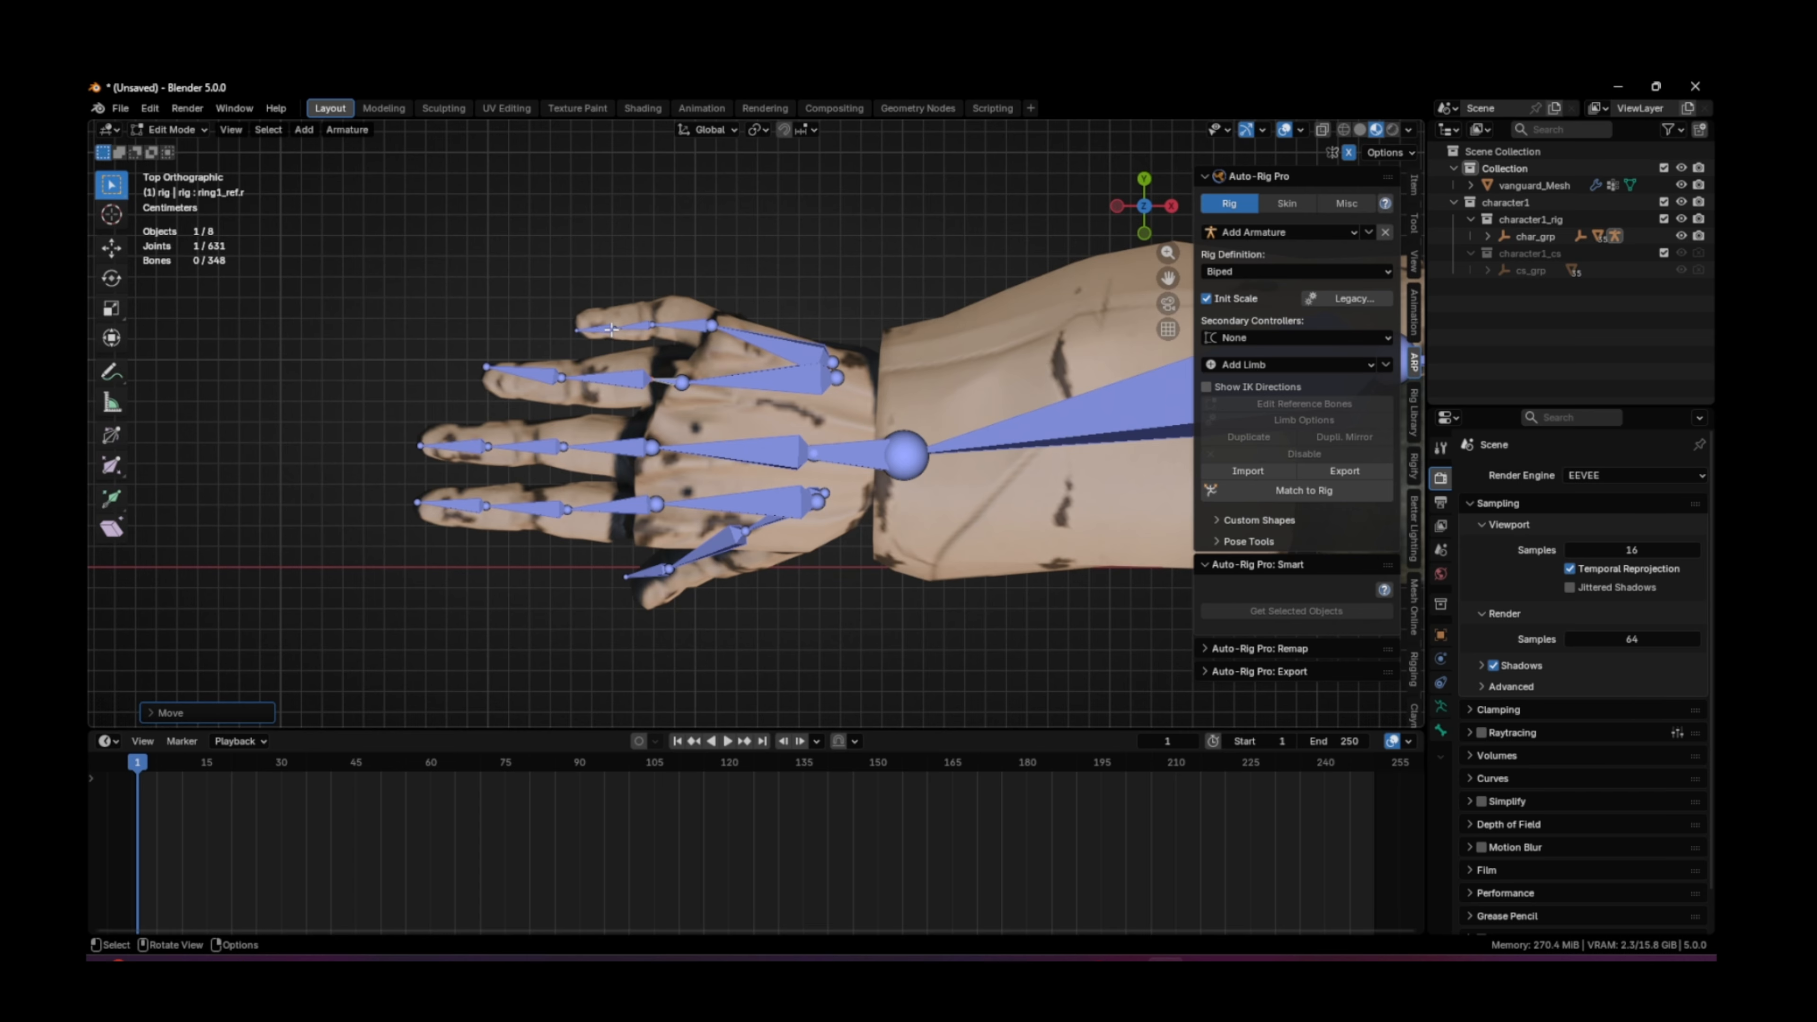
Step: Center the right ring finger's tip joint in the fingertip and shift its palm base joint away from the pinky's
left_click(483, 368)
key("g")
left_click(482, 378)
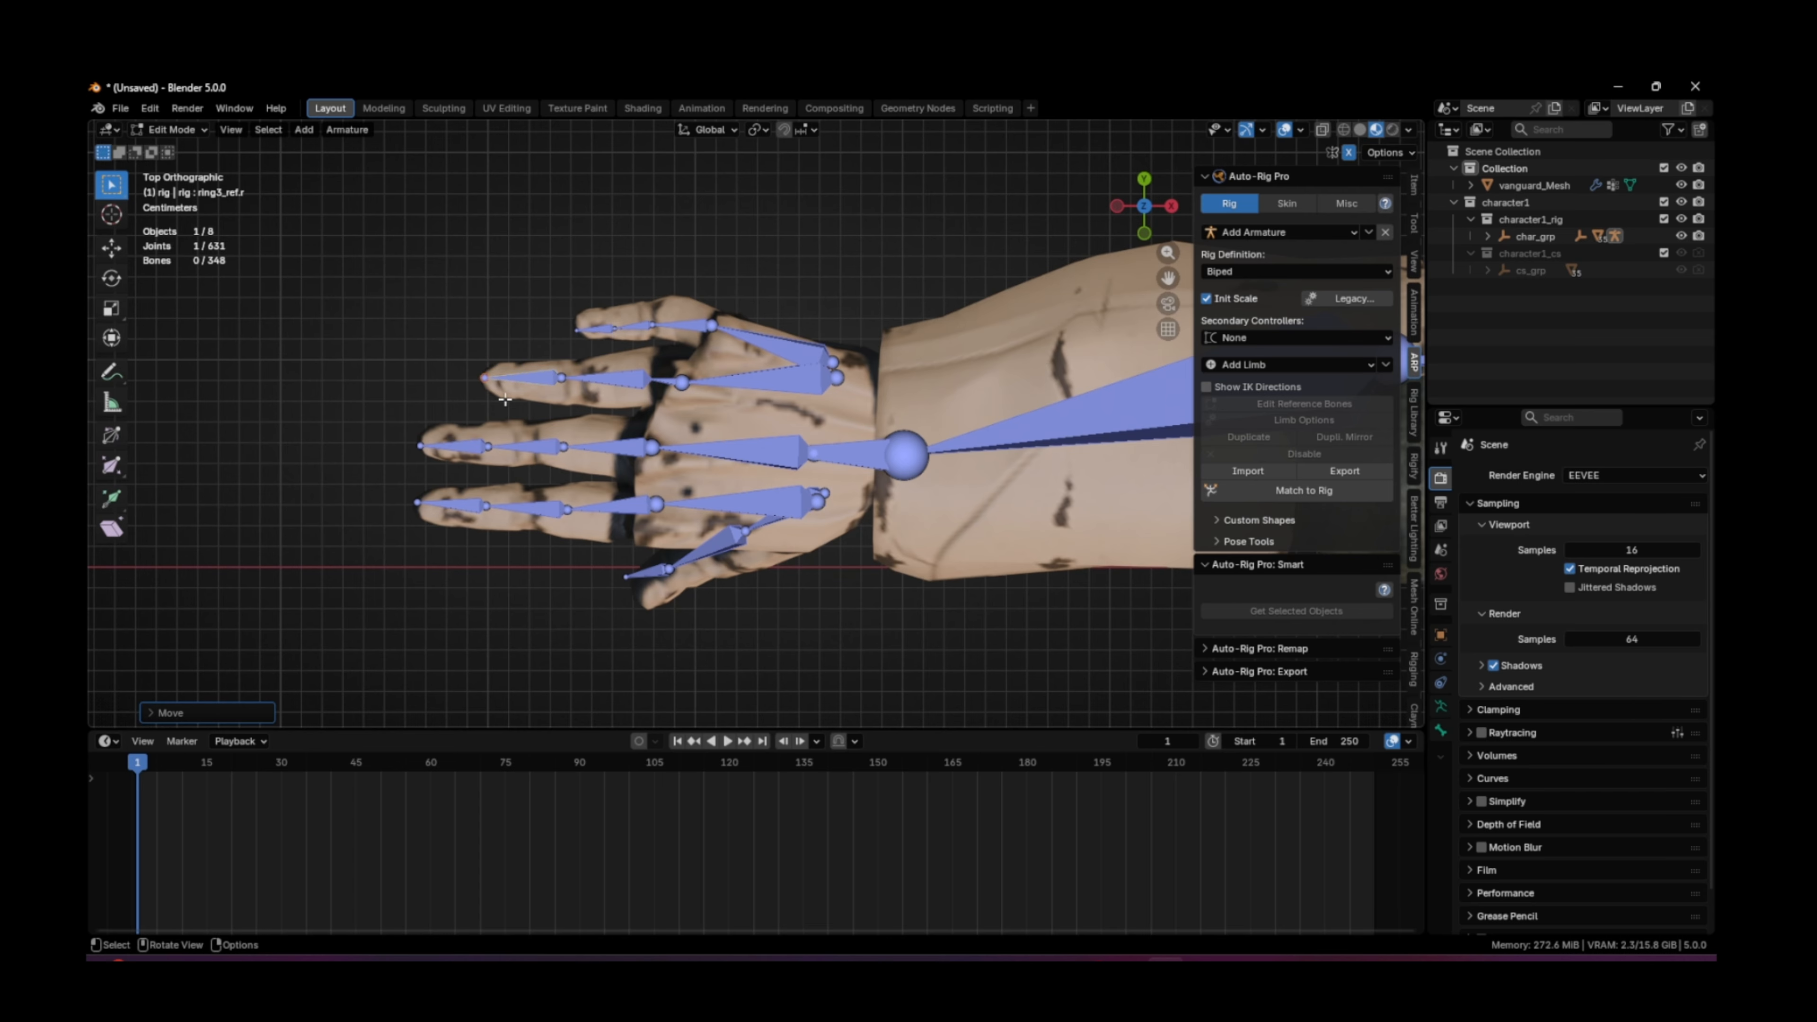
left_click(837, 378)
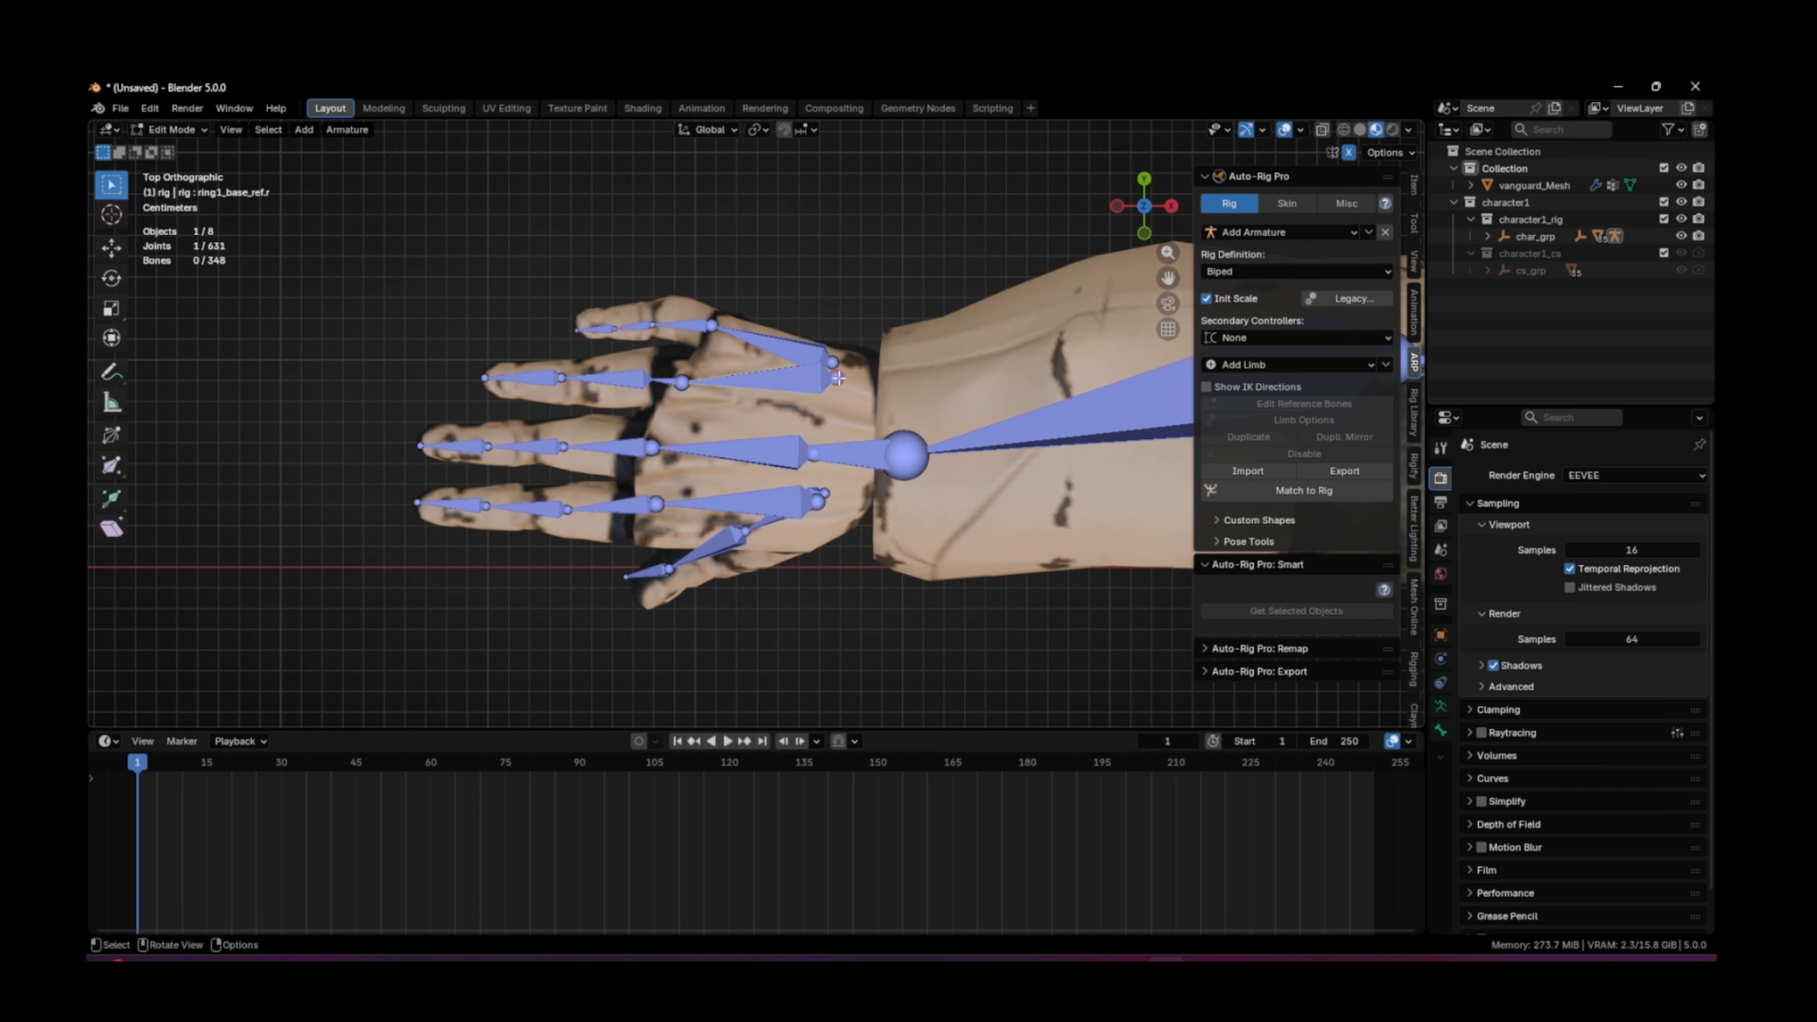
key("g")
left_click(831, 387)
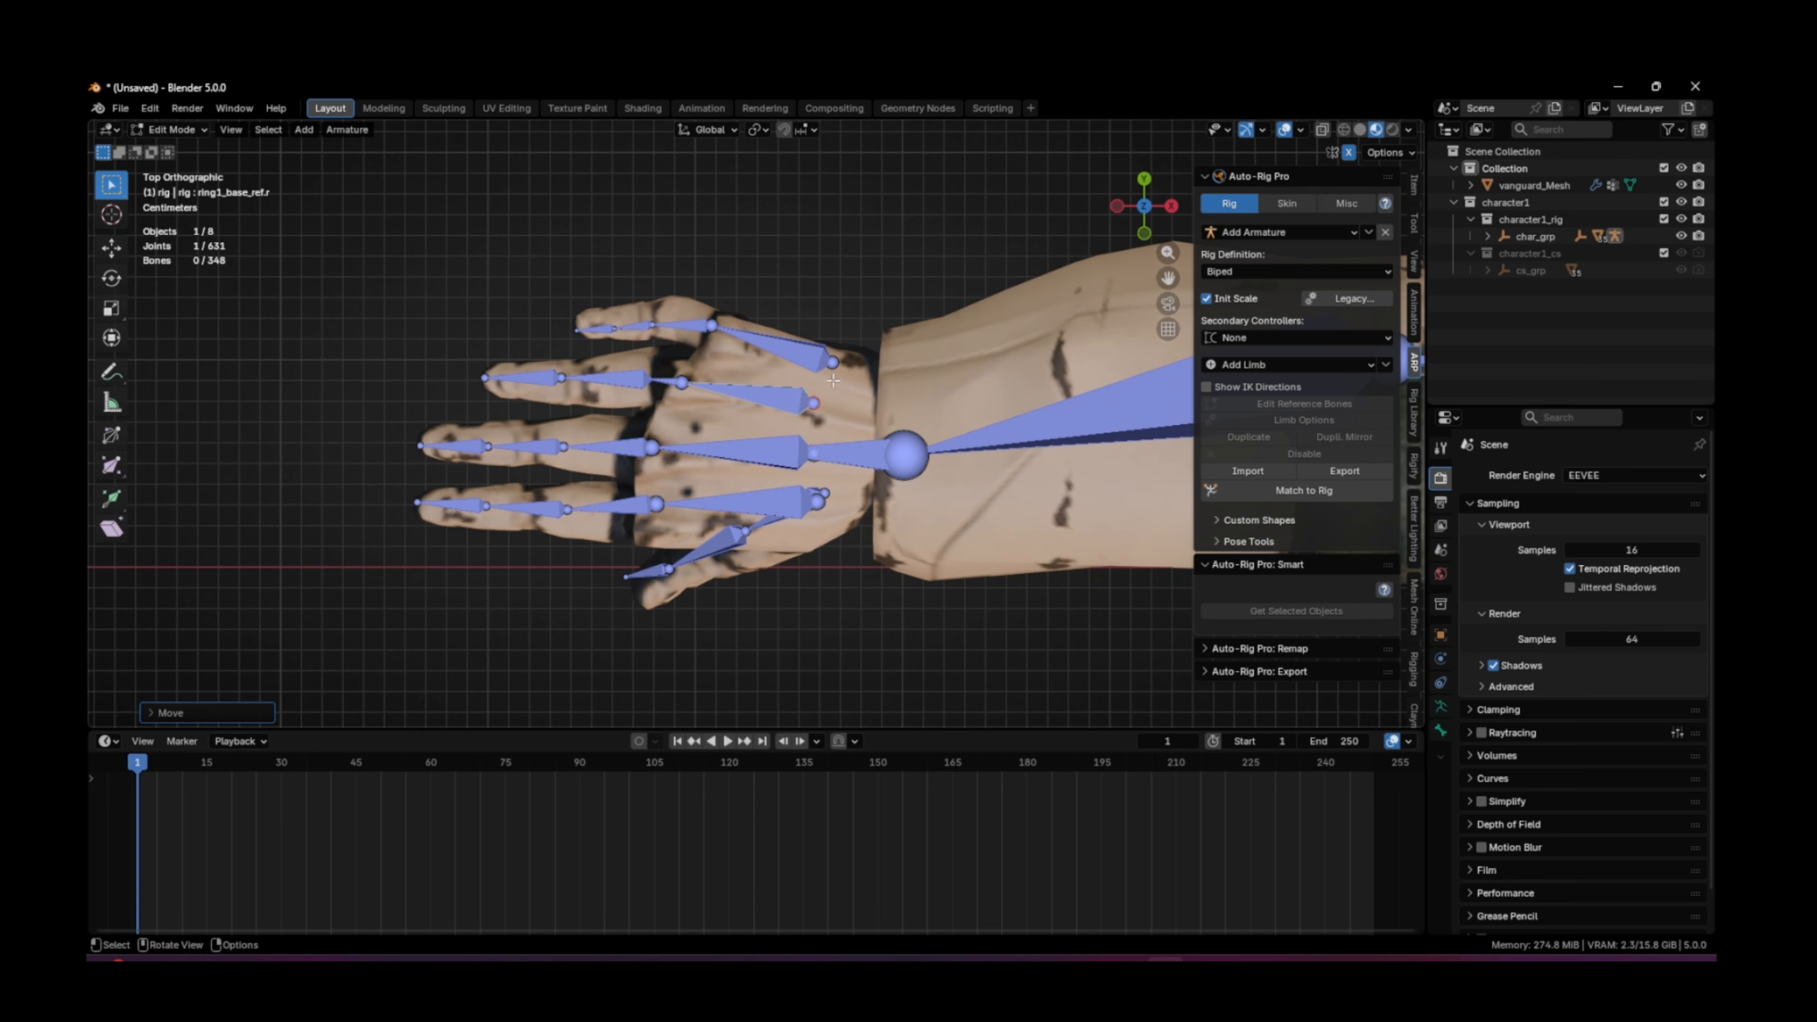
Step: Examine the mirrored finger bones on the left hand and the whole reference skeleton from the front
middle_click_drag(926, 413, 653, 406, "shift")
scroll(654, 408, "down", 6)
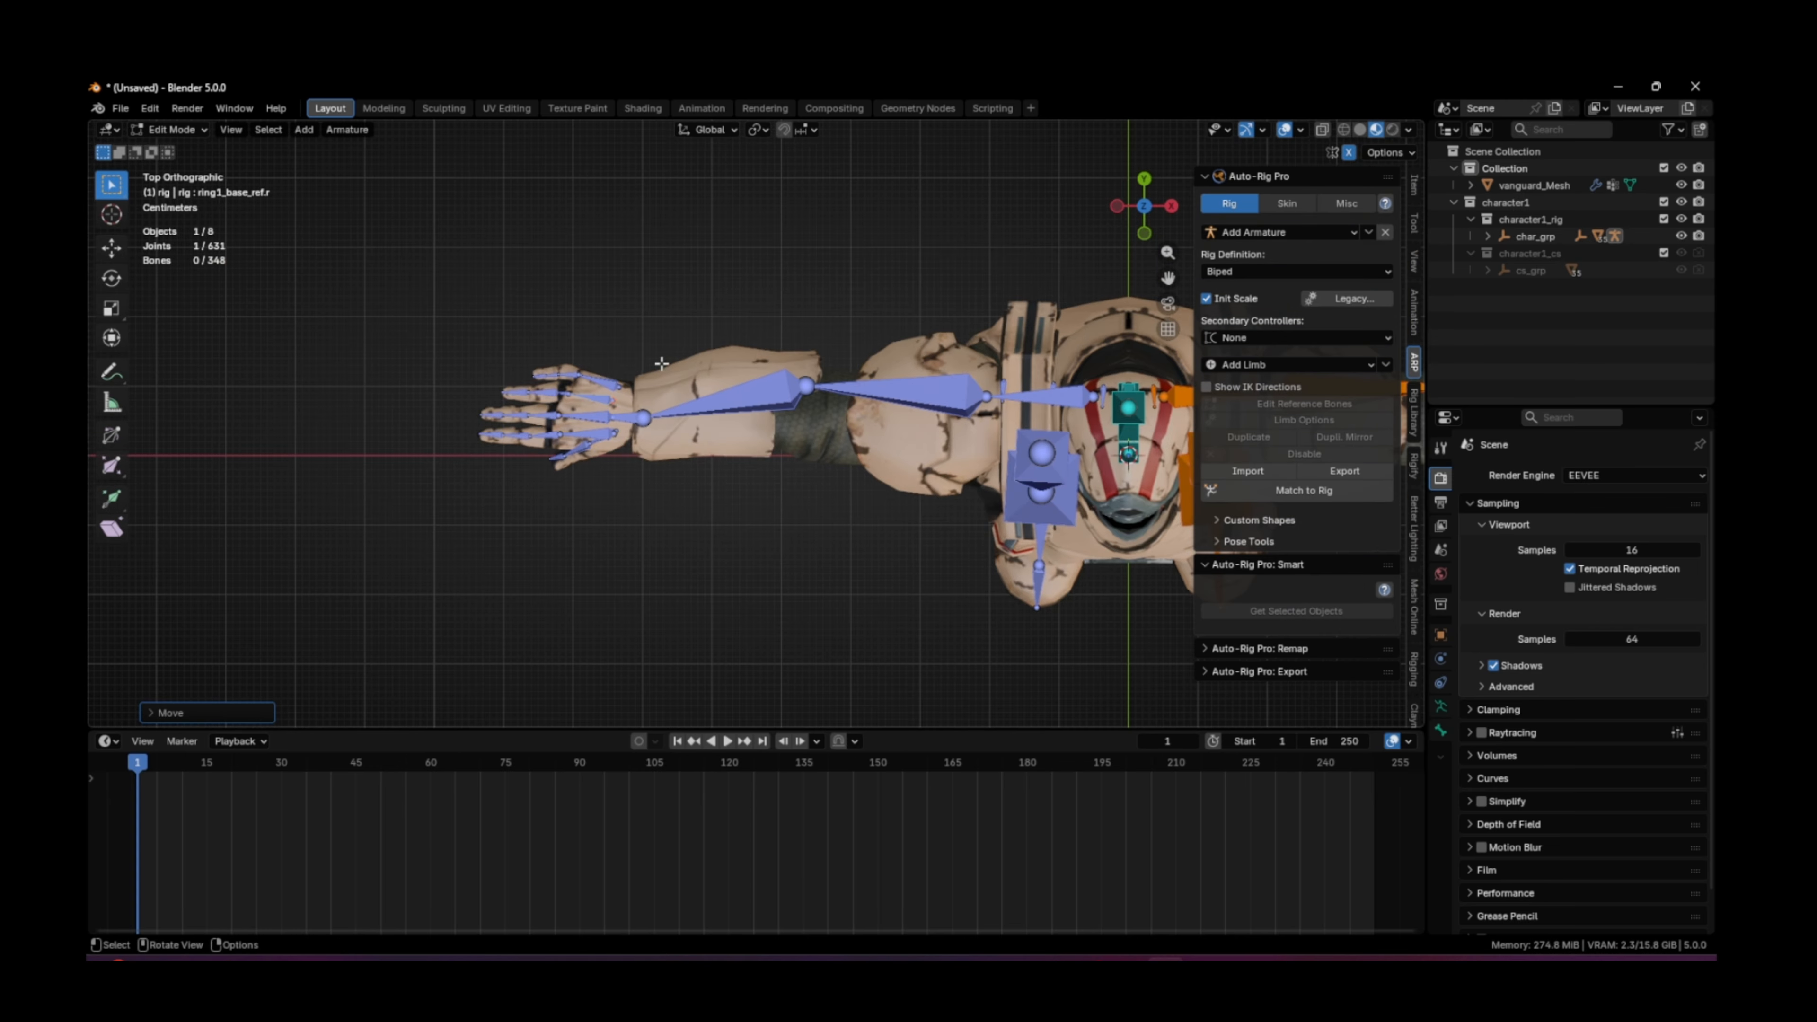
middle_click_drag(1130, 428, 654, 368, "shift")
middle_click_drag(1158, 386, 808, 401, "shift")
scroll(812, 375, "up", 3)
scroll(808, 402, "down", 6)
scroll(798, 422, "up", 10)
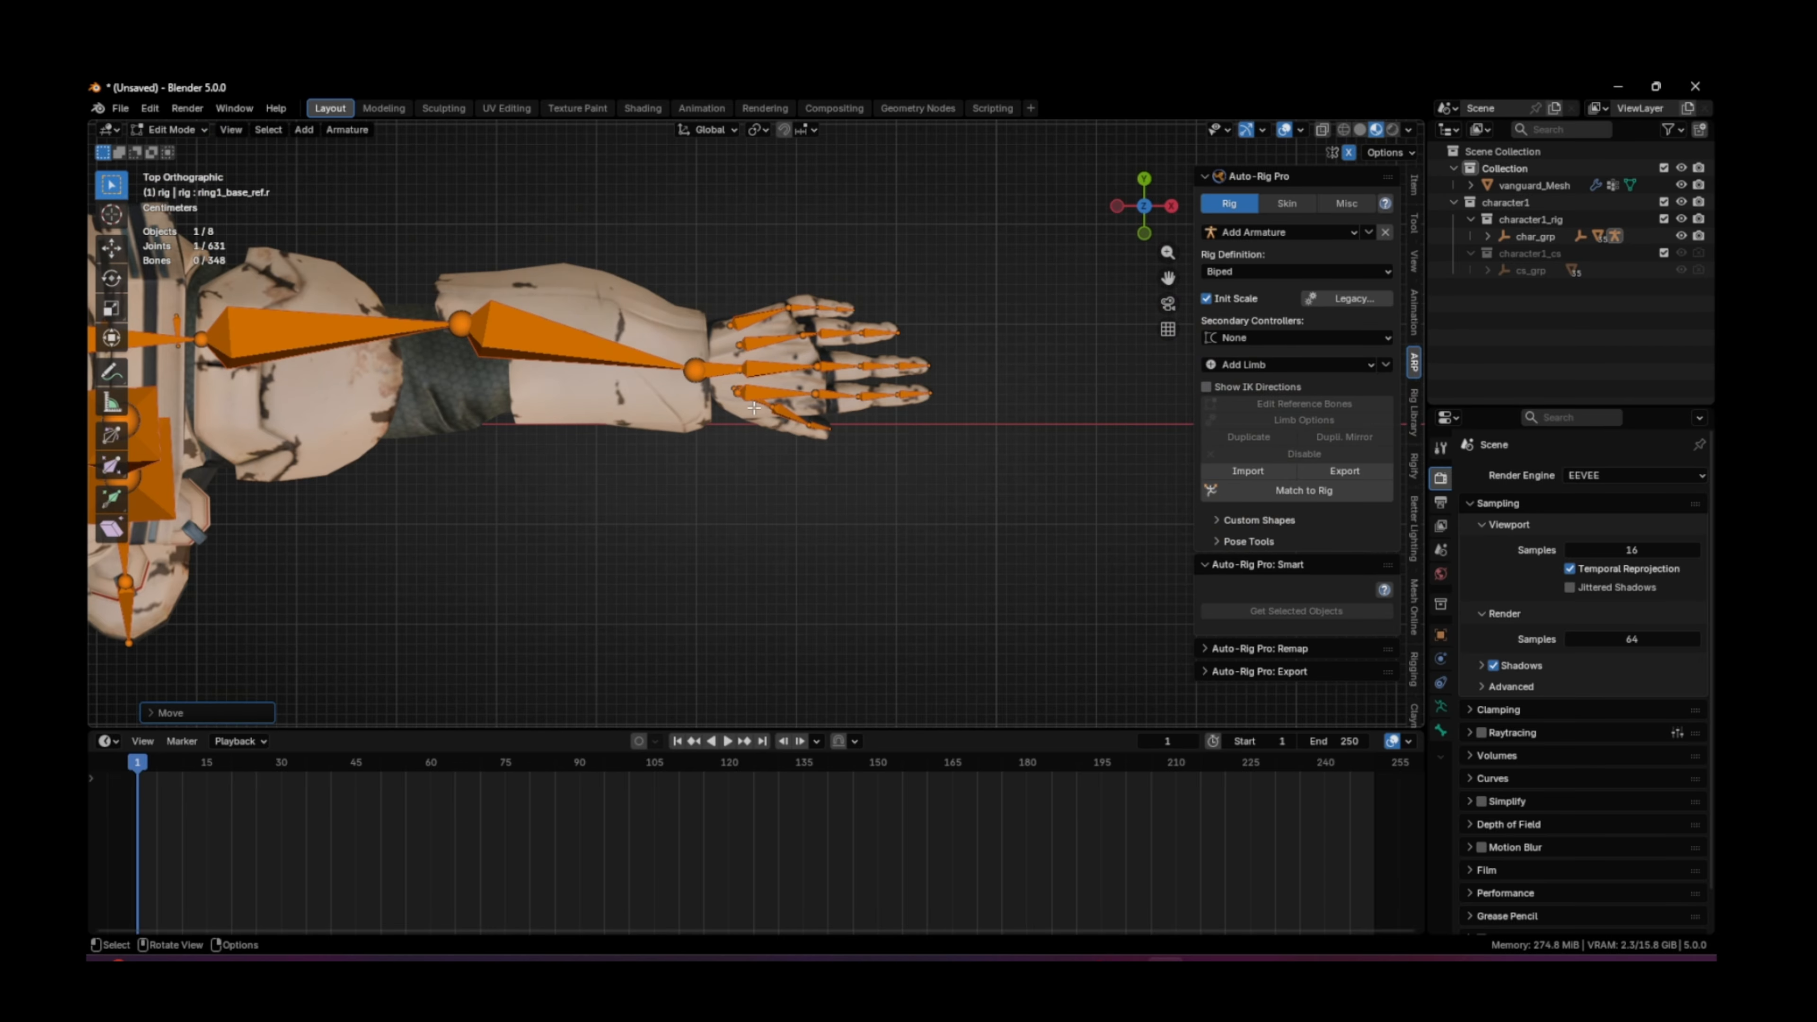
scroll(778, 437, "down", 12)
scroll(653, 439, "up", 4)
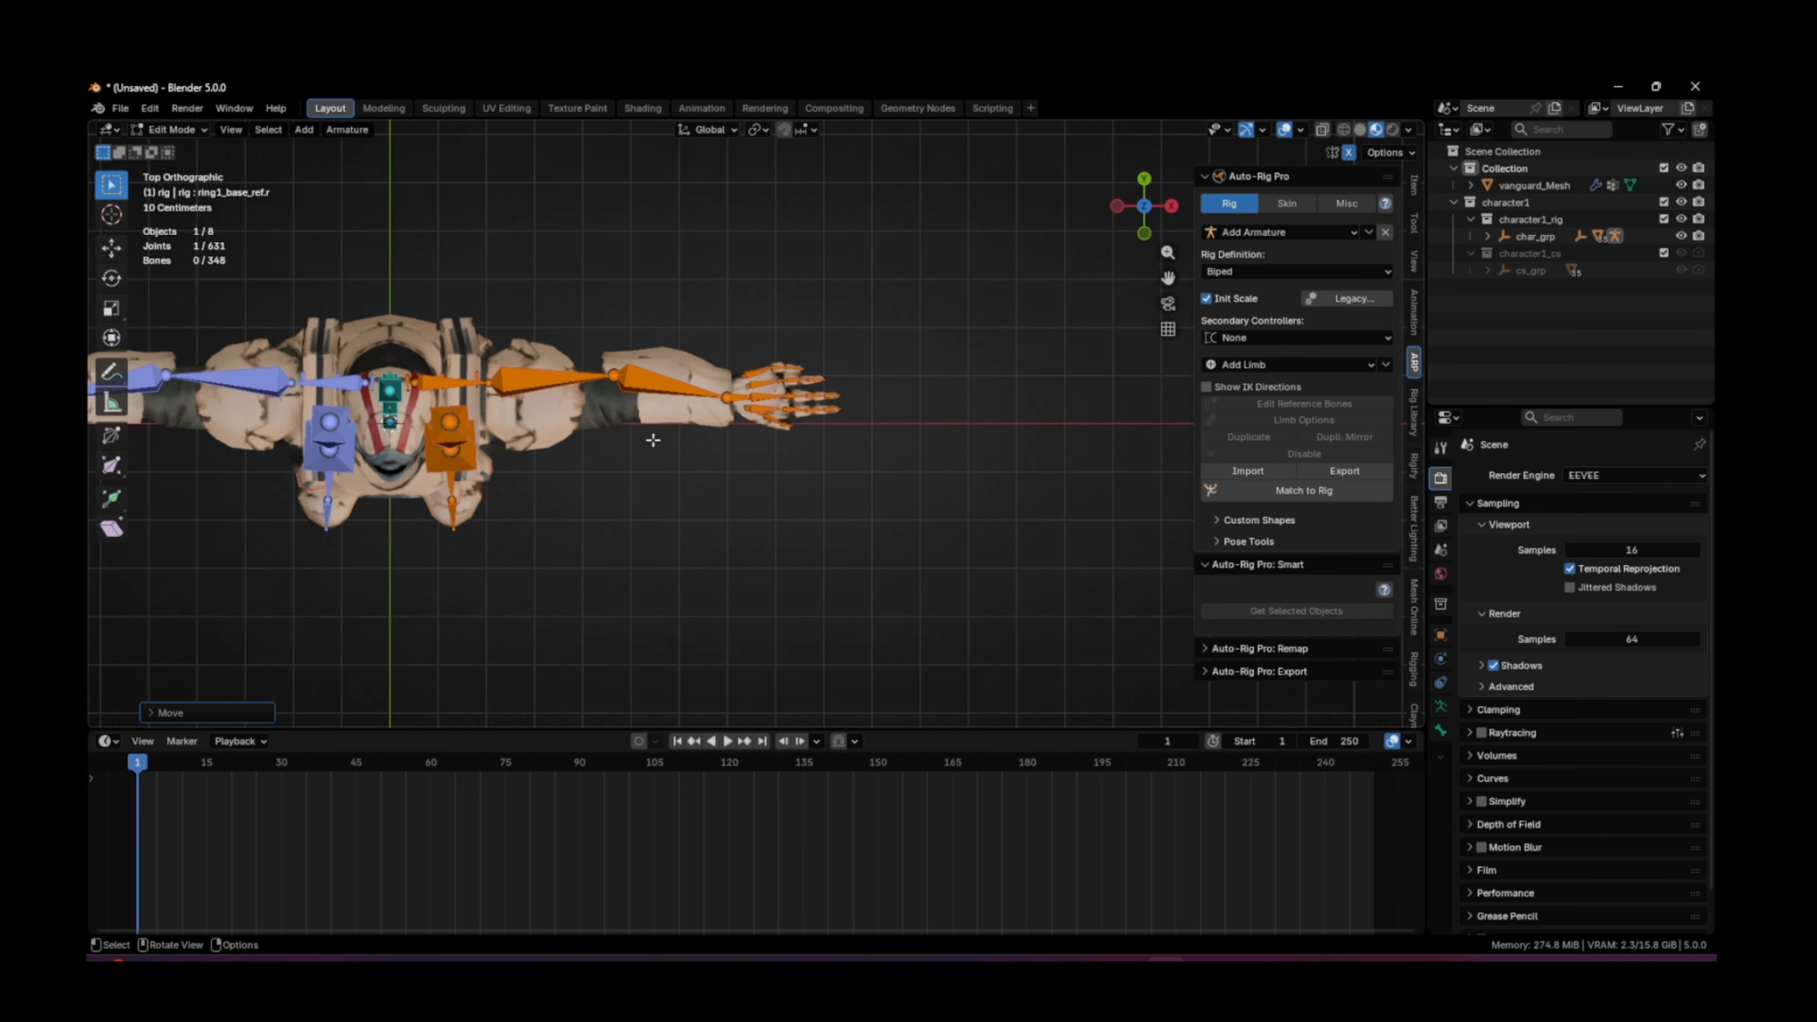
key("KP_1")
middle_click_drag(625, 343, 966, 587, "shift")
scroll(929, 520, "down", 4)
middle_click_drag(854, 421, 813, 441, "shift")
Step: Return to Object Mode, select the character mesh together with the reference skeleton, and run Match to Rig
left_click(172, 130)
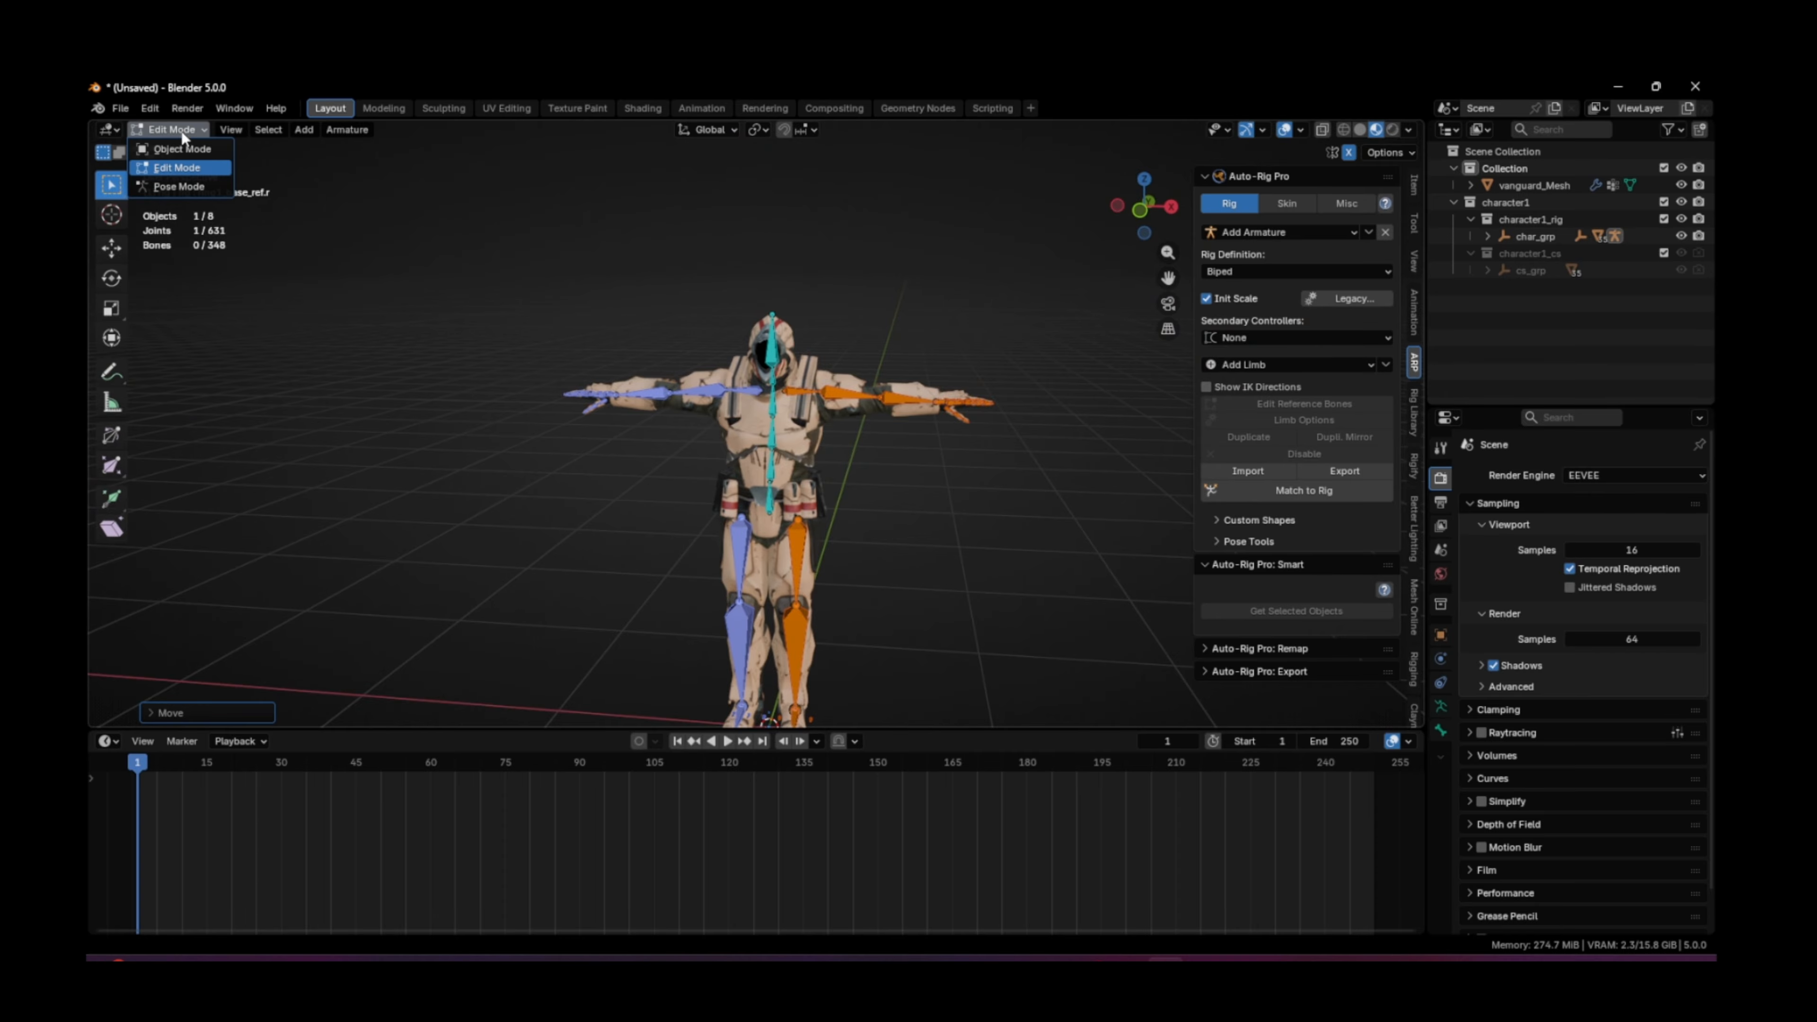
left_click(168, 146)
scroll(715, 274, "up", 5)
left_click(711, 249, "shift")
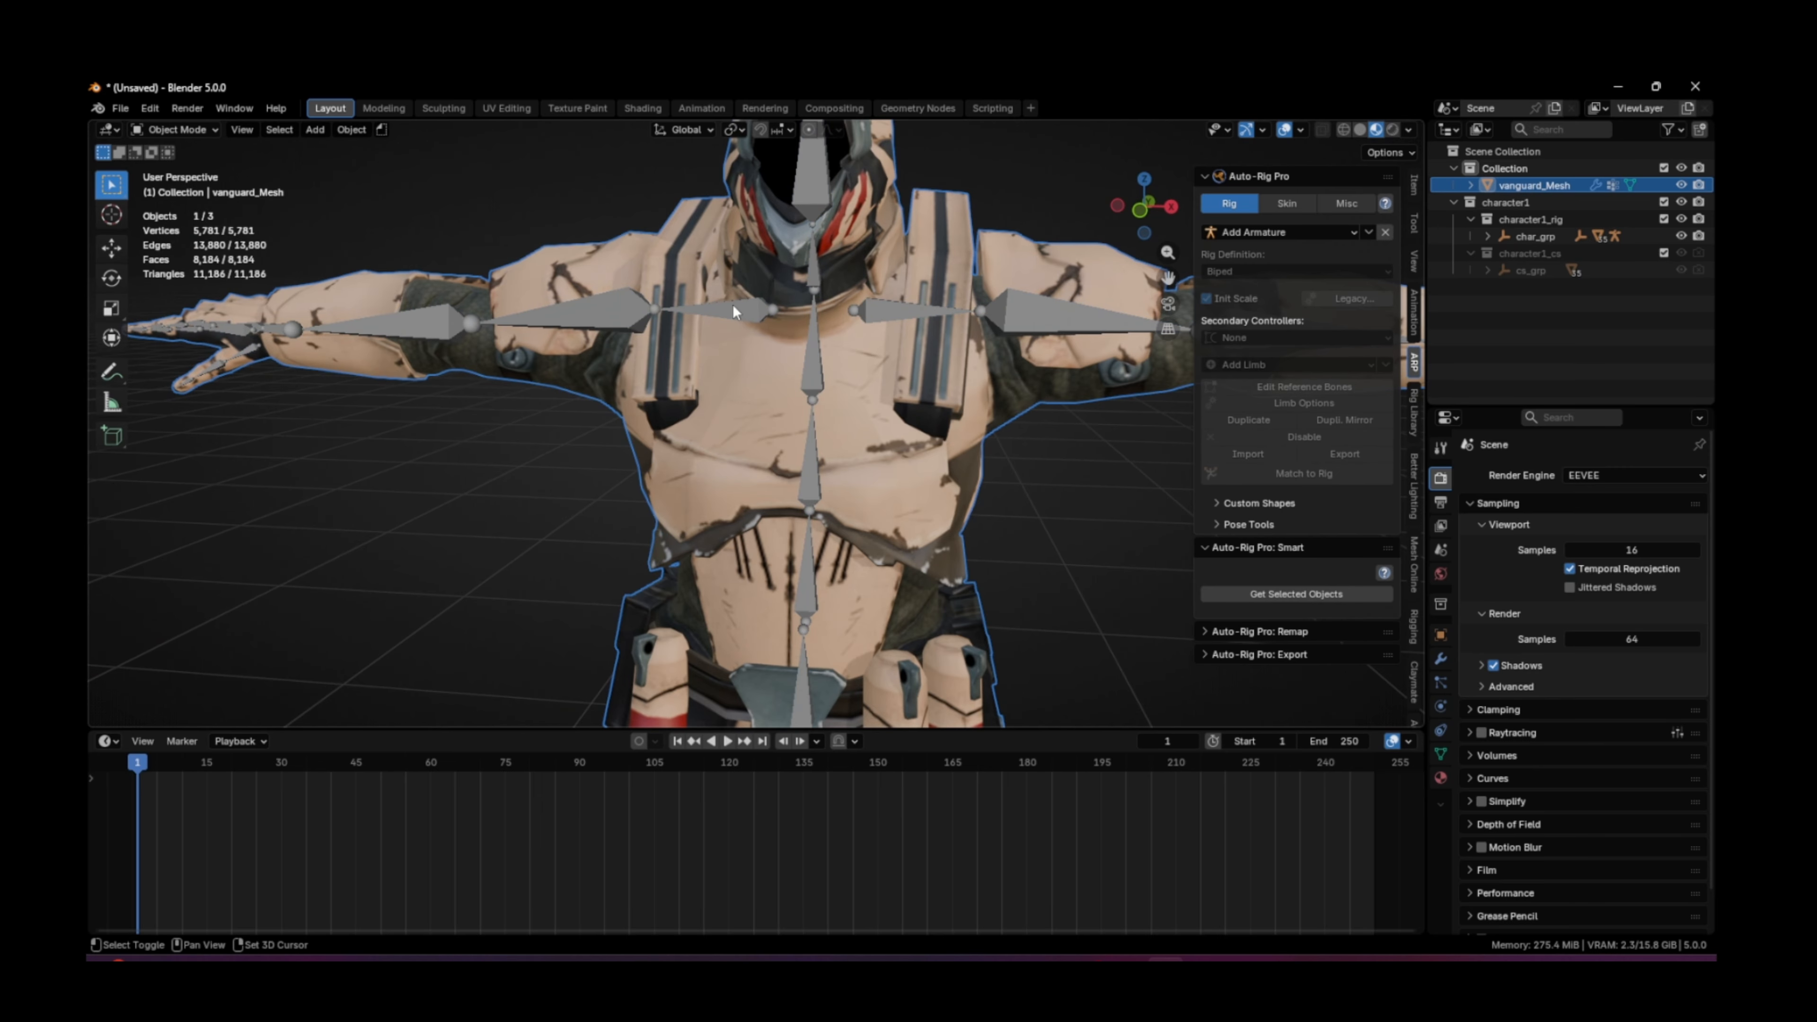
left_click(1283, 493)
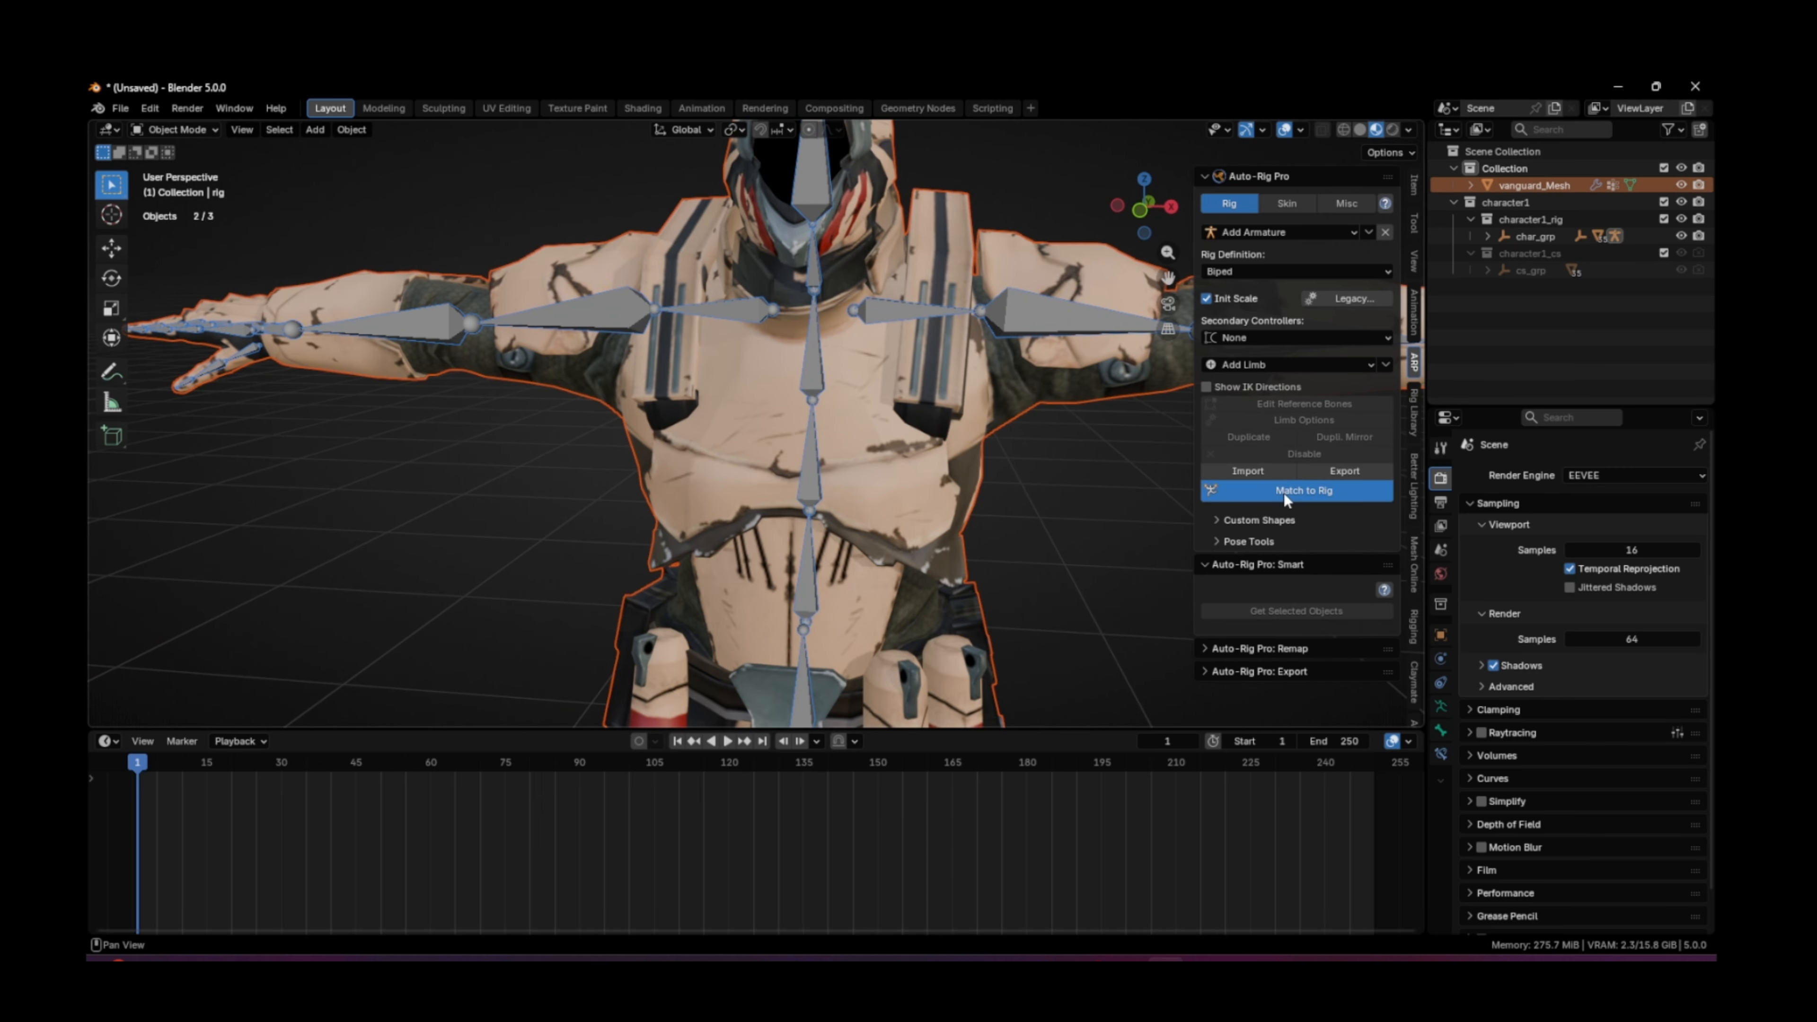
Step: In Object Mode, select the character mesh and then the rig, and bind them with the Heat Maps engine
scroll(773, 361, "down", 5)
left_click(192, 131)
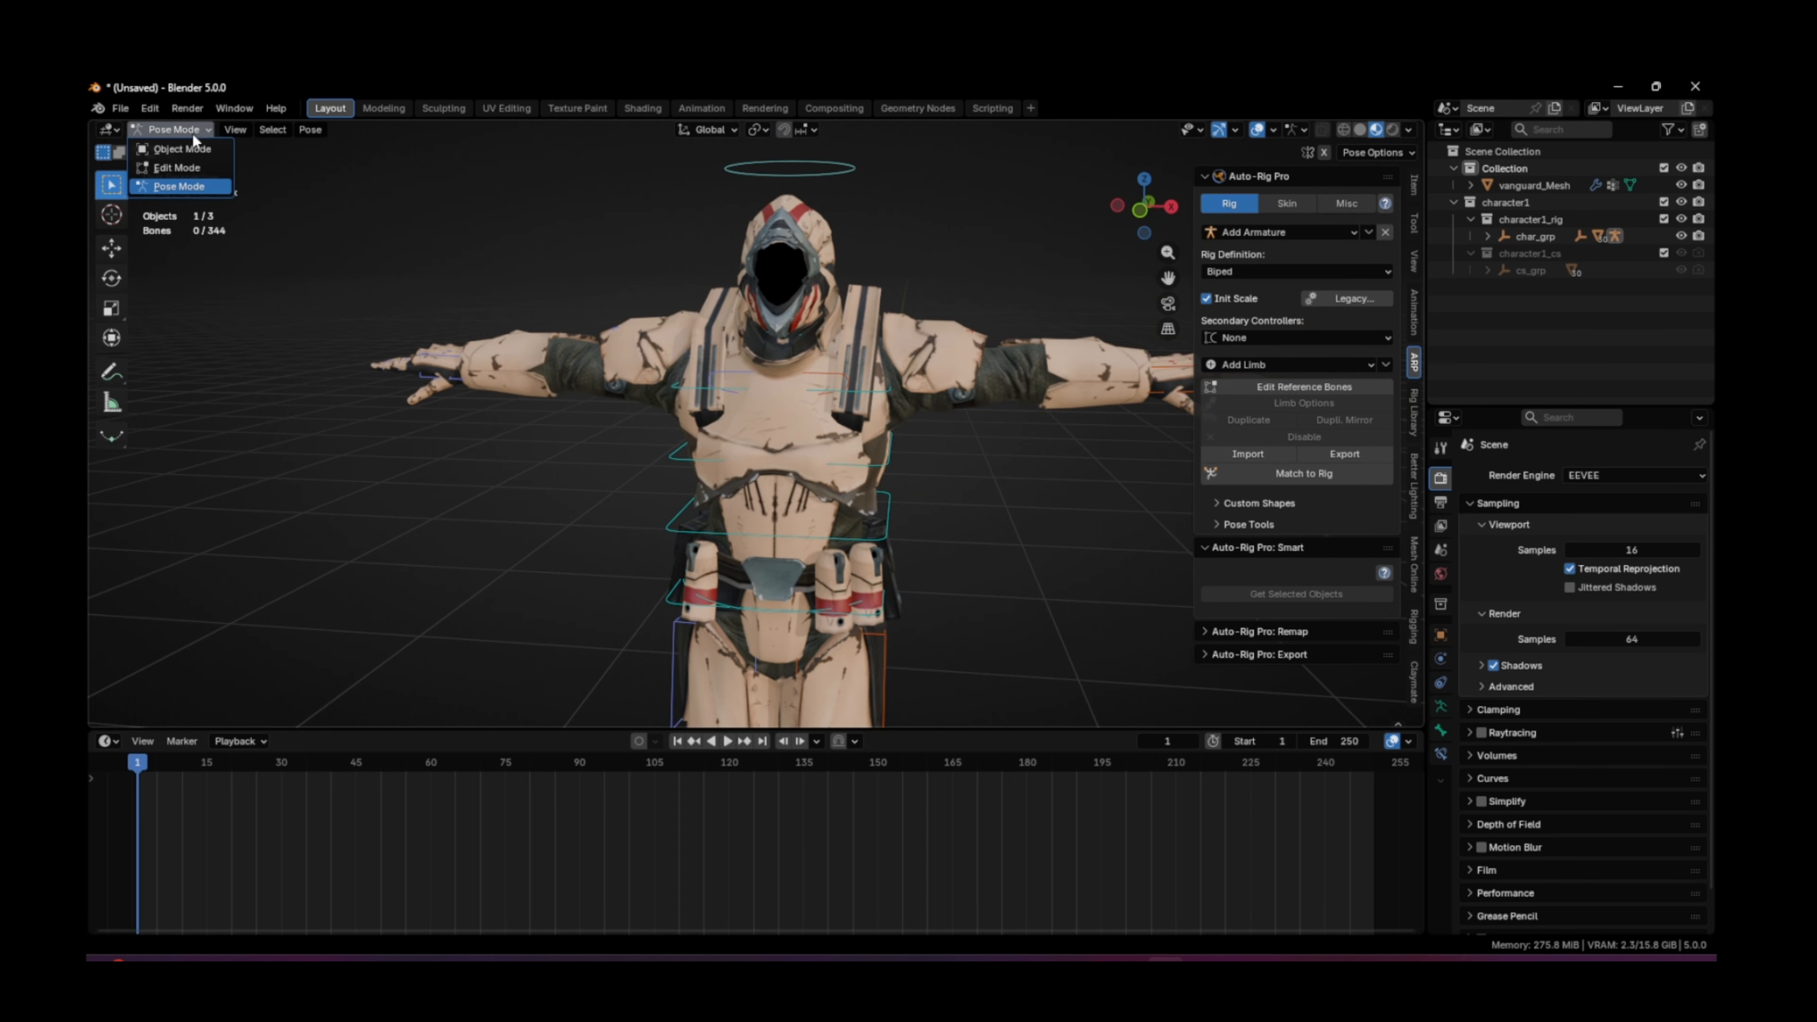
left_click(193, 145)
left_click(624, 334)
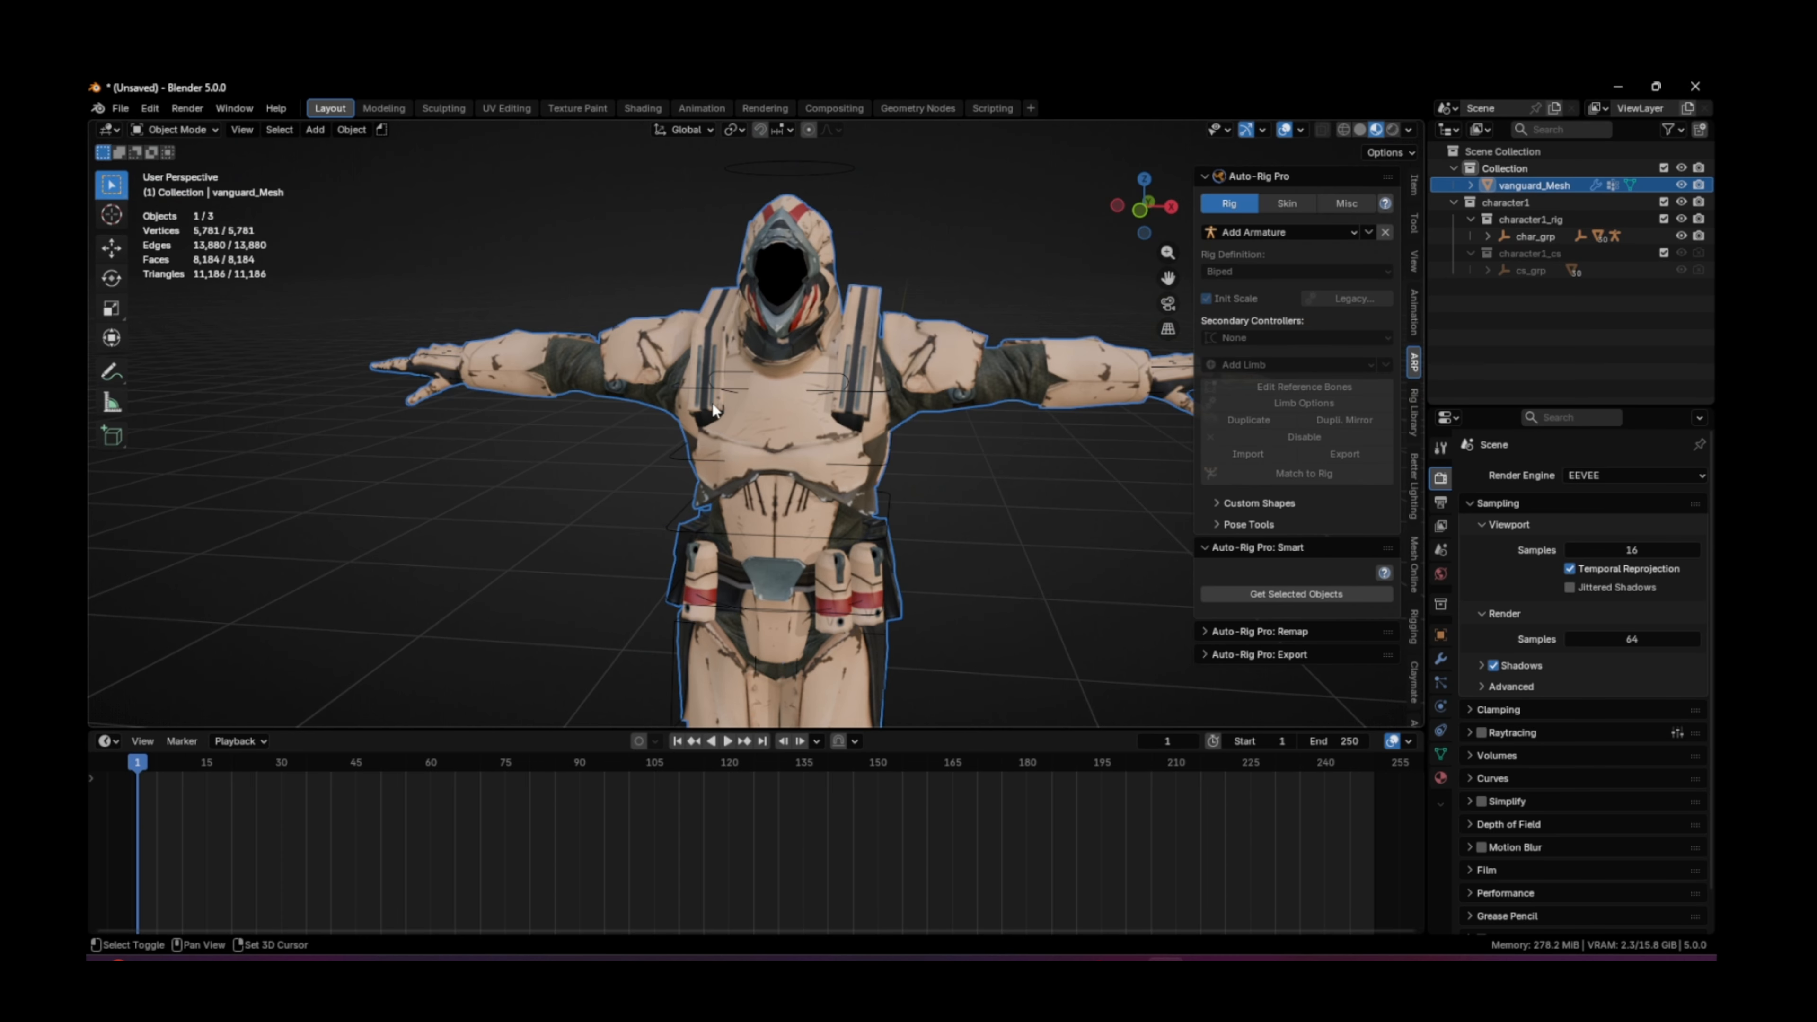
left_click(726, 389, "shift")
left_click(1275, 206)
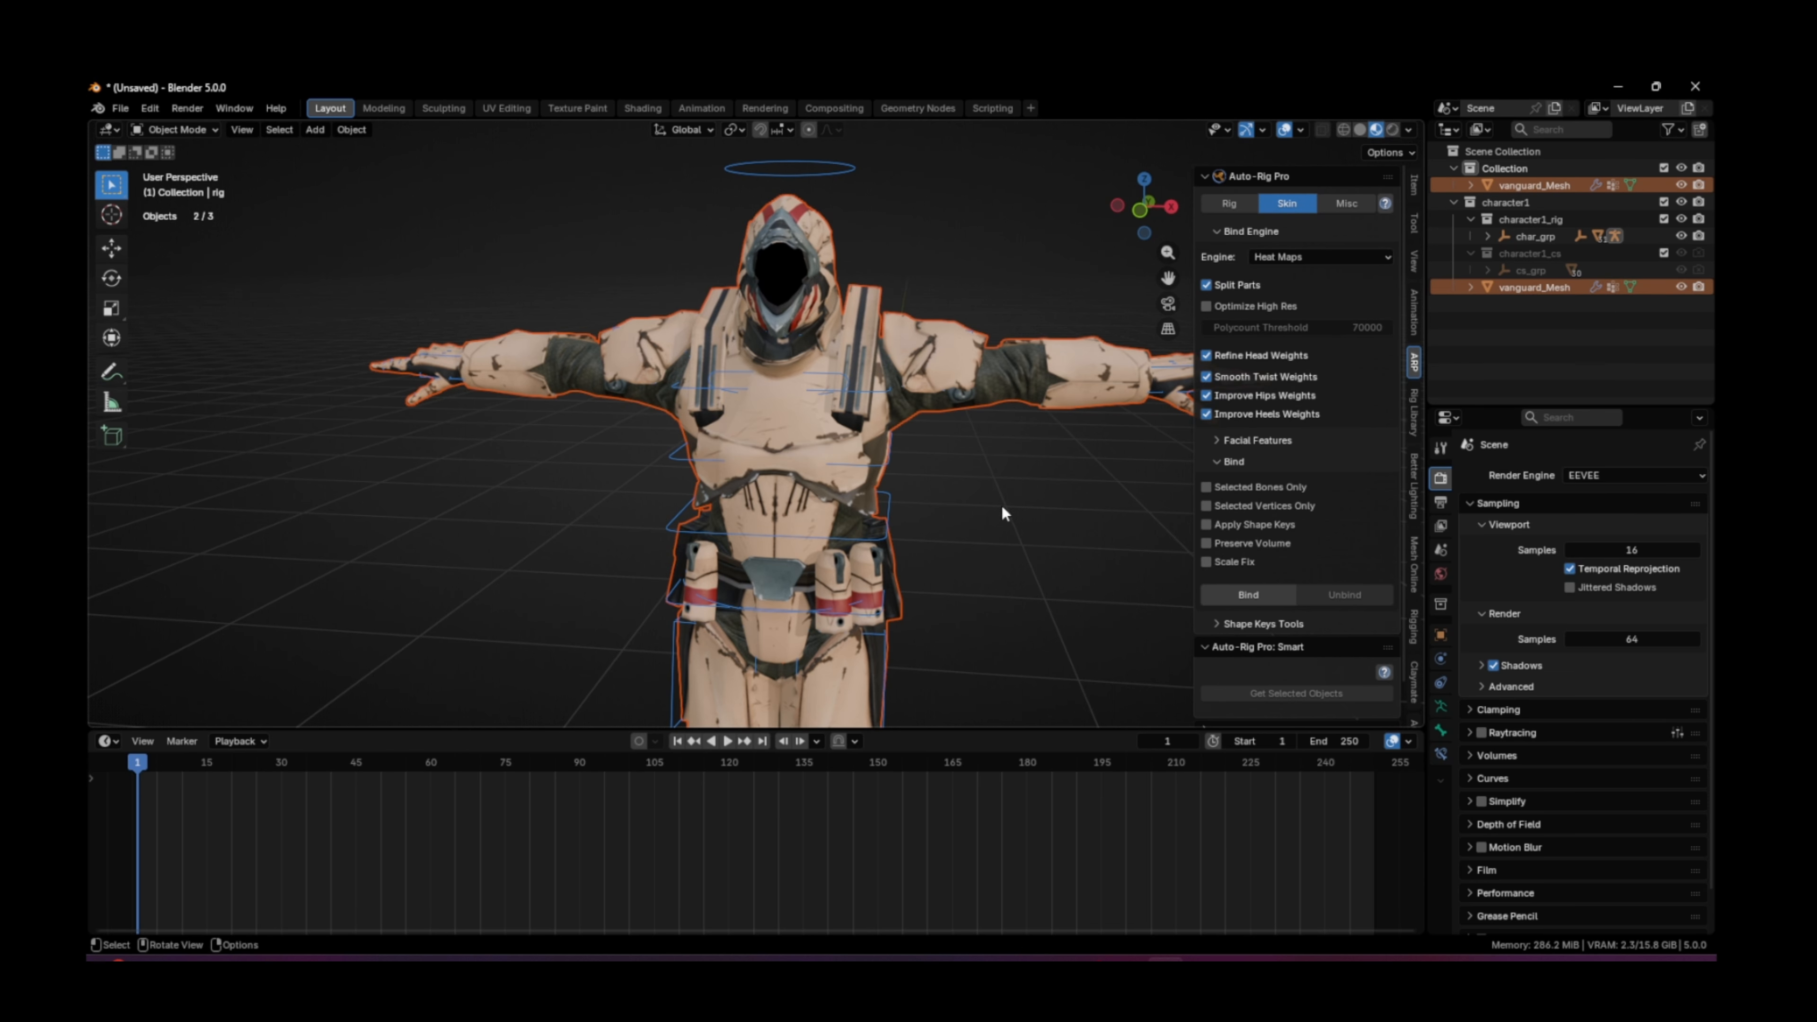
Step: Put the rig in Pose Mode and test the root master controller, cancelling the transform
scroll(383, 390, "down", 4)
scroll(683, 438, "up", 5)
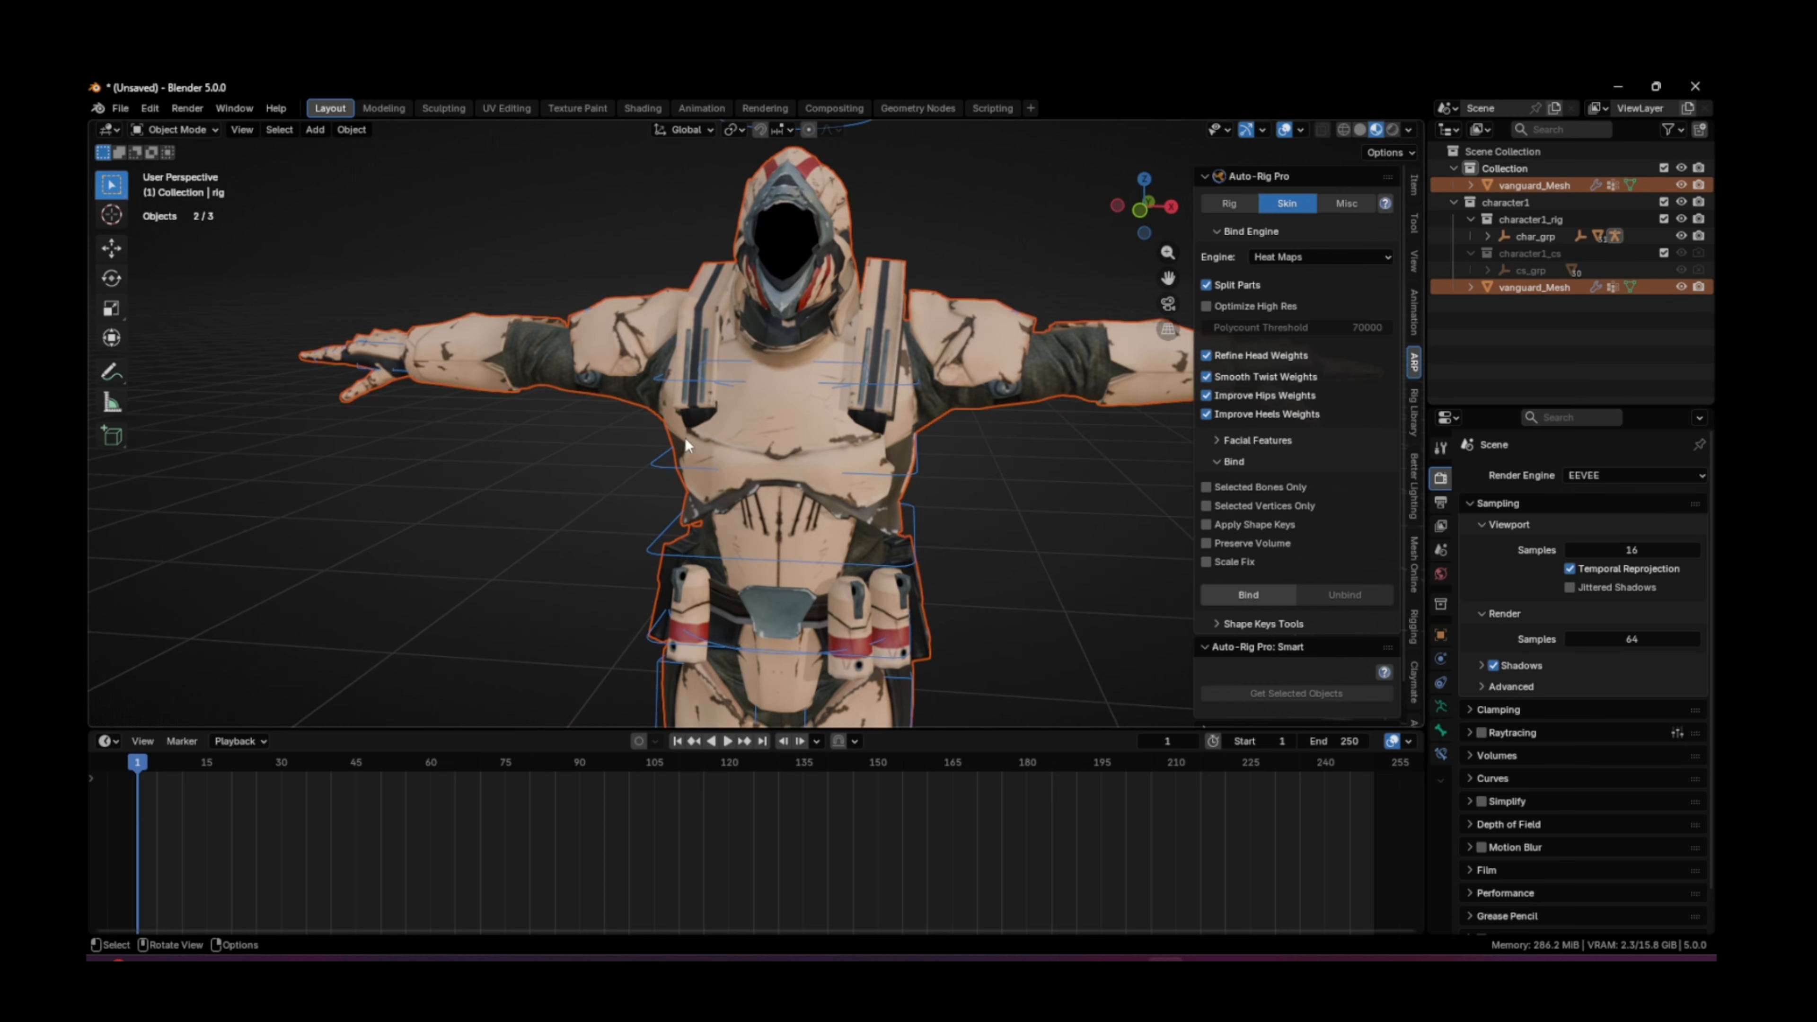
left_click(702, 377)
scroll(572, 430, "down", 3)
scroll(595, 430, "up", 3)
scroll(705, 371, "down", 2)
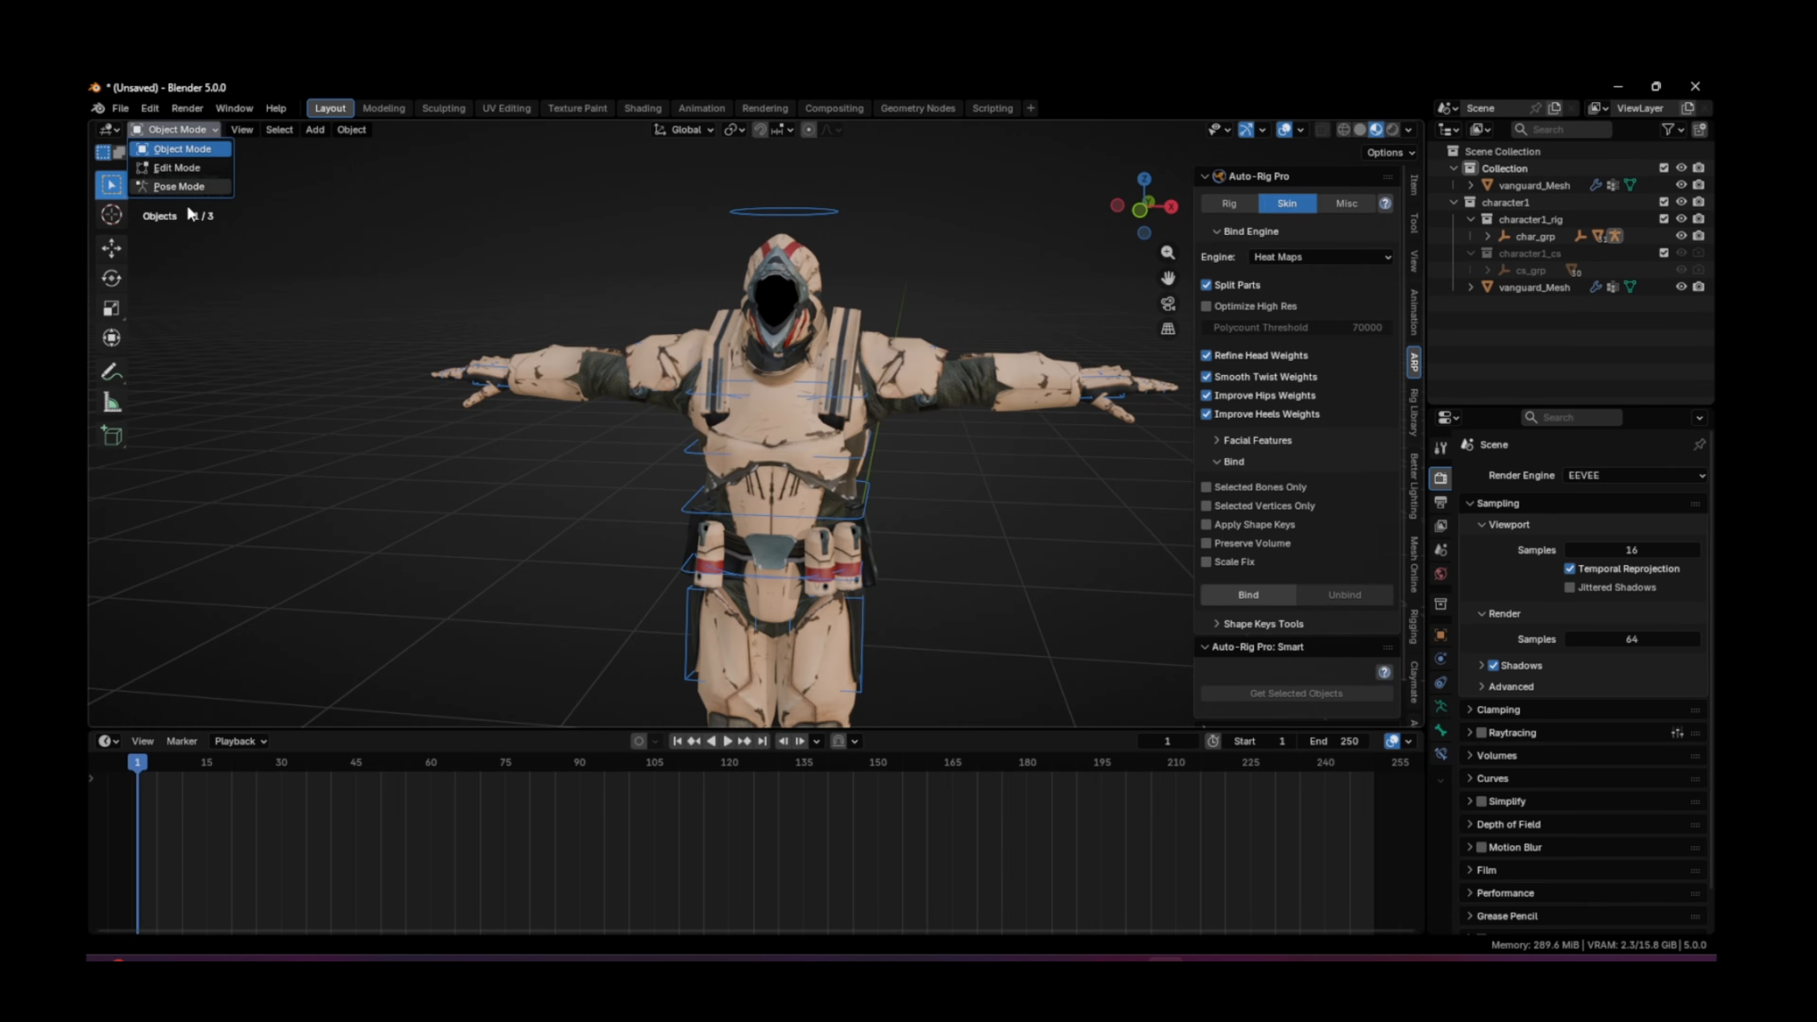
left_click(181, 186)
middle_click_drag(423, 409, 809, 499)
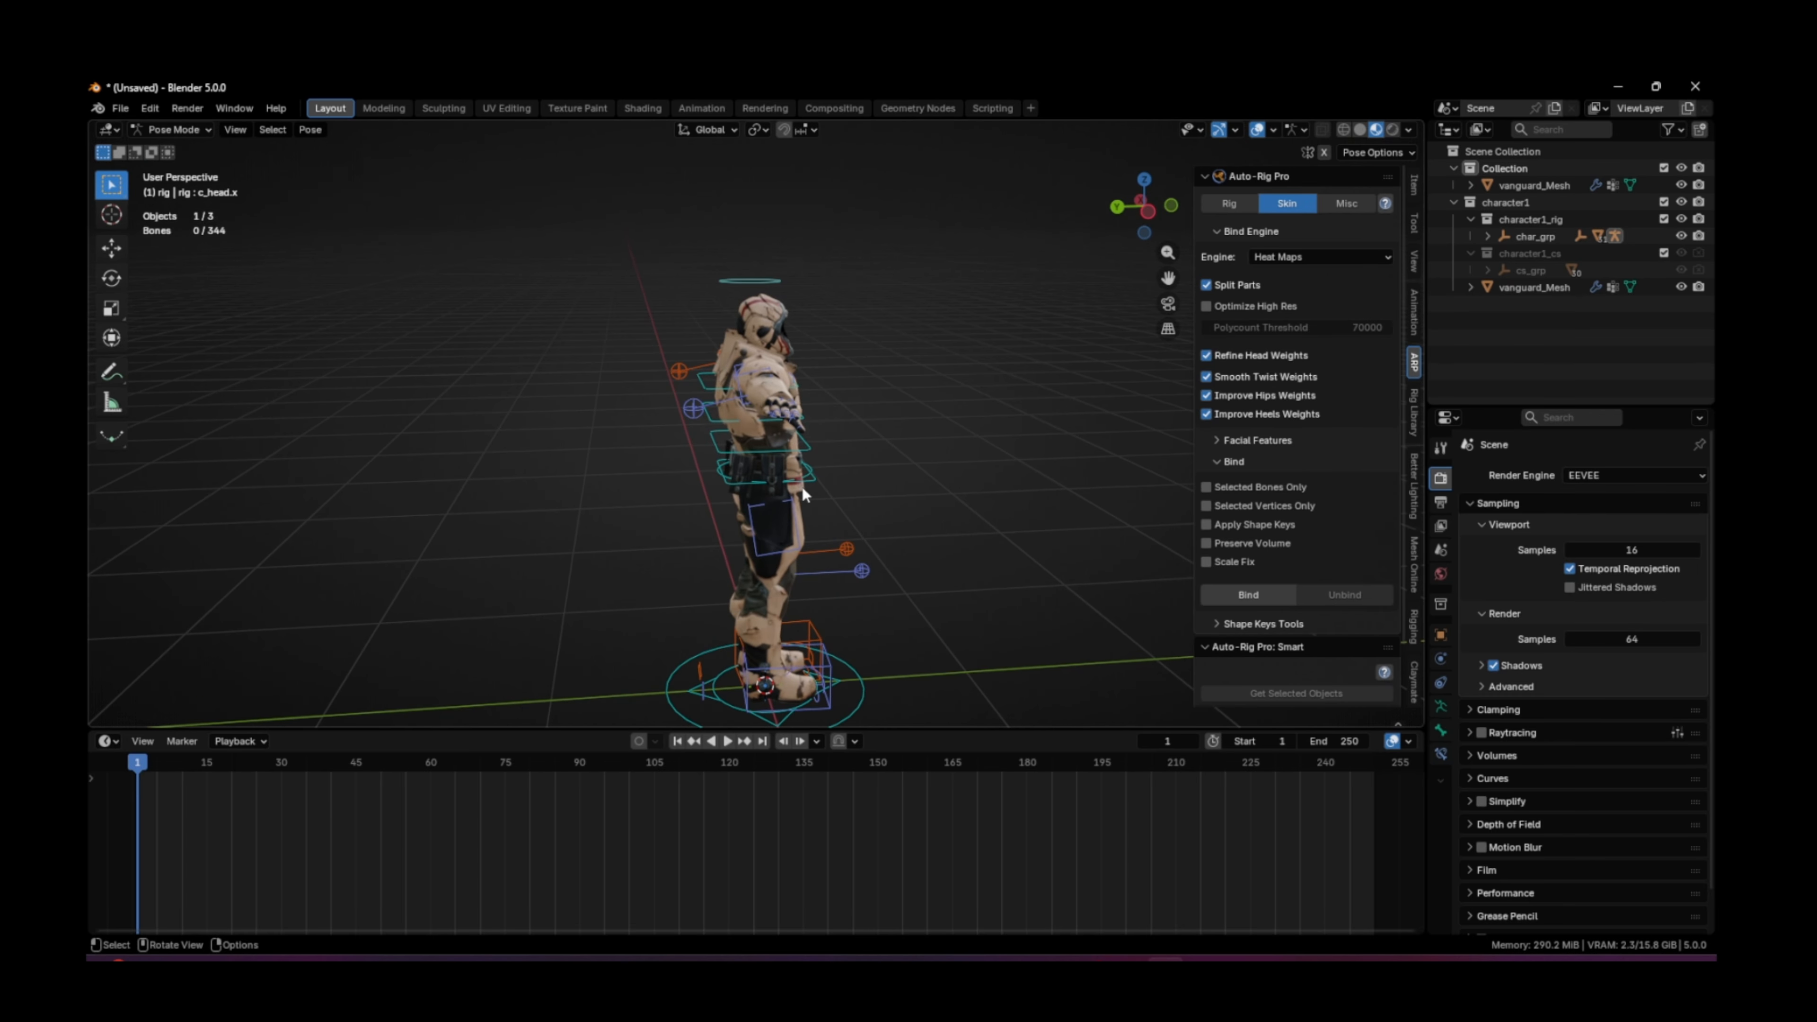
key("r")
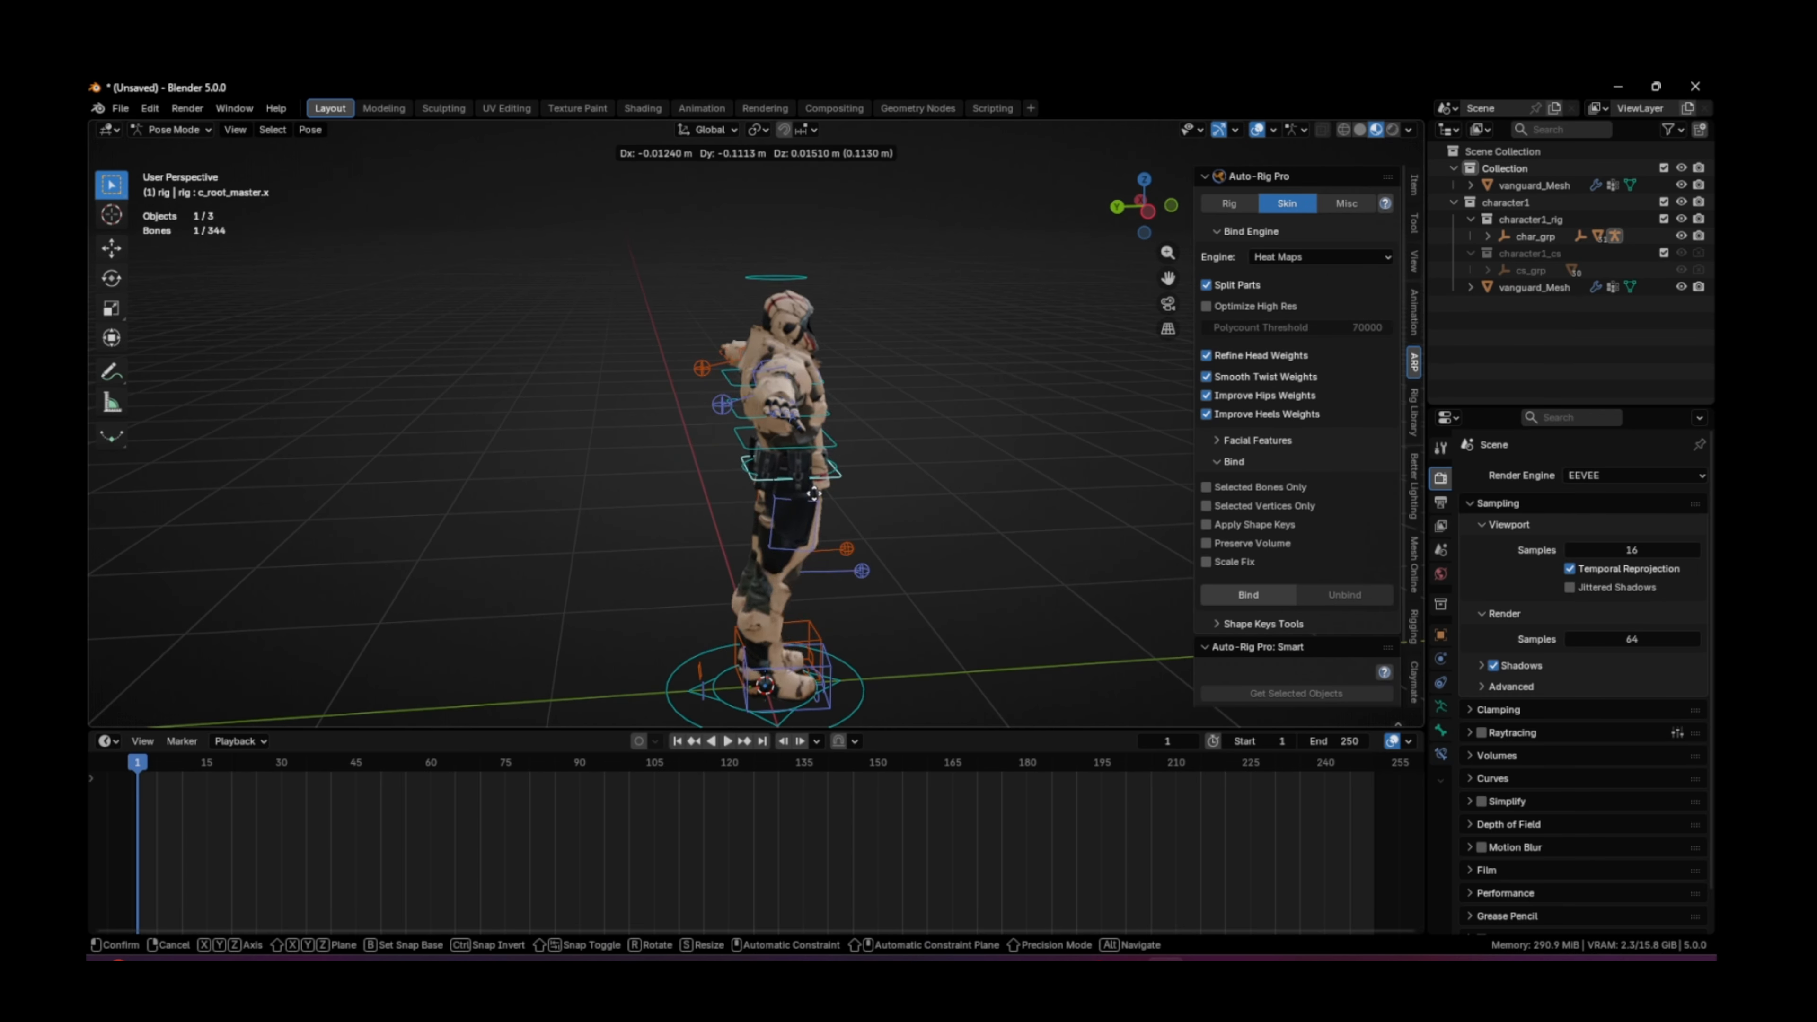
key("Escape")
Step: Test the leg deformation by moving the right and left foot IK controllers and cancelling each move
left_click(819, 666)
key("g")
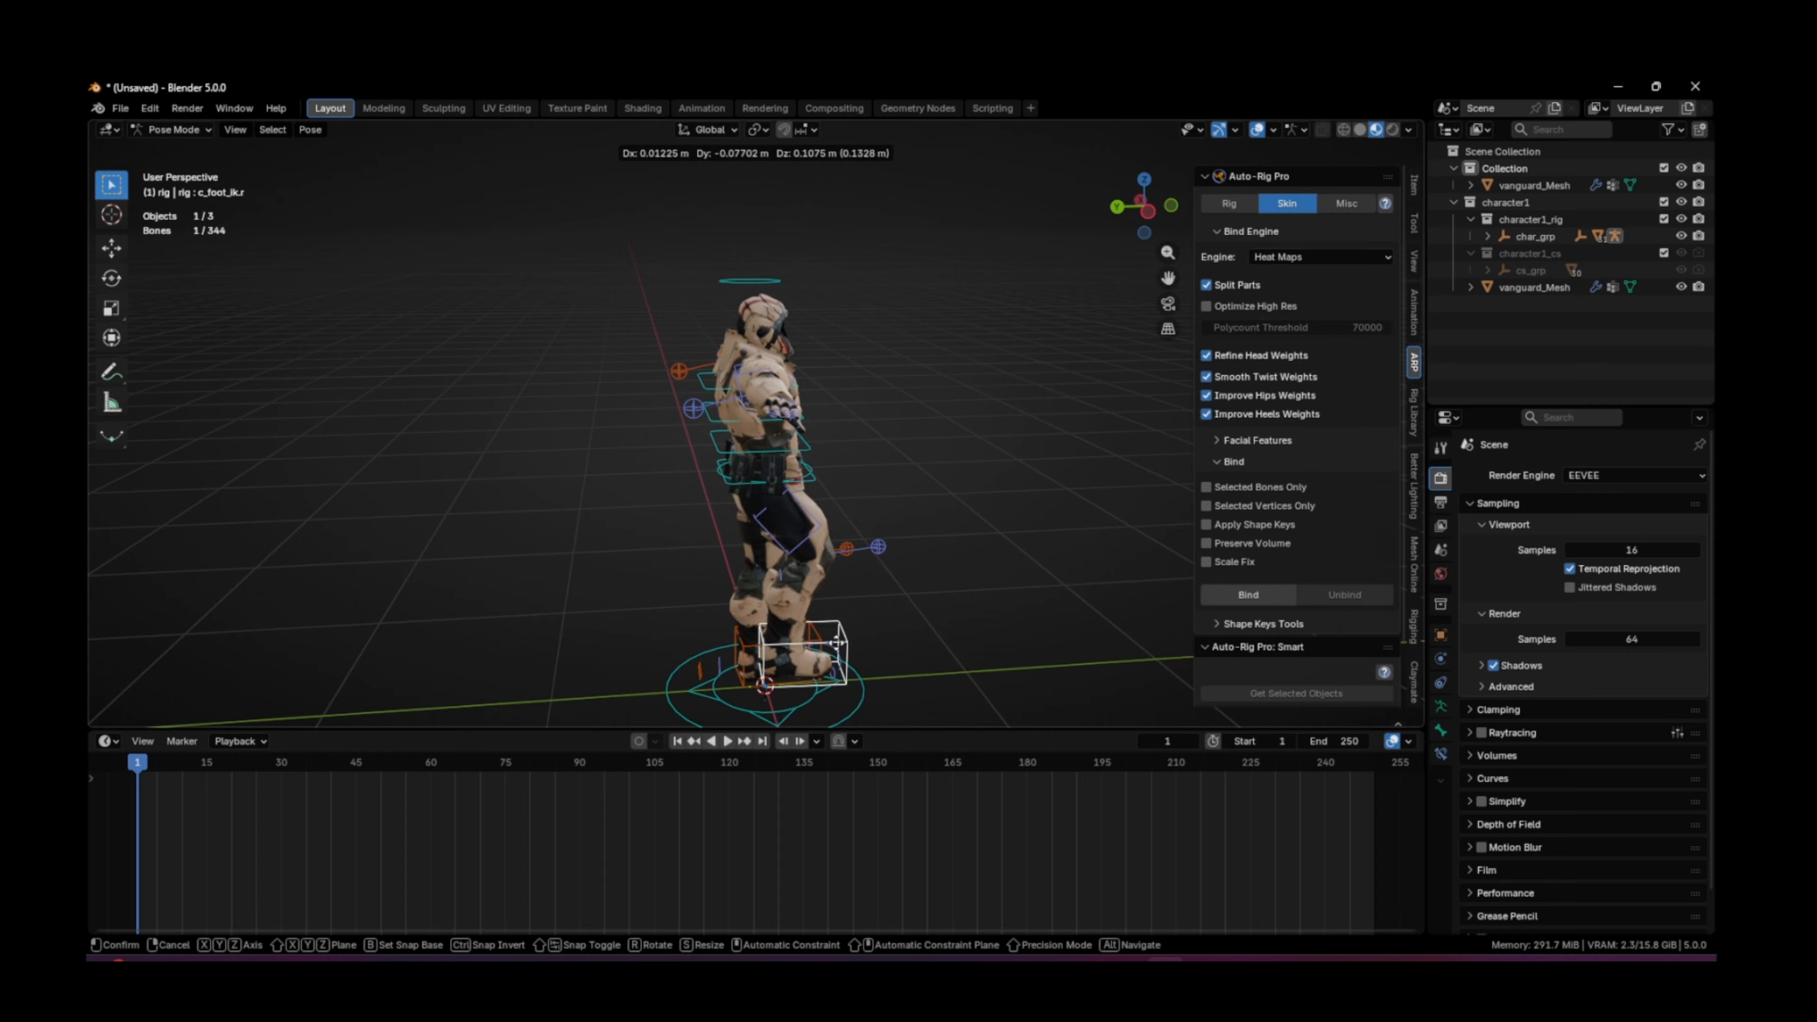
right_click(866, 595)
middle_click_drag(865, 595, 769, 619)
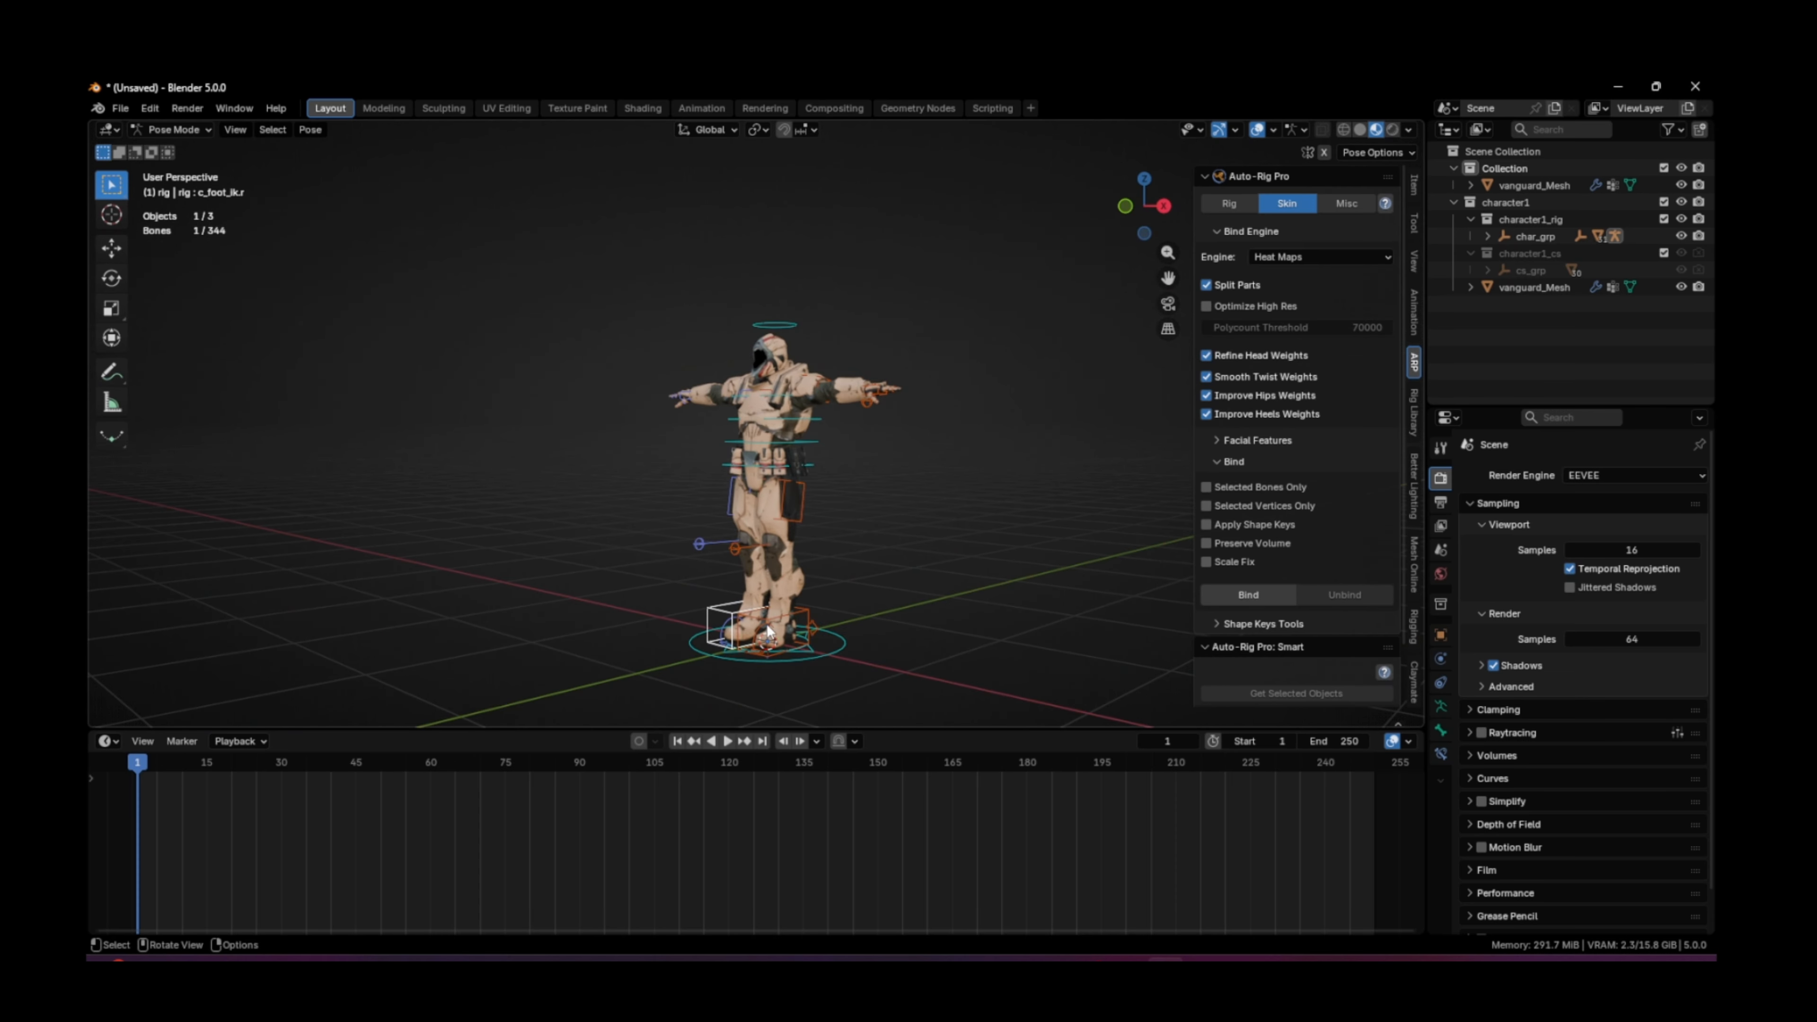
left_click(768, 619)
key("g")
right_click(816, 605)
Step: Test the arm deformation by moving the left hand IK controller without keeping the pose, and return to Object Mode
scroll(923, 521, "up", 4)
middle_click_drag(923, 521, 772, 460)
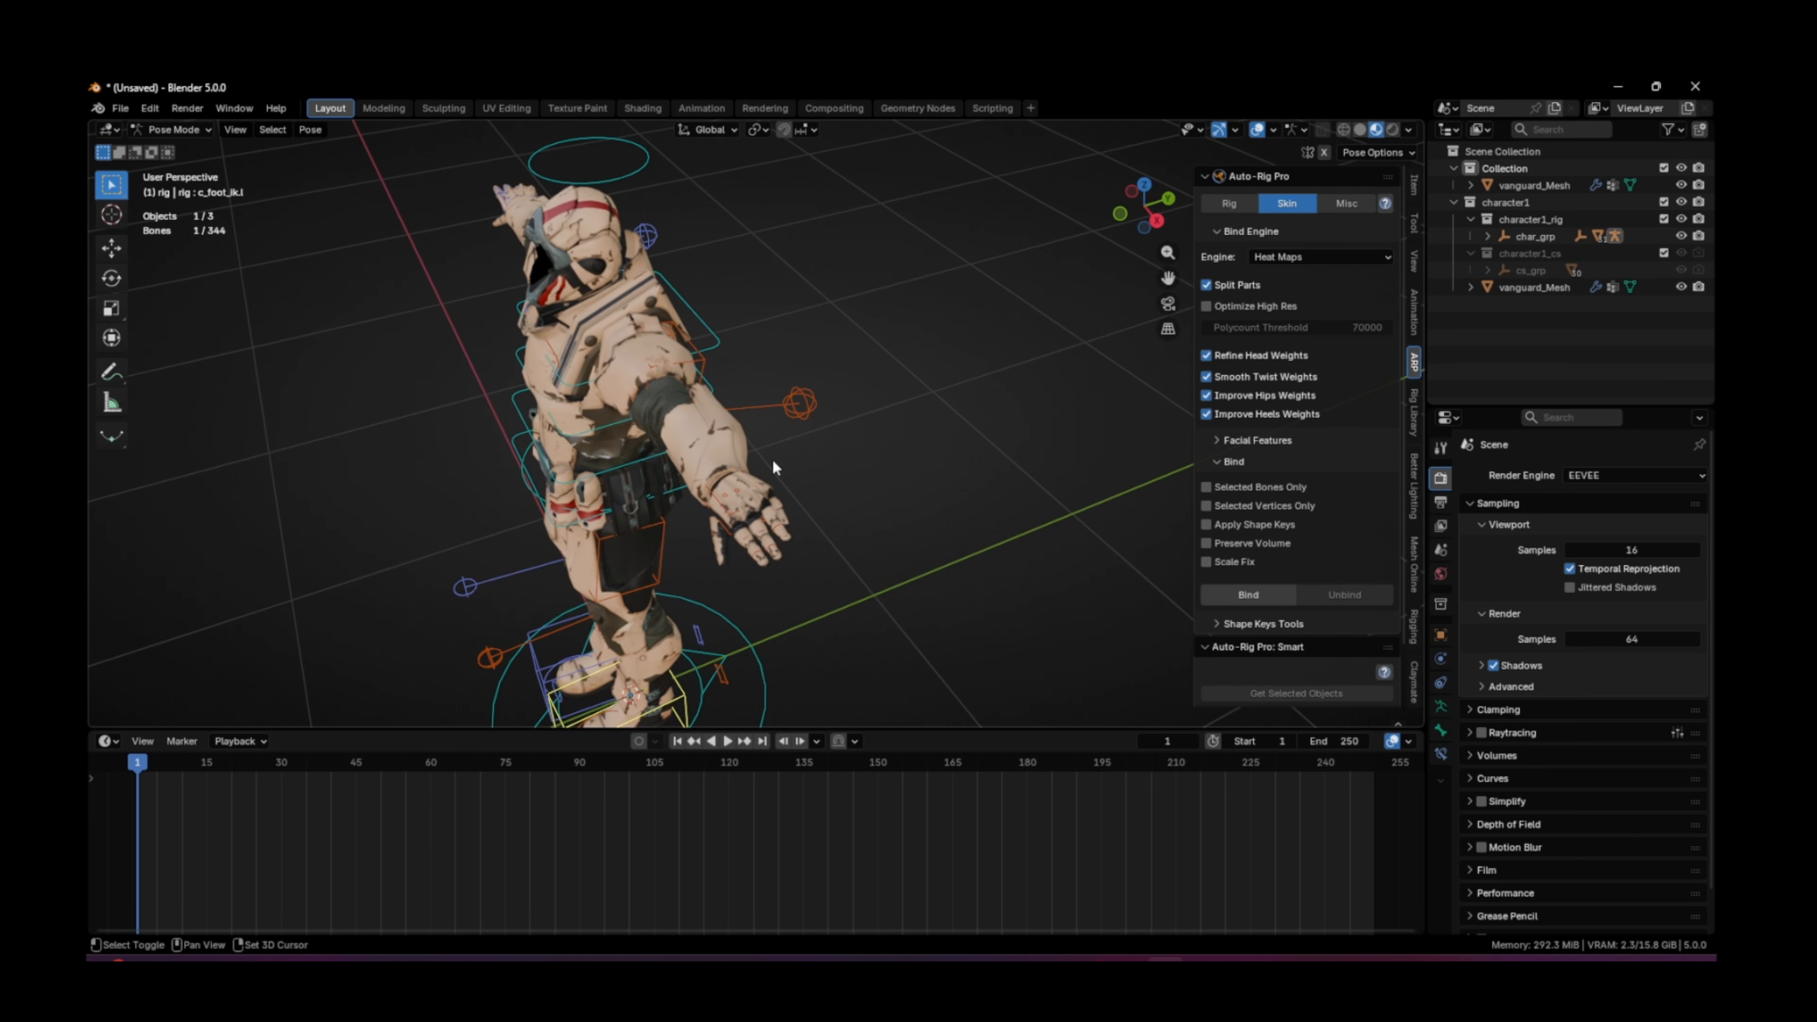
left_click(719, 506)
key("g")
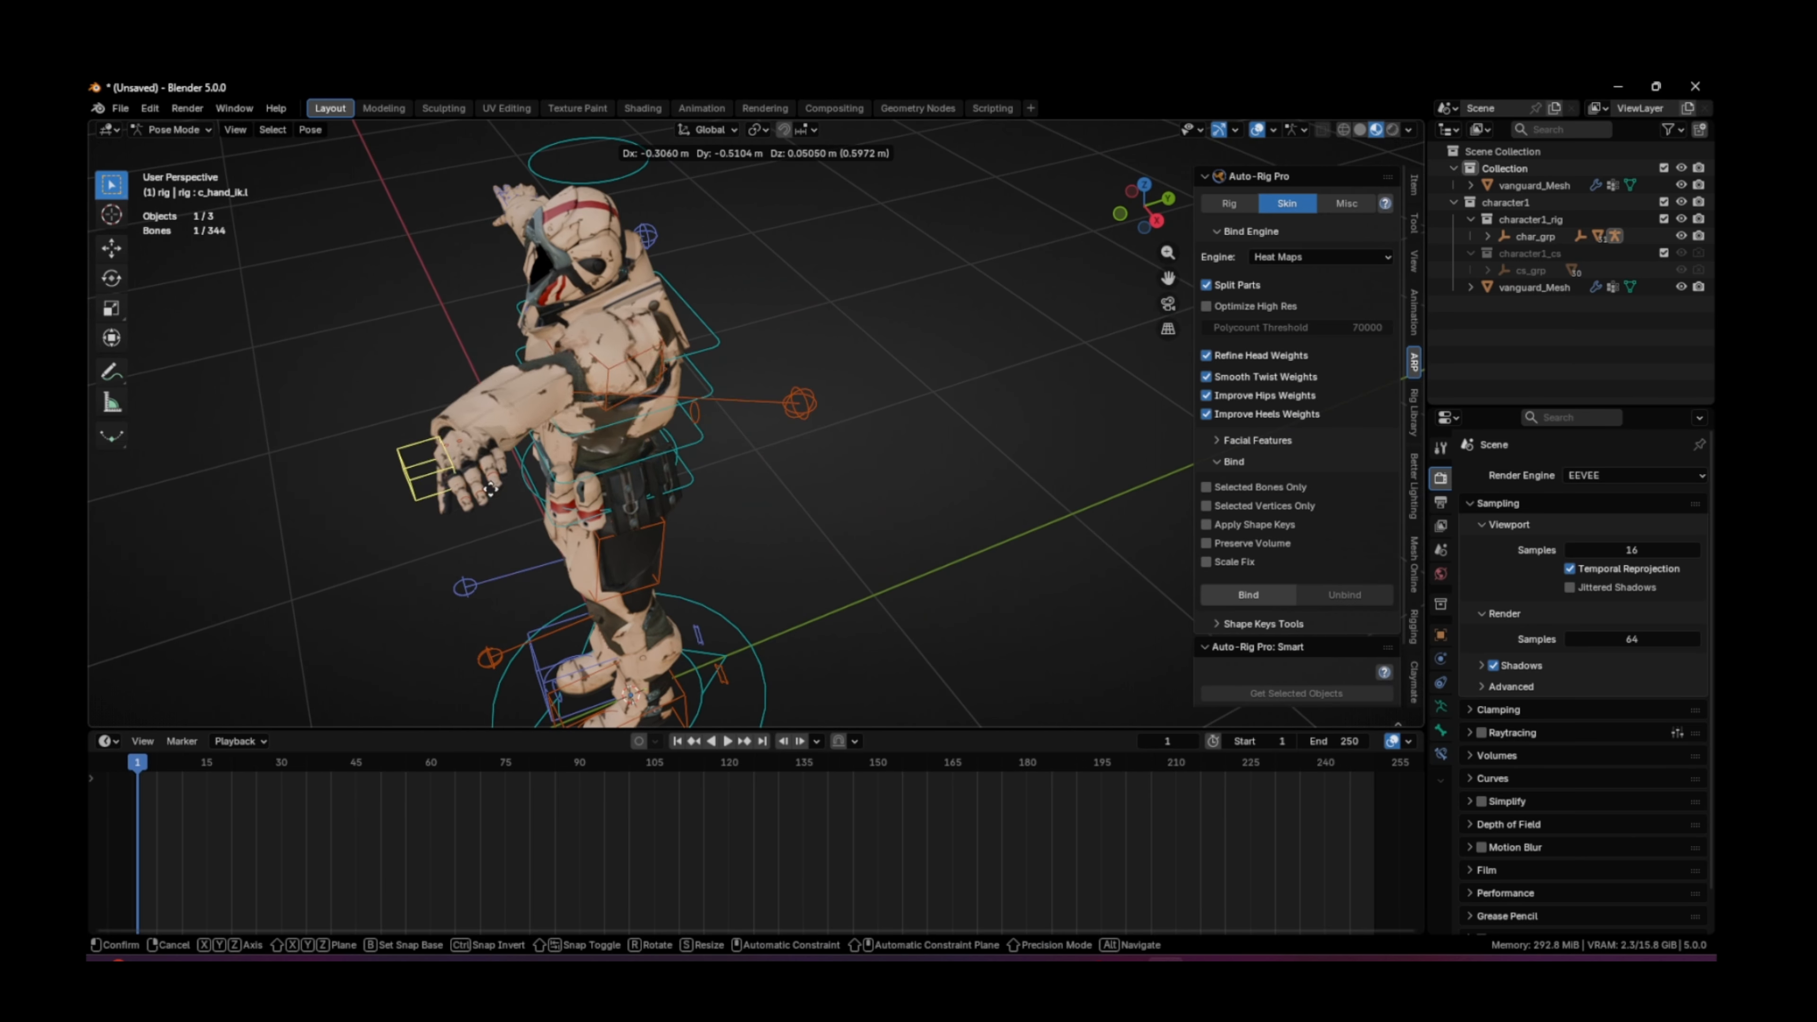
left_click(699, 505)
middle_click_drag(697, 499, 855, 423)
scroll(855, 422, "down", 5)
middle_click_drag(844, 491, 832, 439, "shift")
scroll(832, 443, "up", 5)
left_click(200, 131)
left_click(195, 143)
Step: Select the character mesh together with the rig and open the Auto-Rig Pro FBX export settings
scroll(856, 428, "down", 2)
scroll(864, 401, "up", 1)
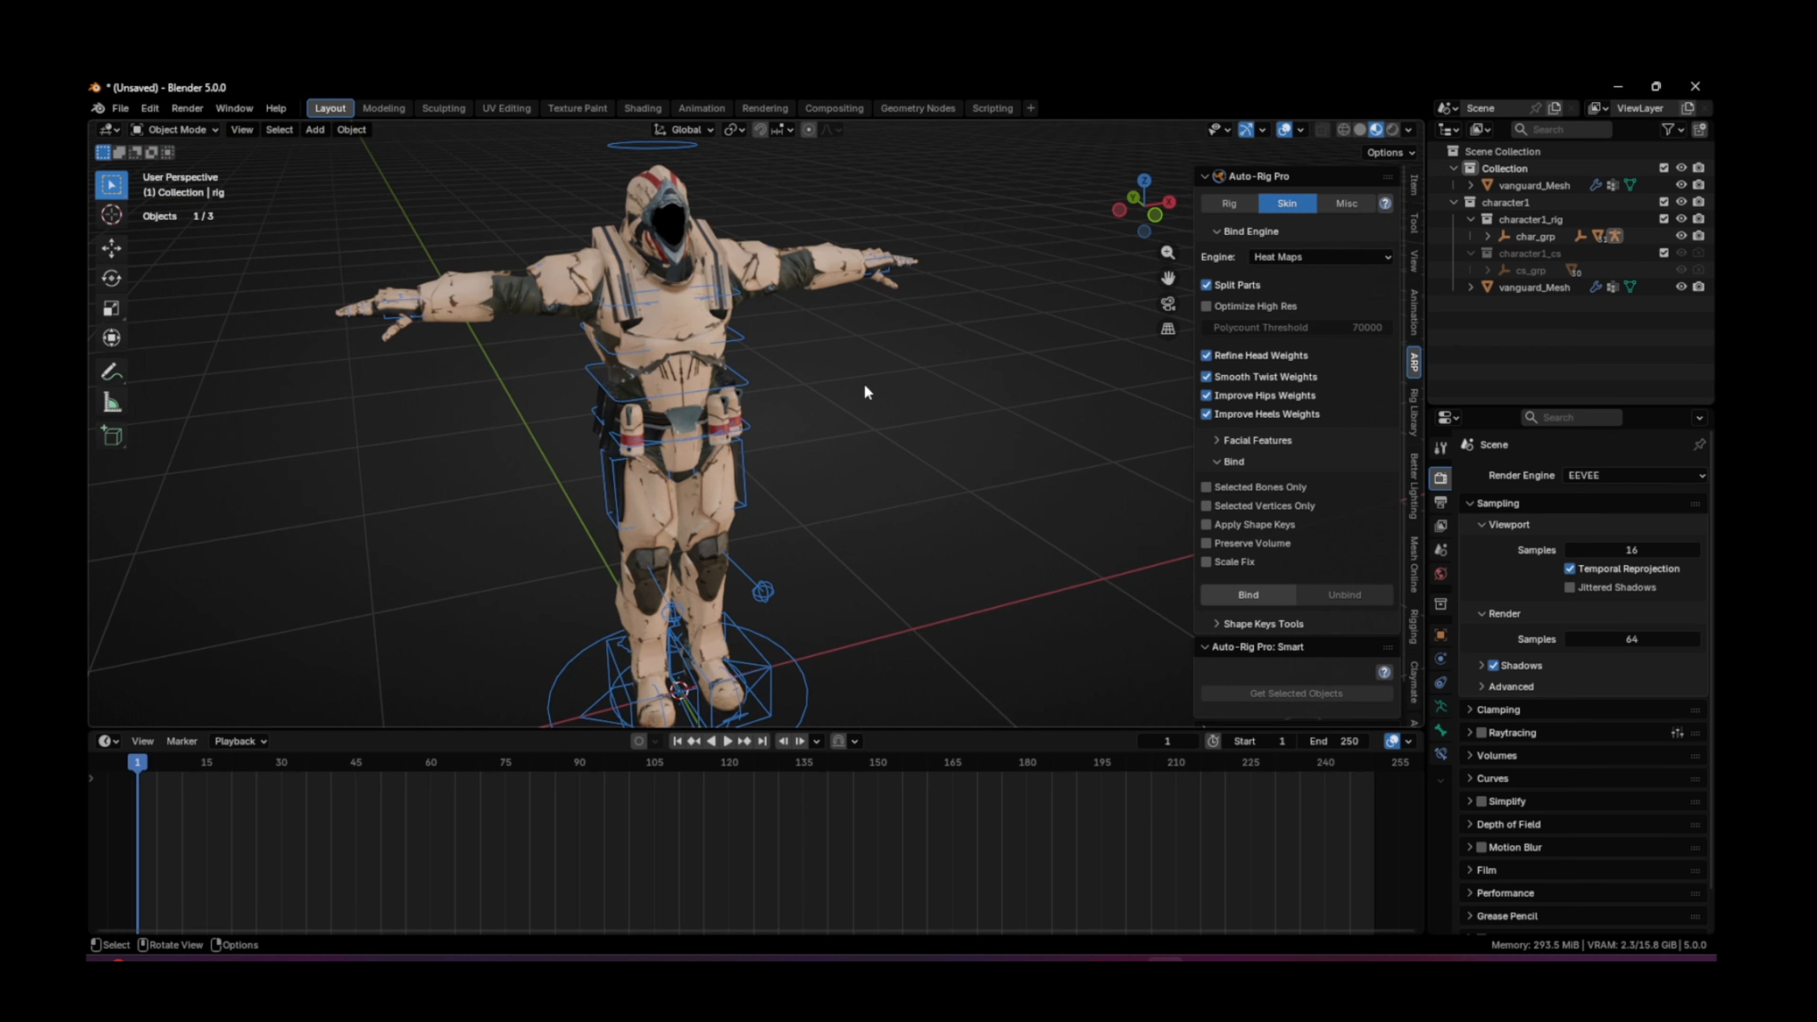
middle_click_drag(862, 384, 840, 391)
left_click(784, 260)
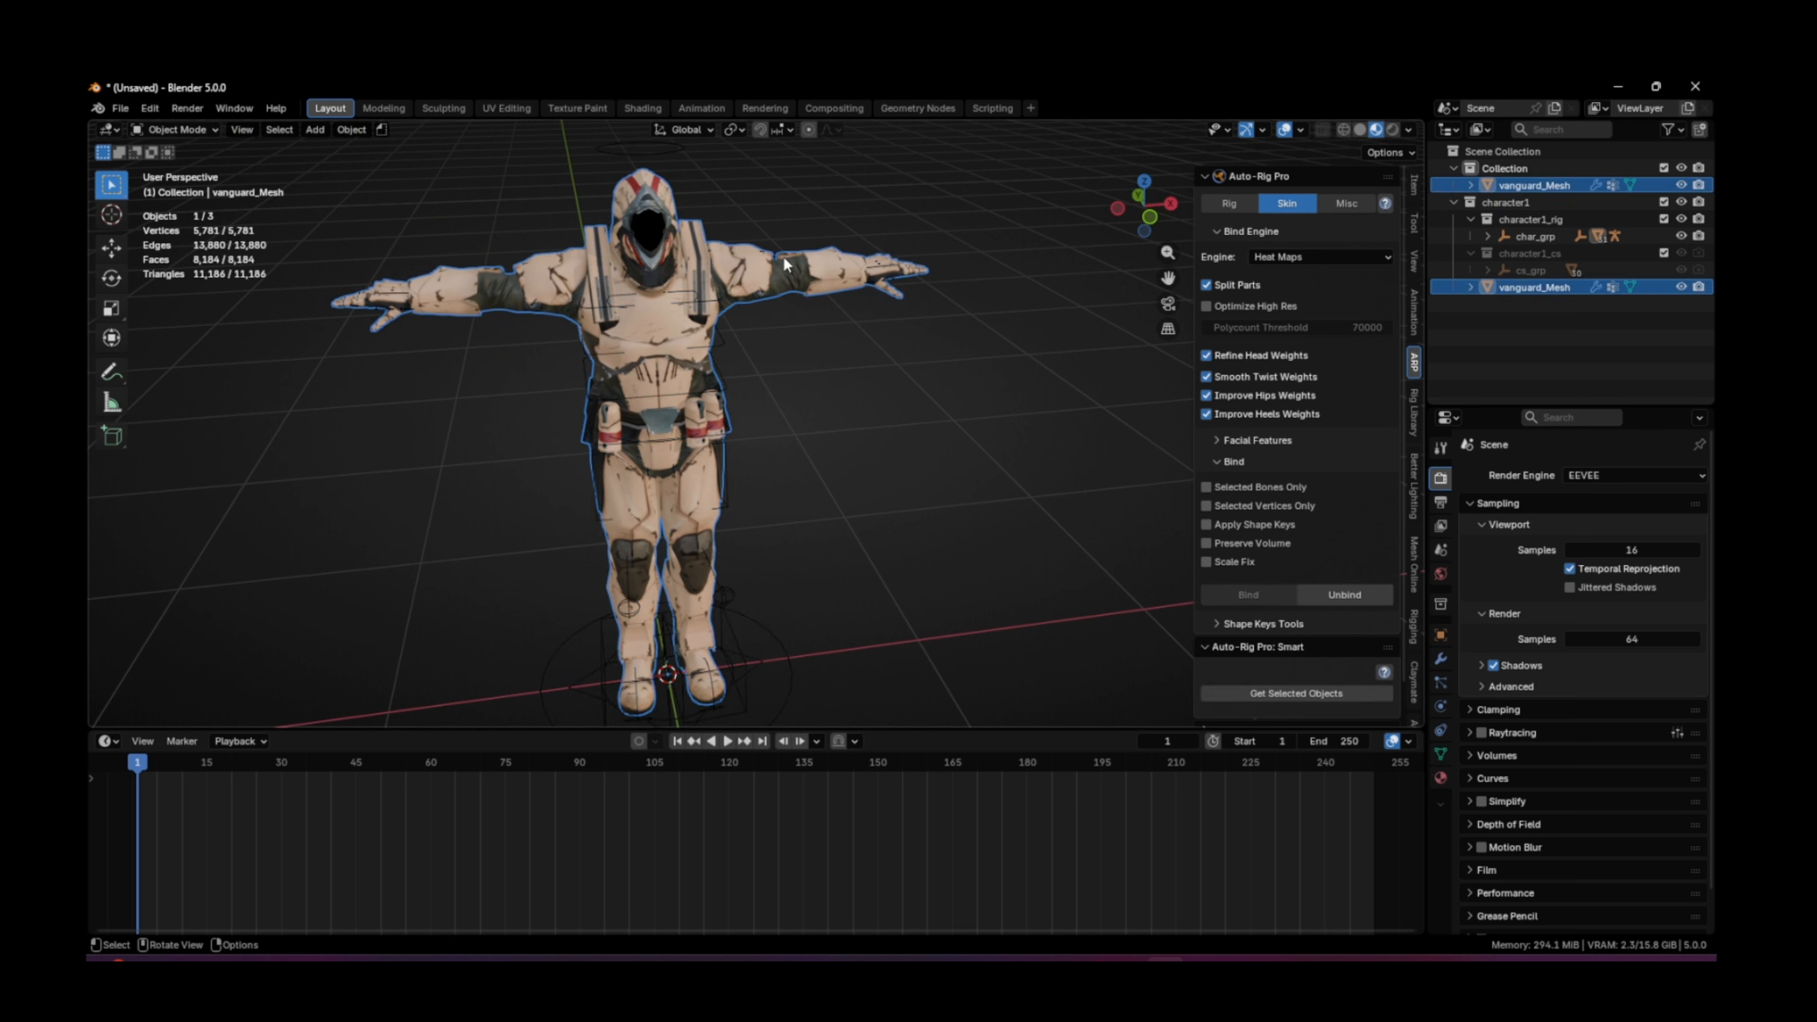
left_click(654, 149, "shift")
scroll(1256, 583, "down", 2)
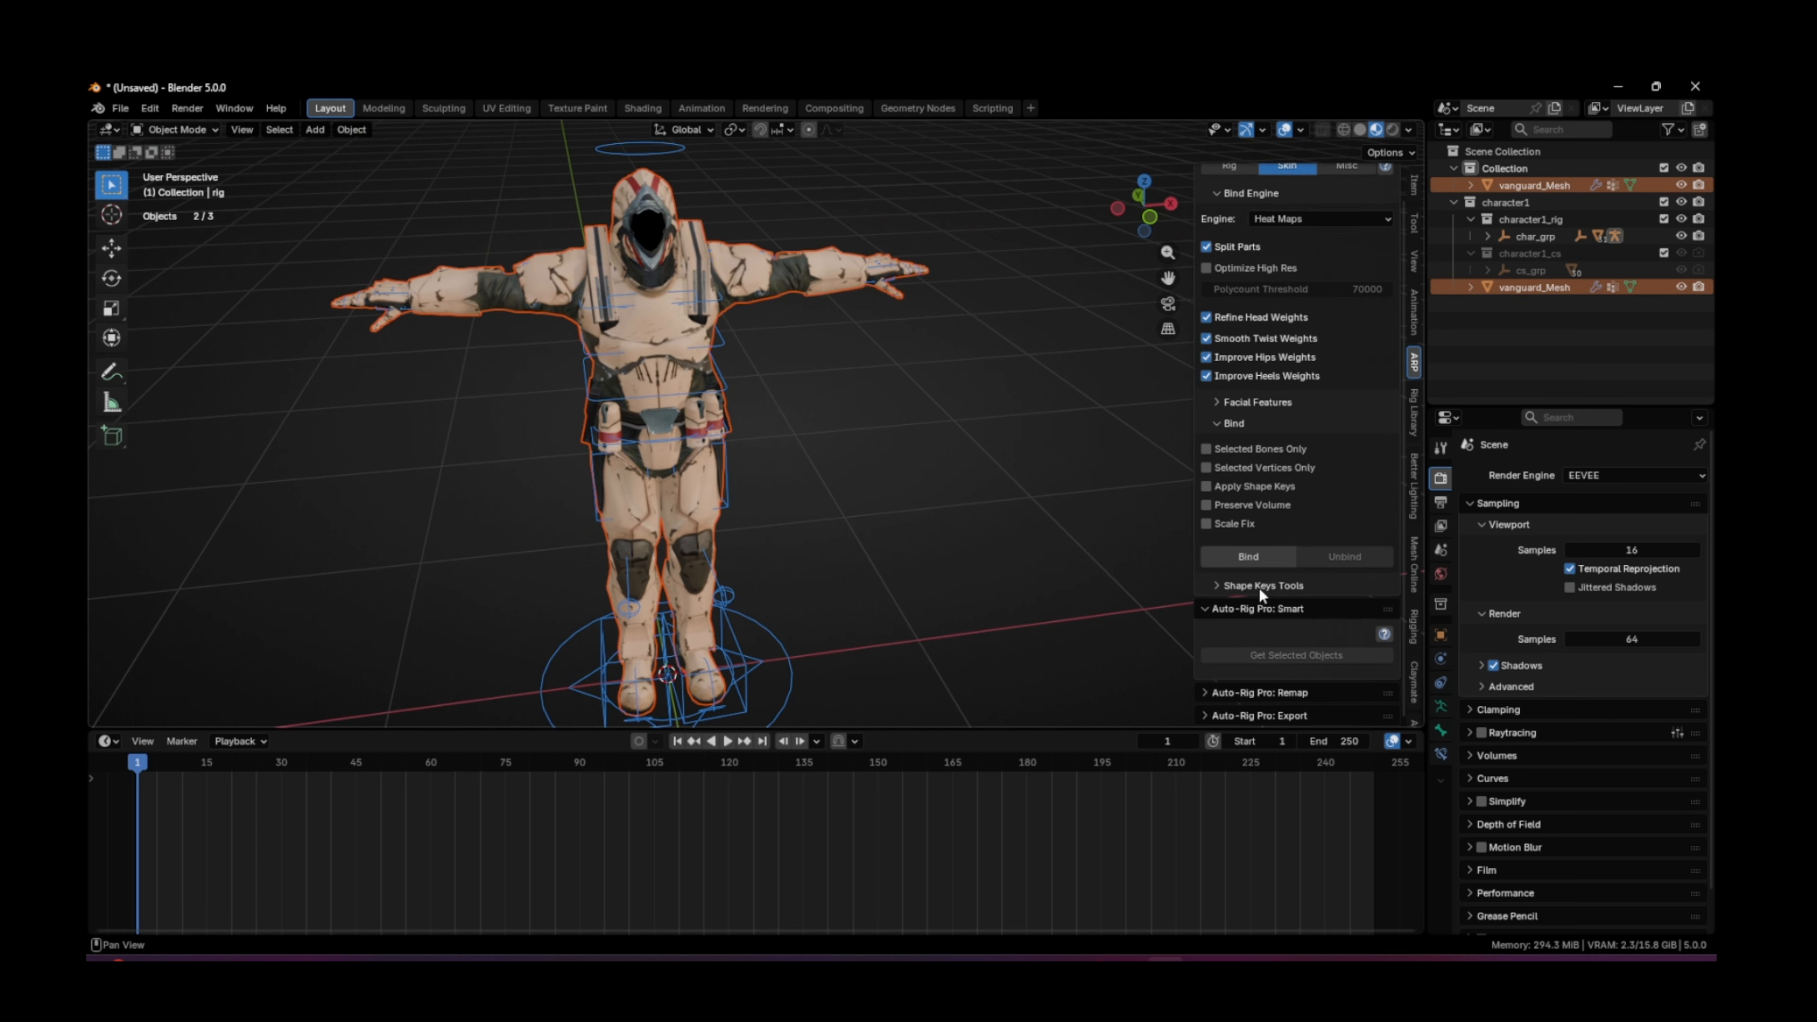
left_click(1284, 707)
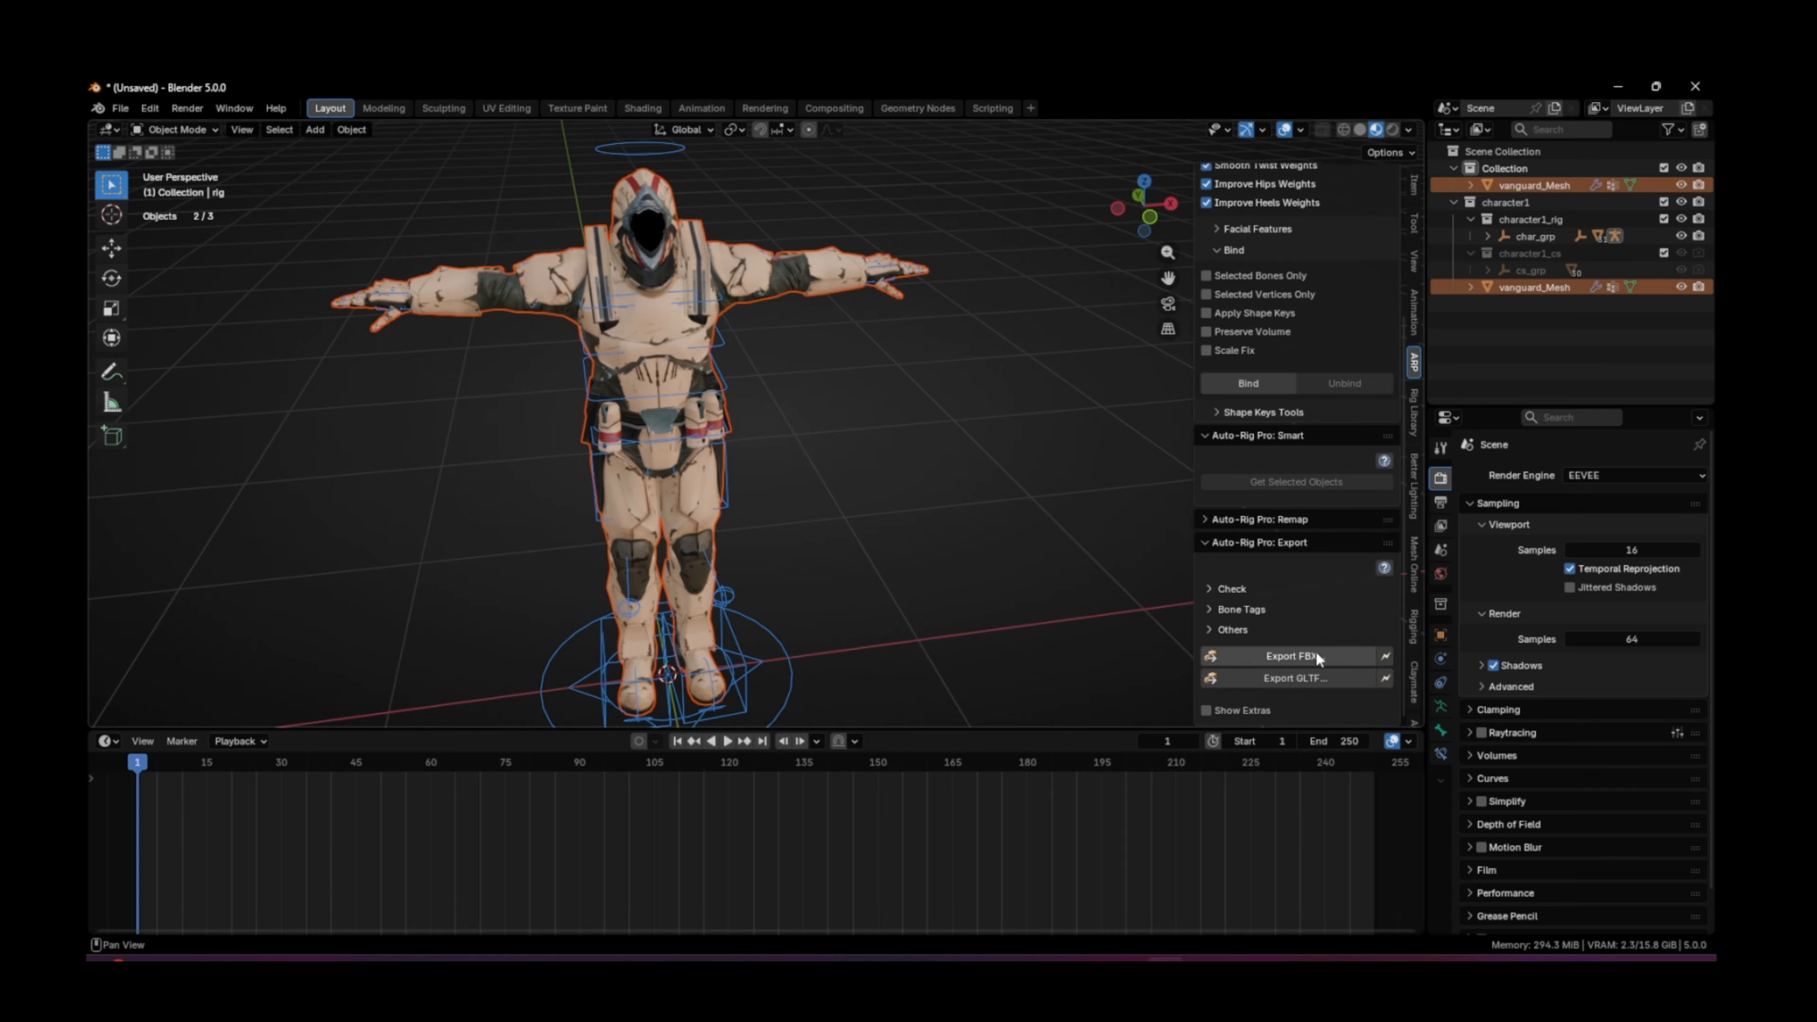
left_click(1291, 655)
Step: Name the export file TestRig and export the rigged character as FBX to the Downloads folder
left_click(570, 702)
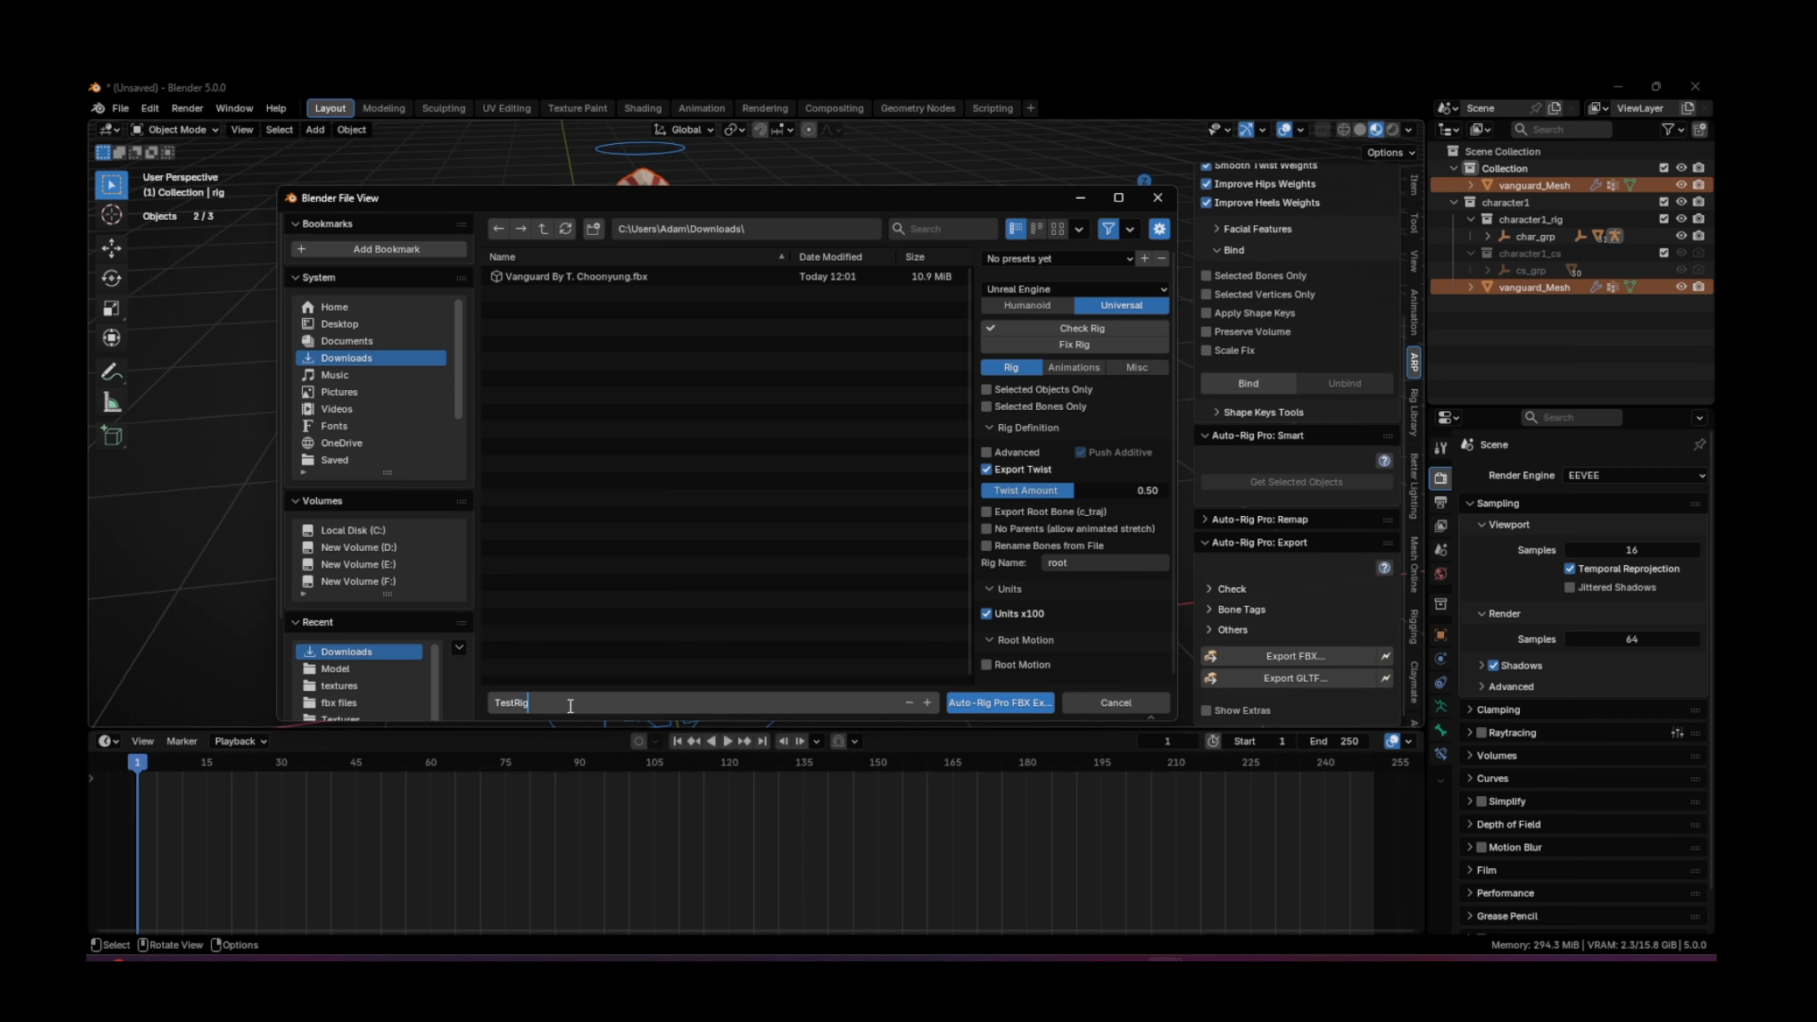
type("TestRig")
key("Return")
left_click(1002, 704)
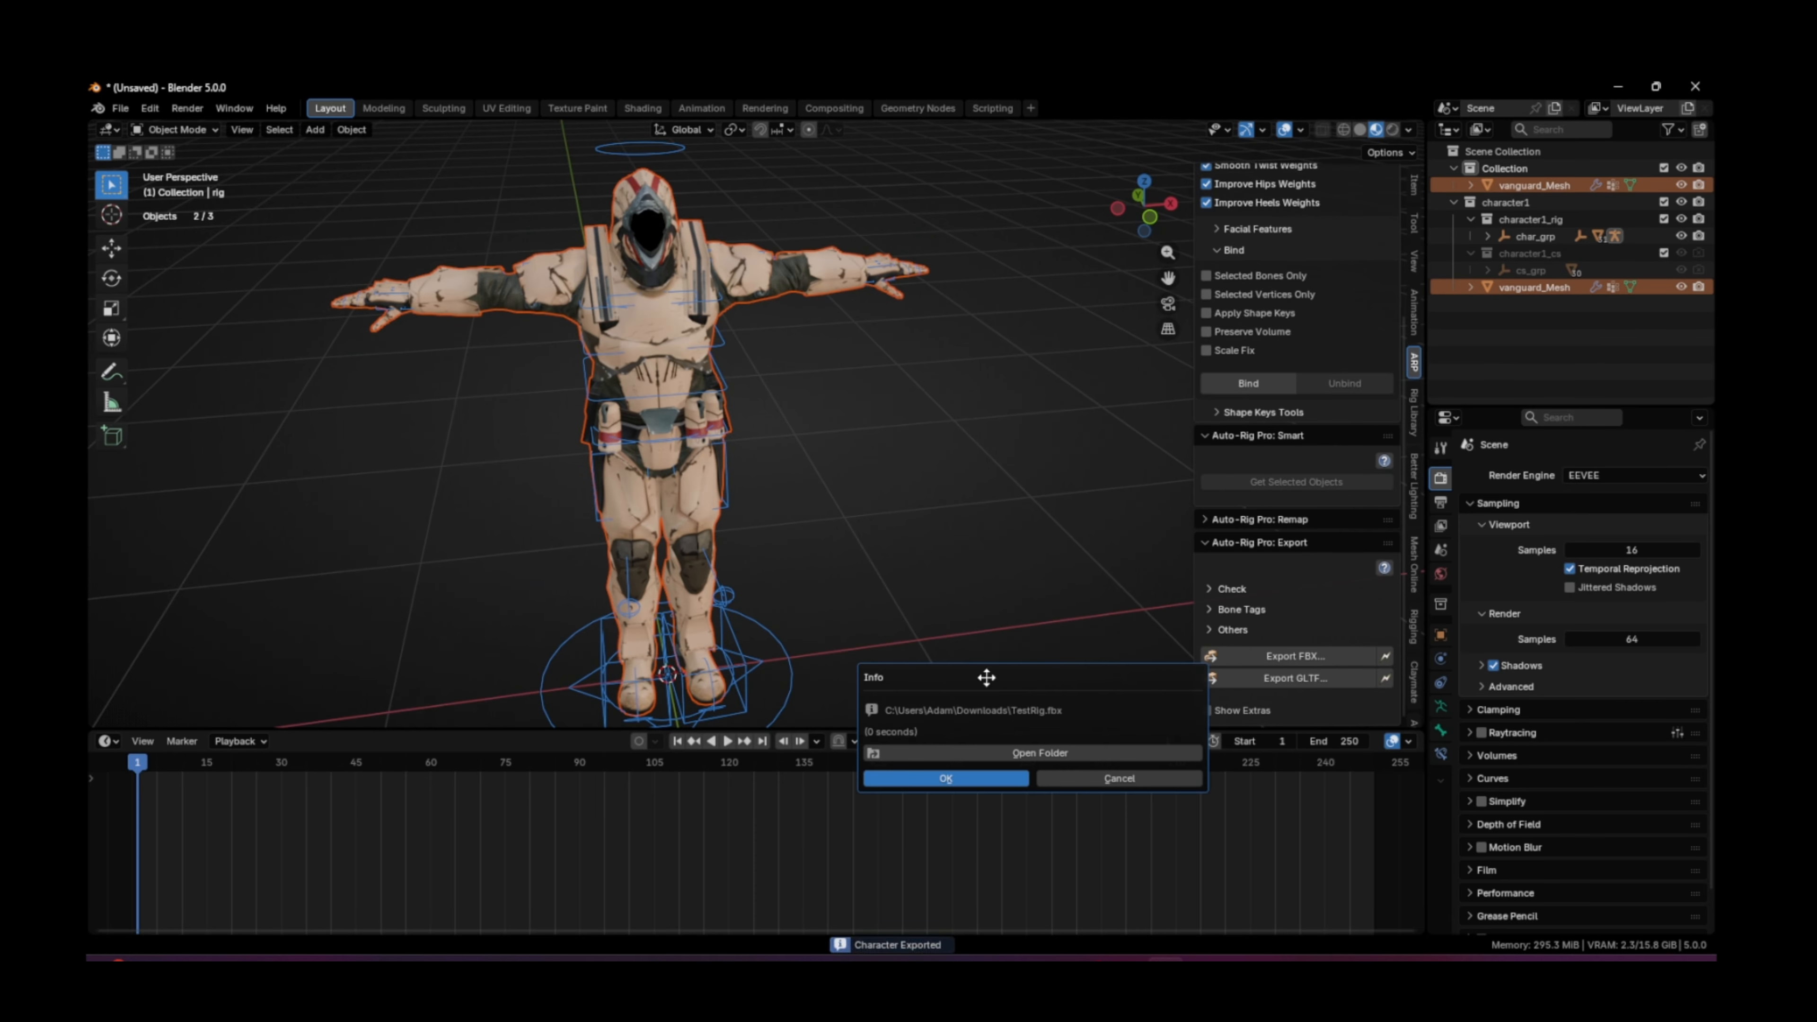
Step: Switch to the Unreal Engine project, create a folder named TestCharacter in the Content folder, and open it
left_click(964, 780)
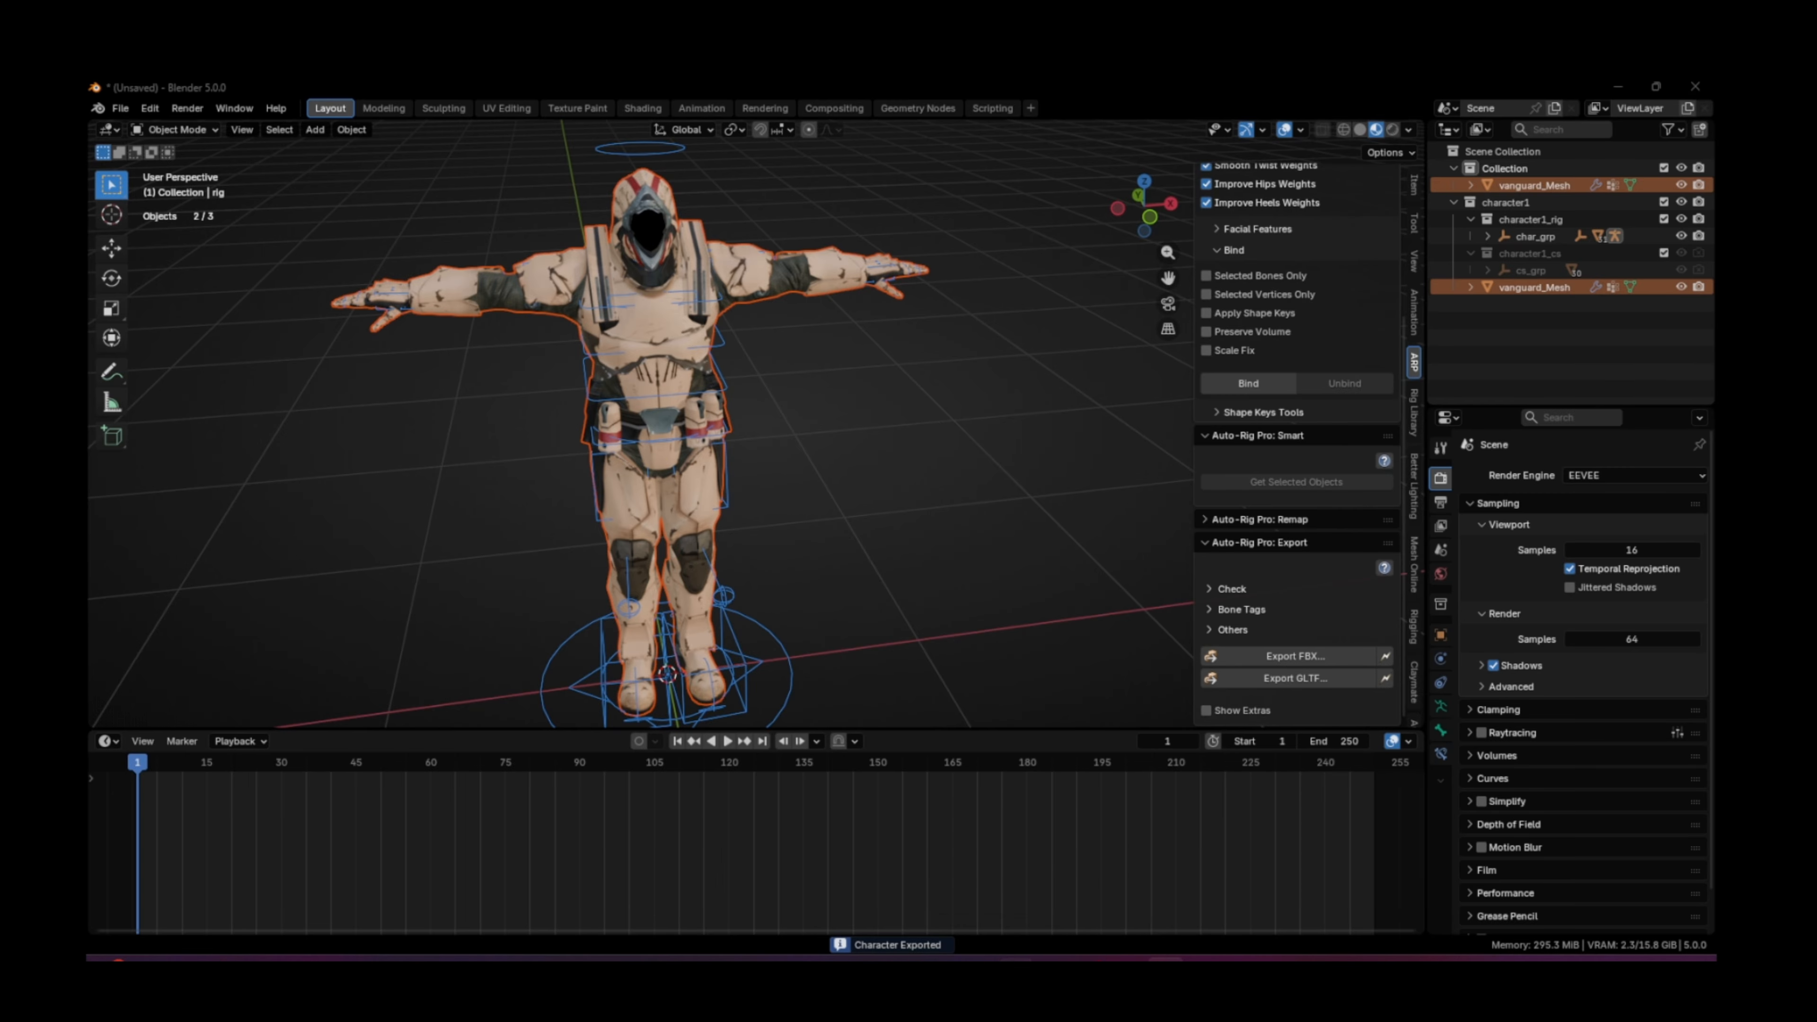
left_click(1021, 931)
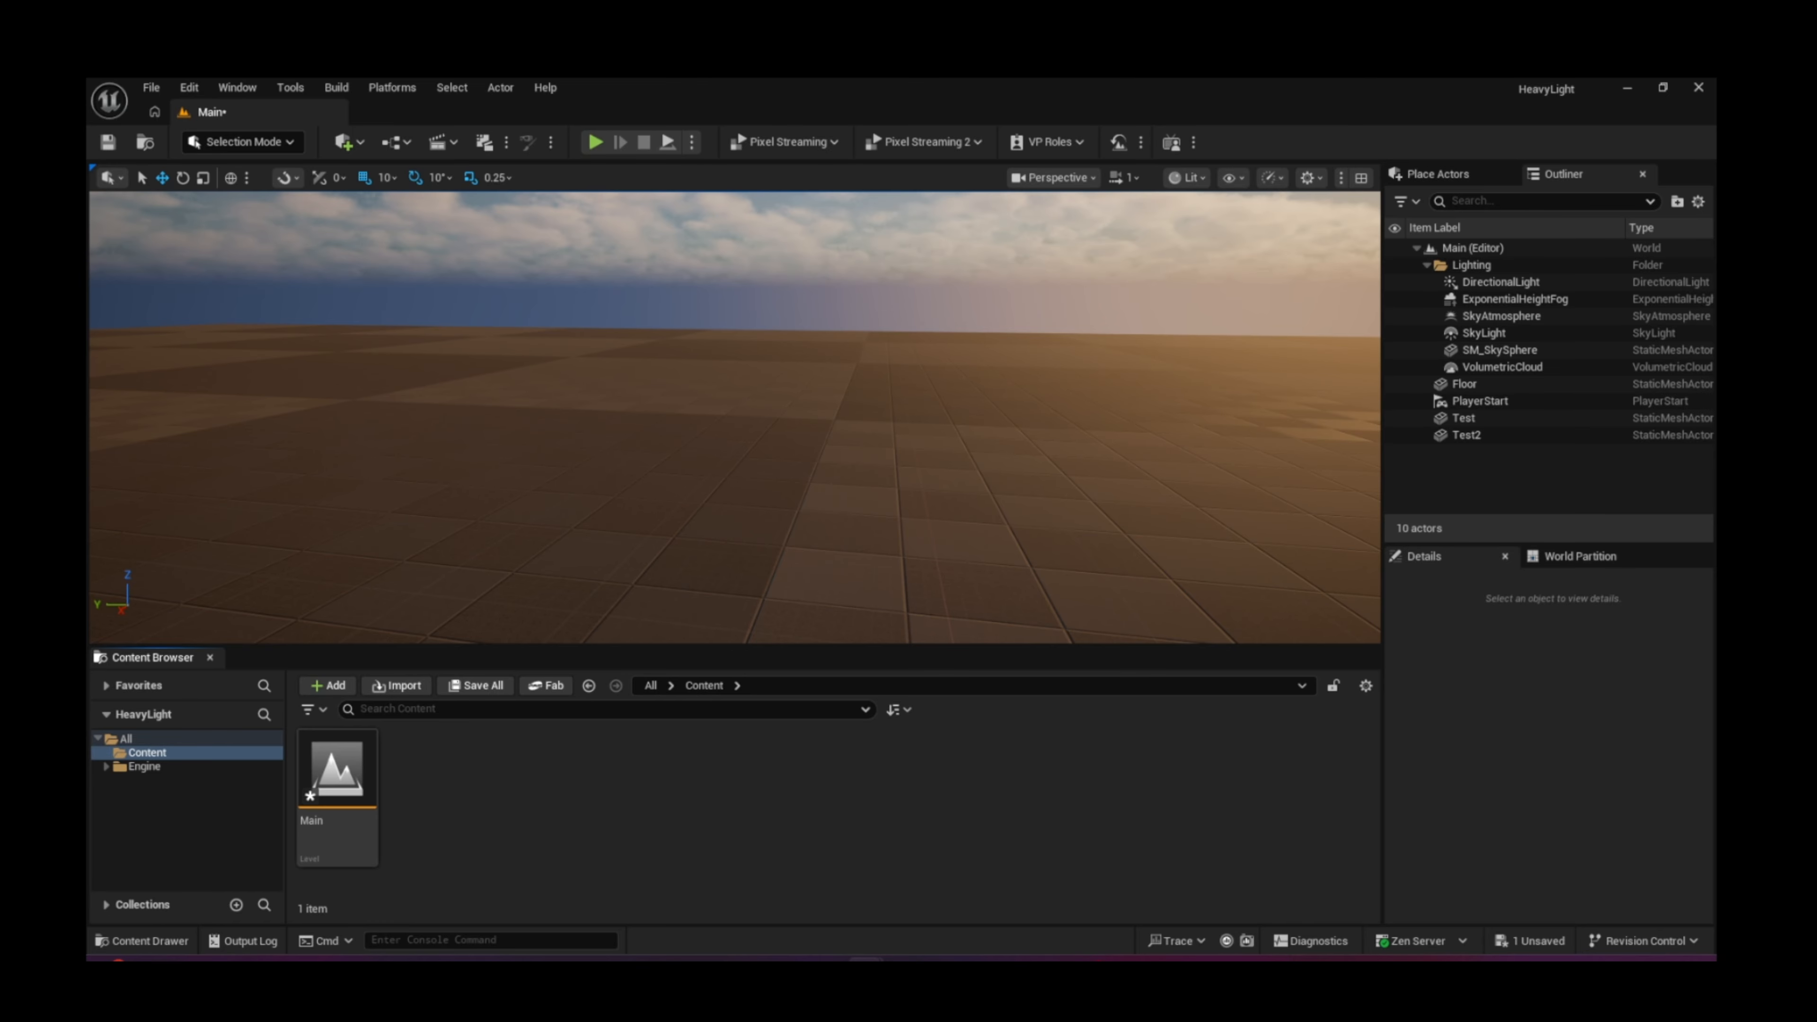
left_click_drag(1715, 287, 931, 215)
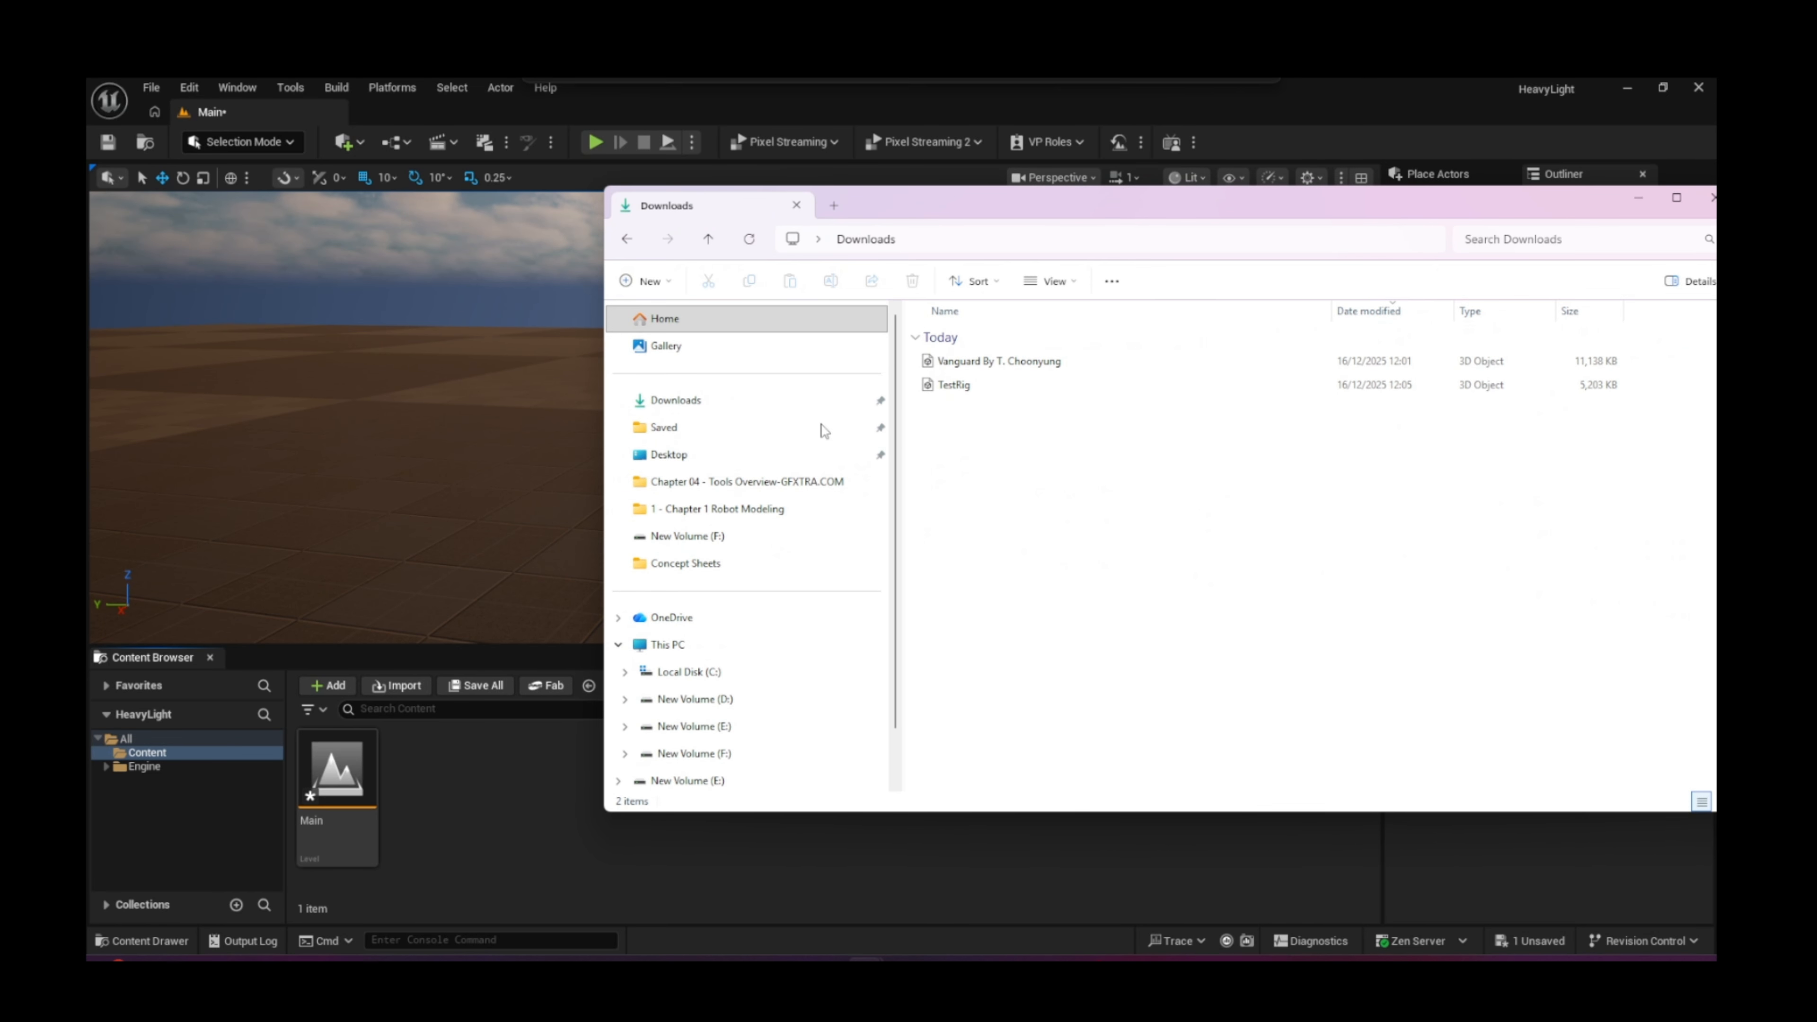
left_click(483, 771)
right_click(483, 771)
left_click(544, 403)
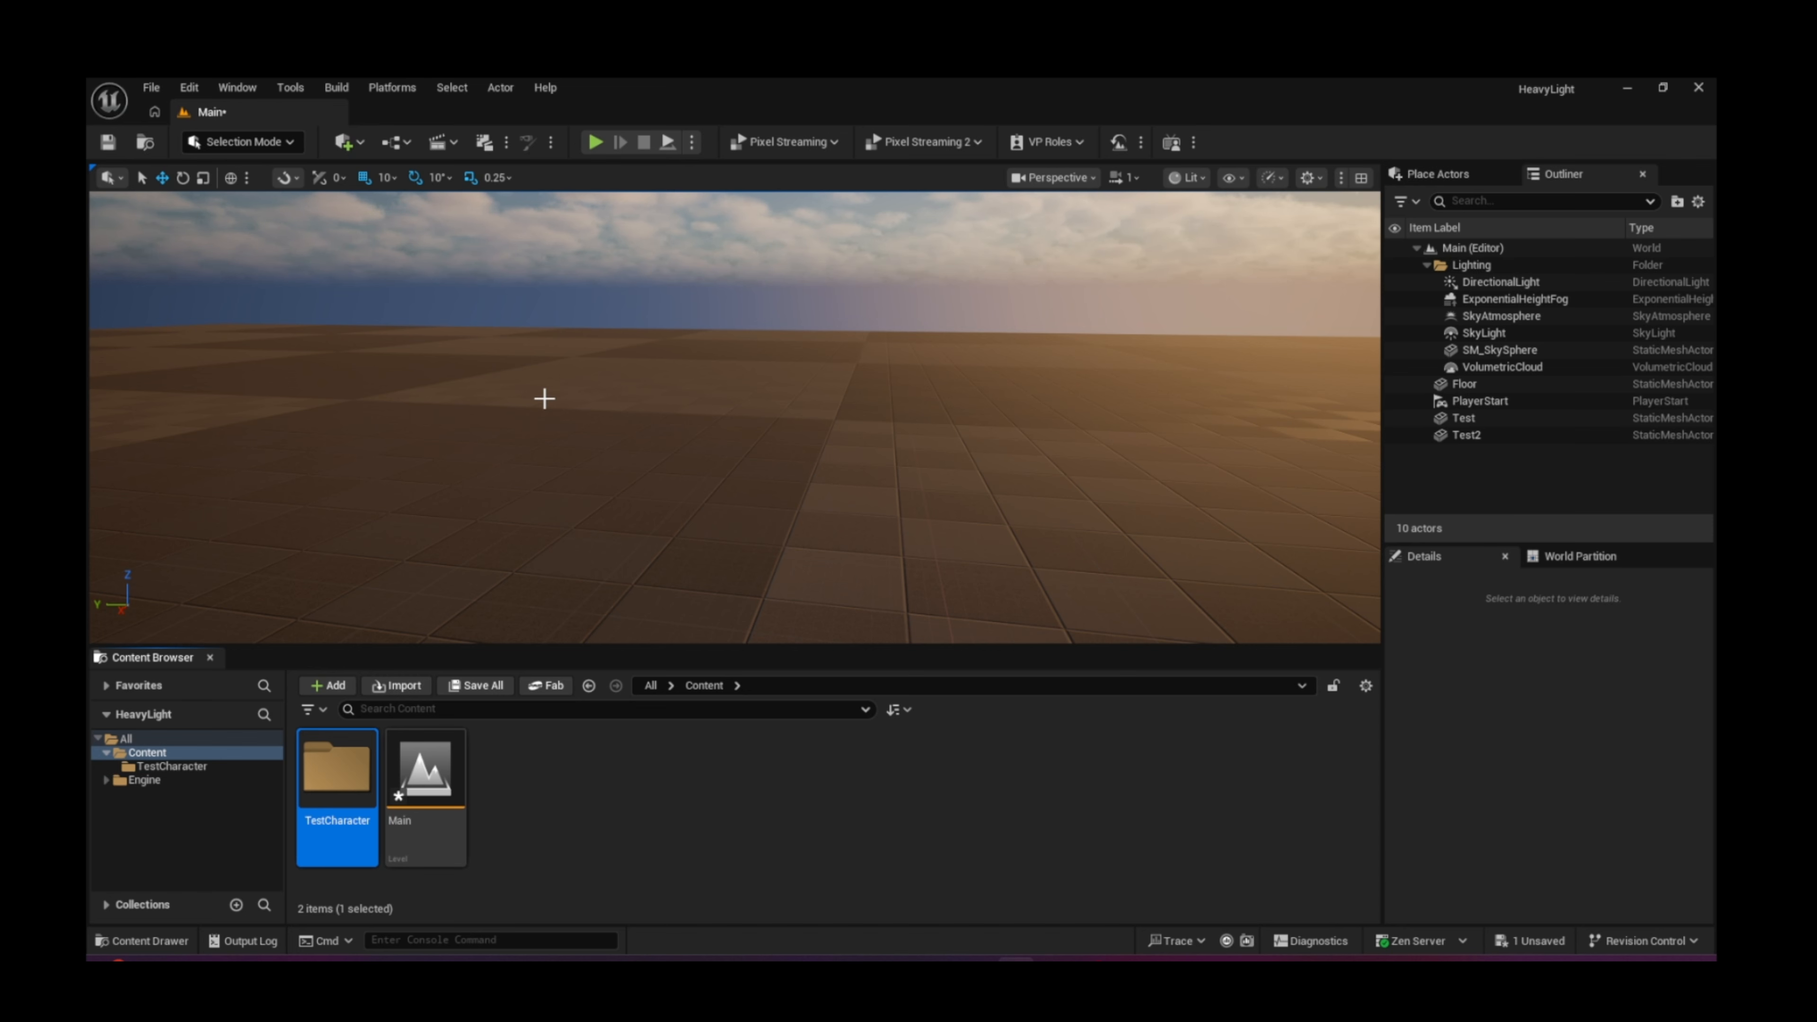
double_click(336, 771)
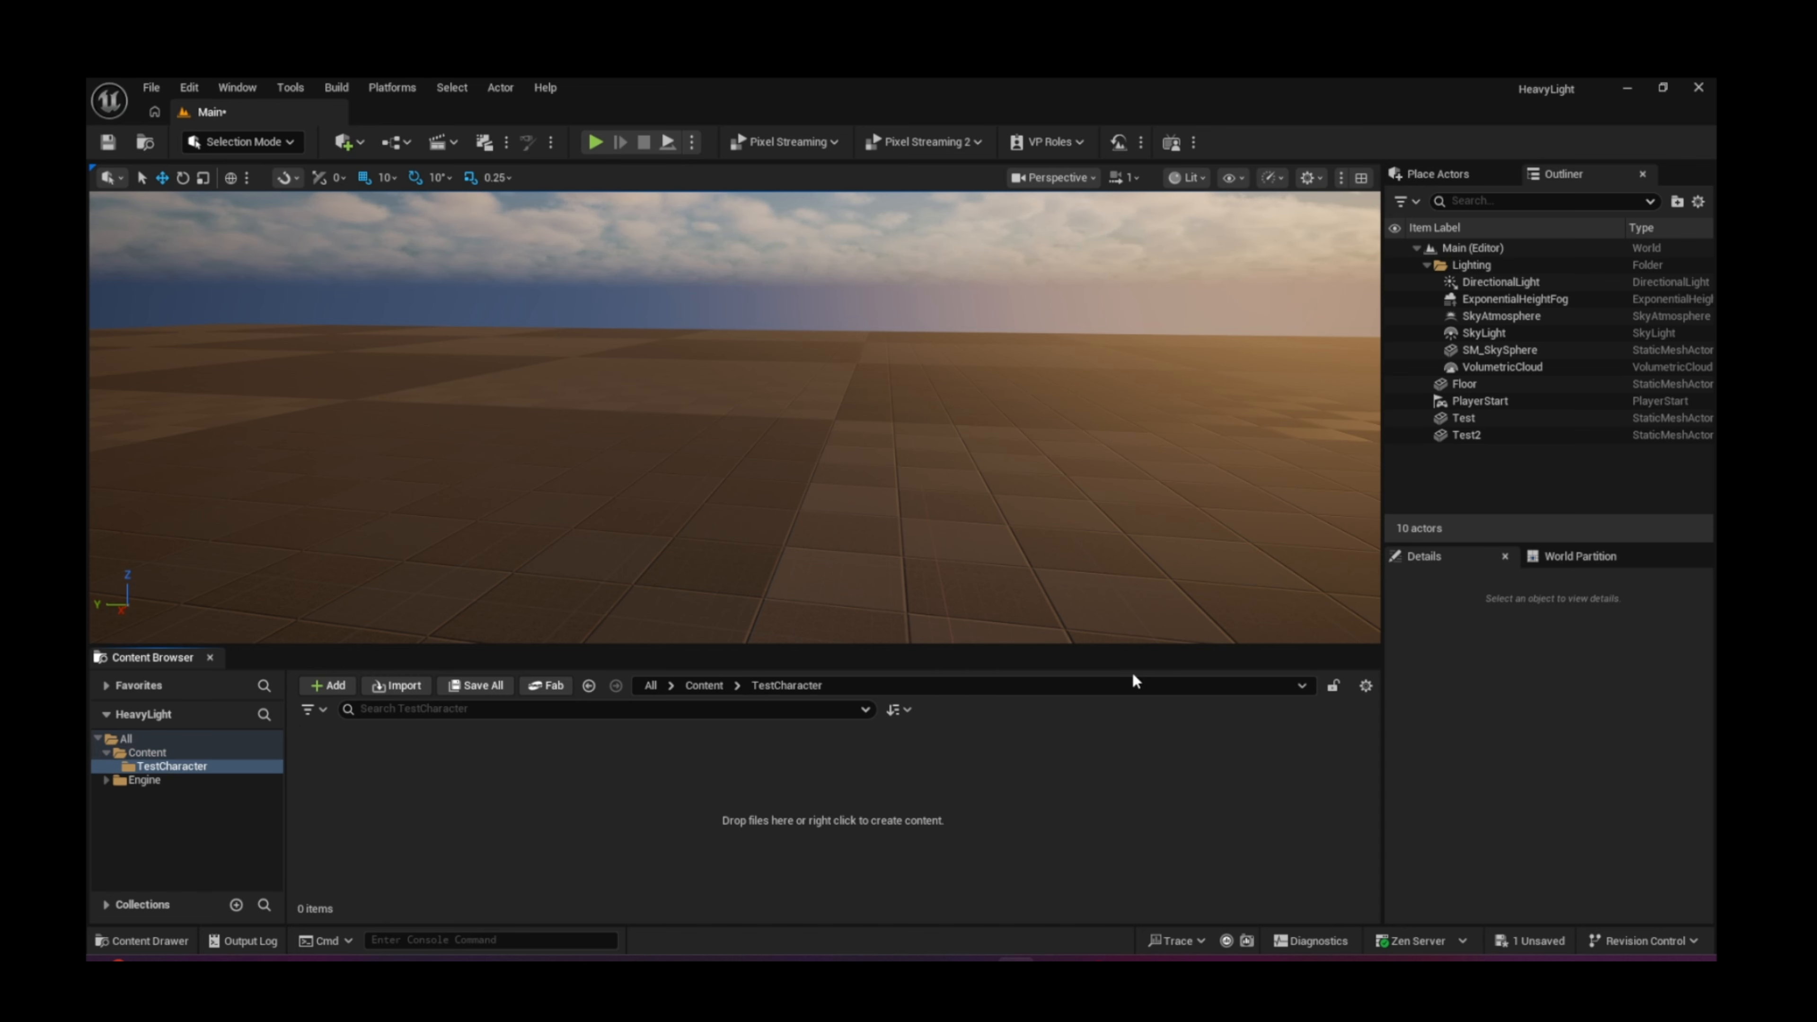
Step: Import the TestRig FBX from the Downloads folder into the TestCharacter folder with the default import settings
mouse_move(864, 959)
left_click(795, 880)
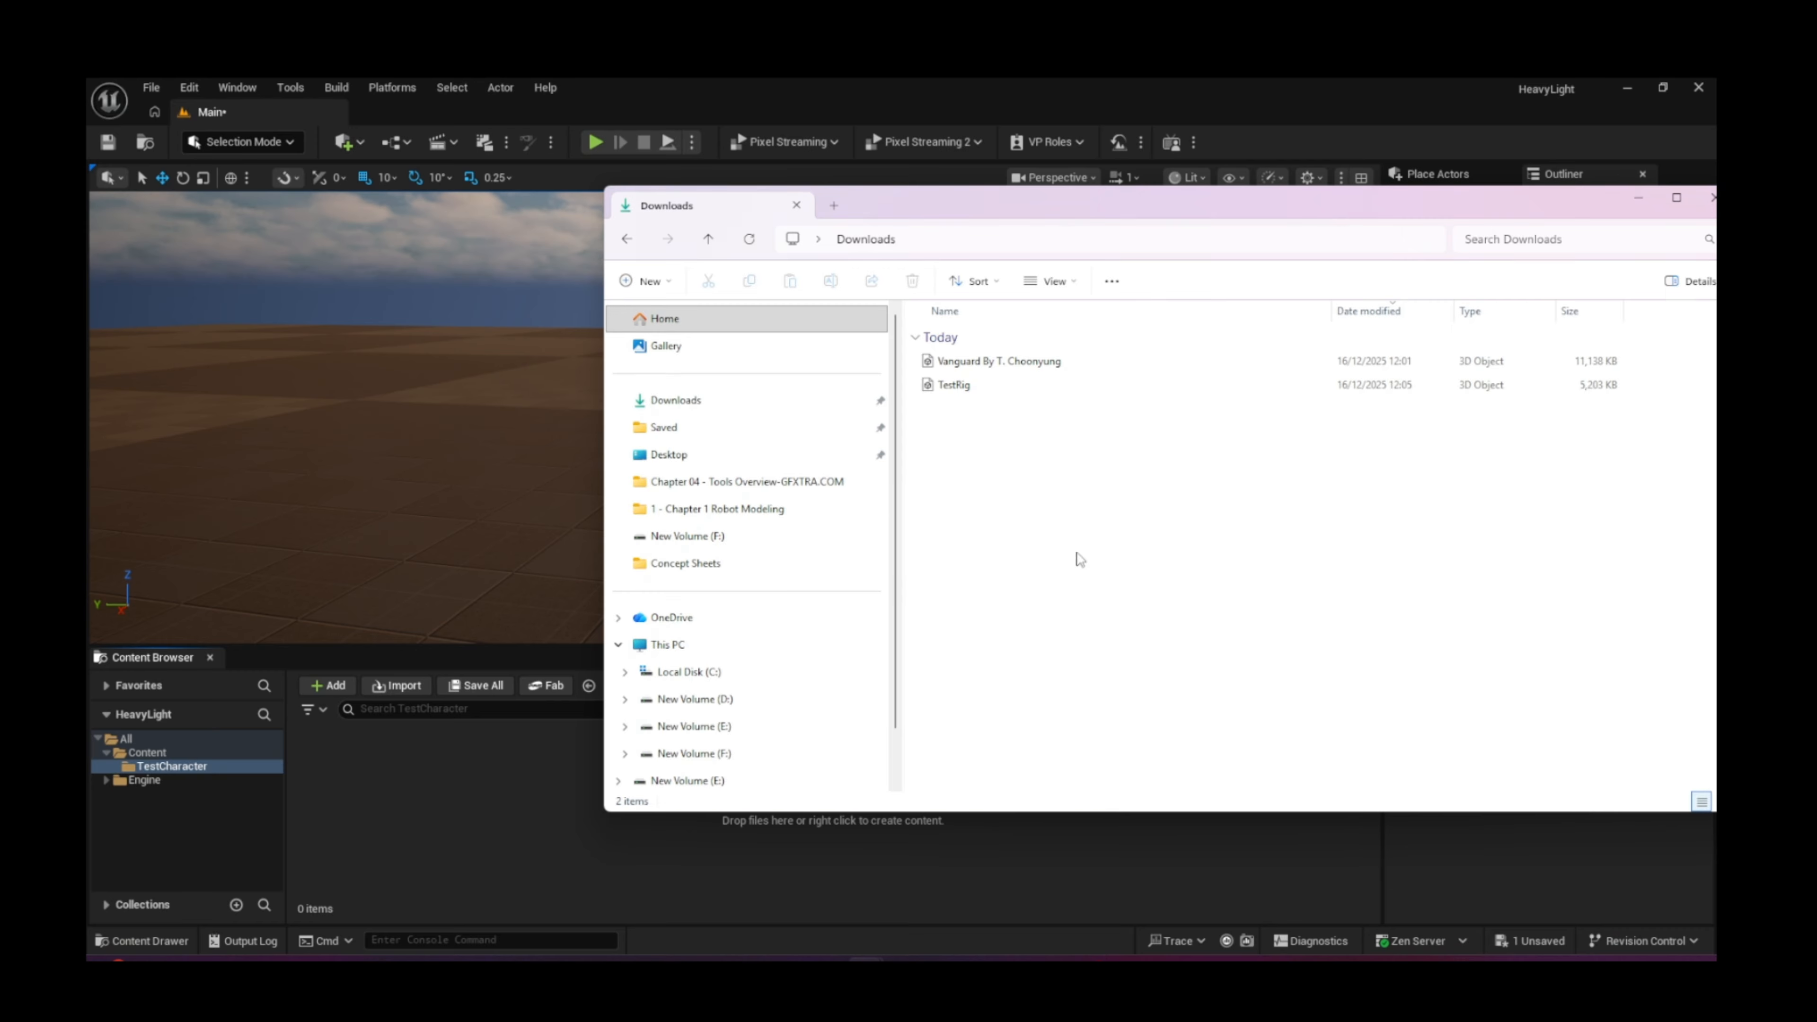
left_click_drag(965, 395, 898, 450)
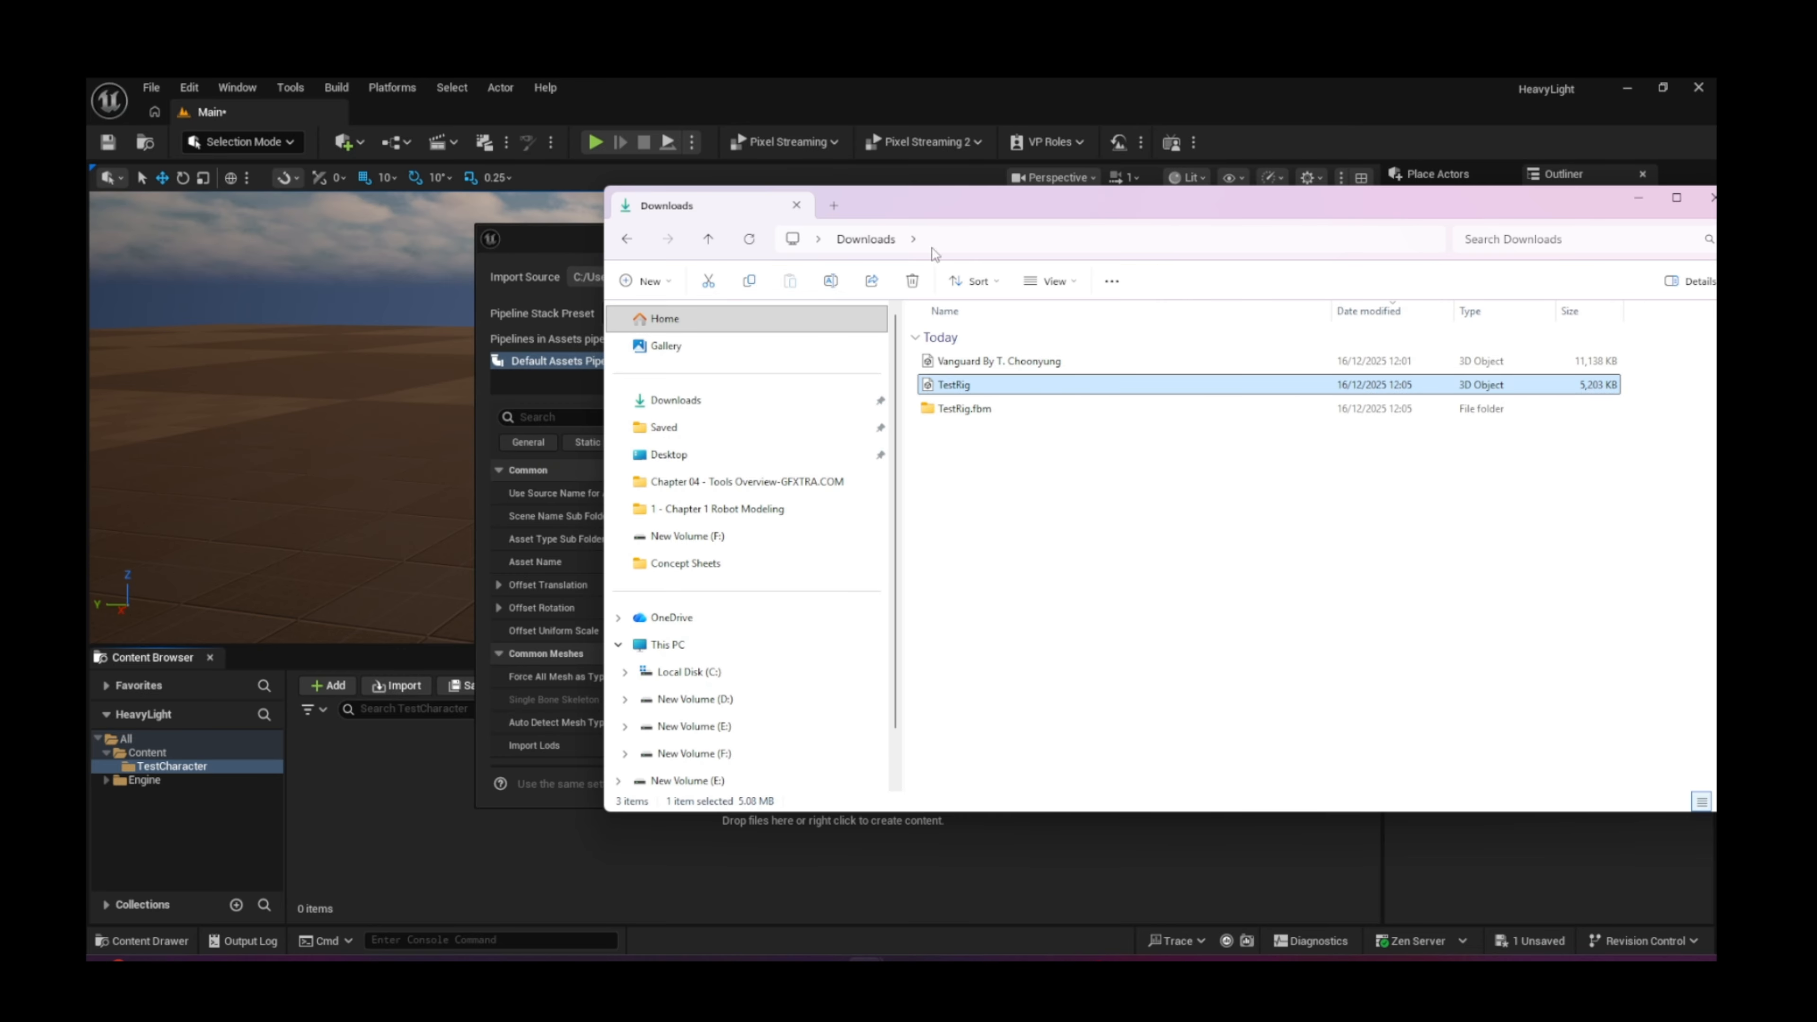
left_click(1638, 197)
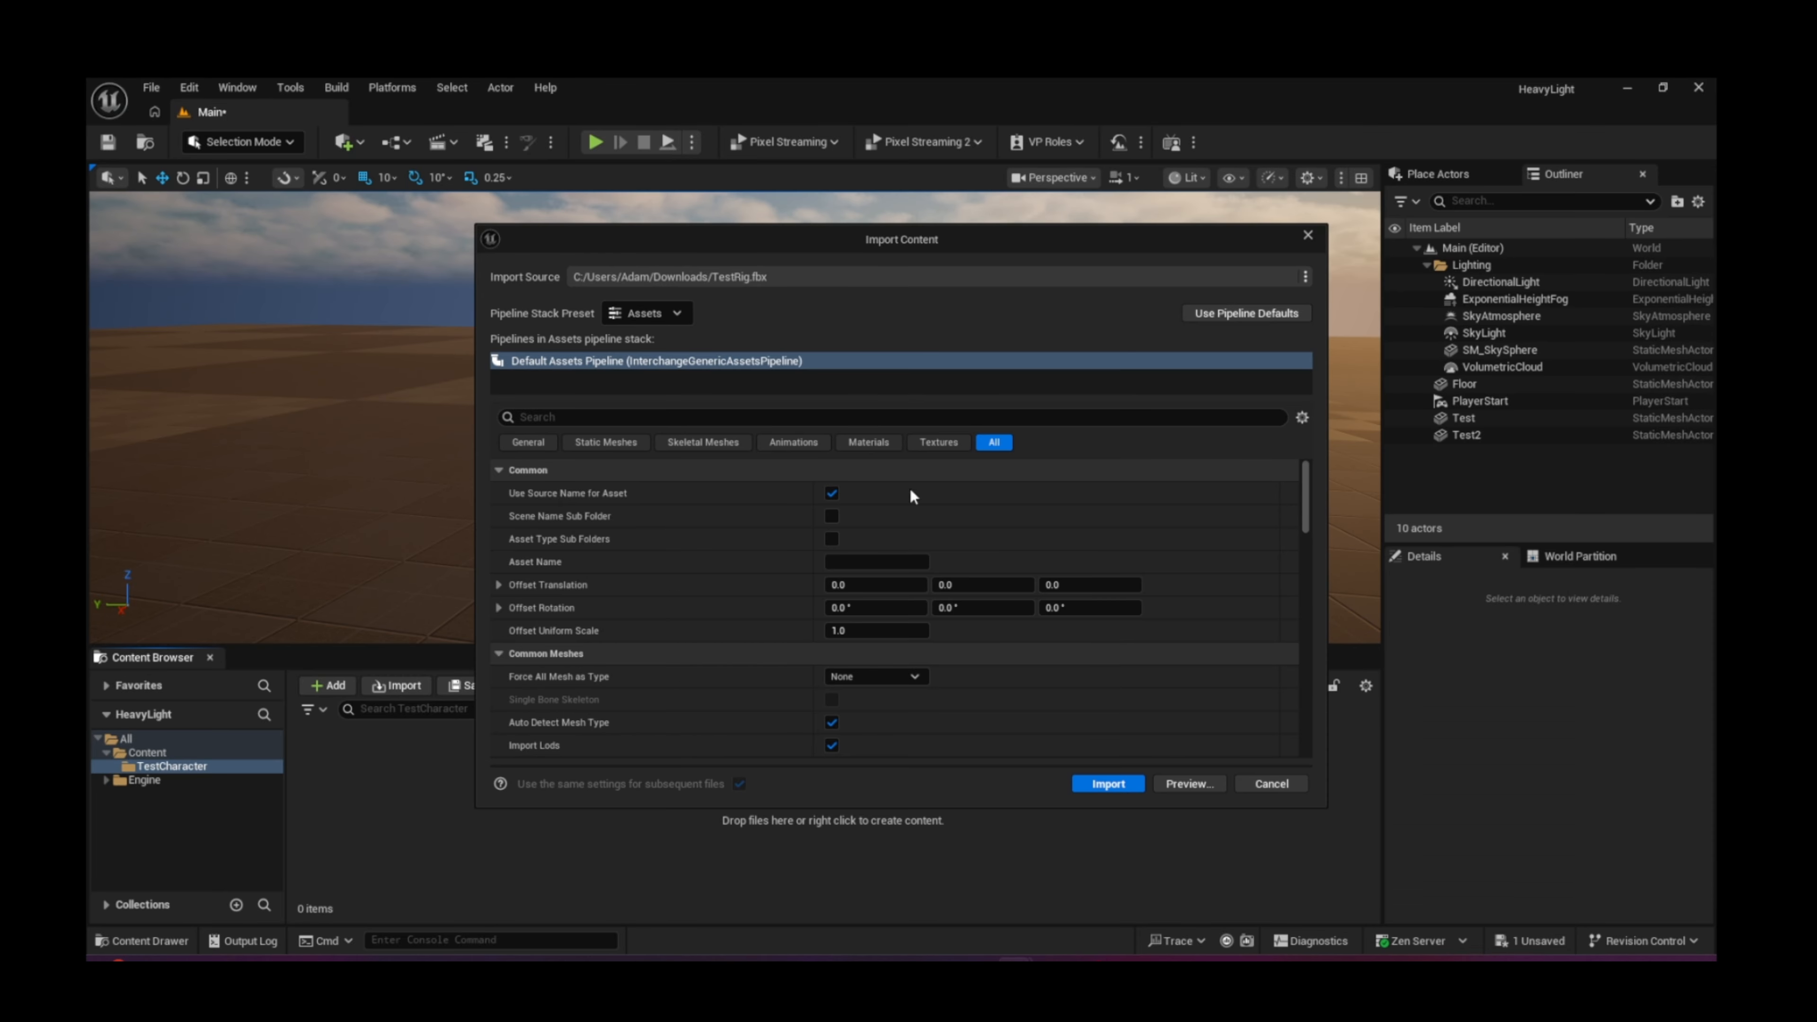
left_click(1103, 785)
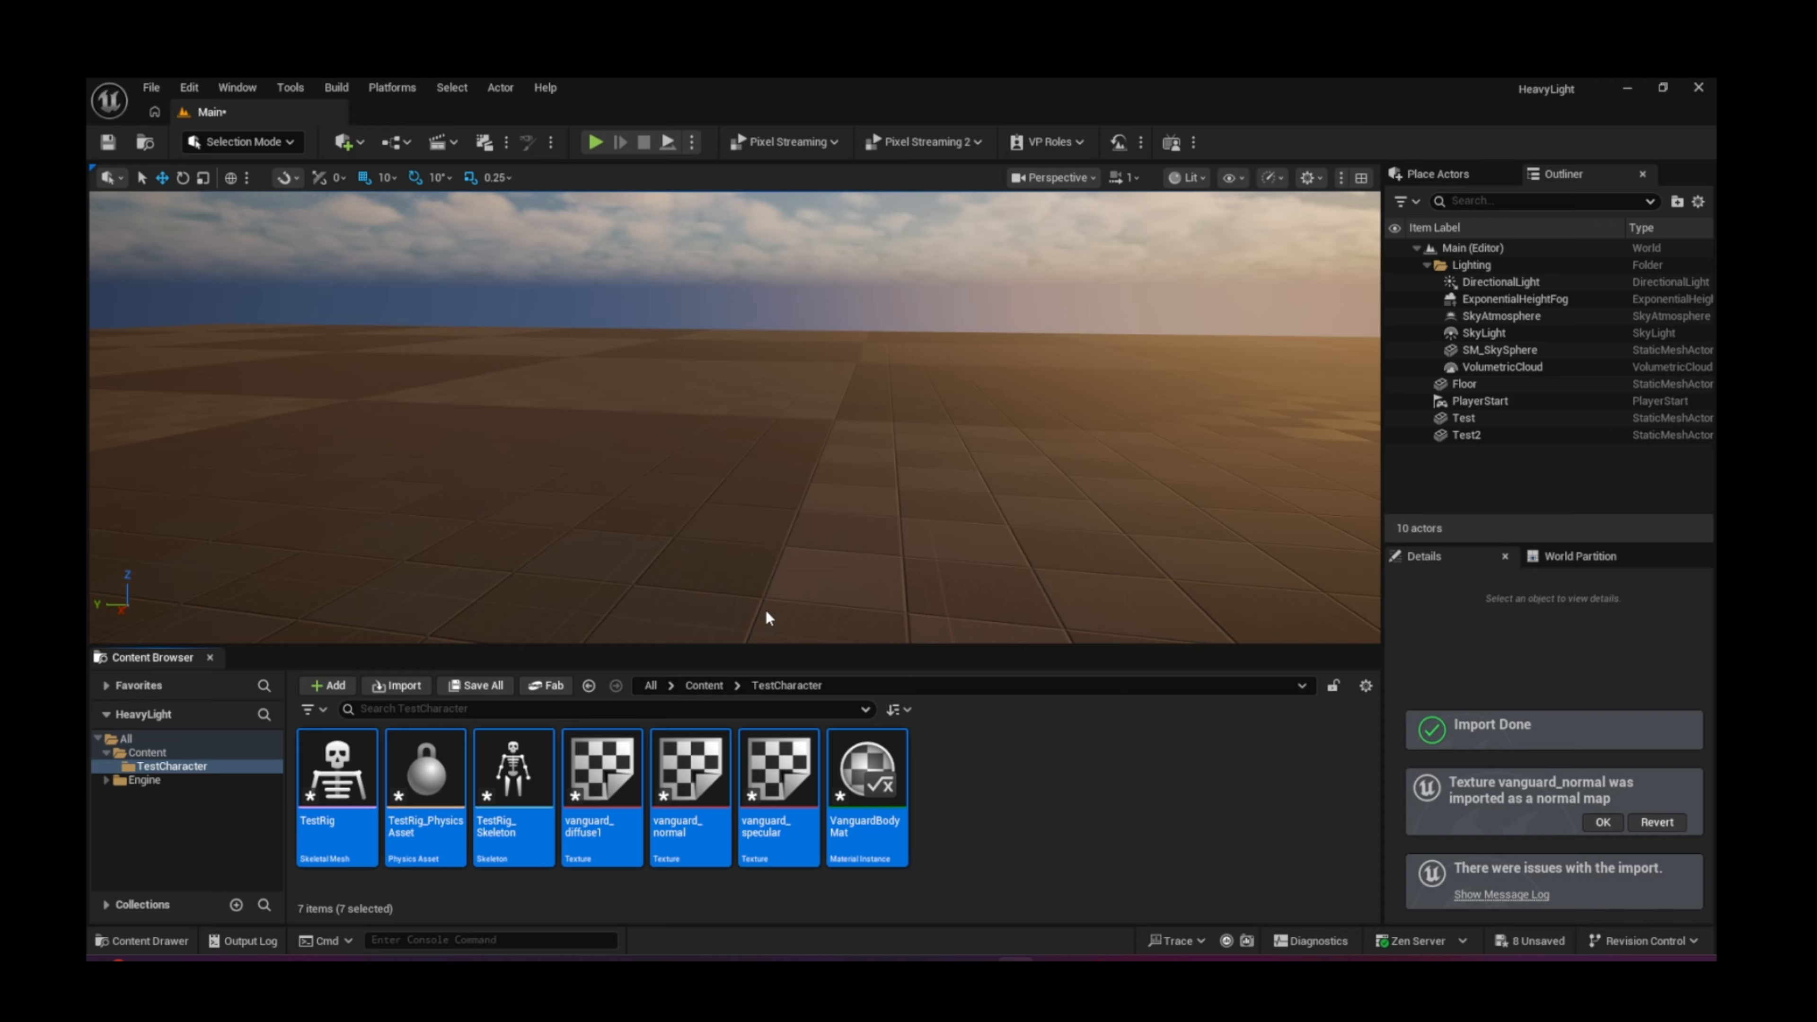
Step: Inspect the imported TestRig skeletal mesh in its asset editor and close the editor
left_click(329, 770)
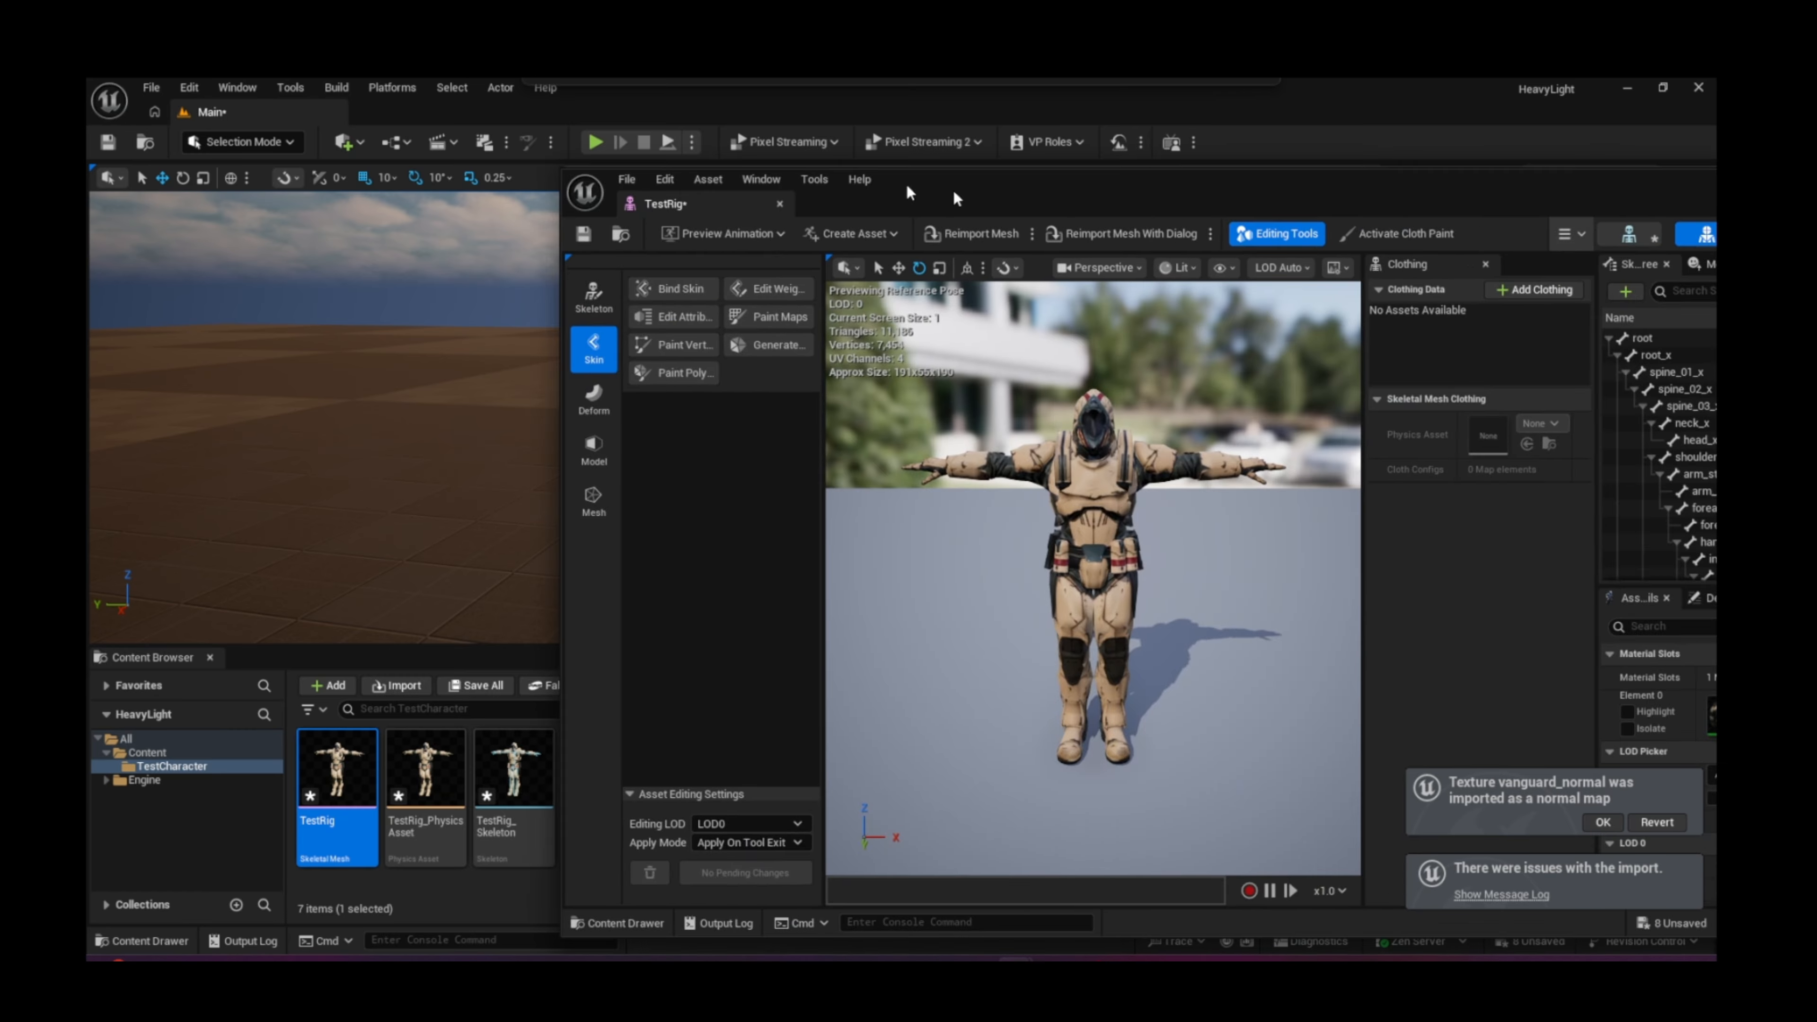
left_click_drag(953, 191, 664, 131)
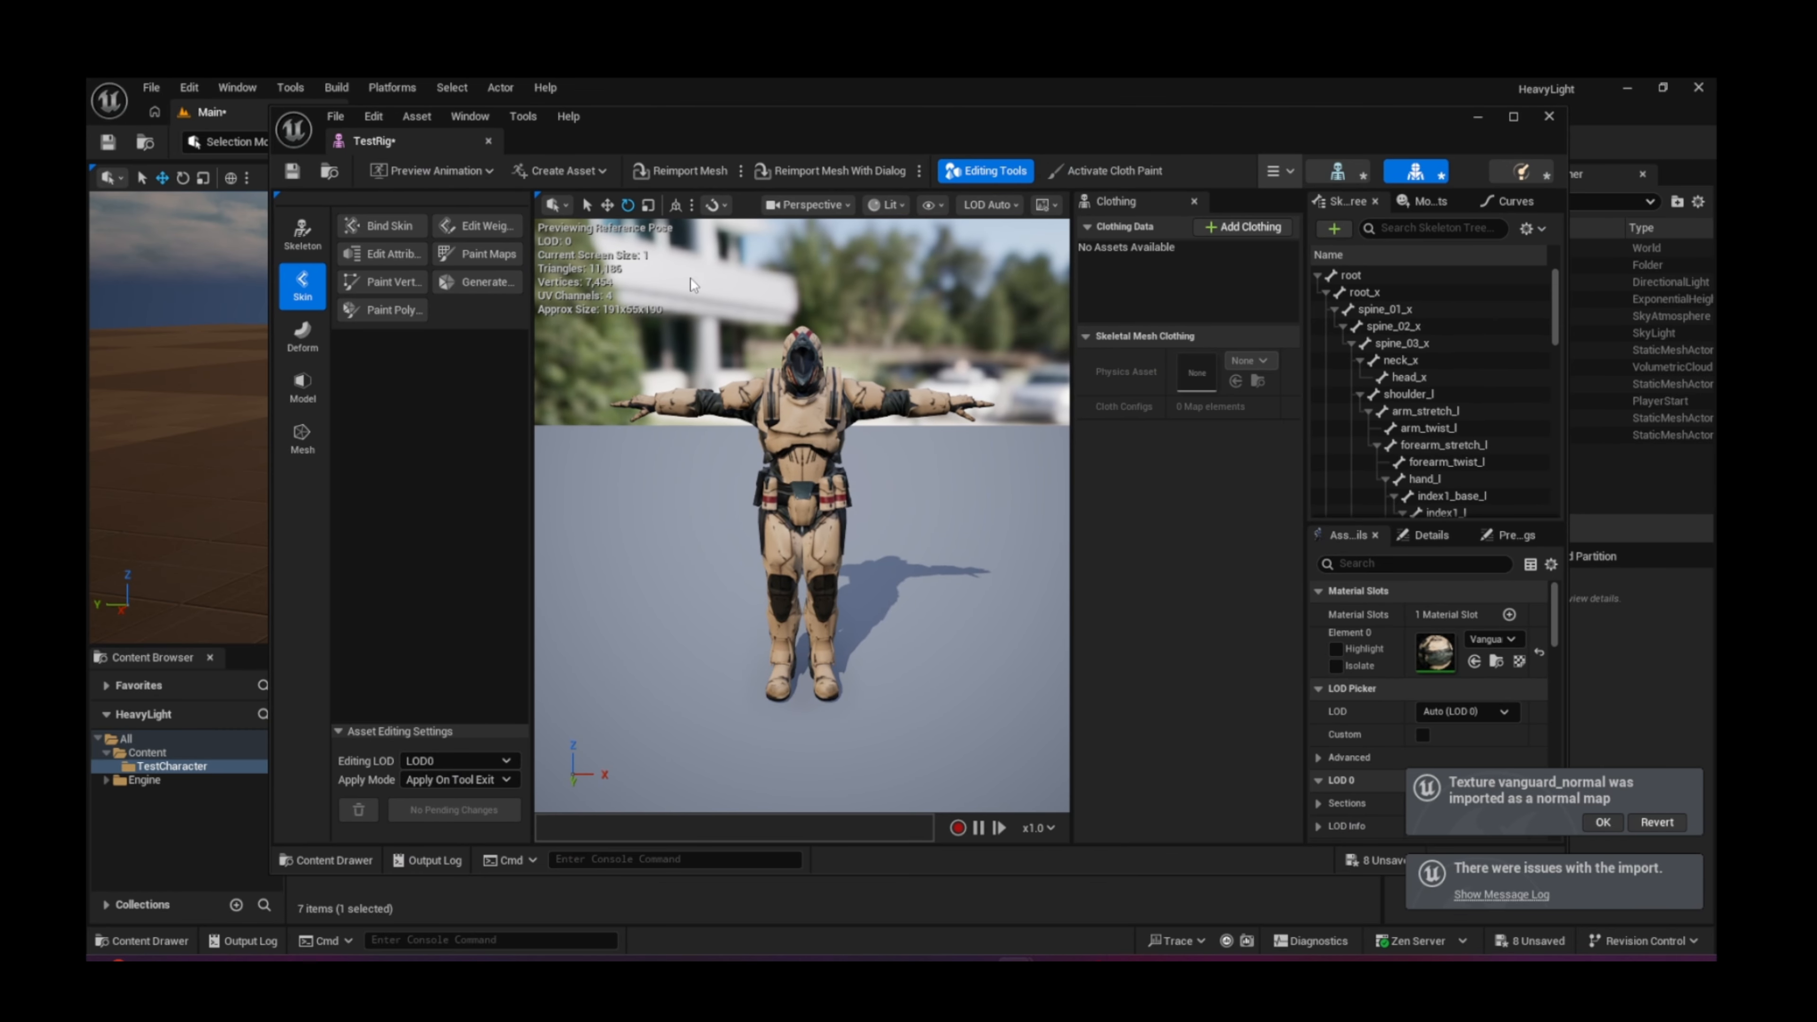
left_click(1549, 115)
Step: Place the TestRig skeletal mesh in the level to check its look and scale, and delete it from the level
left_click_drag(359, 755, 665, 497)
right_click_drag(743, 459, 1155, 522)
key("a")
key("a")
key("e")
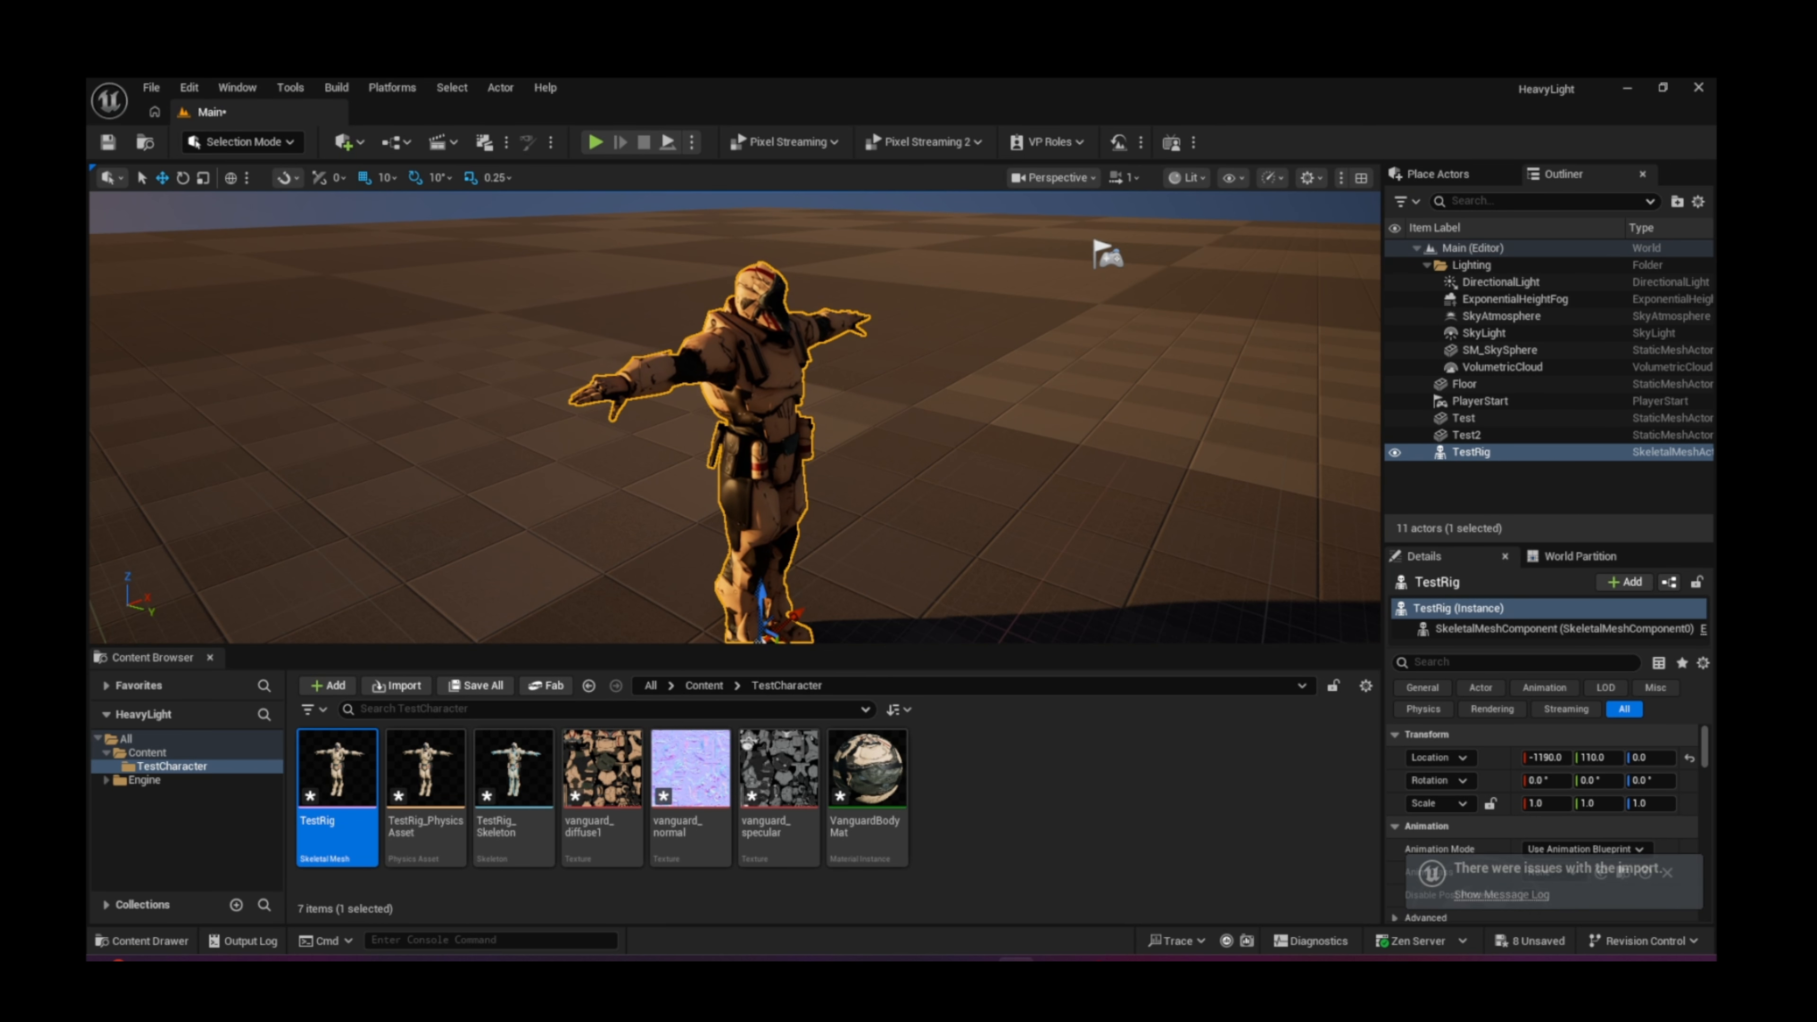
key("Delete")
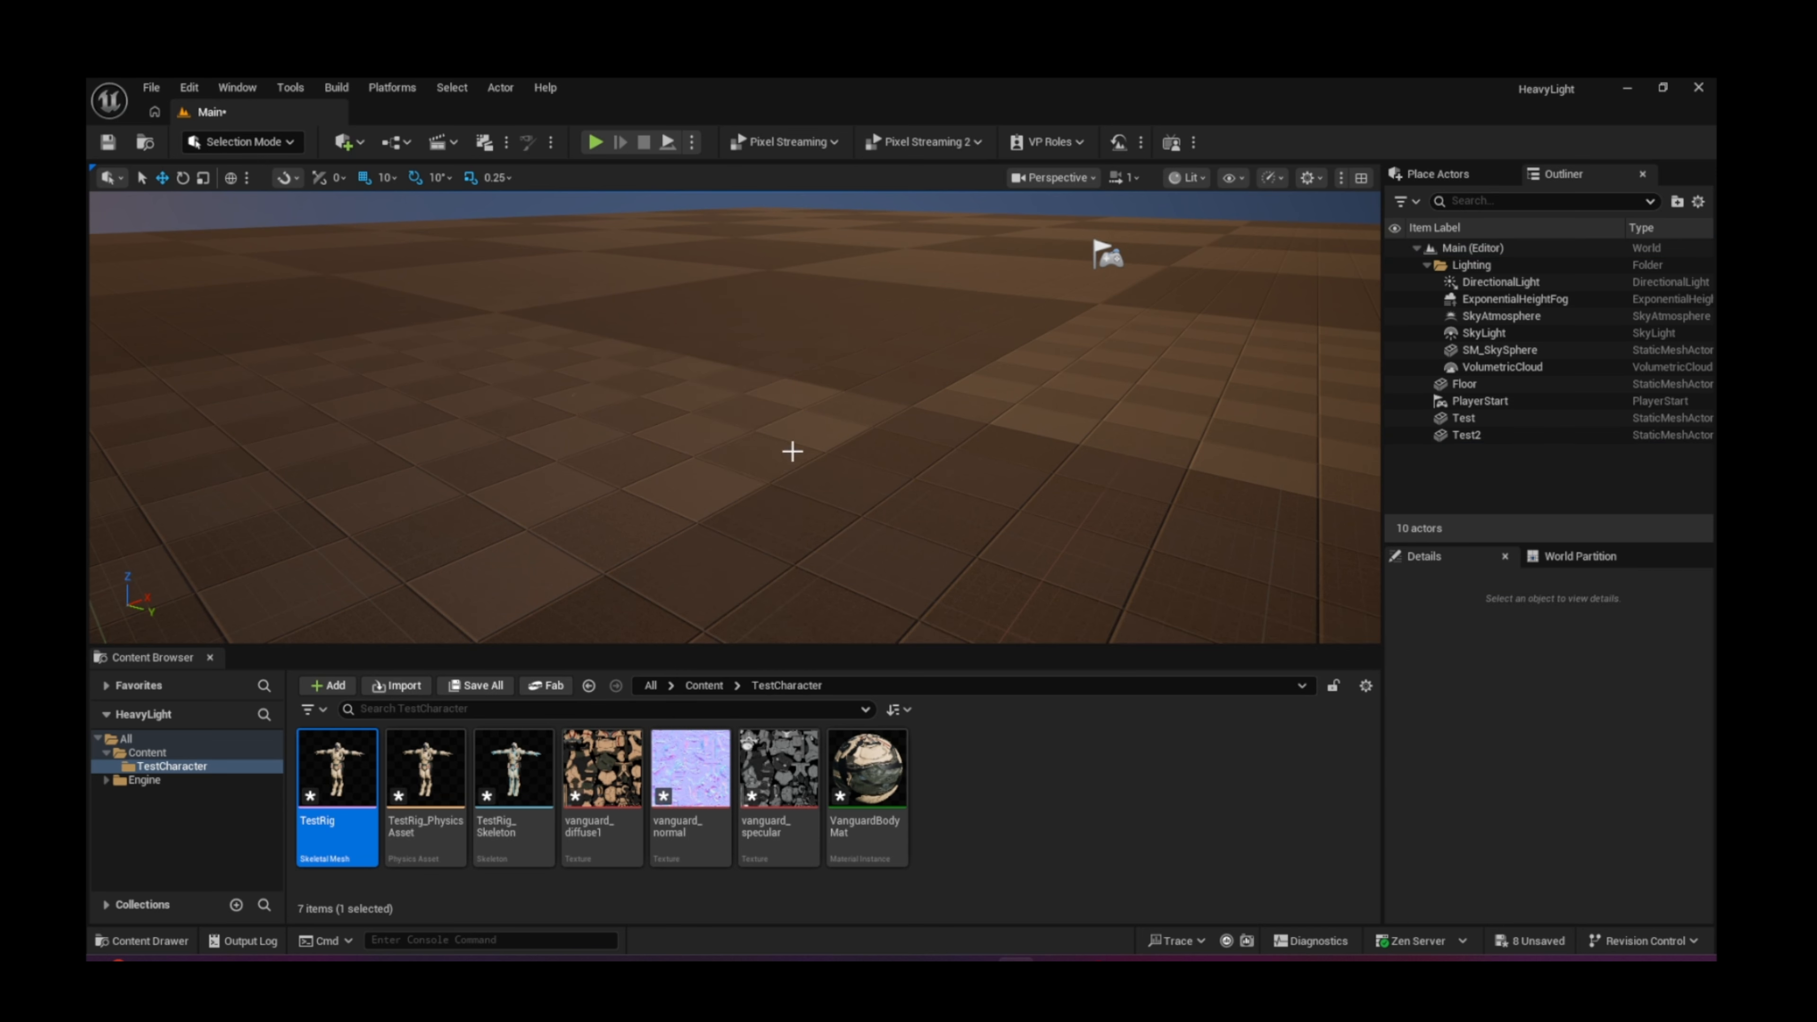
Step: Add the Third Person Blueprint content pack to the project
left_click(329, 685)
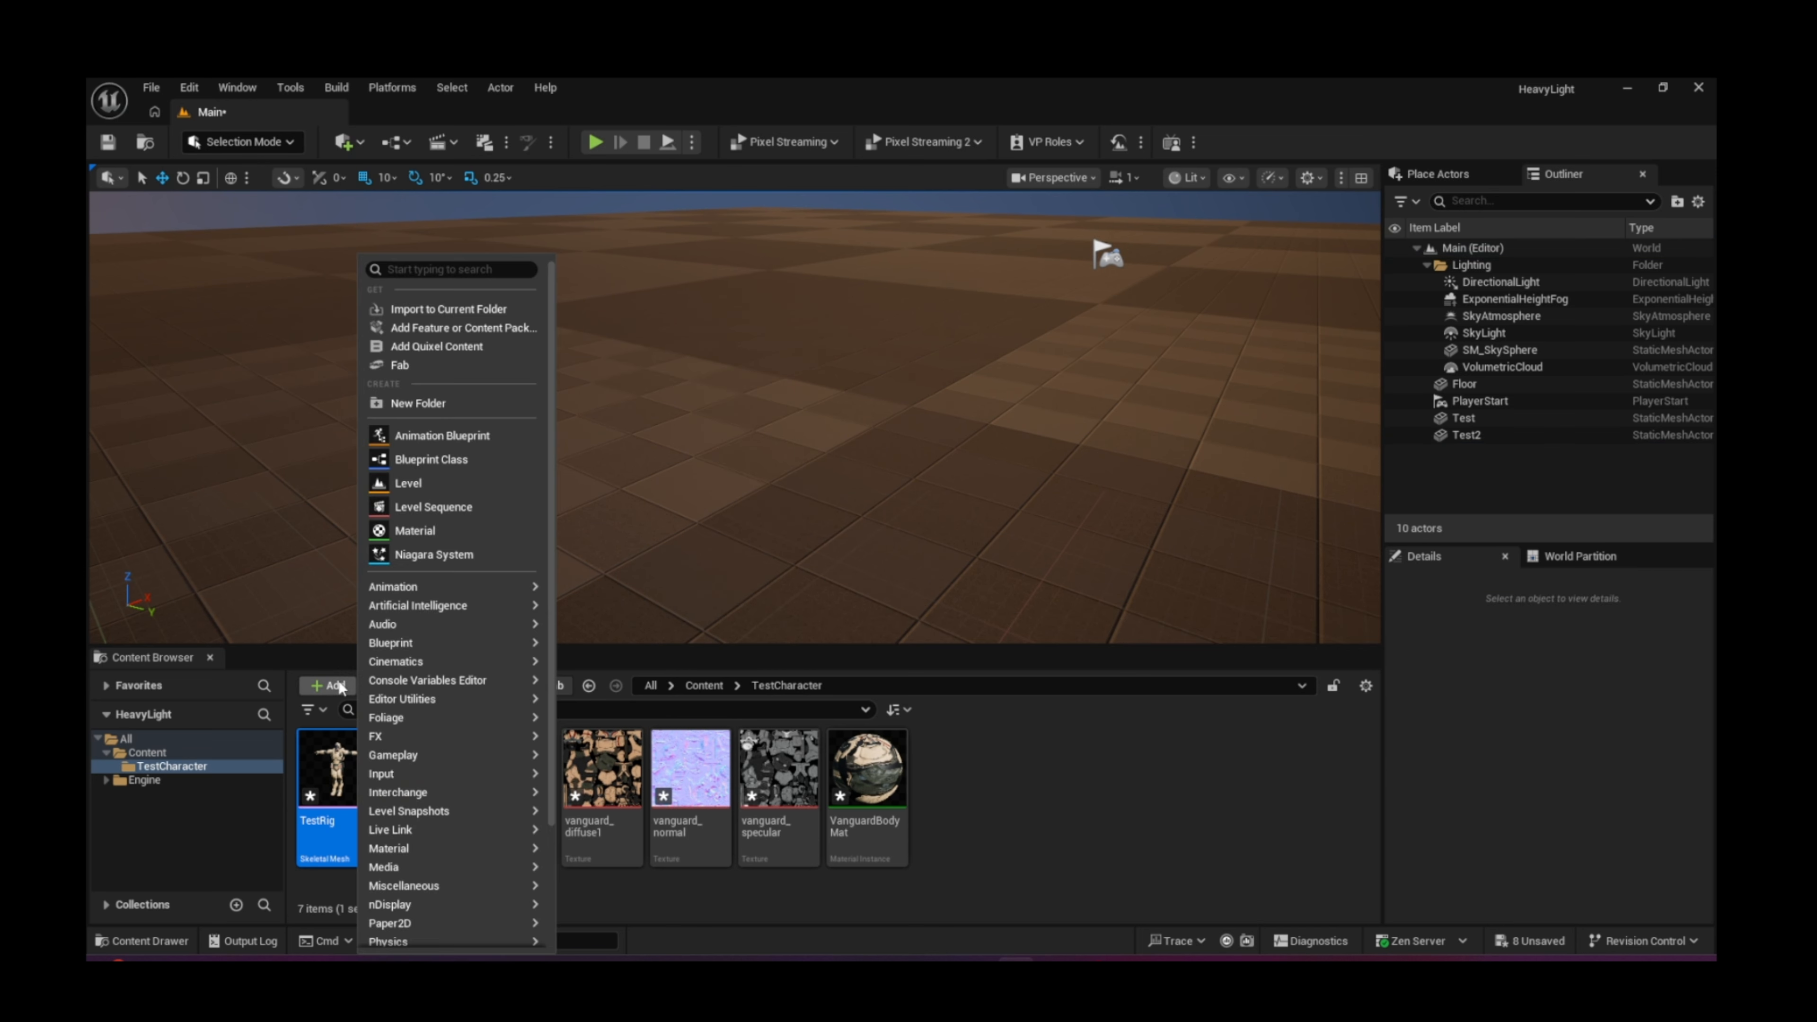
left_click(443, 327)
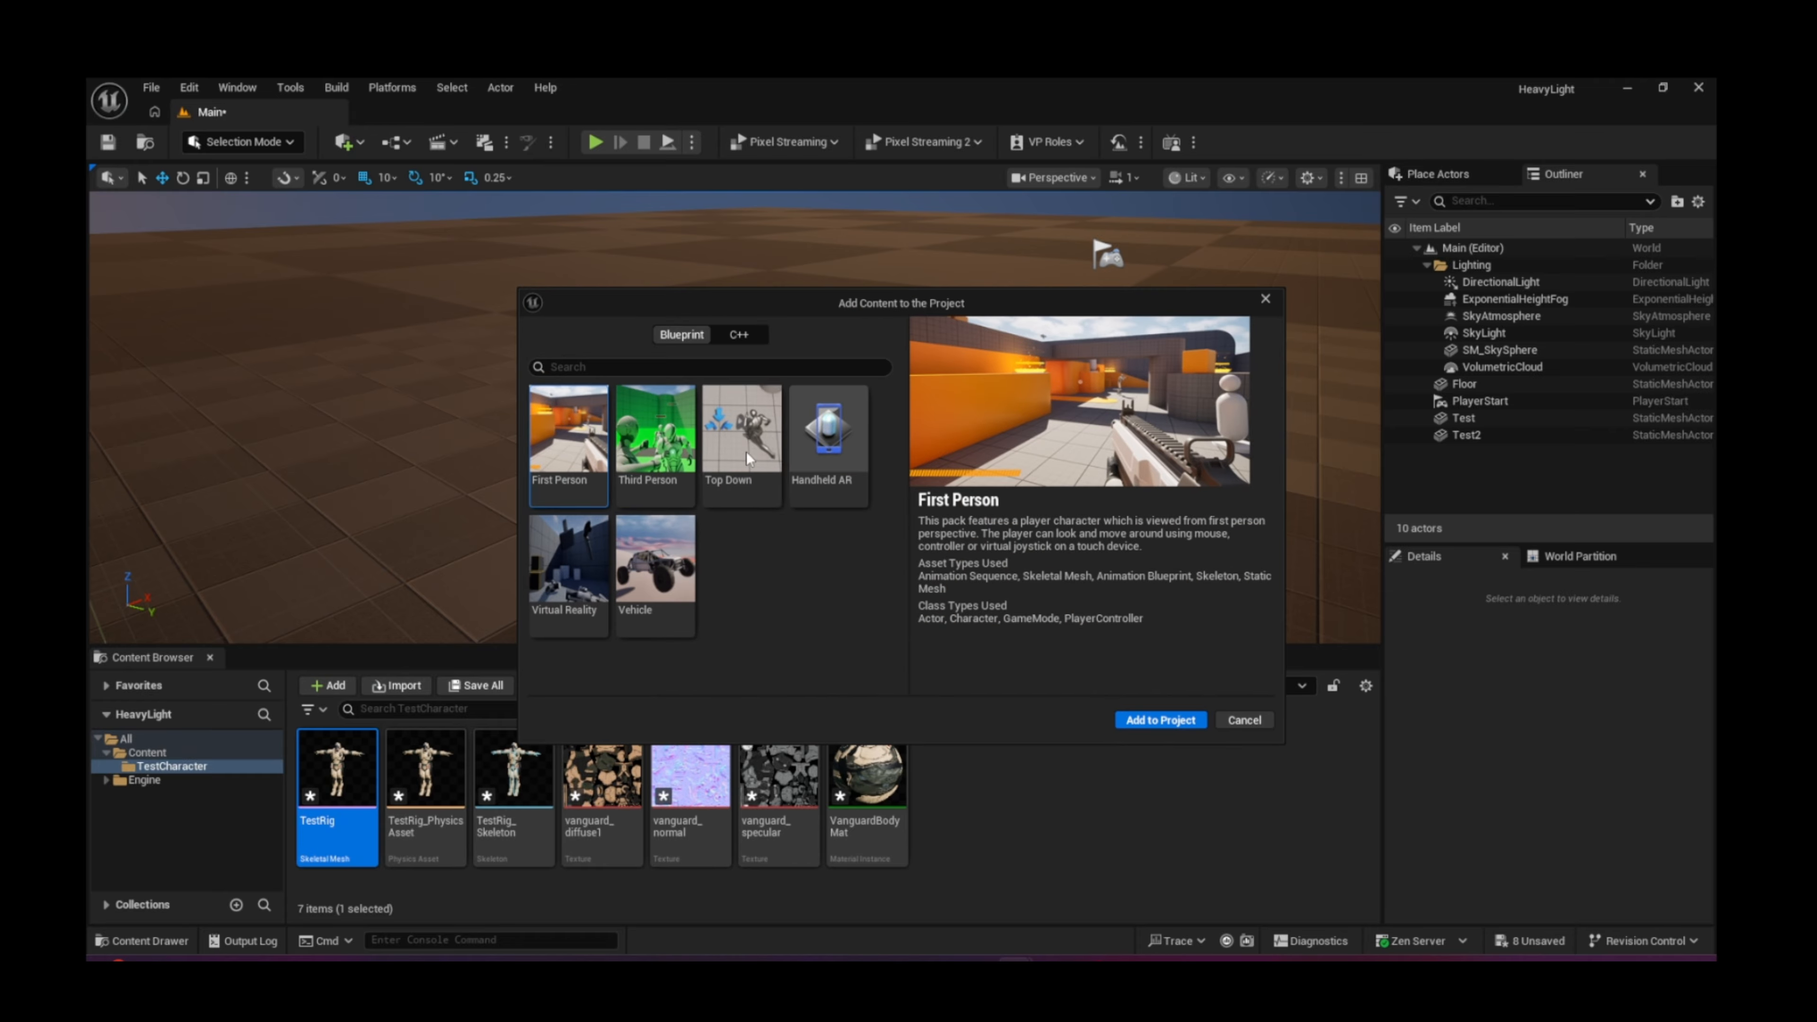
left_click(652, 463)
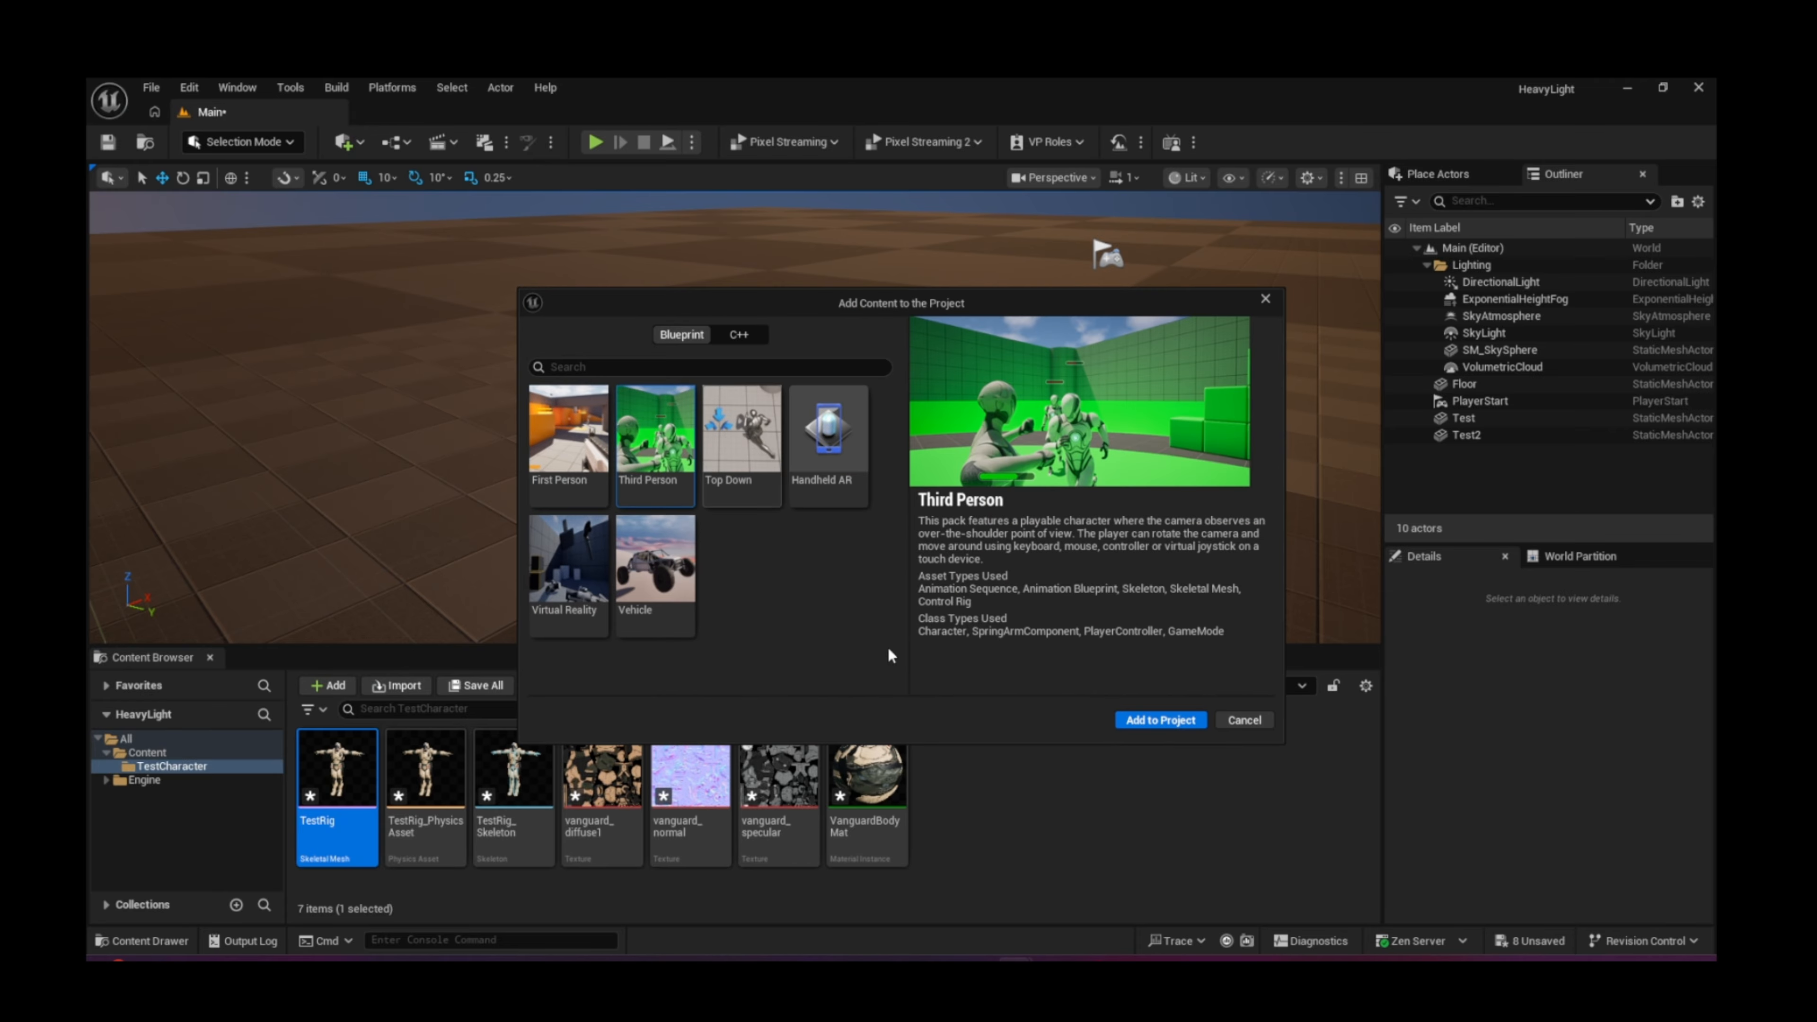
left_click(1155, 721)
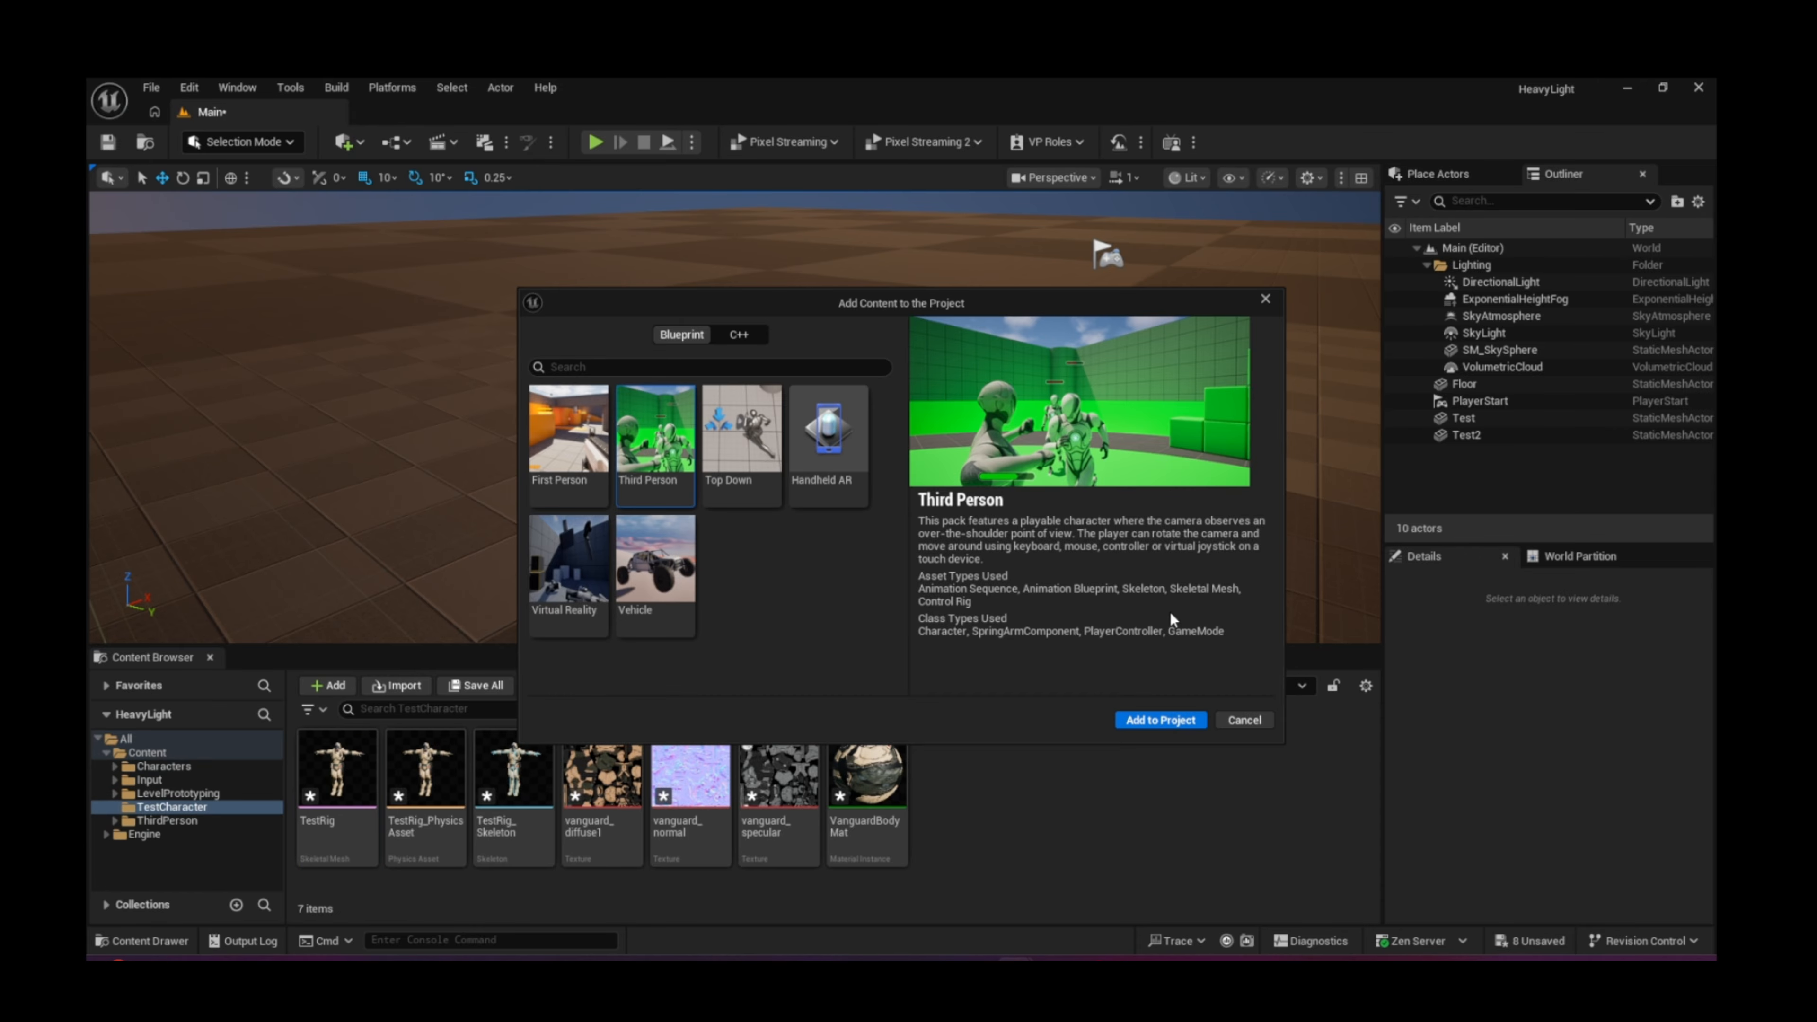
left_click(1264, 302)
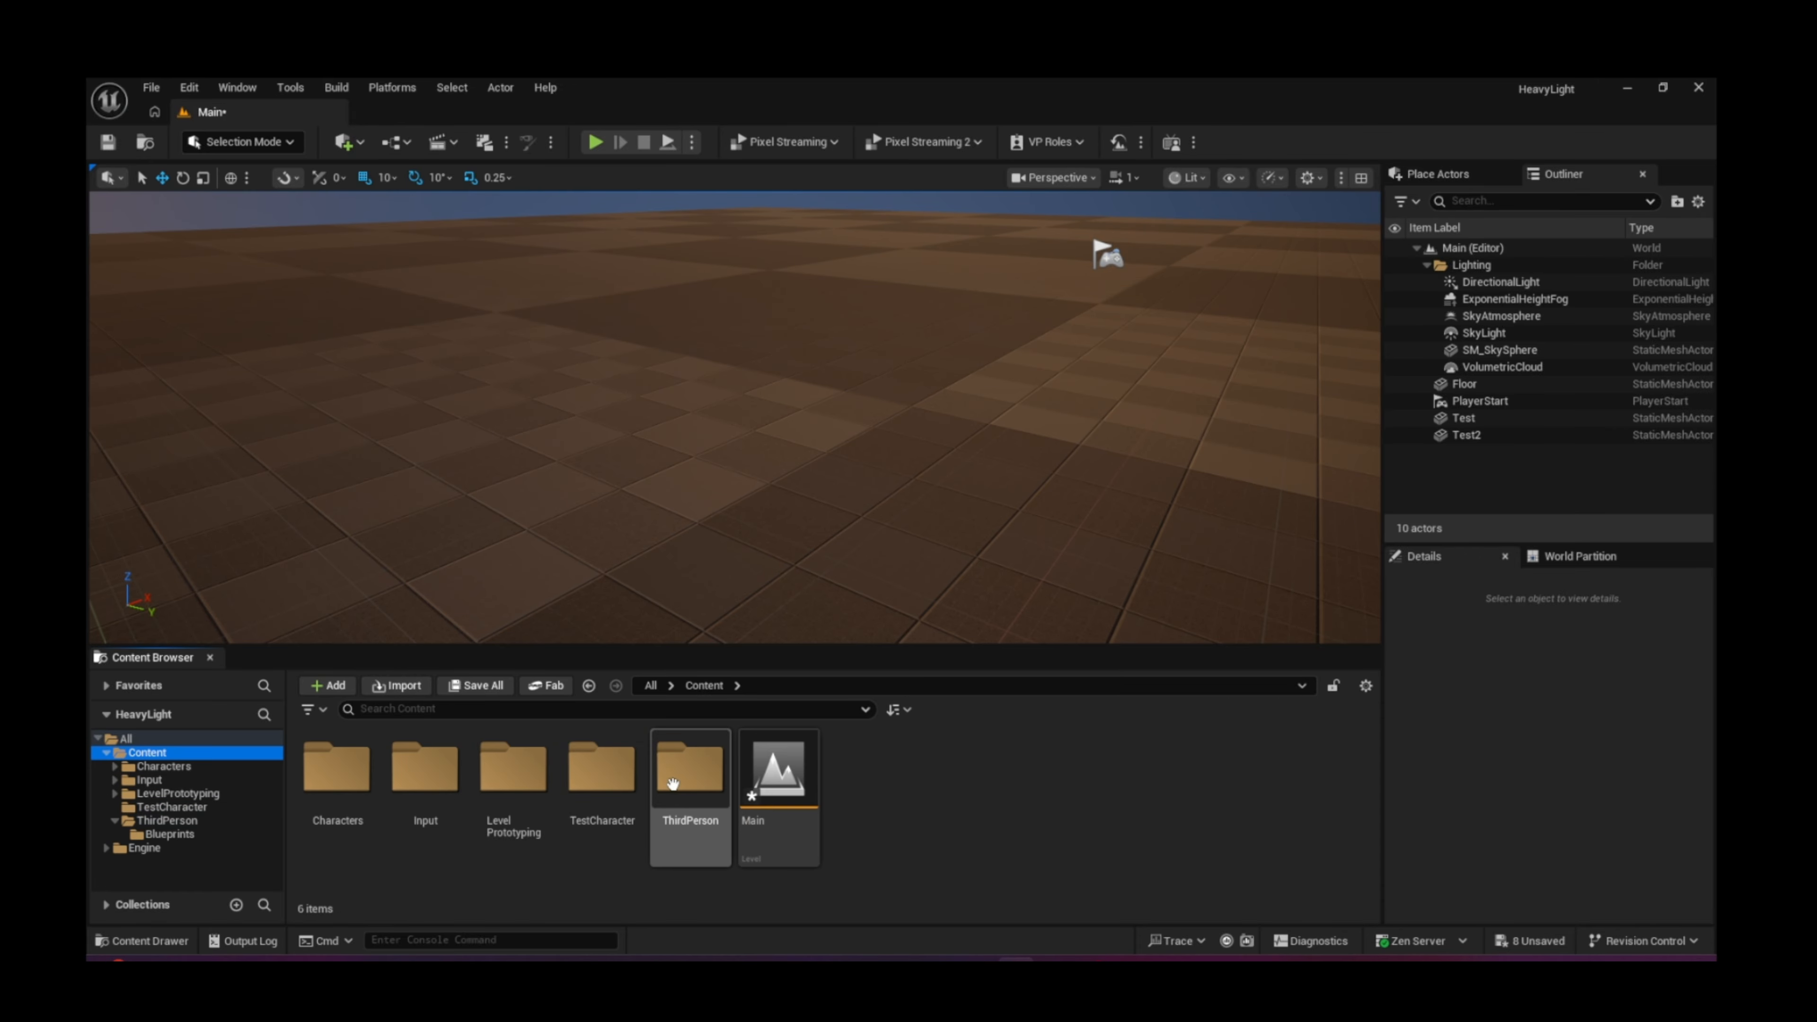
Step: Preview the MM_Death_Back_01 animation from the mannequin's Death animations folder and close its editor
double_click(337, 777)
double_click(337, 780)
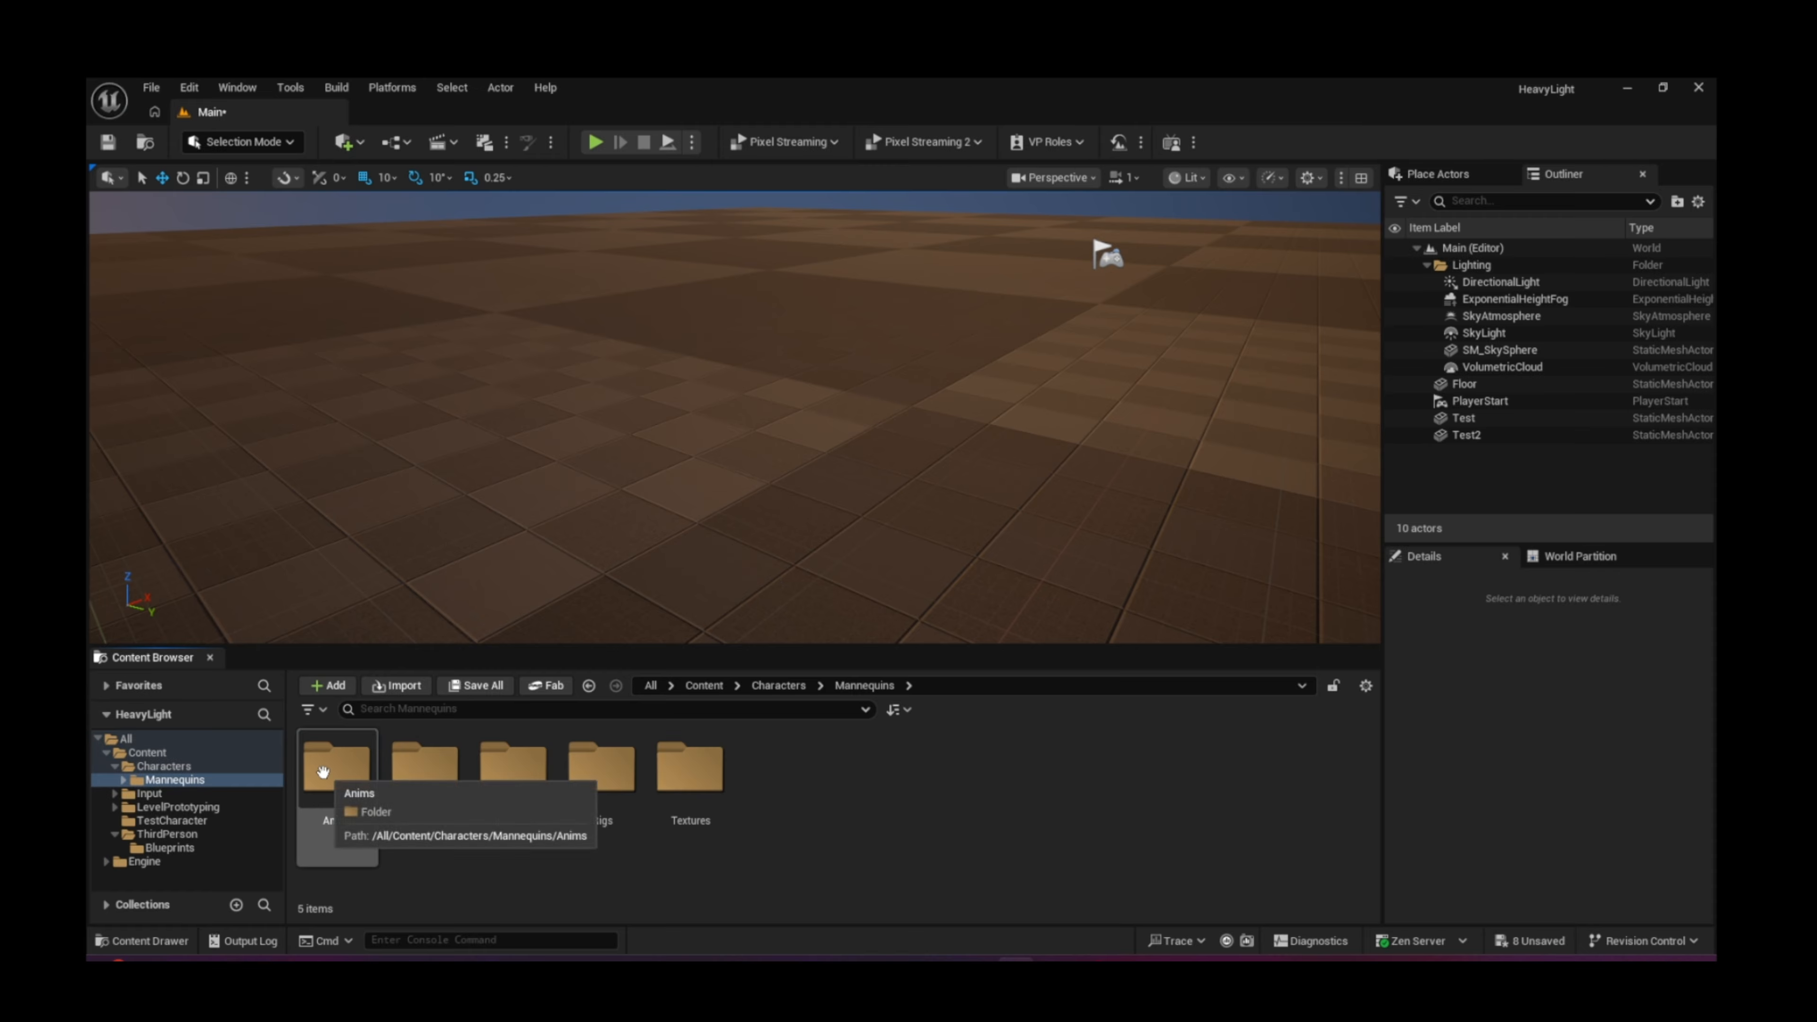
double_click(347, 778)
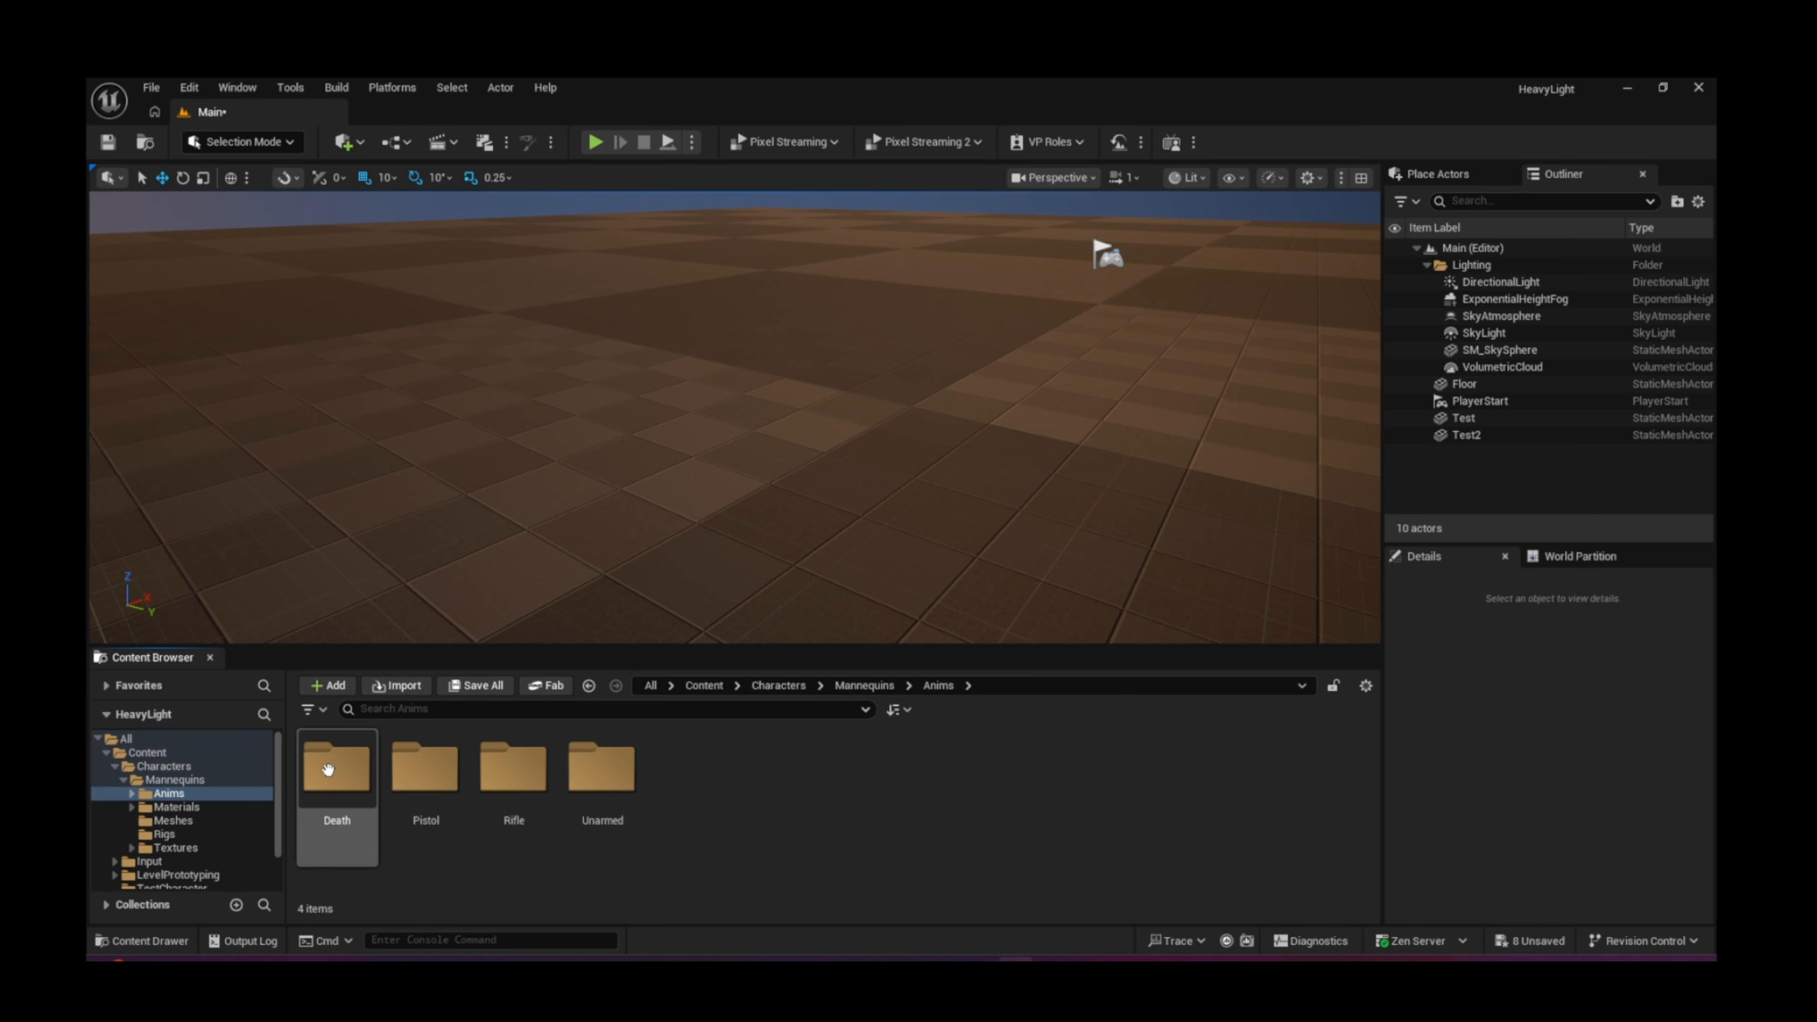
double_click(349, 778)
double_click(351, 775)
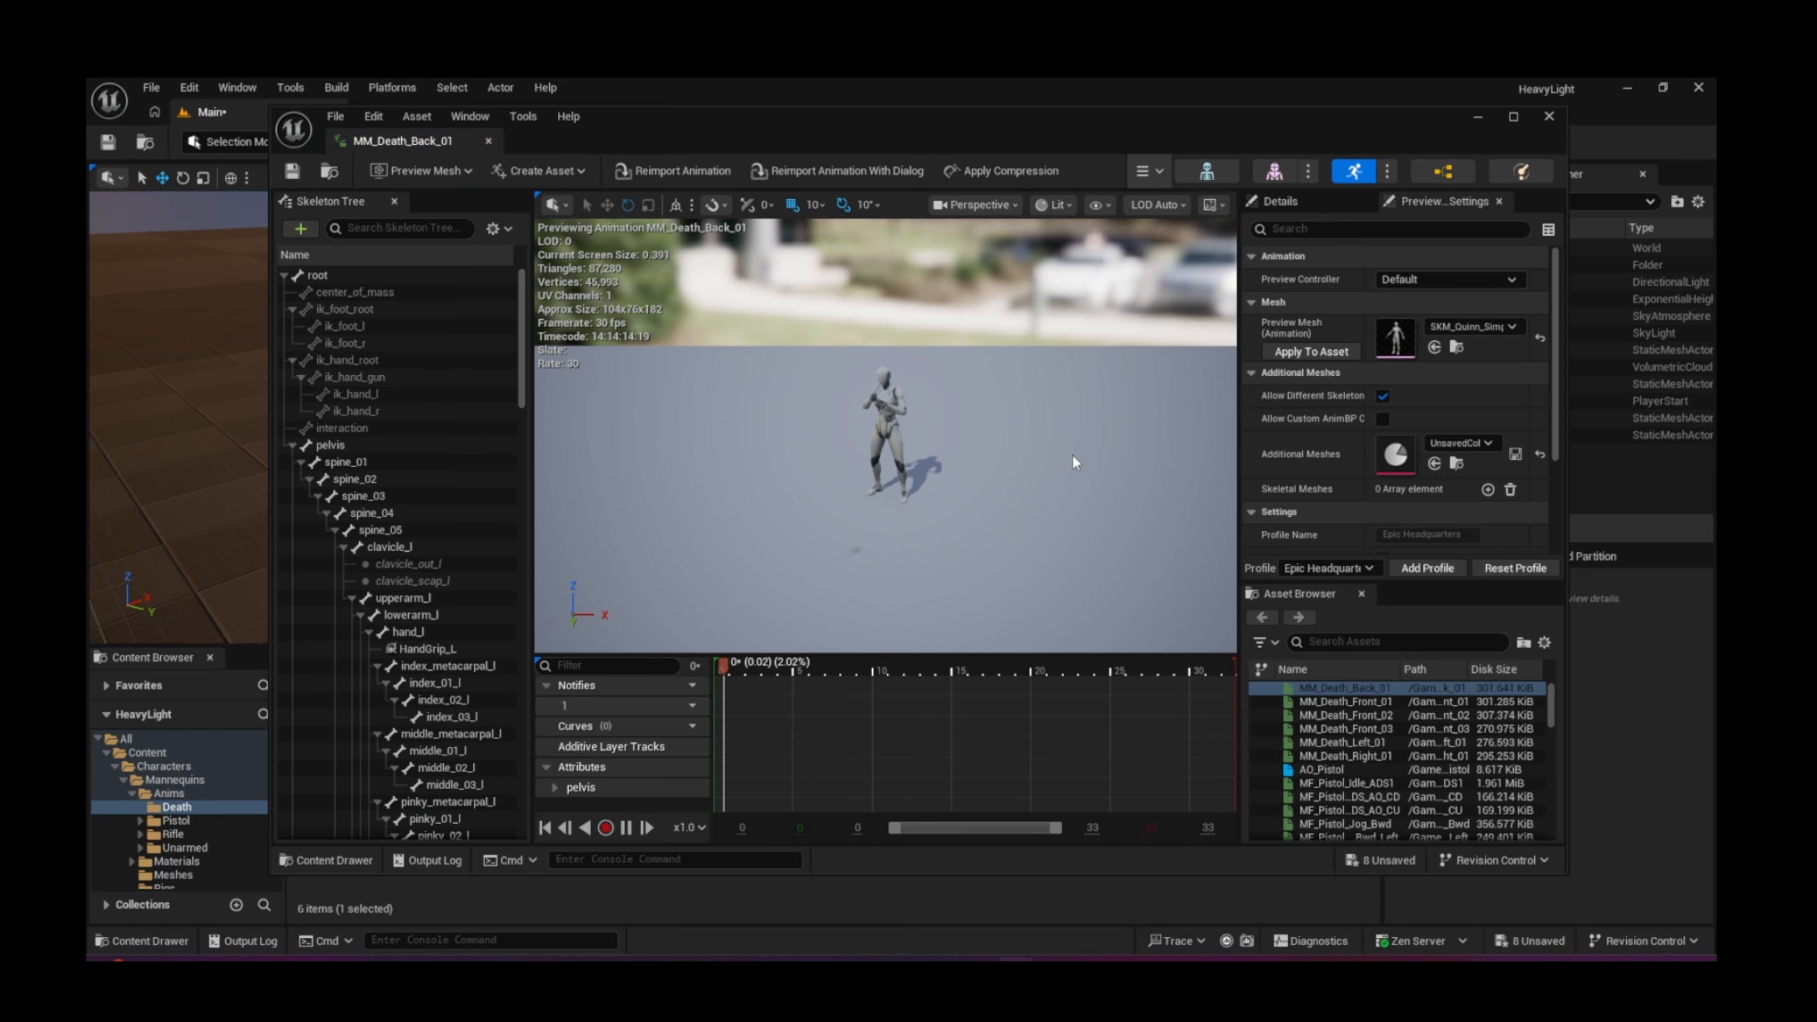
left_click(1543, 118)
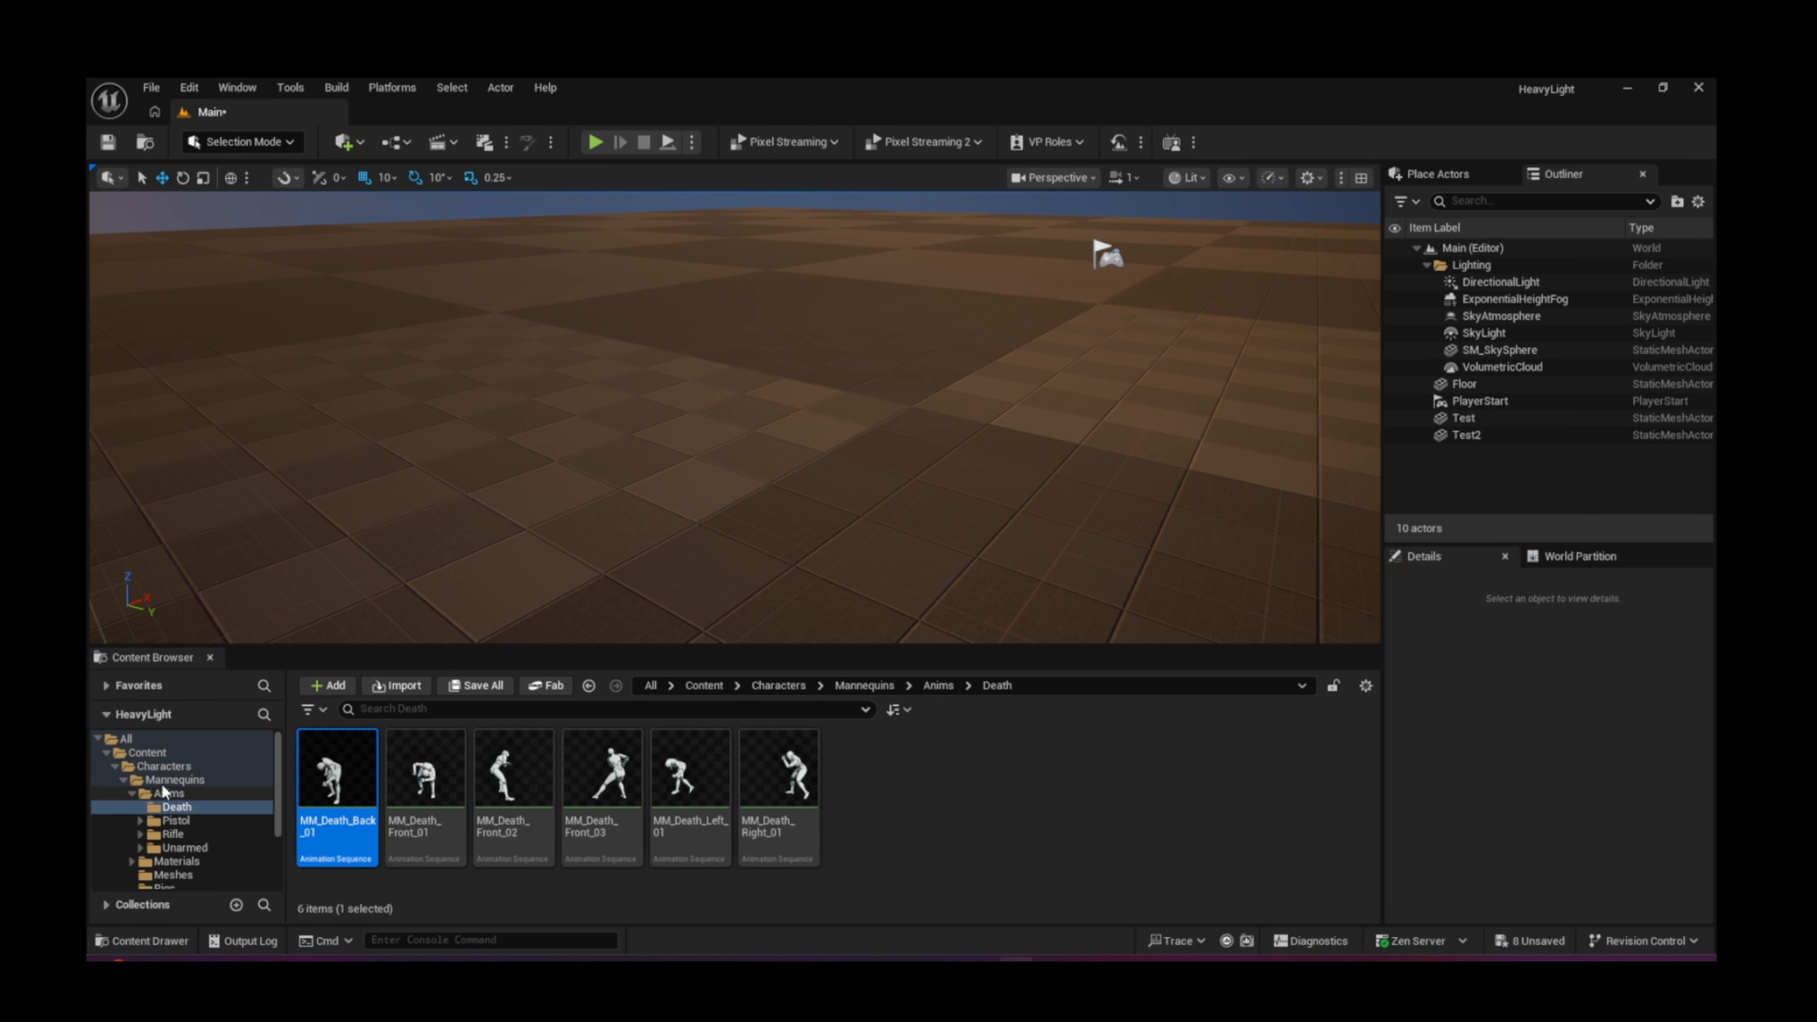
Step: In the TestCharacter folder, rename the TestRig skeletal mesh as SKM_TestRig and its skeleton as SK_TestRig
left_click(160, 768)
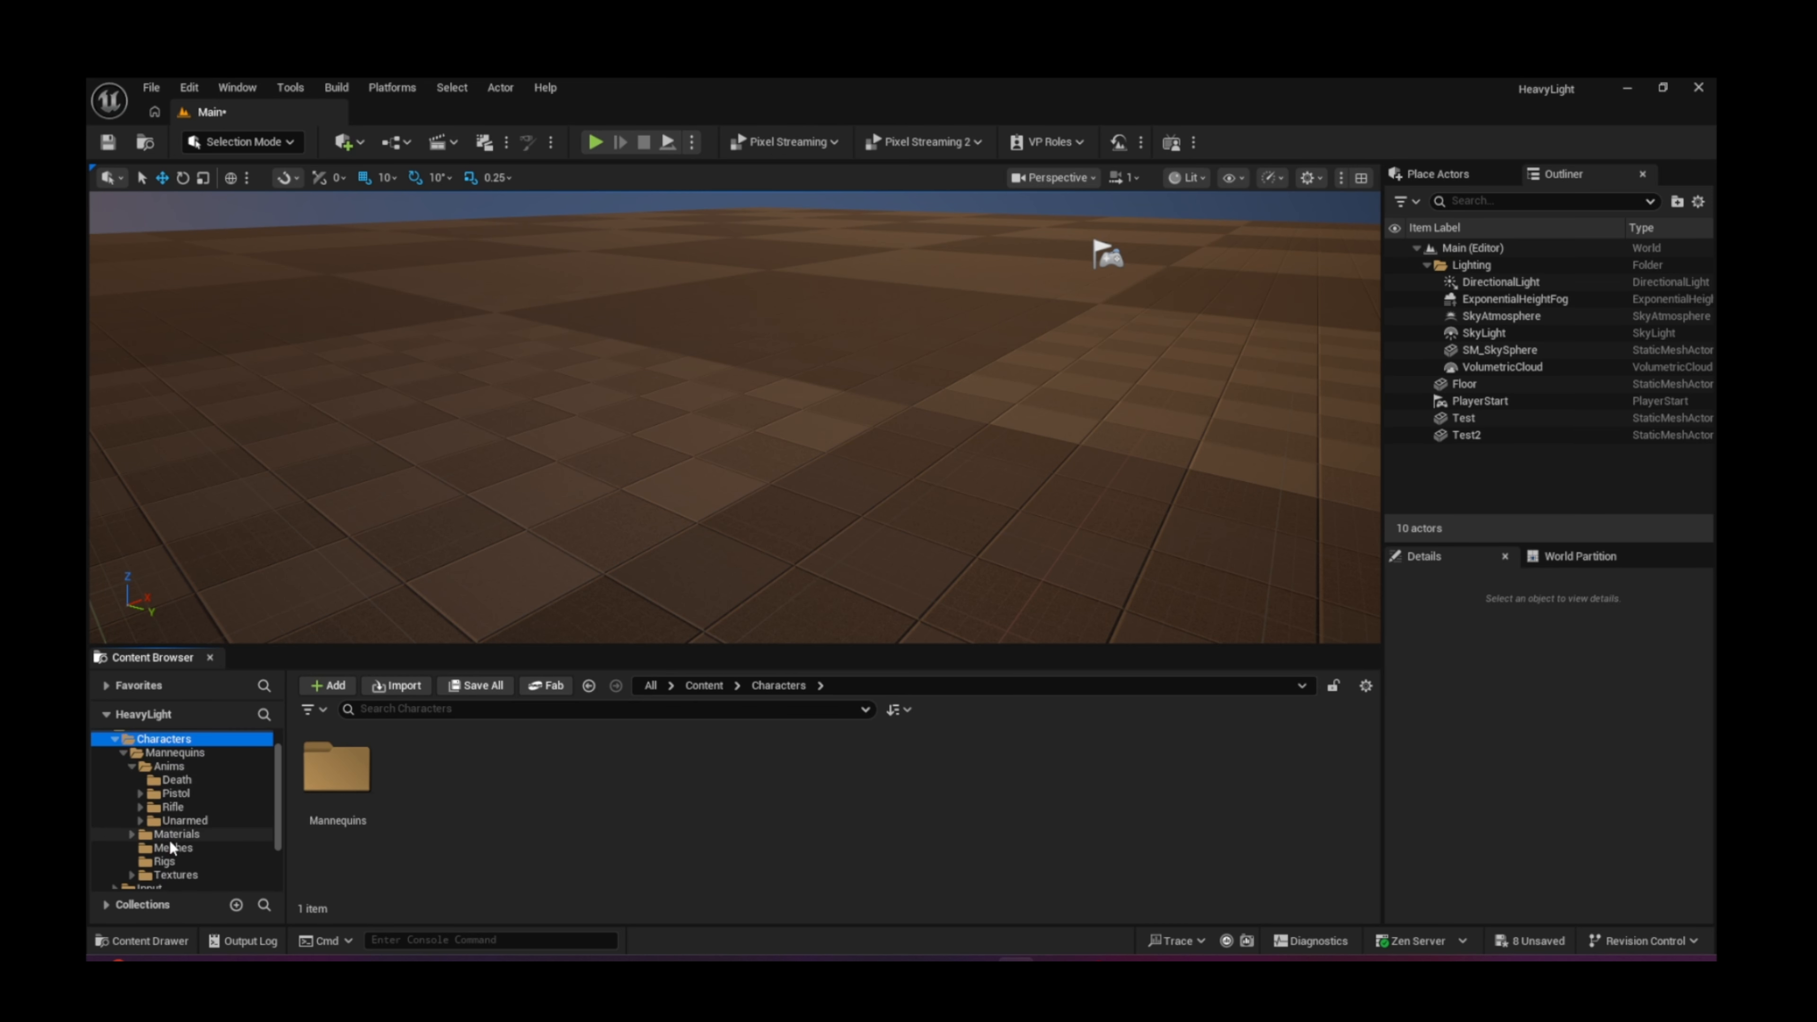
scroll(169, 834, "down", 2)
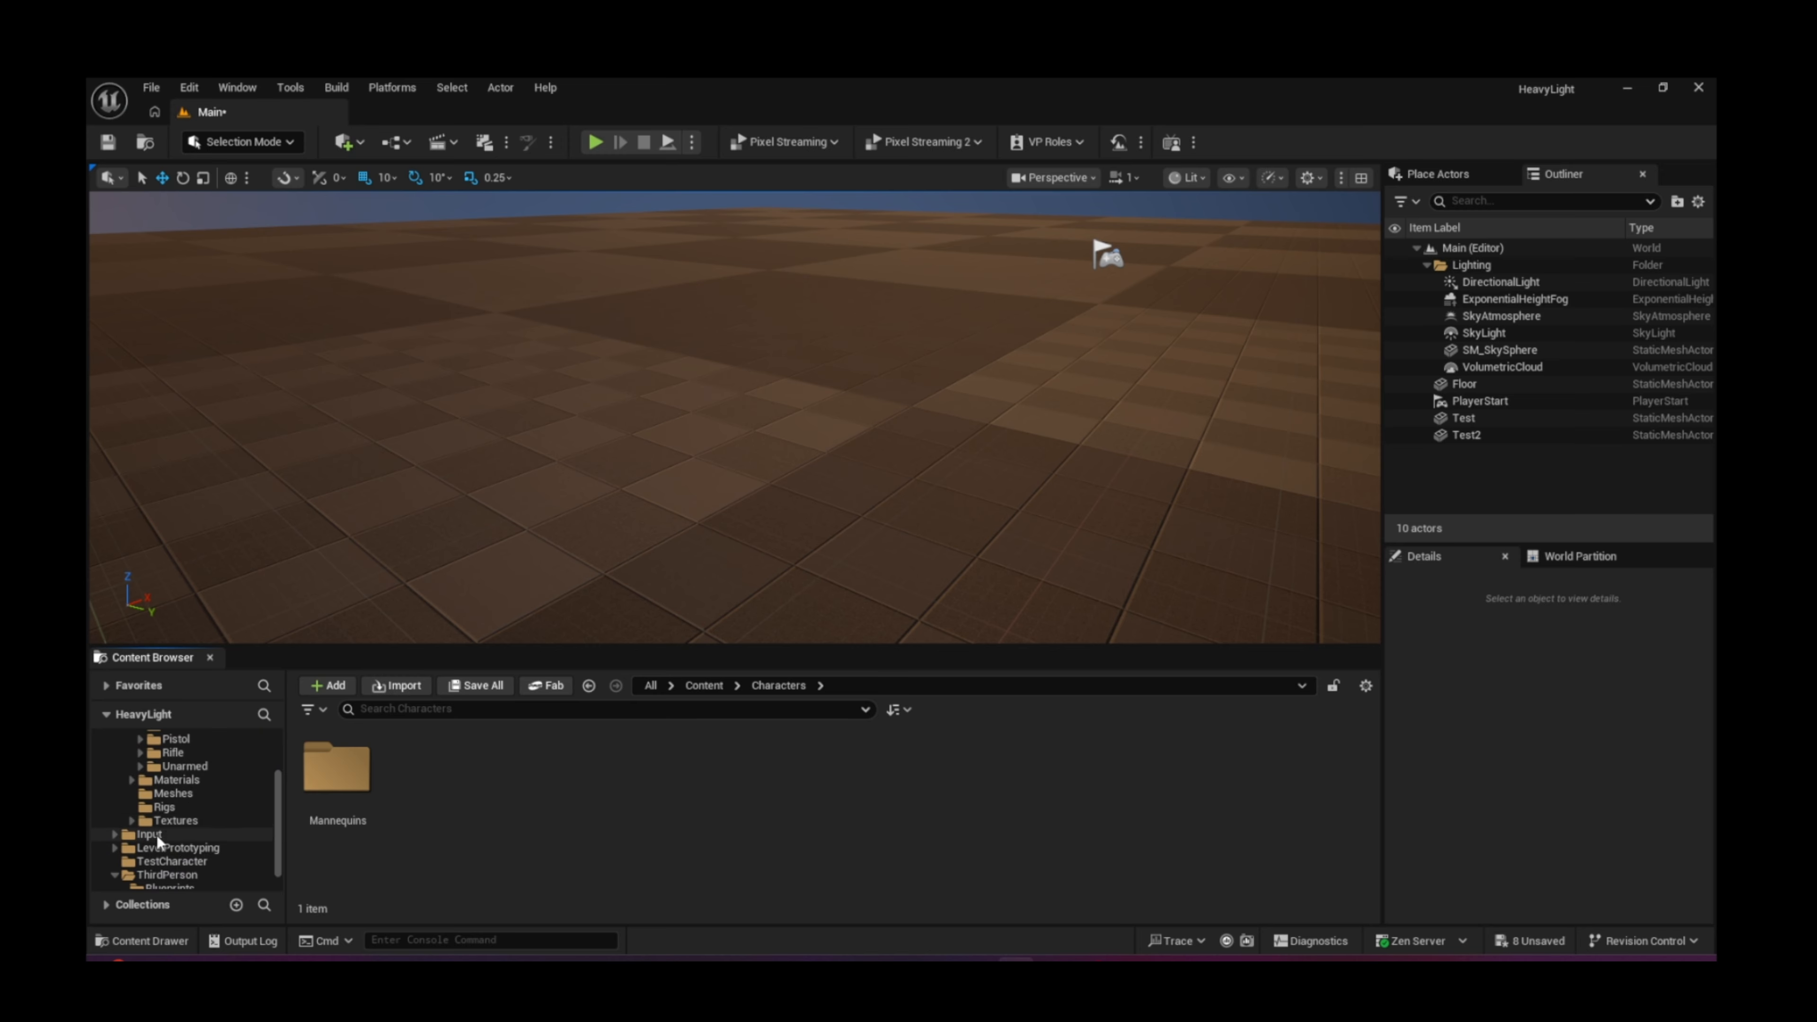
left_click(174, 862)
left_click(335, 845)
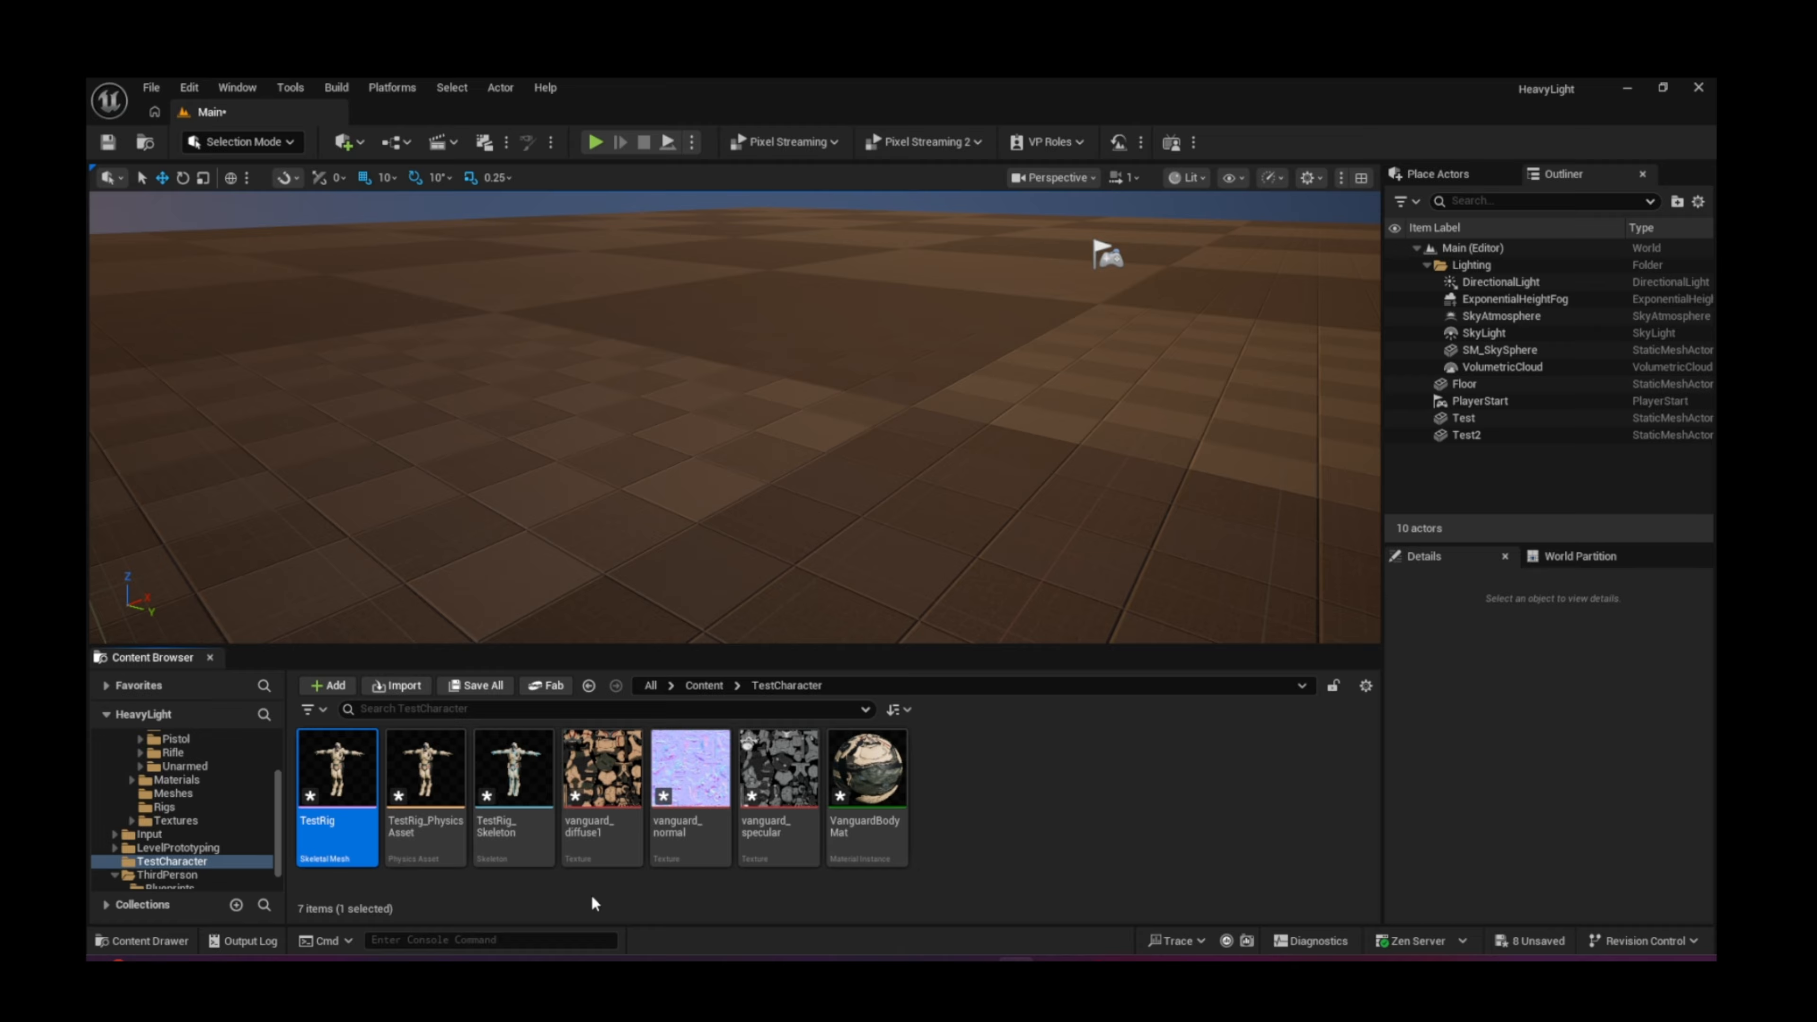
key("F2")
type("SKM_TestRig")
key("Return")
left_click(507, 787)
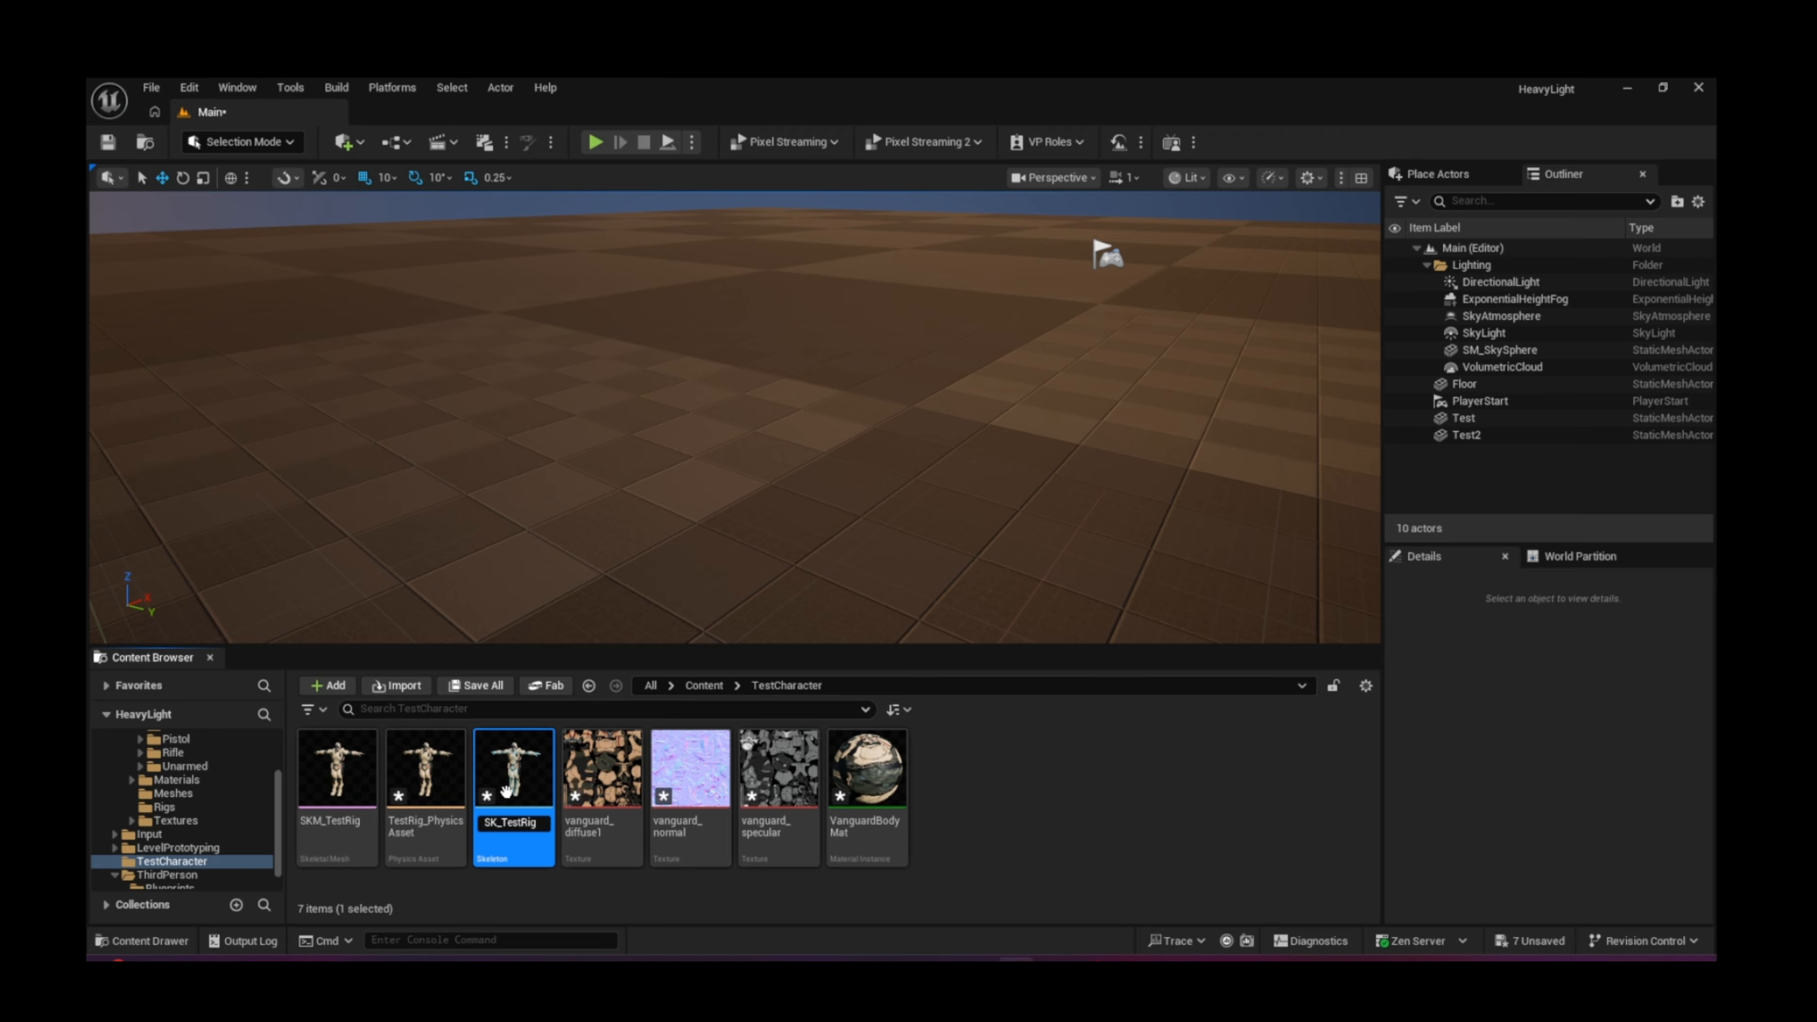
key("Return")
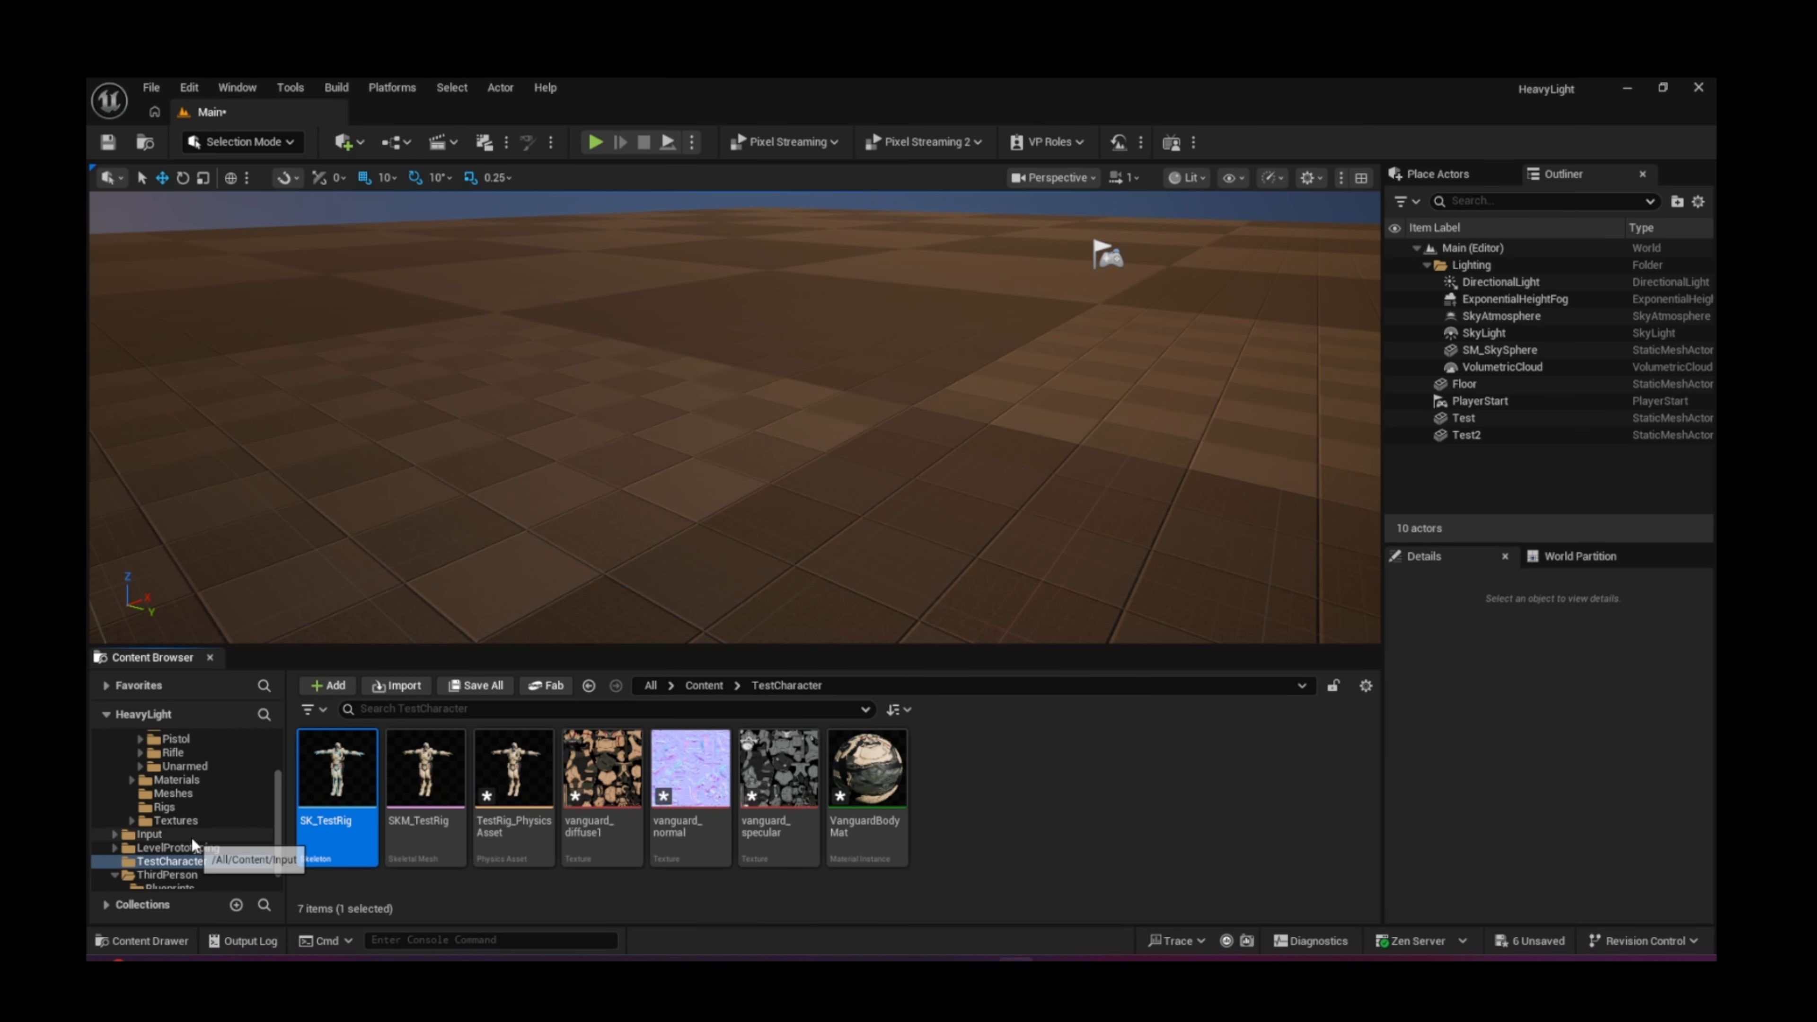
Step: Preview the MM_Pistol_DryFire animation from the mannequin's Pistol animations folder and close its editor
scroll(212, 809, "up", 3)
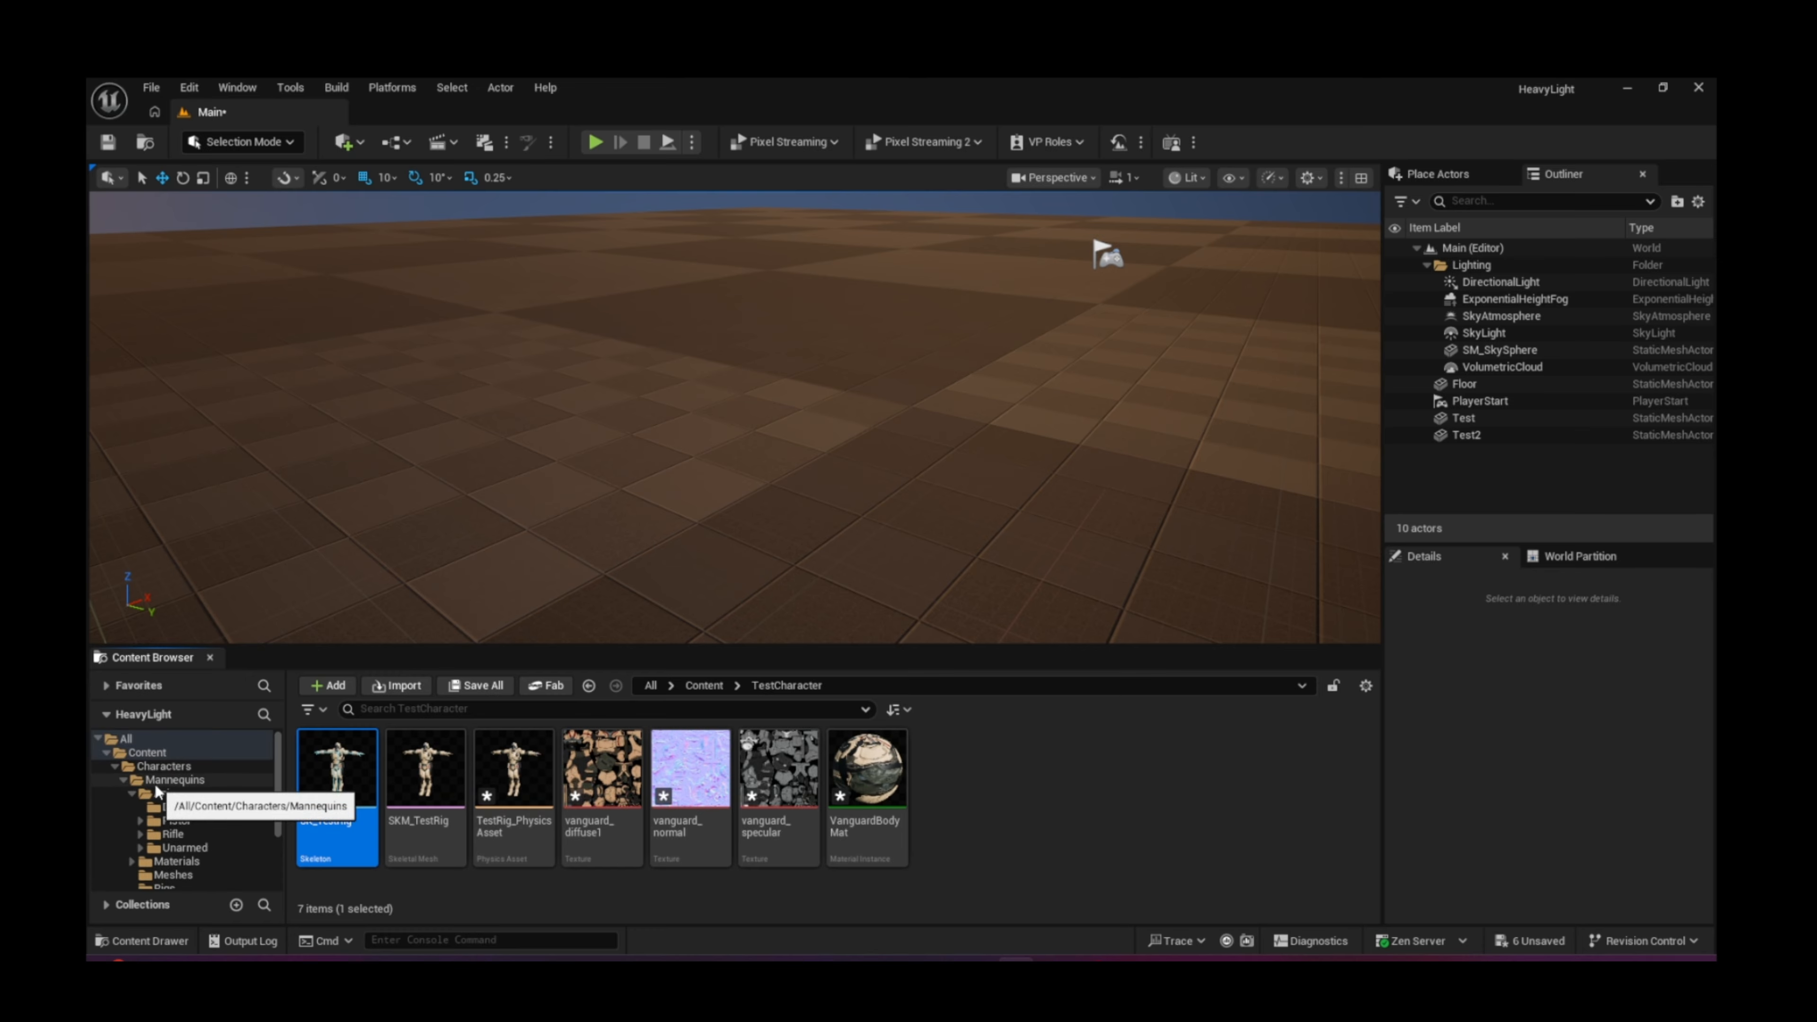
left_click(179, 806)
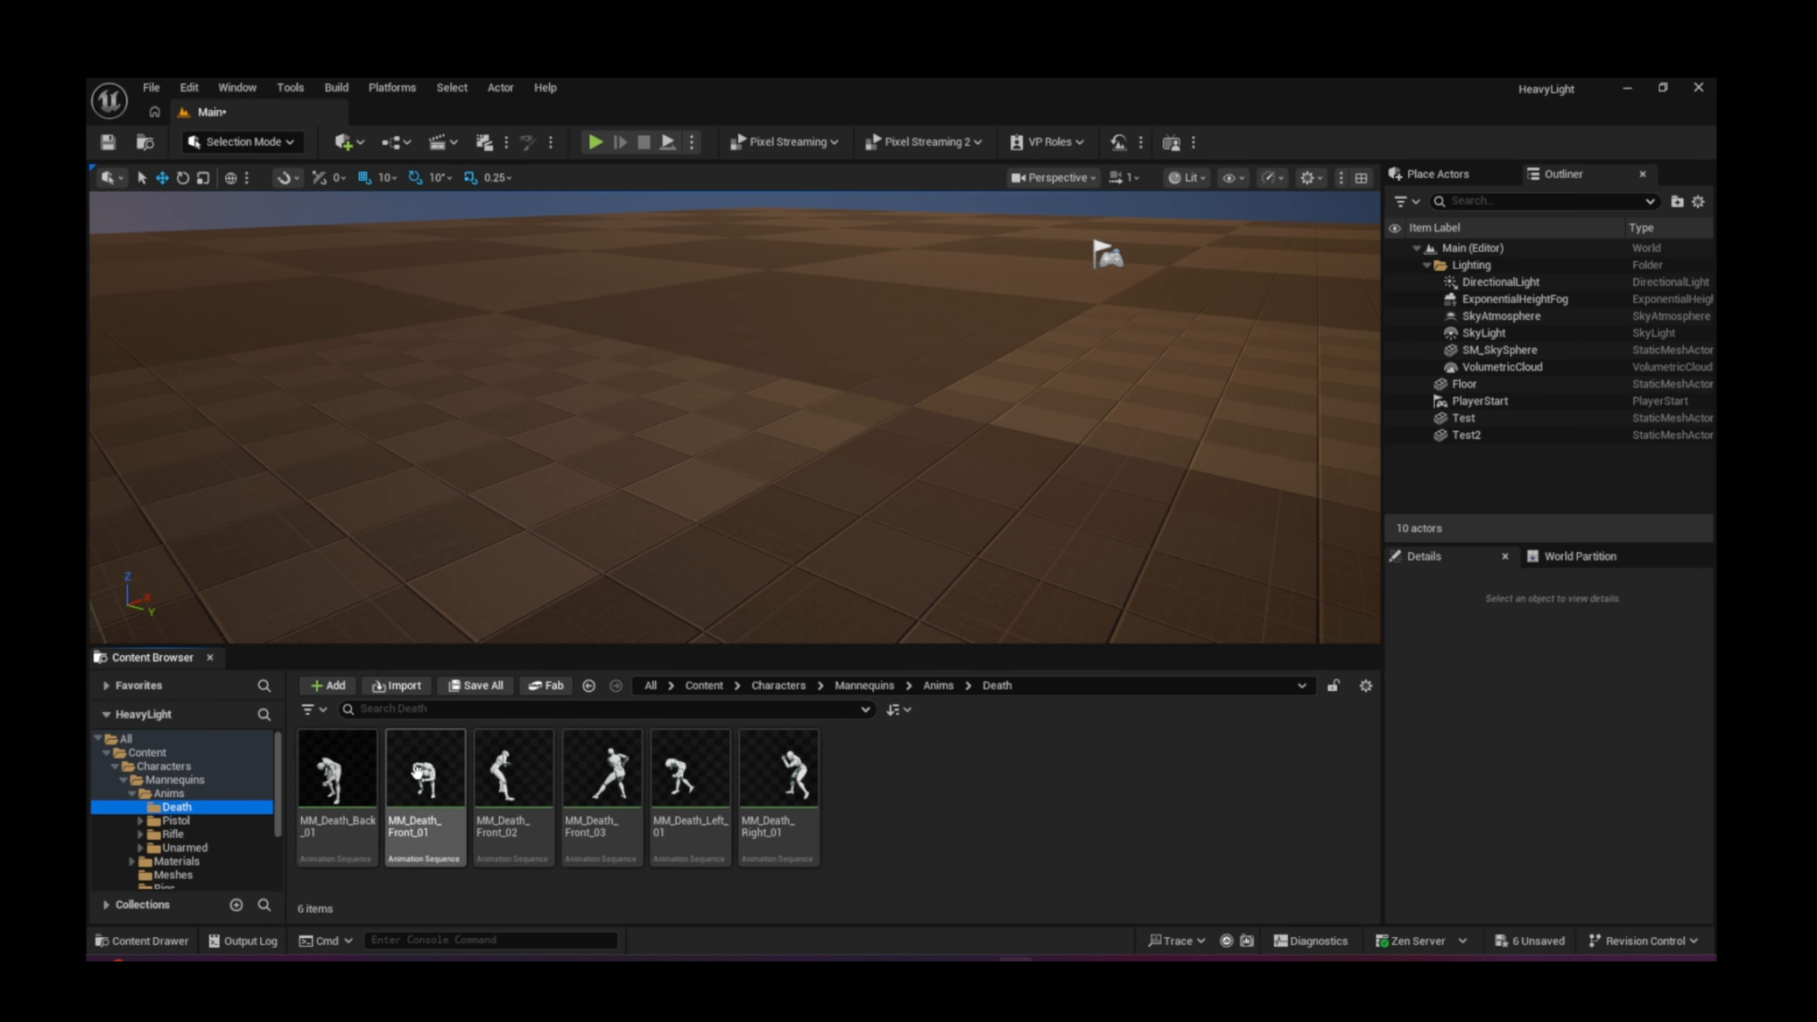
left_click(172, 821)
left_click(778, 773)
double_click(814, 757)
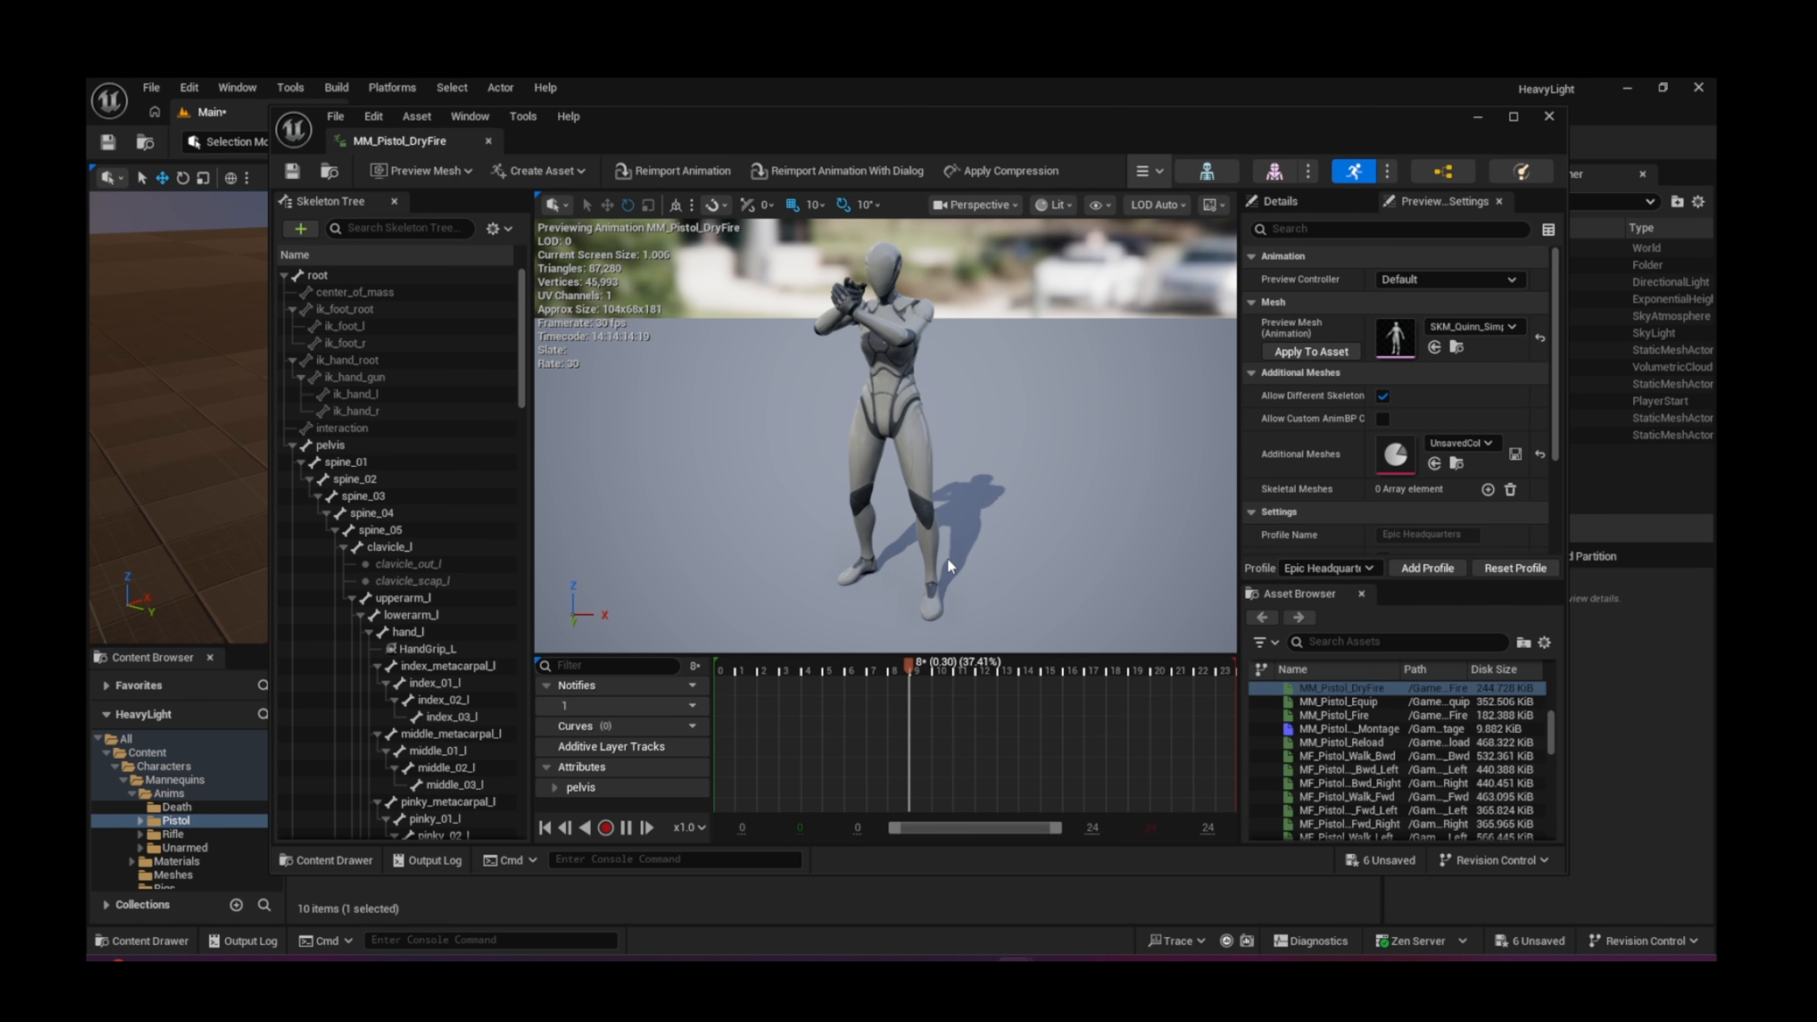
left_click(1548, 116)
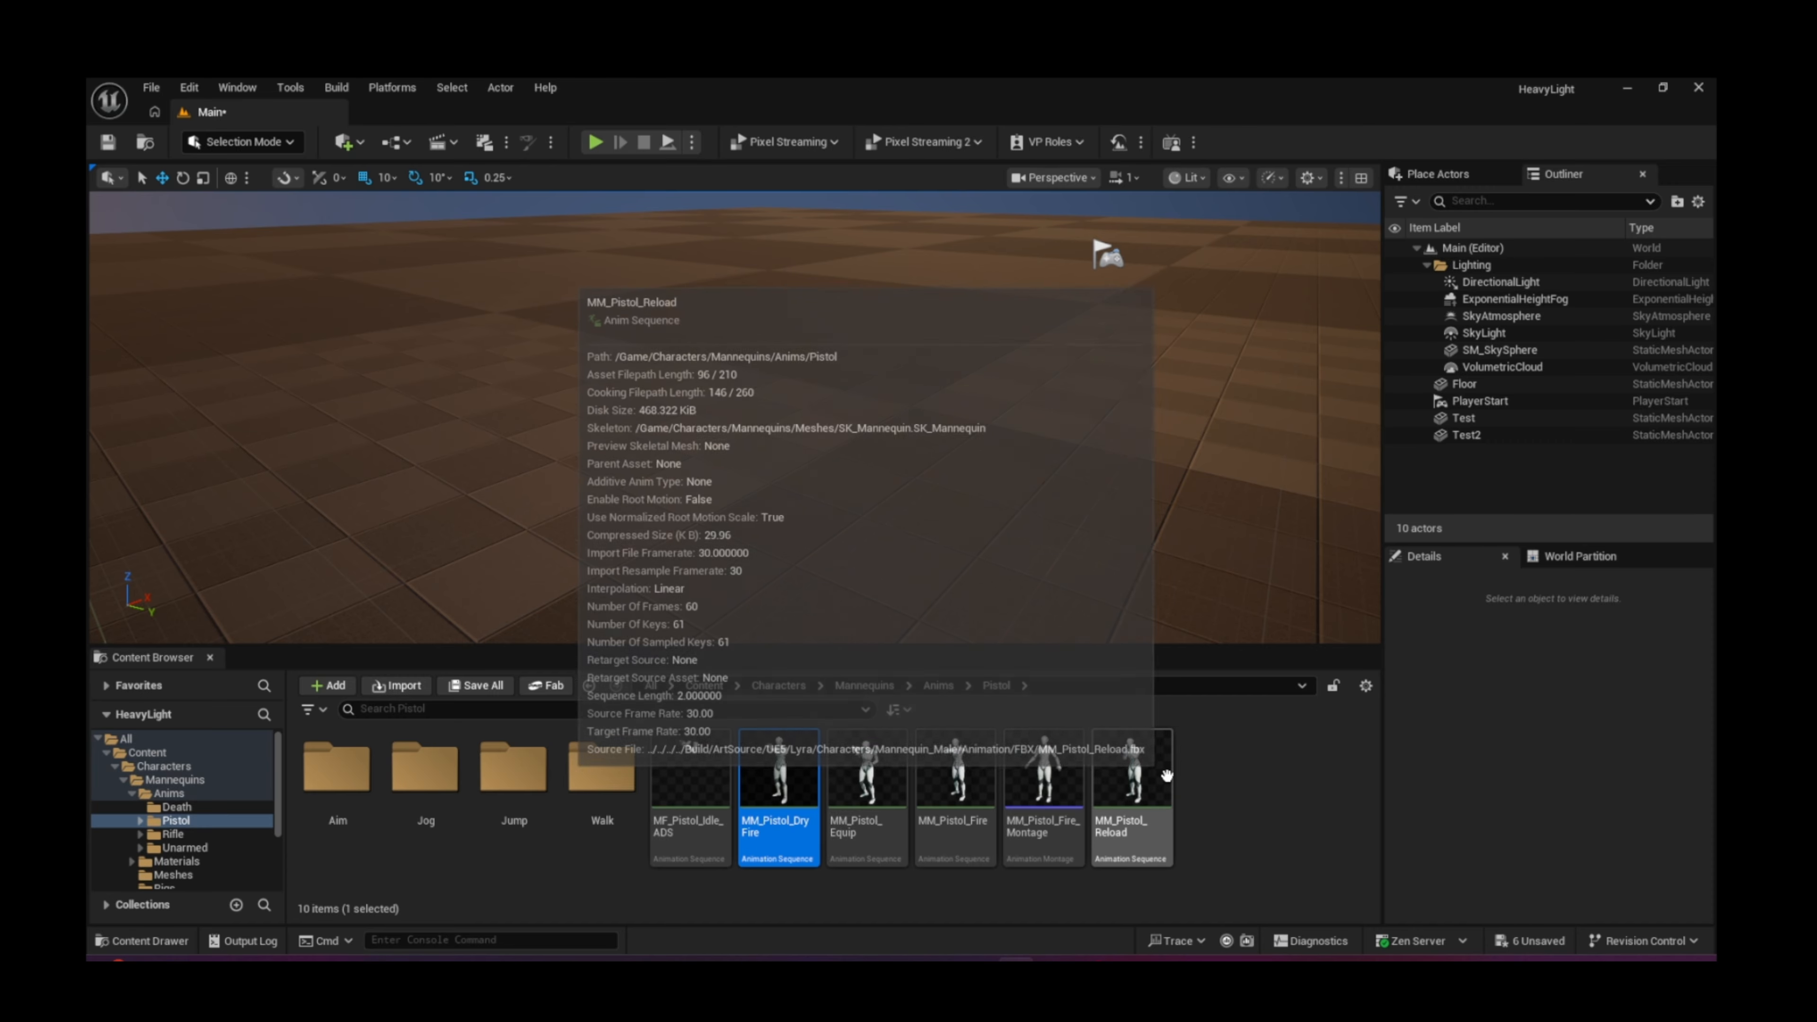
Step: Preview the MF_Pistol_Walk_Fwd_Right and MF_Pistol_Walk_Fwd_Left animations from the Pistol Walk folder
double_click(602, 769)
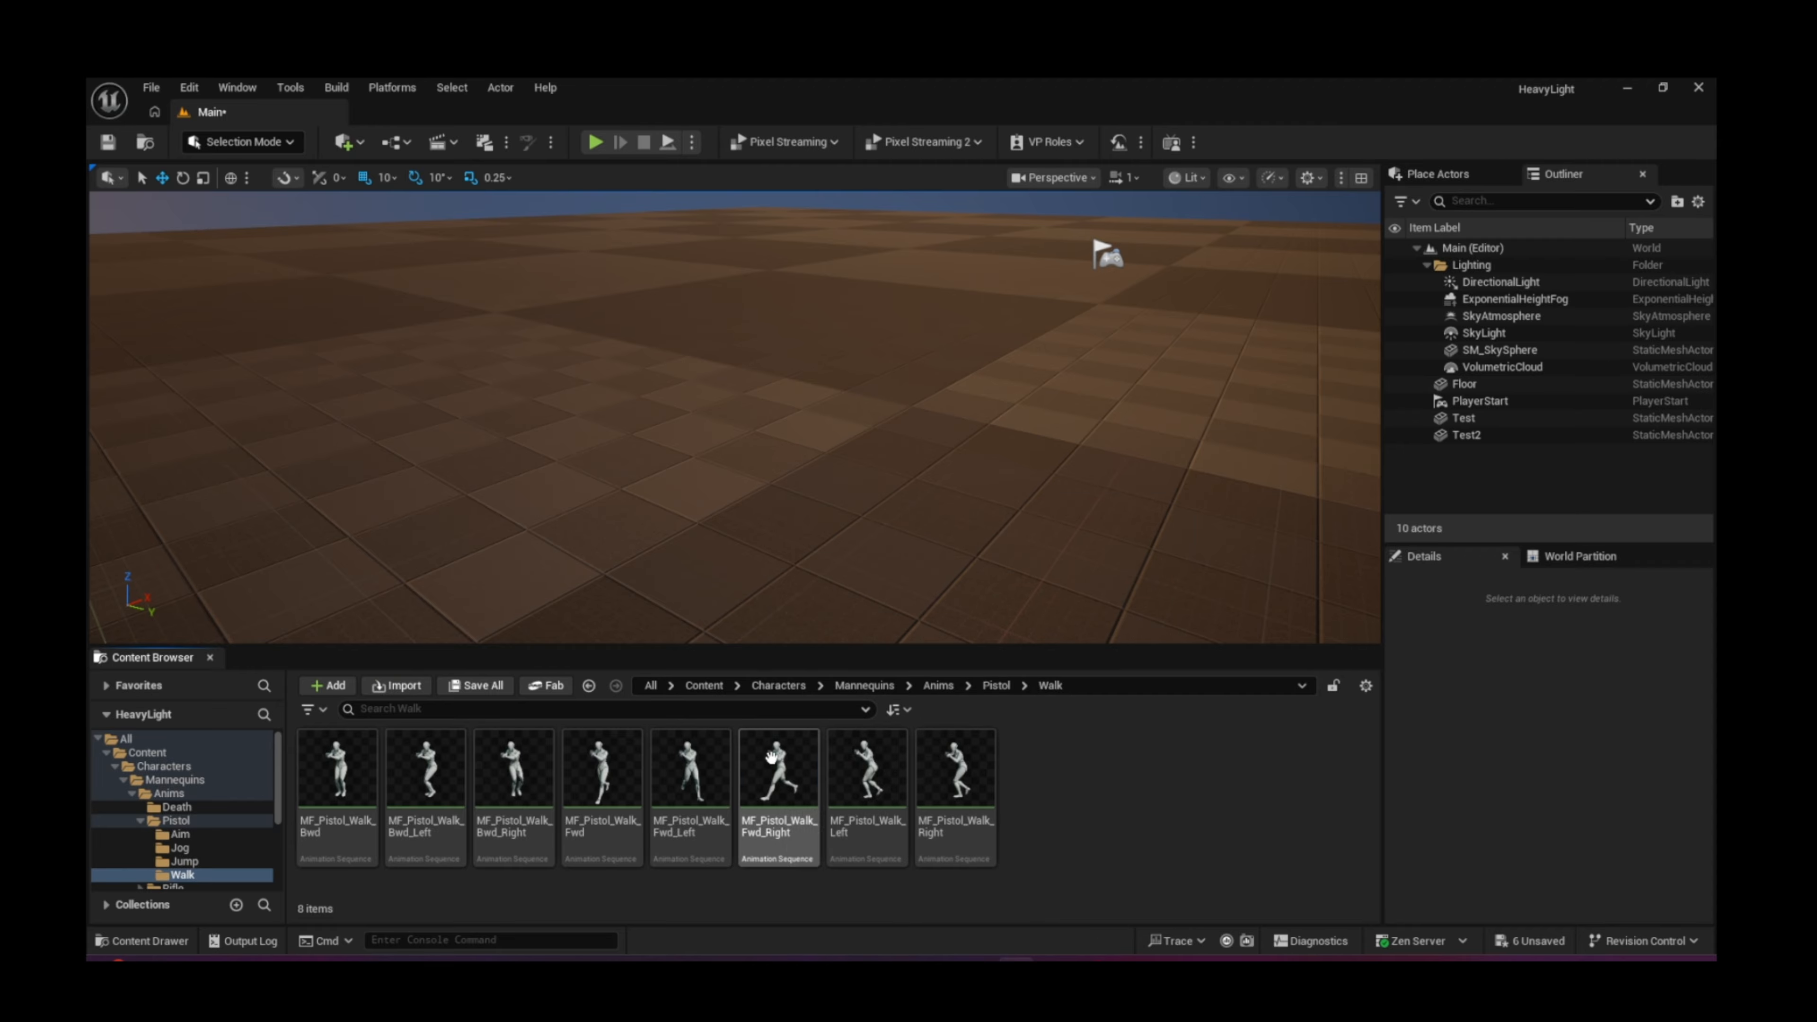
double_click(776, 766)
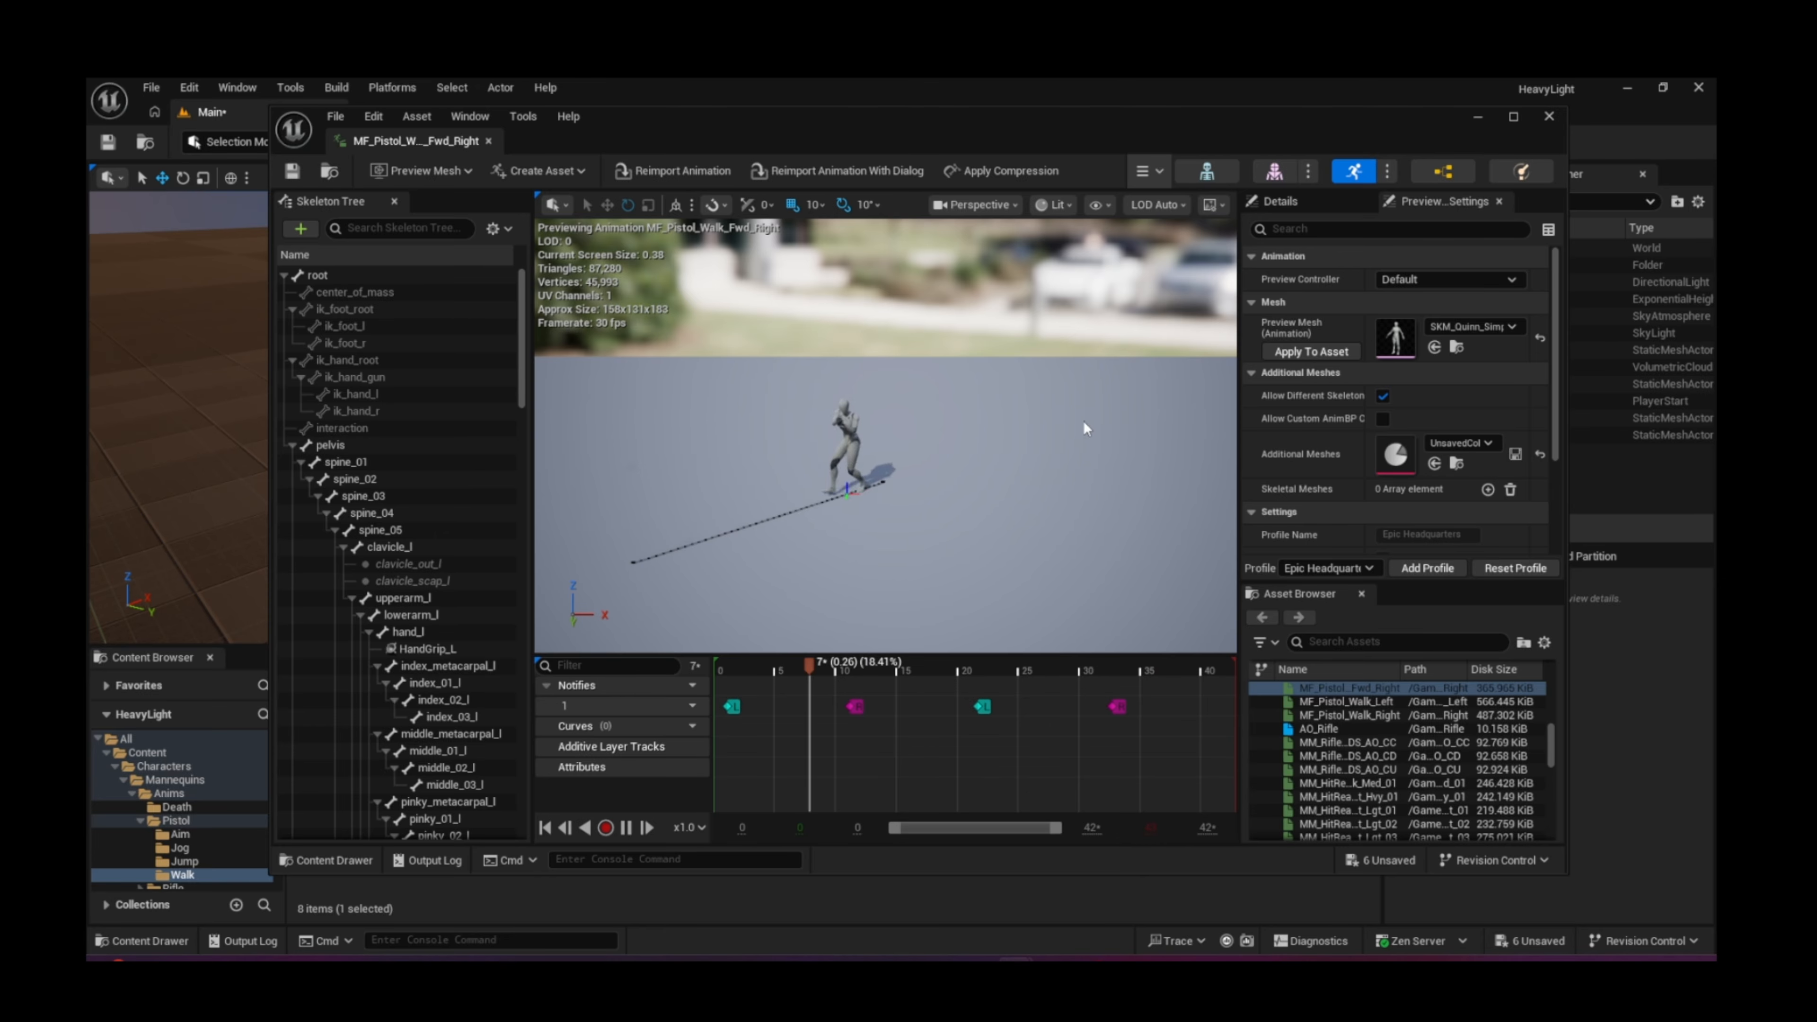
left_click(1549, 116)
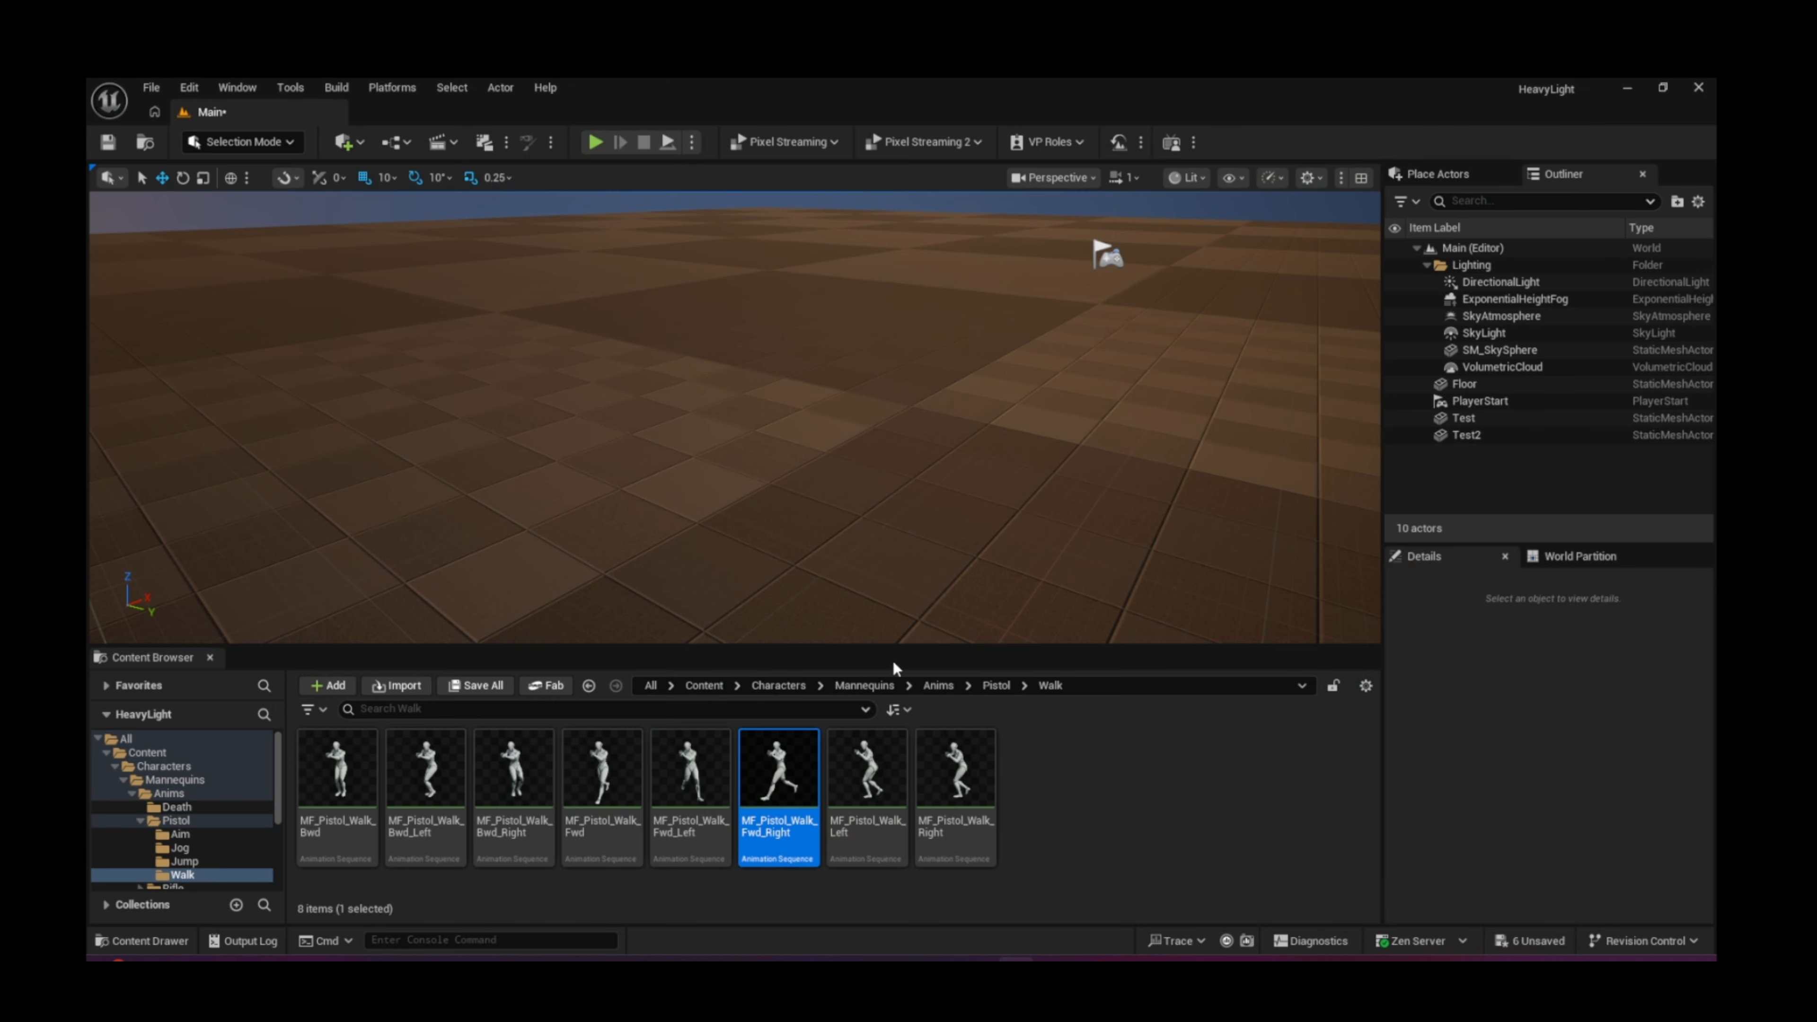
mouse_move(874, 733)
left_click(685, 757)
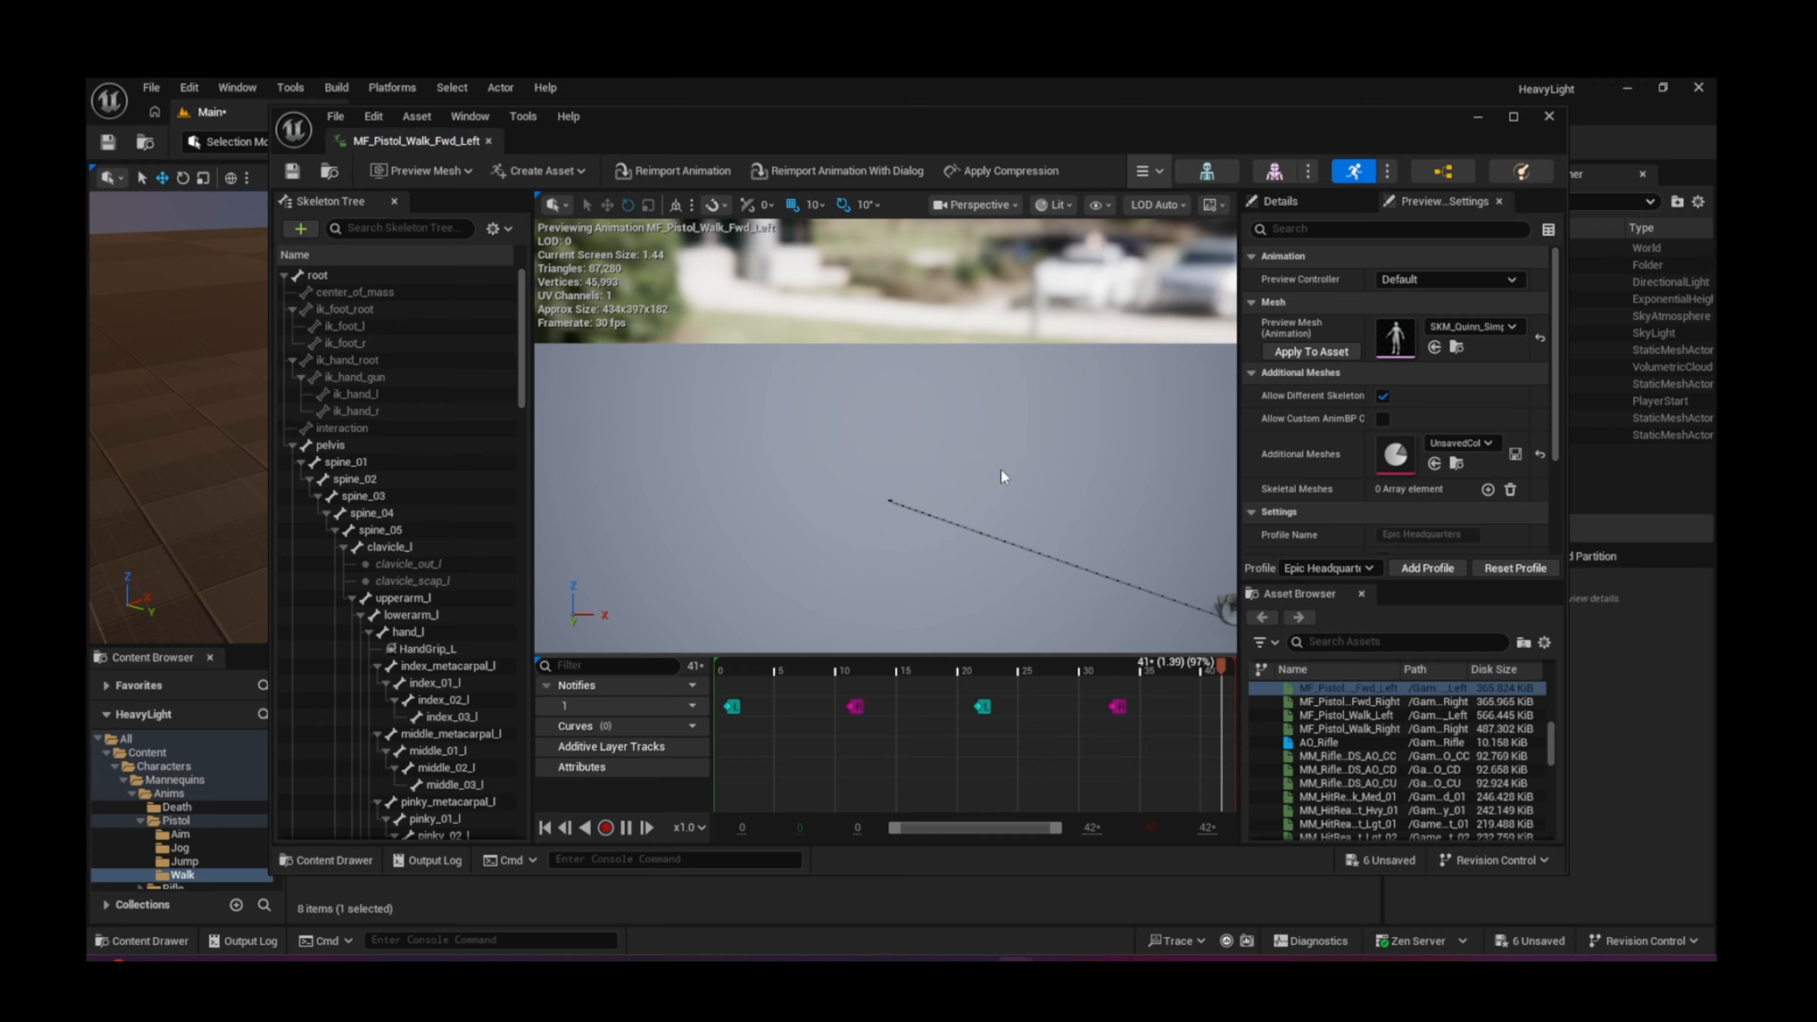
Step: Close the animation editor and set up retargeting for MF_Pistol_Walk_Fwd with SKM_TestRig as the target skeletal mesh
left_click(1549, 116)
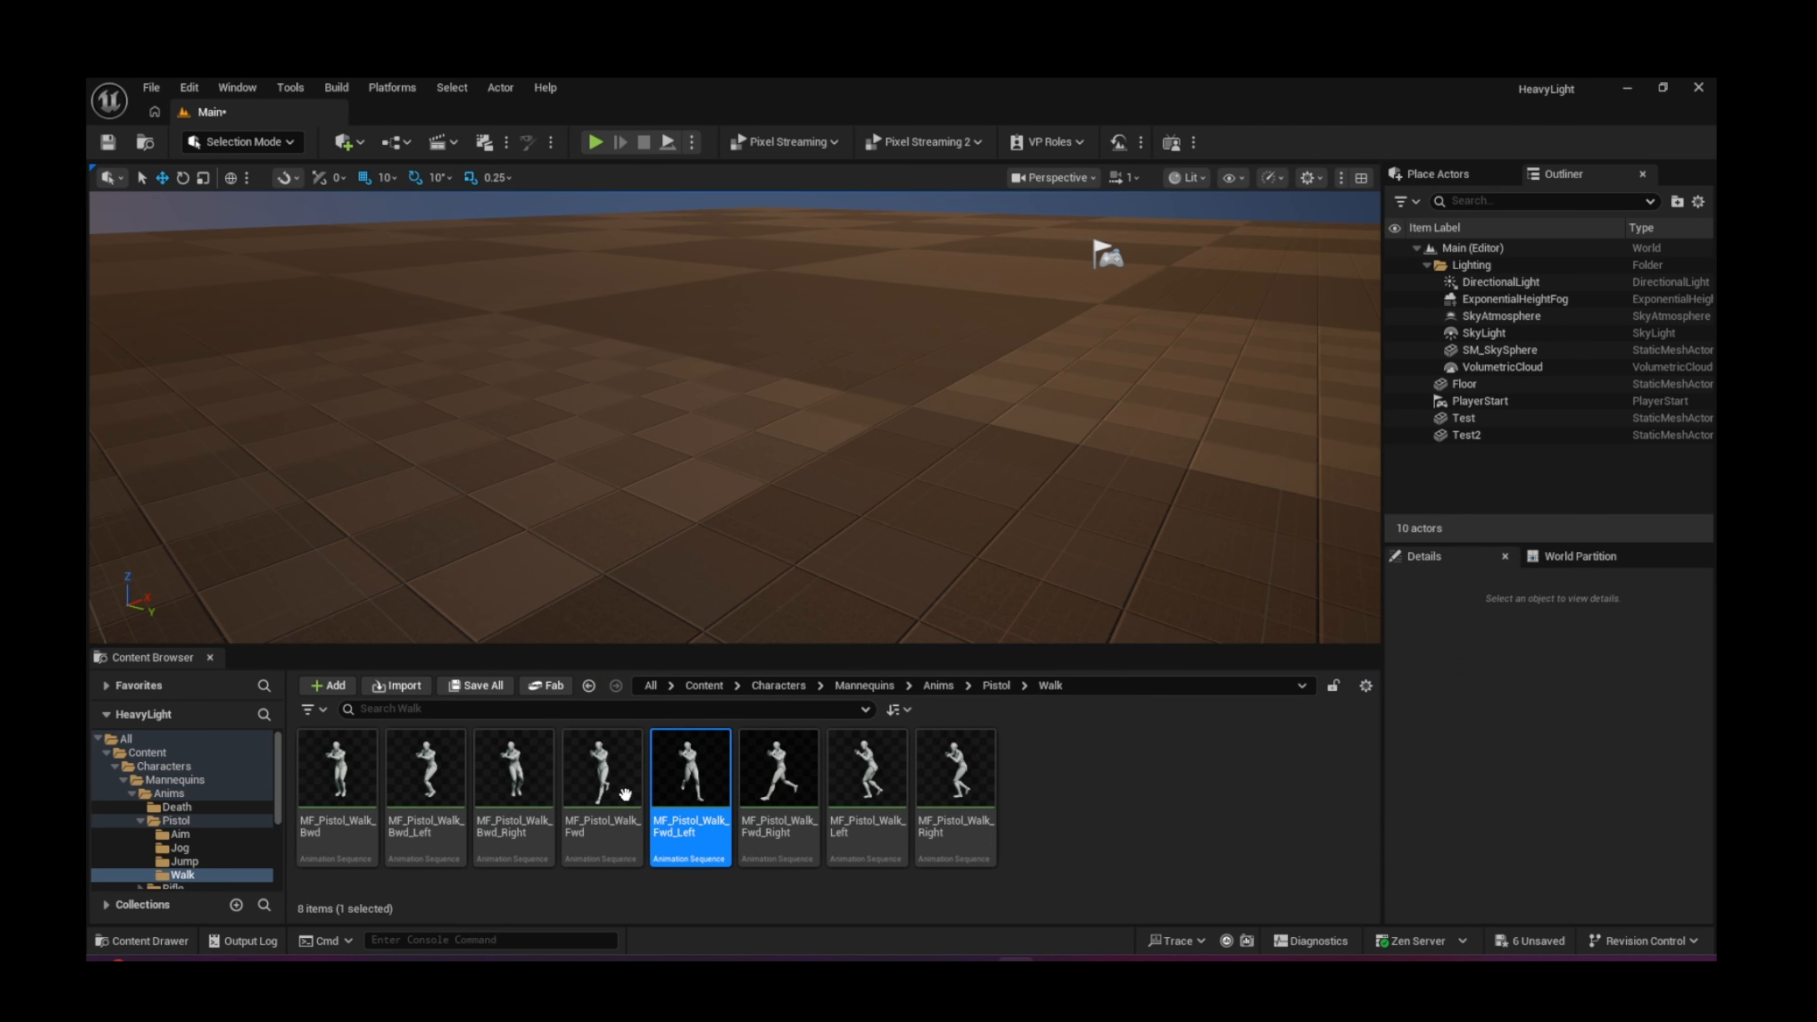
left_click(604, 784)
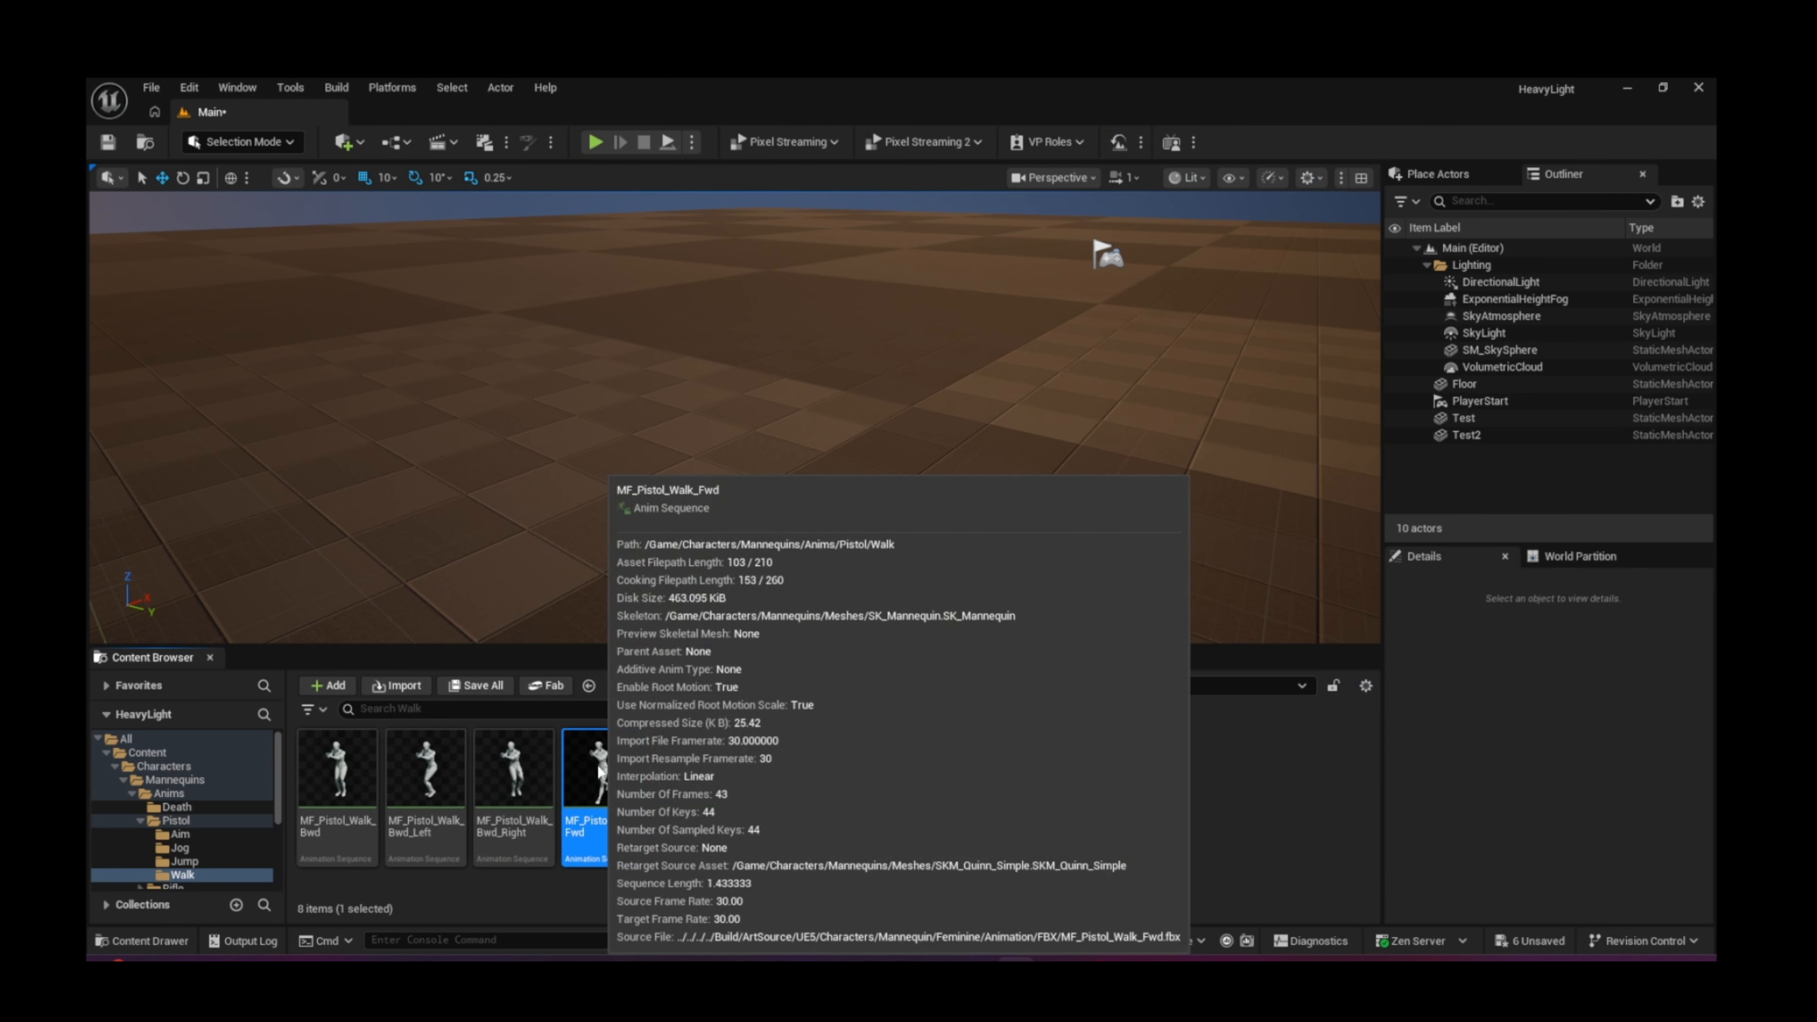
right_click(593, 765)
left_click(688, 399)
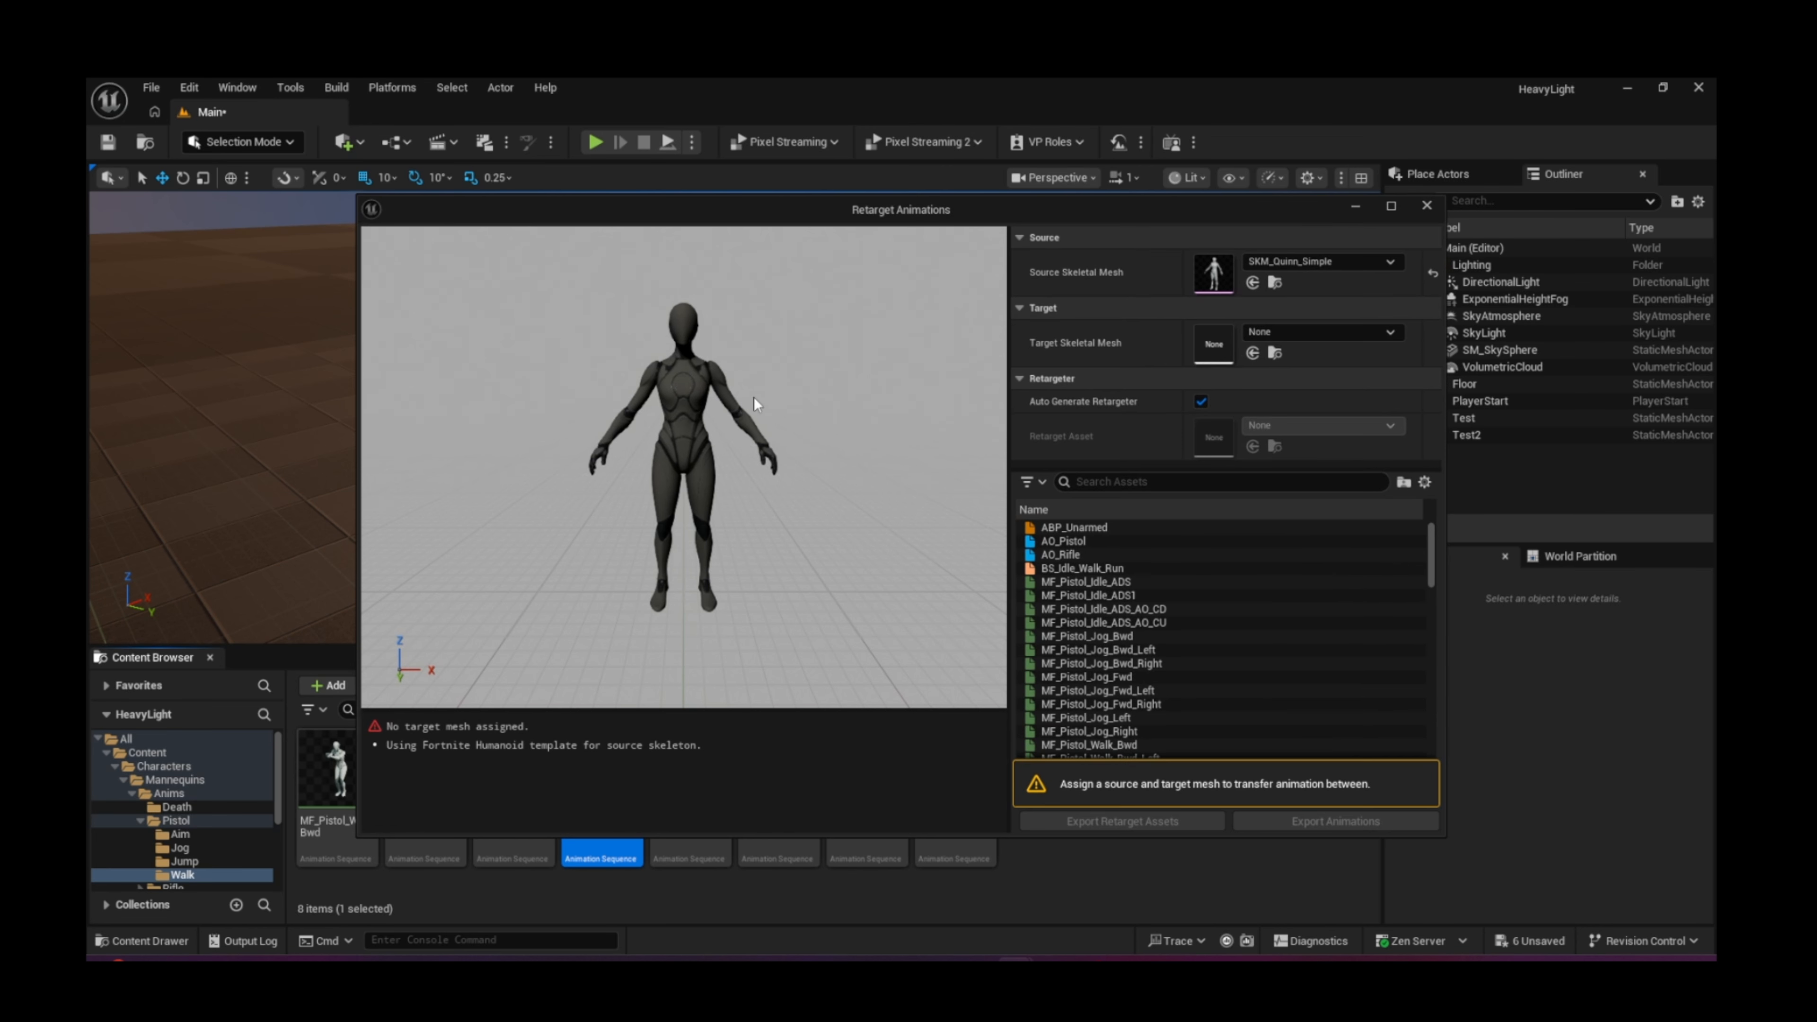
left_click(1302, 330)
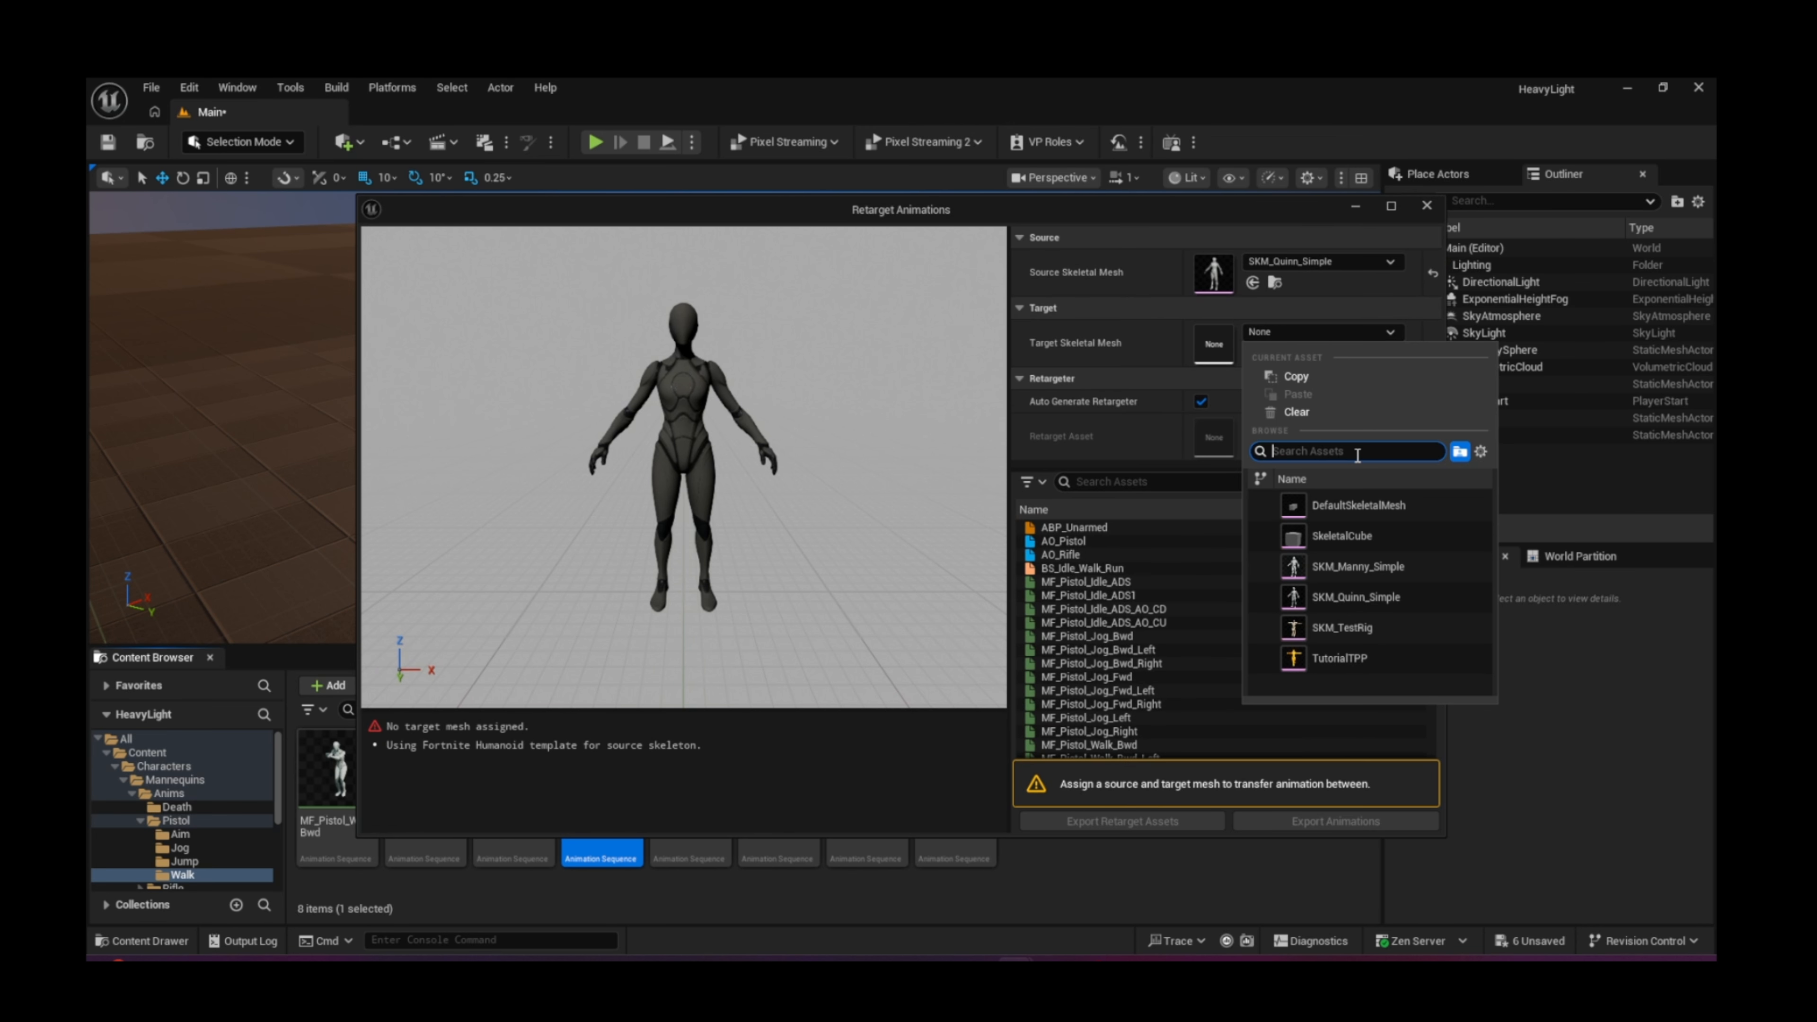
left_click(1335, 628)
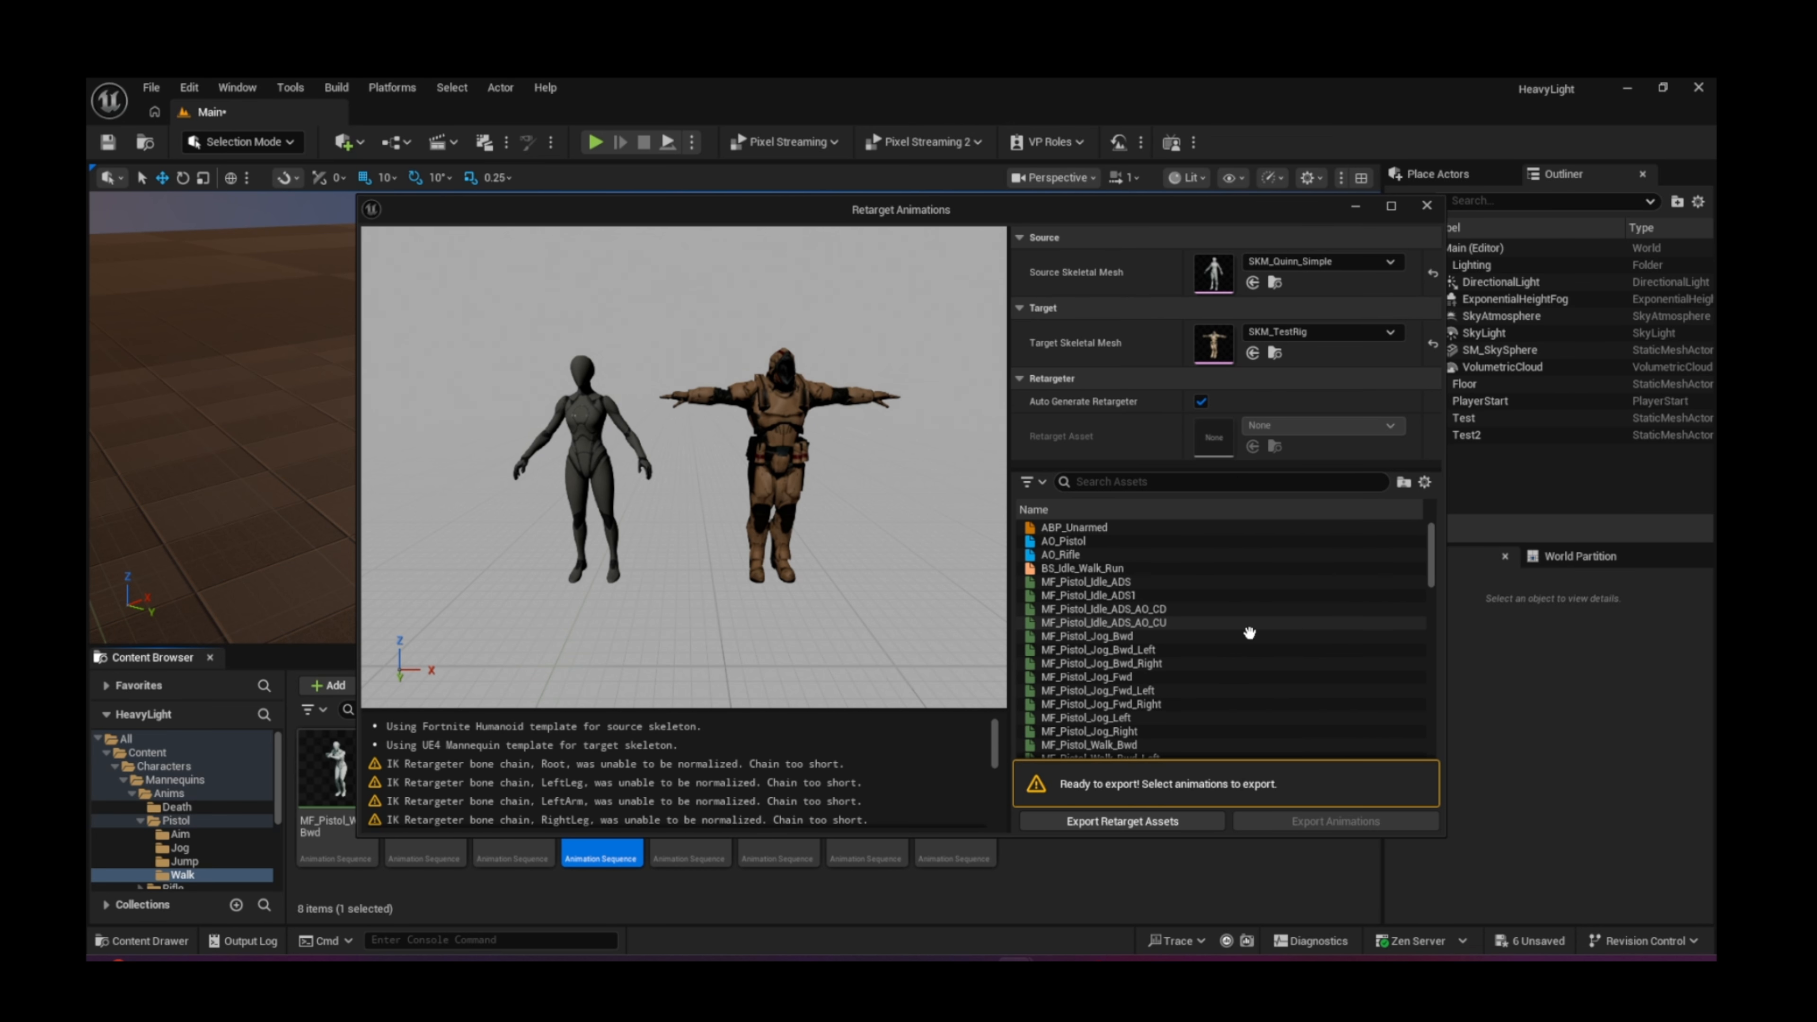
Step: Preview the MF_Pistol_Jog_Bwd and MF_Pistol_Jog_Fwd animations retargeted to SKM_TestRig, and close the retargeting window without exporting
scroll(1102, 583, "down", 2)
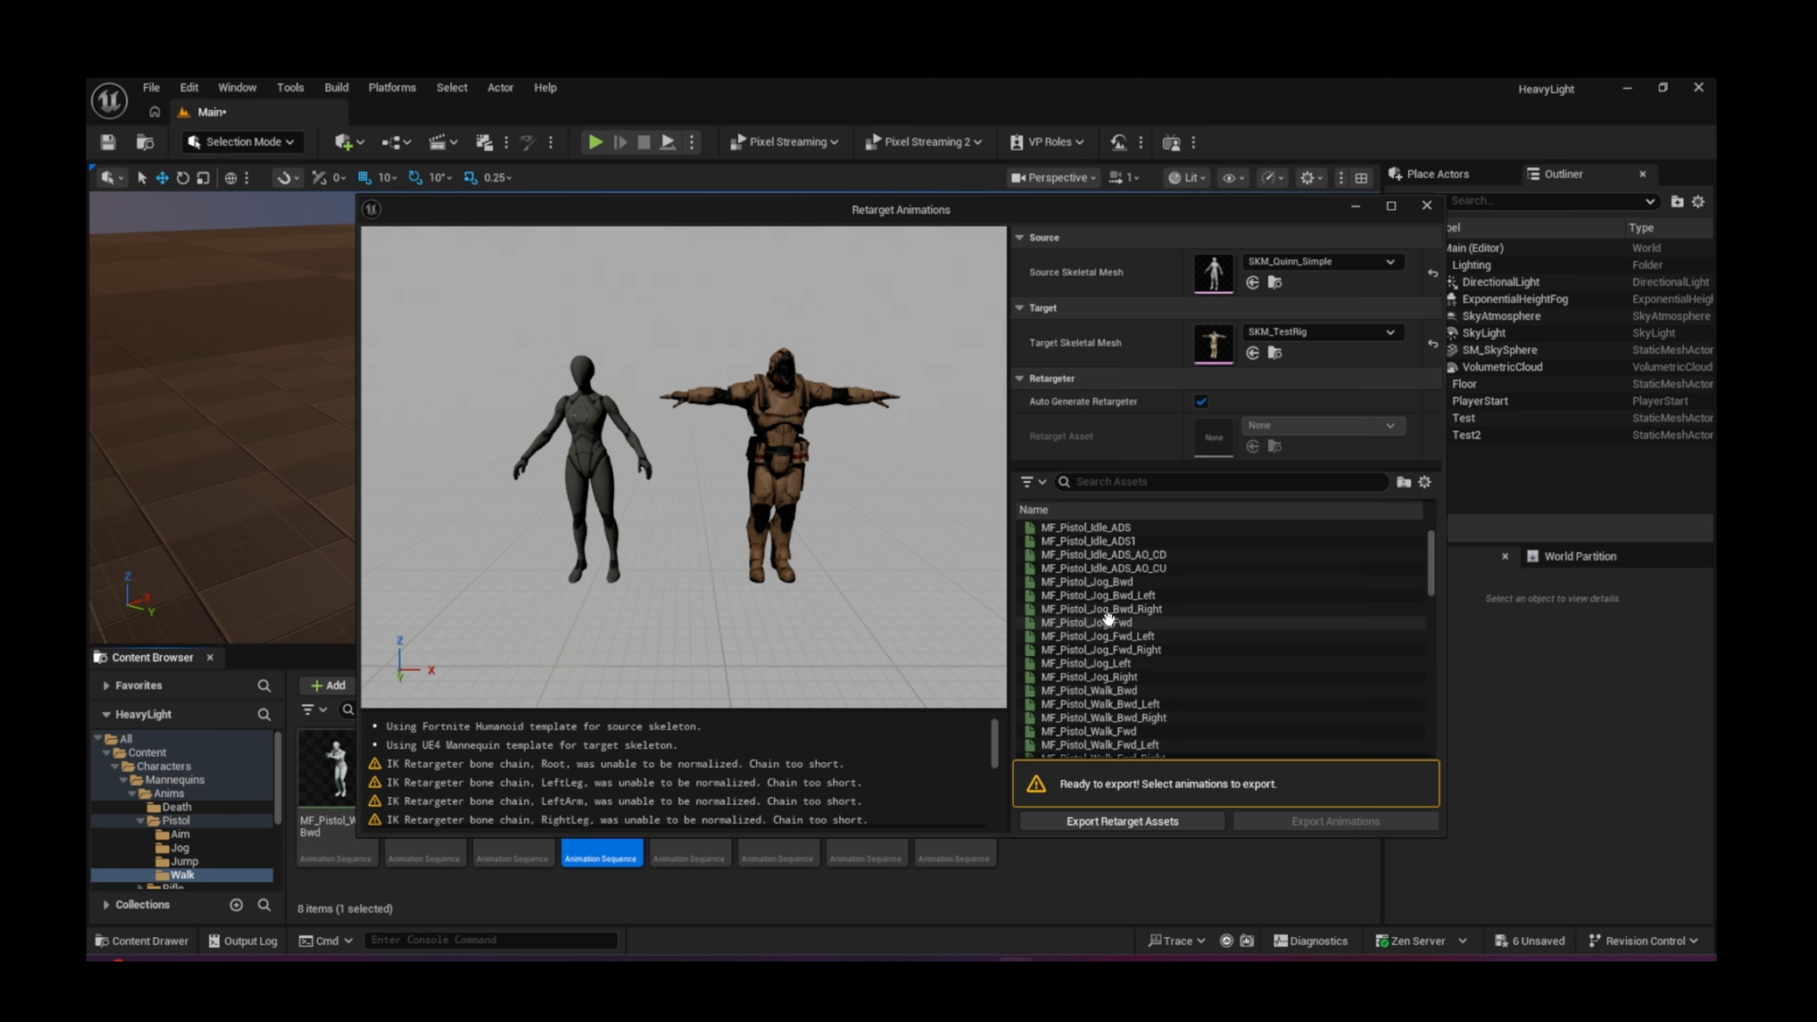
left_click(1092, 582)
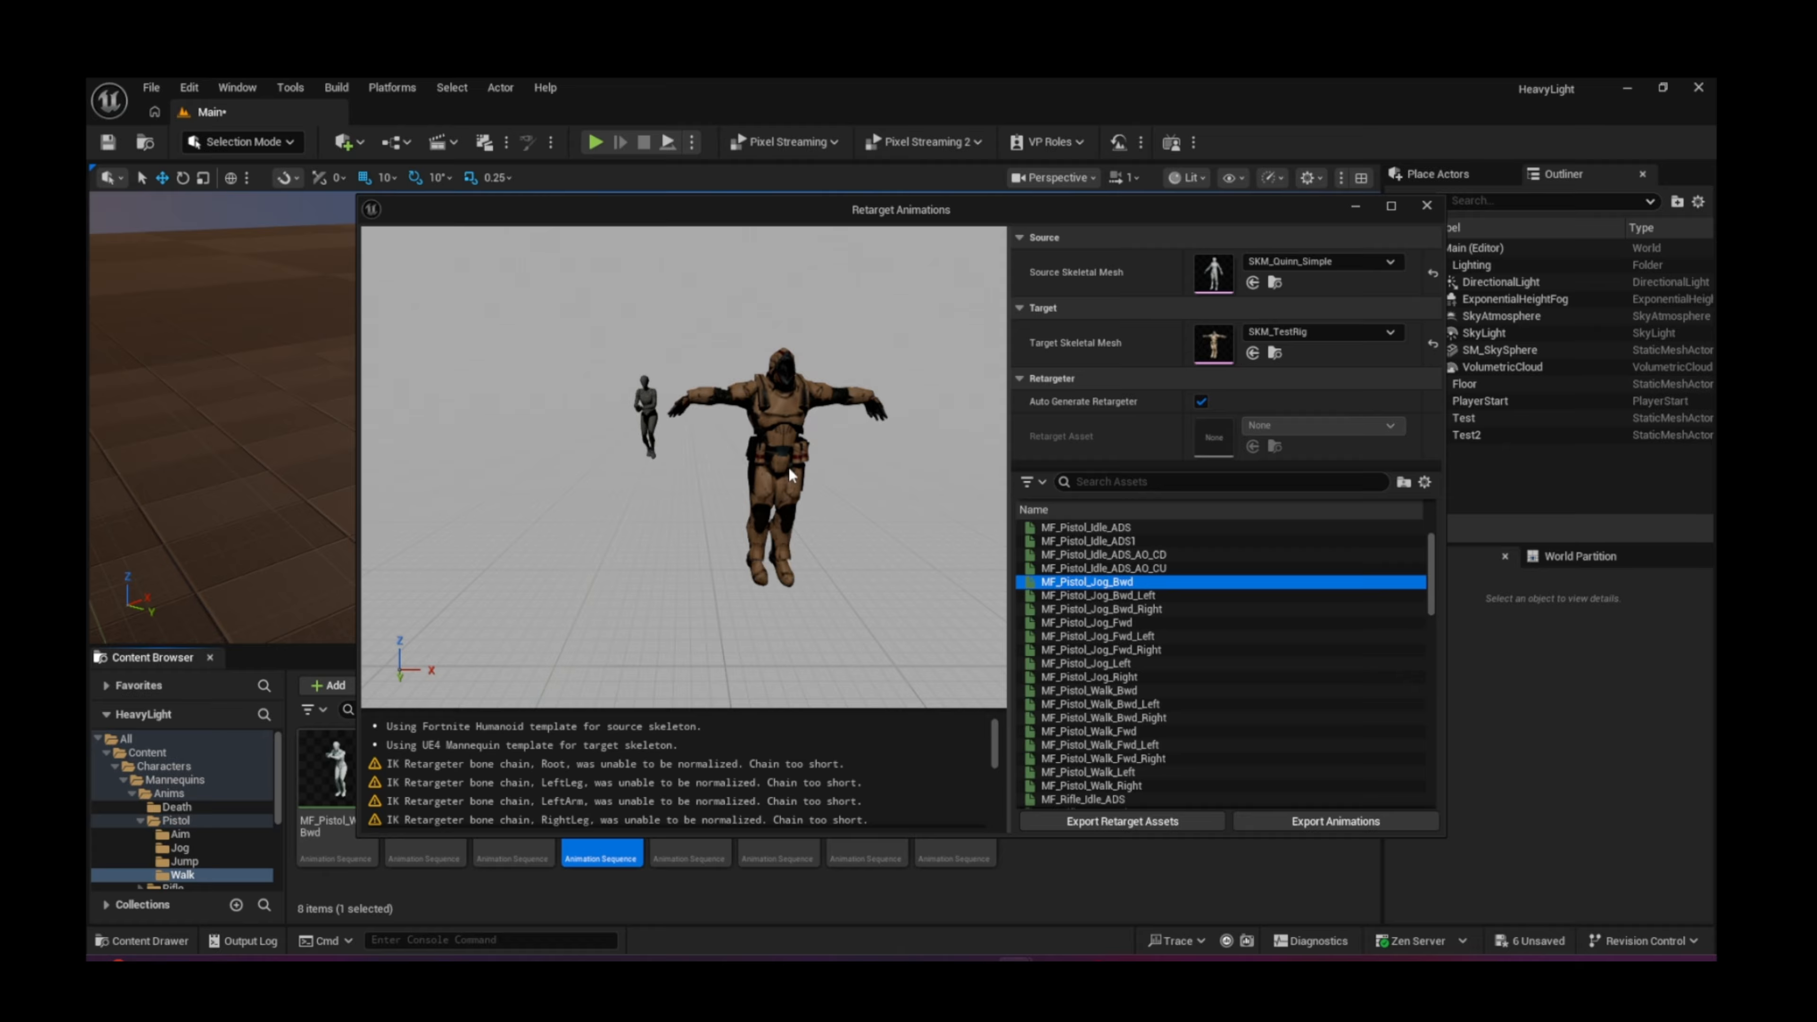
left_click(1094, 622)
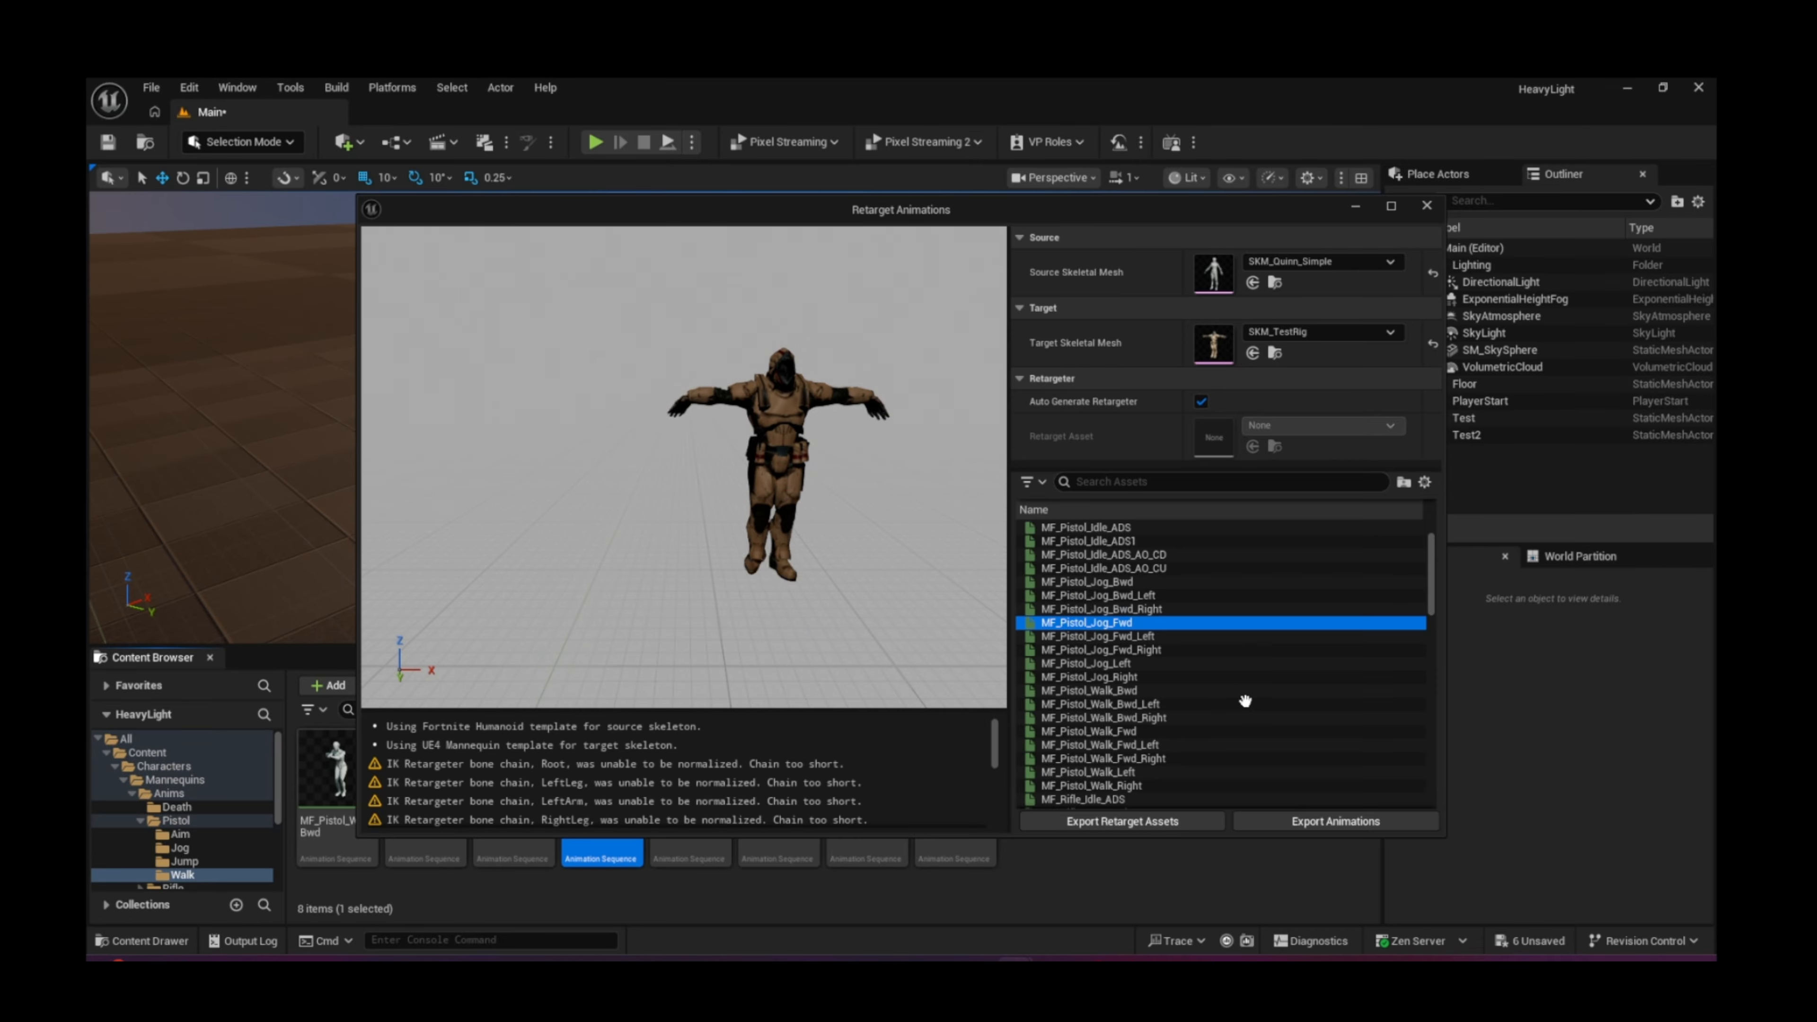
left_click(1427, 206)
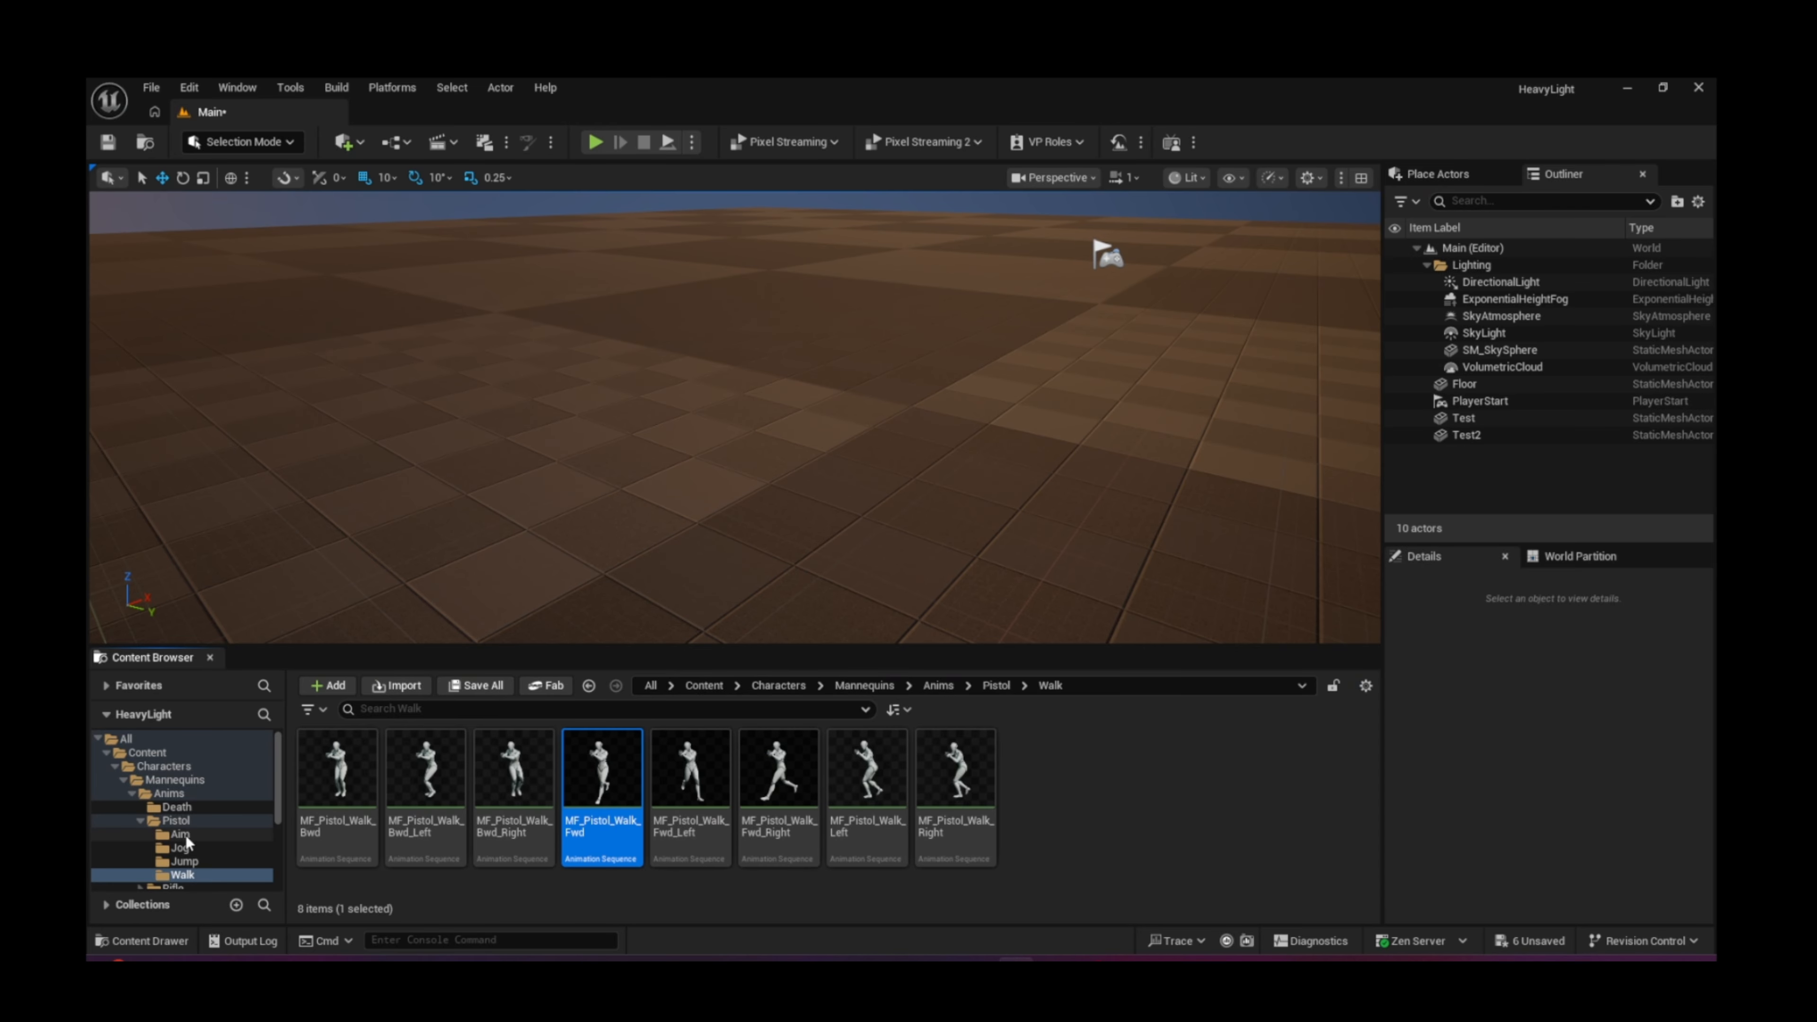
Step: Open SKM_Manny_Simple from the Mannequins Meshes folder and start editing its skeleton
left_click(169, 793)
left_click(175, 779)
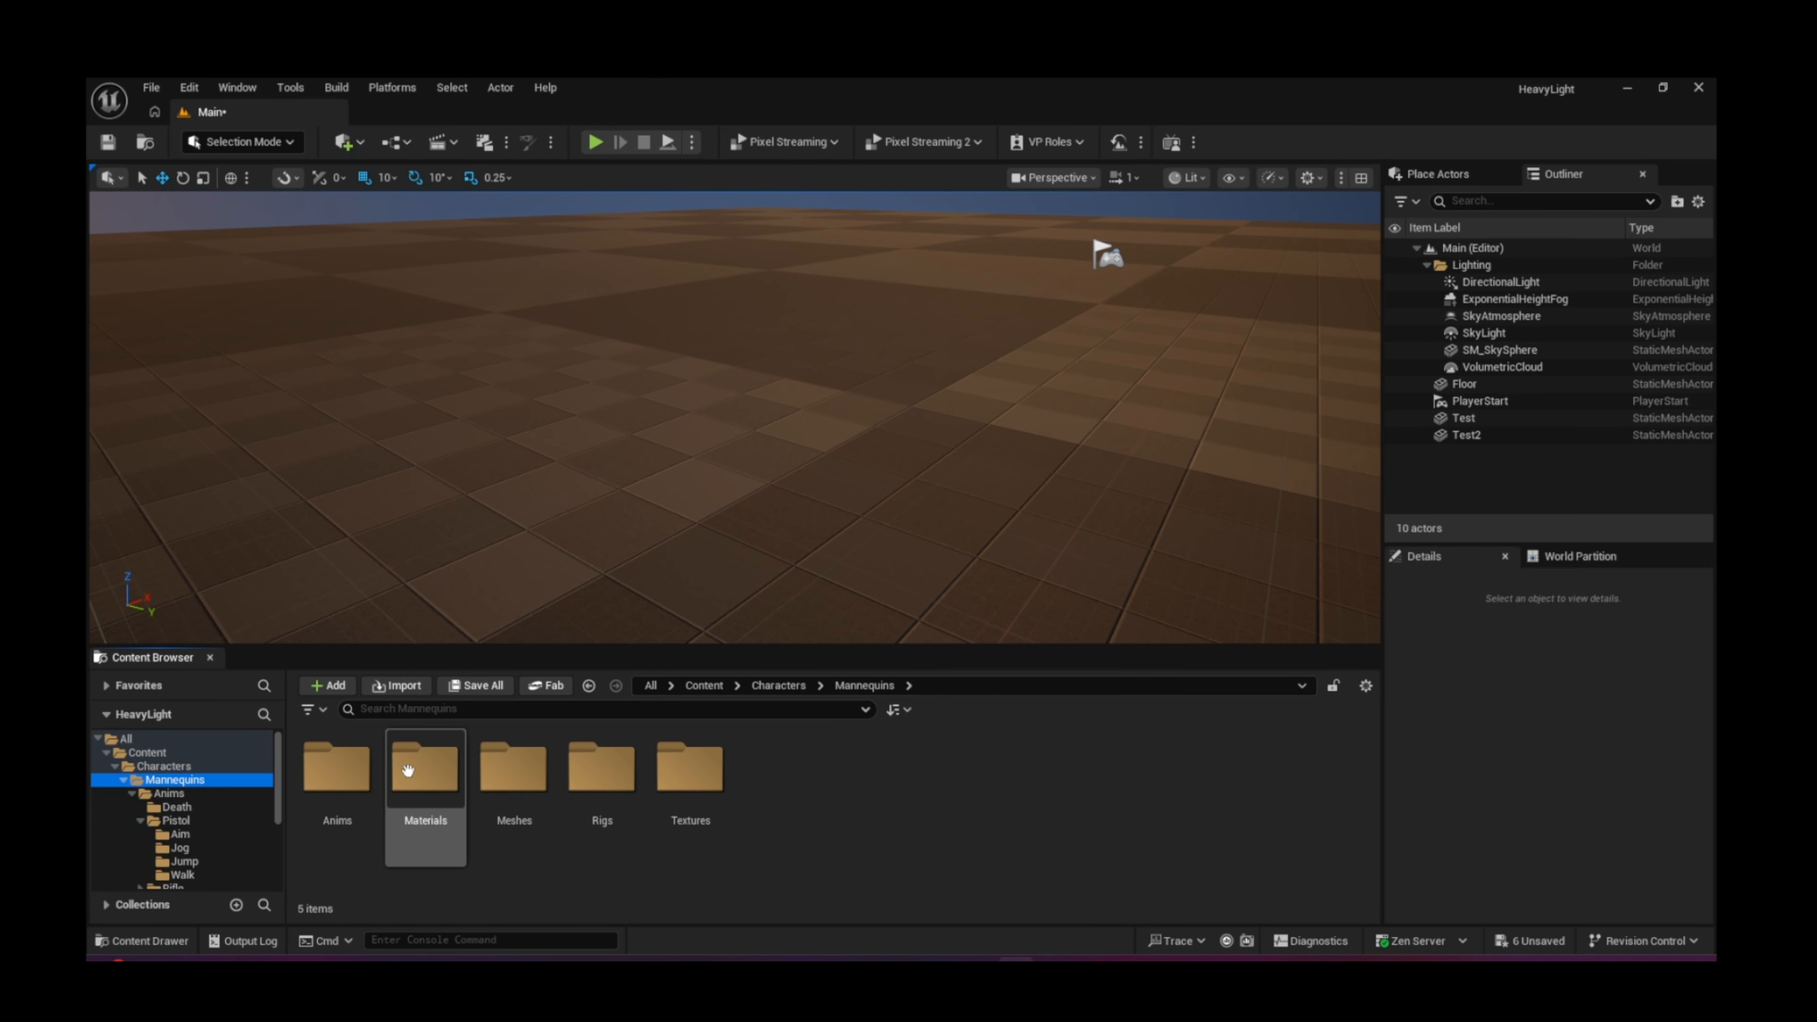
double_click(512, 767)
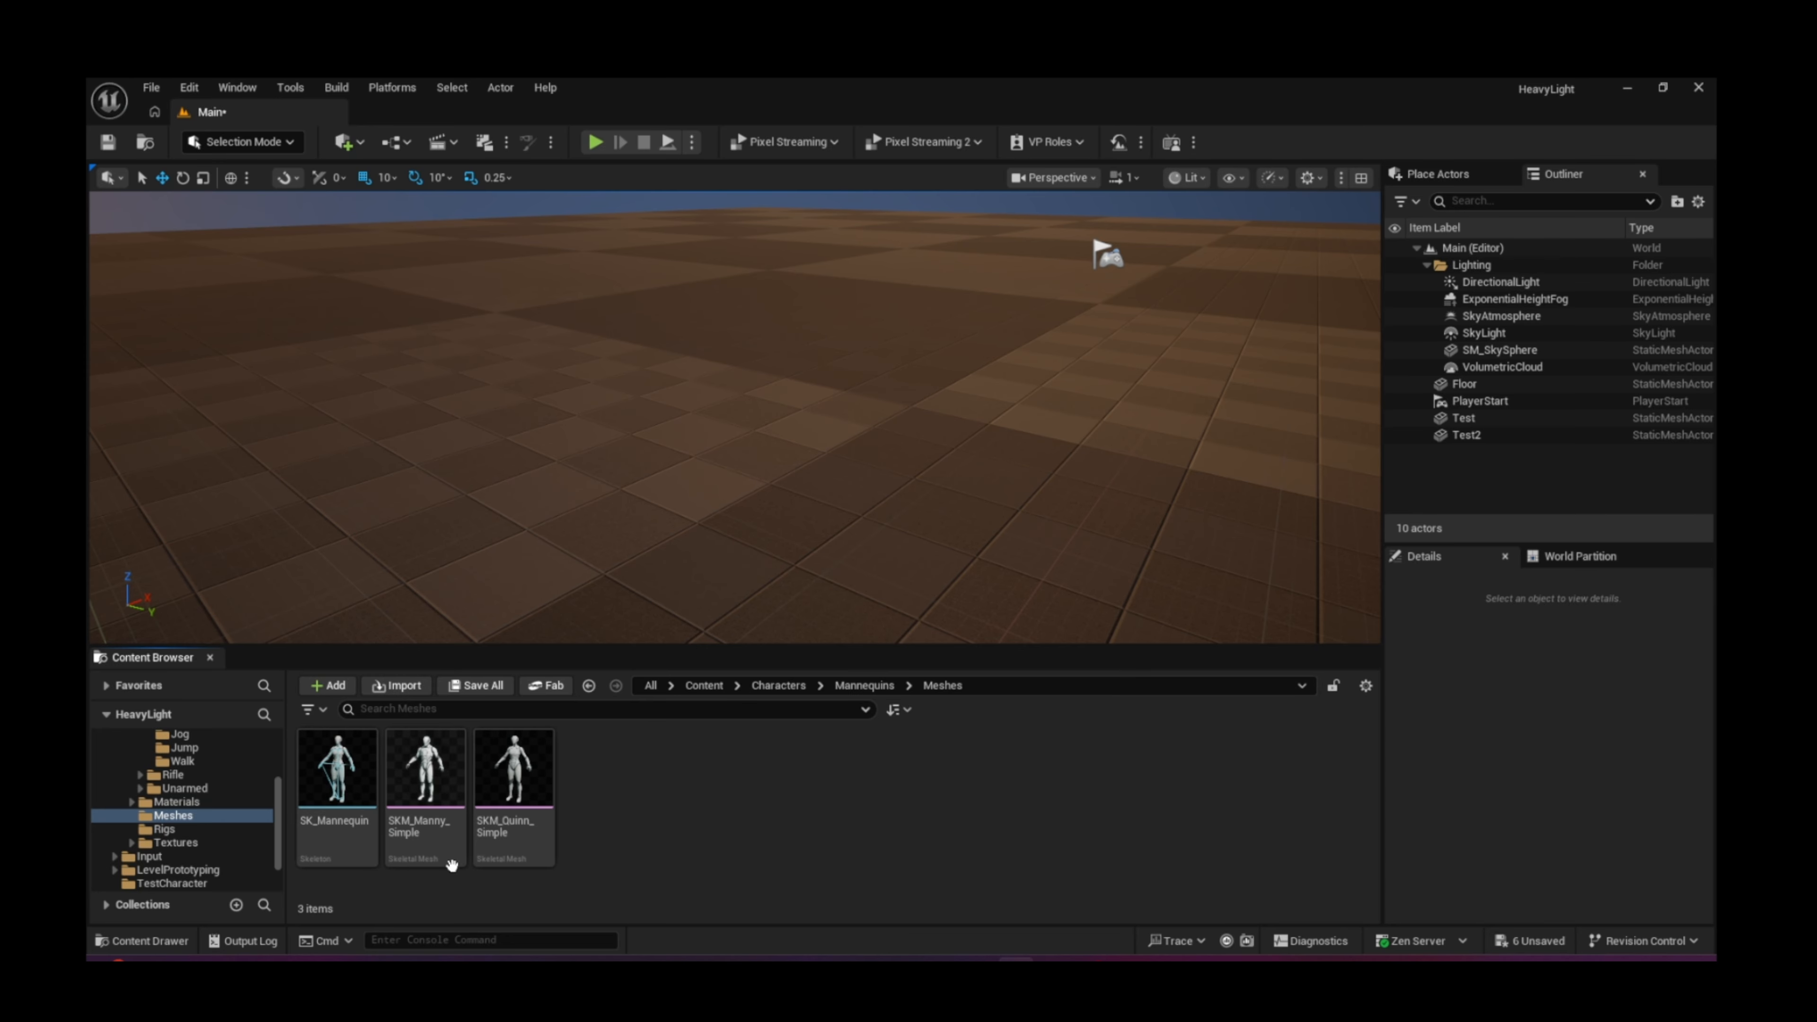
double_click(424, 793)
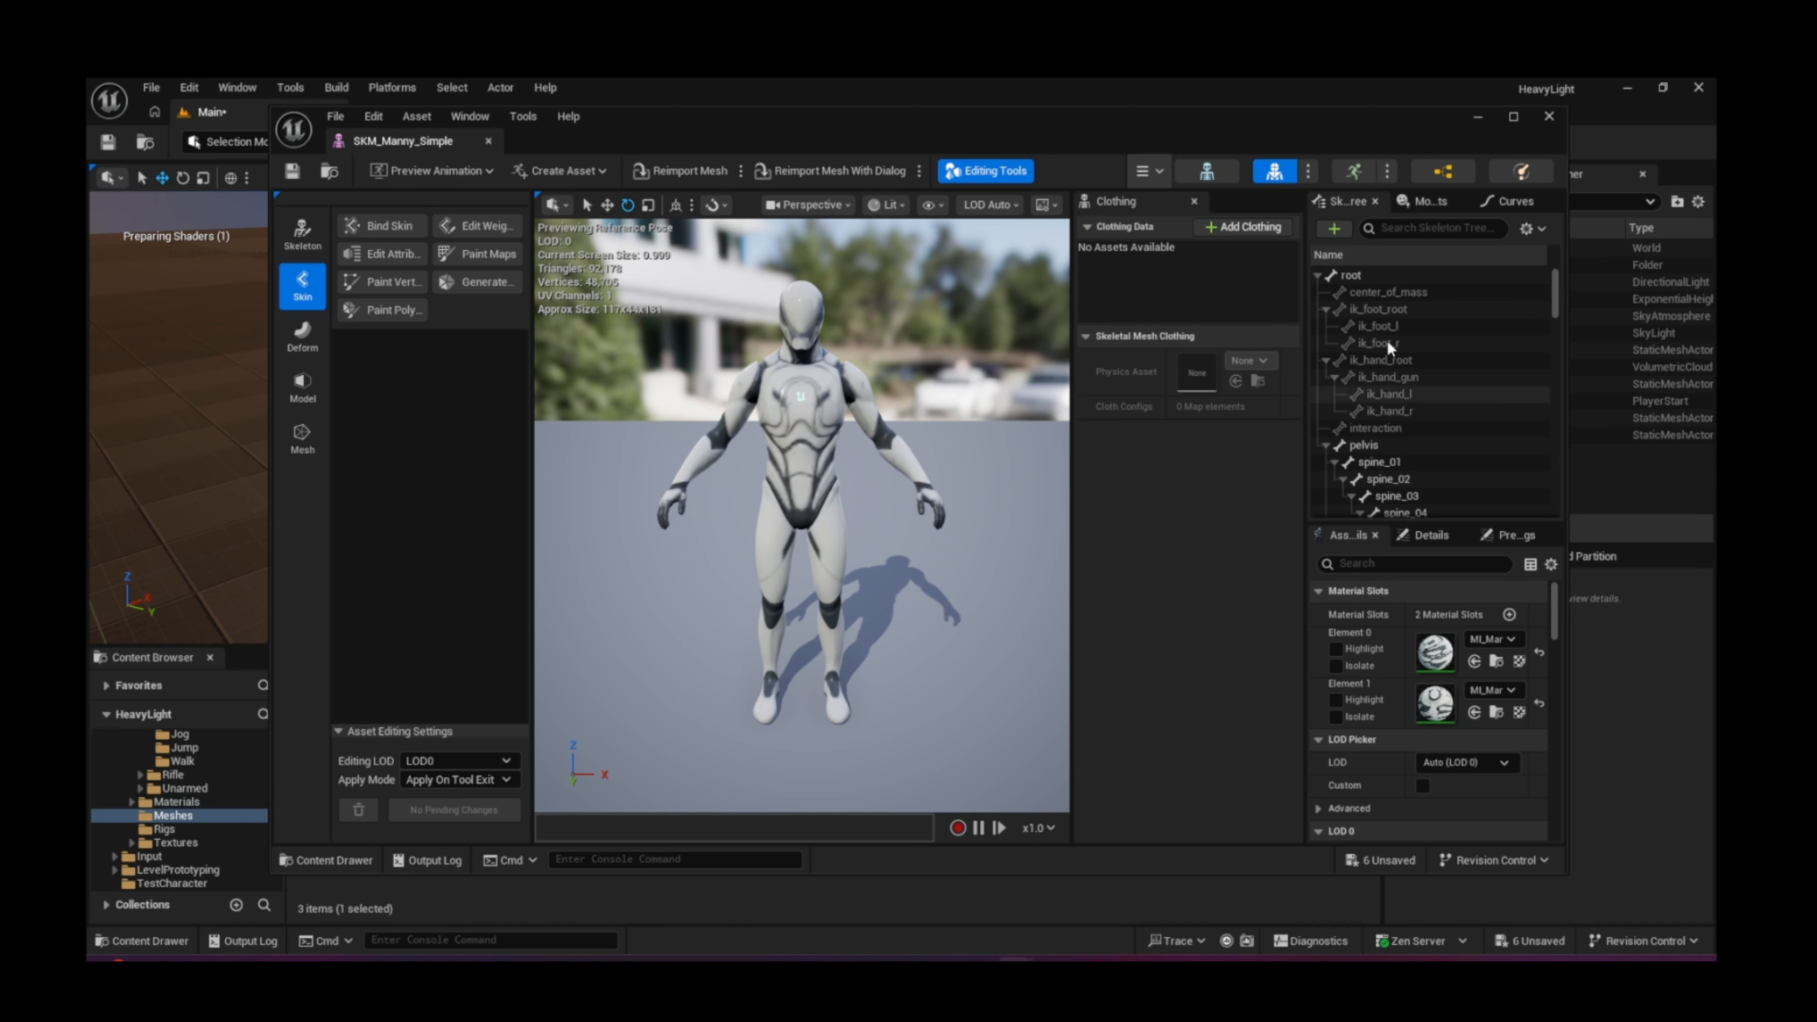
left_click(320, 232)
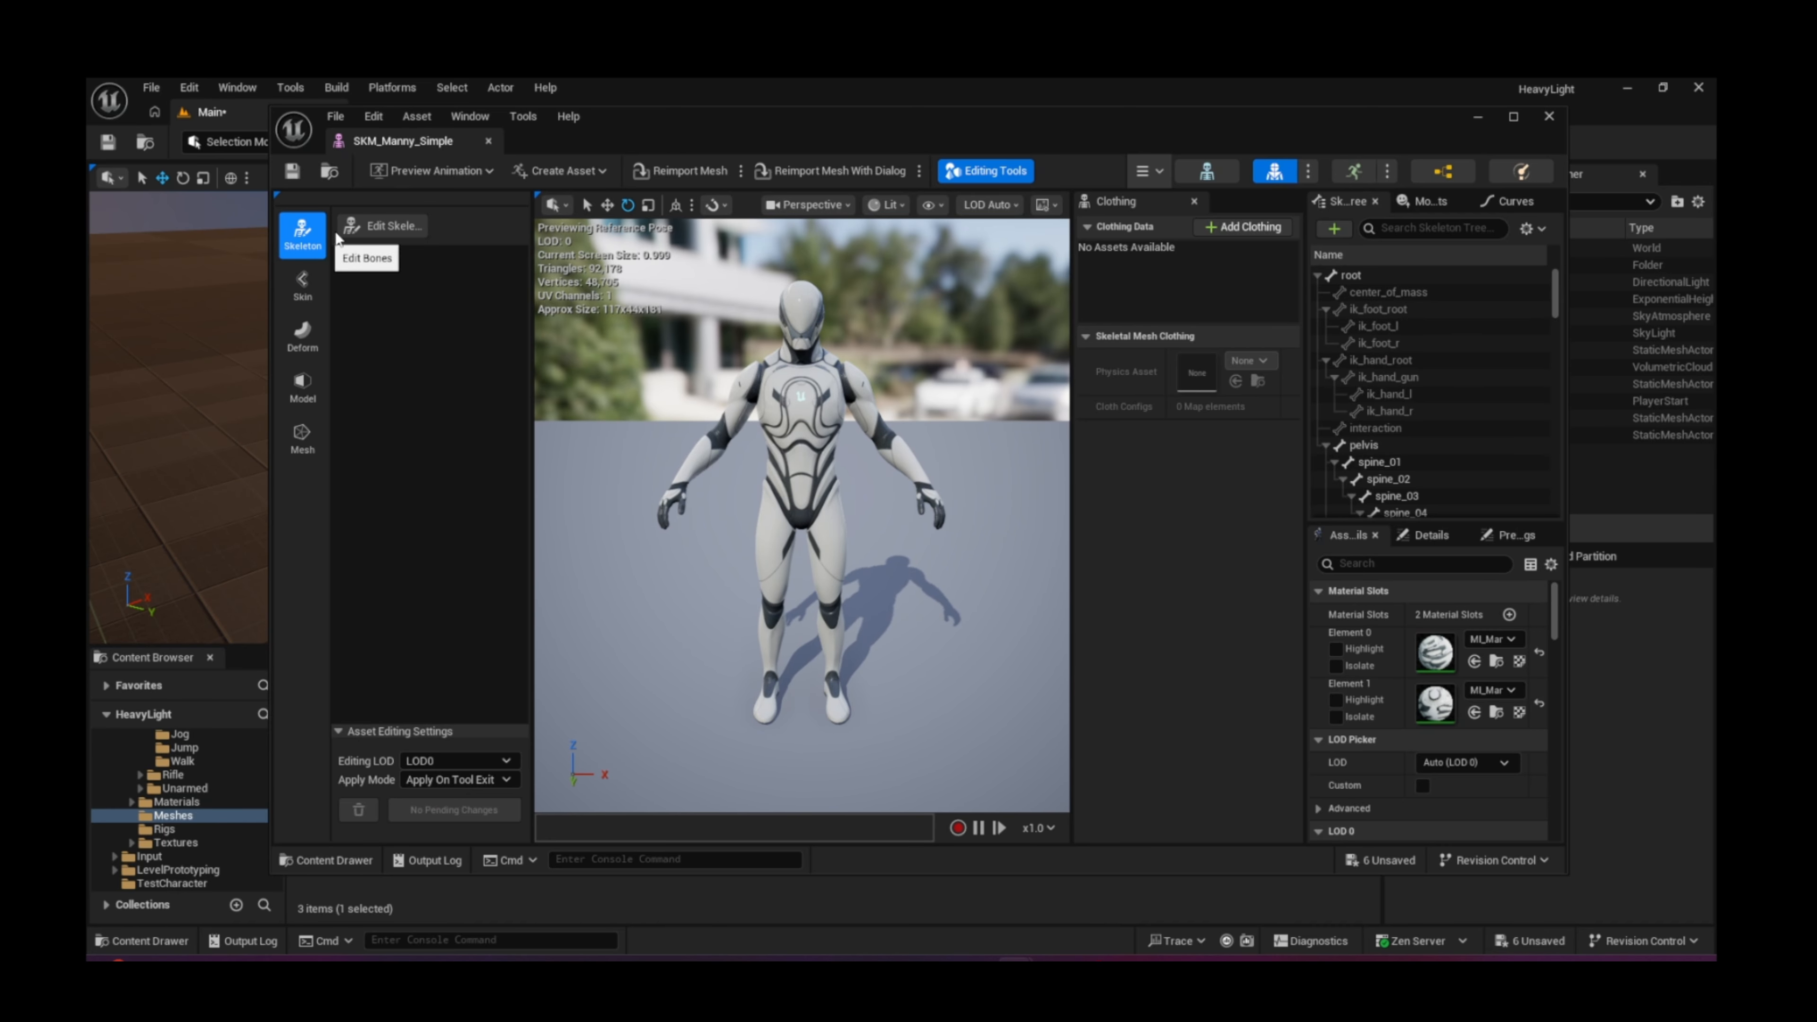
left_click(395, 226)
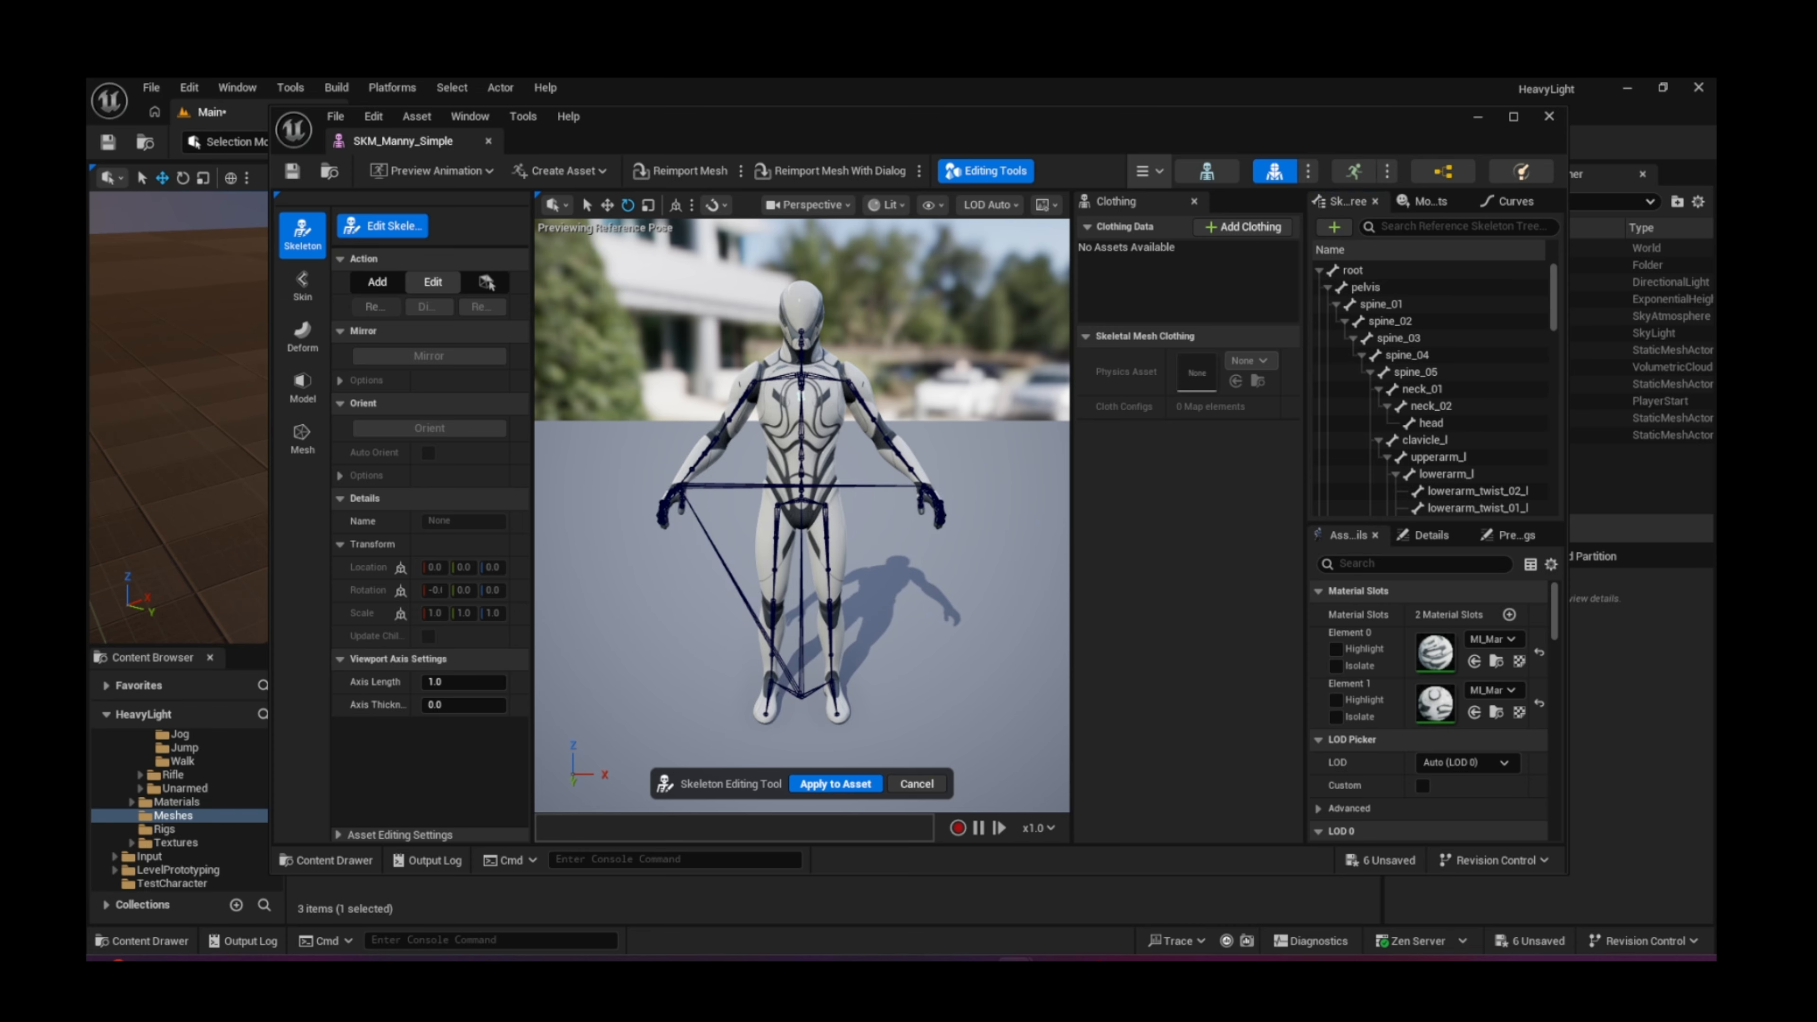
Step: Shrink the SKM_Manny_Simple editor to one side of the screen and widen its skeleton tree
left_click_drag(269, 473, 939, 538)
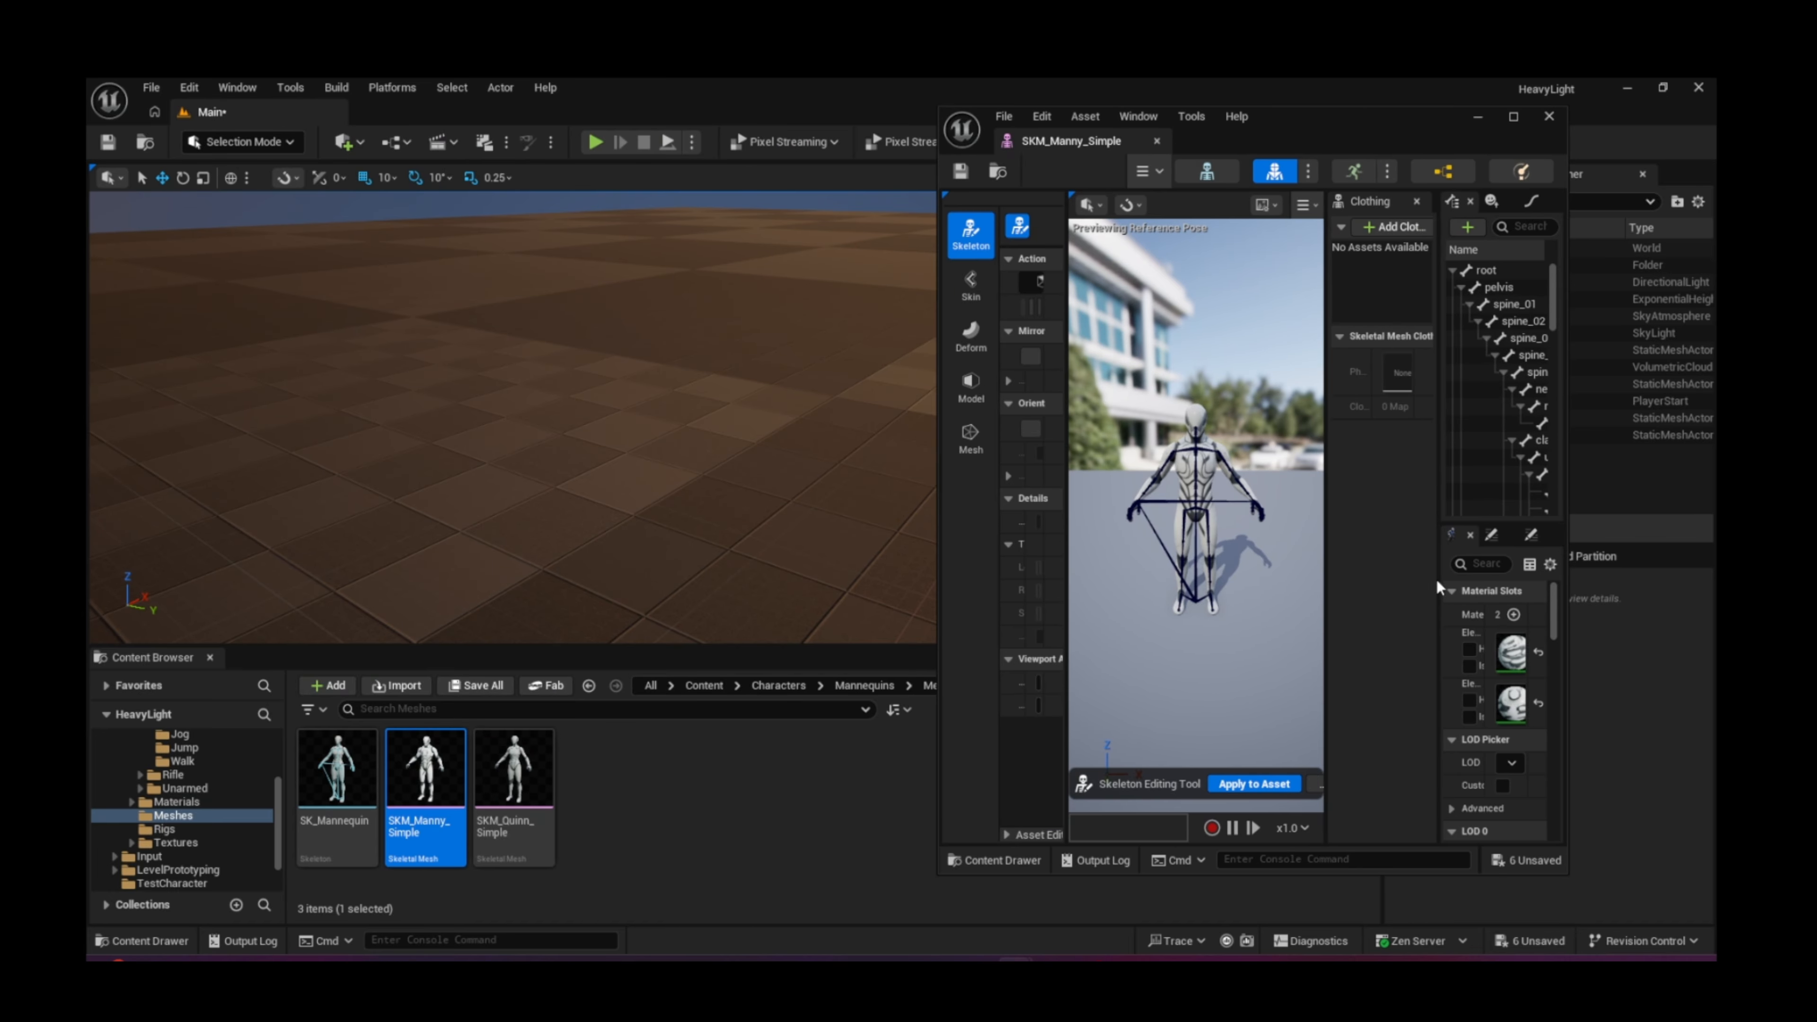
left_click_drag(1439, 576, 1202, 576)
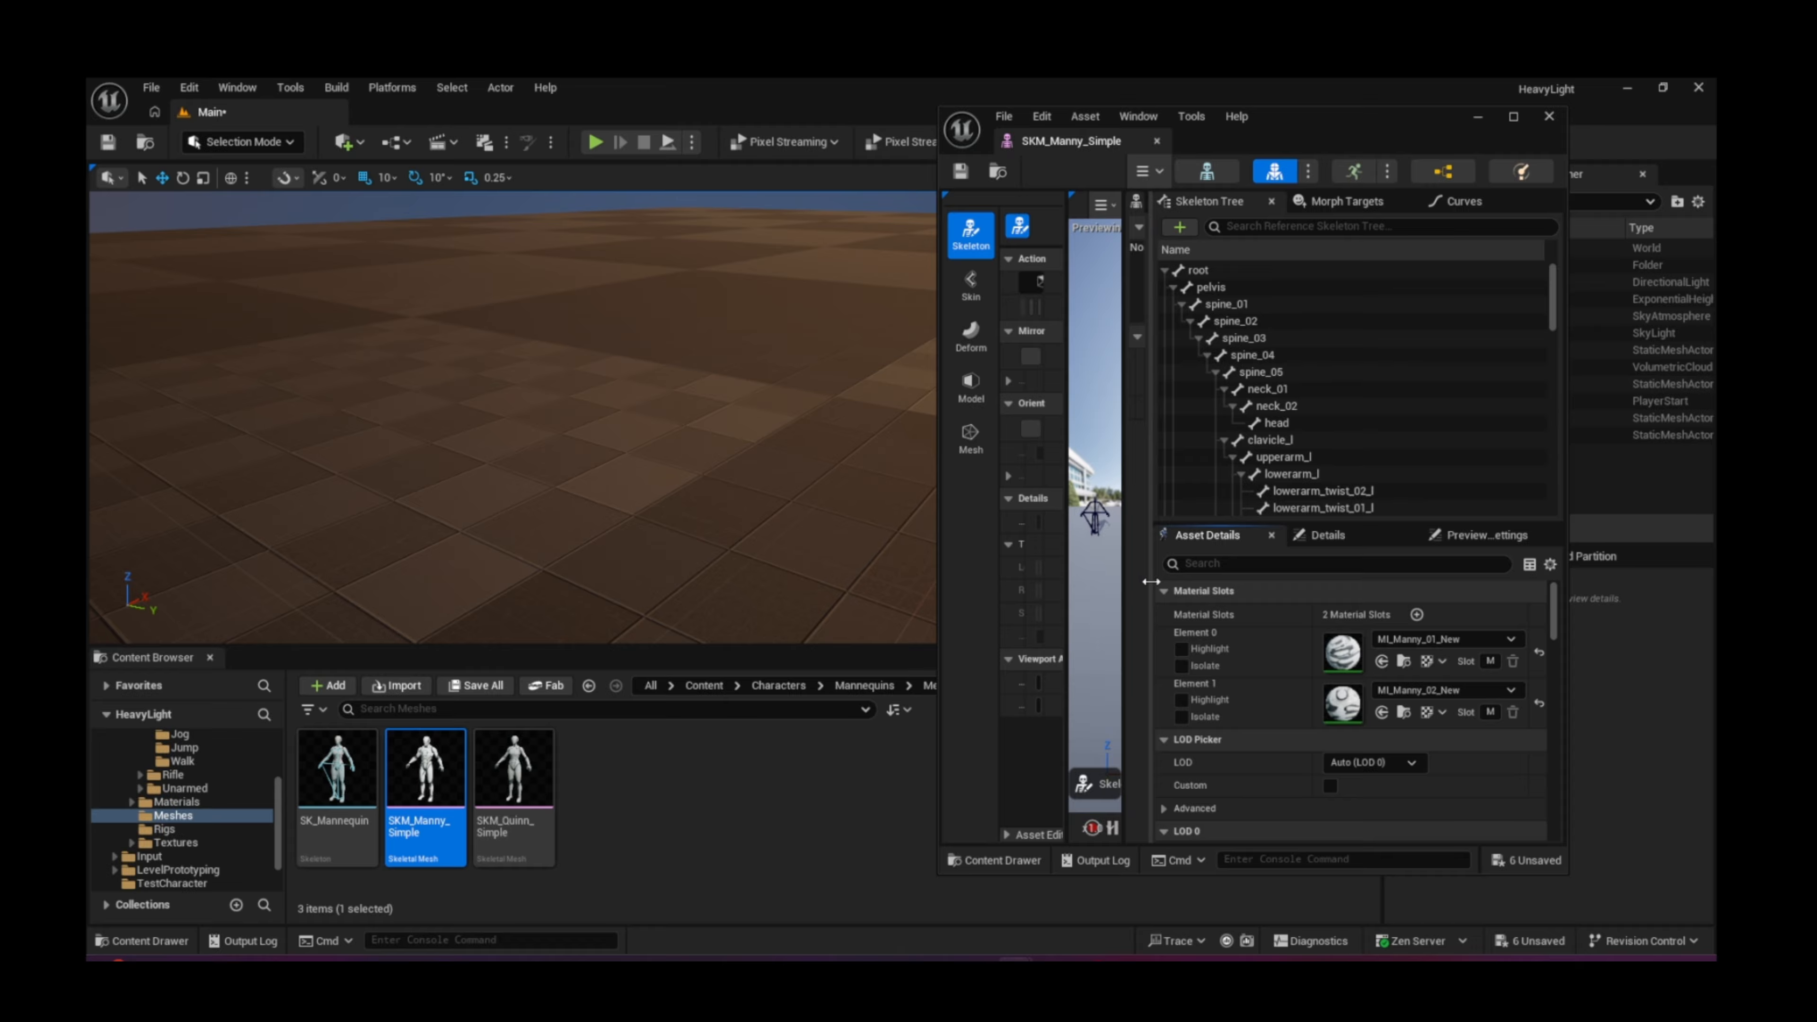
left_click_drag(1509, 875, 1509, 958)
left_click_drag(1346, 108, 1472, 116)
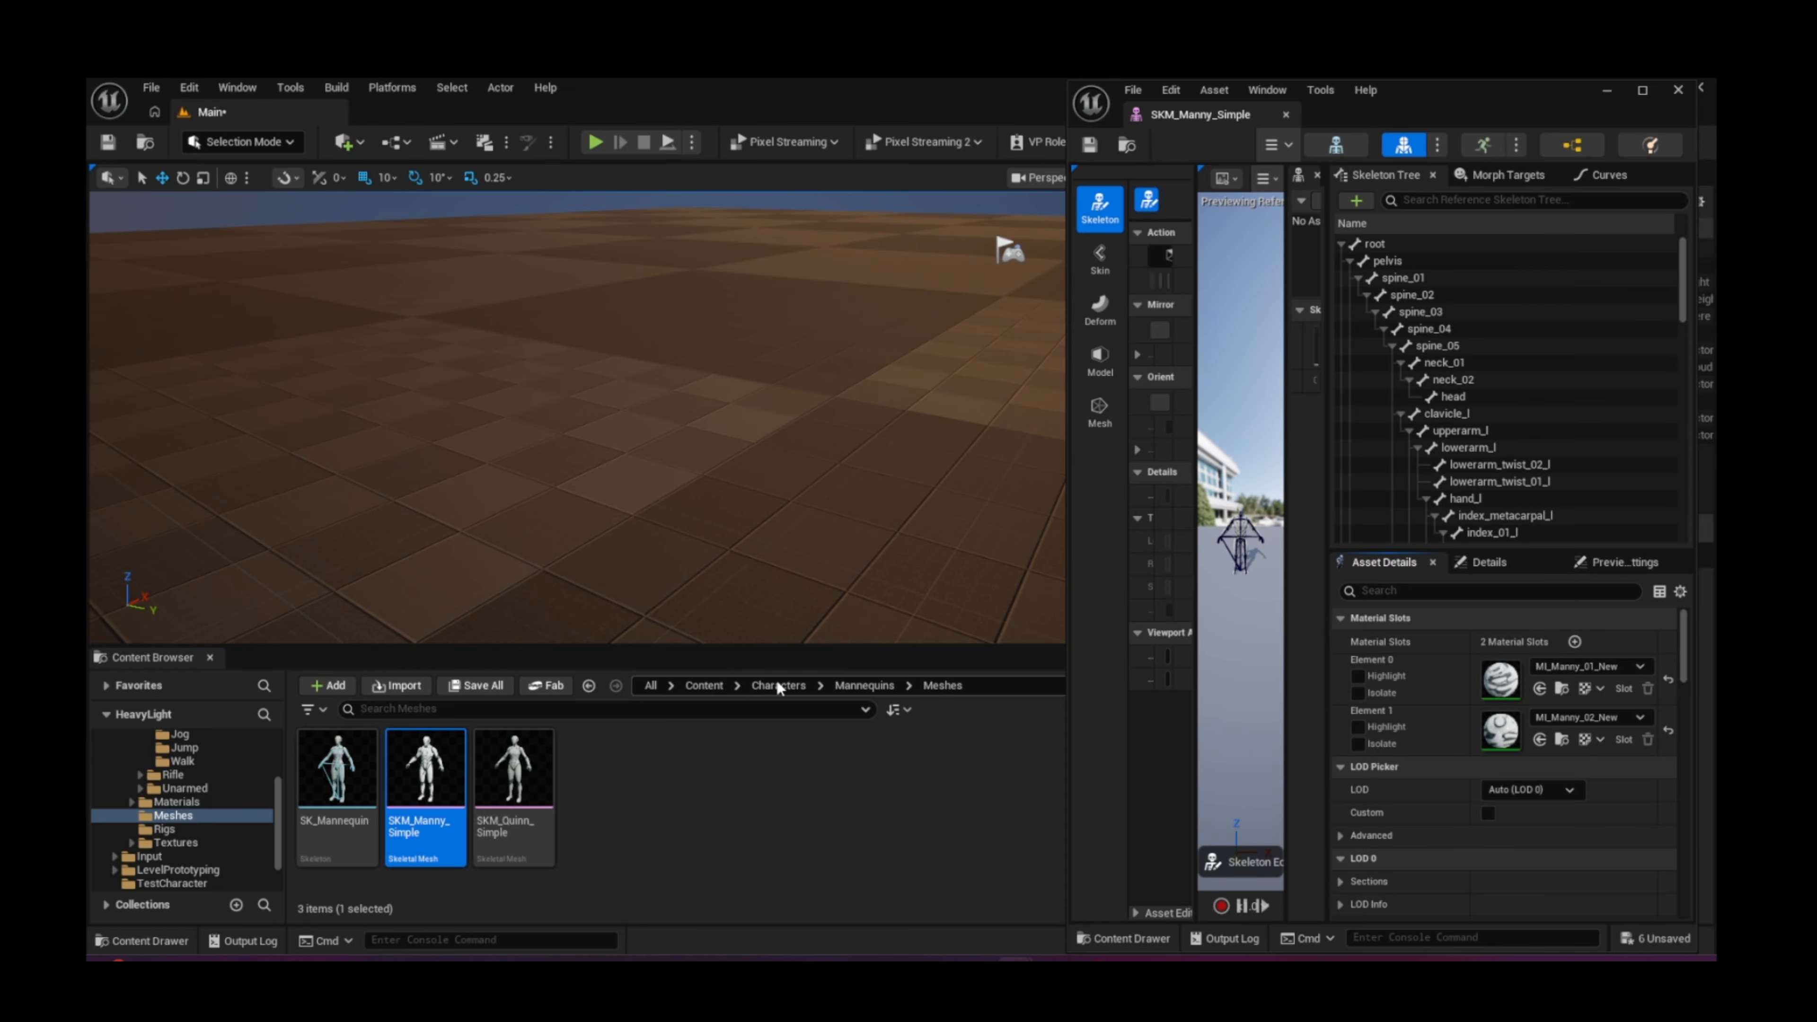
Step: Open the SKM_TestRig skeletal mesh from the TestCharacter folder
left_click(704, 685)
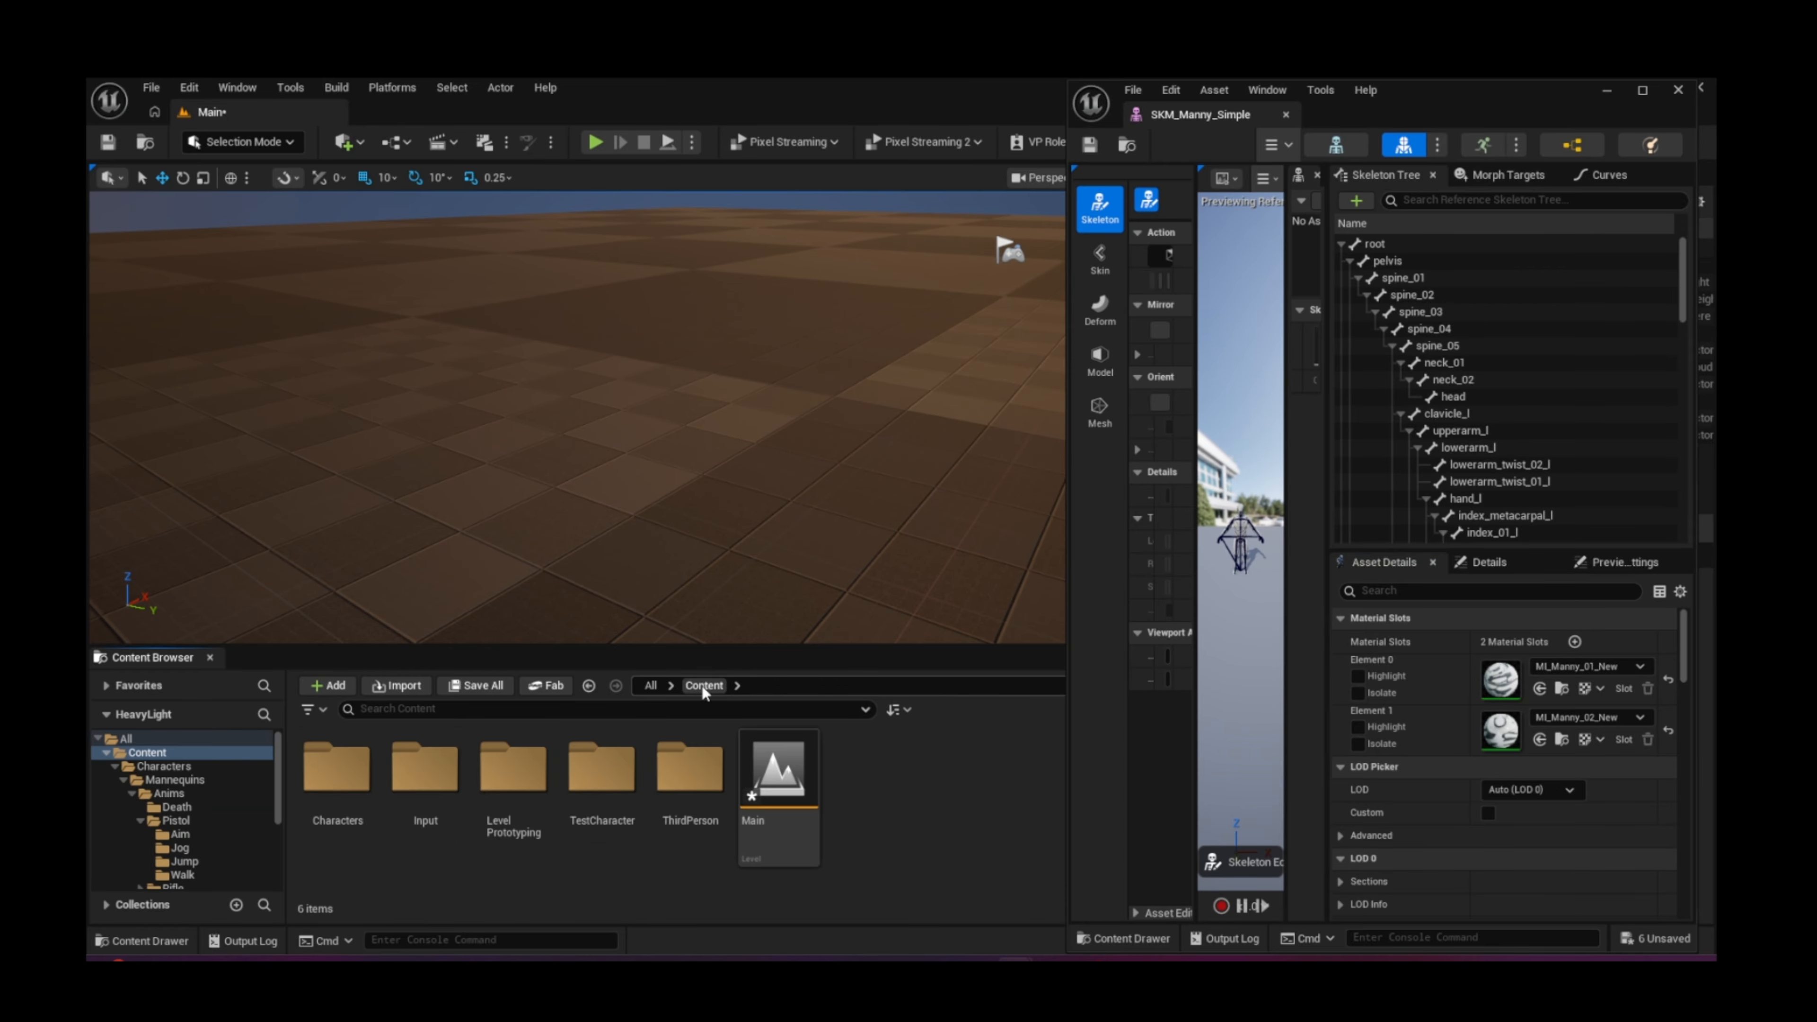
left_click(623, 785)
double_click(624, 785)
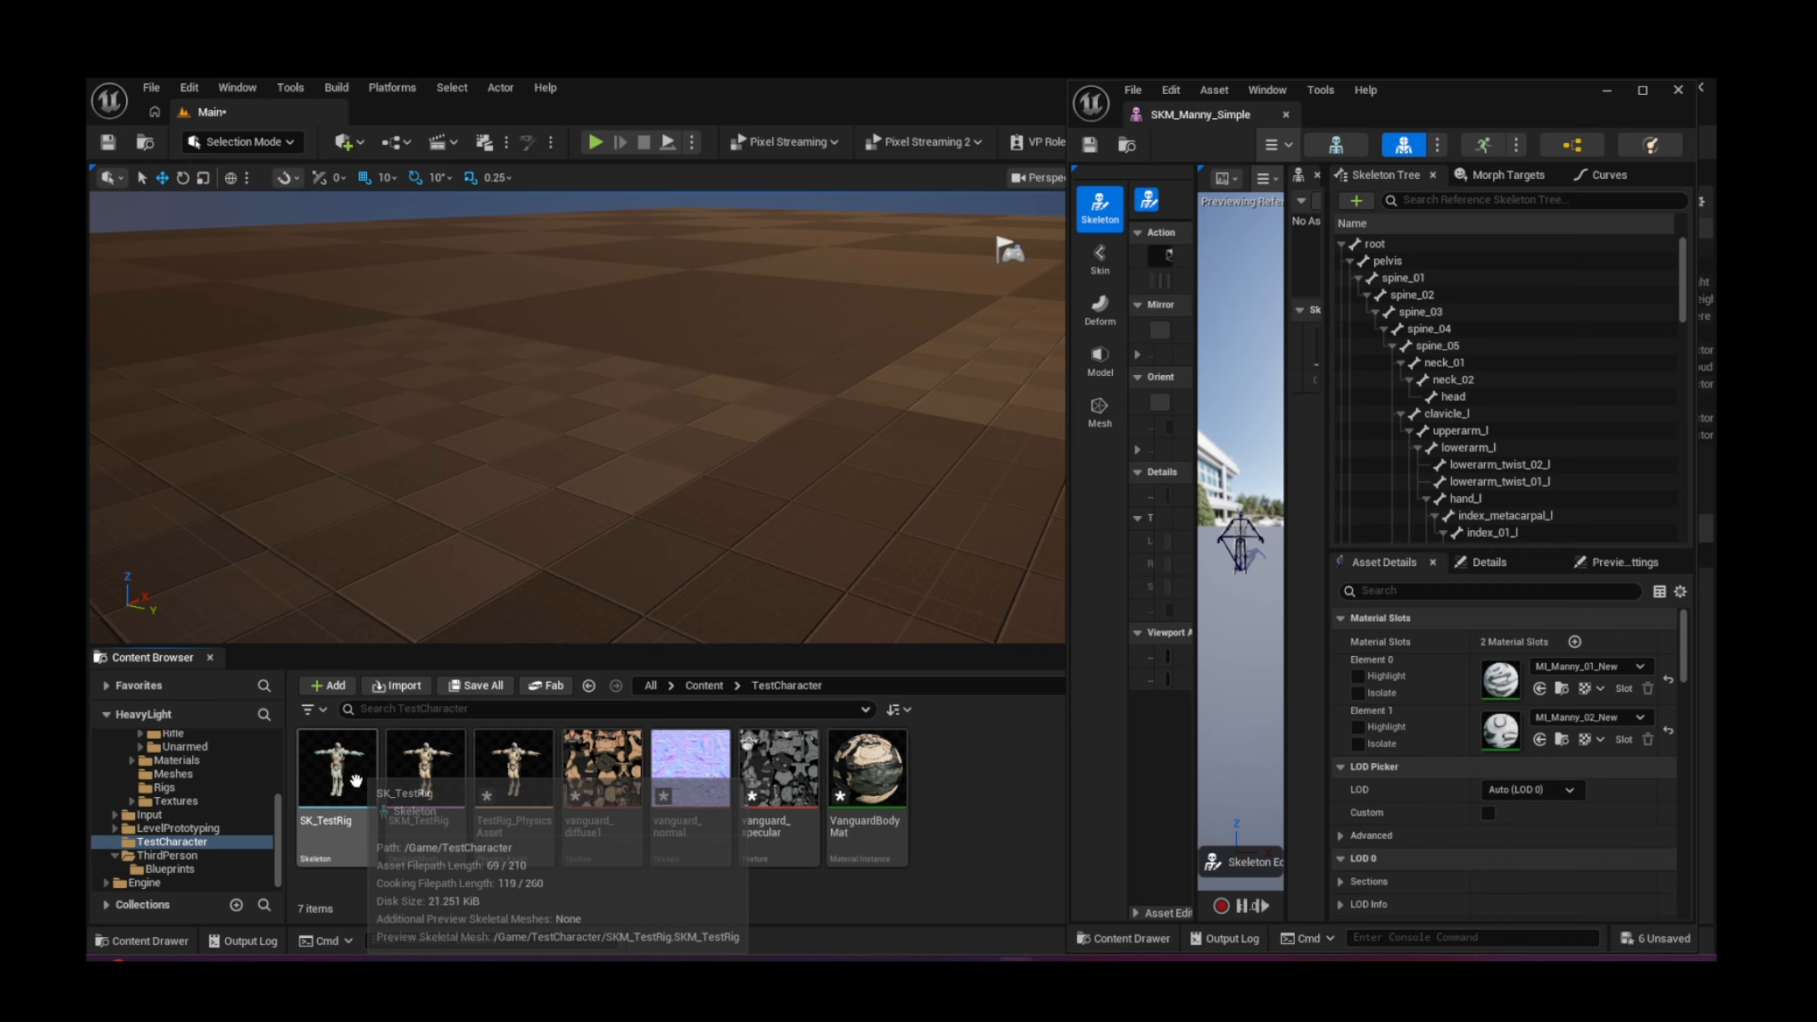
double_click(425, 758)
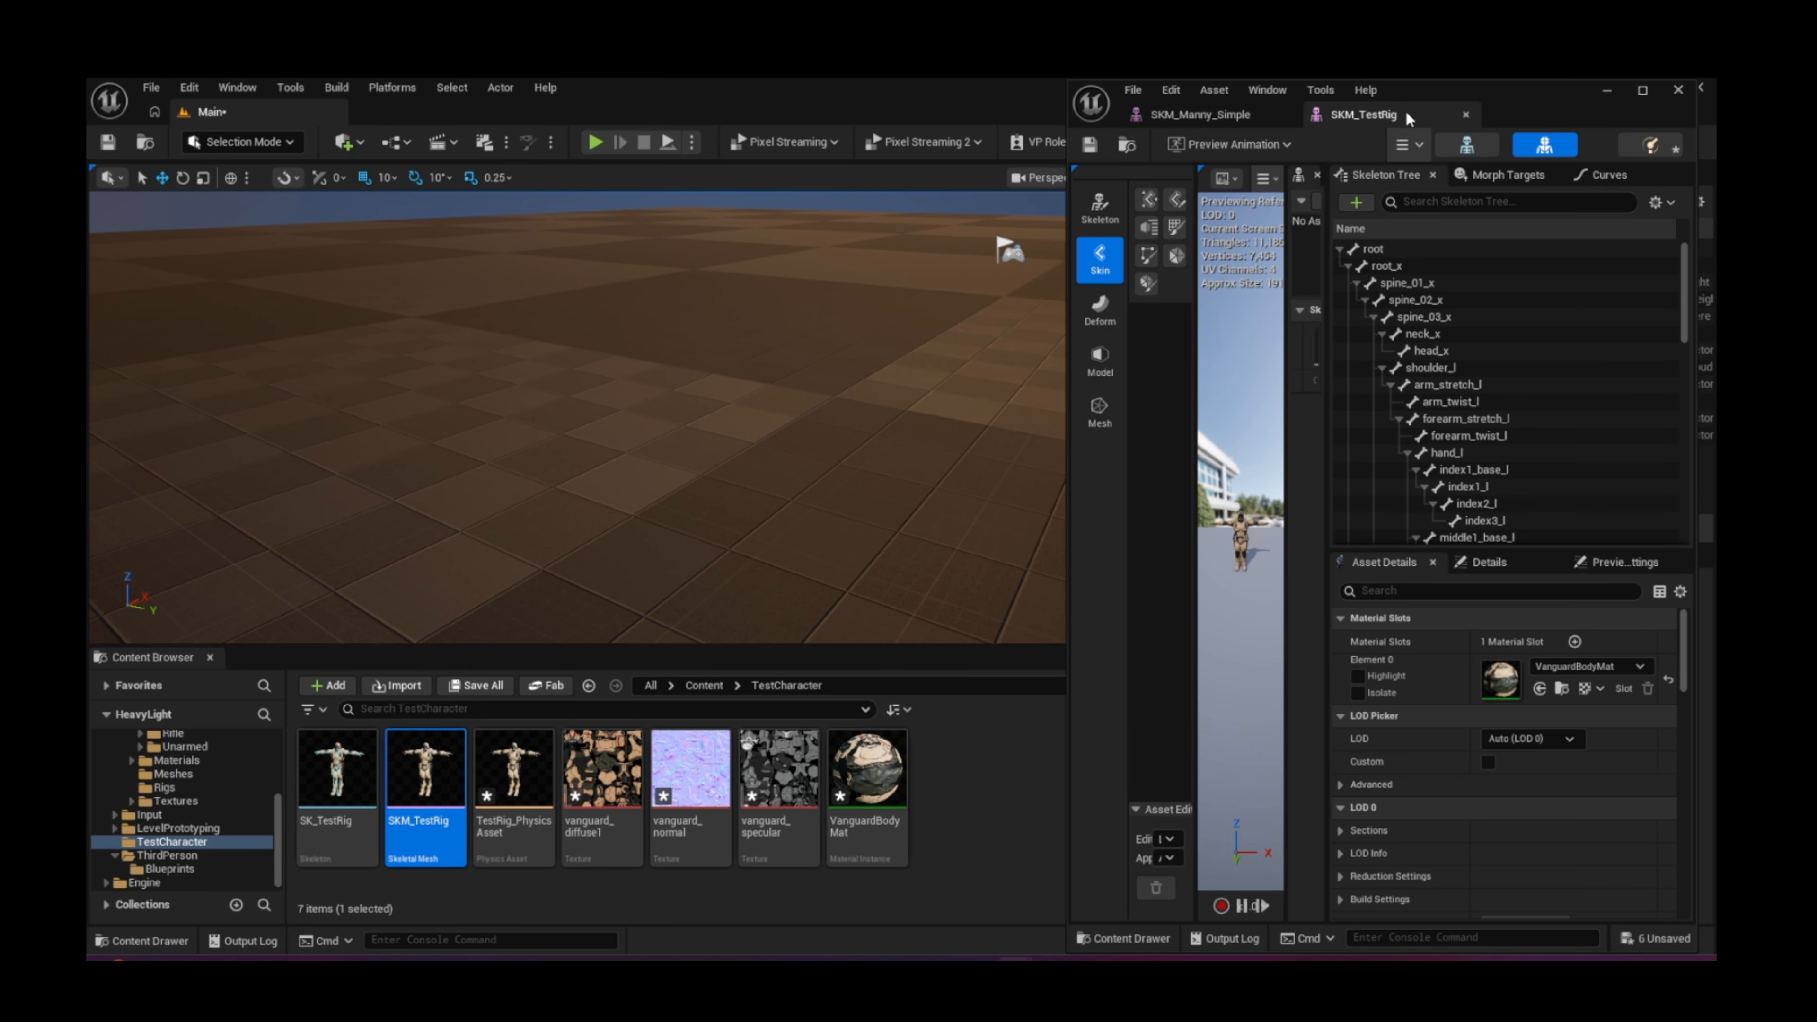
Step: Detach the SKM_TestRig editor and arrange it so both skeleton trees are visible side by side, with its skeleton editing tools shown
left_click_drag(1361, 119, 570, 161)
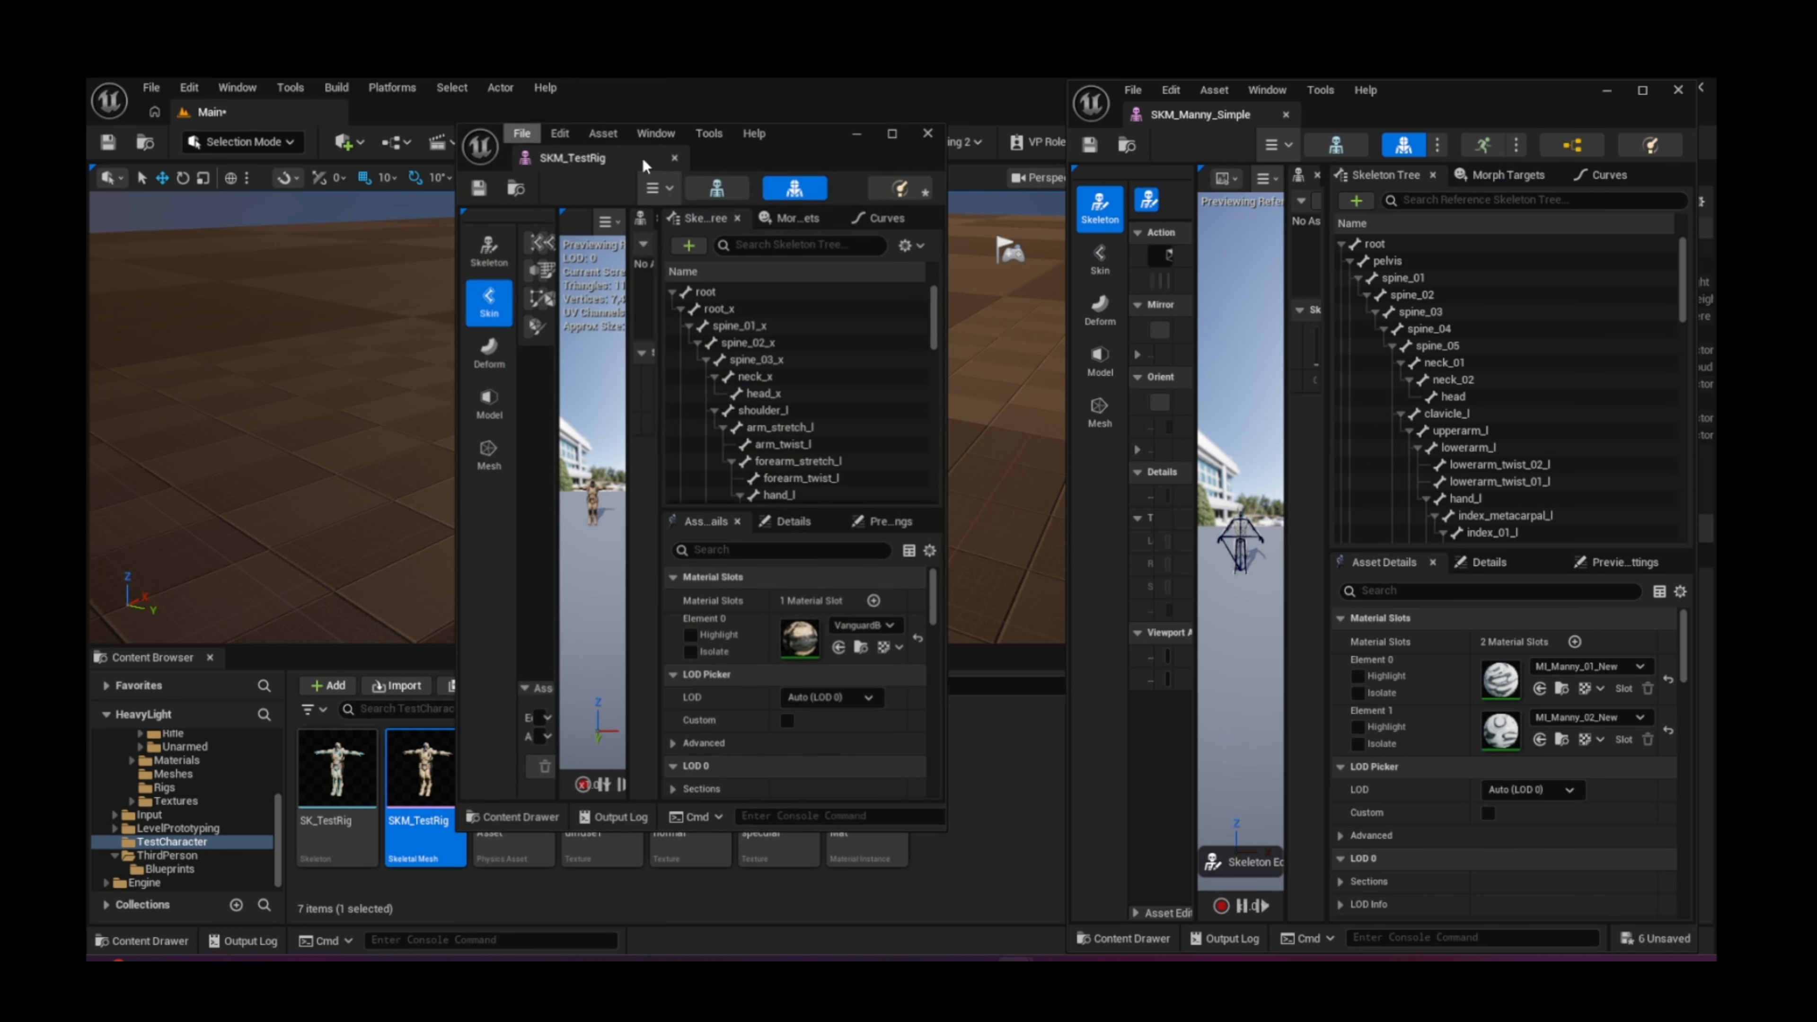
left_click_drag(731, 153, 618, 161)
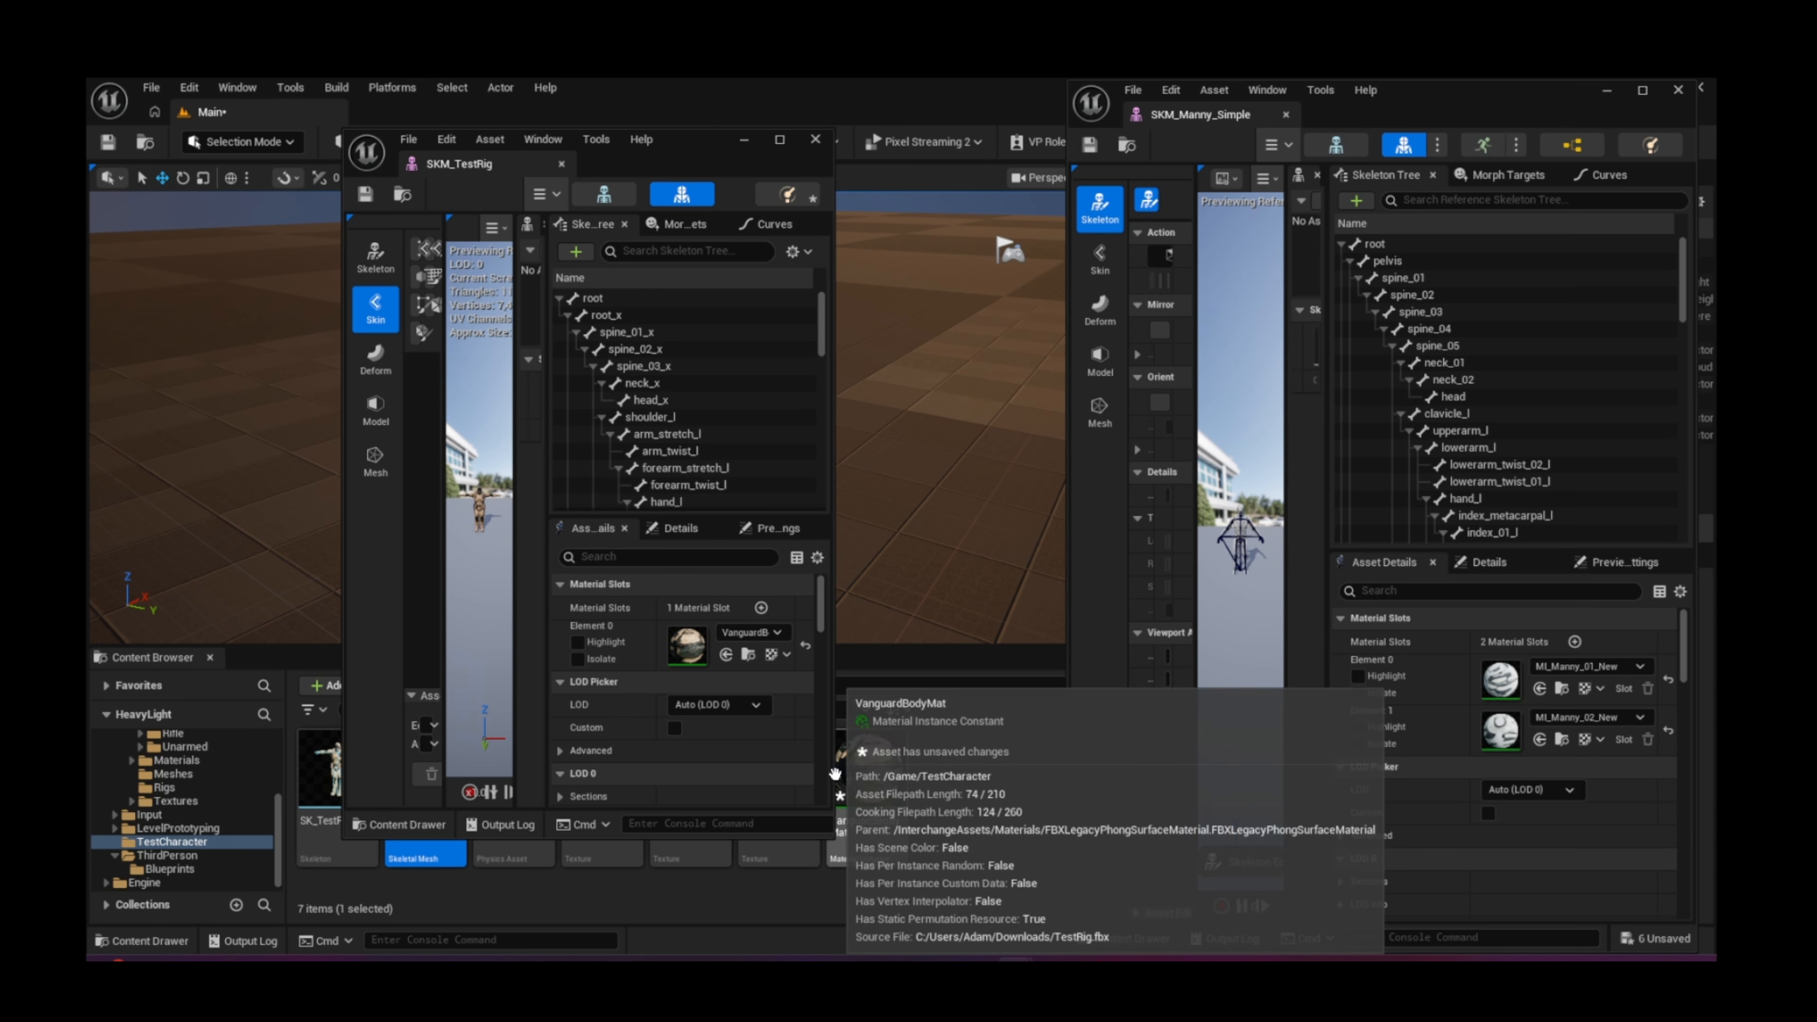
left_click_drag(833, 784, 1043, 783)
left_click_drag(705, 159, 604, 155)
left_click(279, 261)
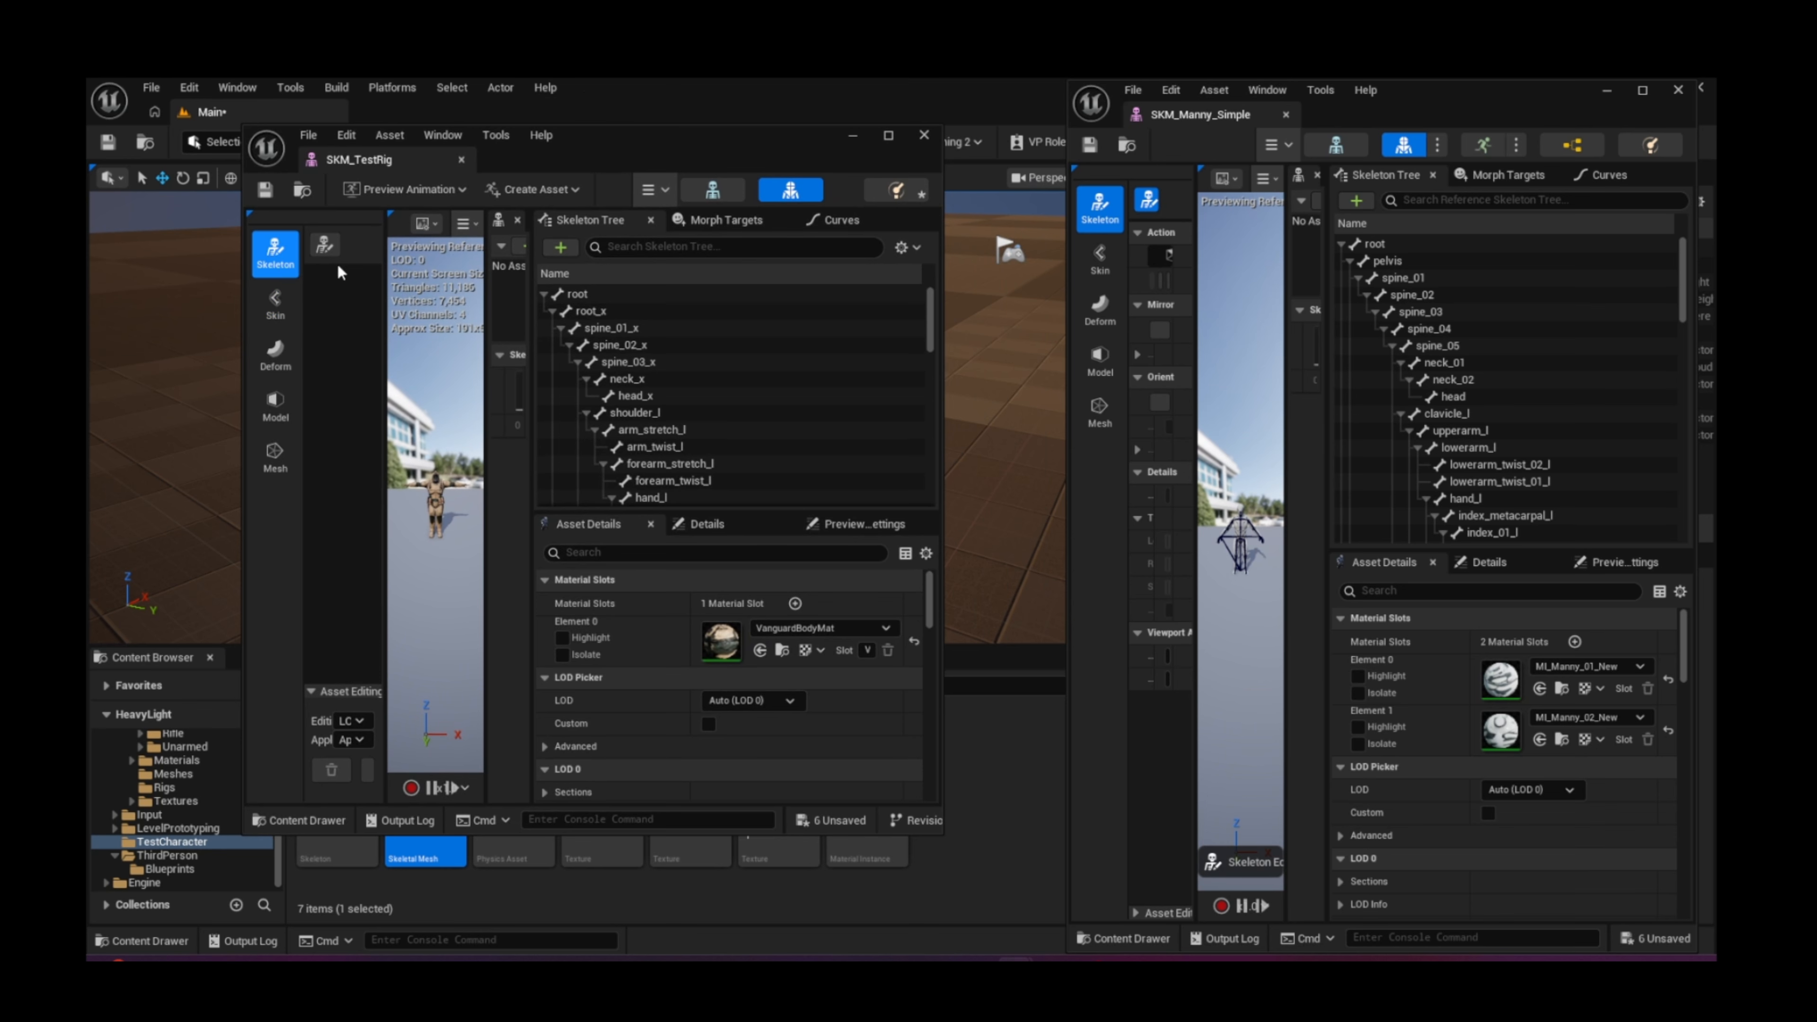
left_click_drag(944, 835, 1314, 943)
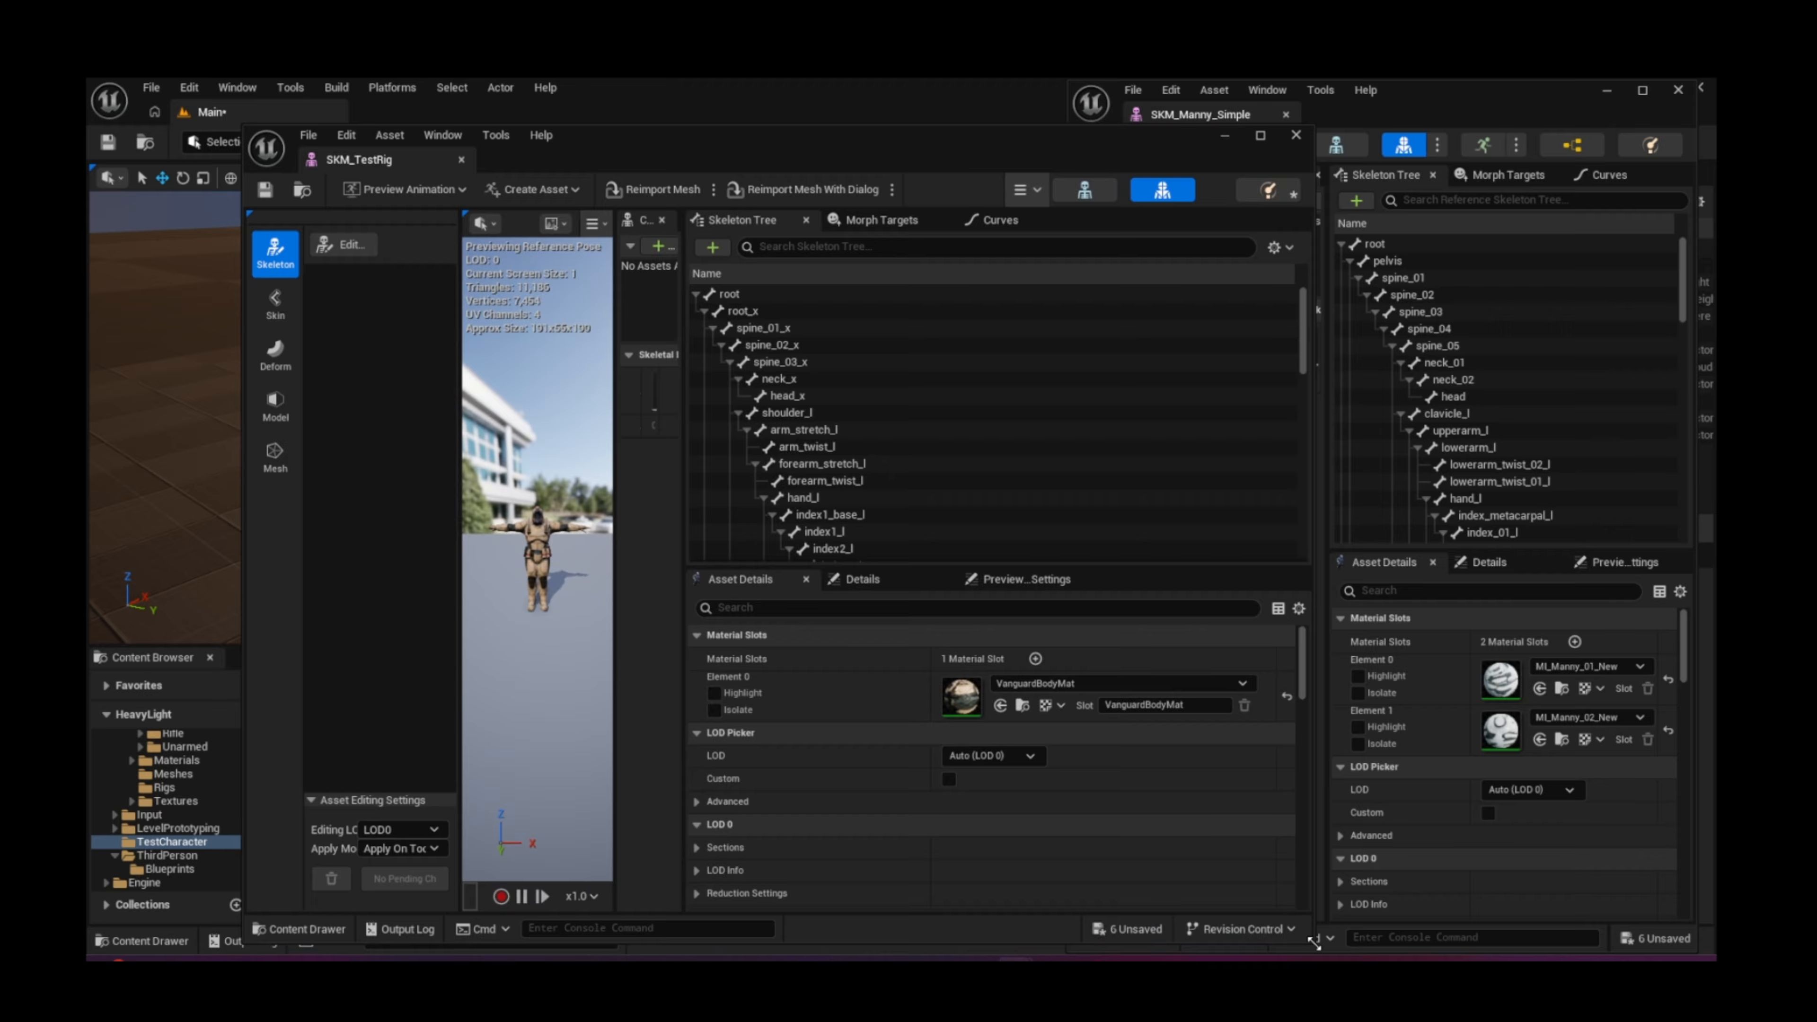
left_click_drag(902, 153, 748, 109)
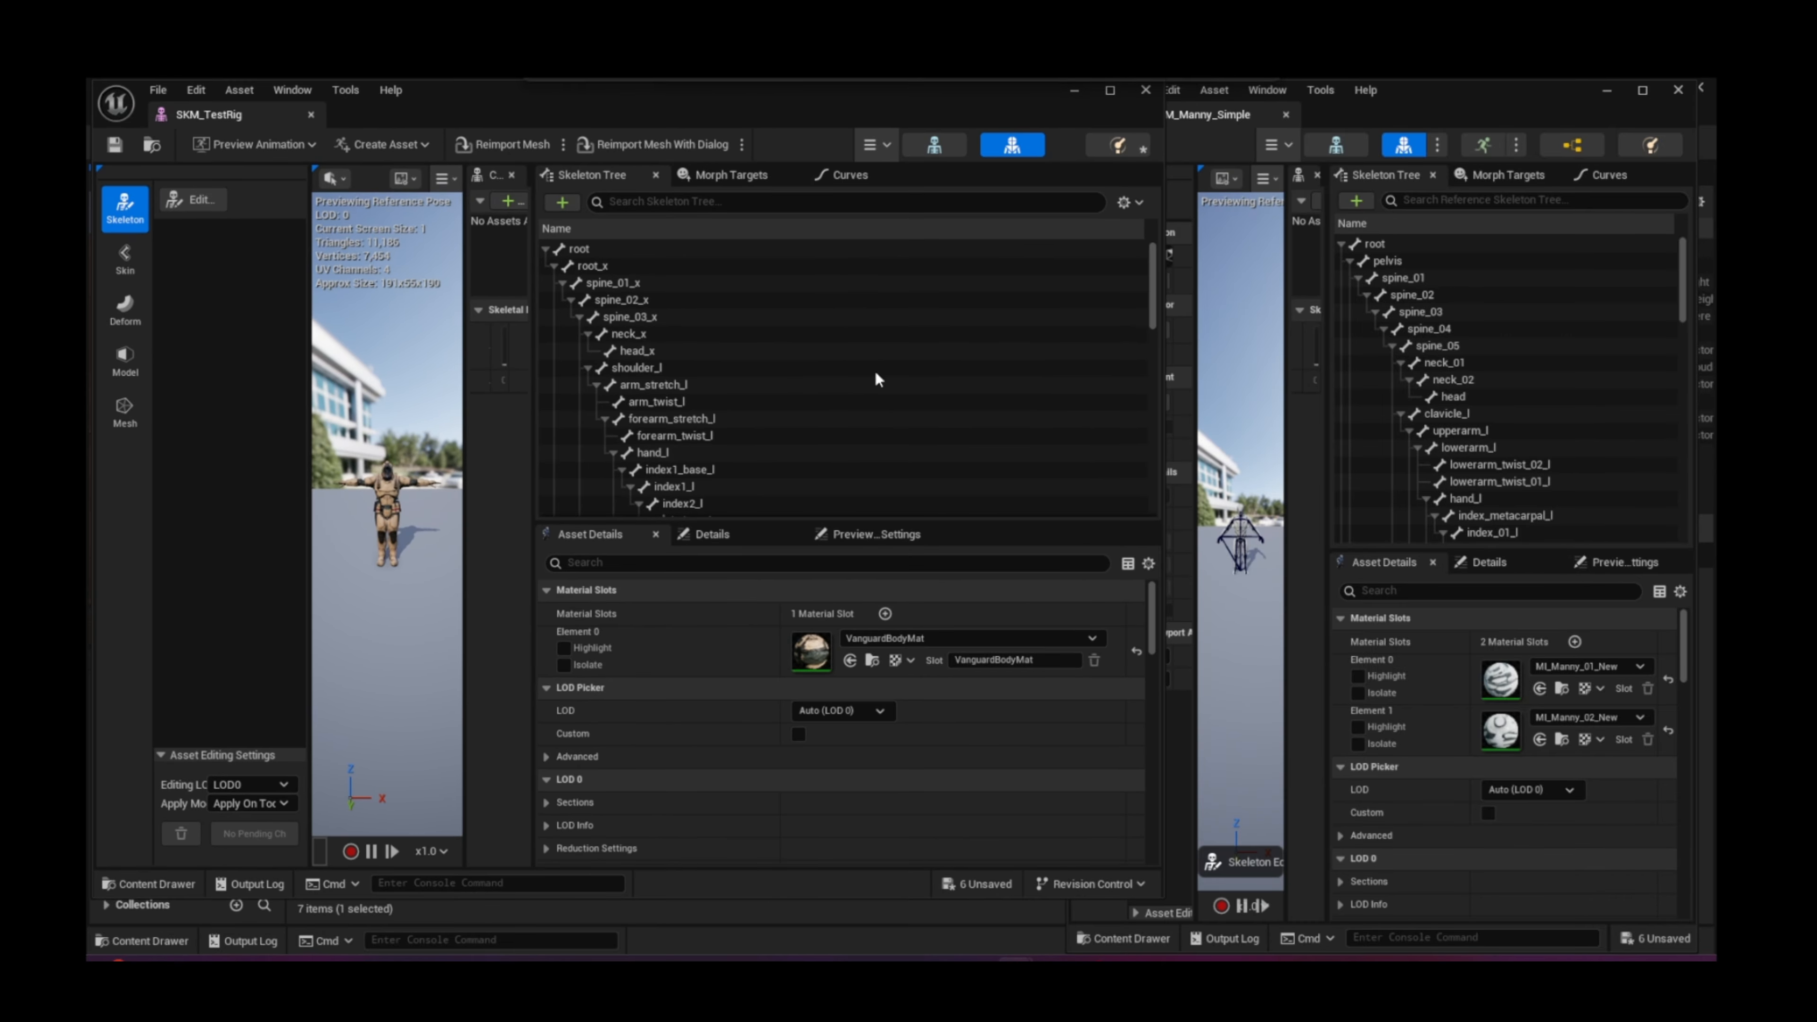
left_click_drag(1160, 898, 1284, 951)
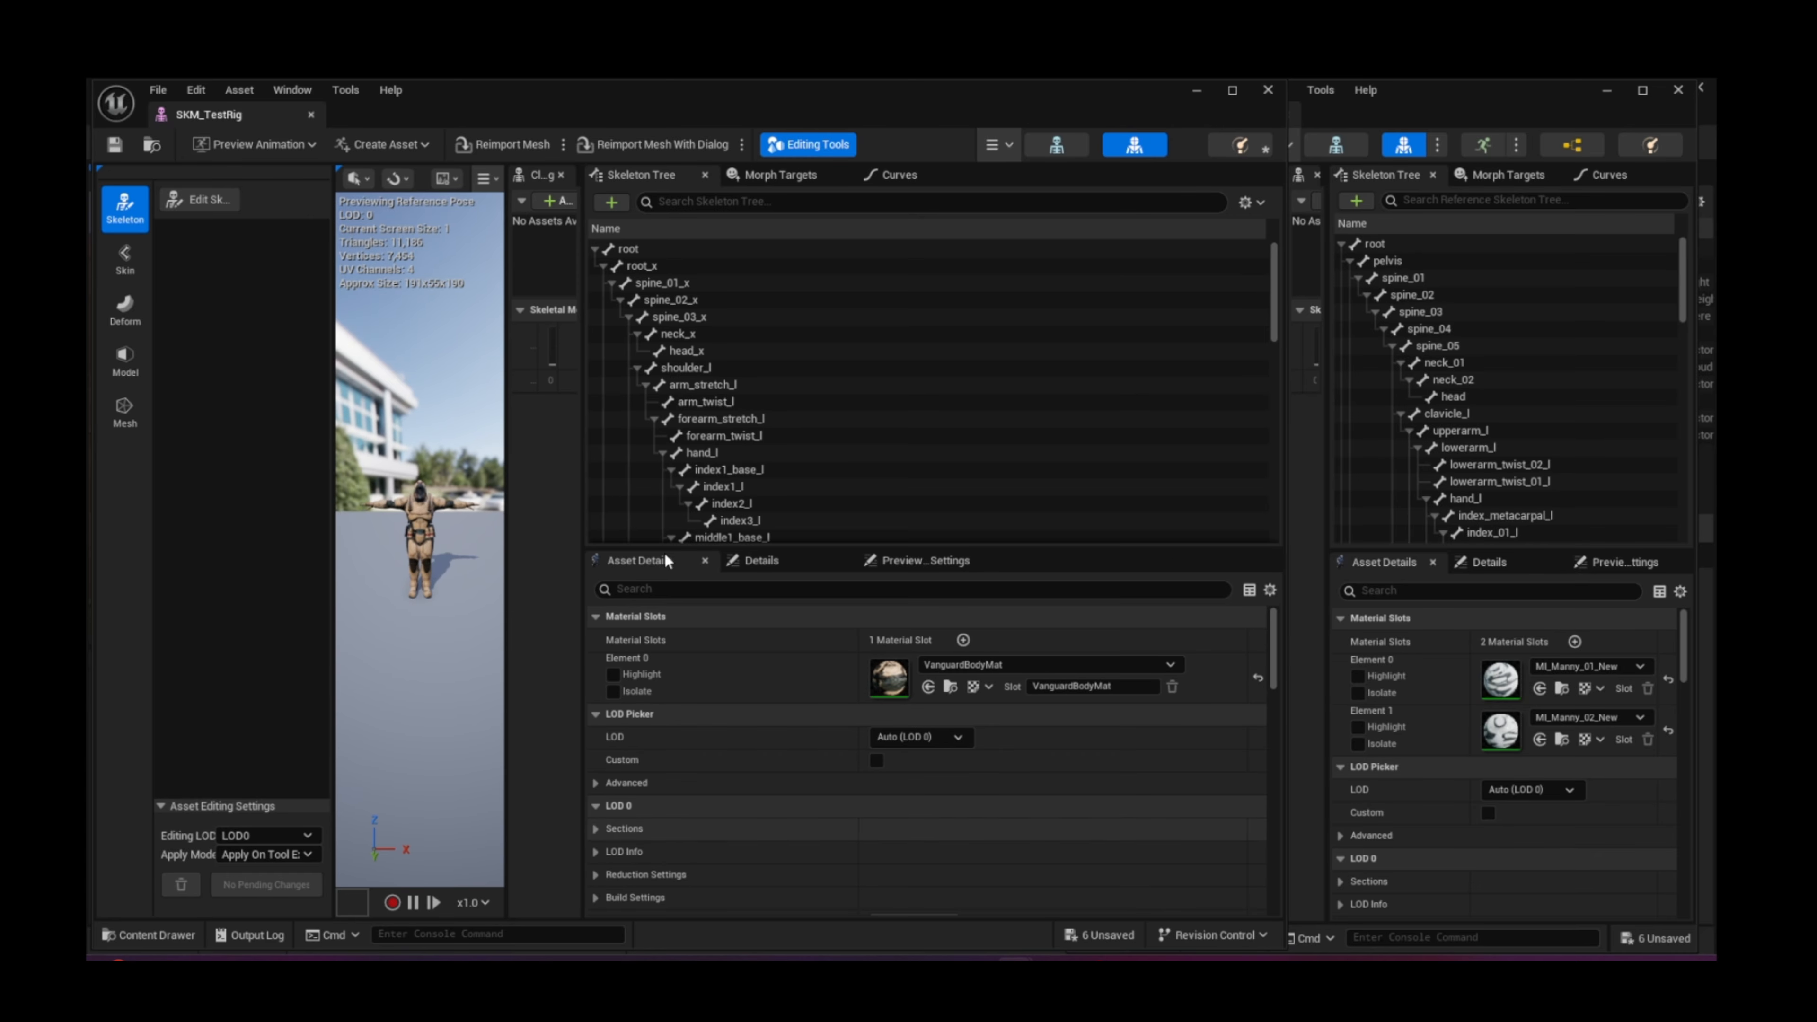
Step: Start editing the SKM_TestRig skeleton and rename its root_x bone as pelvis to match the mannequin
left_click(214, 200)
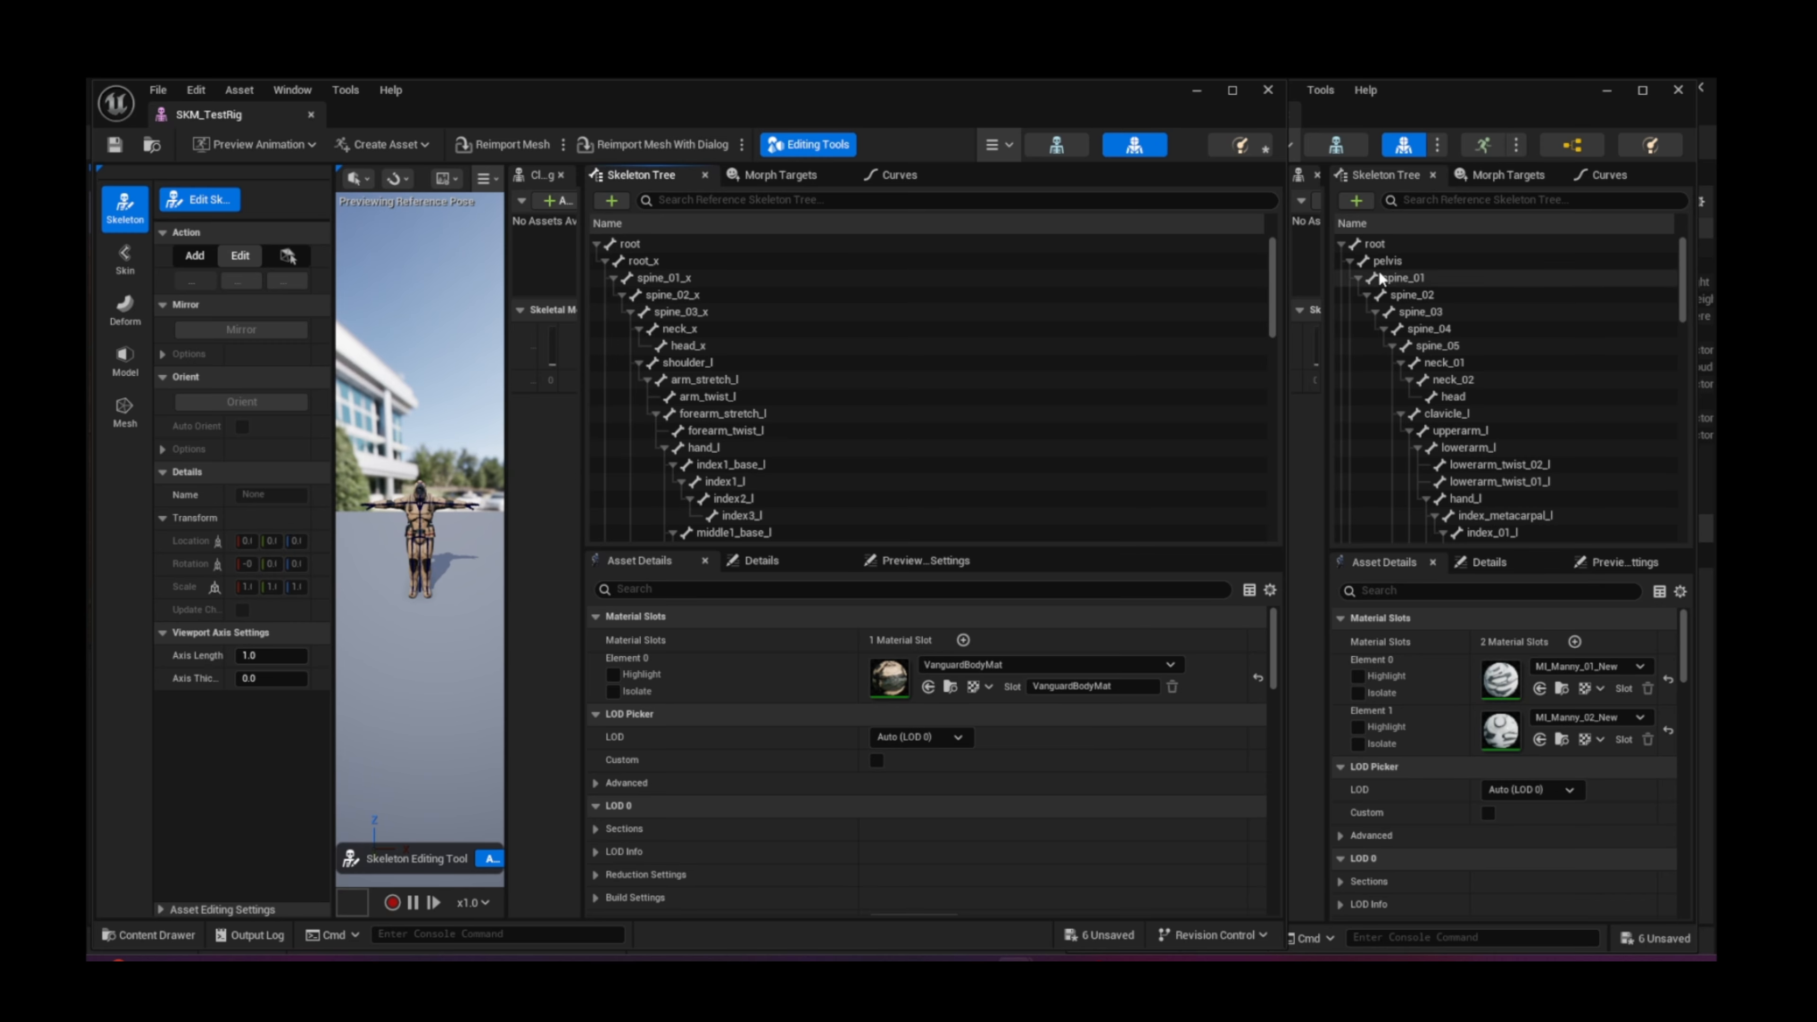
left_click(1388, 261)
left_click(644, 262)
key("F2")
type("pelvis")
key("Return")
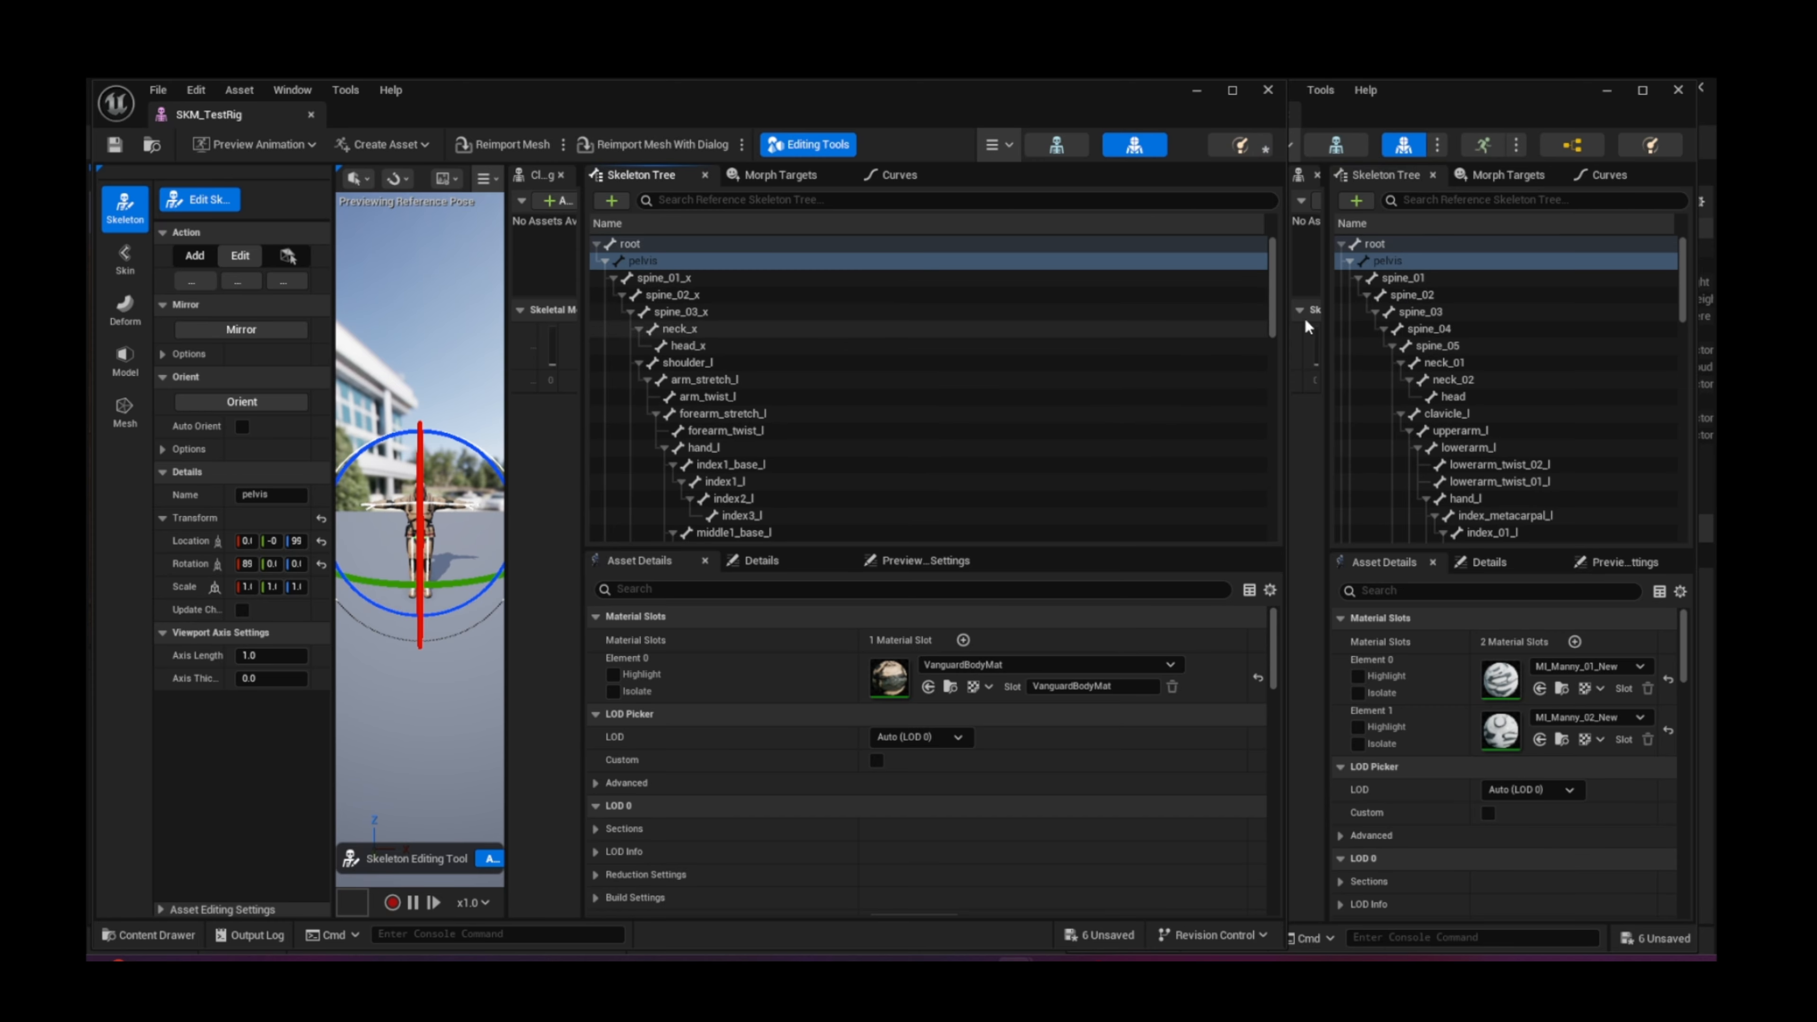
left_click(1396, 264)
key("F2")
left_click(1410, 278)
key("F2")
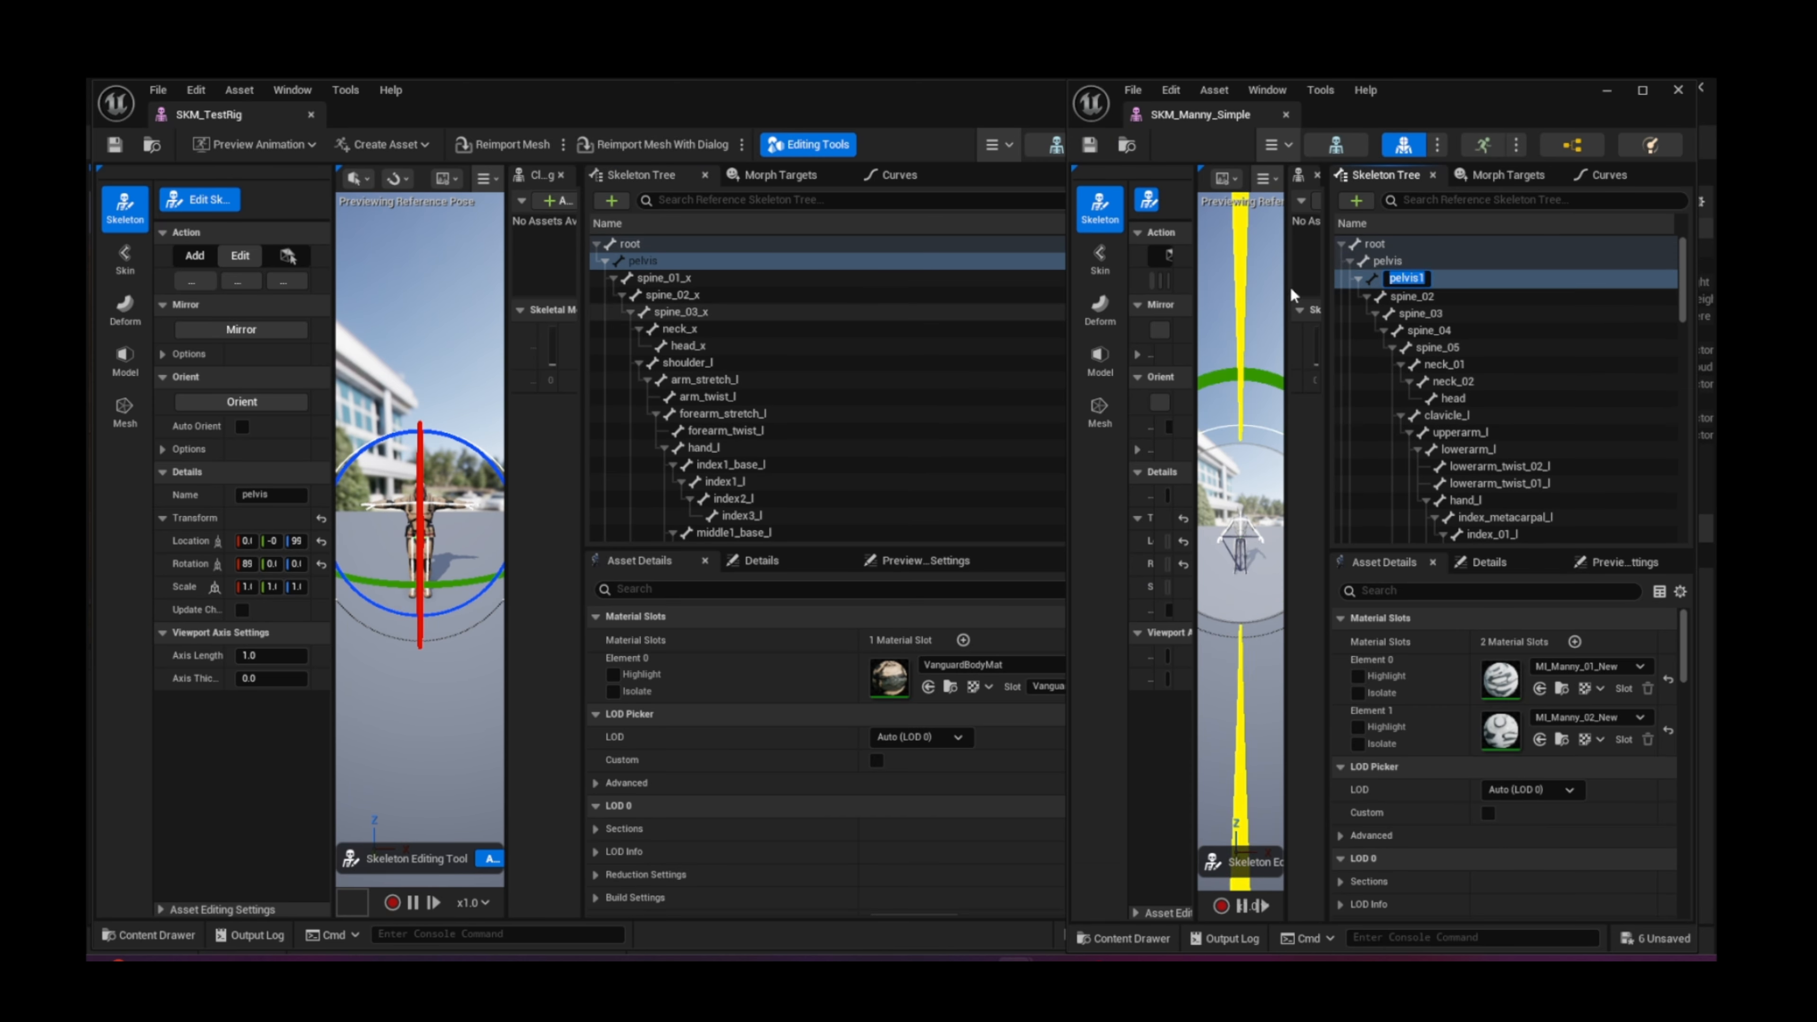
left_click(1500, 302)
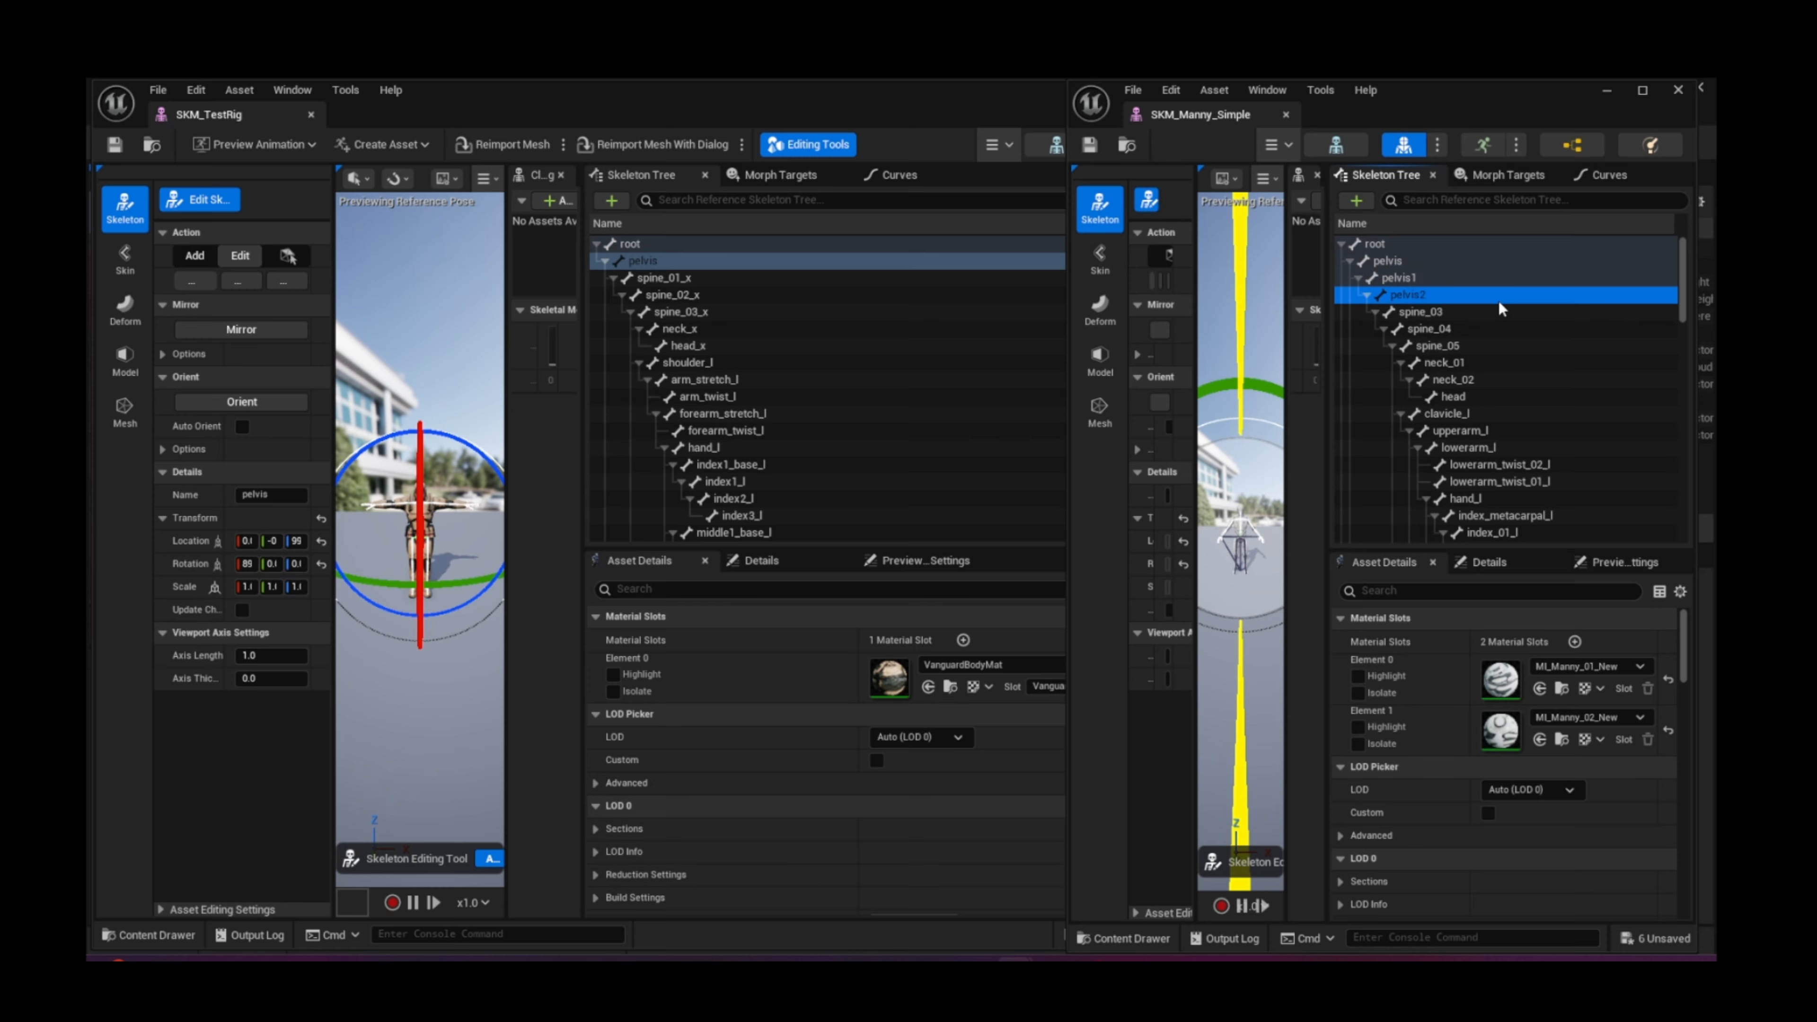
key("ctrl+z")
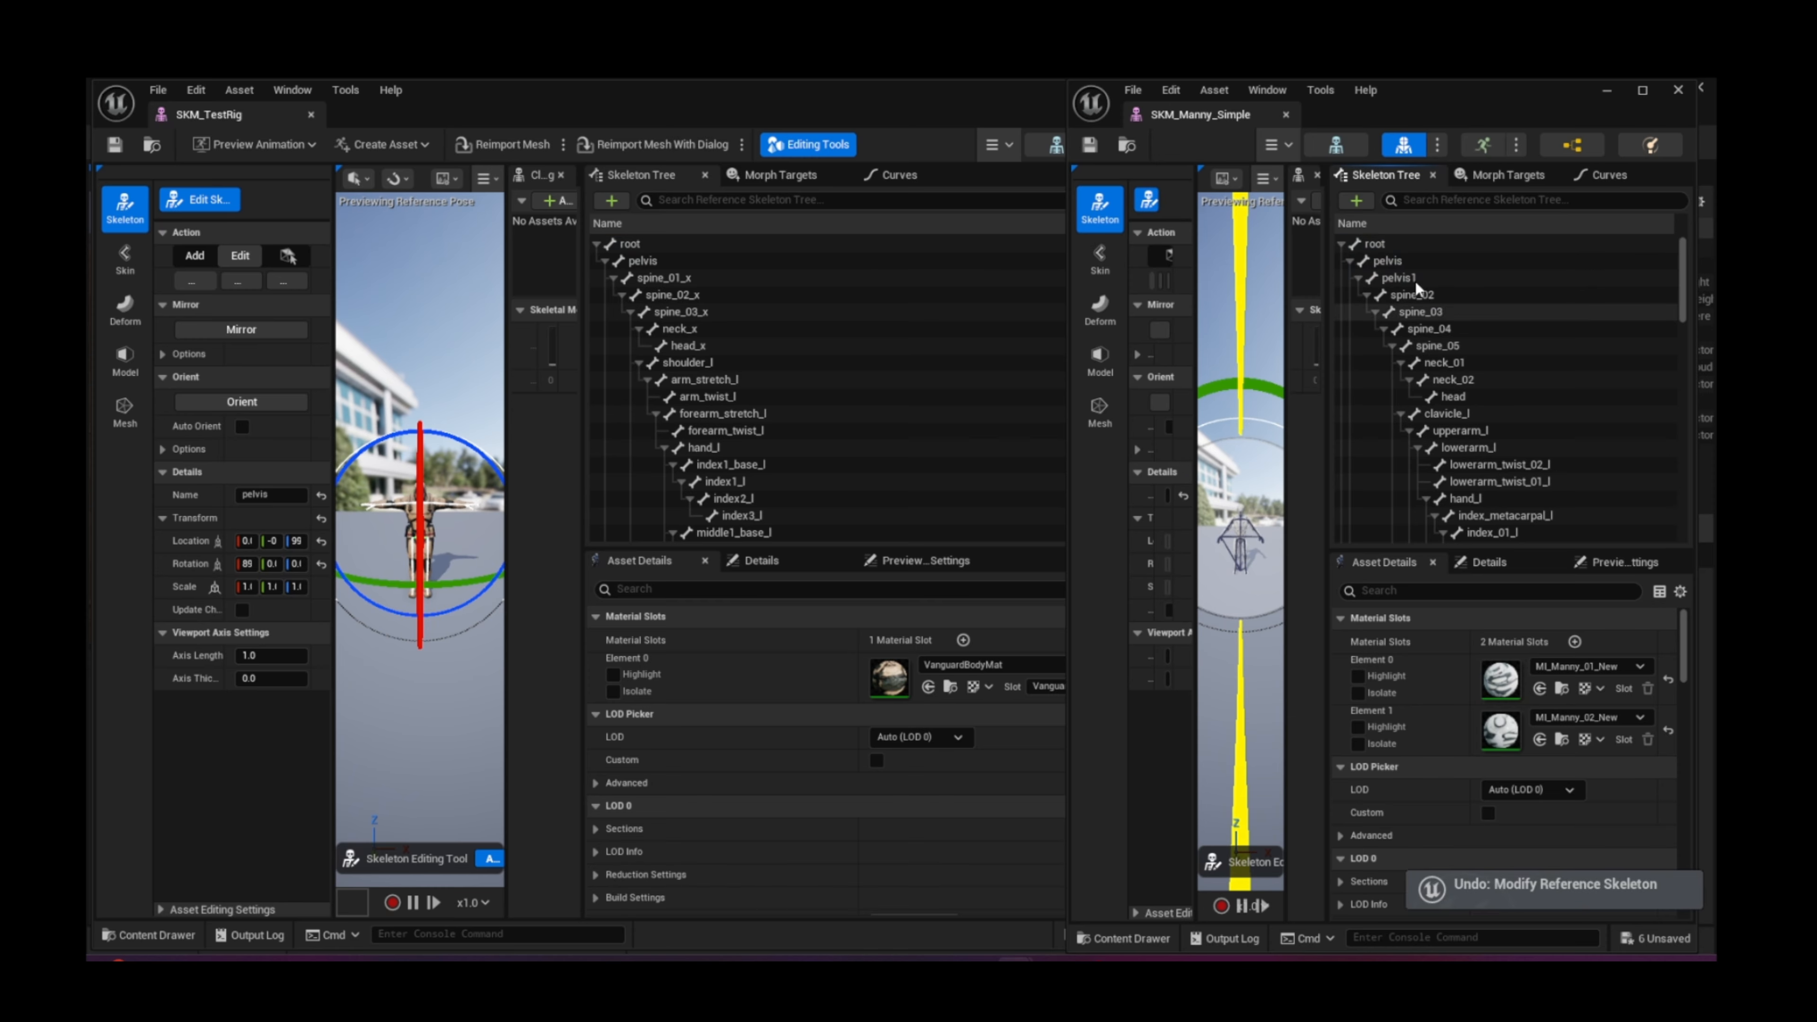
key("ctrl+z")
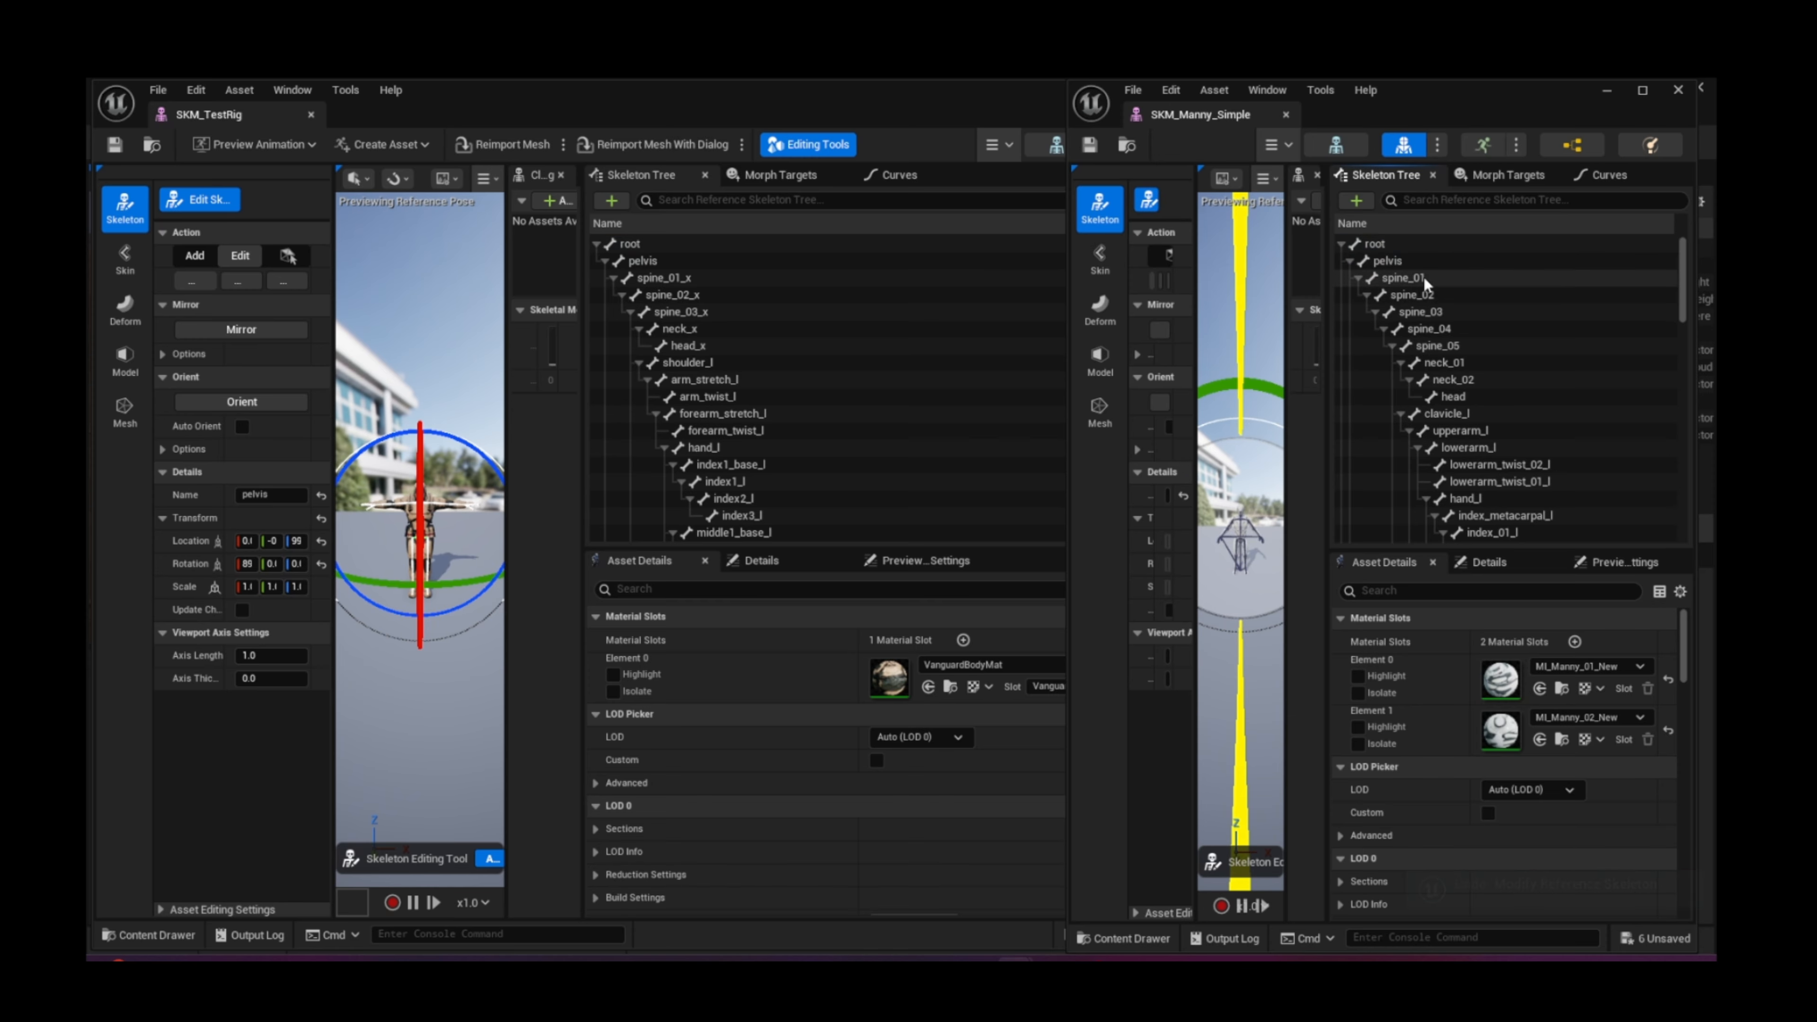
Step: Rename SKM_TestRig's spine_01_x bone as spine_01, using the bone name copied from SKM_Manny_Simple
left_click(1402, 277)
double_click(1409, 276)
key("ctrl+c")
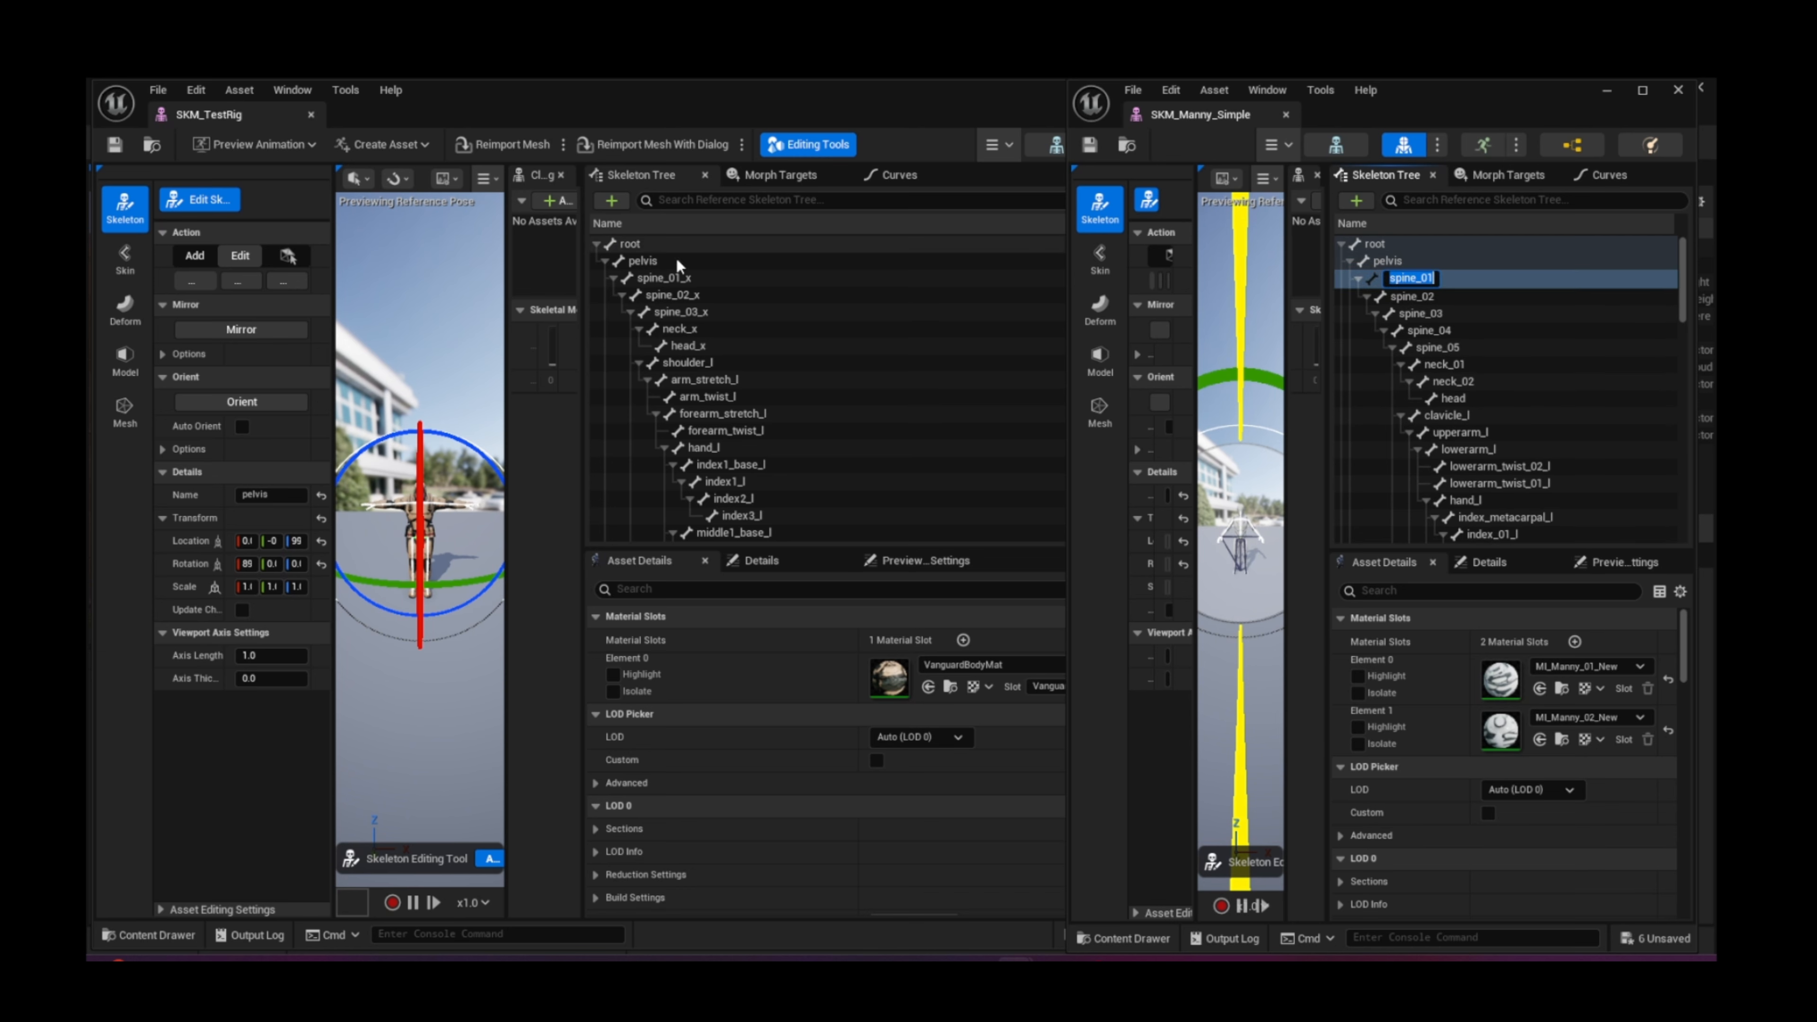
double_click(643, 279)
key("ctrl+v")
key("Return")
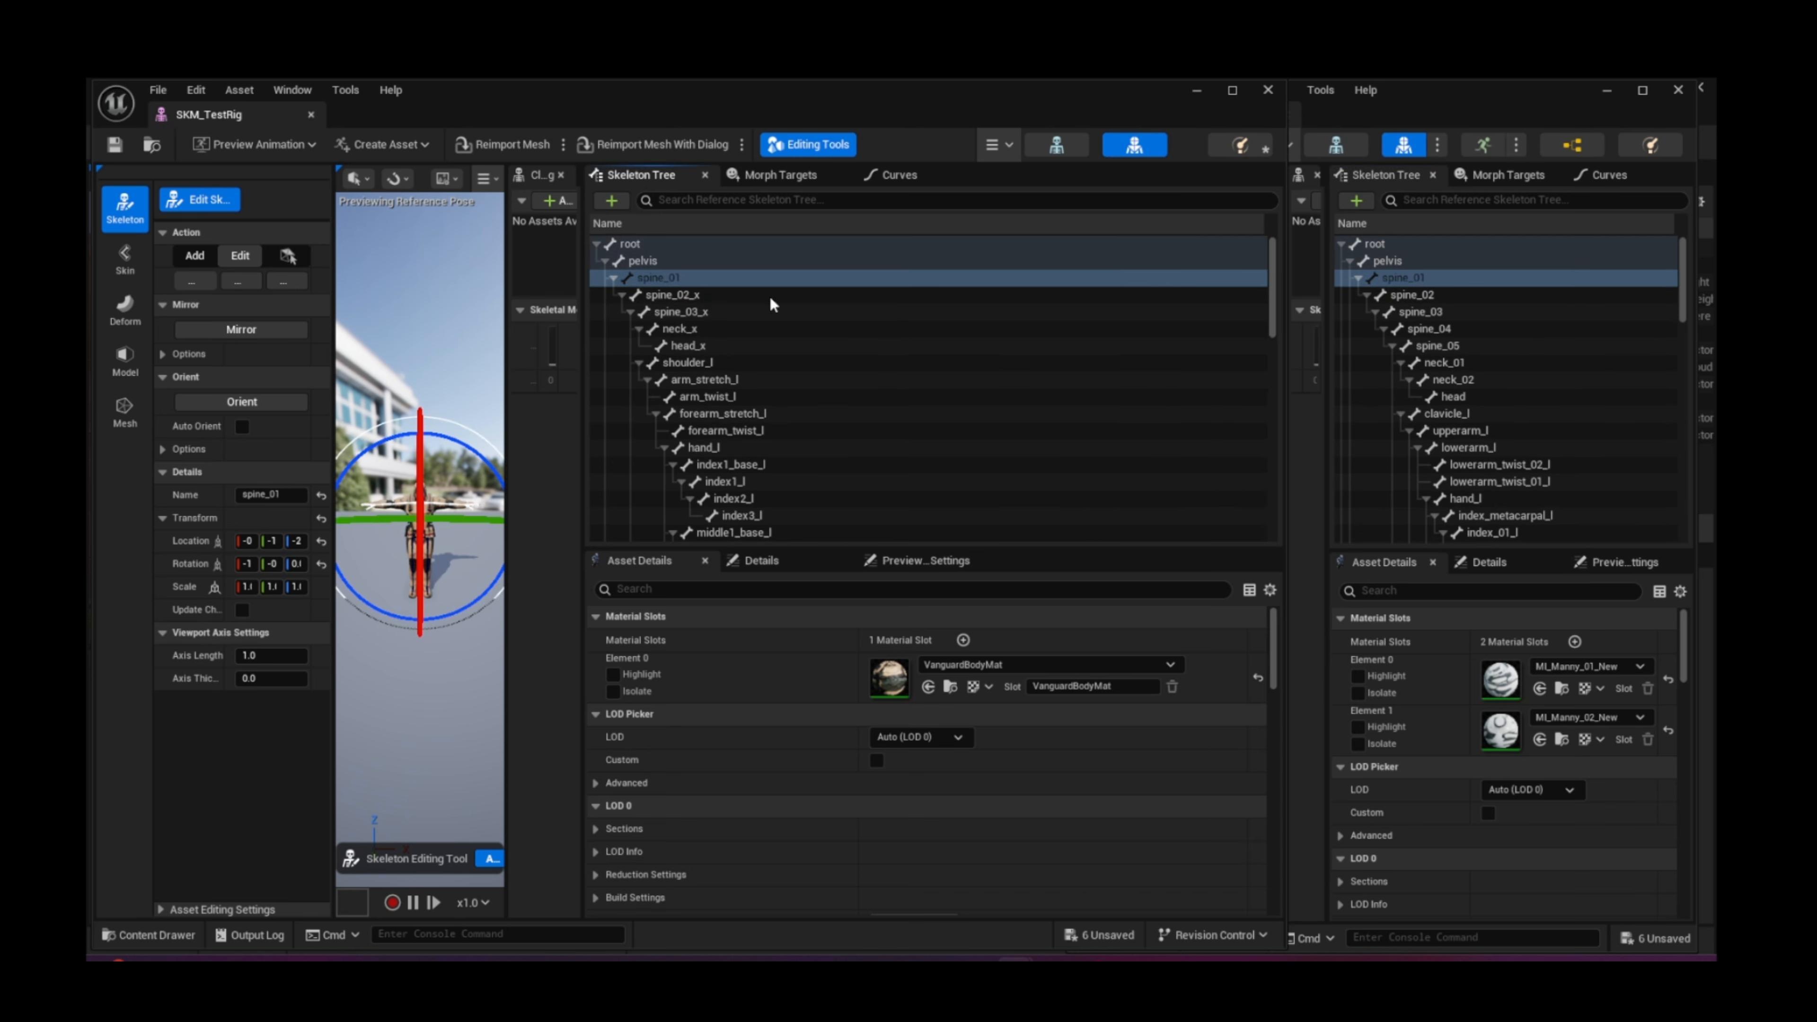
Step: Rename SKM_TestRig's spine_02_x bone as spine_02 to match SKM_Manny_Simple
left_click(1410, 295)
double_click(1411, 295)
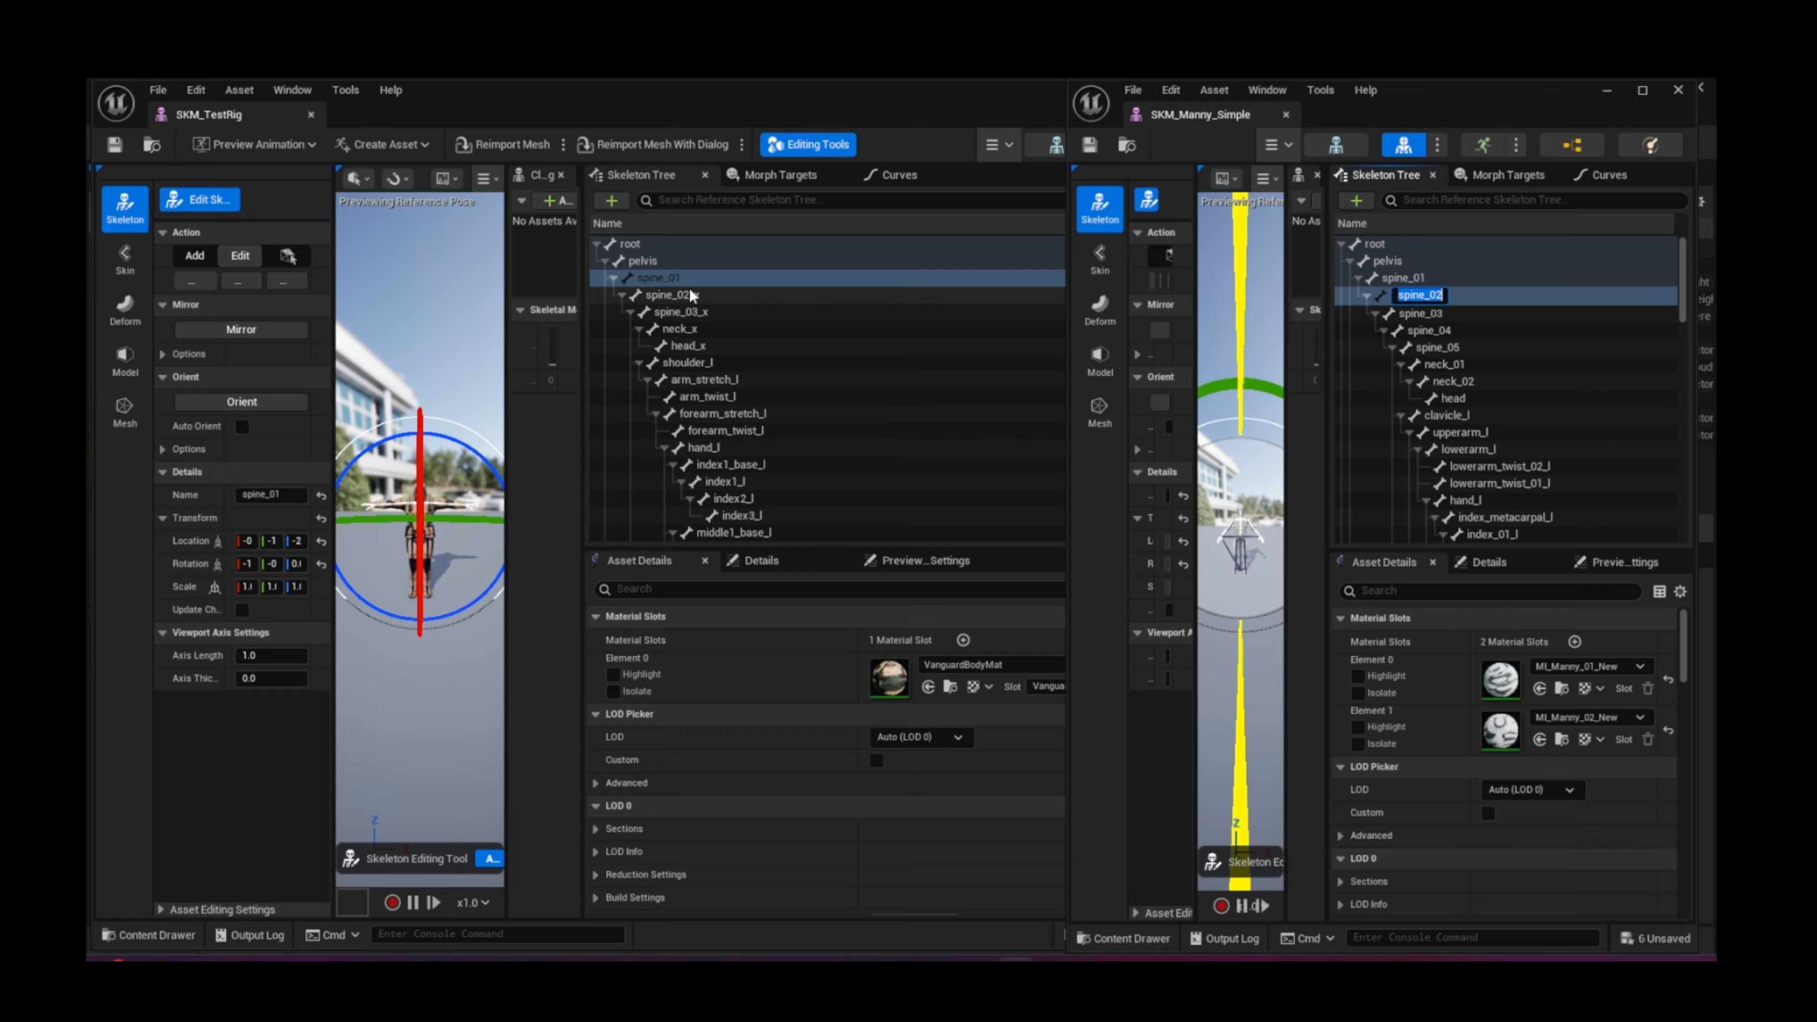
double_click(673, 294)
type("spine_02")
key("Return")
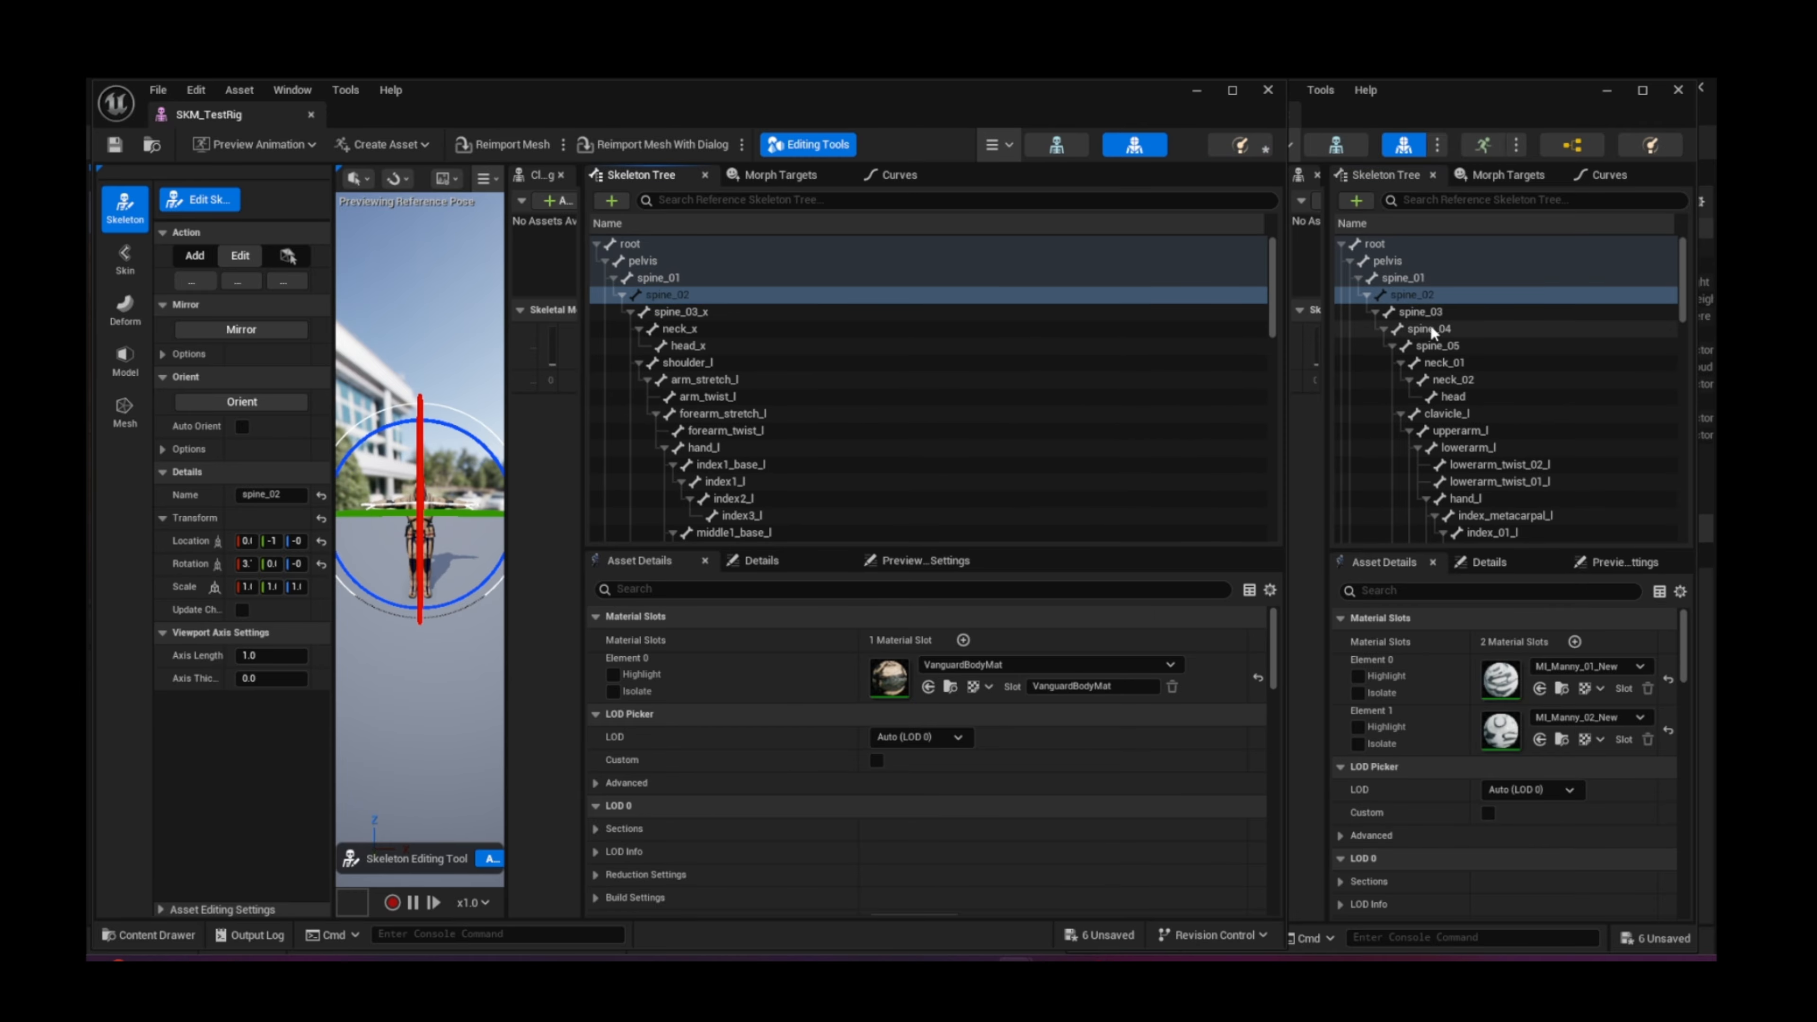
Step: Rename SKM_TestRig's spine_03_x bone as spine_03, using the bone name copied from SKM_Manny_Simple
left_click(1423, 312)
double_click(1424, 312)
key("ctrl+c")
double_click(684, 311)
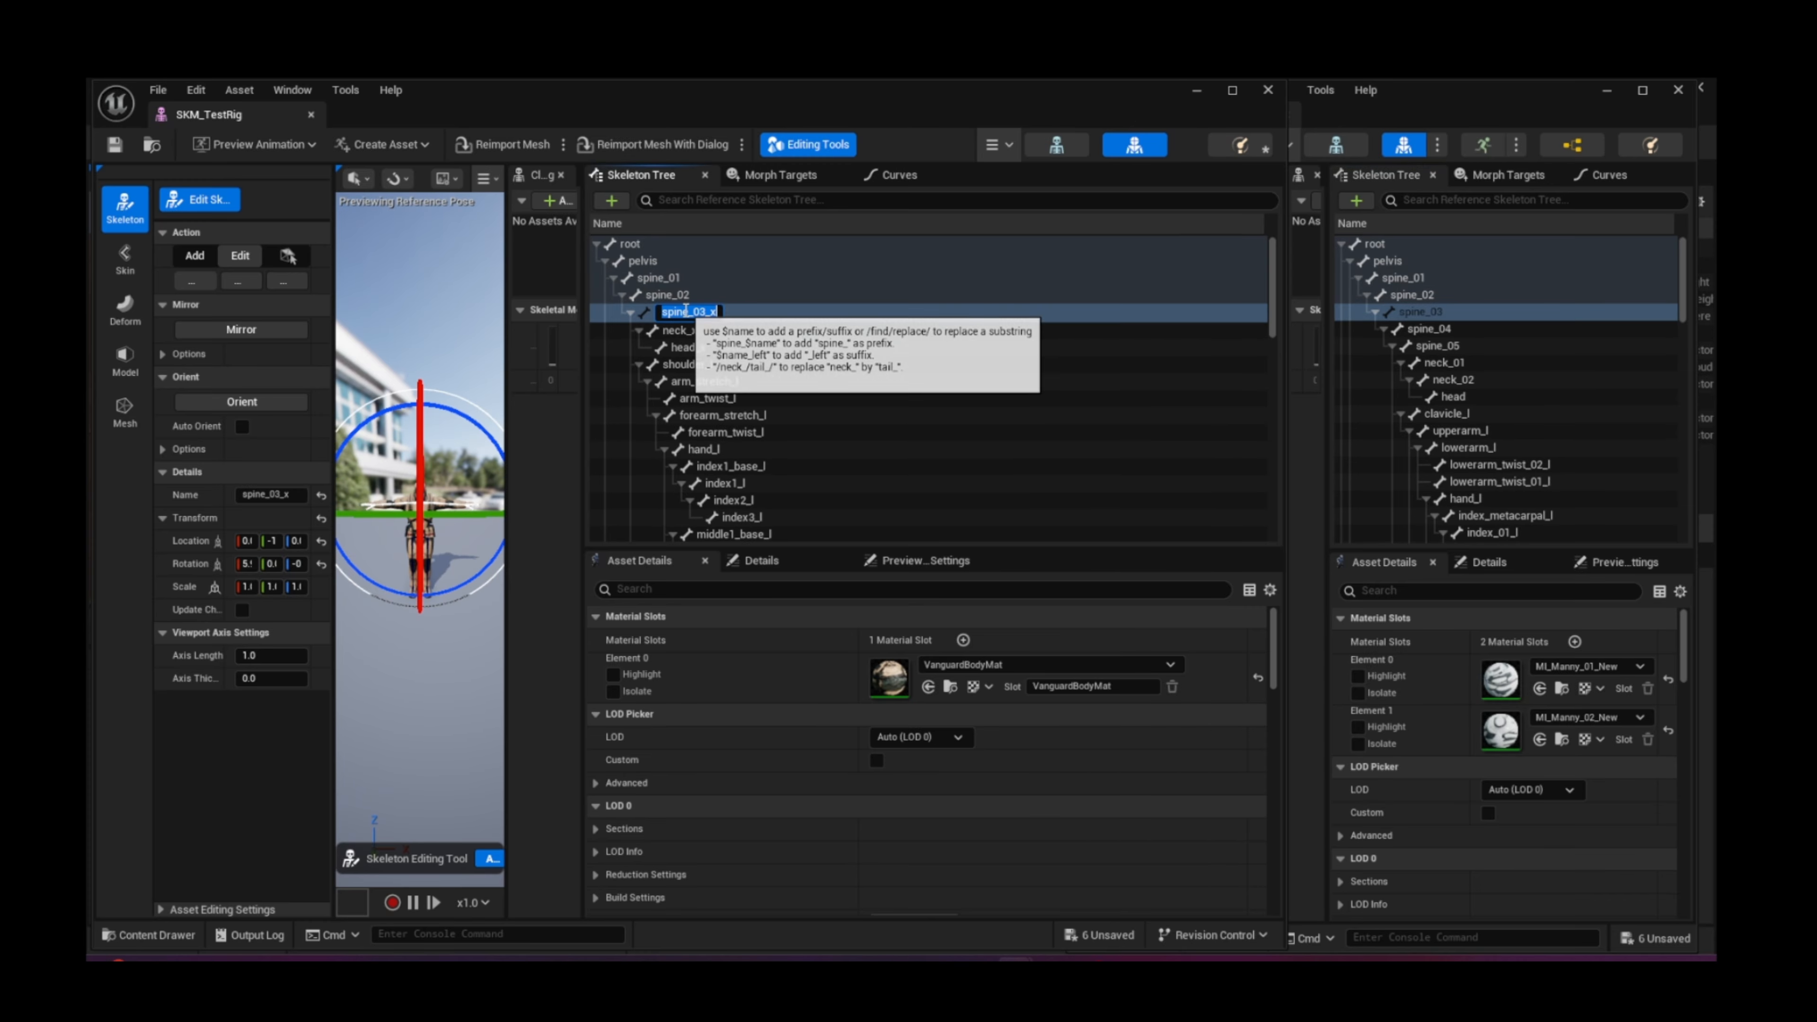
key("ctrl+v")
key("Return")
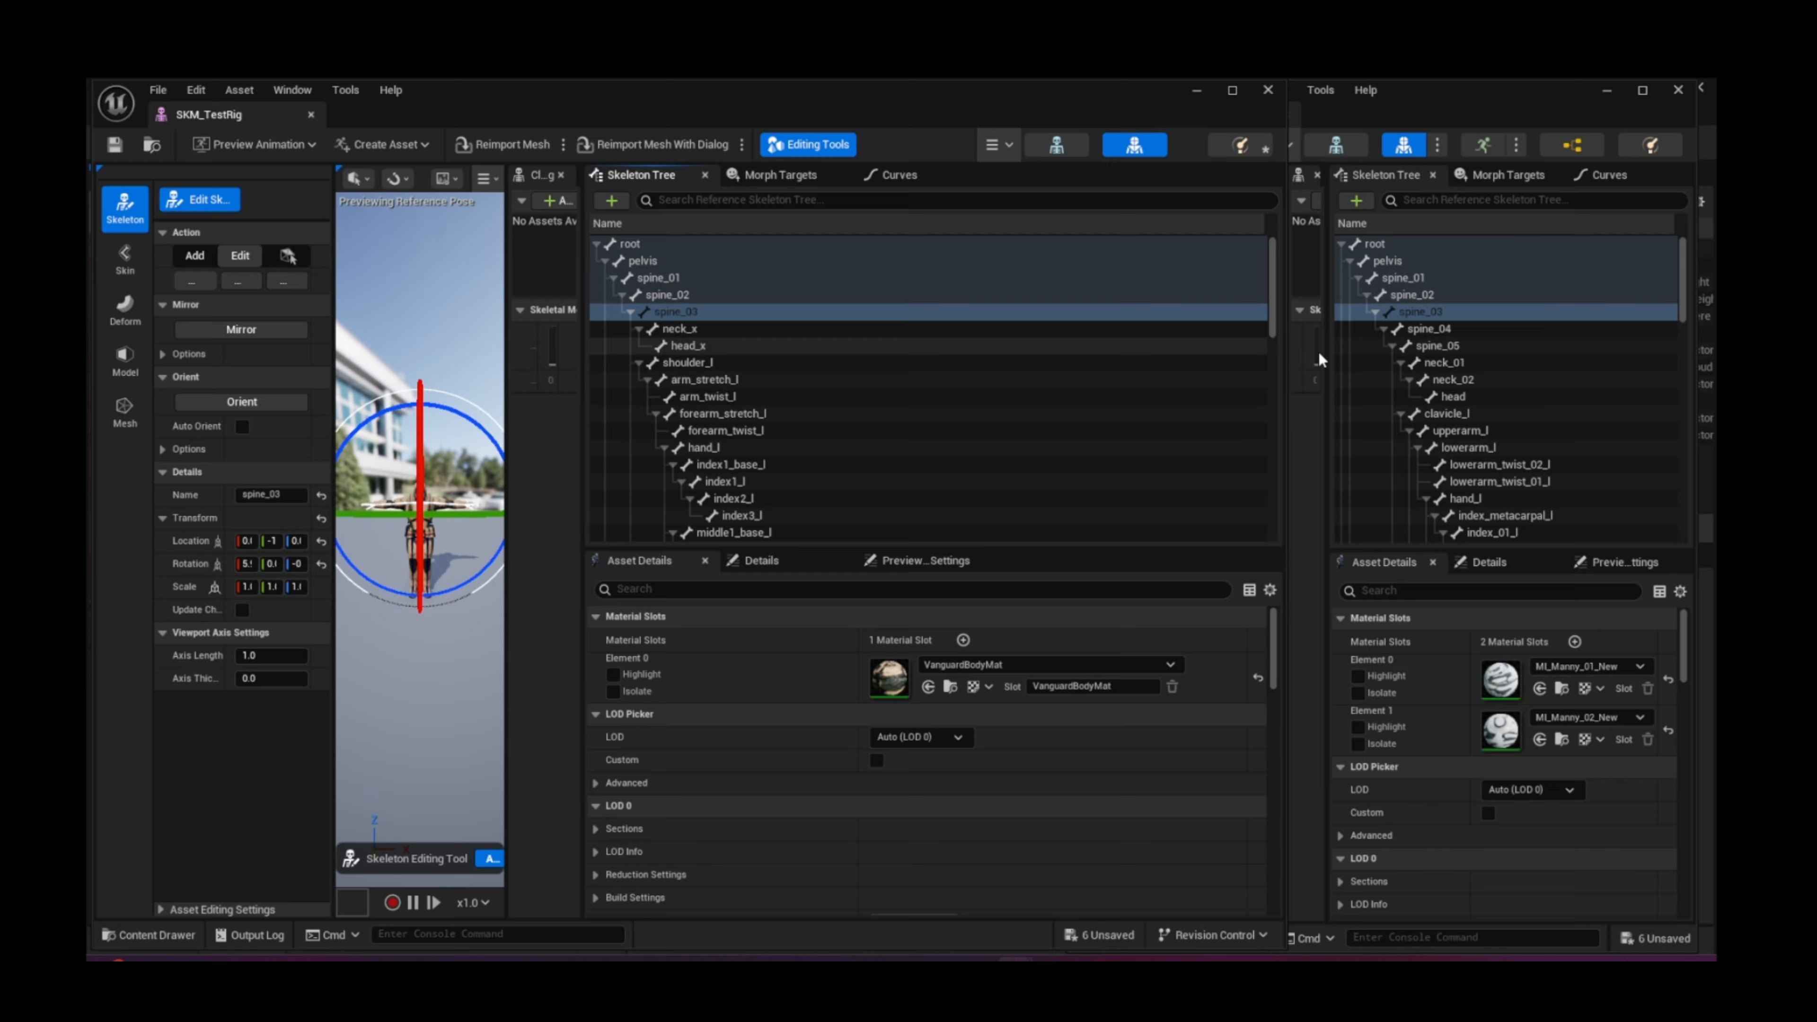
Step: Rename SKM_TestRig's neck_x bone as neck_01, using the bone name copied from SKM_Manny_Simple
left_click(1451, 363)
double_click(1451, 363)
key("ctrl+c")
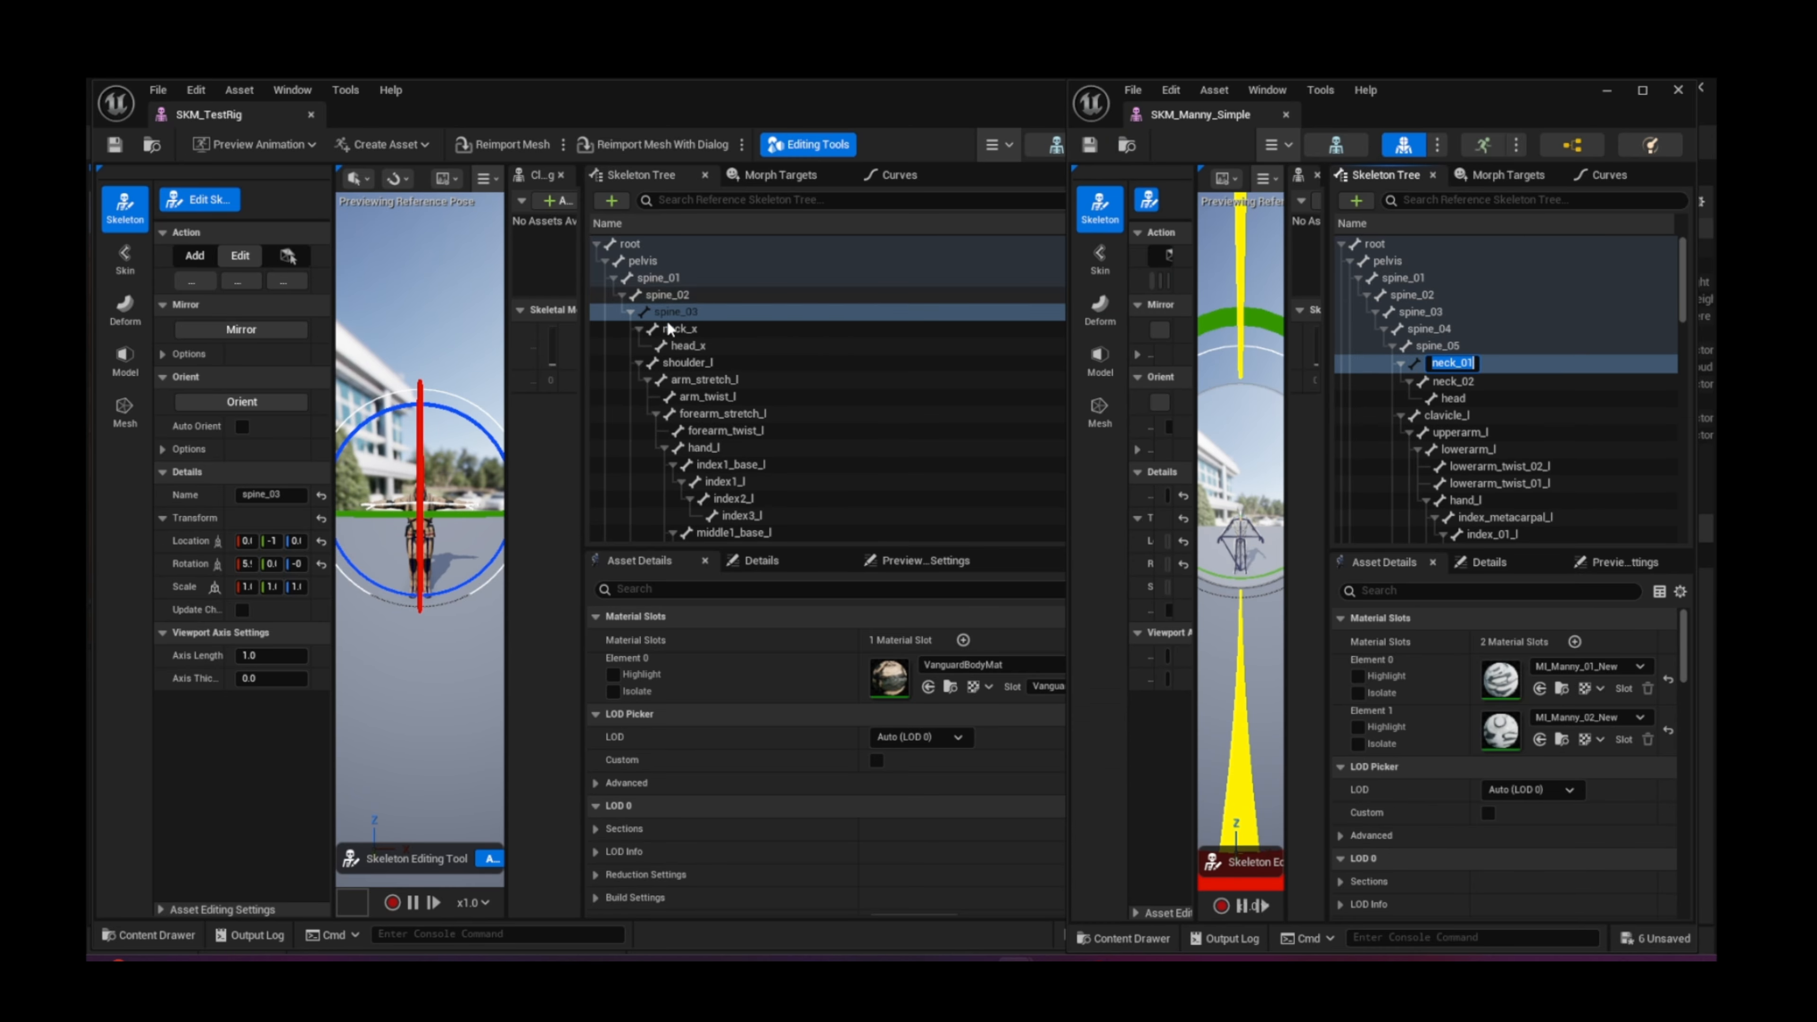
left_click(697, 328)
double_click(697, 328)
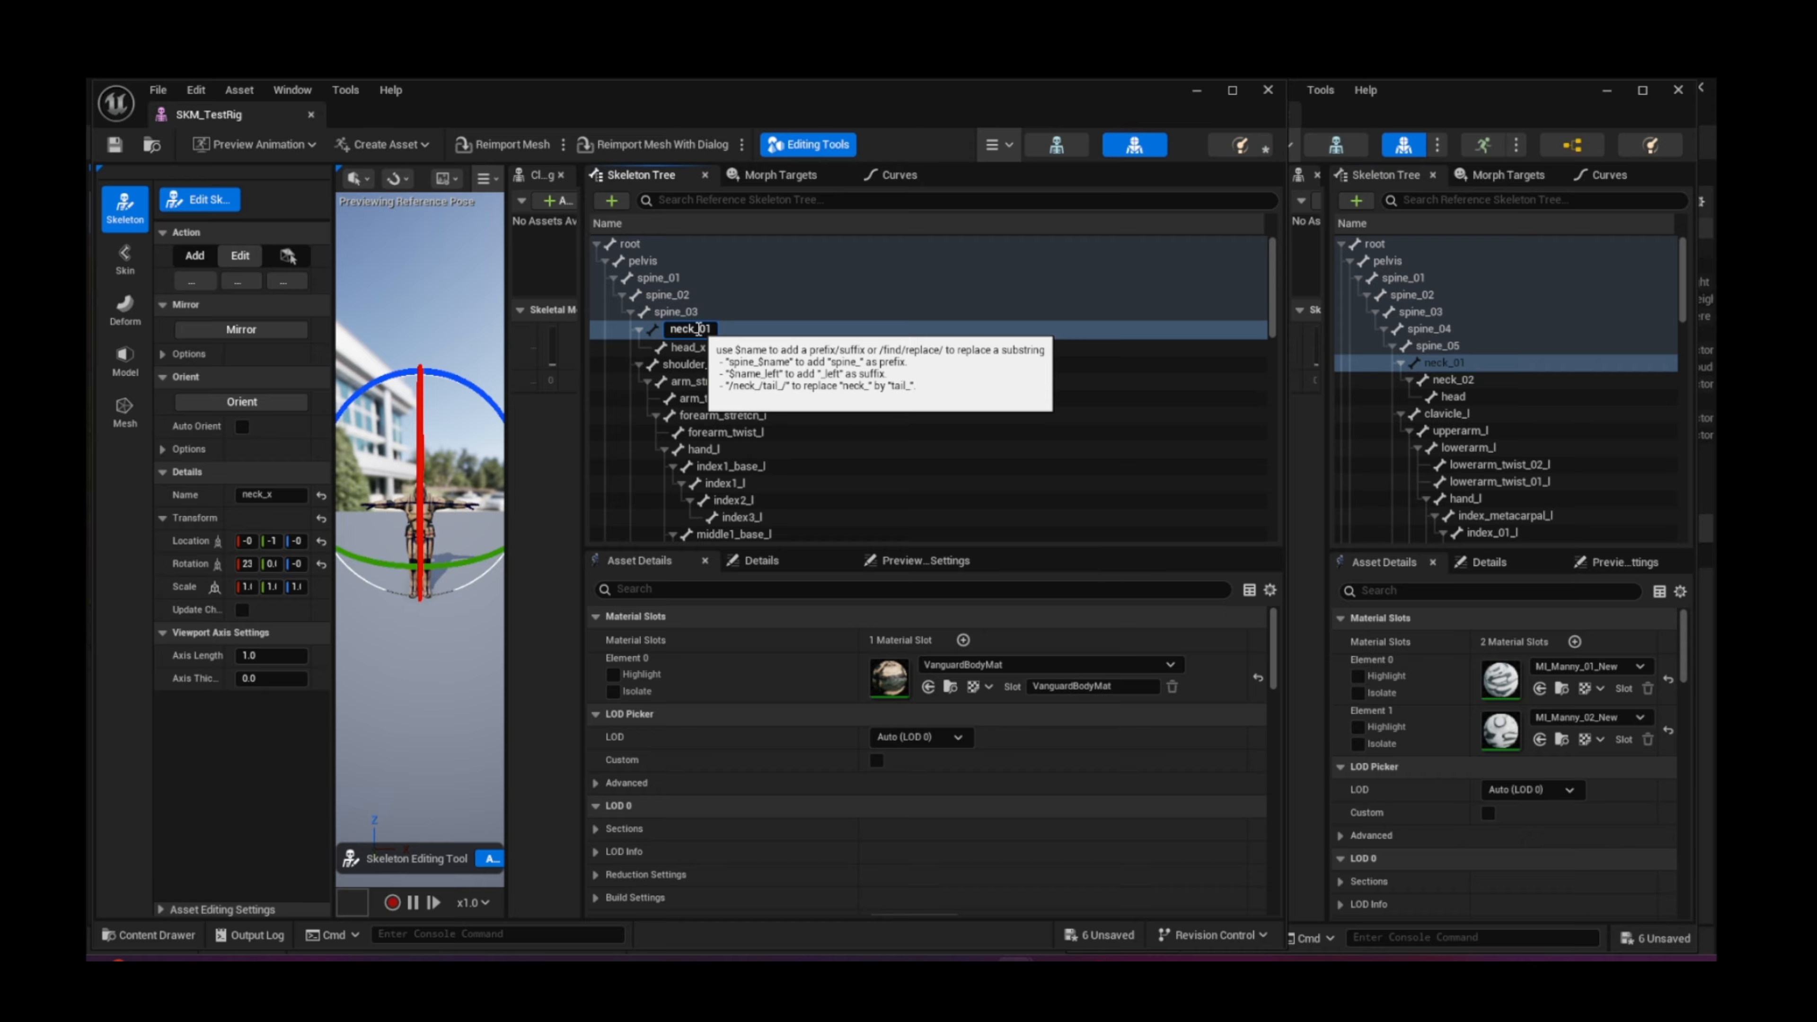
key("ctrl+v")
key("Return")
Step: Rename SKM_TestRig's head_x bone as head, using the bone name copied from SKM_Manny_Simple
double_click(1445, 396)
key("ctrl+c")
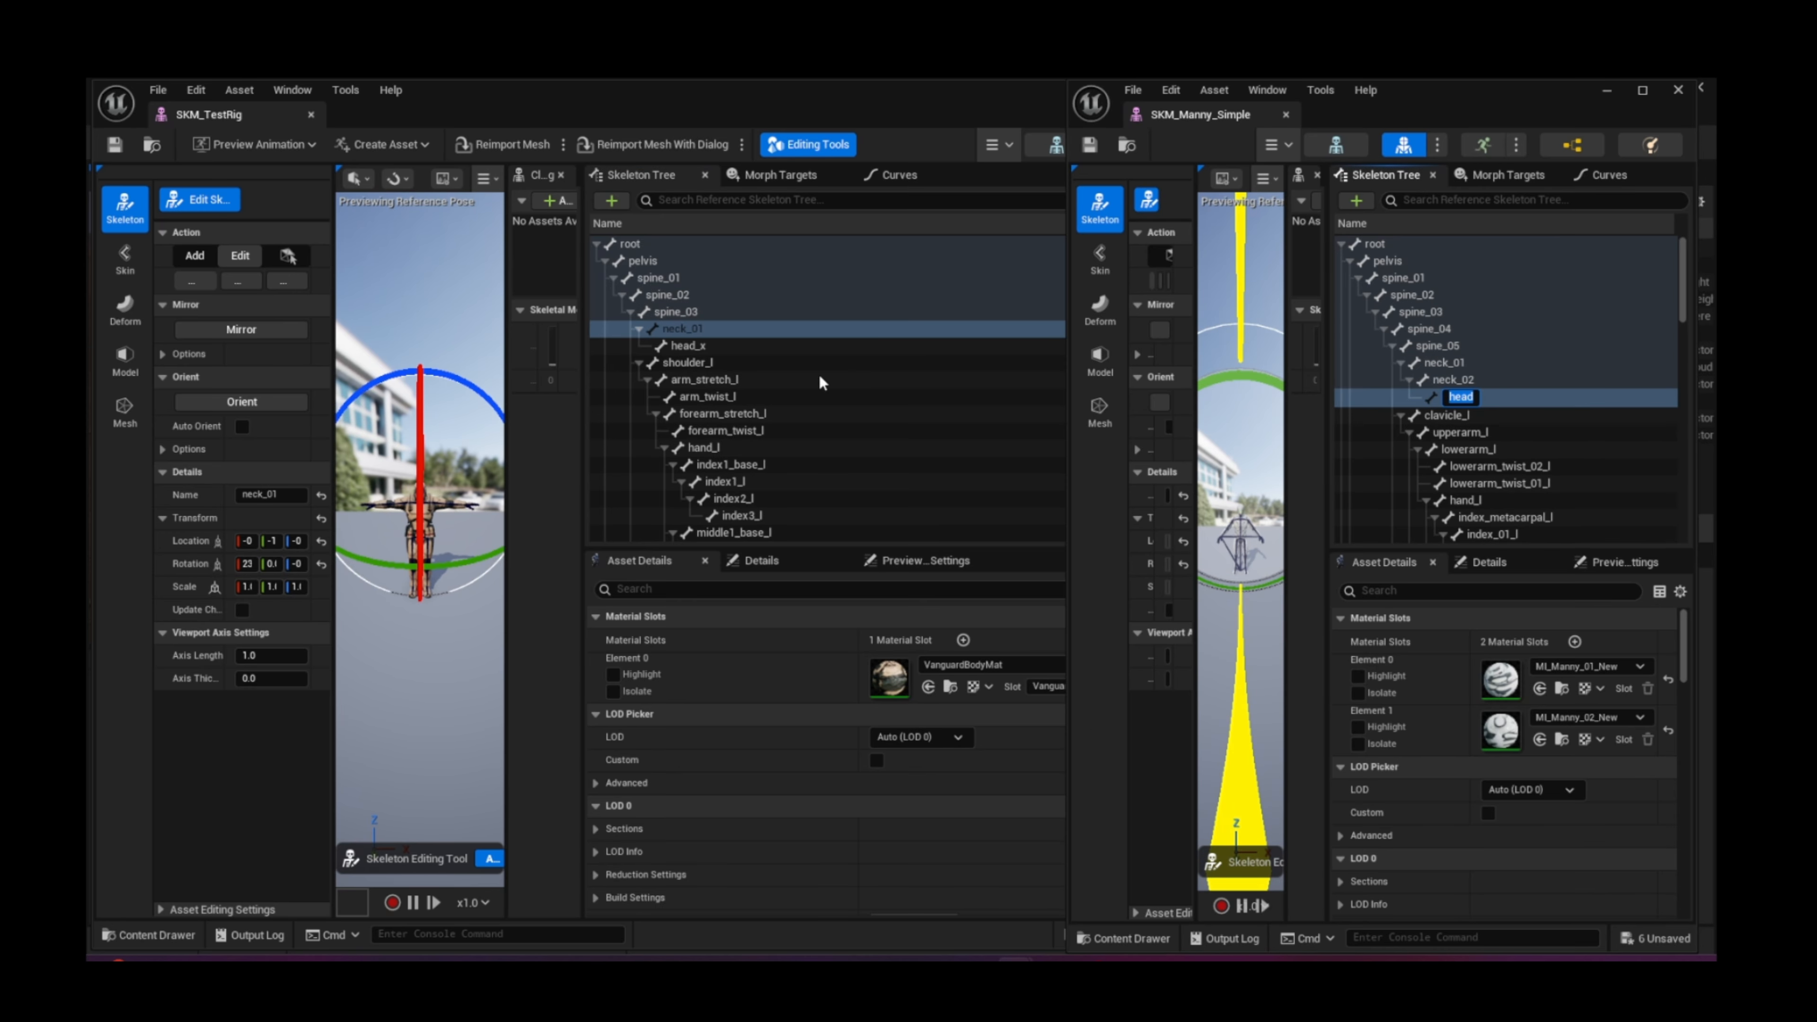
left_click(696, 341)
double_click(695, 340)
key("ctrl+v")
key("Return")
Step: Rename SKM_TestRig's shoulder_l bone as clavicle_l, using the bone name copied from SKM_Manny_Simple
scroll(1489, 364, "down", 2)
double_click(1462, 361)
key("ctrl+c")
left_click(697, 362)
double_click(697, 362)
key("ctrl+v")
key("Return")
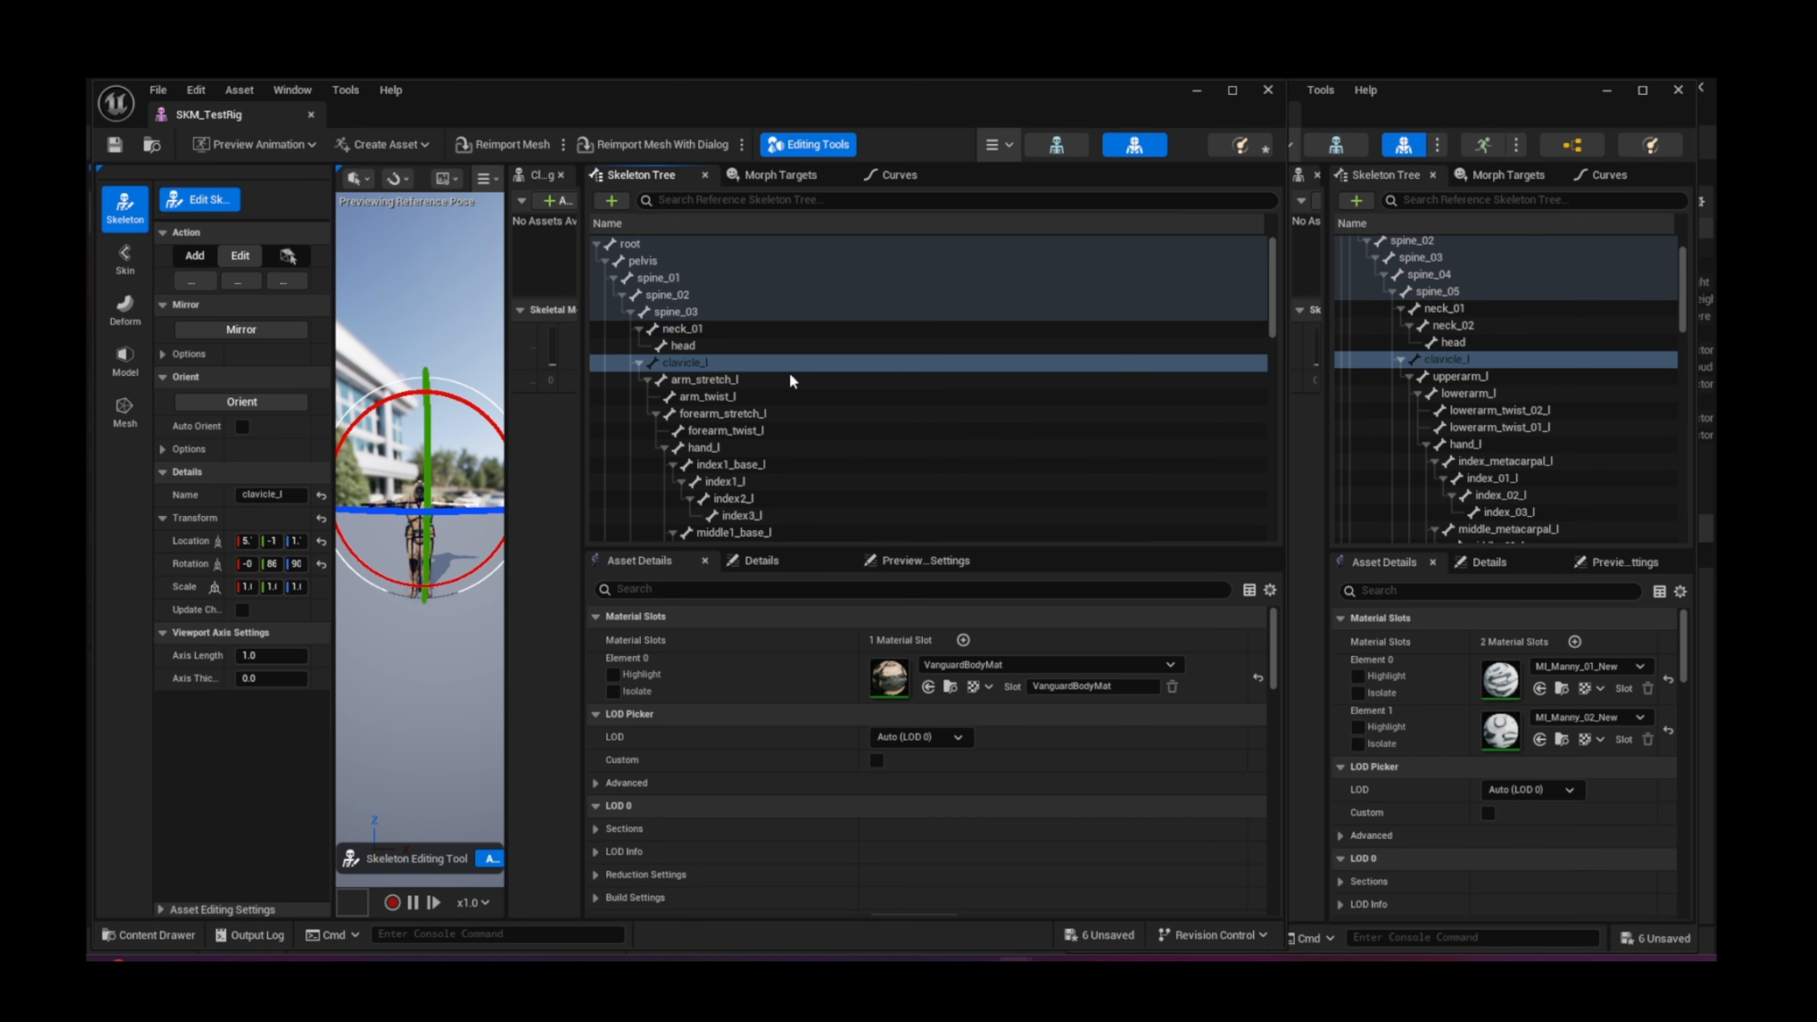
Step: Rename SKM_TestRig's arm_stretch_l bone as upperarm_l, using the bone name copied from SKM_Manny_Simple
left_click(1471, 376)
double_click(1471, 376)
key("ctrl+c")
left_click(704, 379)
double_click(704, 380)
key("ctrl+v")
key("Return")
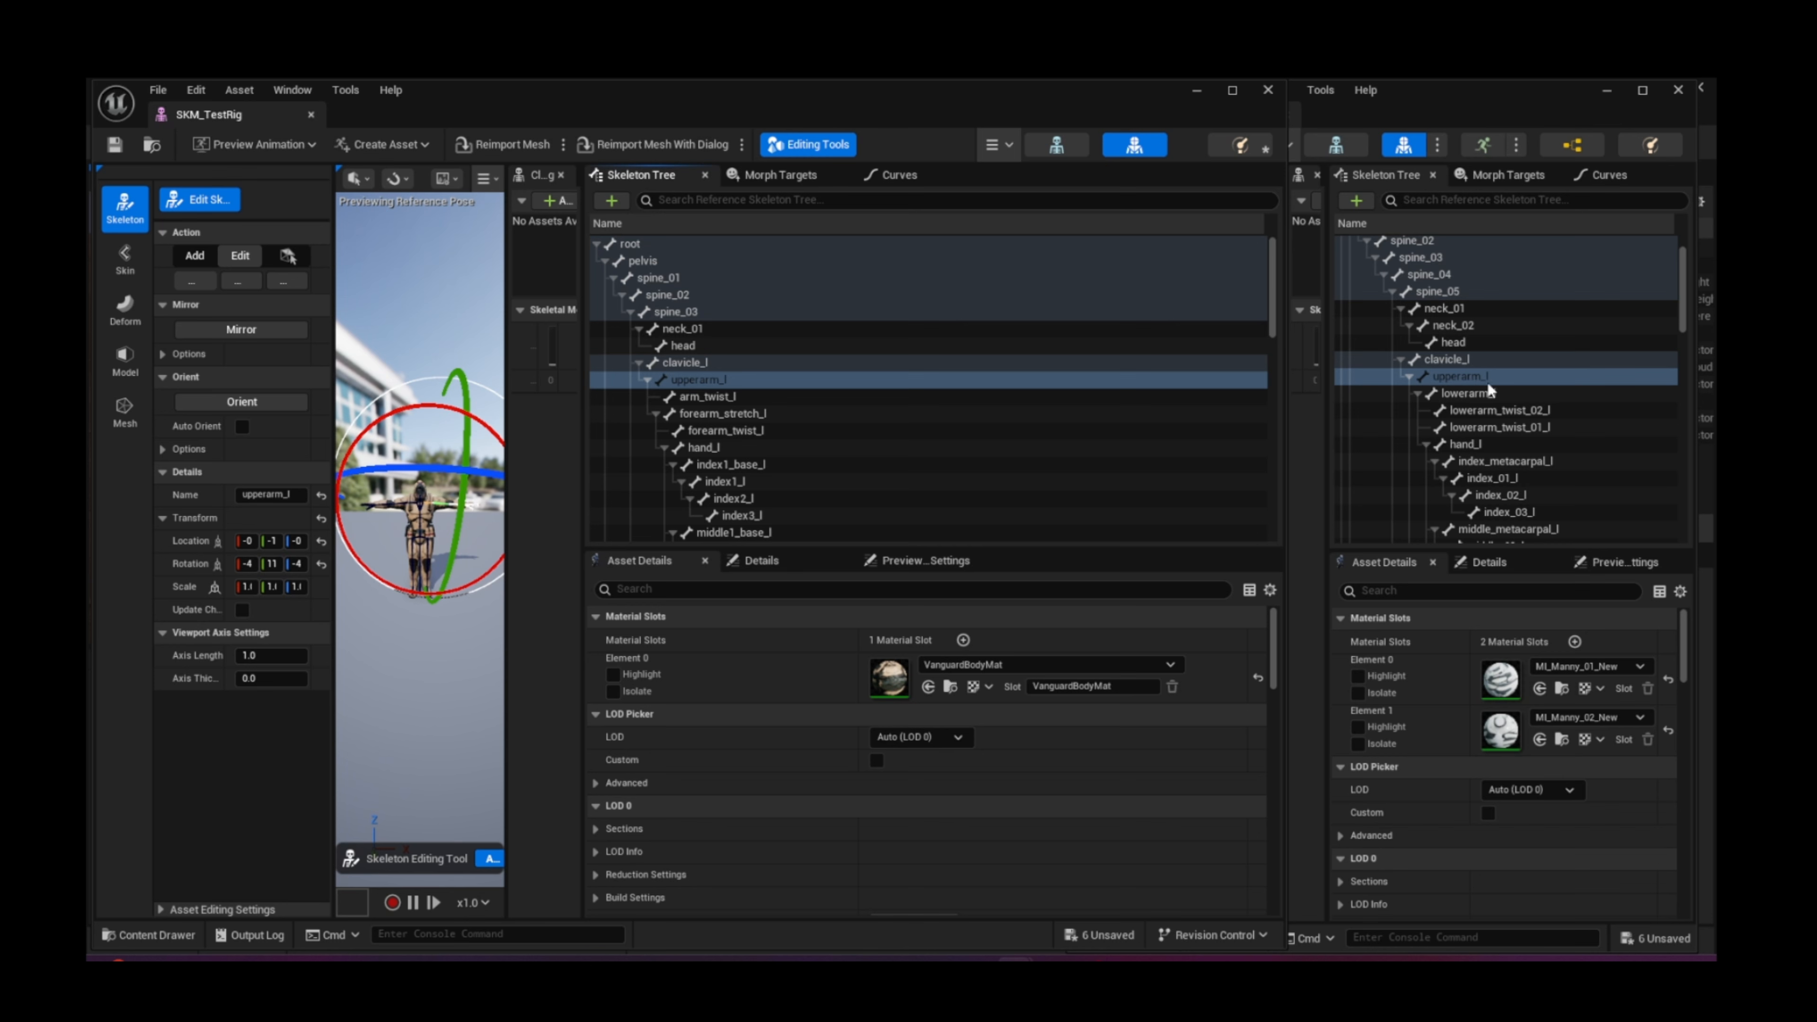
Step: Find the mannequin's upperarm_twist_01_l bone and give its name to SKM_TestRig's arm_twist_l bone
scroll(1498, 453, "down", 1)
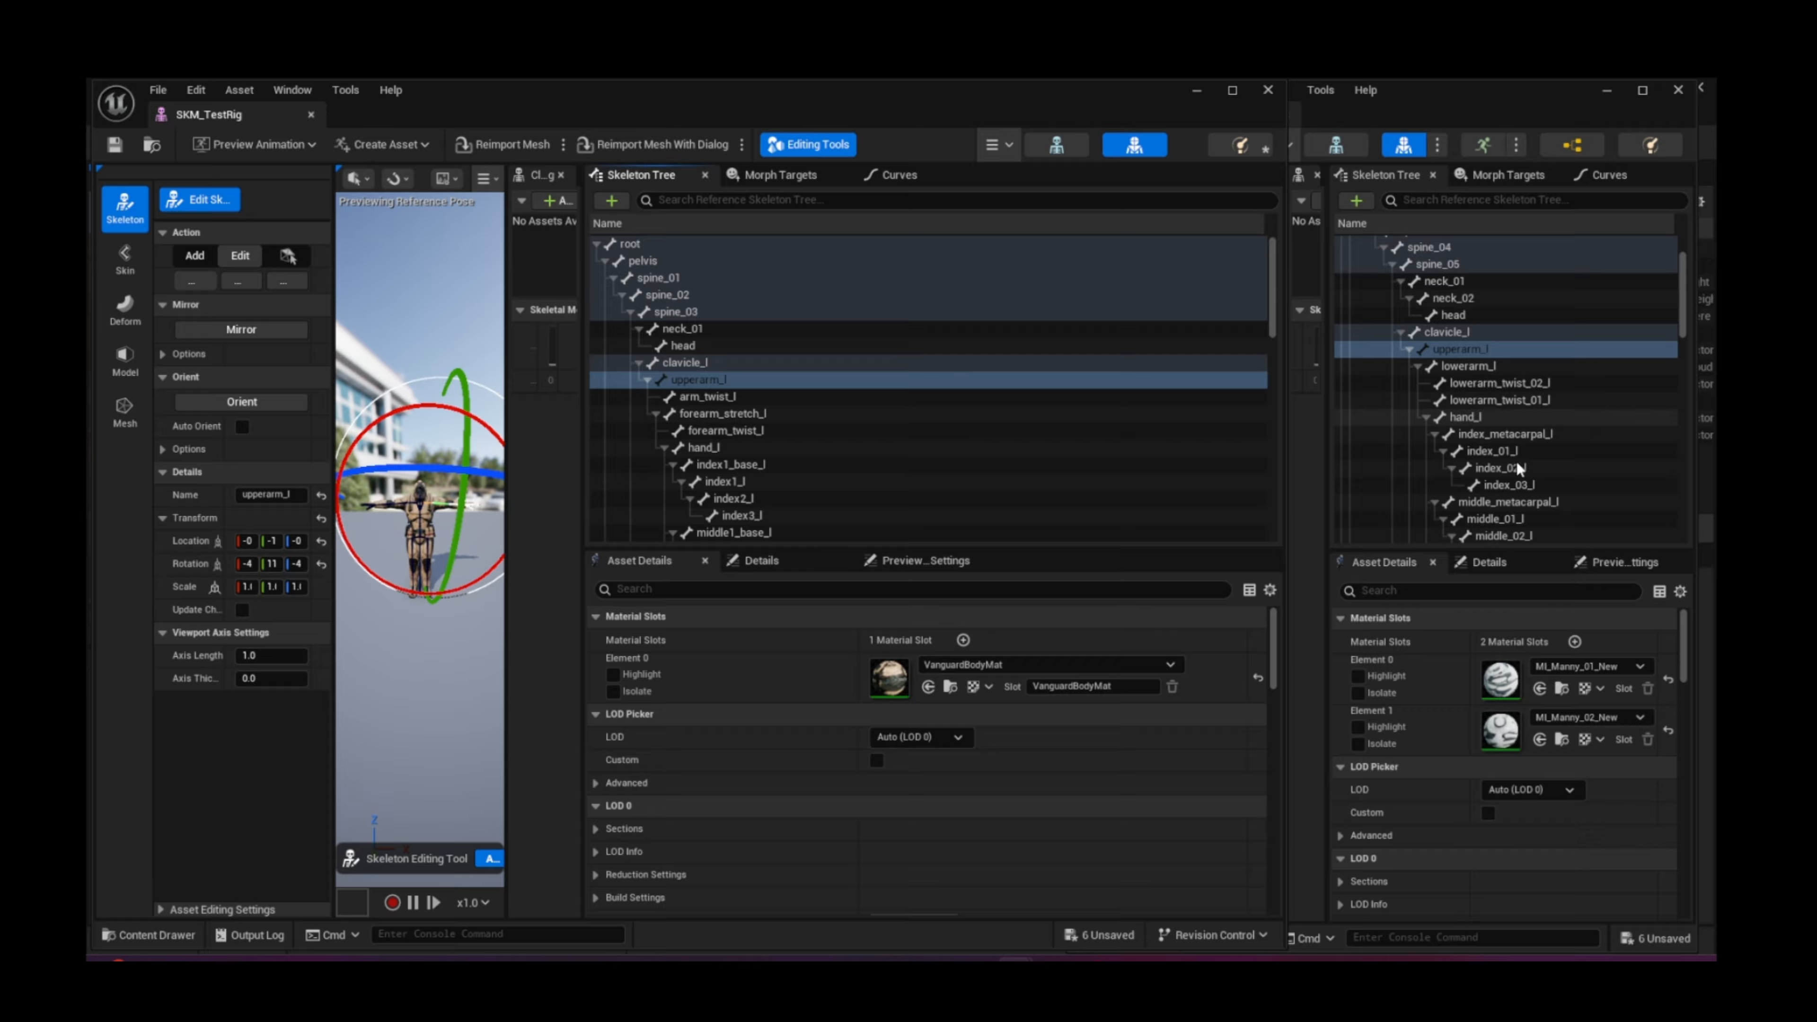
scroll(1511, 474, "down", 1)
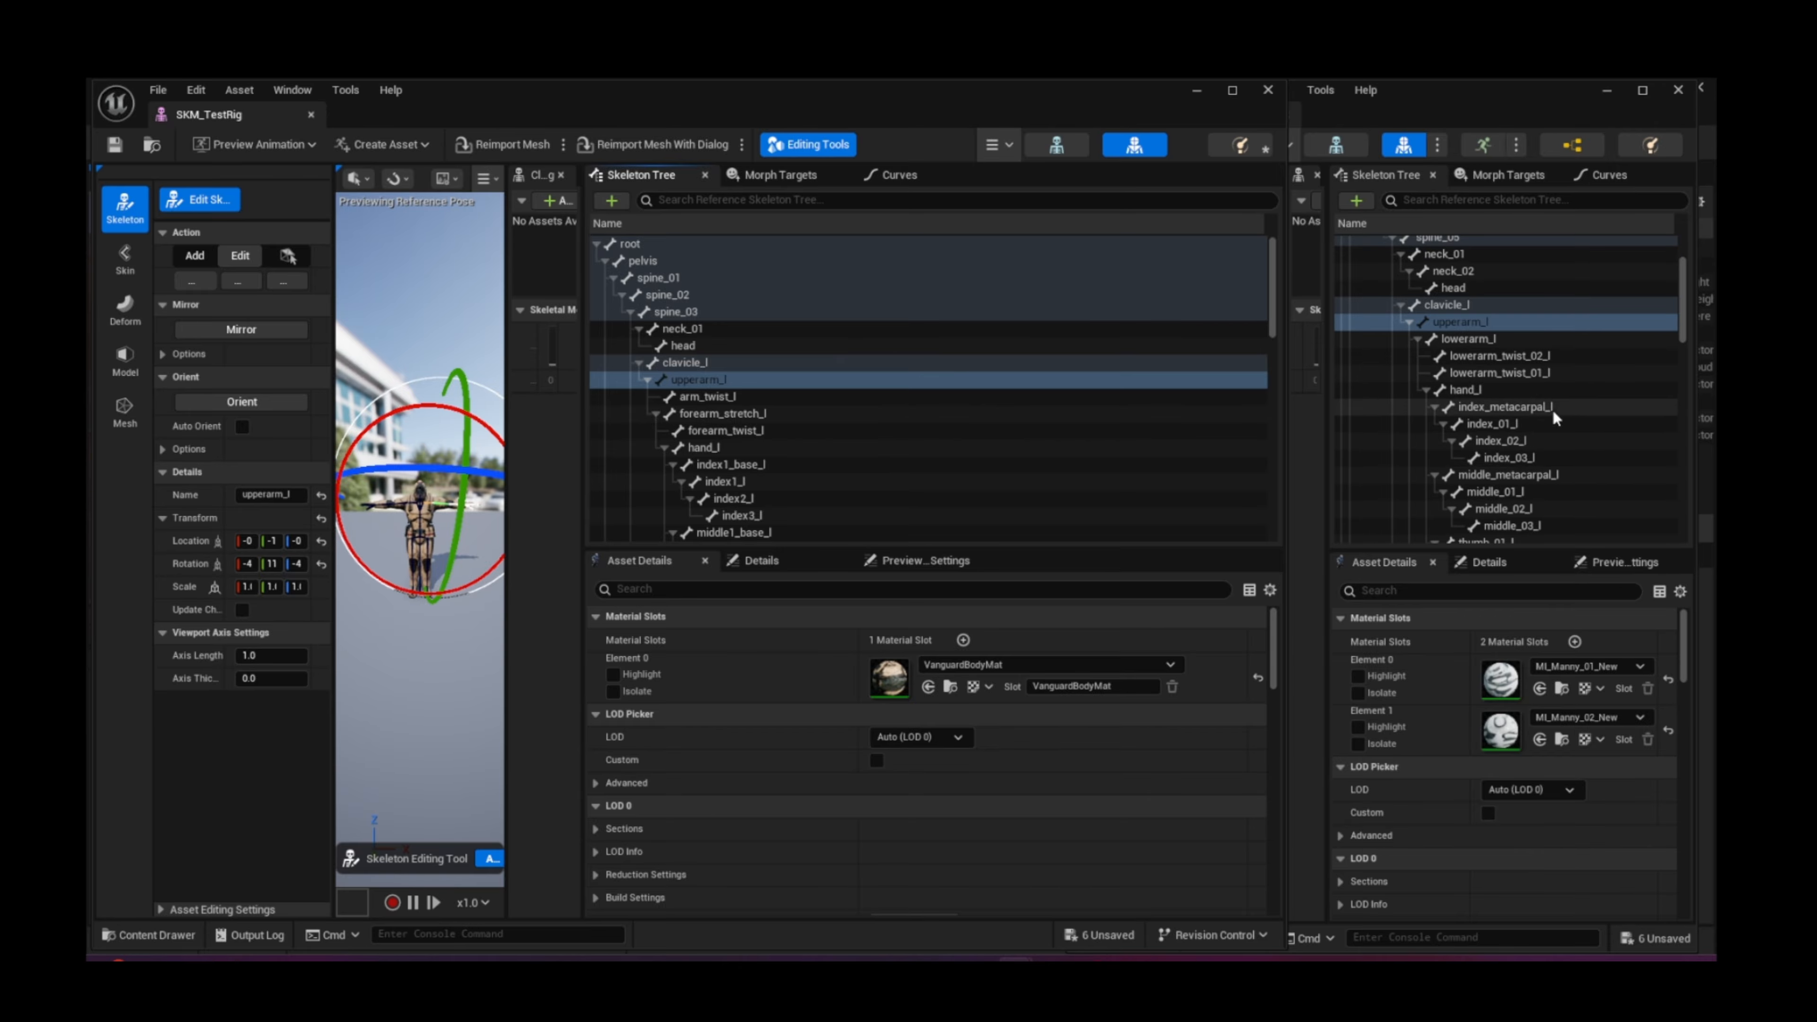
scroll(1415, 377, "down", 2)
scroll(1415, 377, "down", 9)
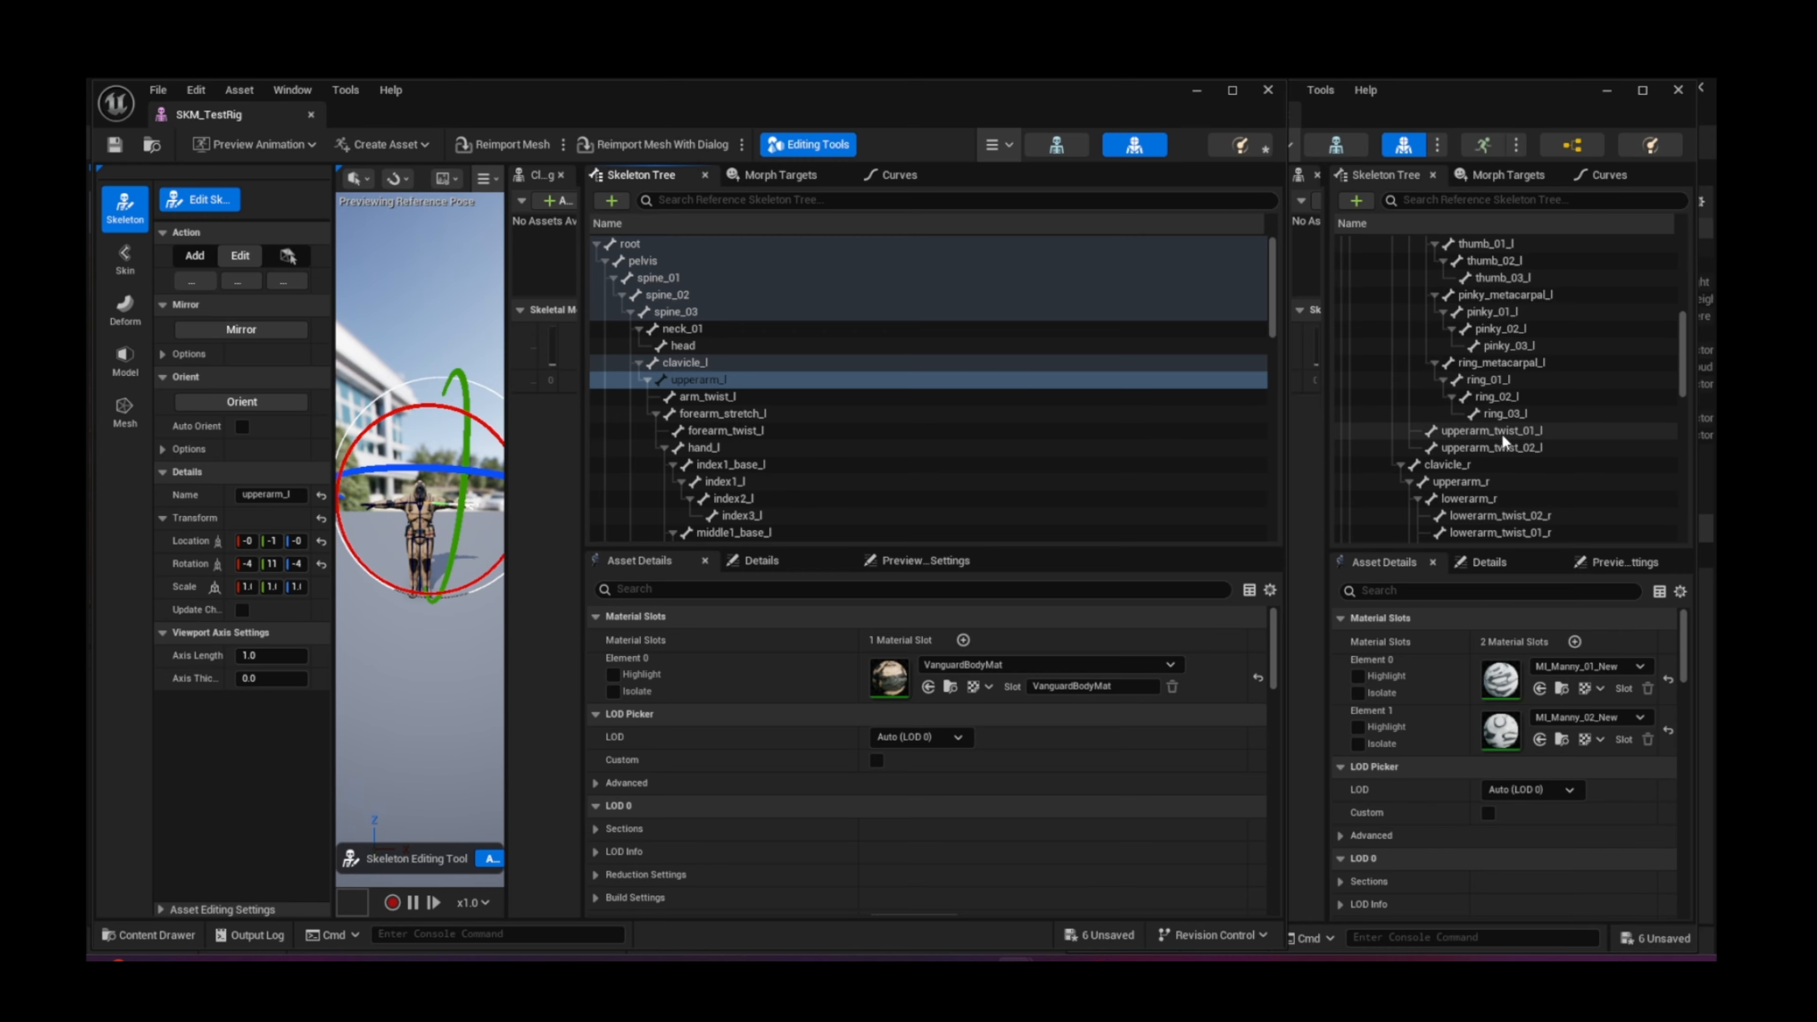
double_click(1502, 434)
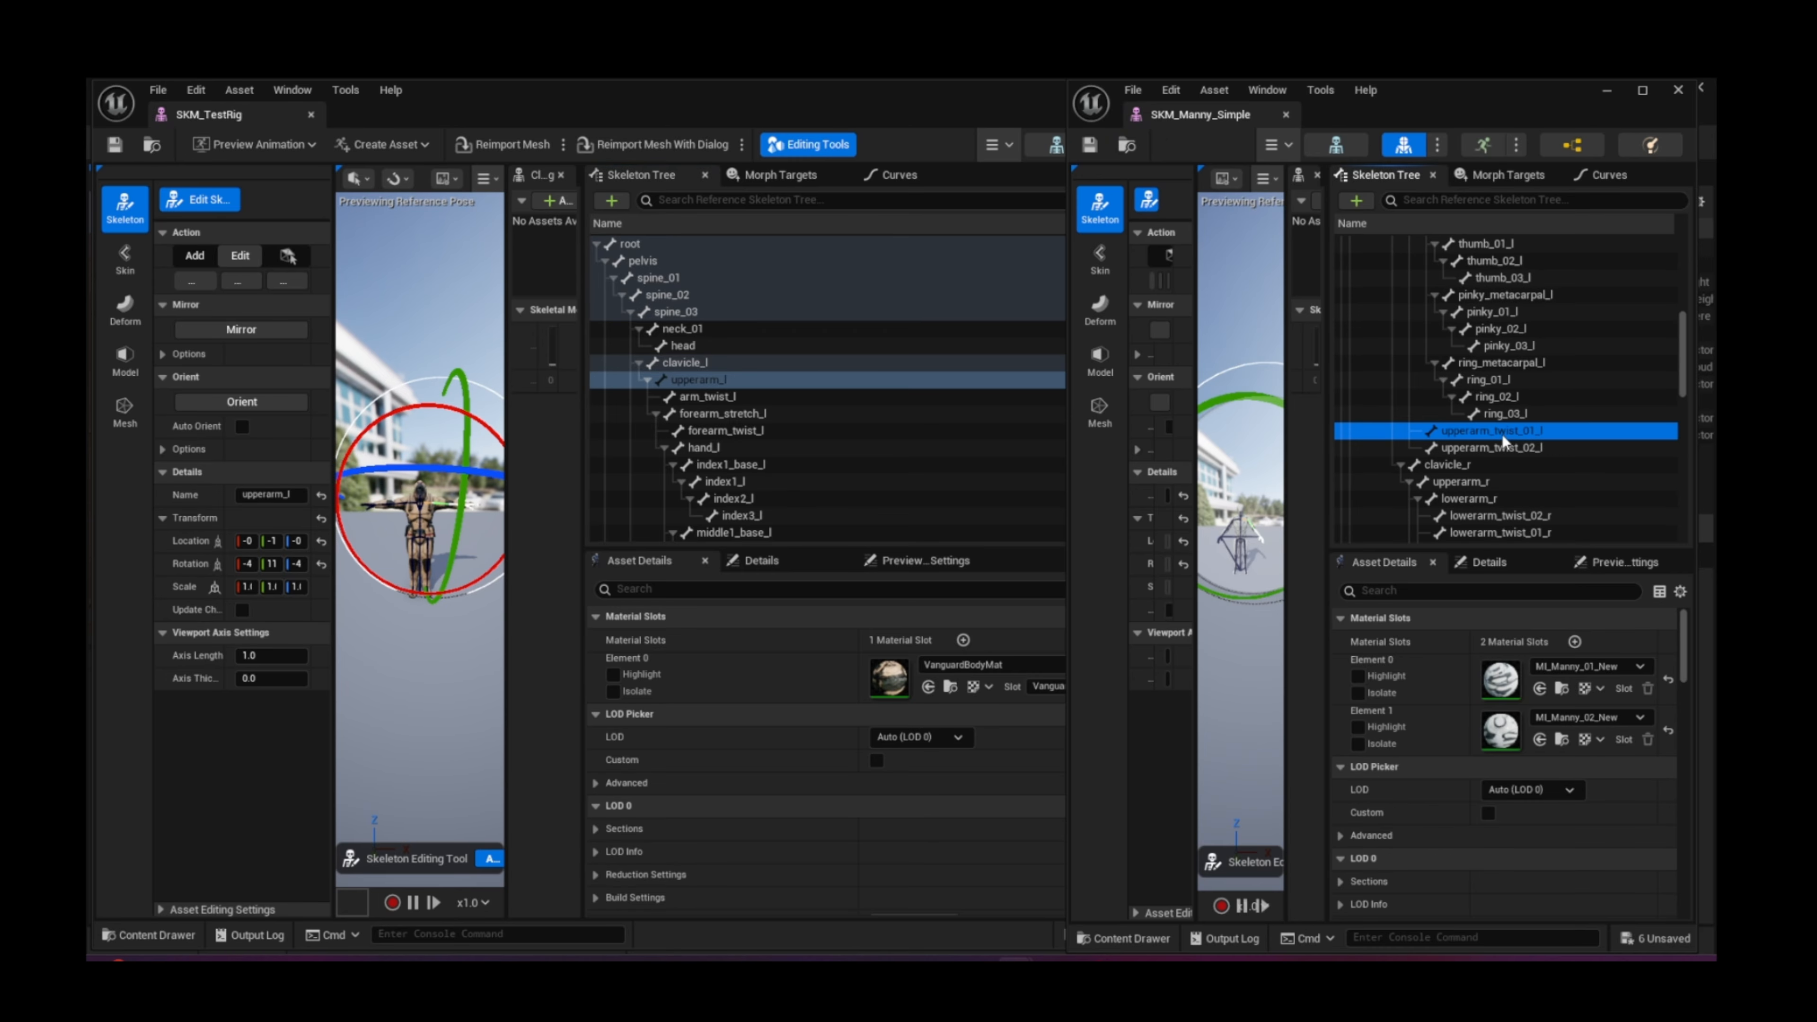
double_click(726, 394)
key("ctrl+v")
key("Return")
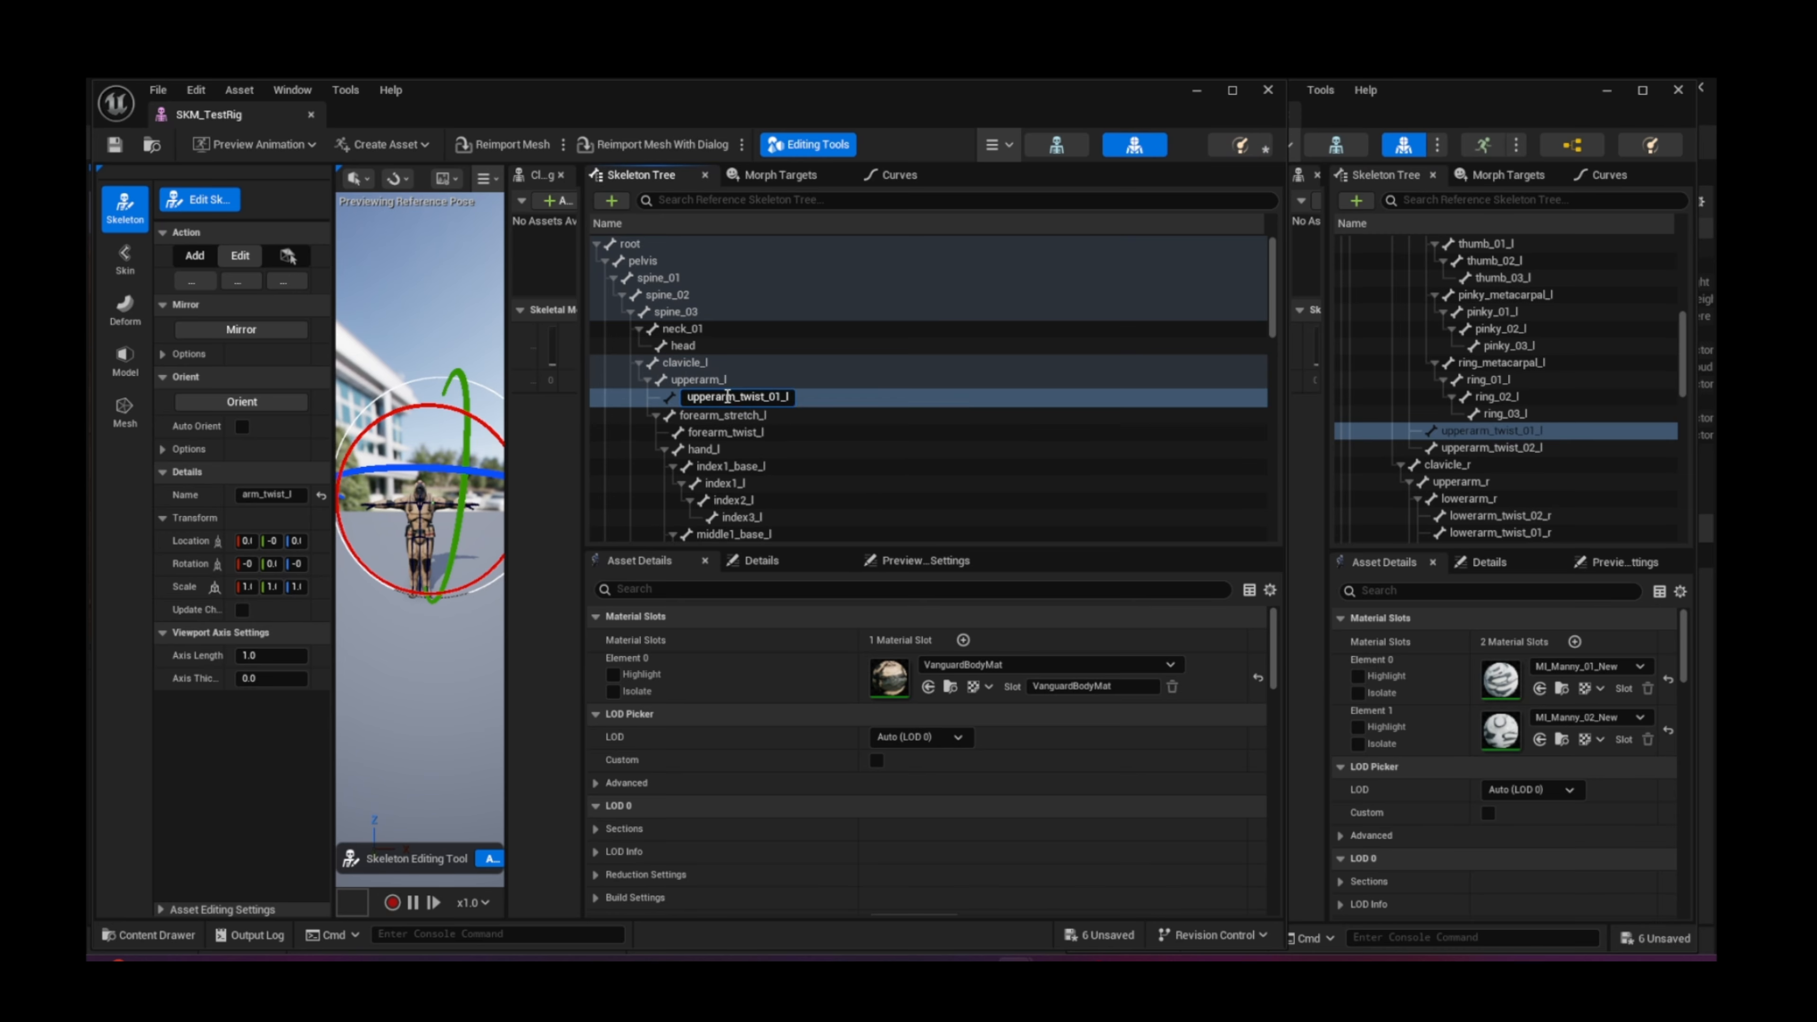
Step: Rename SKM_TestRig's forearm_stretch_l bone as lowerarm_l, using the bone name copied from SKM_Manny_Simple
scroll(1463, 417, "up", 5)
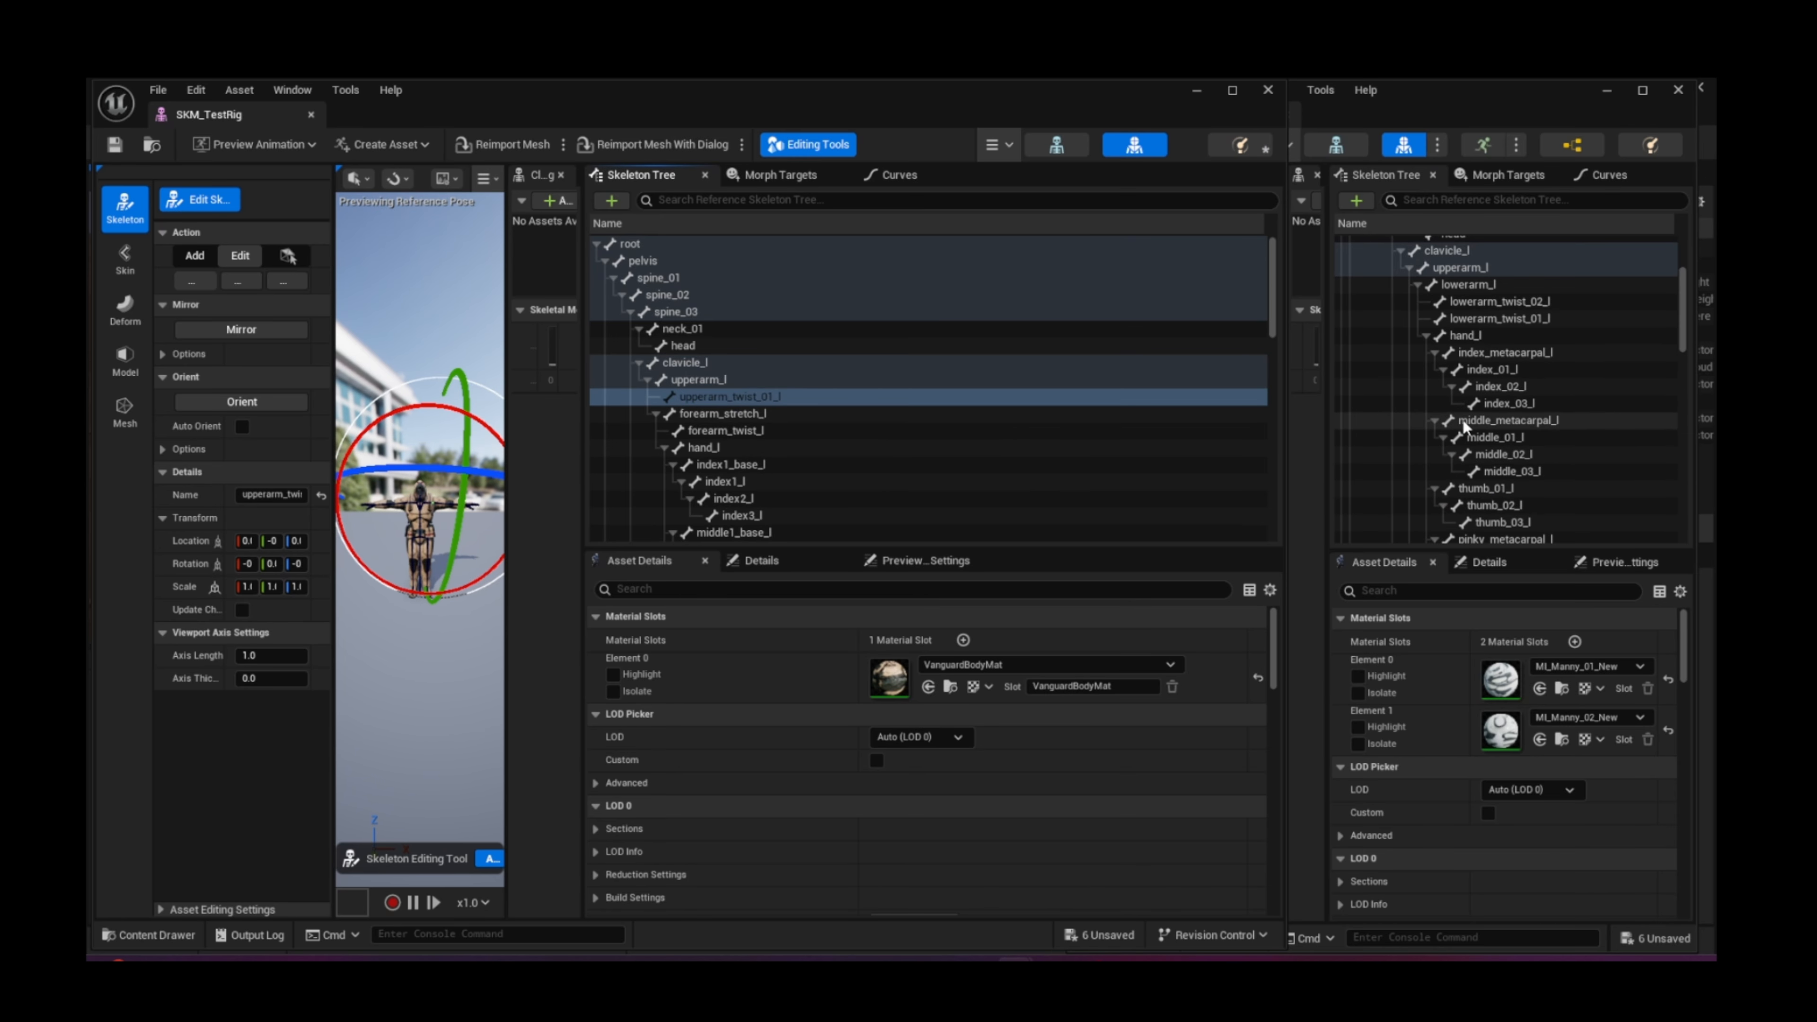
scroll(1462, 418, "up", 2)
double_click(1473, 314)
key("ctrl+c")
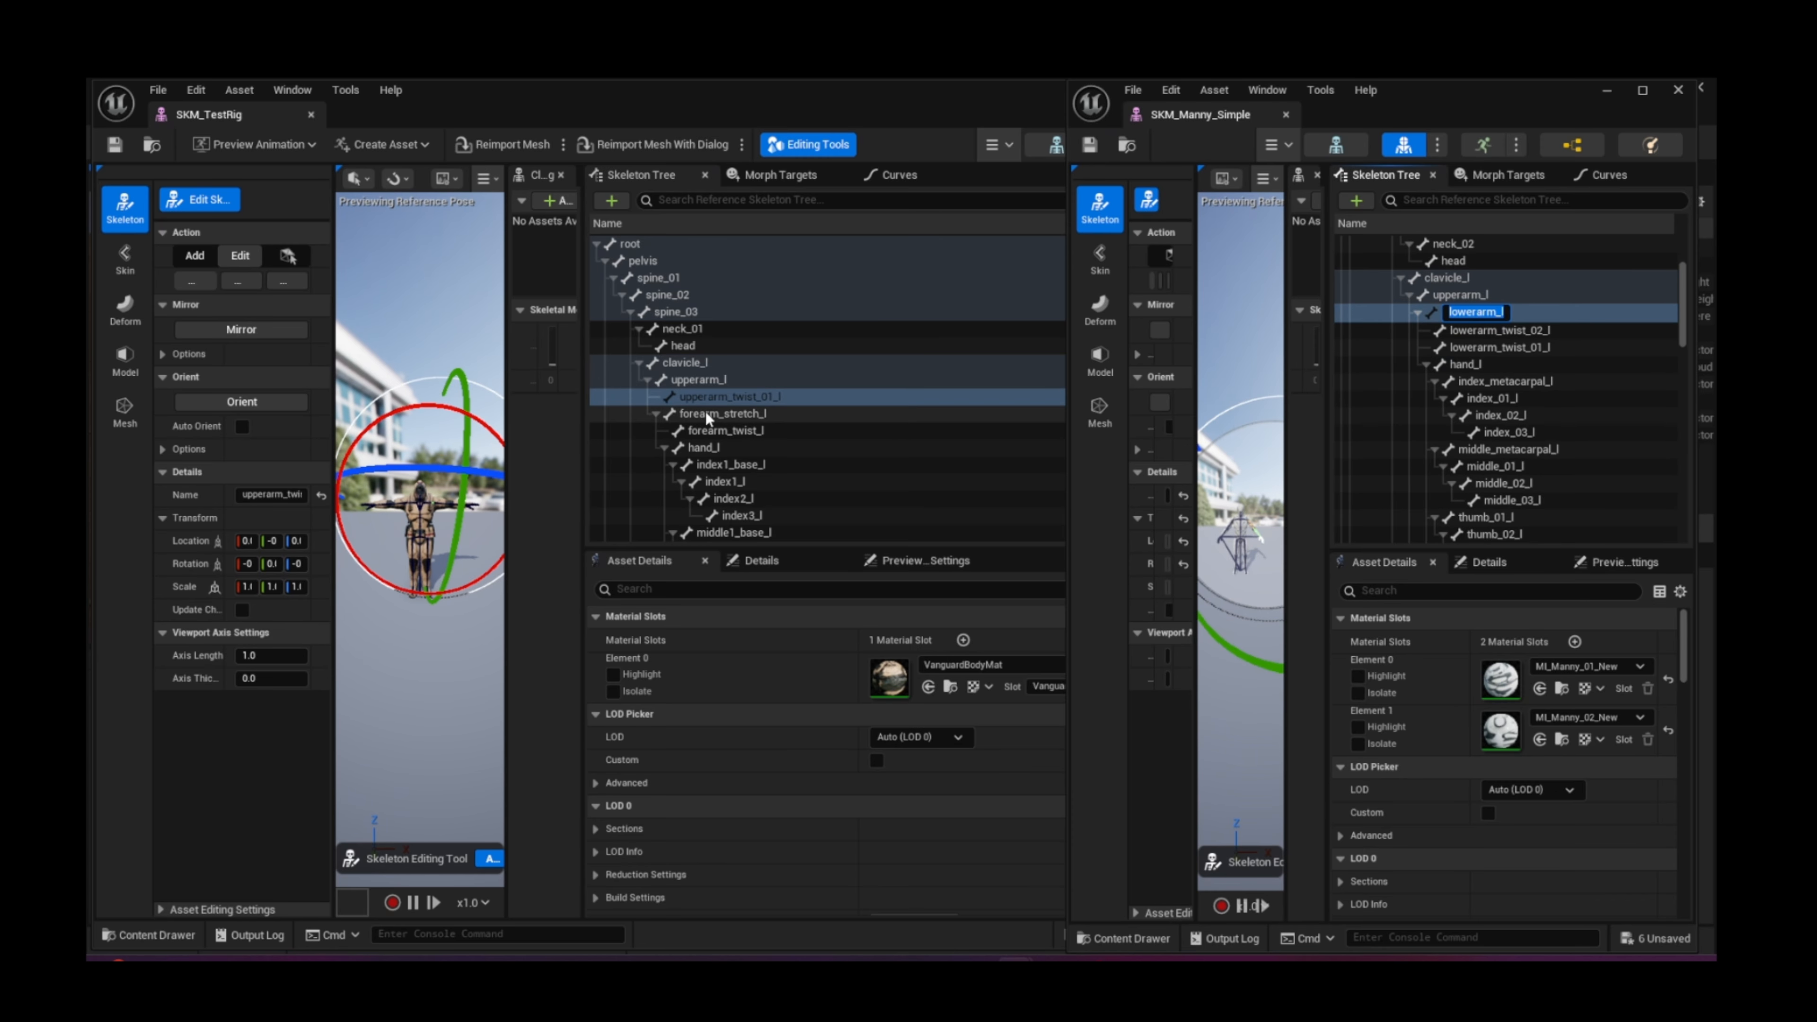
double_click(706, 415)
key("ctrl+v")
key("Return")
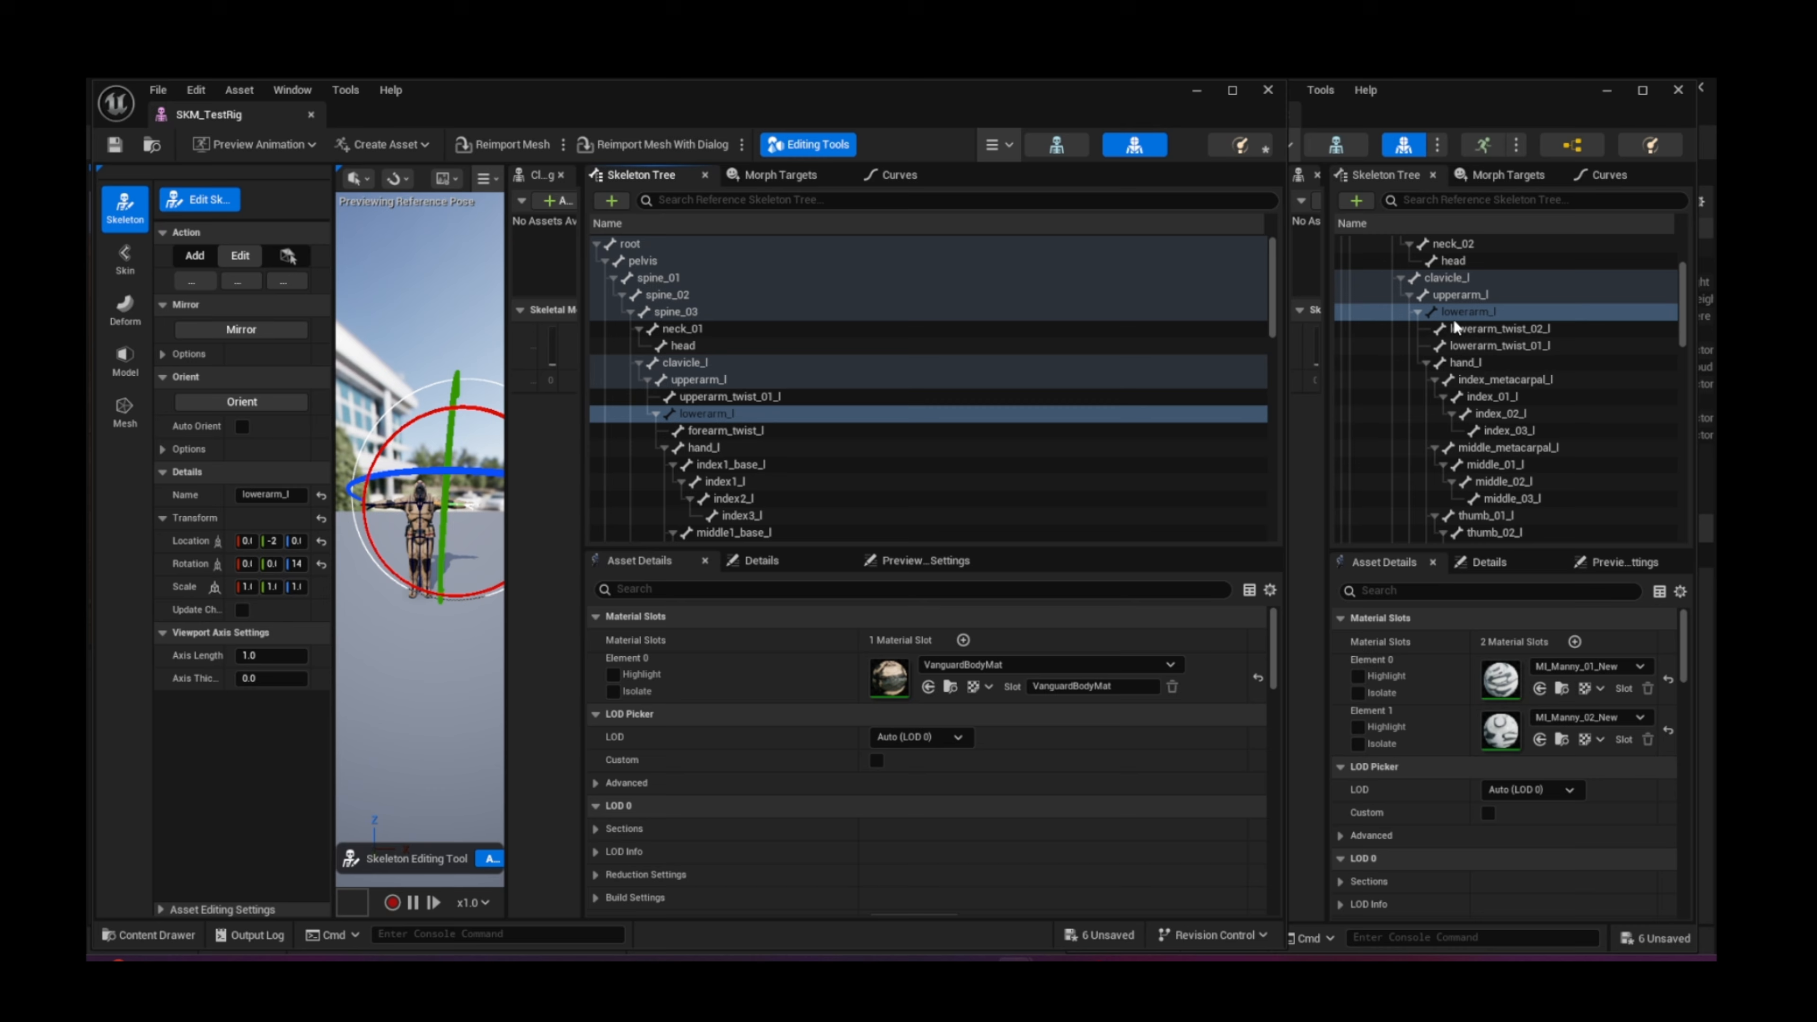
Step: Rename SKM_TestRig's forearm_twist_l bone as lowerarm_twist_01_l, using the bone name copied from SKM_Manny_Simple
double_click(1498, 345)
key("ctrl+c")
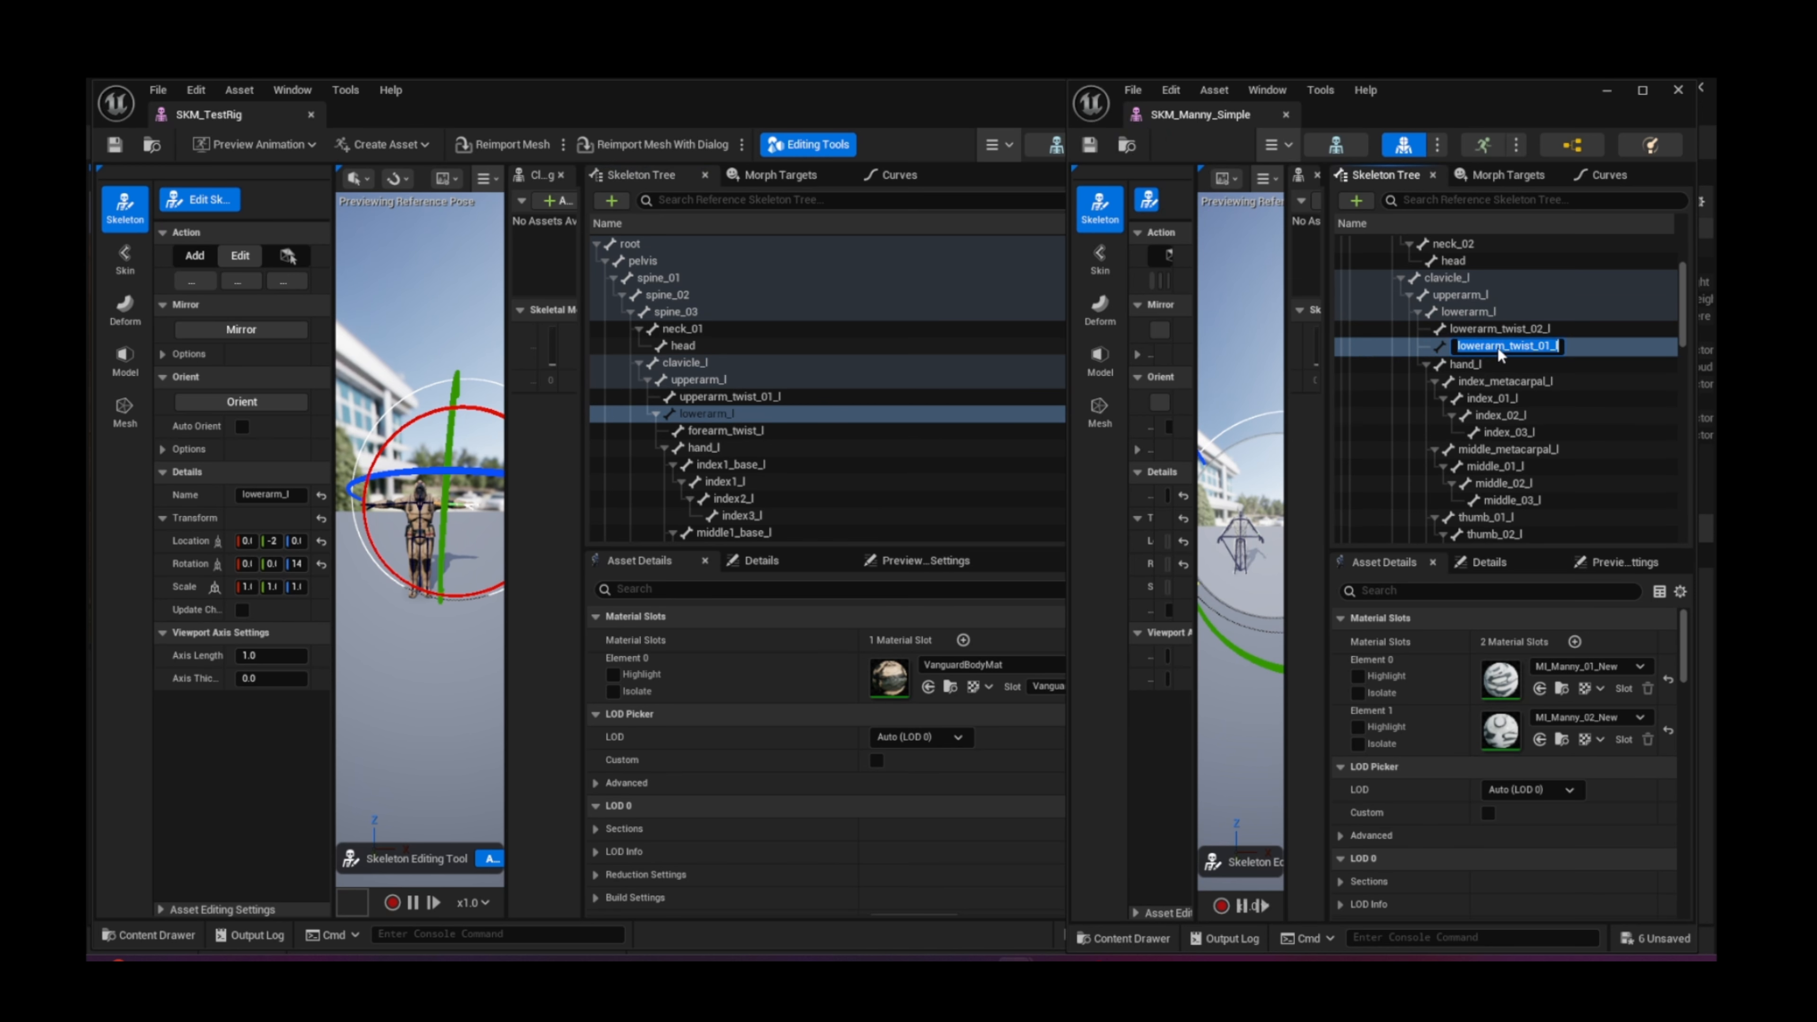
left_click(737, 431)
double_click(737, 430)
key("ctrl+v")
key("Return")
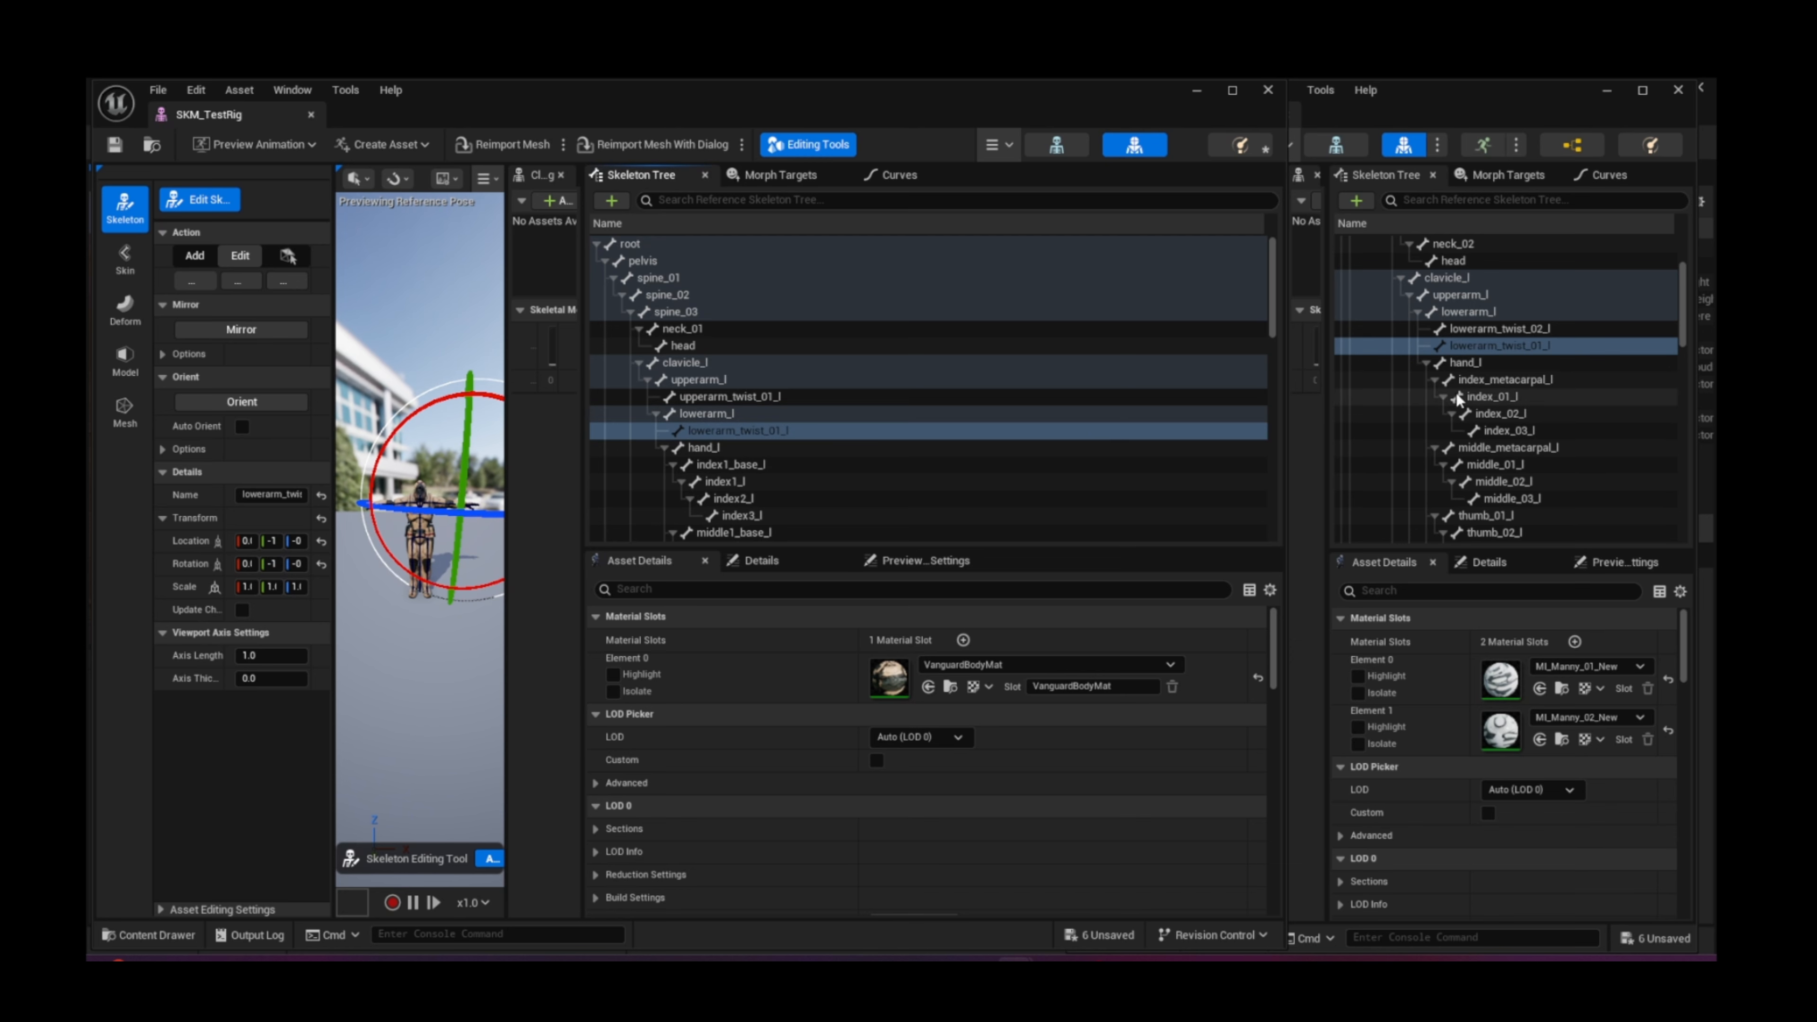
Step: Reapply the mannequin's hand_l name to SKM_TestRig's hand_l bone and undo the accidental rename of index1_base_l
double_click(1471, 362)
key("ctrl+c")
double_click(710, 448)
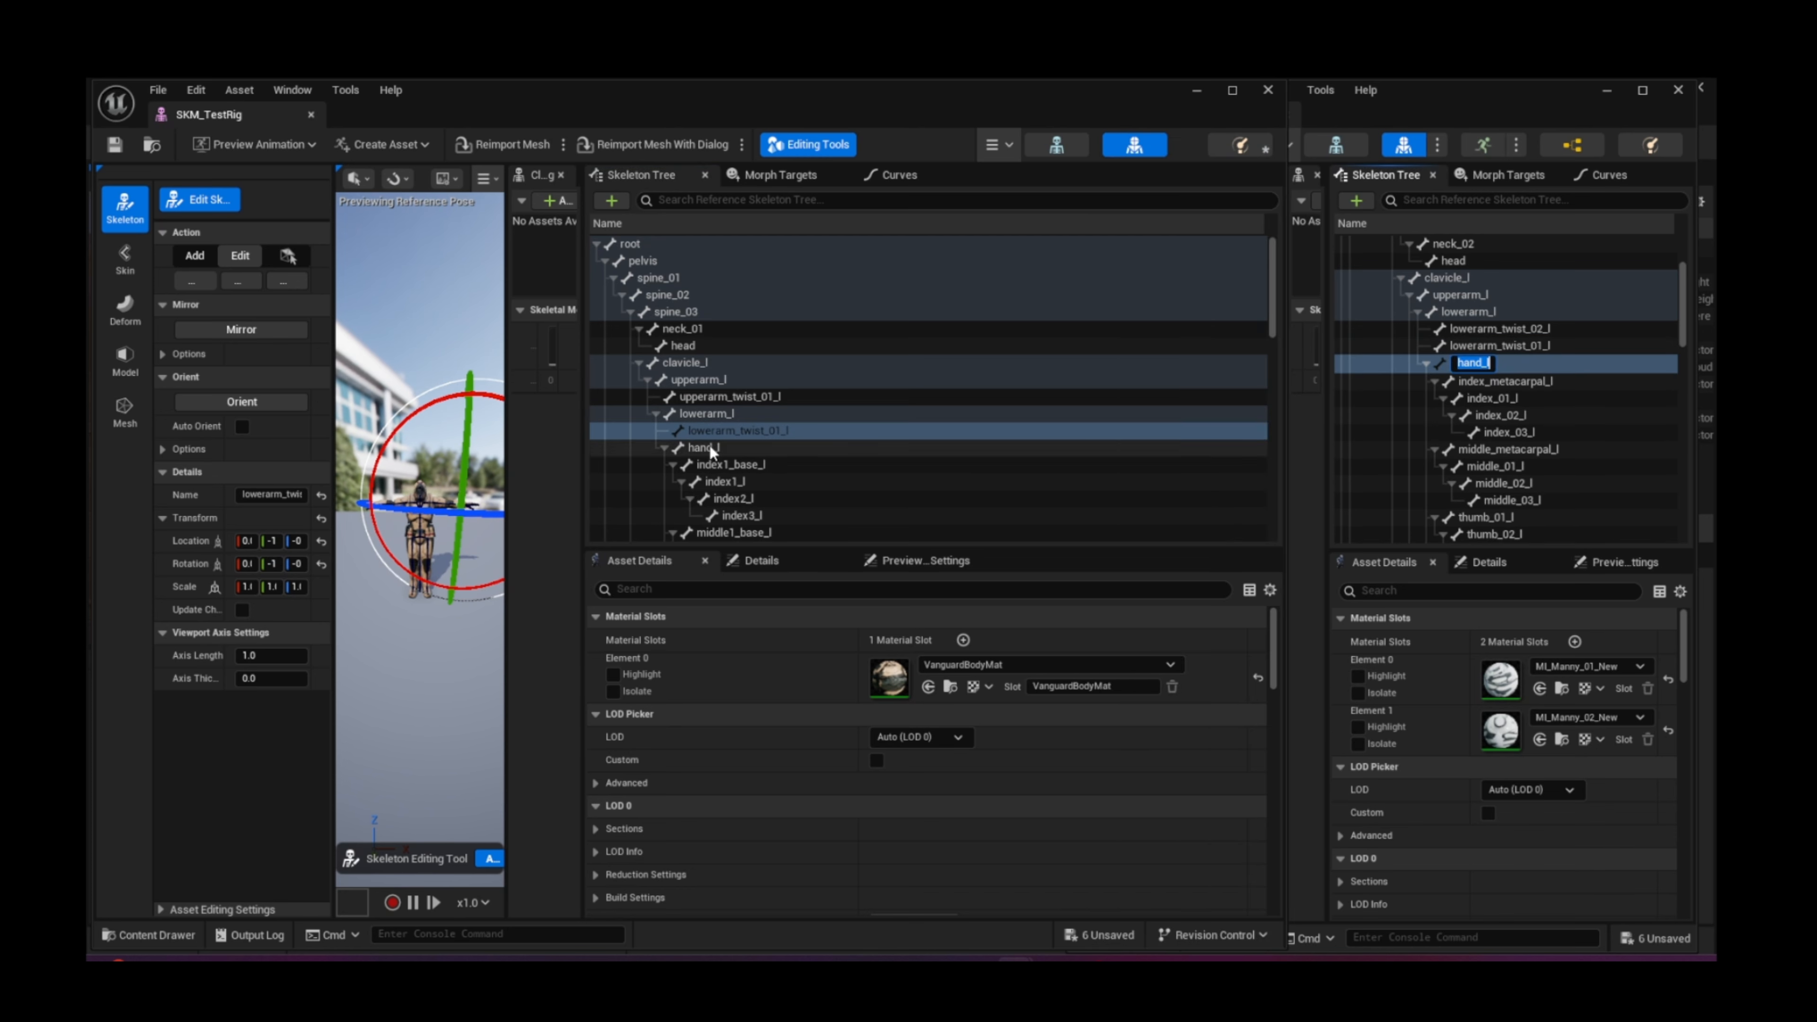
key("ctrl+v")
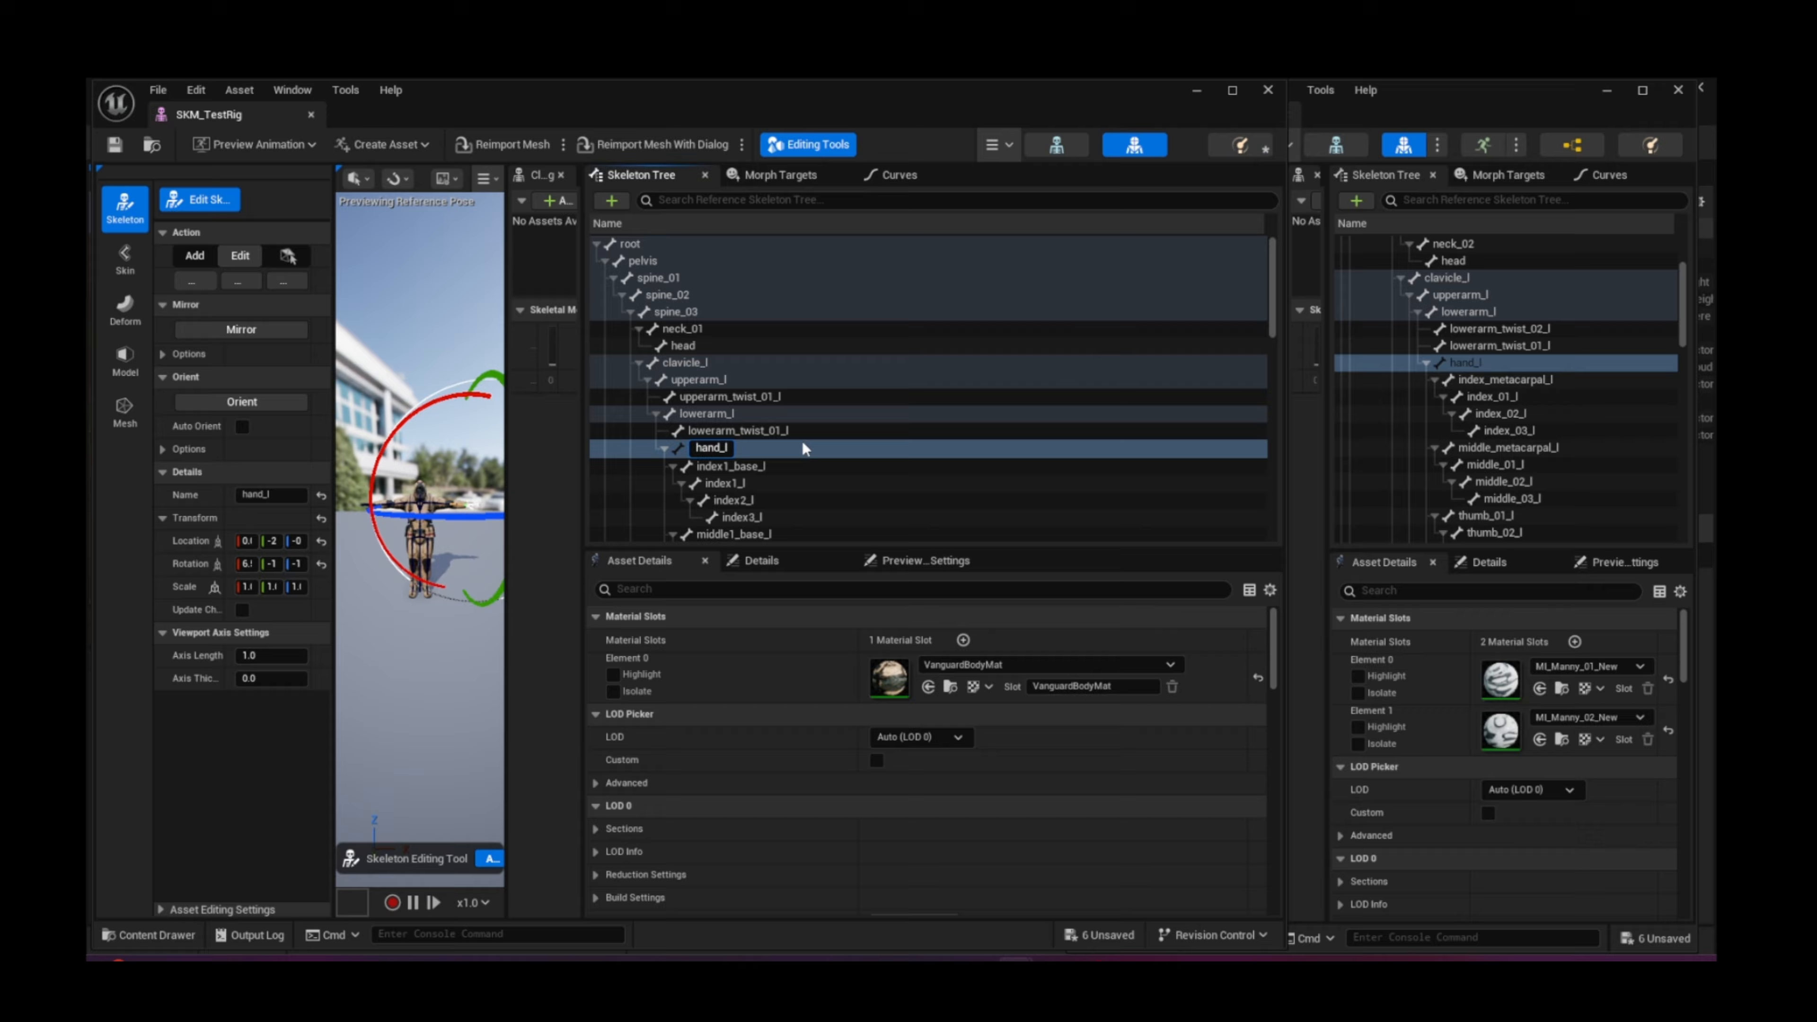
left_click(799, 469)
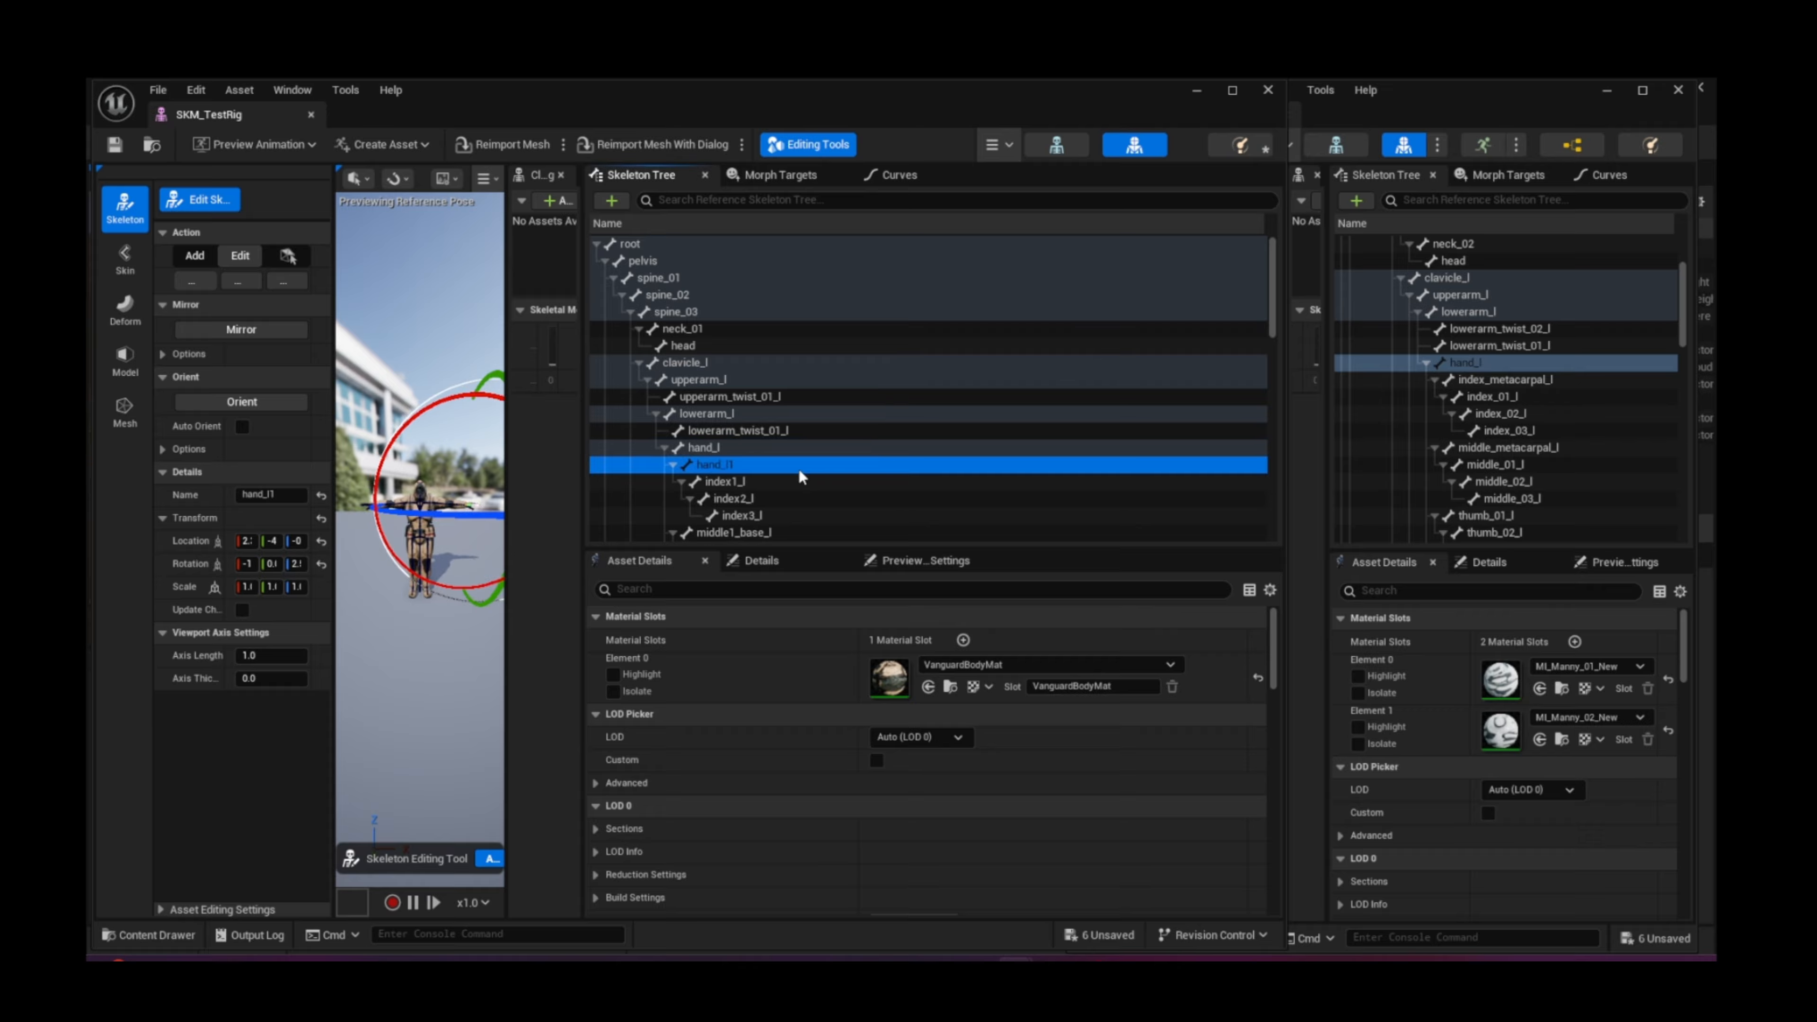
key("ctrl+z")
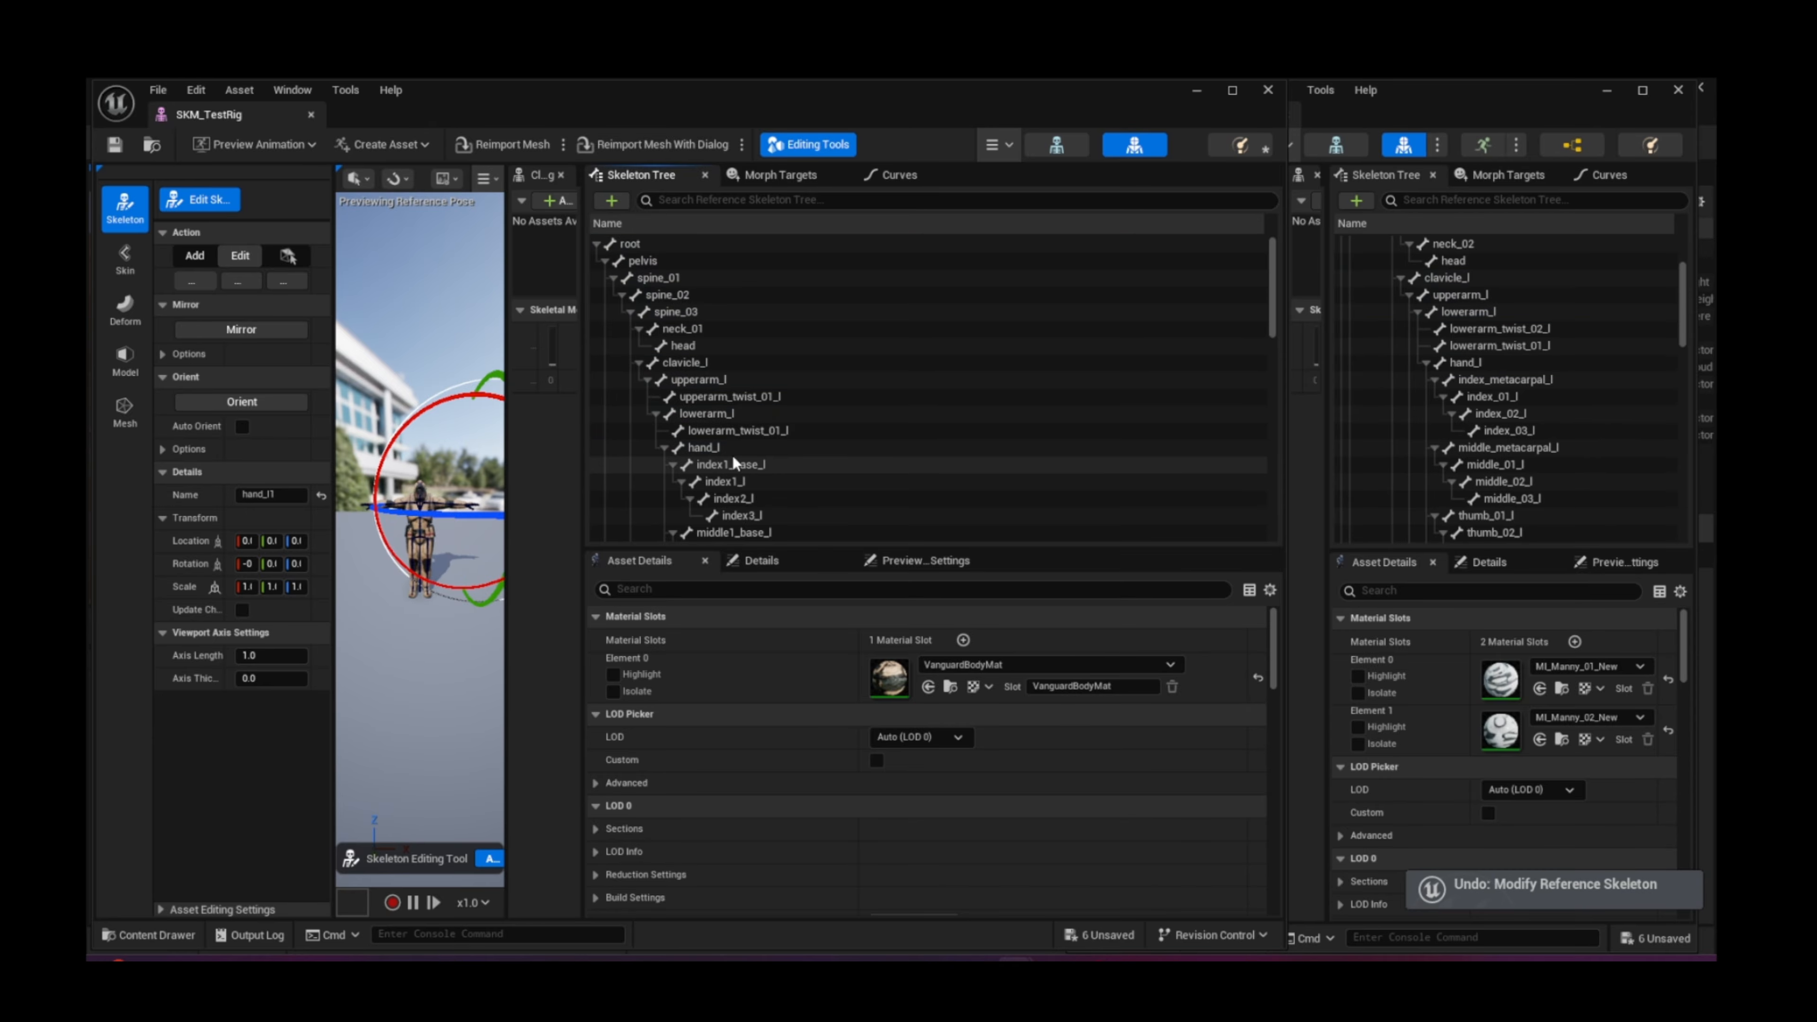
Step: Rename SKM_TestRig's index1_base_l bone as index_metacarpal_l, using the bone name copied from SKM_Manny_Simple
left_click(761, 463)
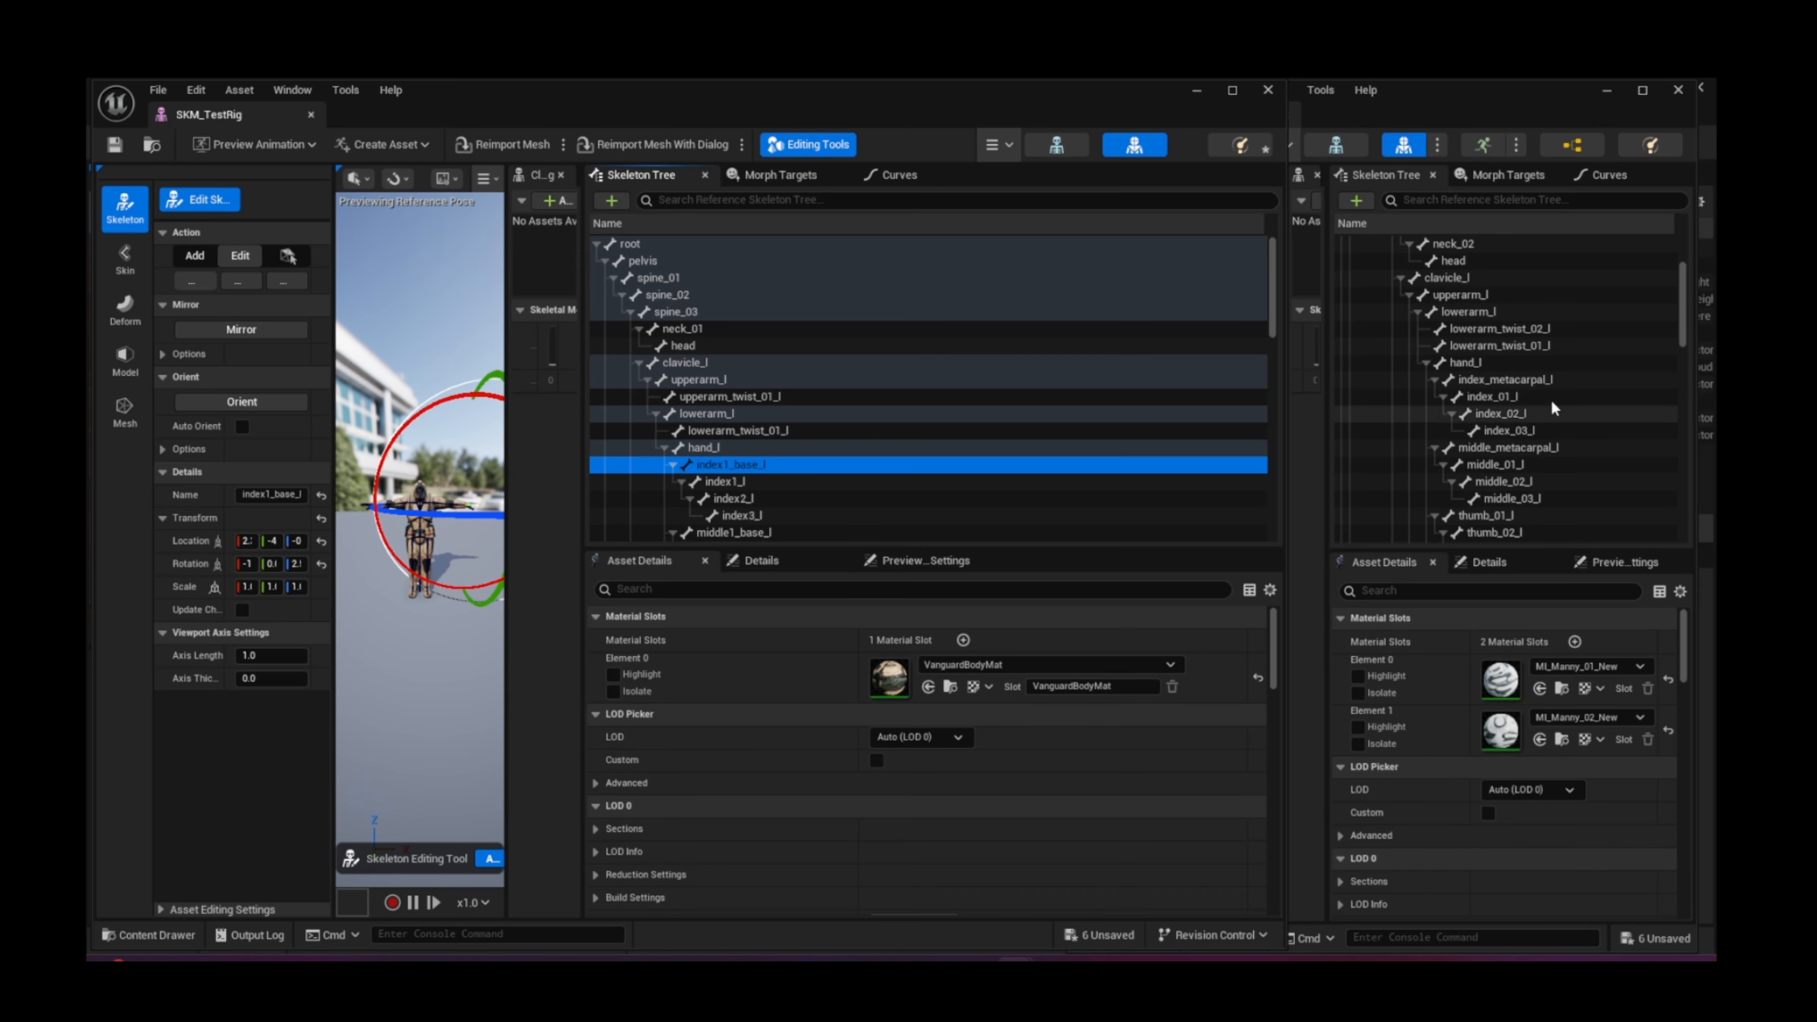
double_click(1554, 379)
key("ctrl+c")
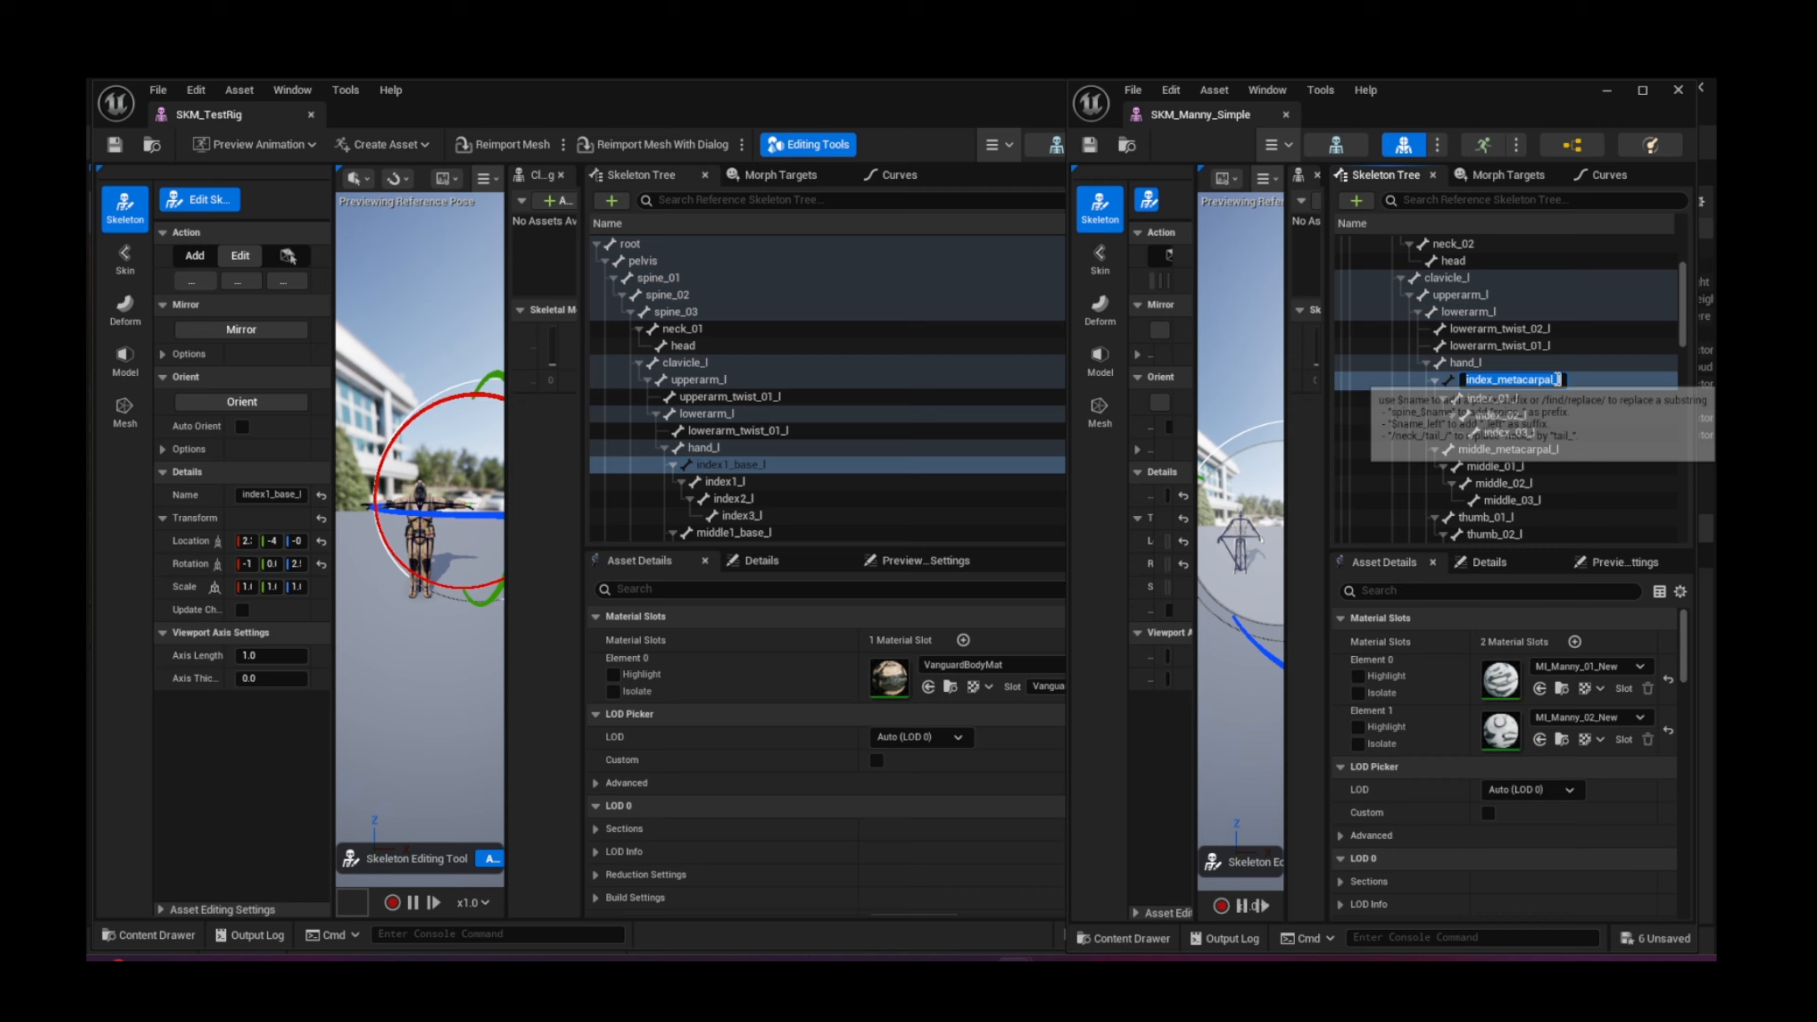
double_click(763, 465)
key("ctrl+v")
key("Return")
Step: Rename SKM_TestRig's middle1_base_l bone as middle_metacarpal_l, using the bone name copied from SKM_Manny_Simple
left_click(1495, 398)
left_click(1495, 398)
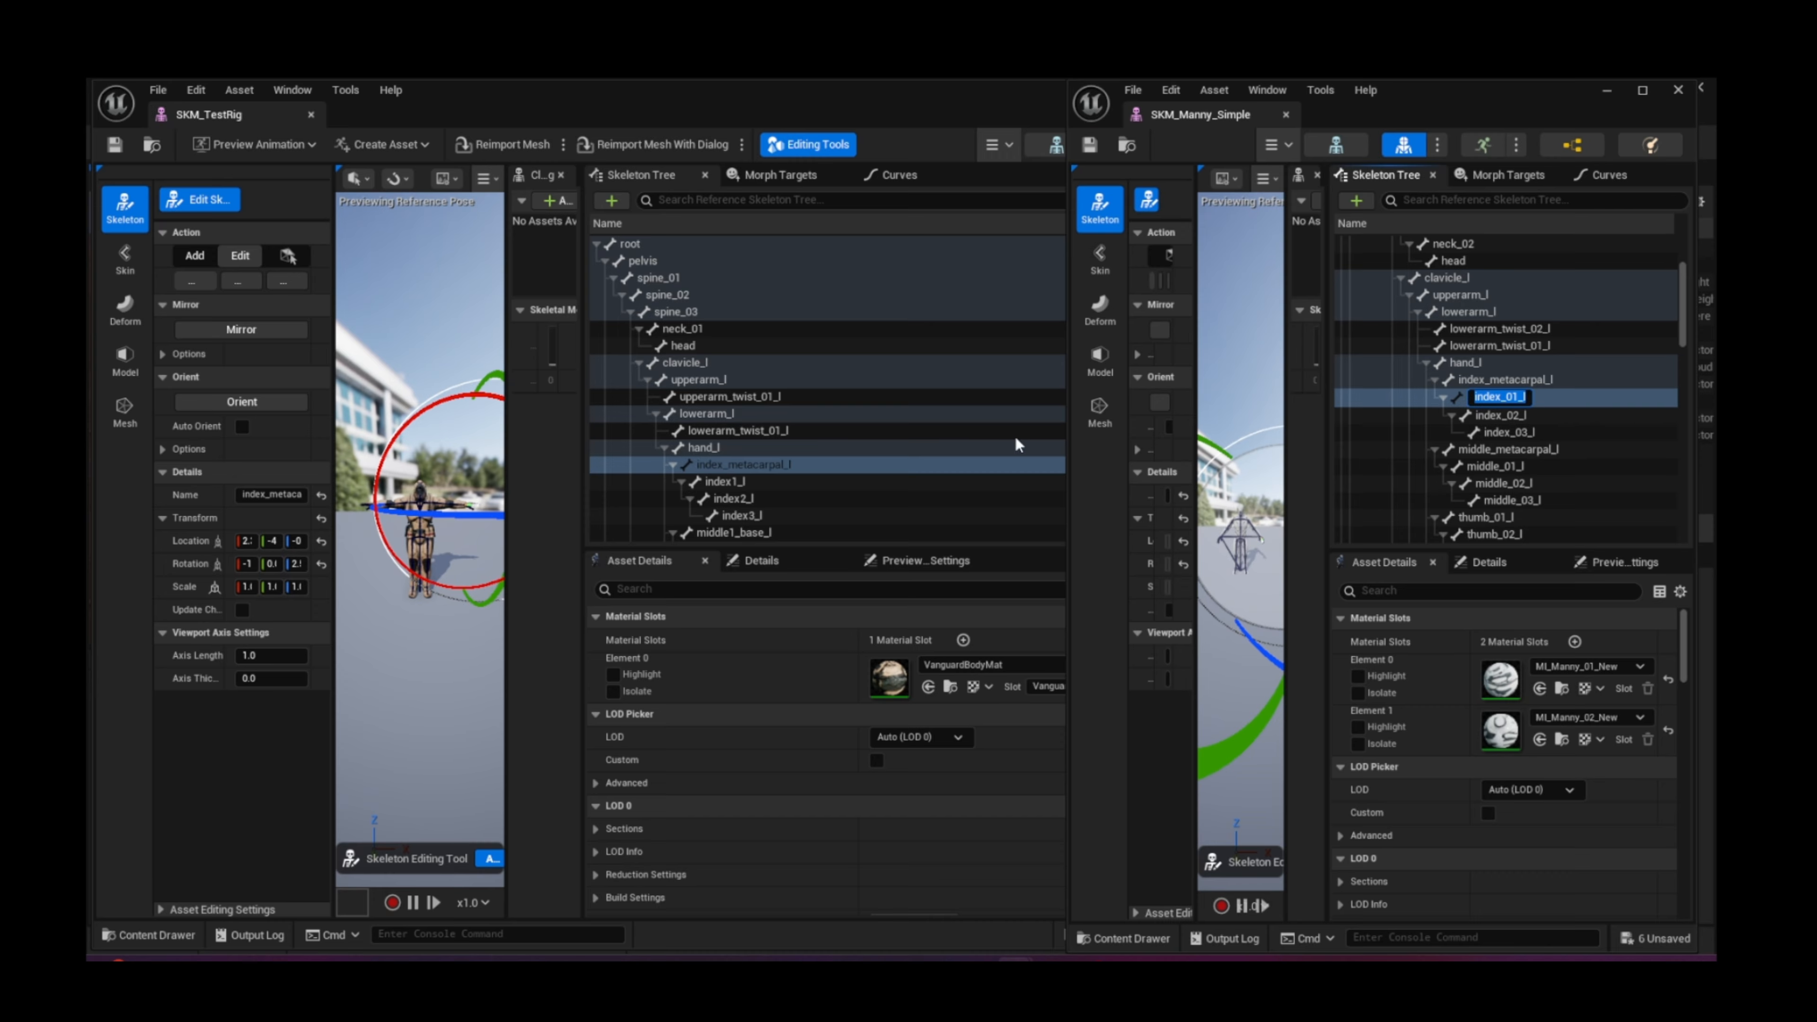
scroll(800, 483, "down", 1)
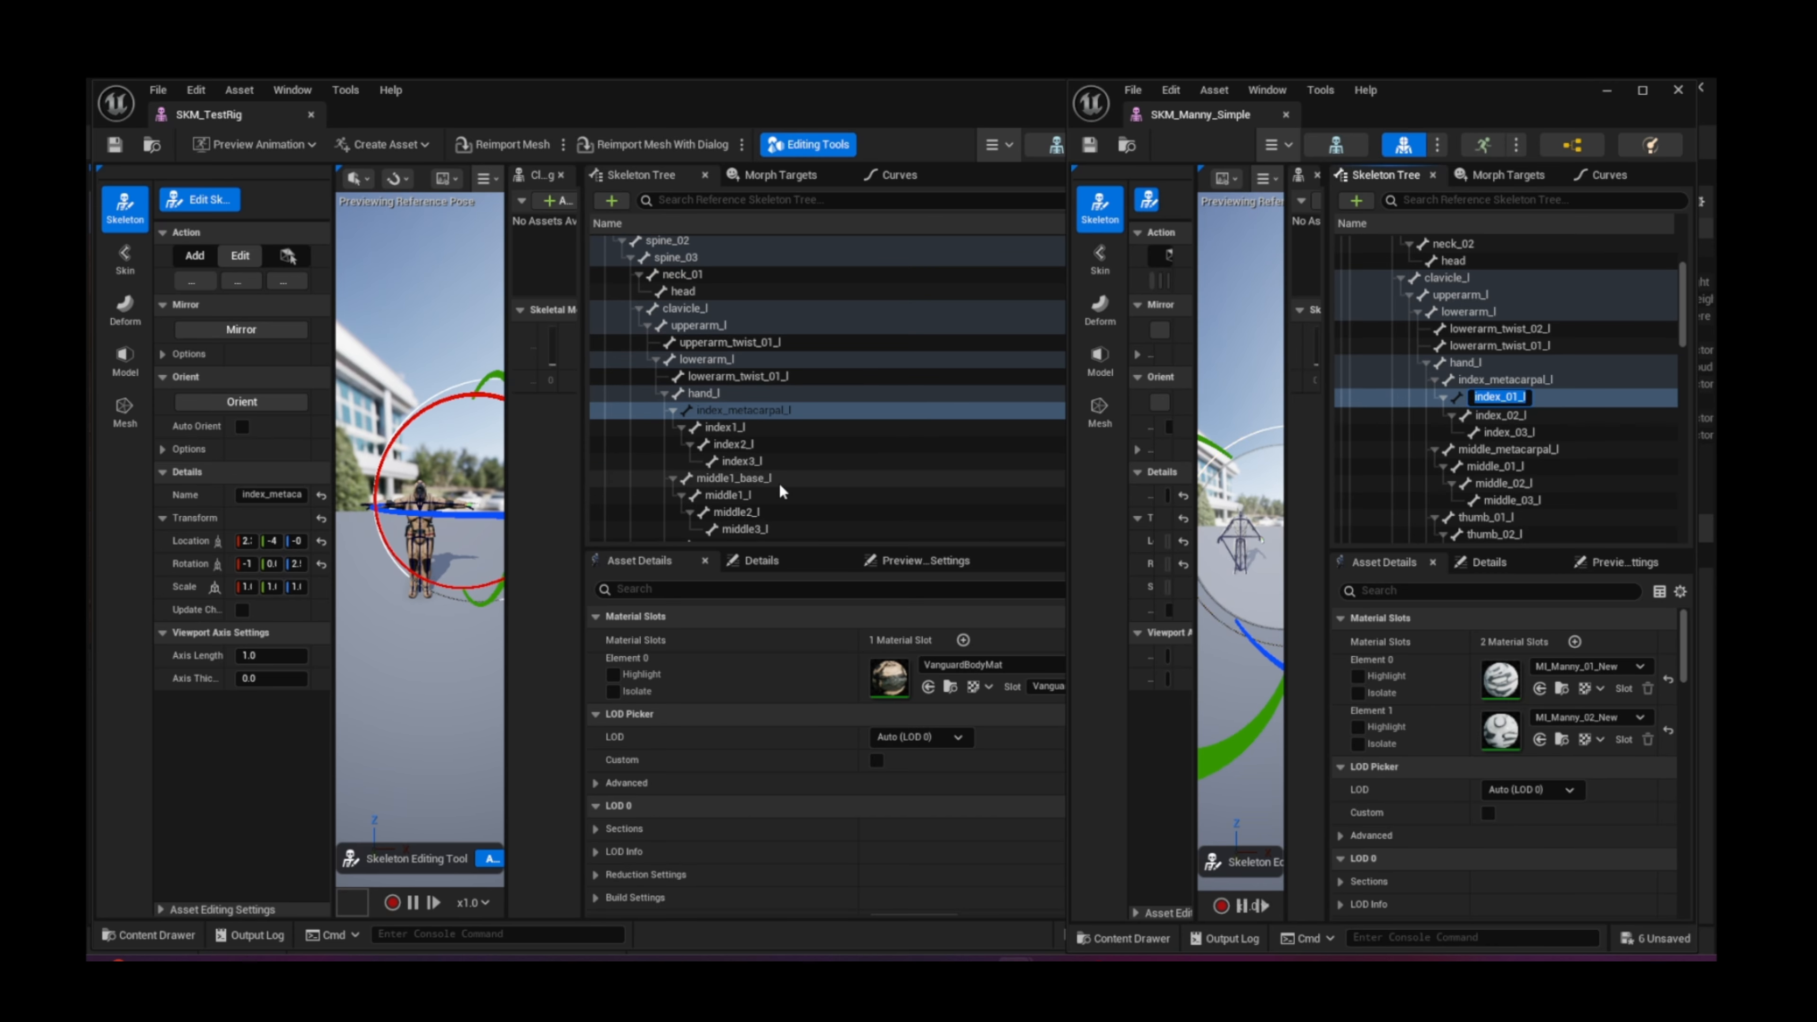
left_click(779, 486)
double_click(1541, 449)
key("ctrl+c")
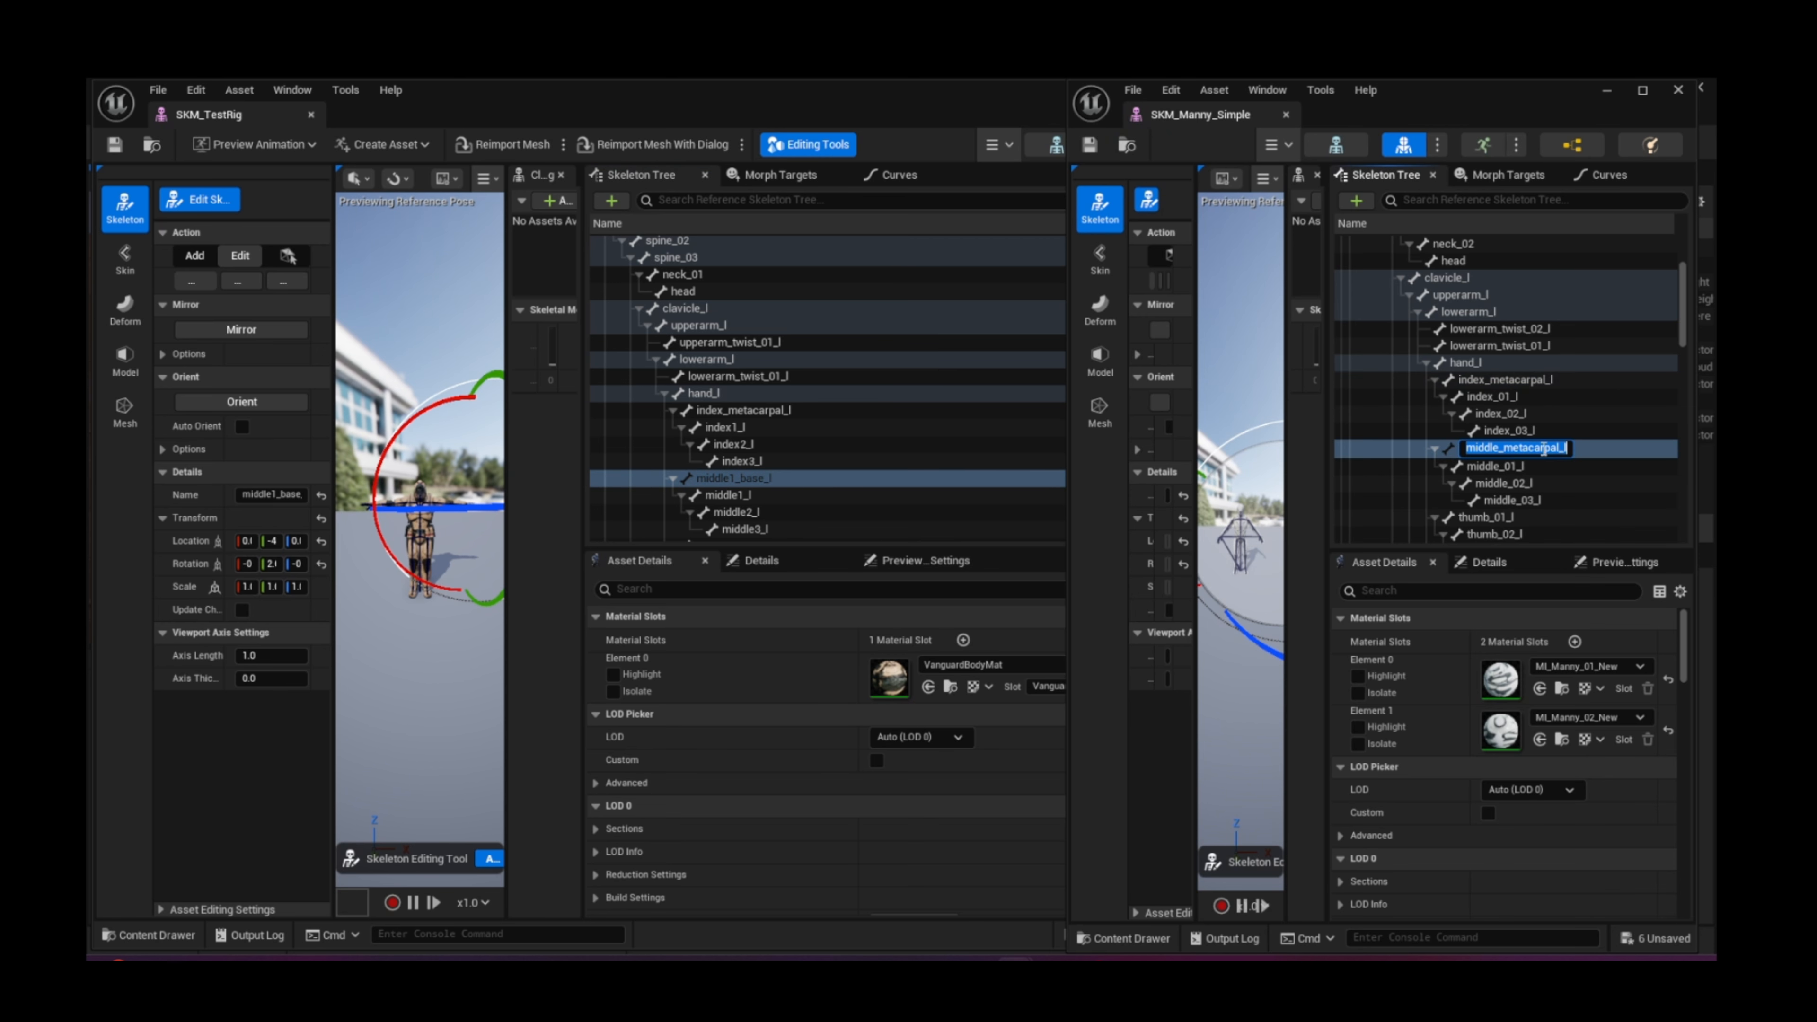
double_click(742, 485)
key("ctrl+v")
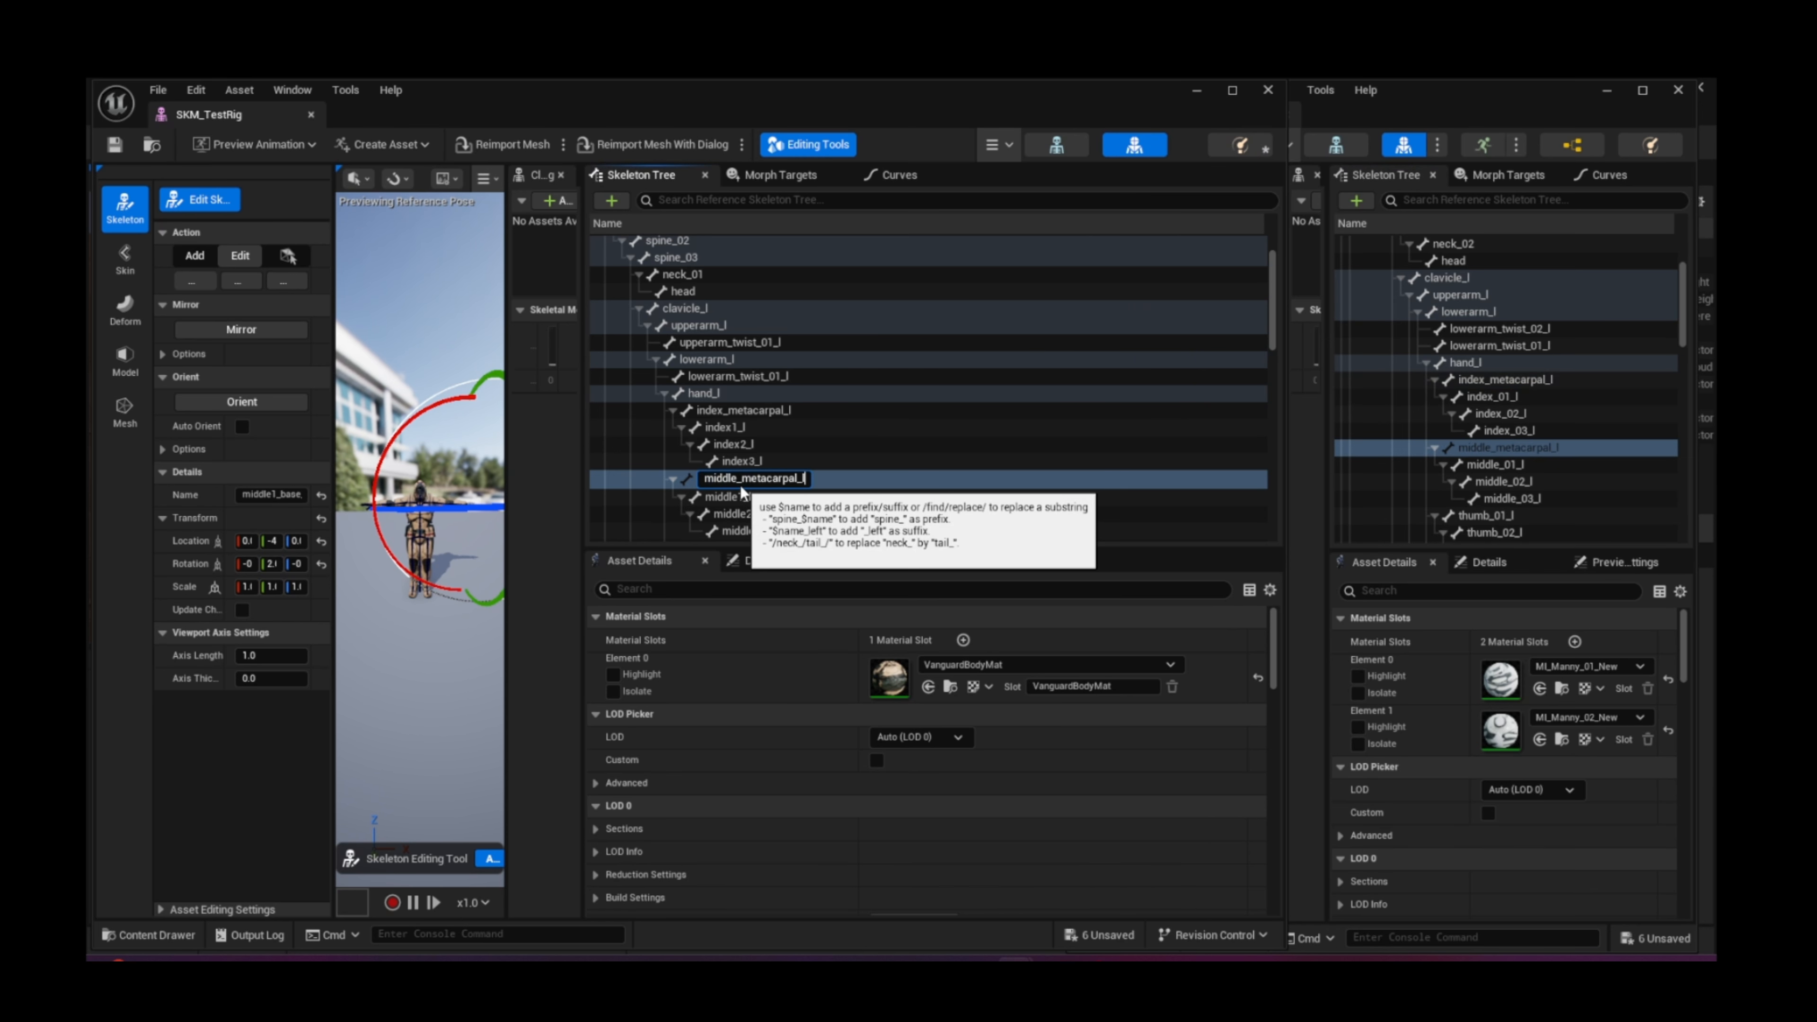
key("Return")
Step: Rename SKM_TestRig's pinky1_base_l bone as pinky_metacarpal_l to match SKM_Manny_Simple
scroll(1522, 421, "down", 3)
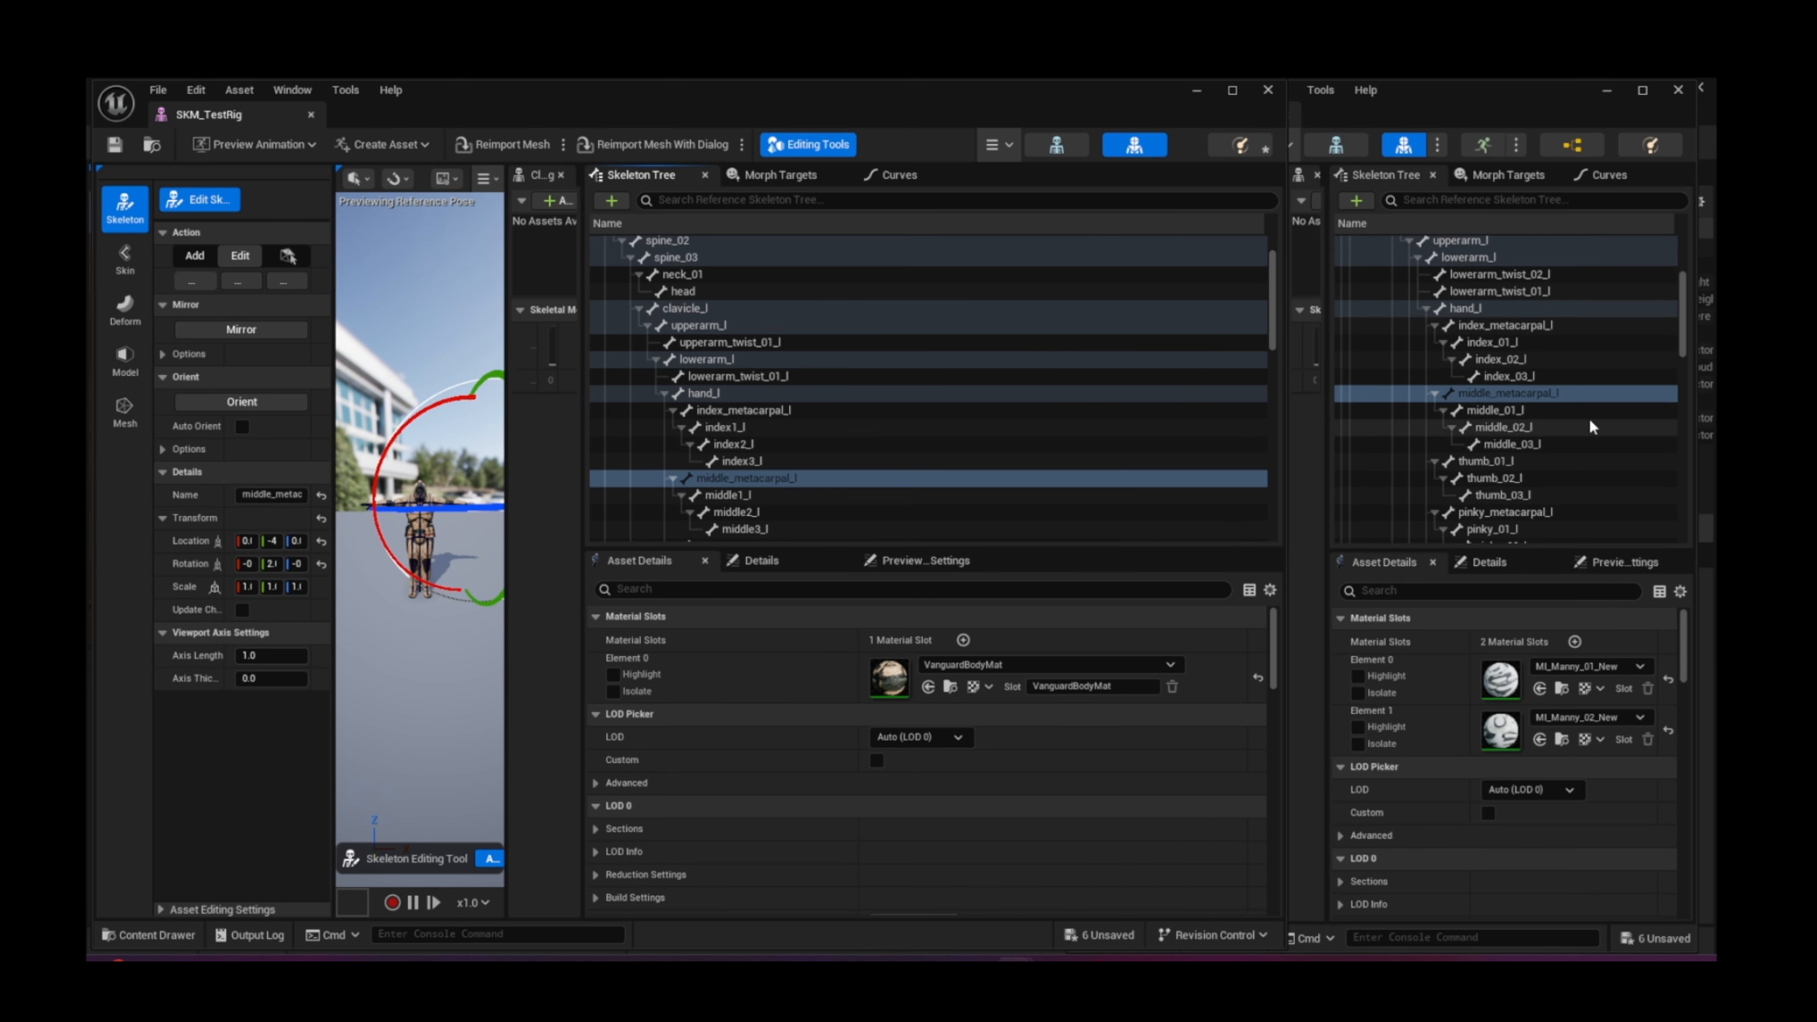
scroll(1556, 426, "down", 3)
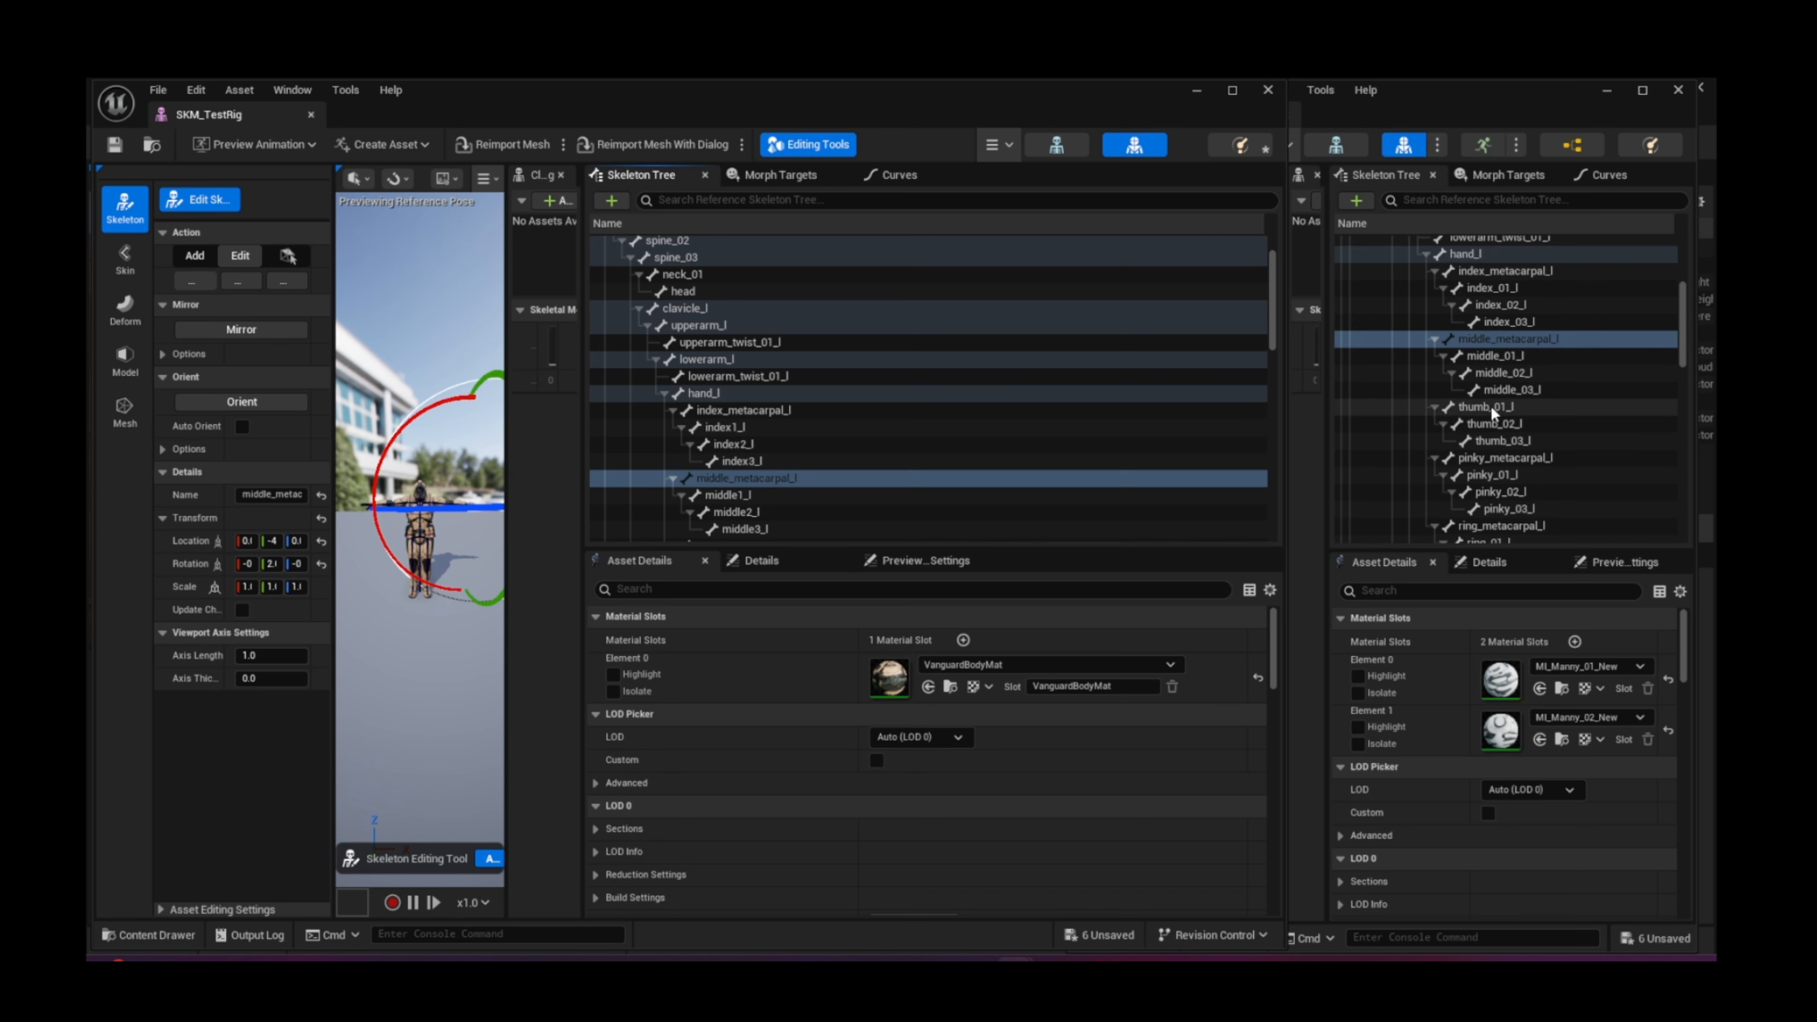
scroll(821, 472, "down", 6)
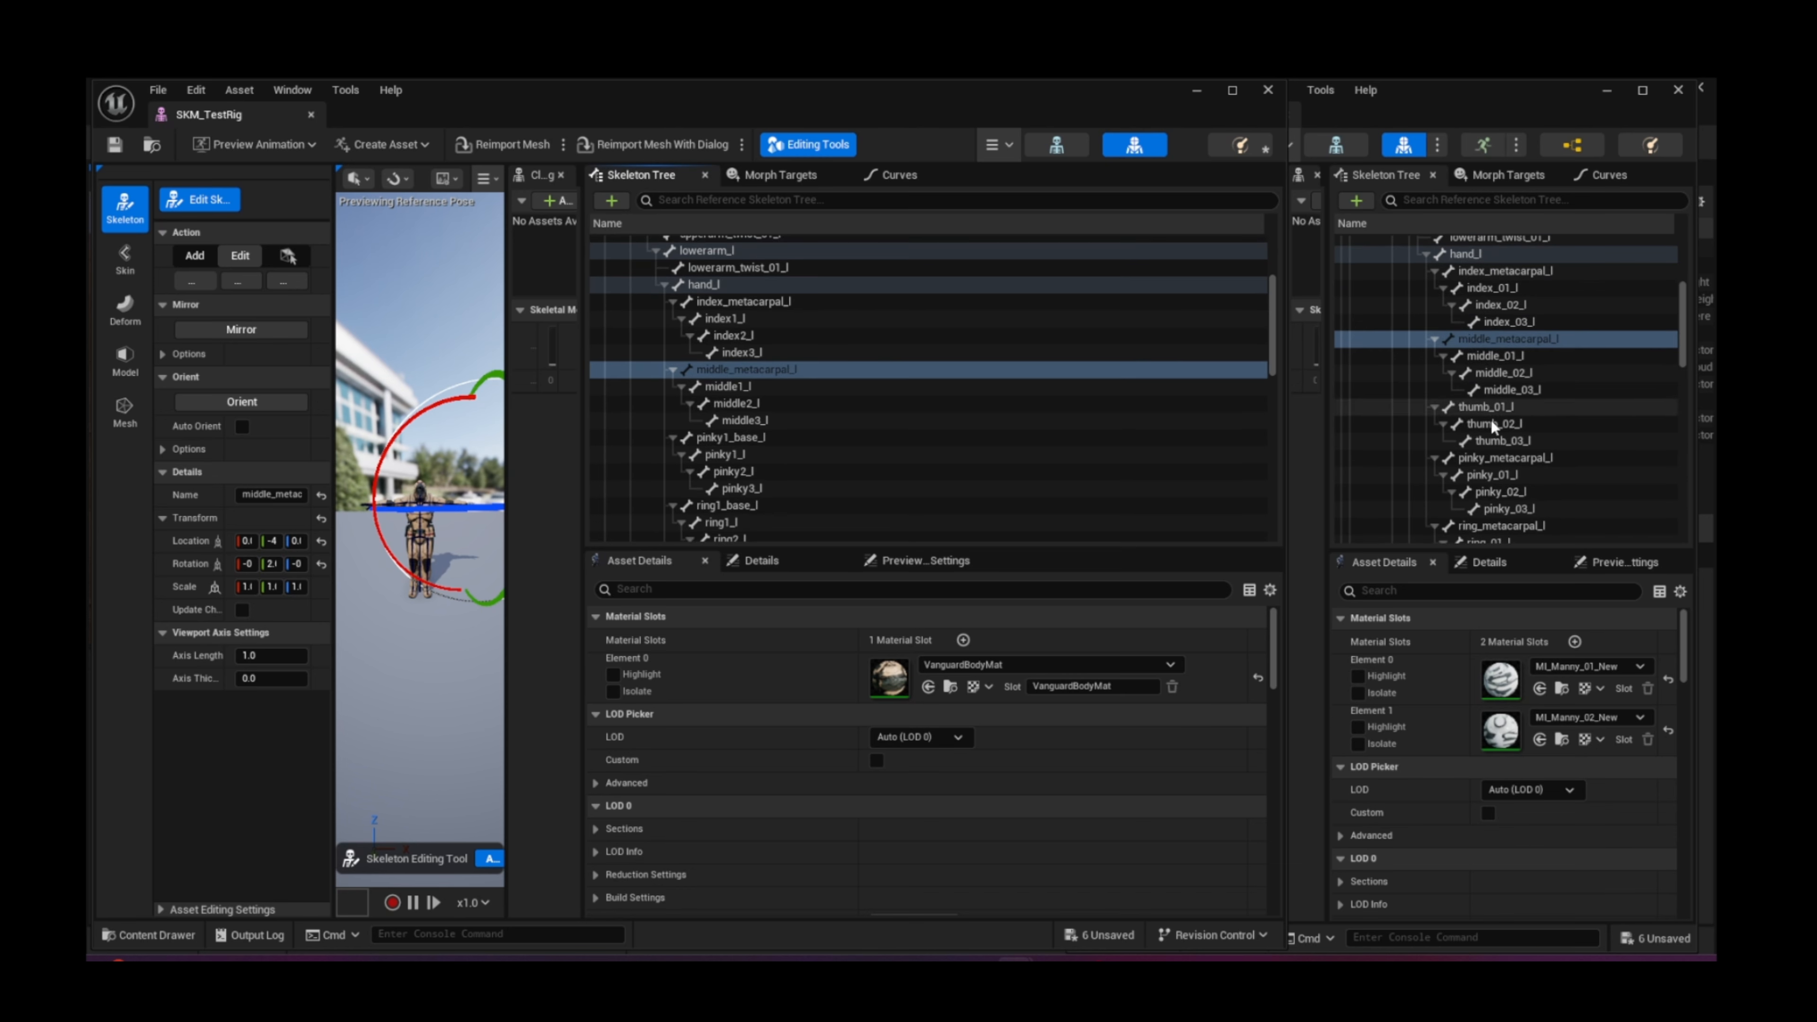
left_click(1487, 460)
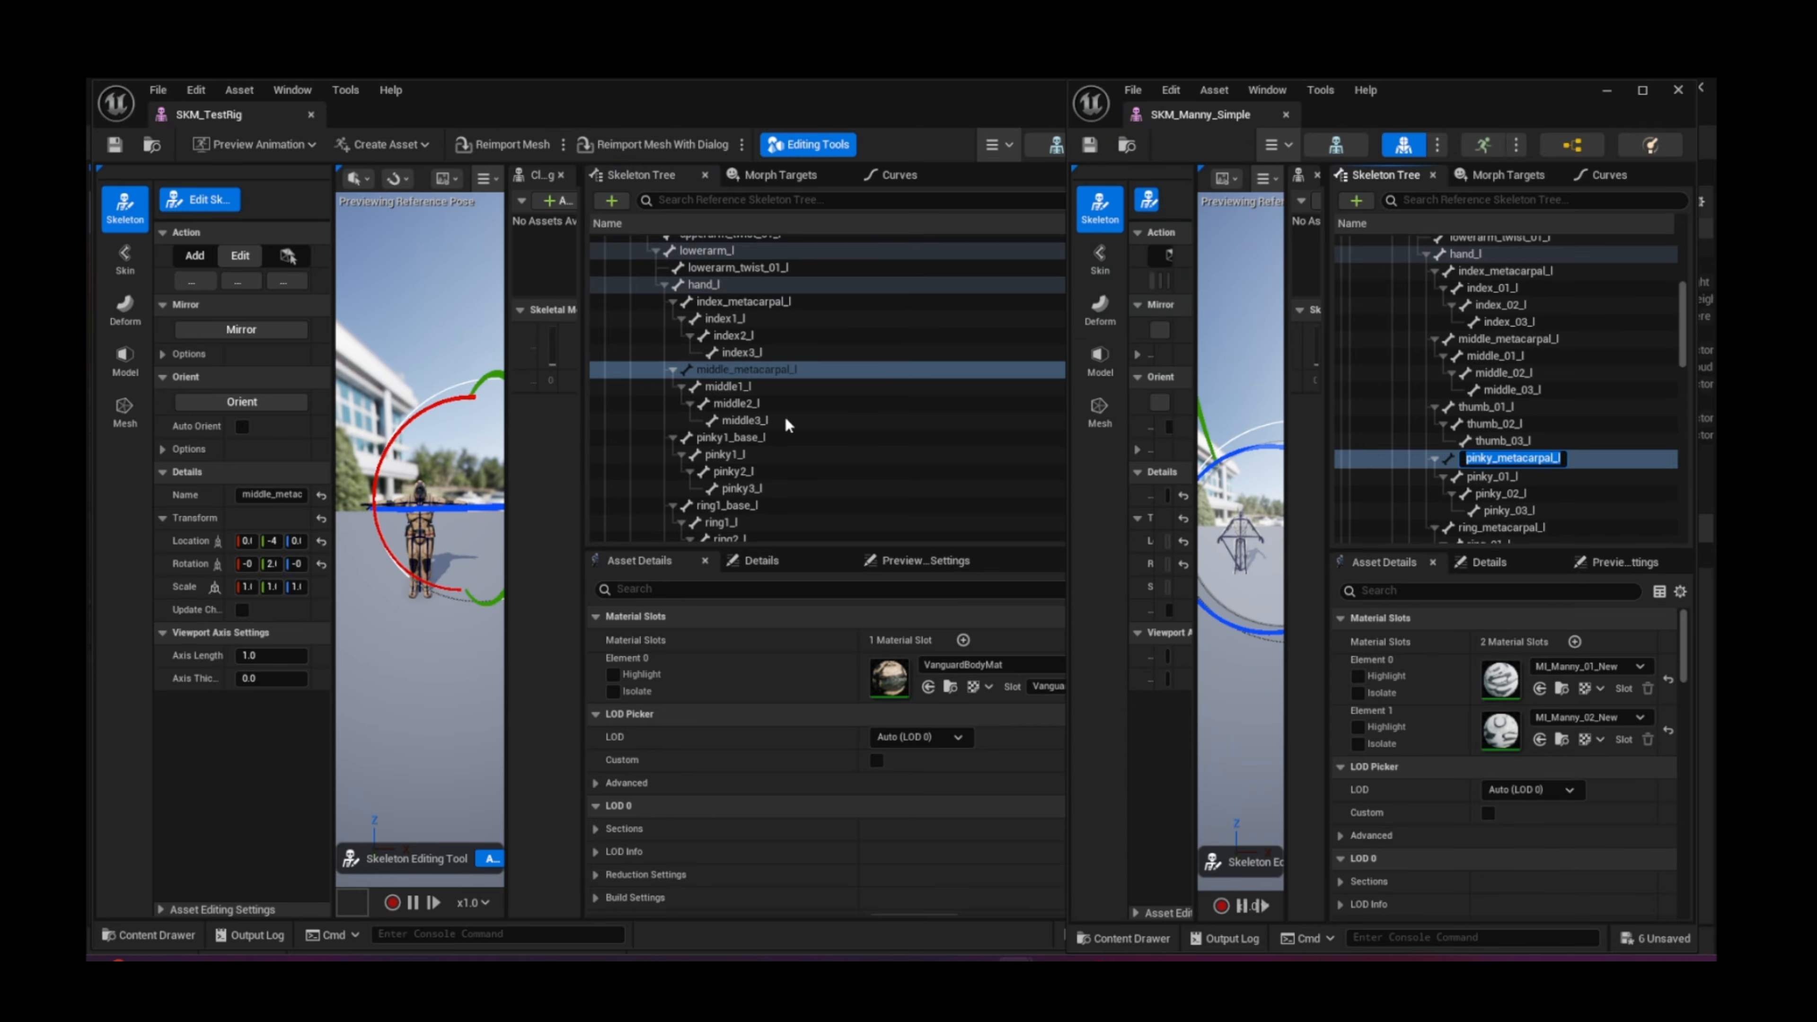
left_click(734, 438)
key("F2")
type("pinky_metacarpal_l")
key("Return")
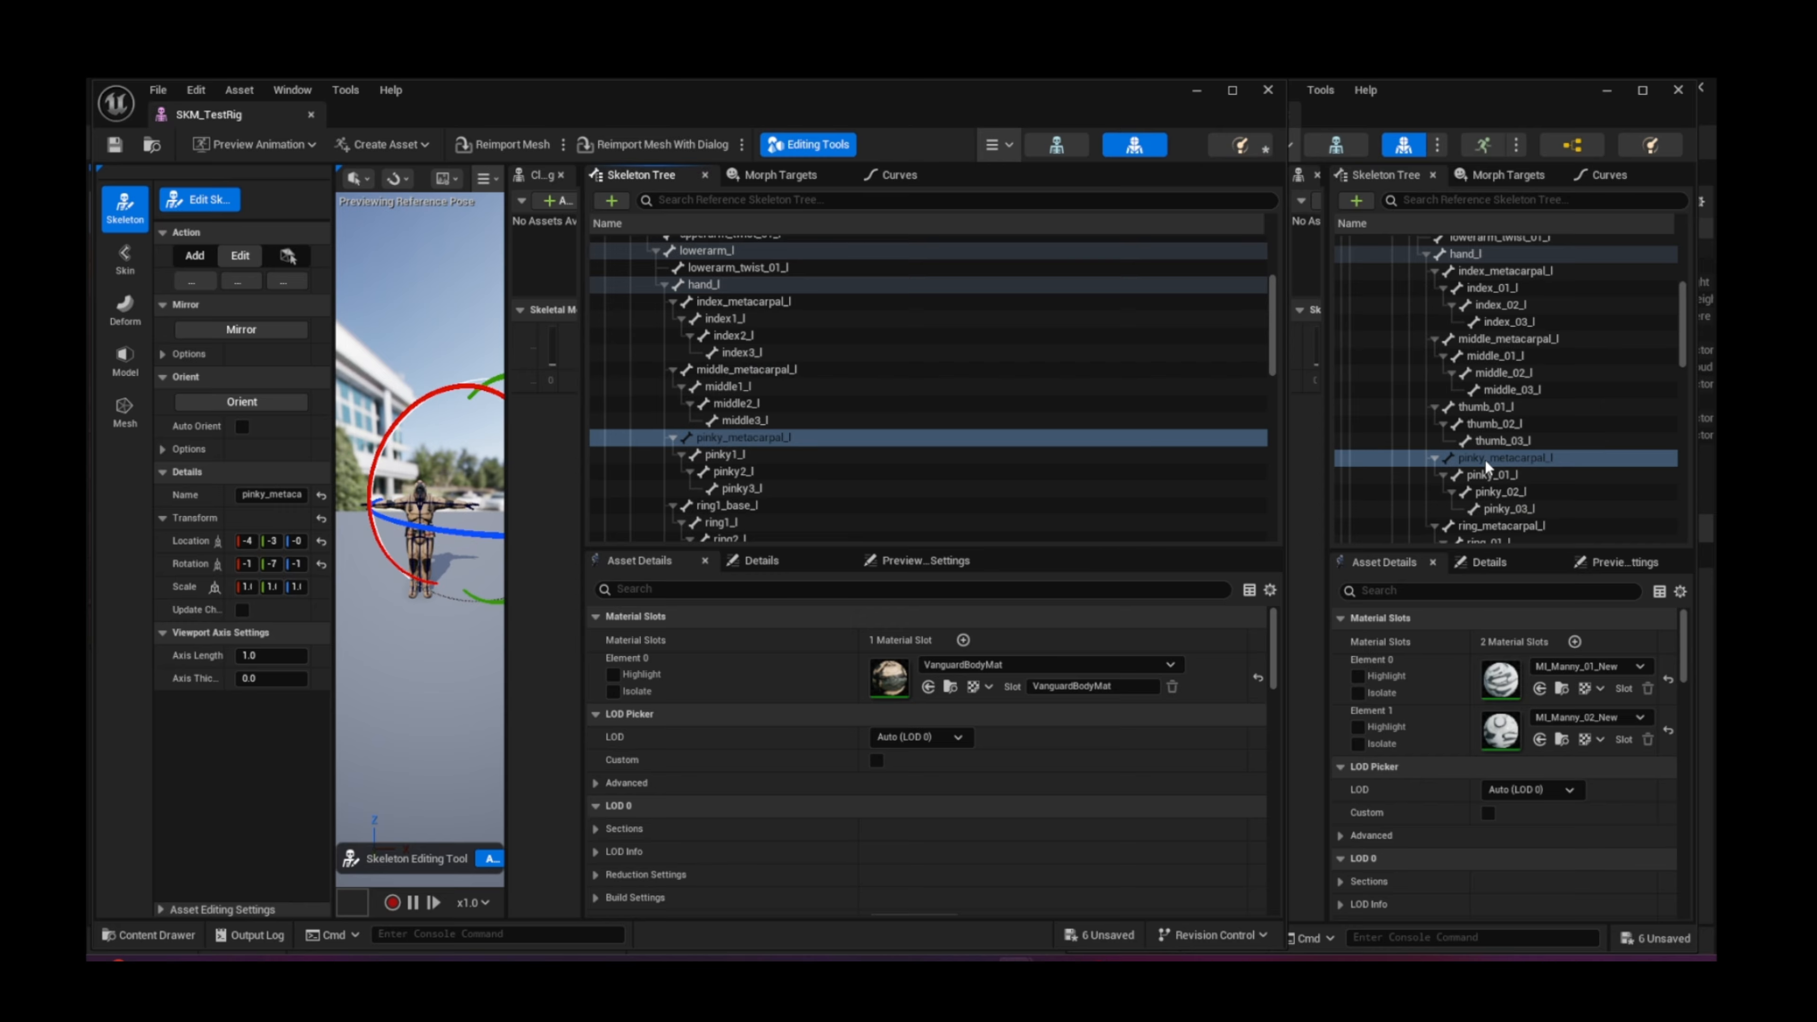
scroll(999, 403, "up", 2)
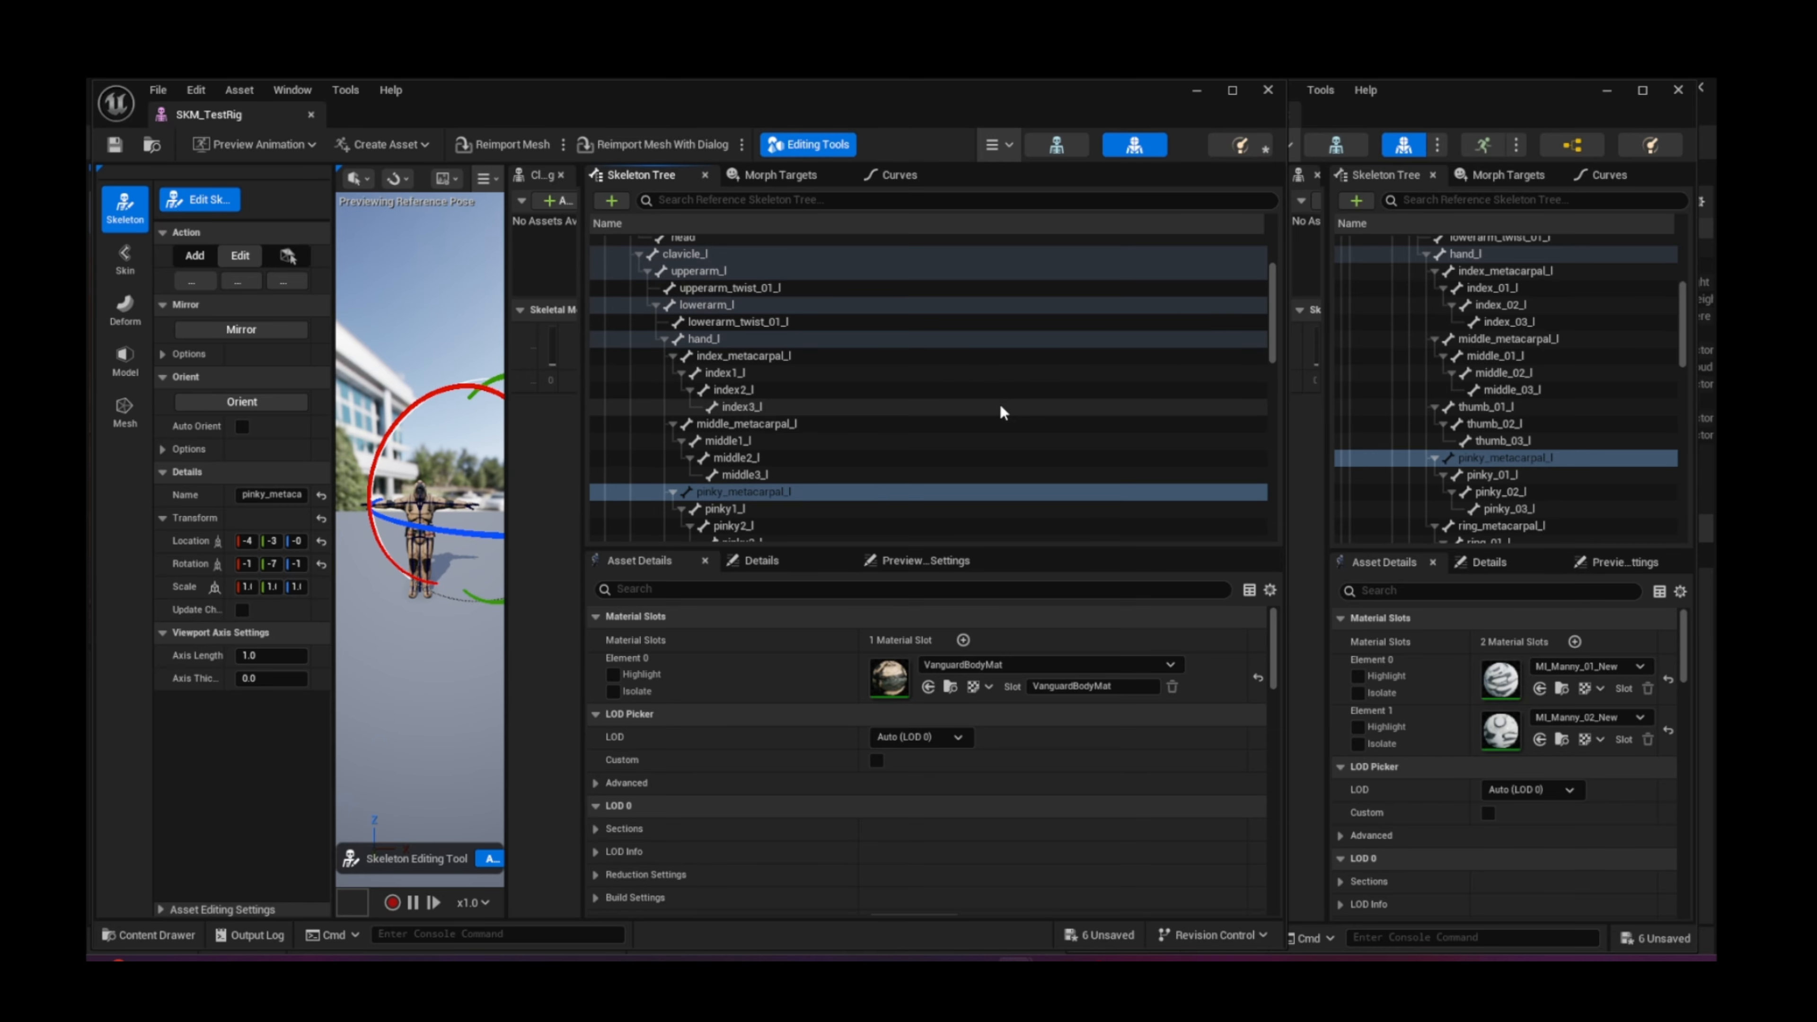
Step: Rename SKM_TestRig's index1_l bone as index_01_l, using the bone name copied from SKM_Manny_Simple
scroll(1454, 371, "up", 1)
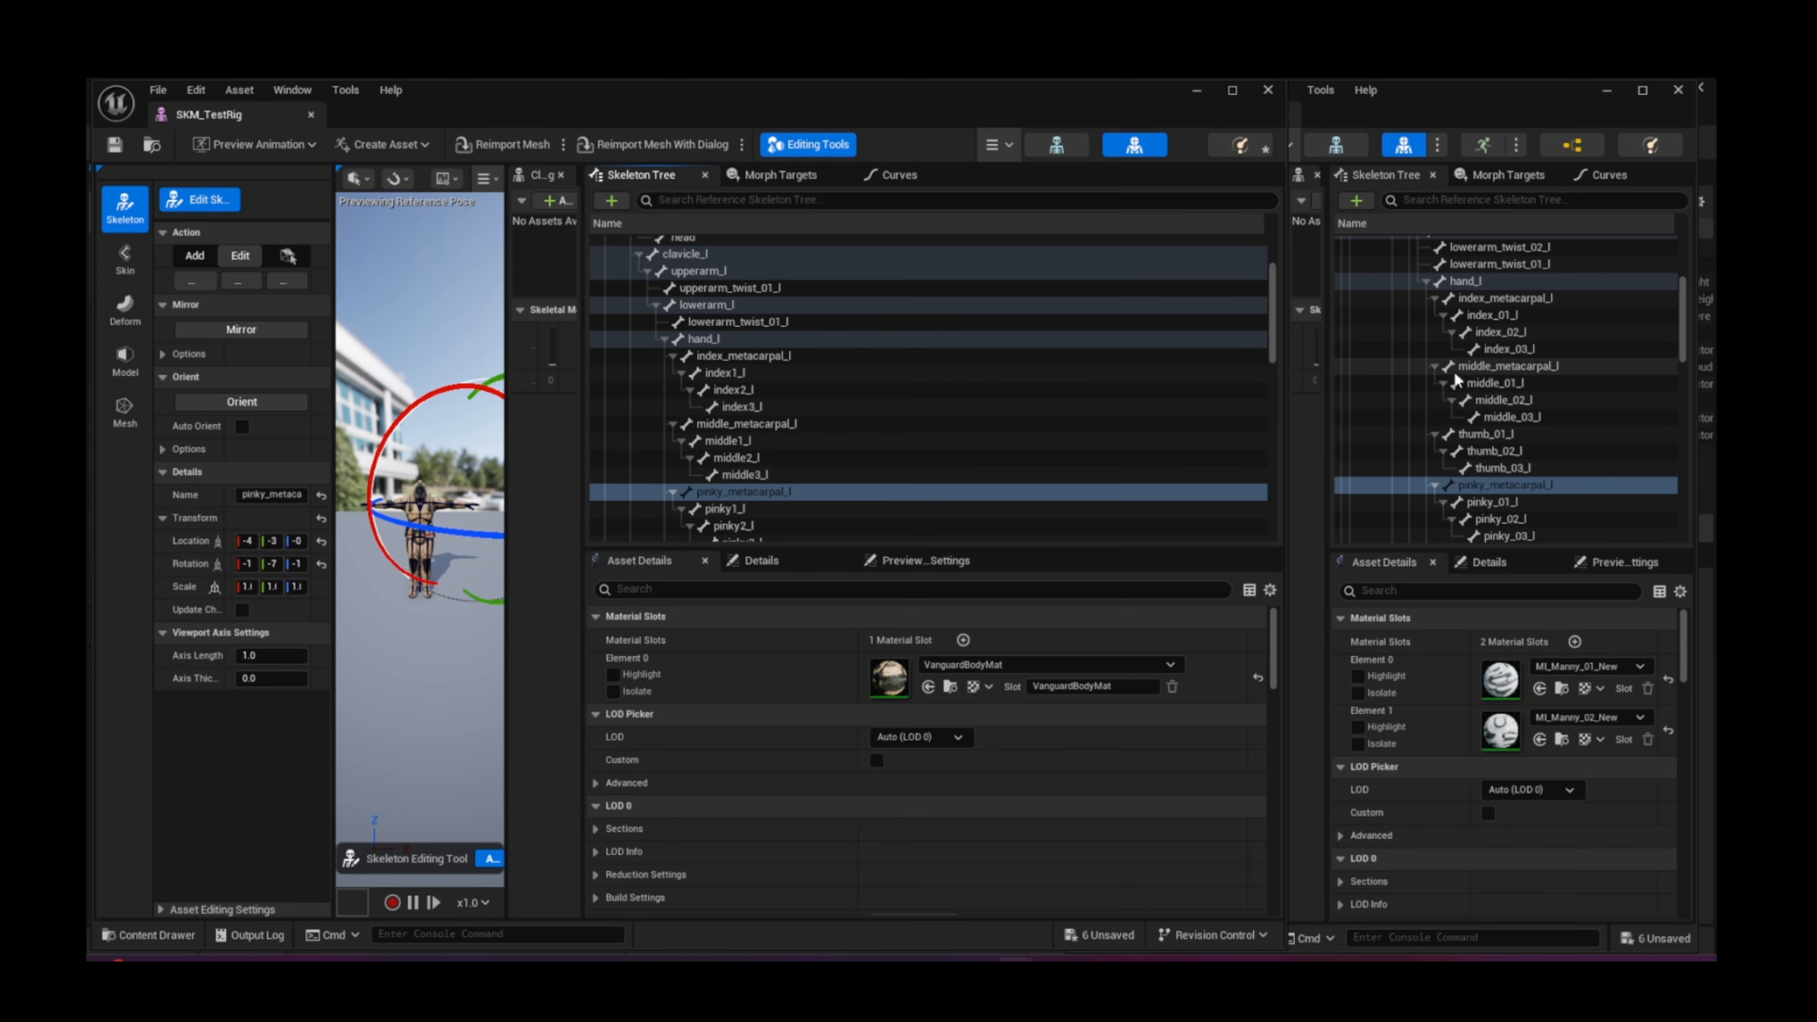
double_click(1496, 316)
key("ctrl+c")
key("Escape")
left_click(725, 373)
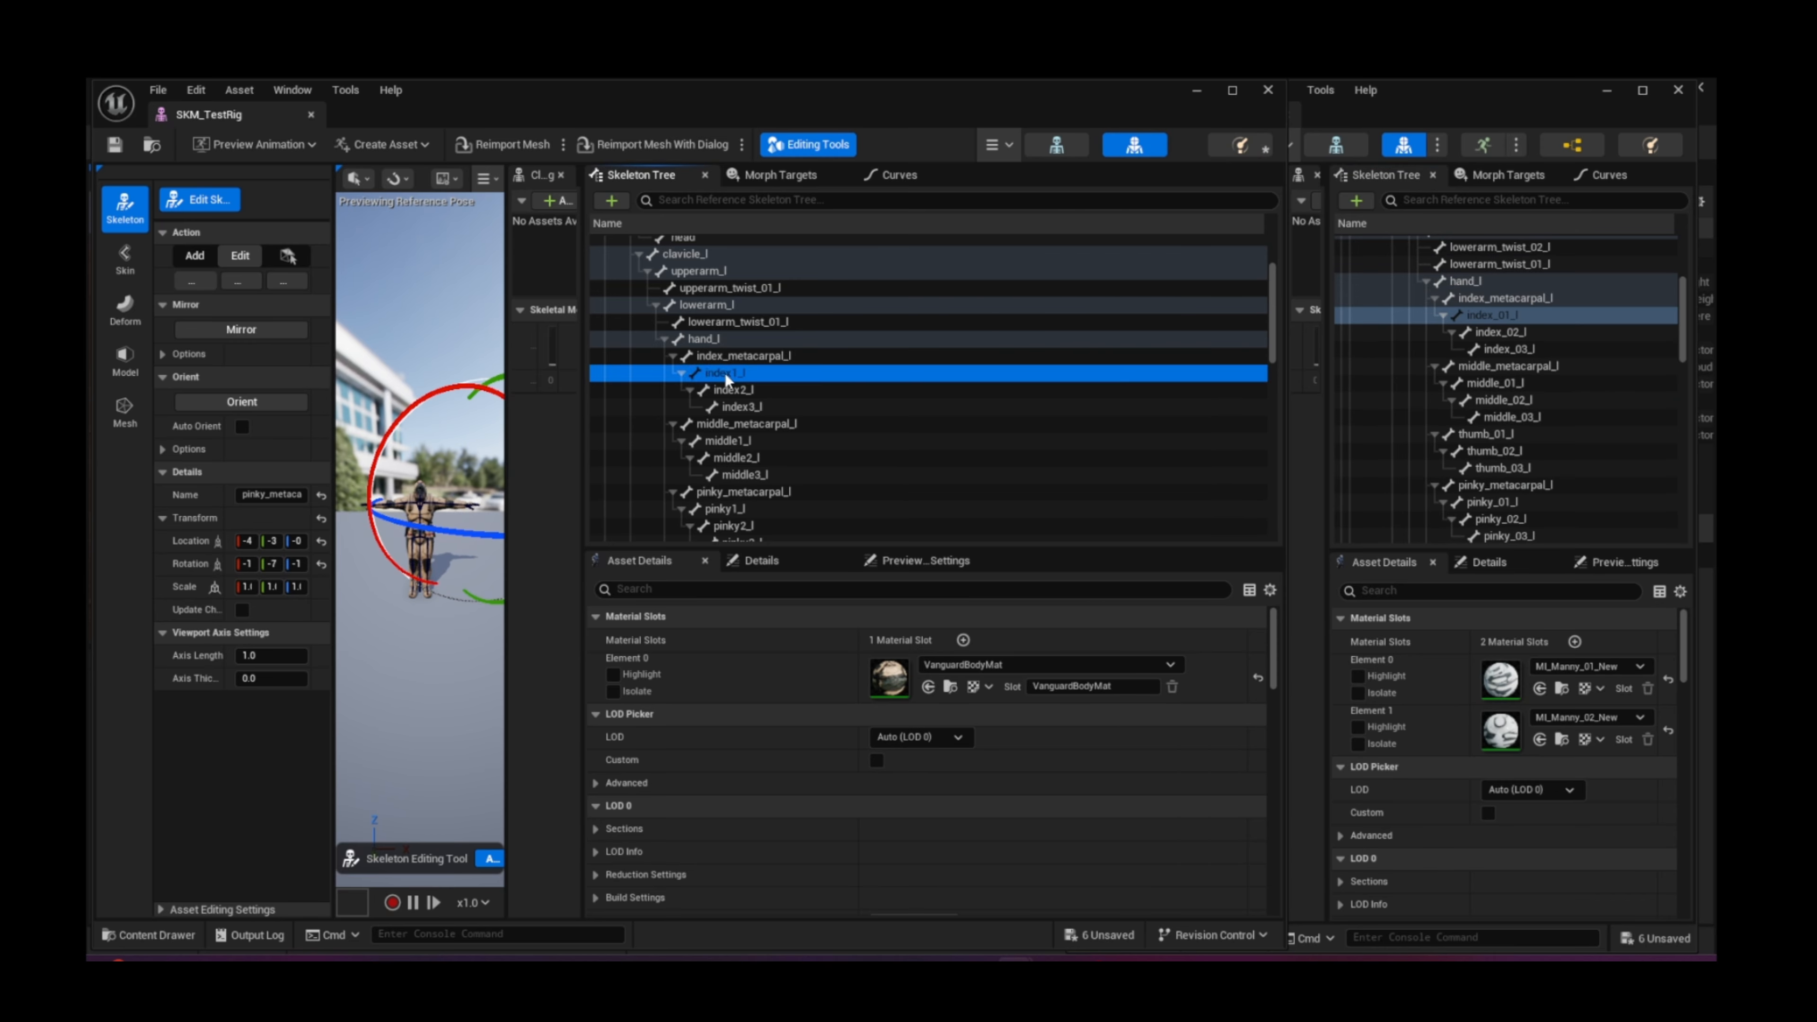
key("F2")
key("ctrl+v")
key("Return")
Step: Rename SKM_TestRig's index2_l bone as index_02_l, using the bone name copied from SKM_Manny_Simple
double_click(1499, 335)
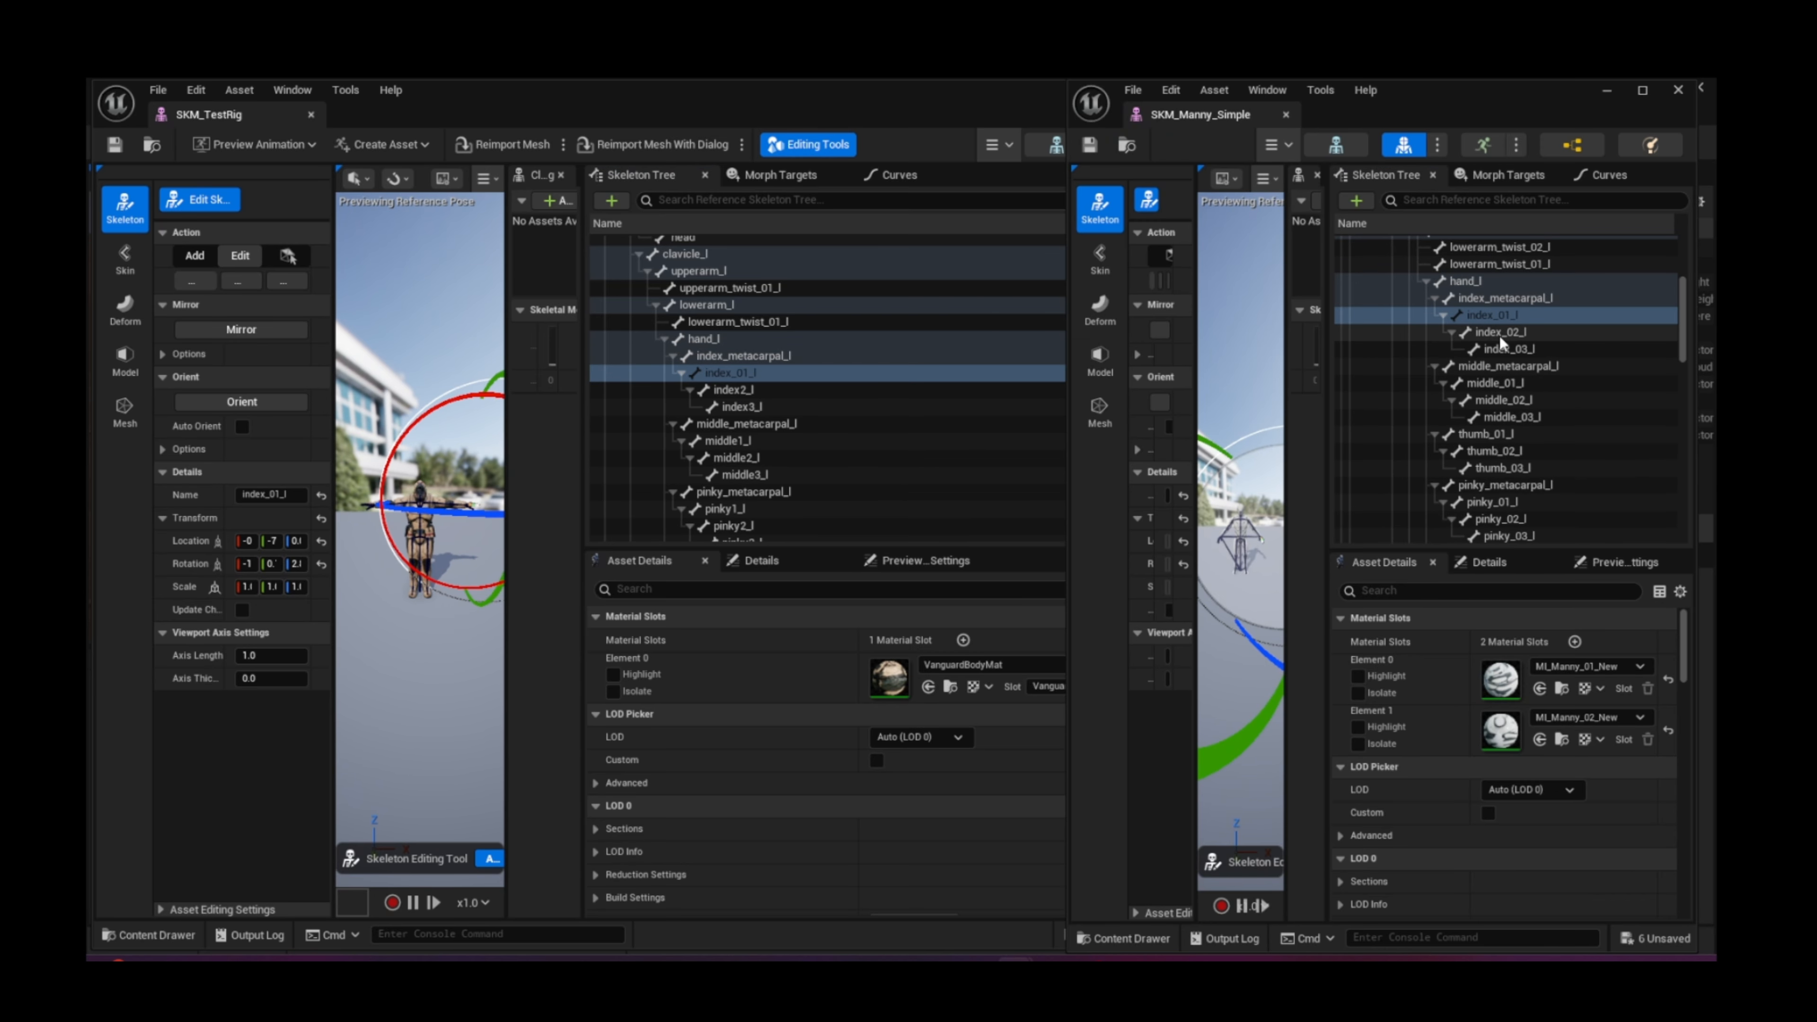
key("ctrl+c")
key("Escape")
left_click(729, 390)
key("F2")
key("ctrl+v")
key("Return")
Step: Rename SKM_TestRig's index3_l bone as index_03_l, using the bone name copied from SKM_Manny_Simple
double_click(1526, 349)
key("ctrl+c")
key("Escape")
left_click(747, 406)
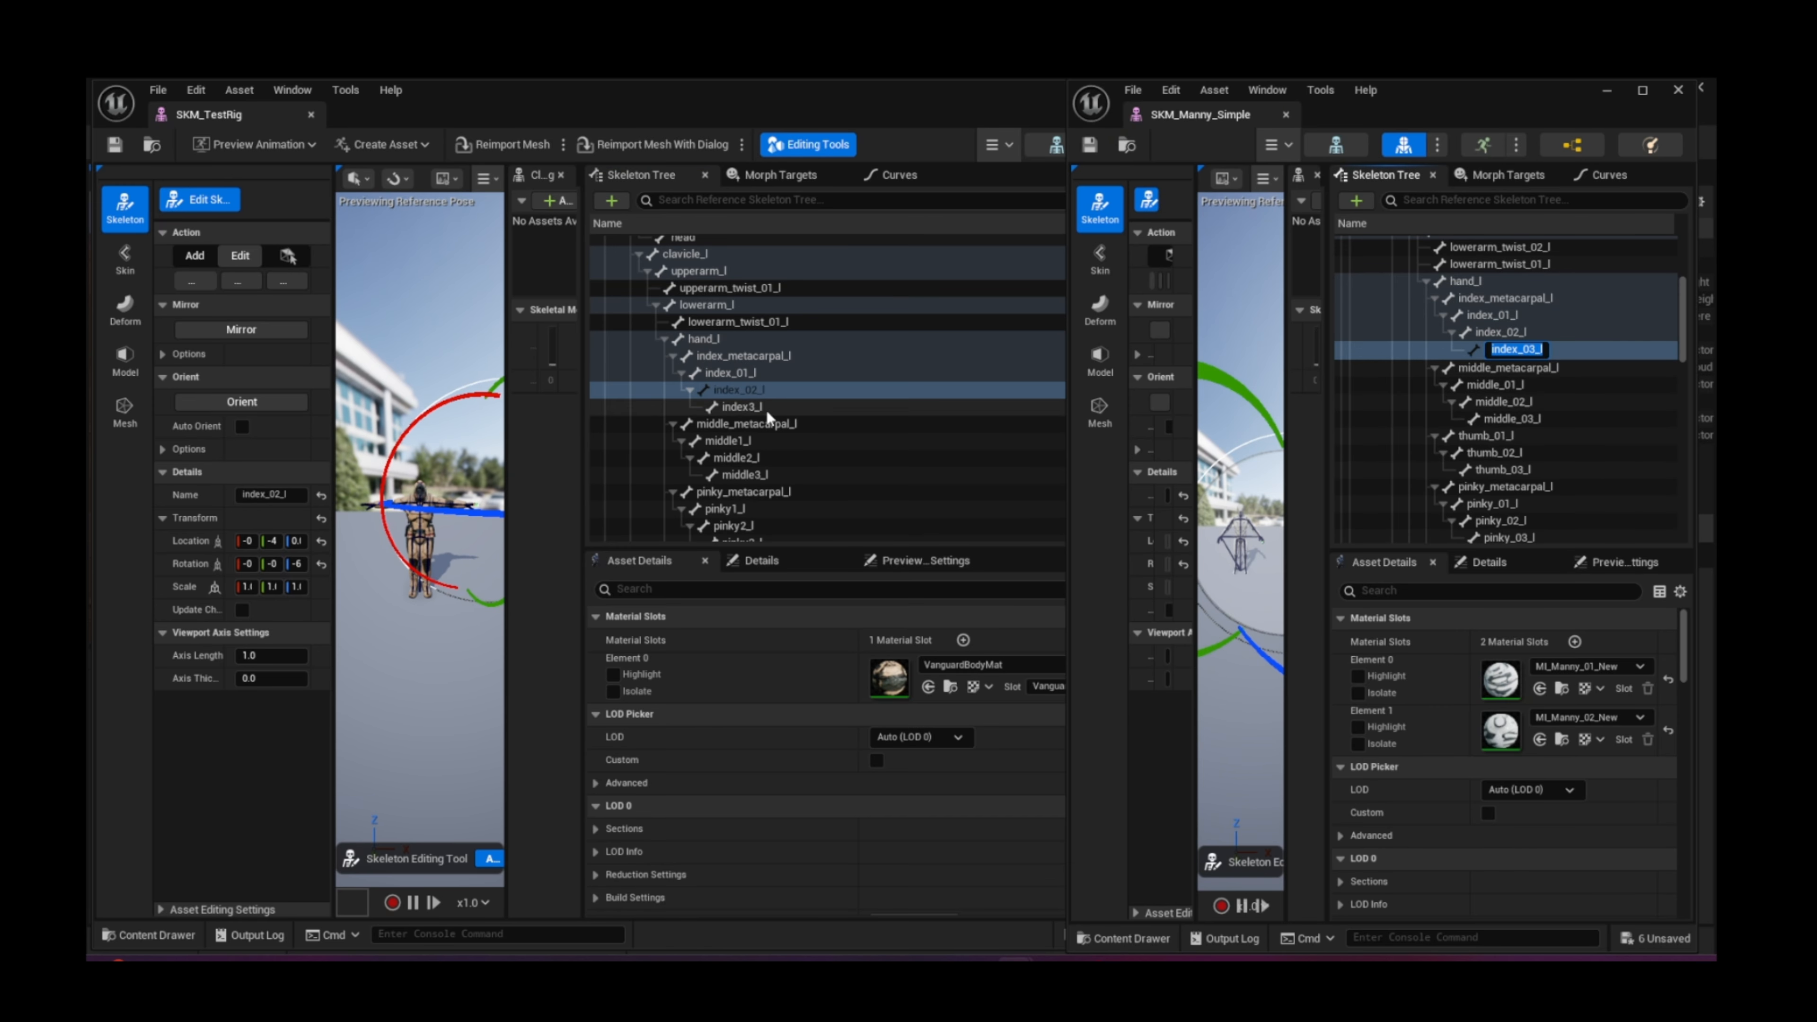
key("F2")
key("ctrl+v")
key("Return")
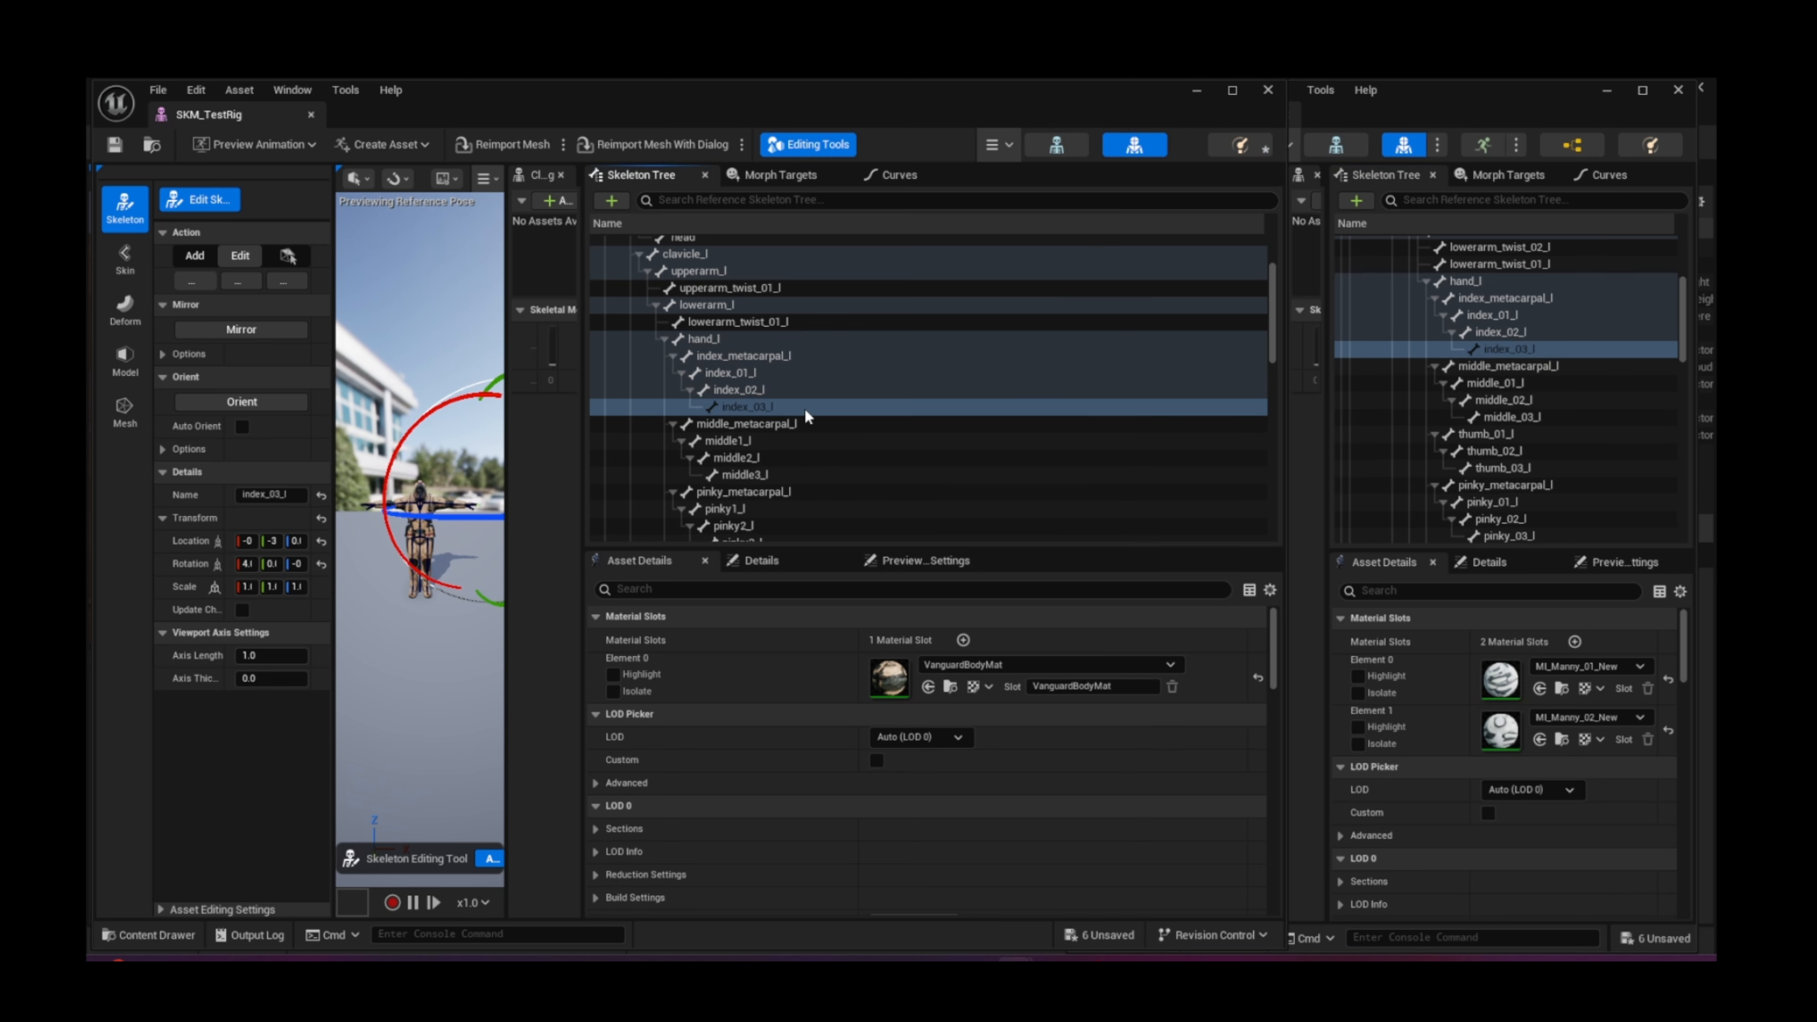
double_click(1497, 384)
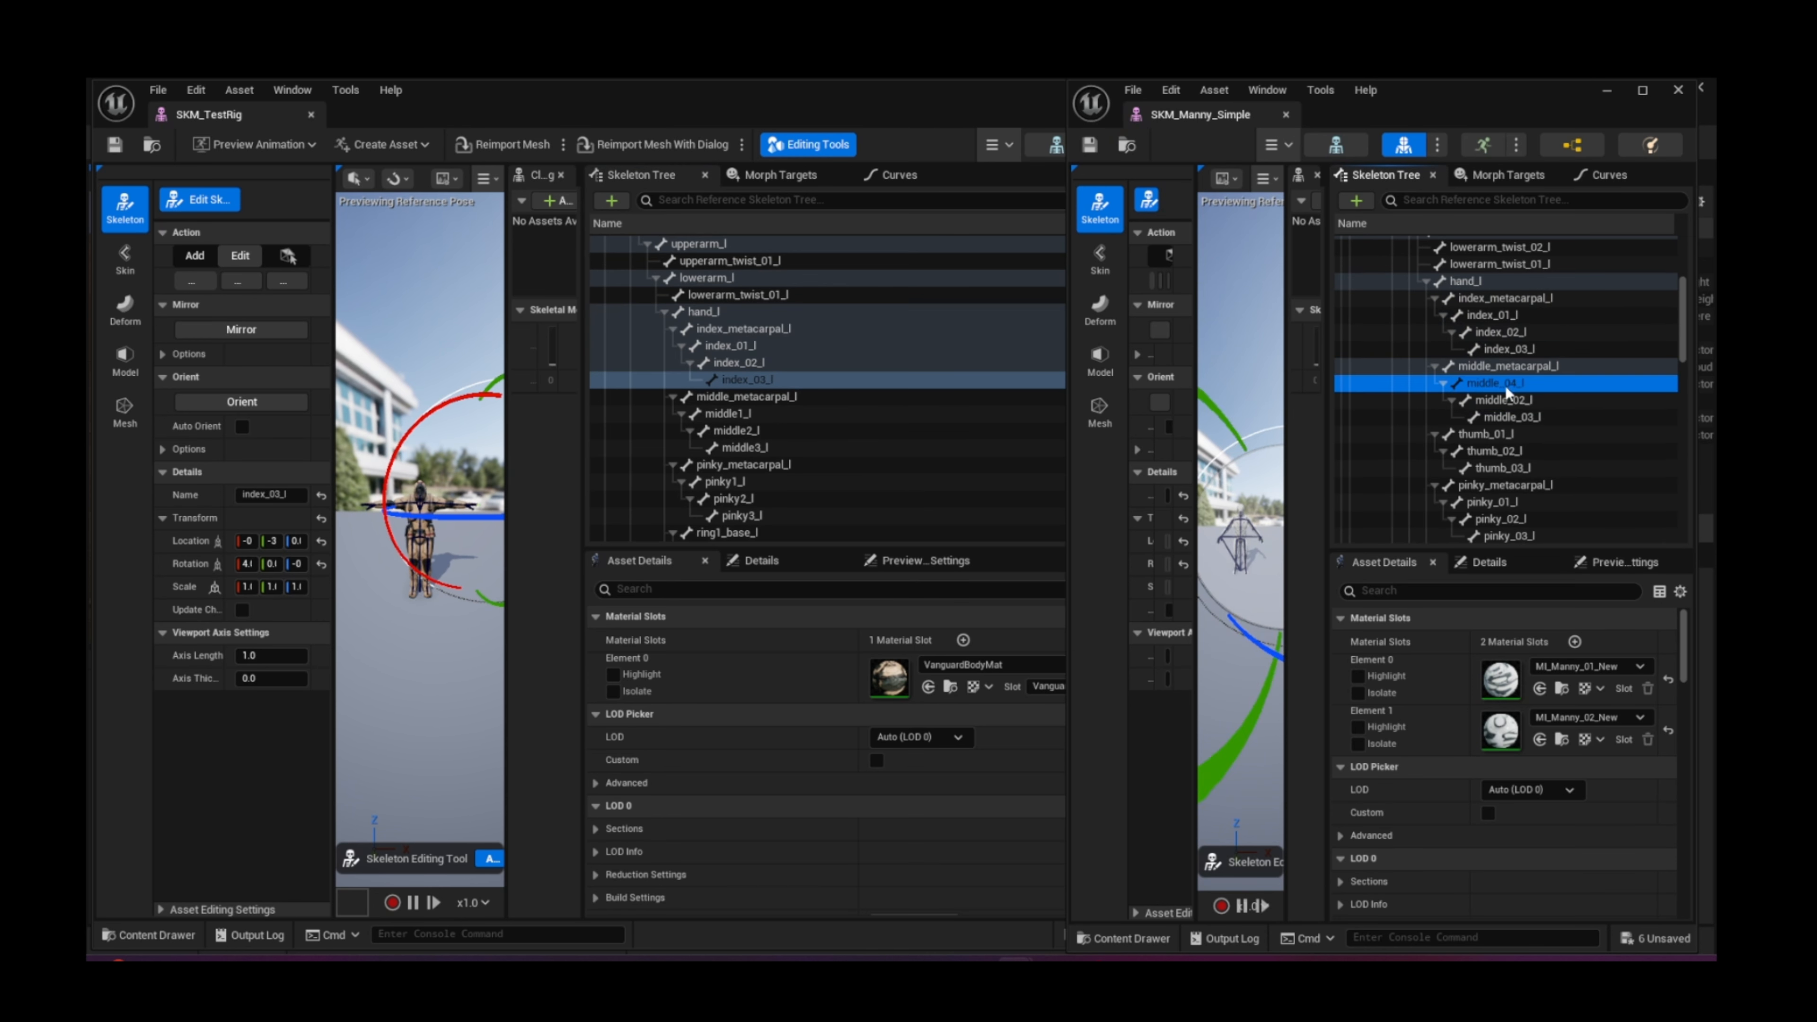
double_click(1506, 387)
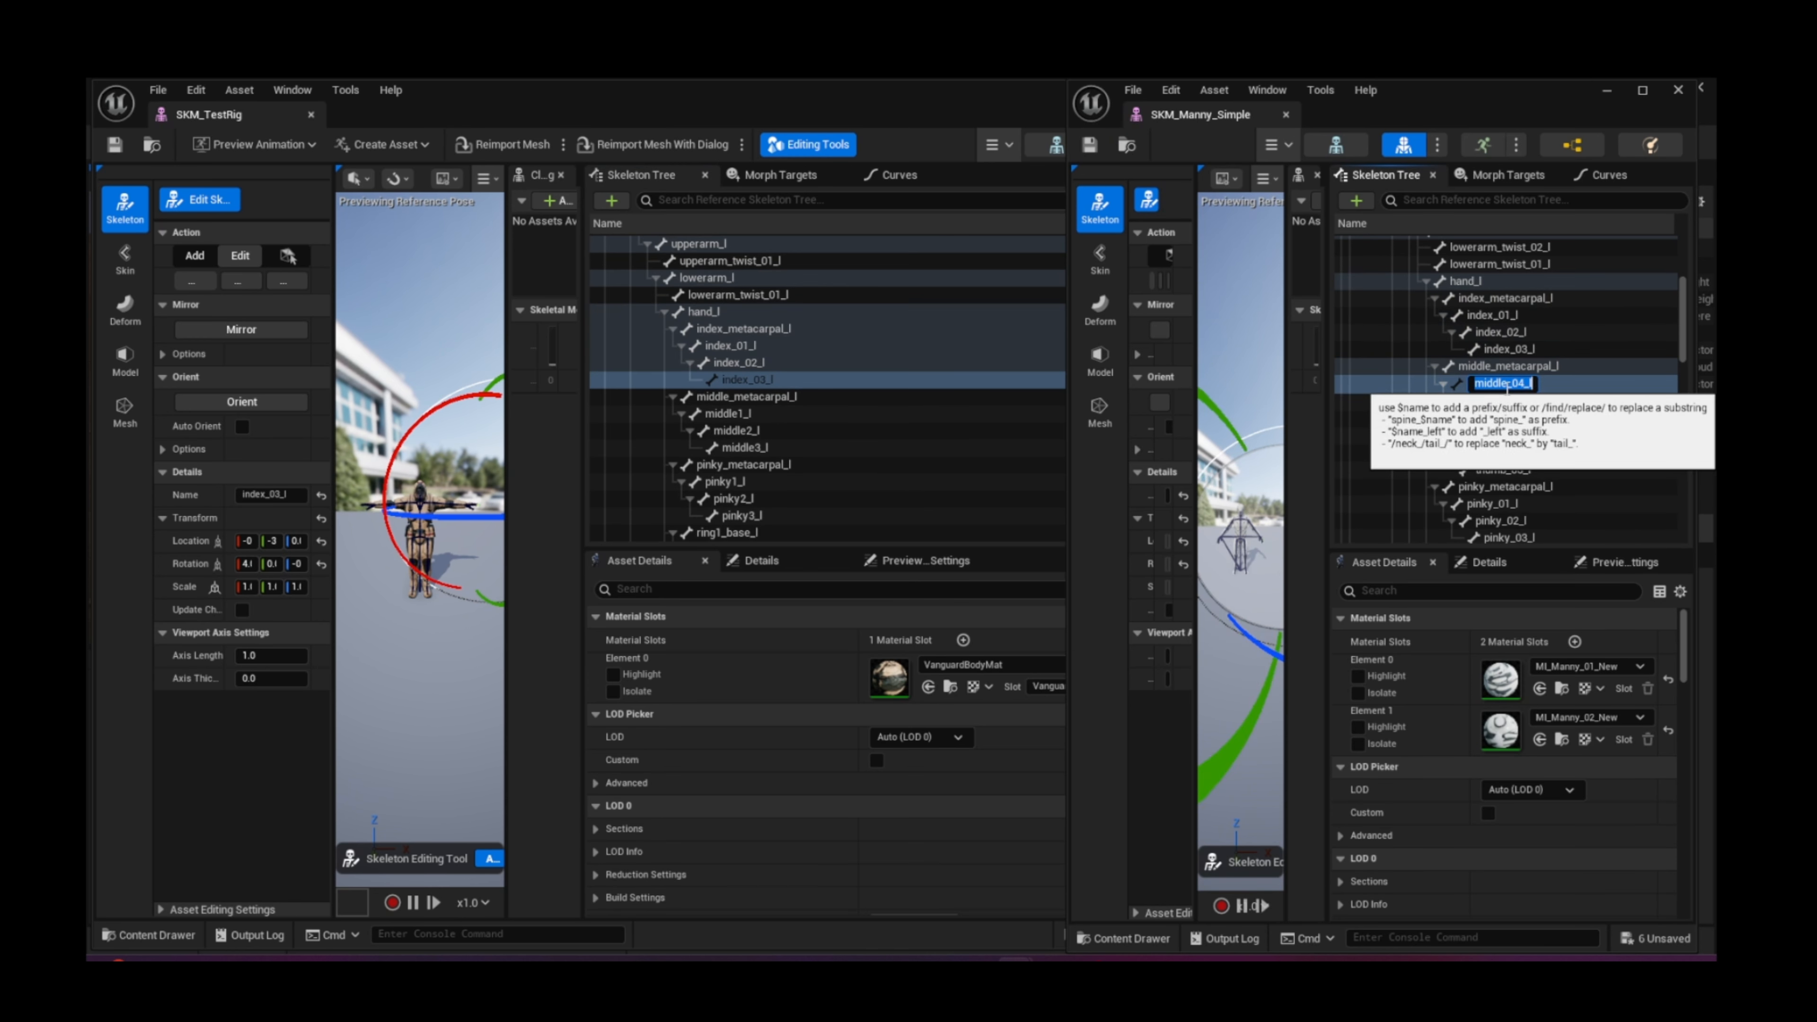
key("Right")
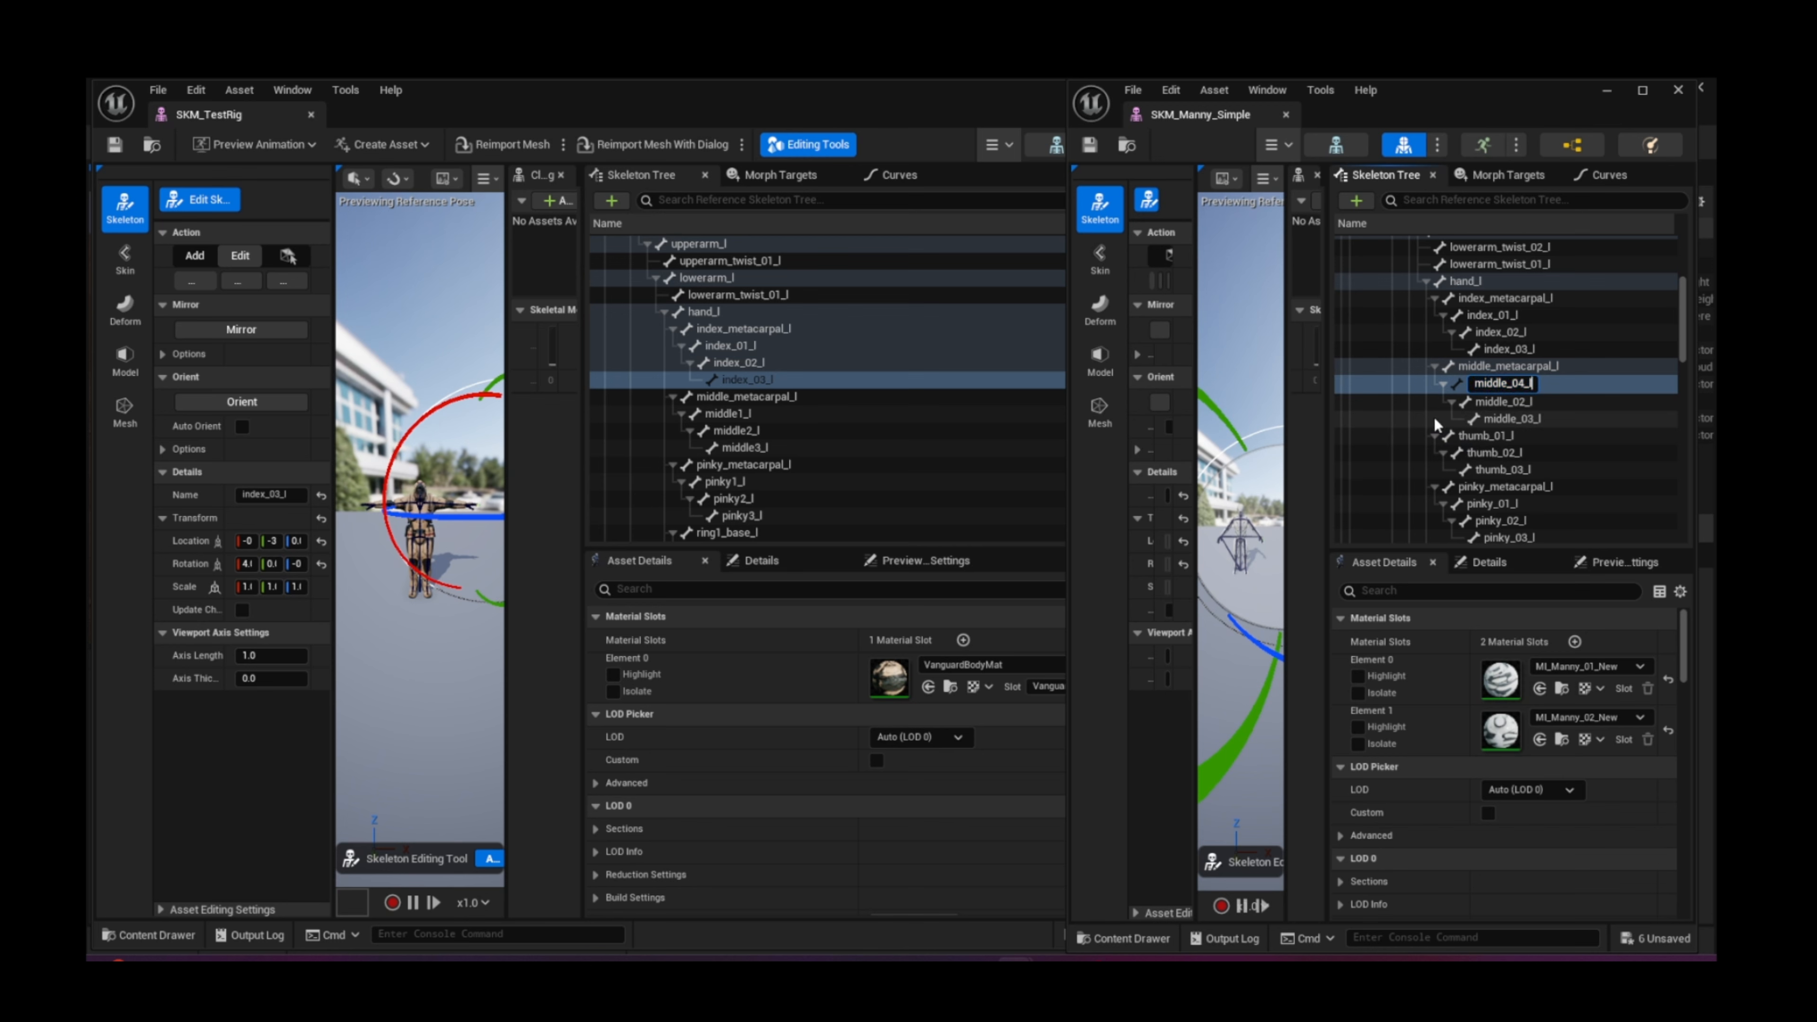
left_click(1646, 416)
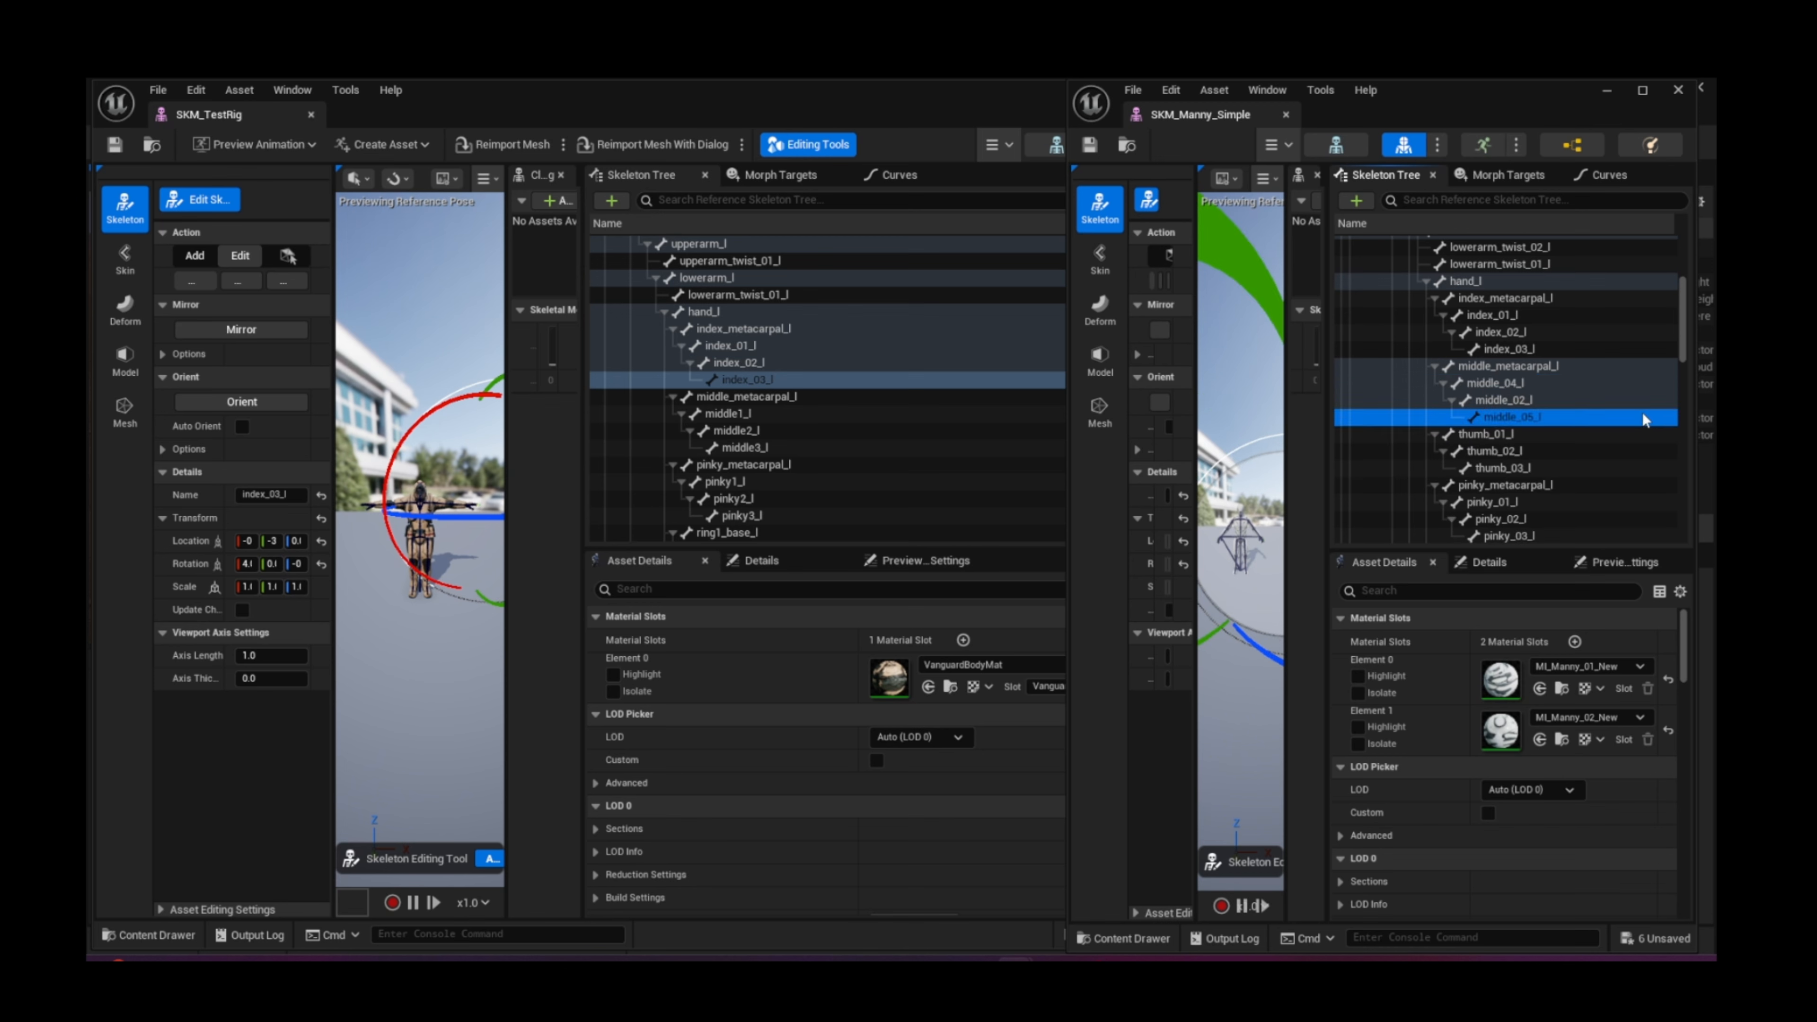
key("ctrl+z")
key("ctrl+z")
Step: Rename SKM_TestRig's middle1_l and middle2_l bones as middle_01_l and middle_02_l, using the bone names copied from SKM_Manny_Simple
left_click(1500, 385)
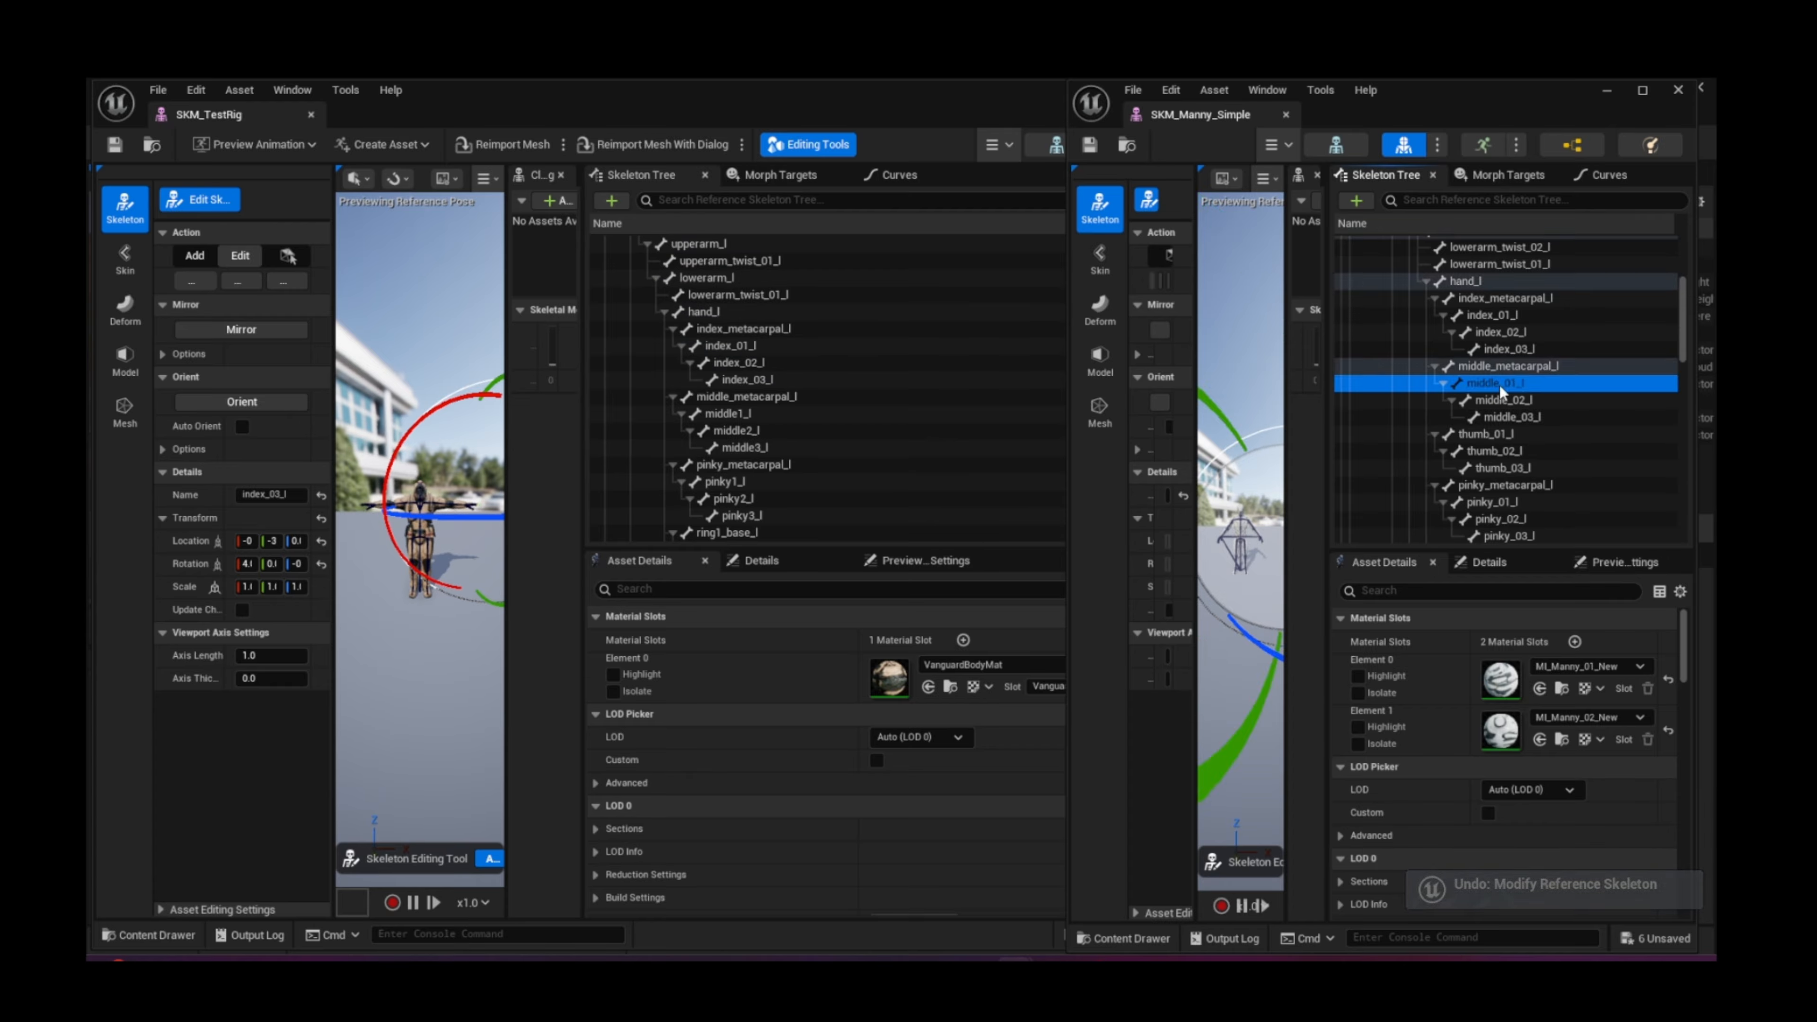
left_click(721, 413)
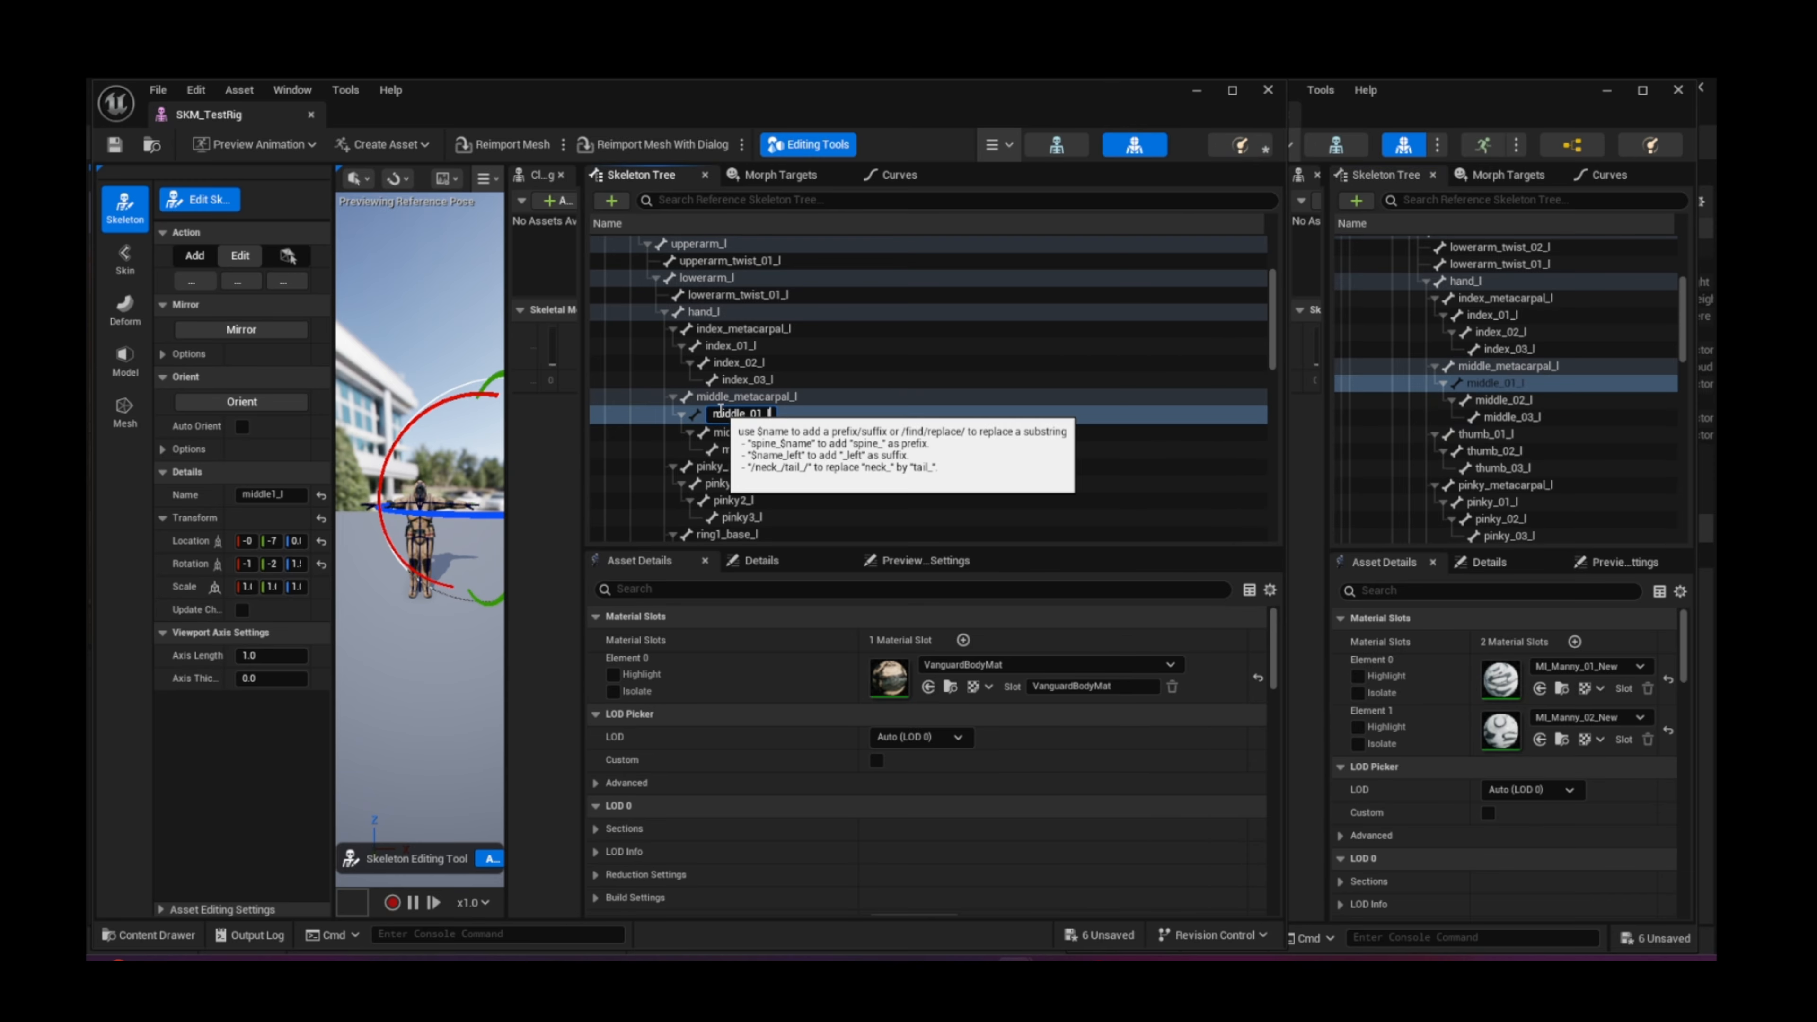
left_click(1505, 401)
key("F2")
key("ctrl+c")
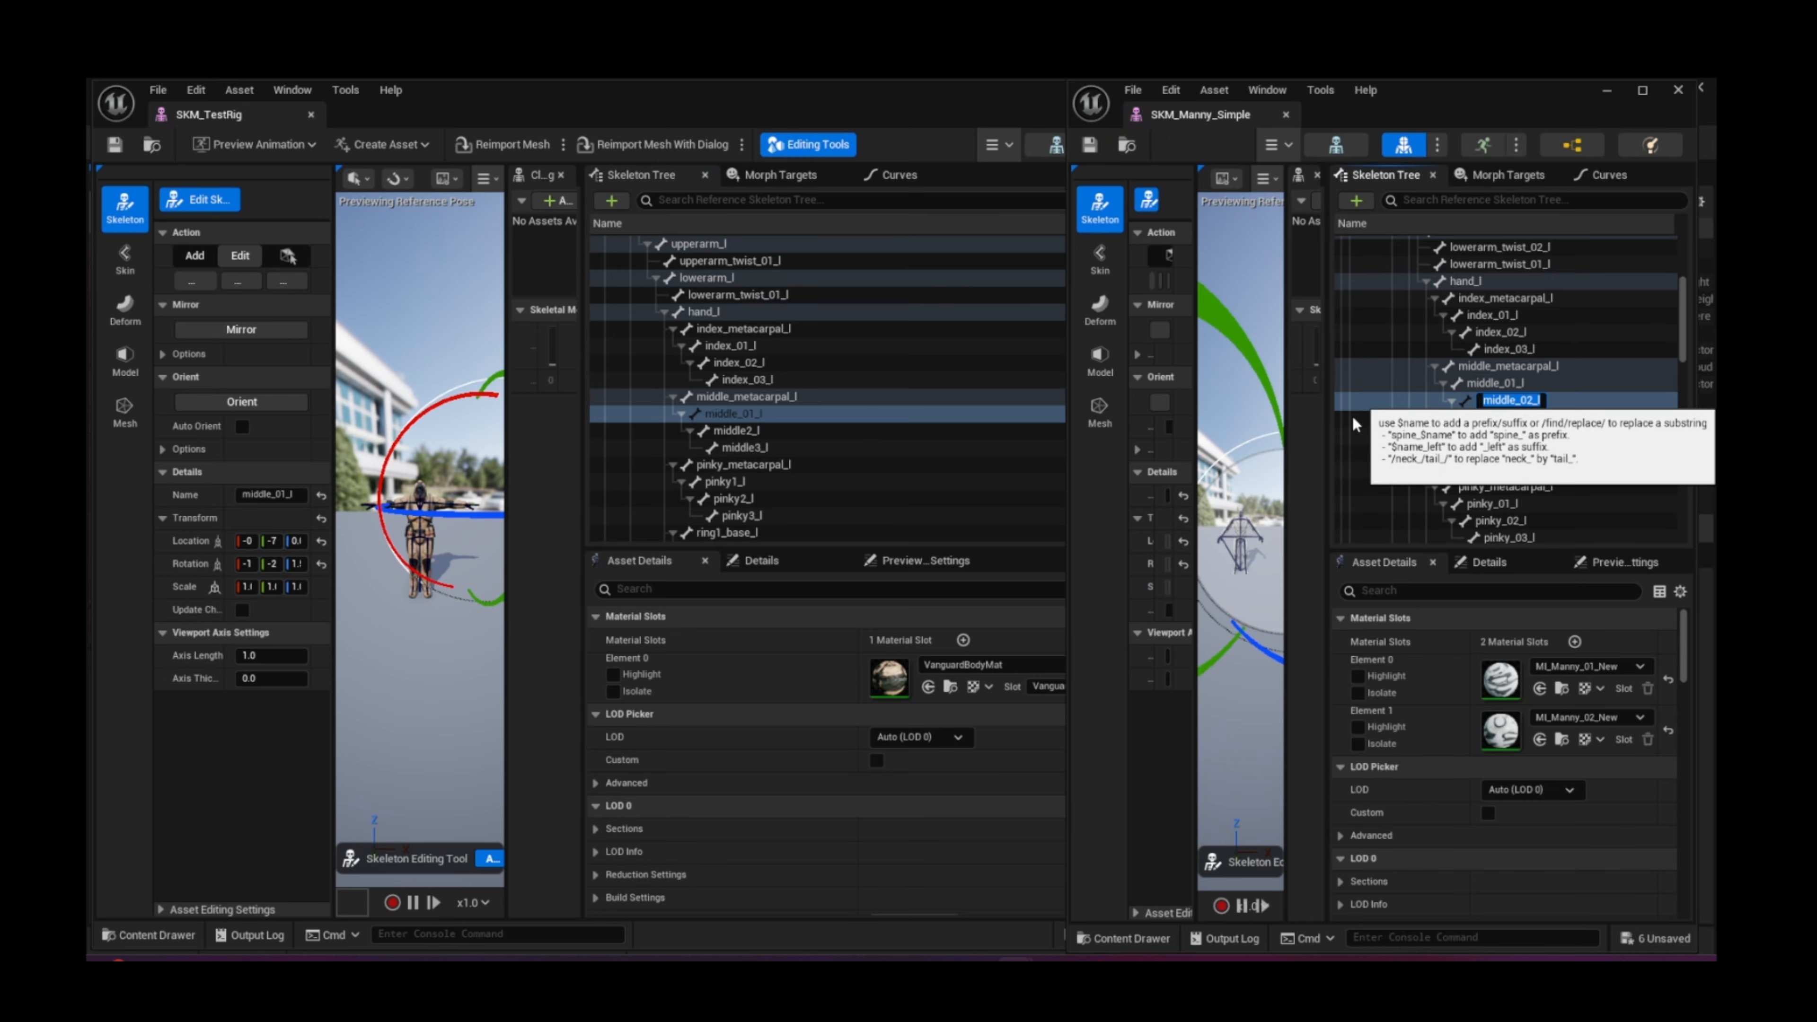
left_click(743, 433)
key("F2")
key("ctrl+v")
key("Return")
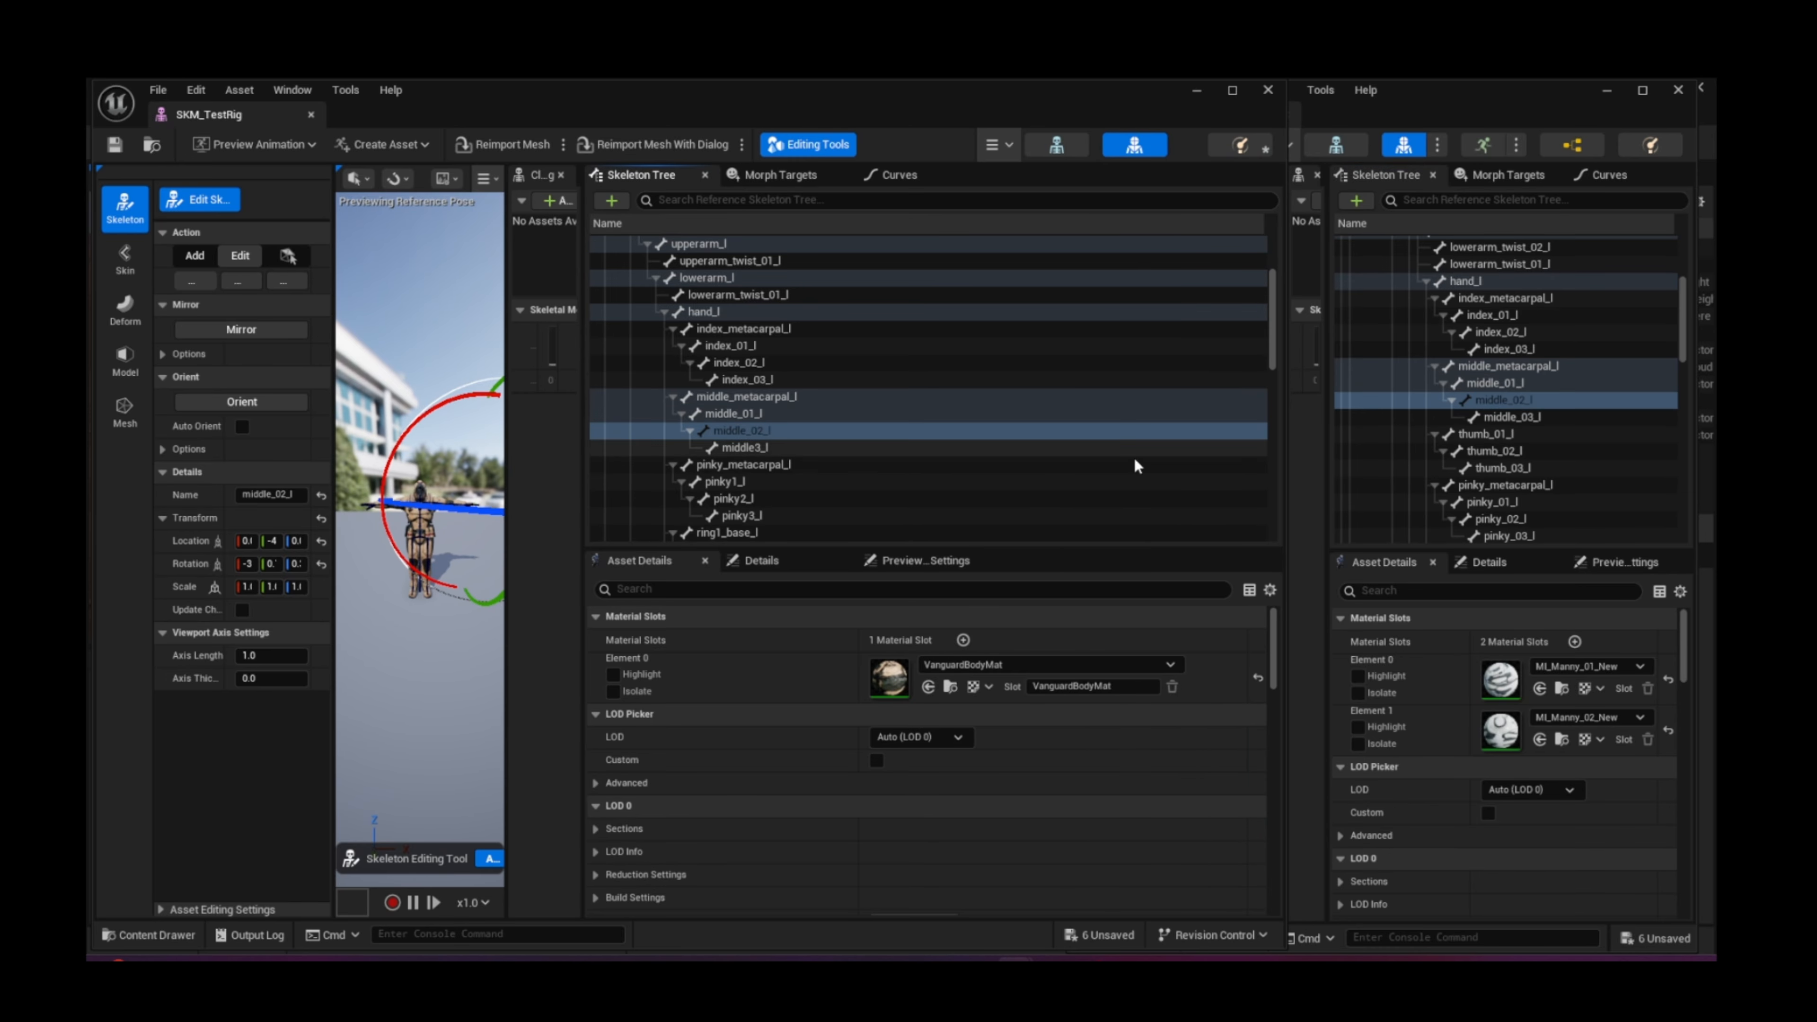
Step: Rename SKM_TestRig's middle3_l bone as middle_03_l, using the bone name copied from SKM_Manny_Simple
left_click(1501, 416)
key("F2")
key("ctrl+c")
left_click(943, 444)
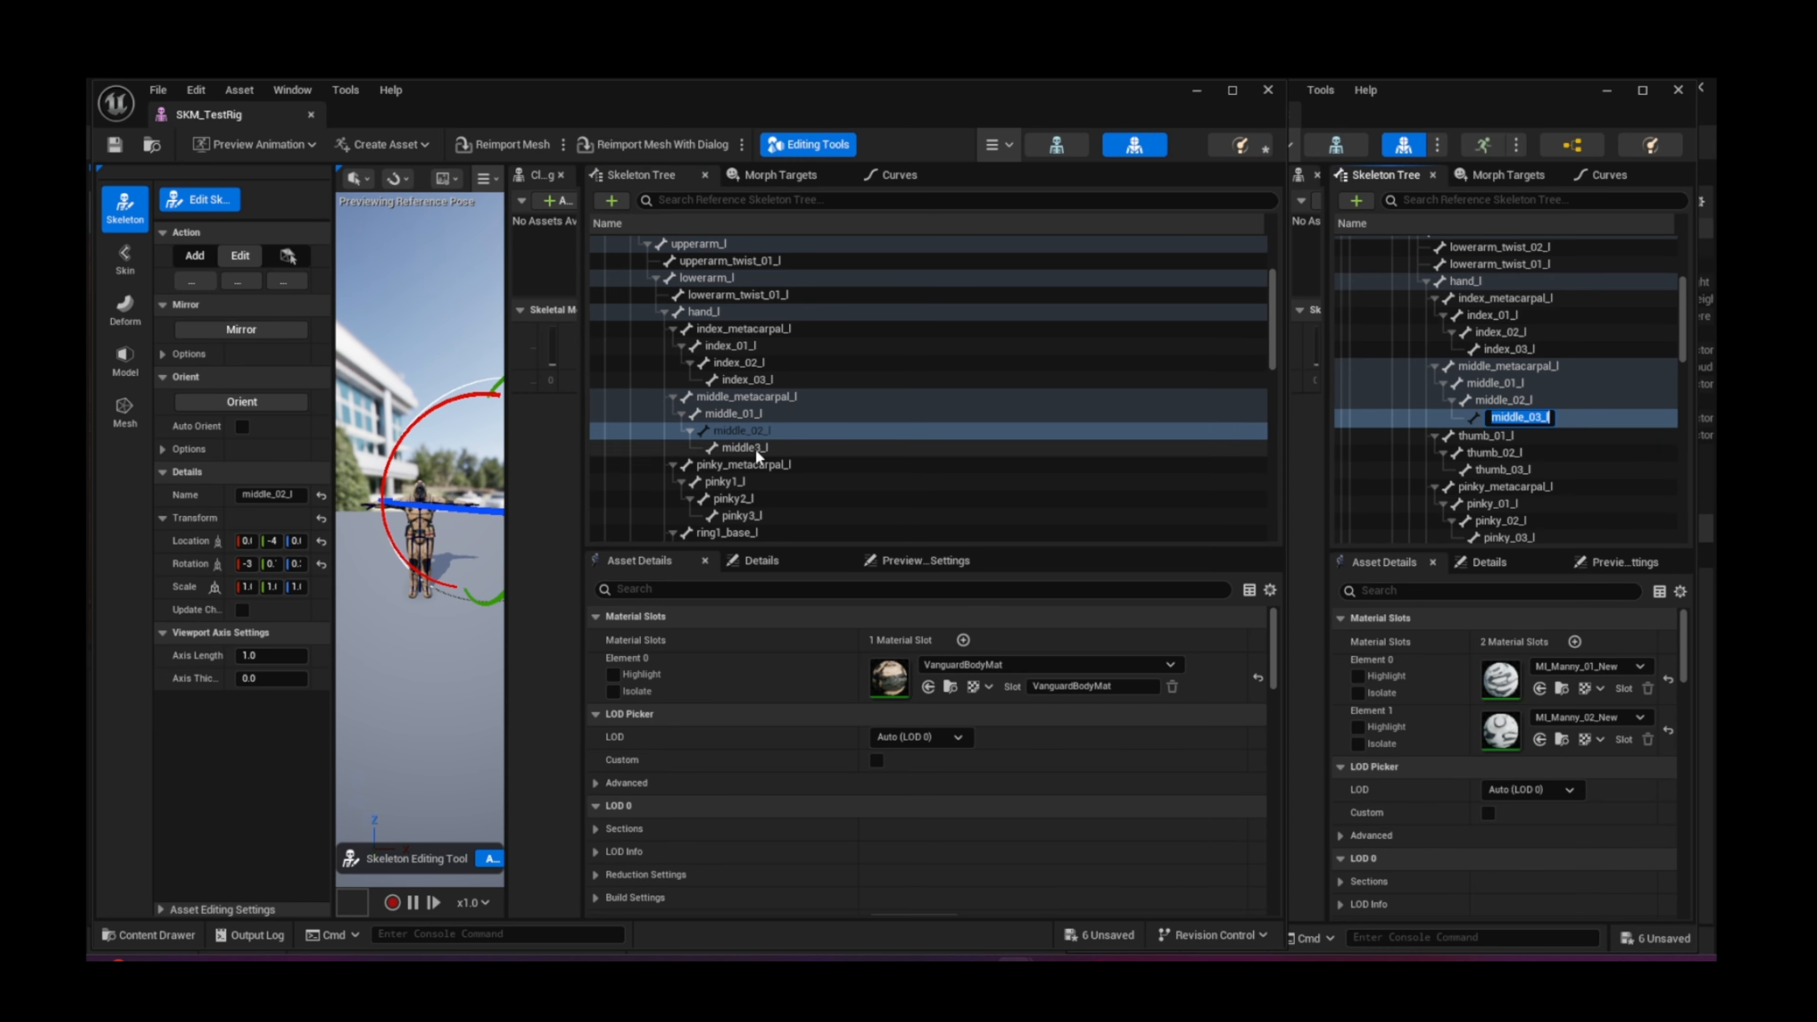
key("F2")
key("ctrl+v")
key("Return")
Step: Rename SKM_TestRig's pinky1_l bone as pinky_01_l, using the bone name copied from SKM_Manny_Simple
scroll(973, 420, "down", 3)
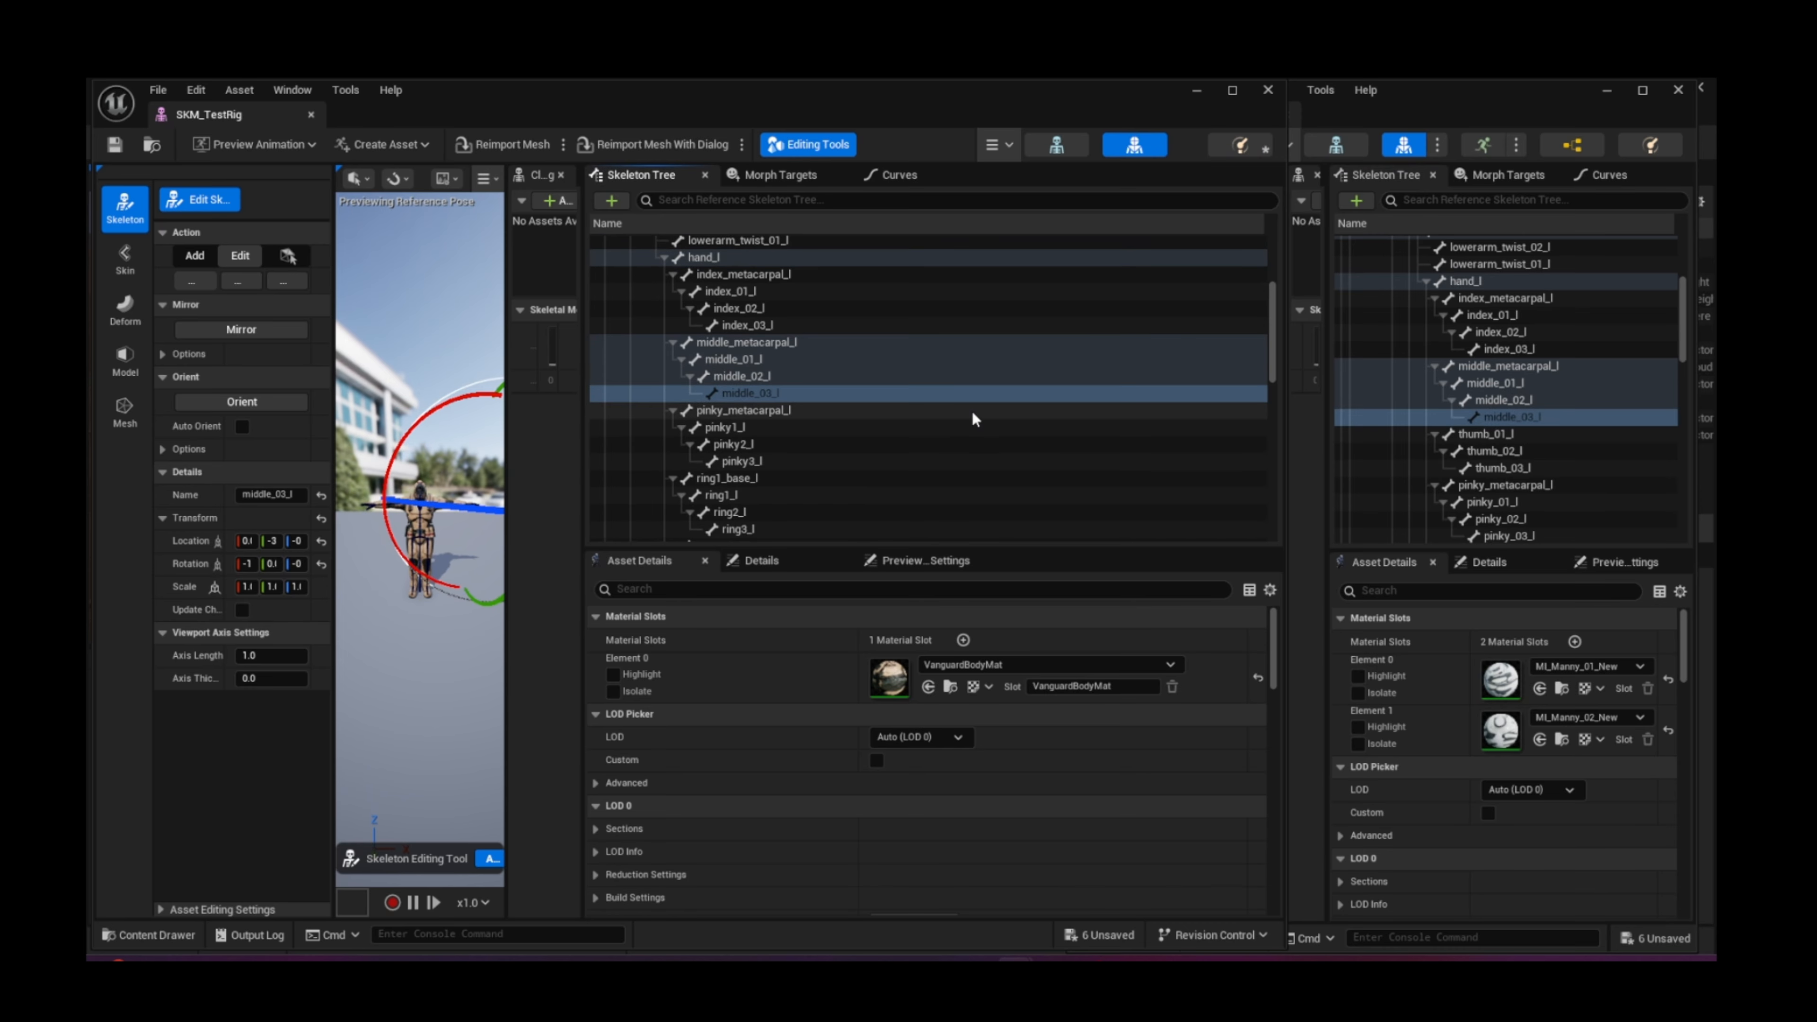
scroll(1518, 433, "down", 3)
left_click(1483, 447)
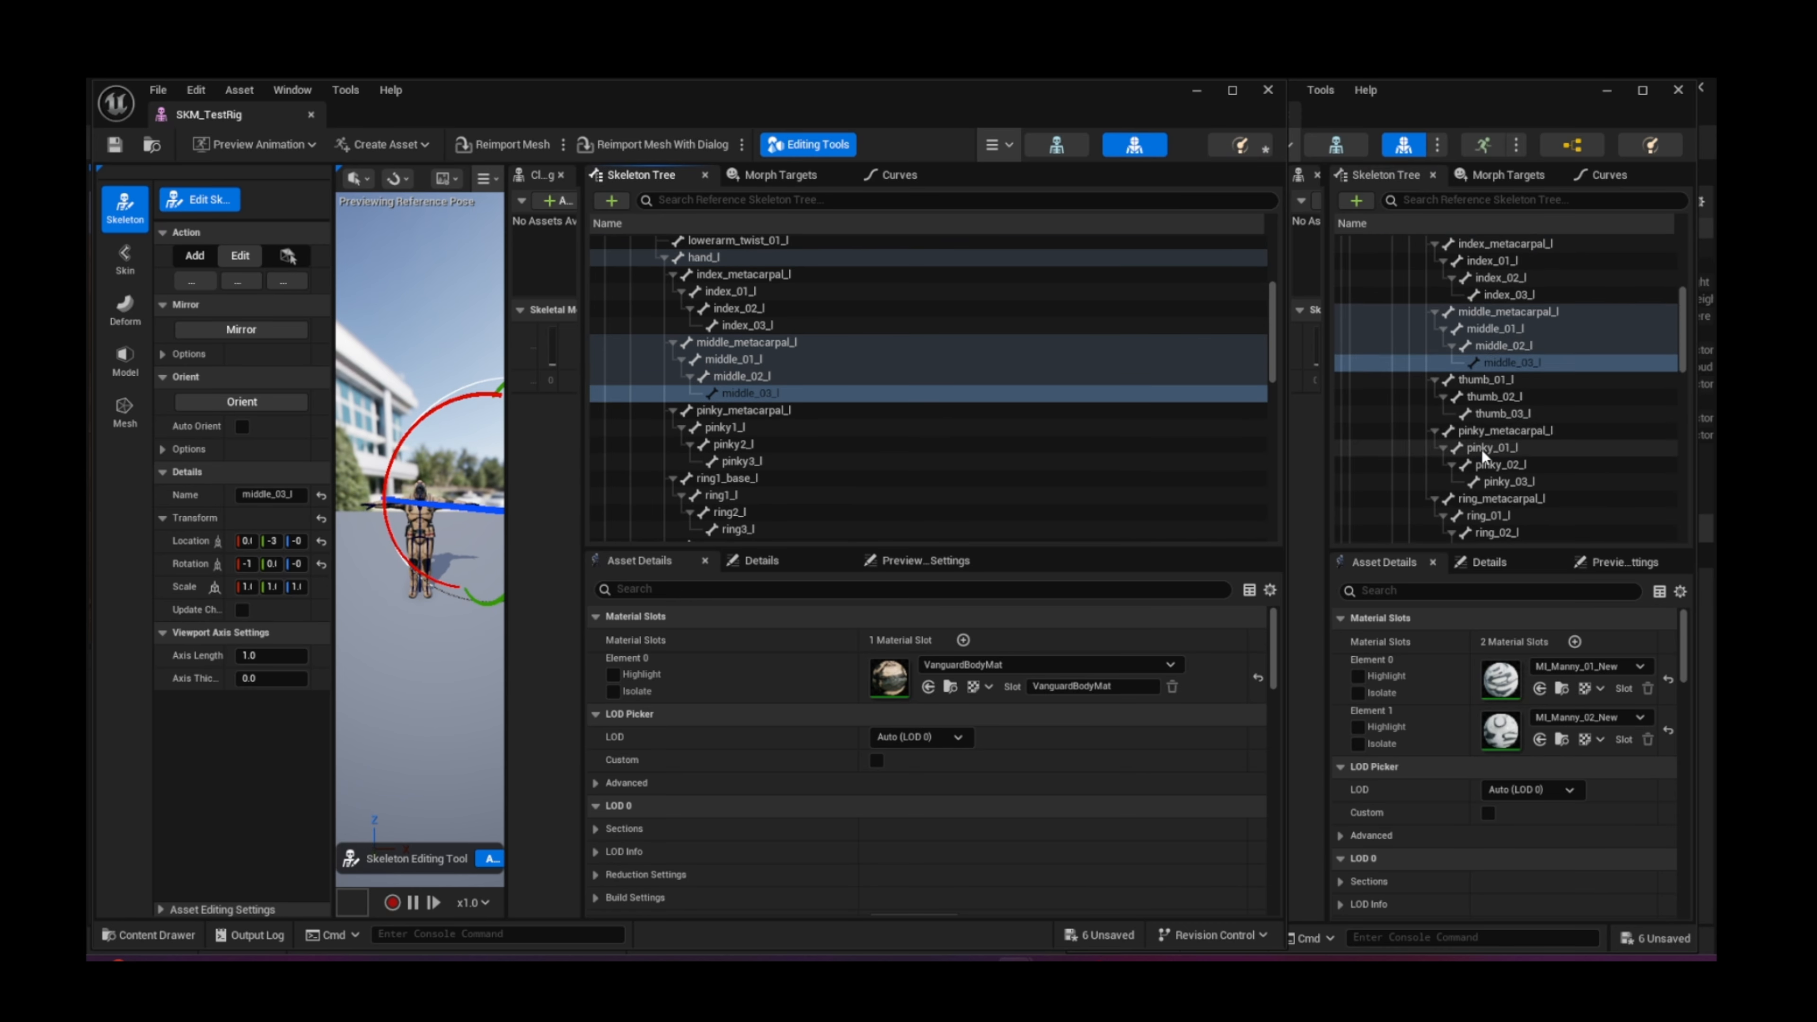
key("F2")
key("ctrl+c")
left_click(748, 428)
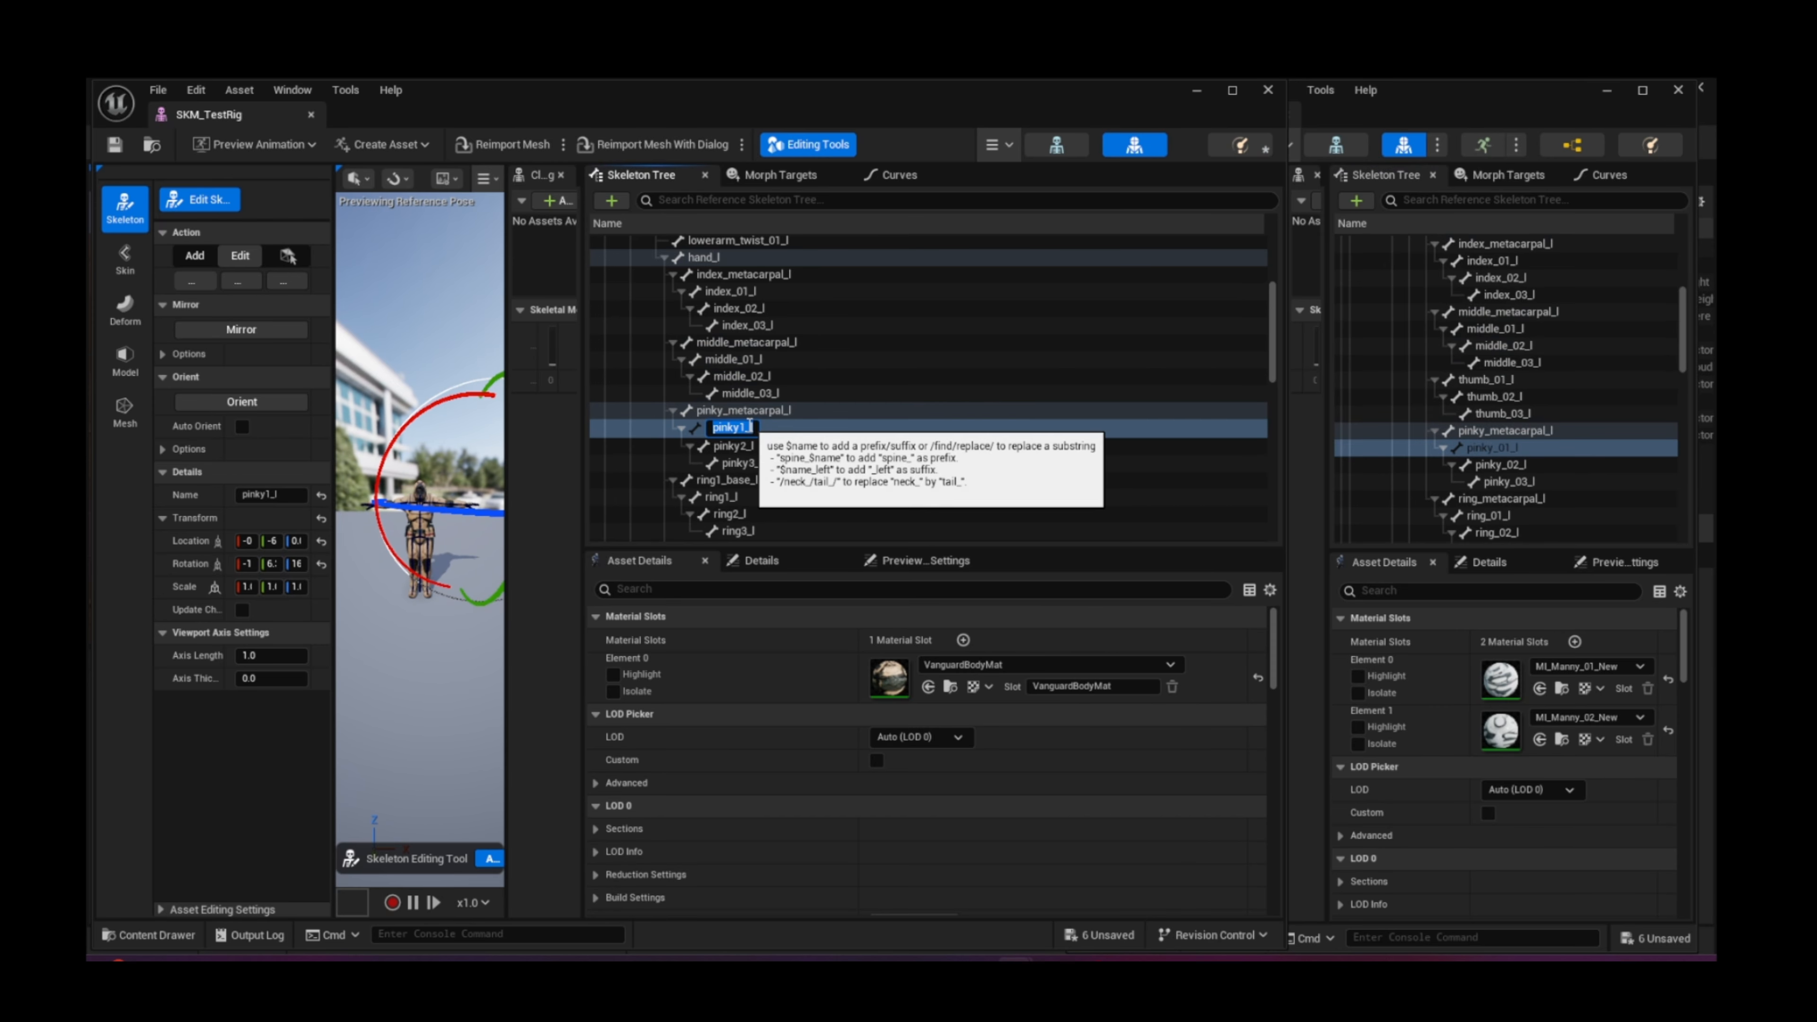
key("F2")
key("ctrl+v")
key("Return")
Step: Rename SKM_TestRig's pinky2_l bone as pinky_02_l, using the bone name copied from SKM_Manny_Simple
left_click(1494, 464)
key("F2")
key("ctrl+c")
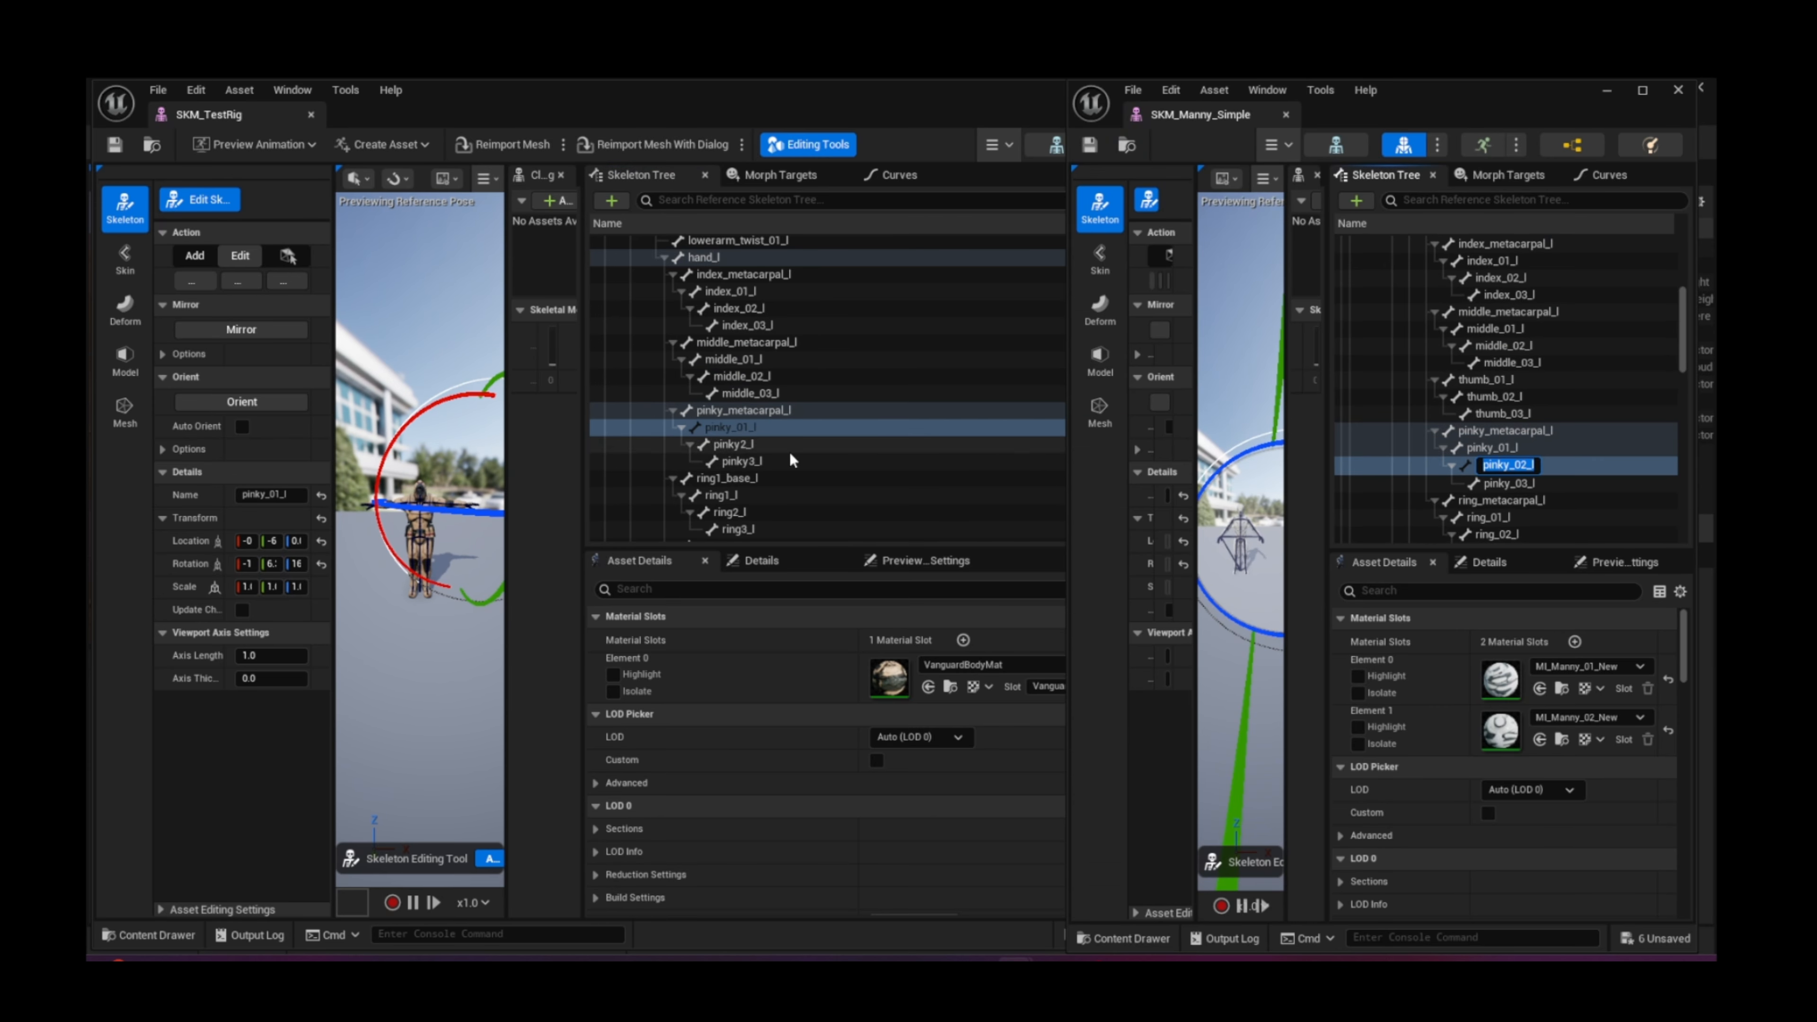
left_click(738, 444)
key("F2")
key("ctrl+v")
key("Return")
Step: Rename SKM_TestRig's pinky3_l bone as pinky_03_l, using the bone name copied from SKM_Manny_Simple
left_click(1498, 481)
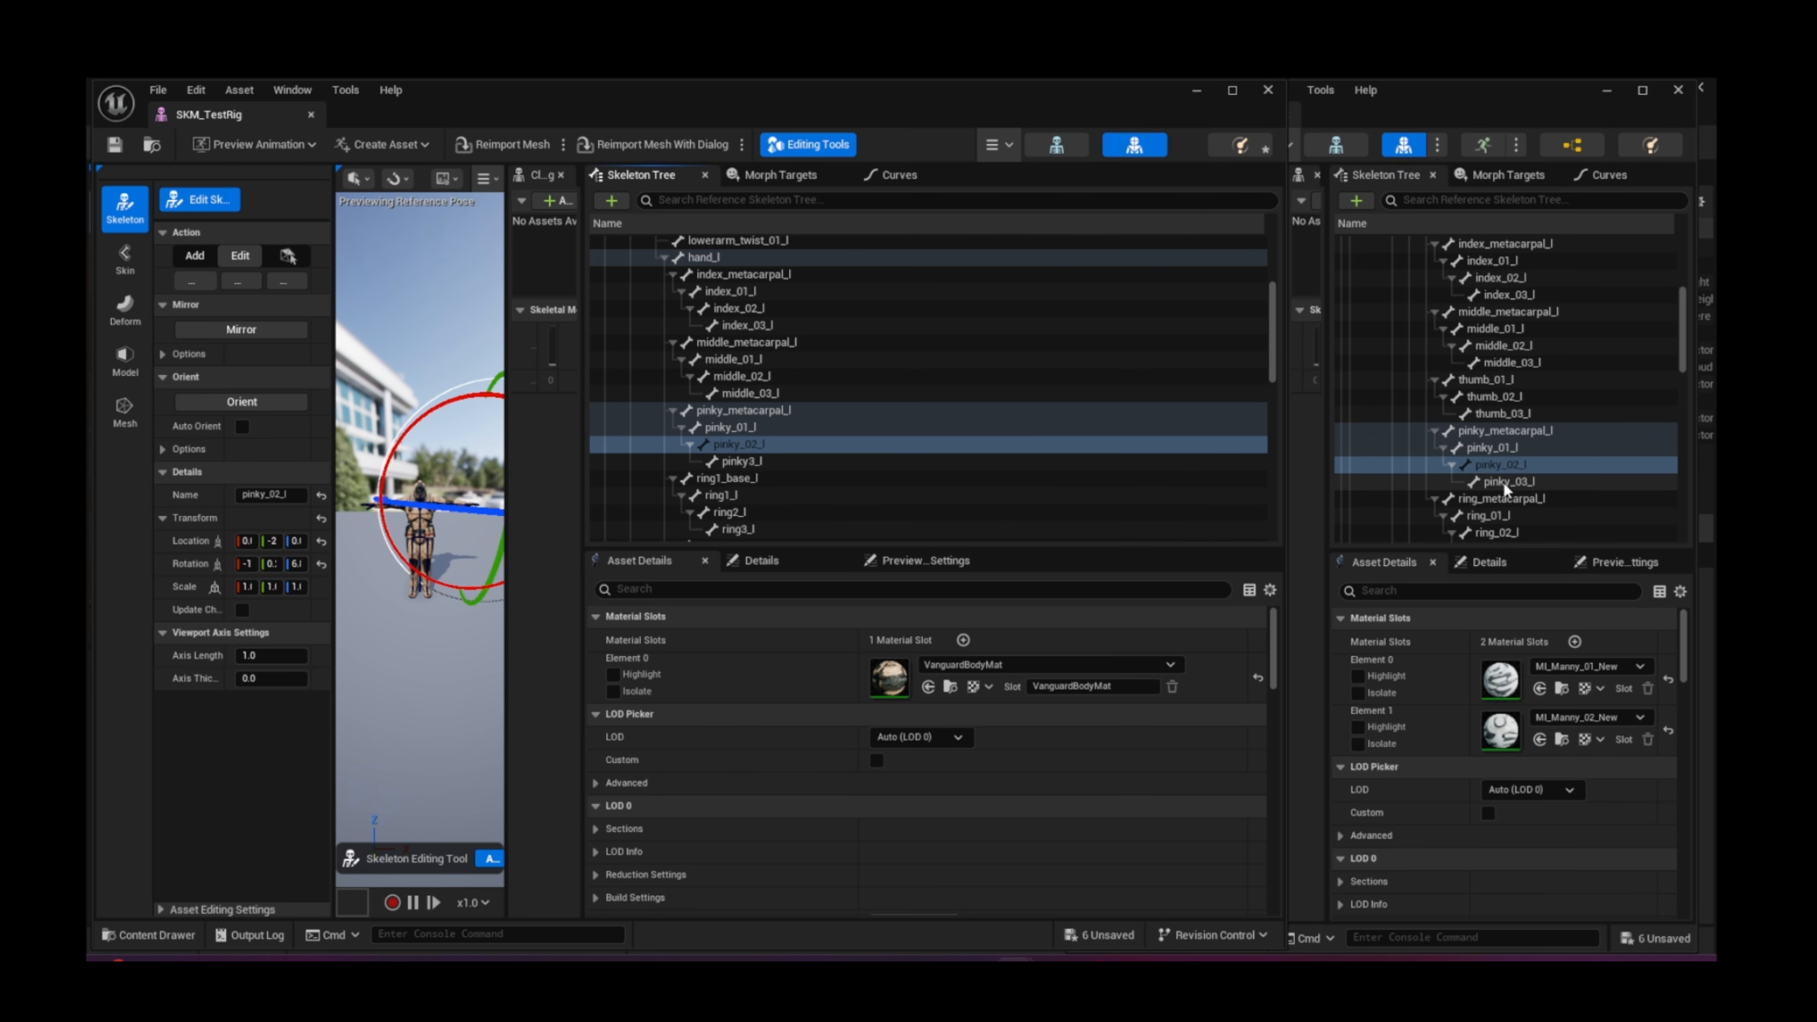
key("F2")
key("ctrl+c")
left_click(751, 462)
key("F2")
key("ctrl+v")
key("Return")
Step: Rename SKM_TestRig's ring1_base_l bone as ring_metacarpal_l, using the bone name copied from SKM_Manny_Simple
scroll(804, 453, "down", 2)
scroll(1488, 422, "down", 2)
scroll(1488, 421, "down", 1)
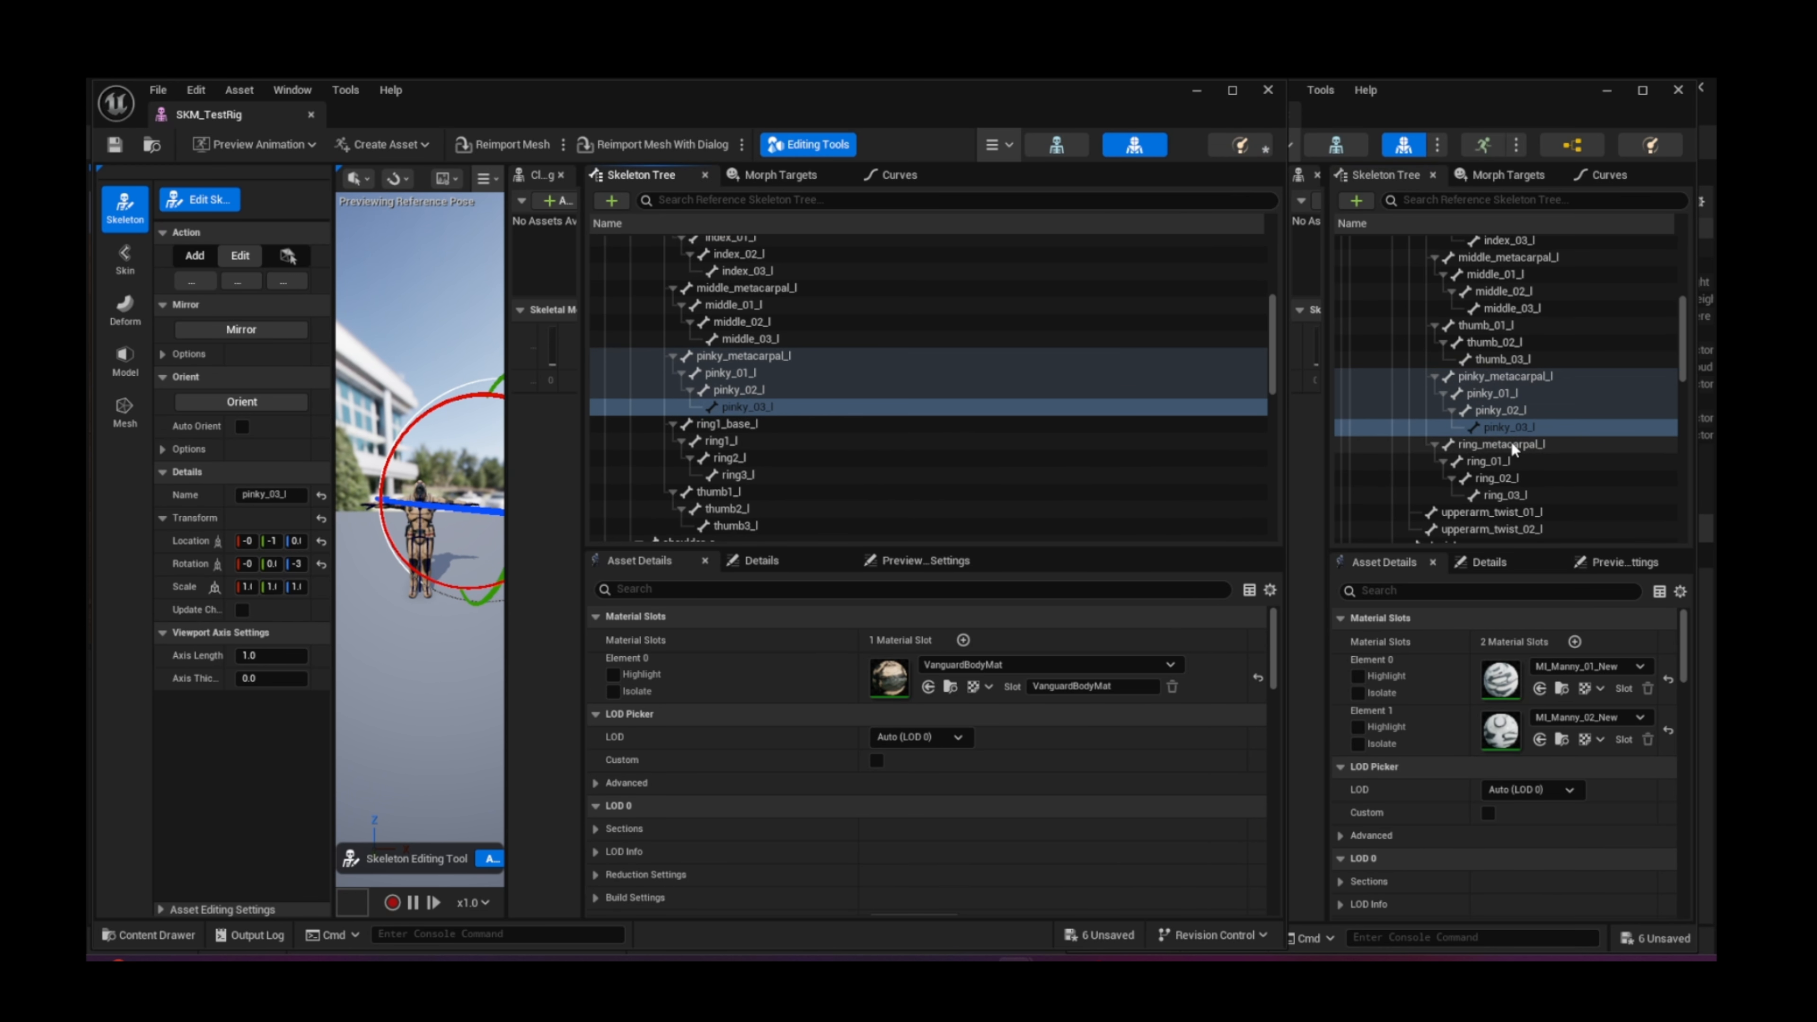
left_click(1510, 442)
key("F2")
key("ctrl+c")
left_click(751, 424)
key("F2")
key("ctrl+v")
key("Return")
Step: Rename SKM_TestRig's ring1_l bone as ring_01_l to match the SKM_Manny_Simple skeleton
left_click(1500, 462)
key("F2")
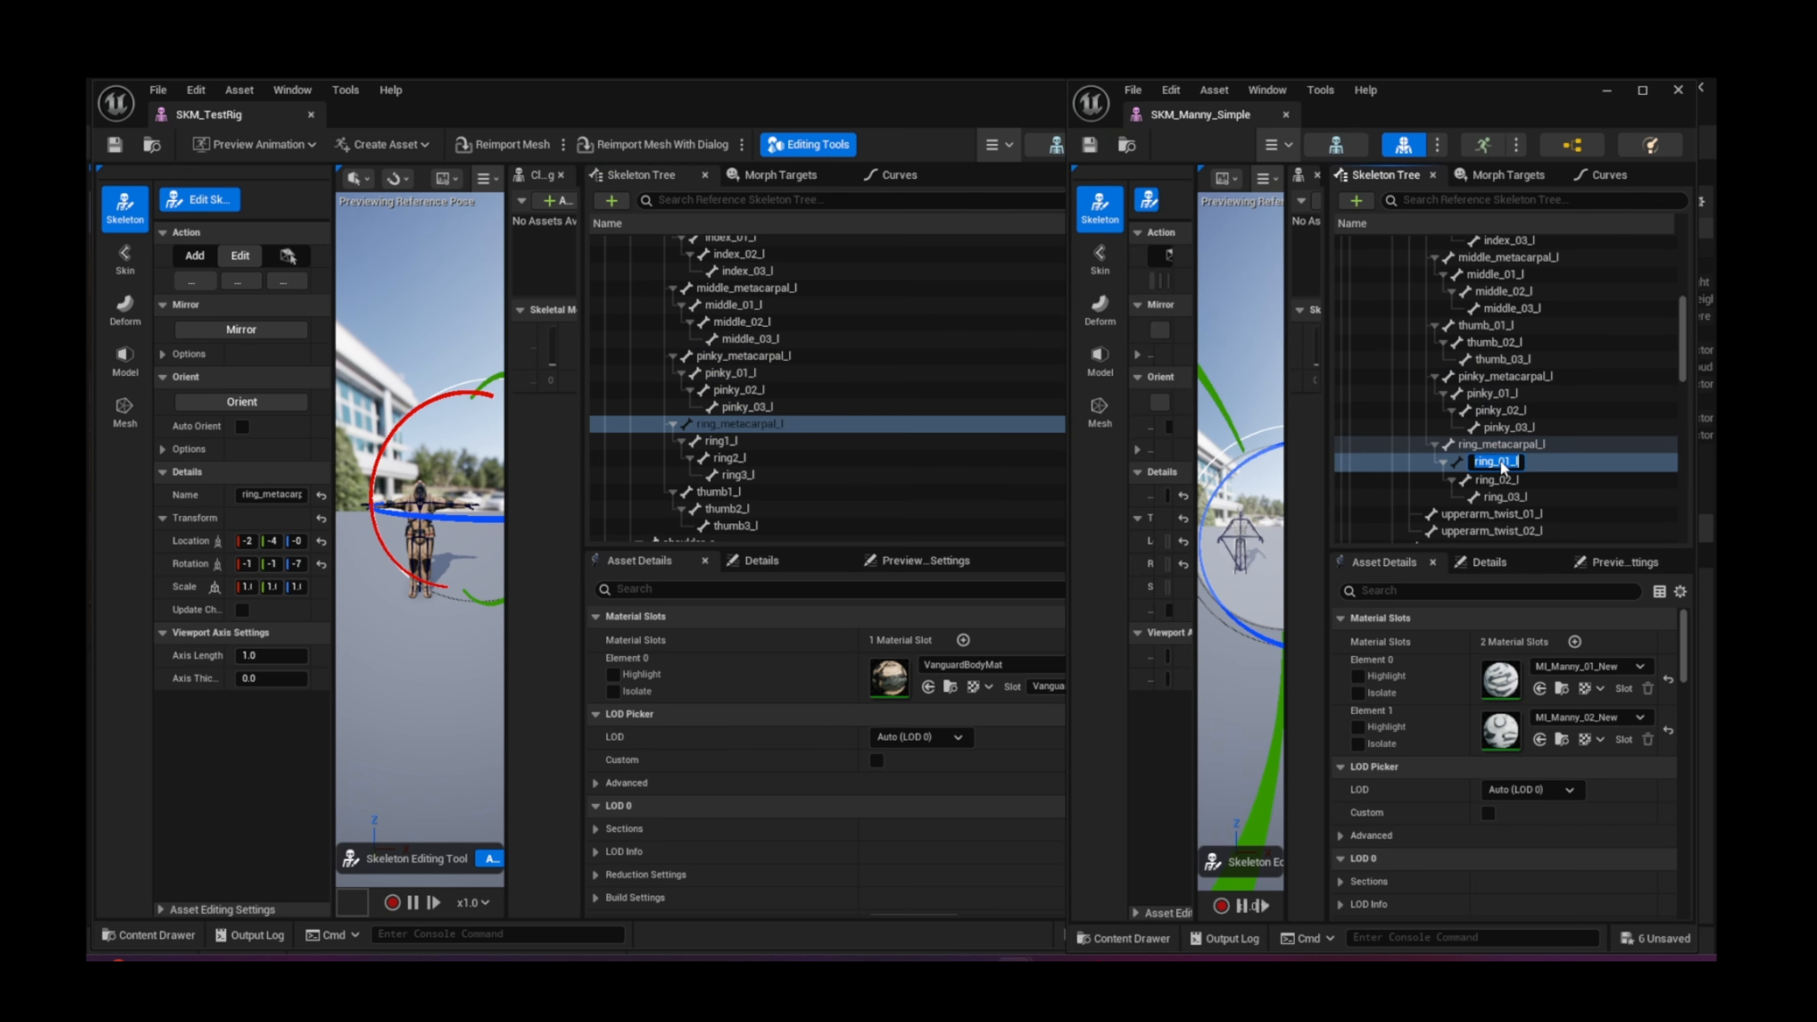
left_click(717, 441)
key("F2")
key("ctrl+v")
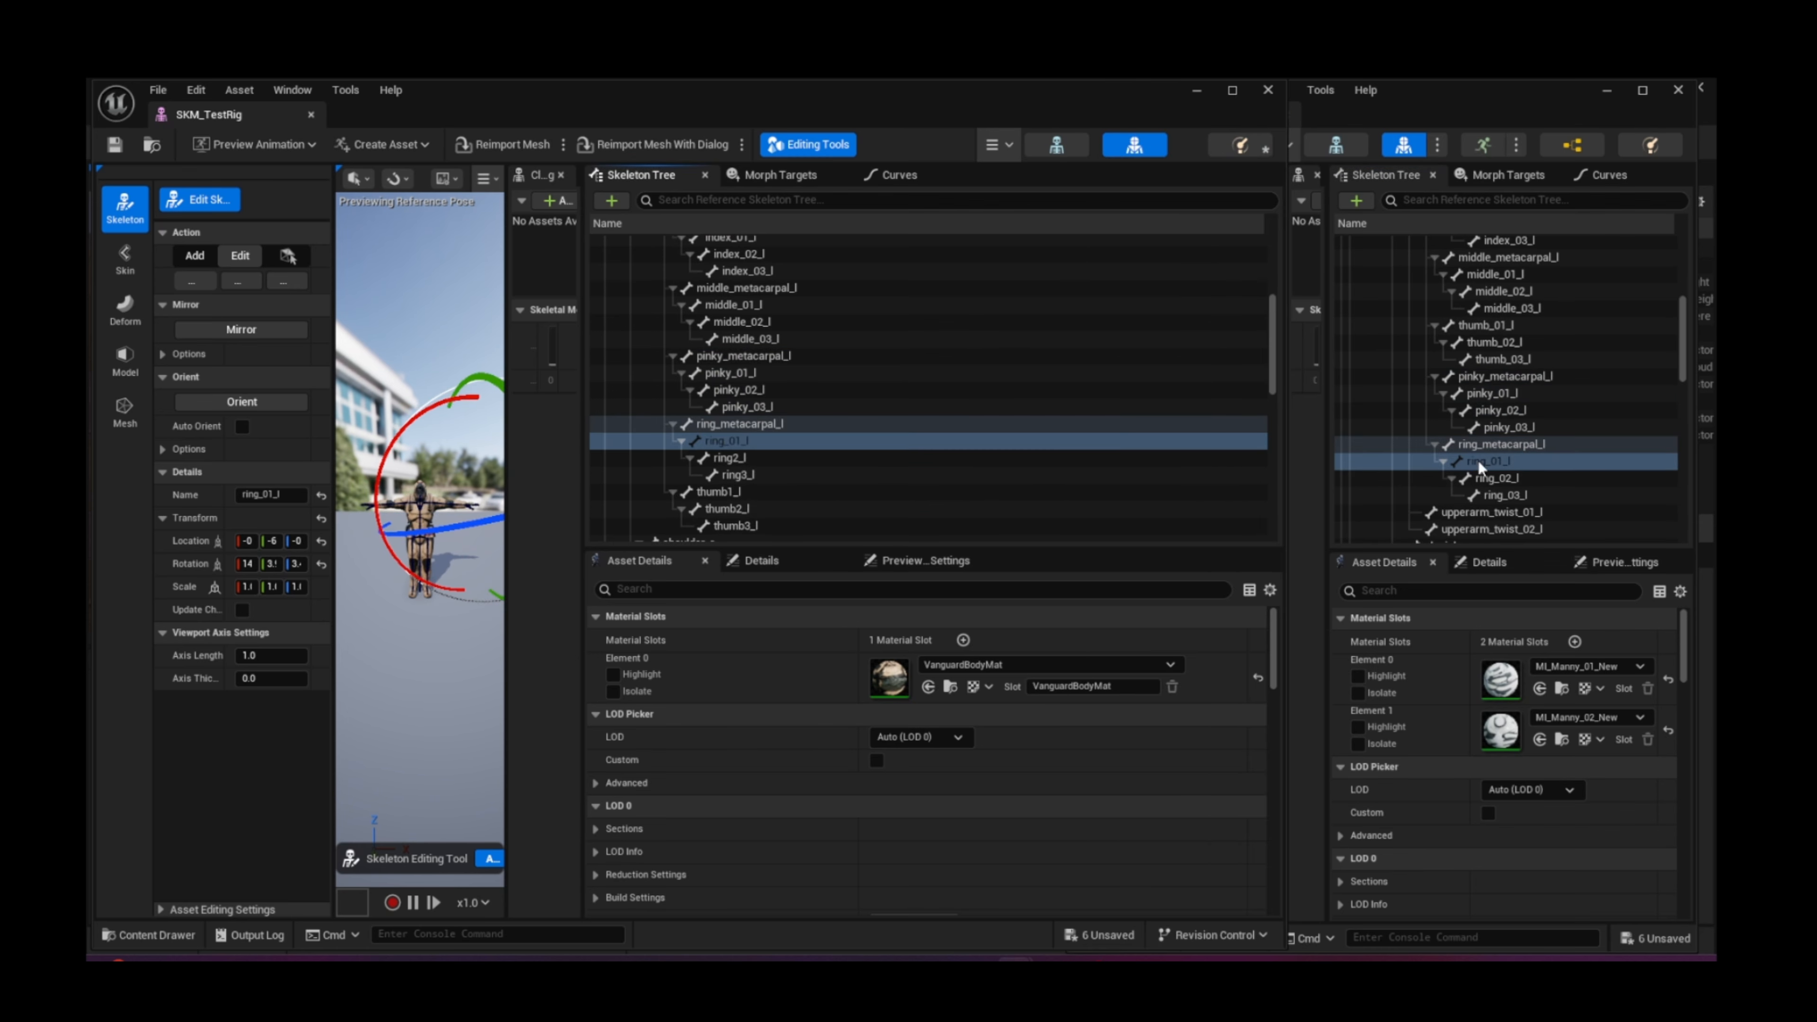
Step: Rename SKM_TestRig's ring2_l bone as ring_02_l to match the SKM_Manny_Simple skeleton
left_click(1495, 477)
key("F2")
left_click(722, 453)
key("F2")
key("ctrl+v")
key("Return")
Step: Rename SKM_TestRig's ring3_l bone as ring_03_l to match the SKM_Manny_Simple skeleton
left_click(1509, 495)
key("F2")
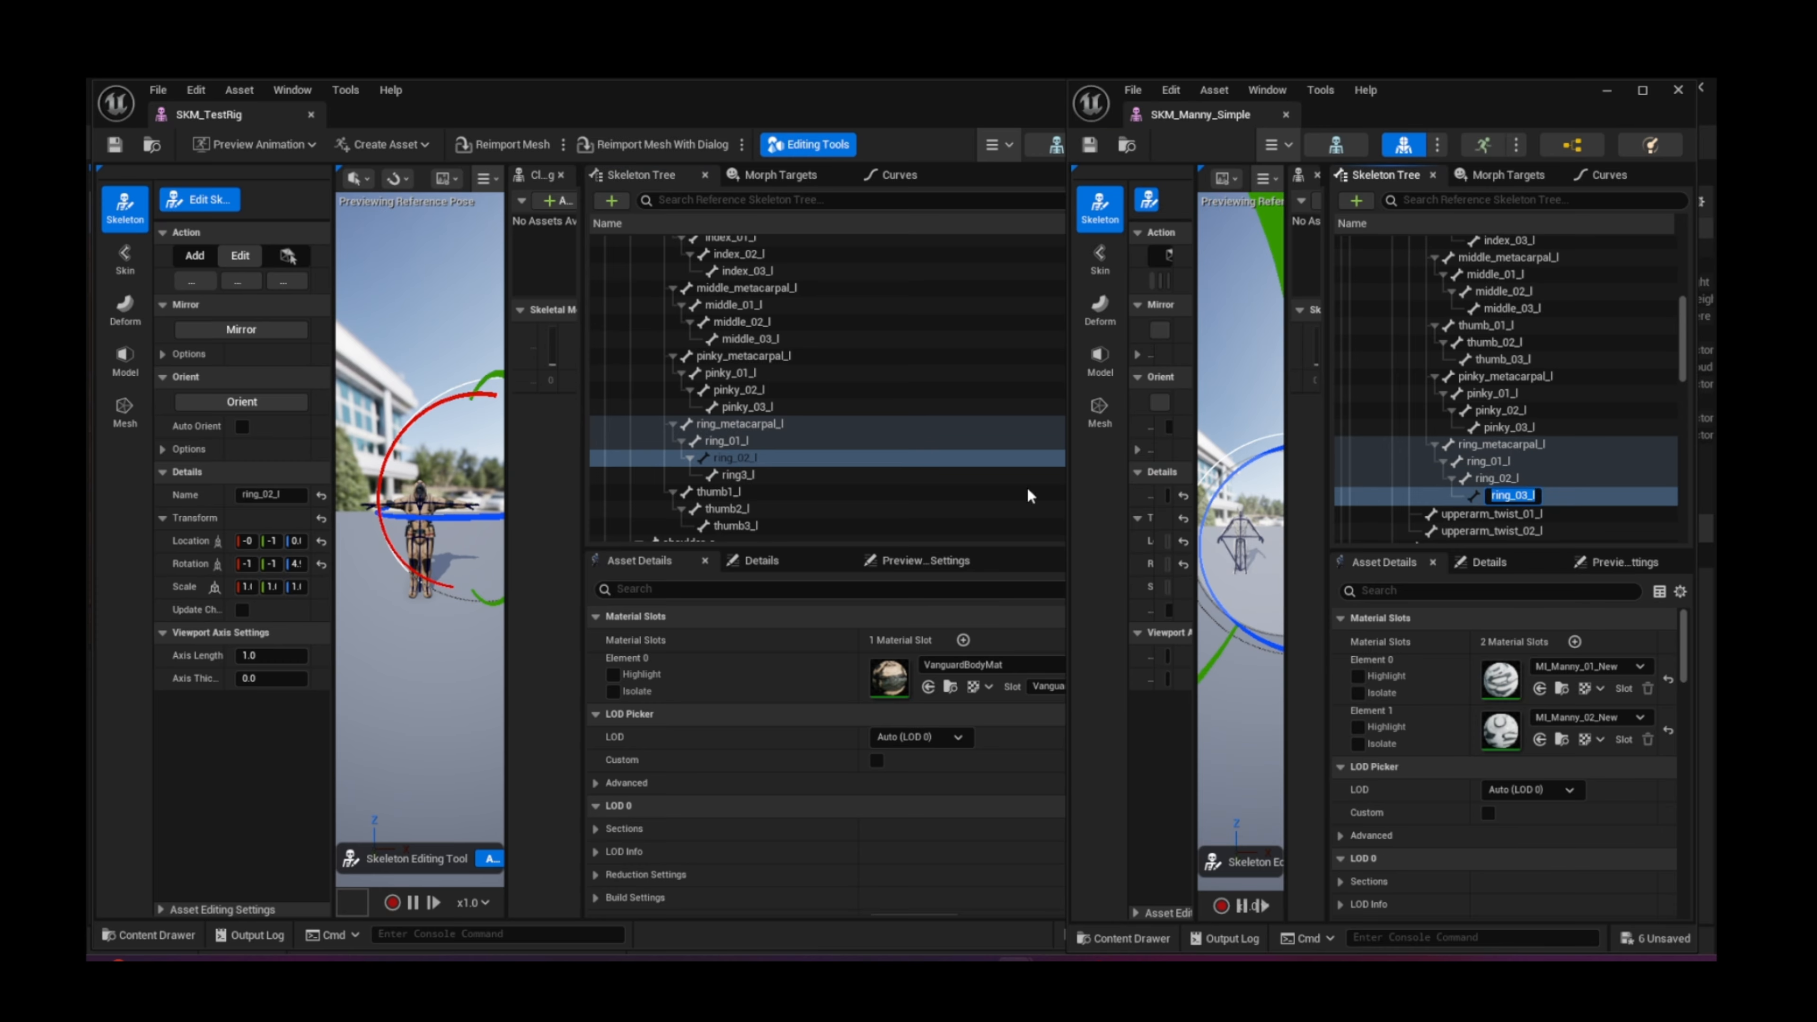
left_click(748, 473)
key("F2")
key("ctrl+v")
key("Return")
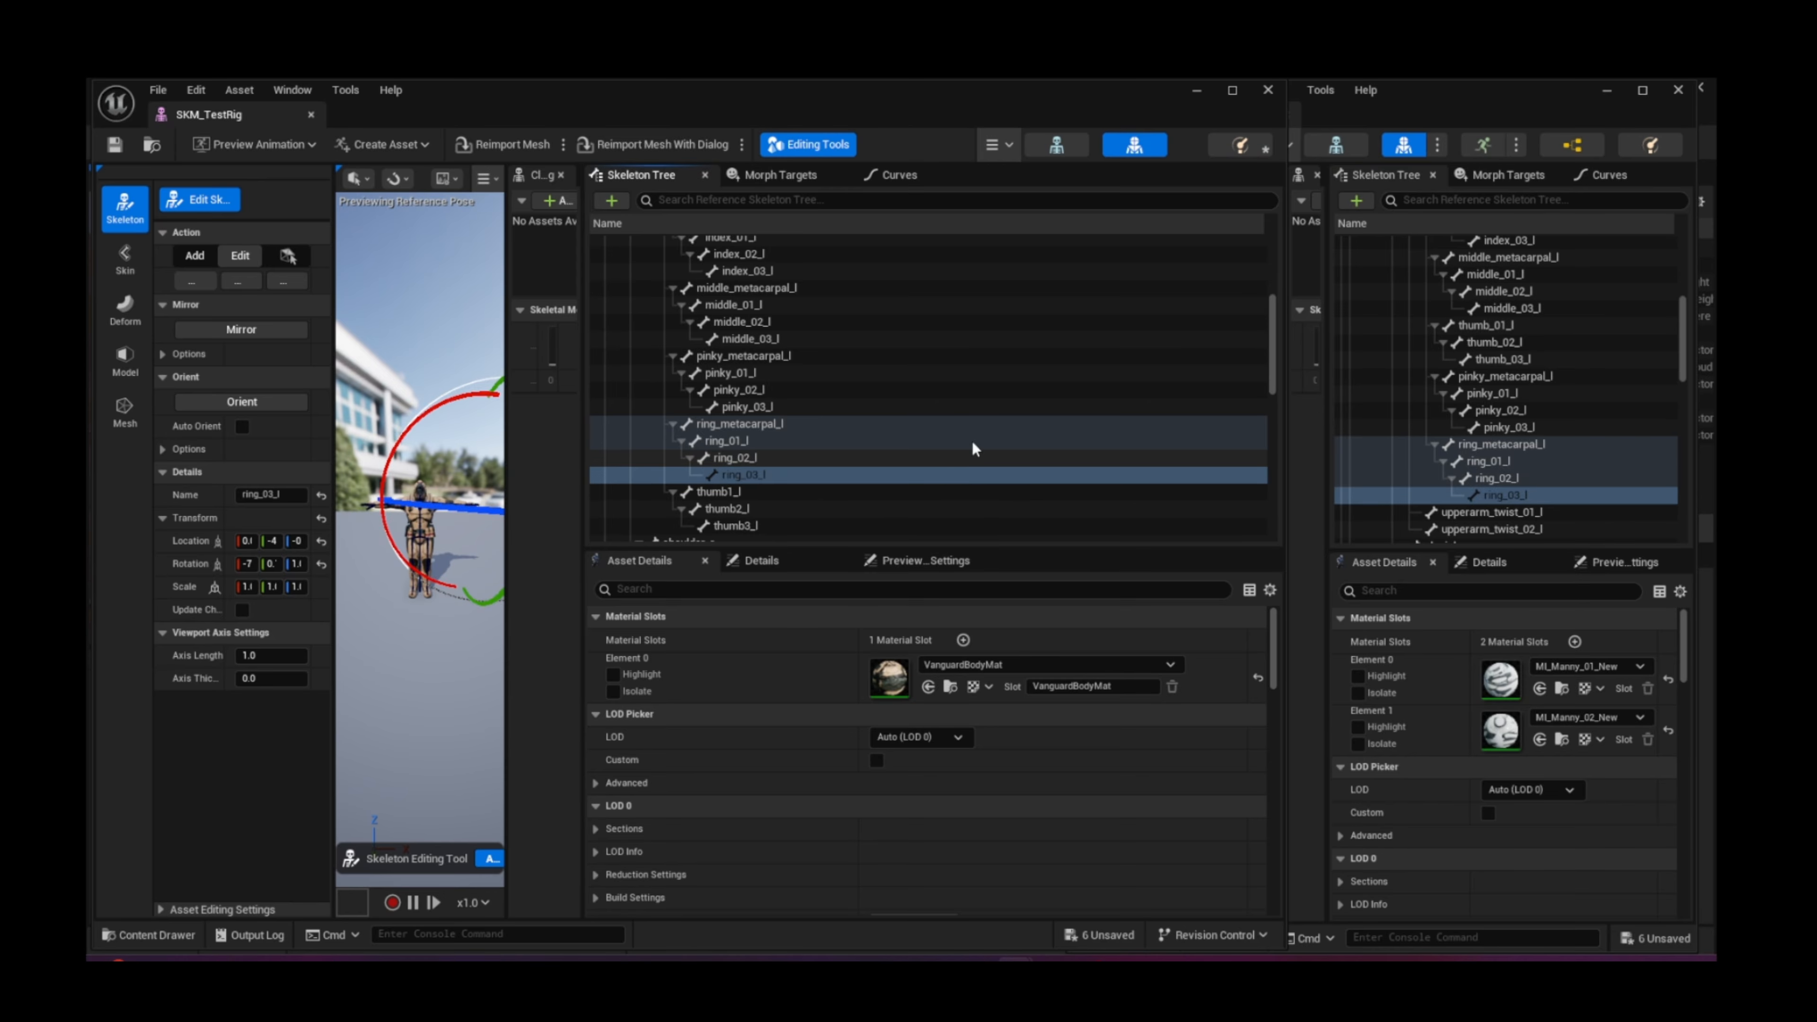
Step: Rename SKM_TestRig's thumb1_l bone as thumb_01_l to match the SKM_Manny_Simple skeleton
scroll(971, 440, "down", 3)
scroll(1545, 421, "down", 4)
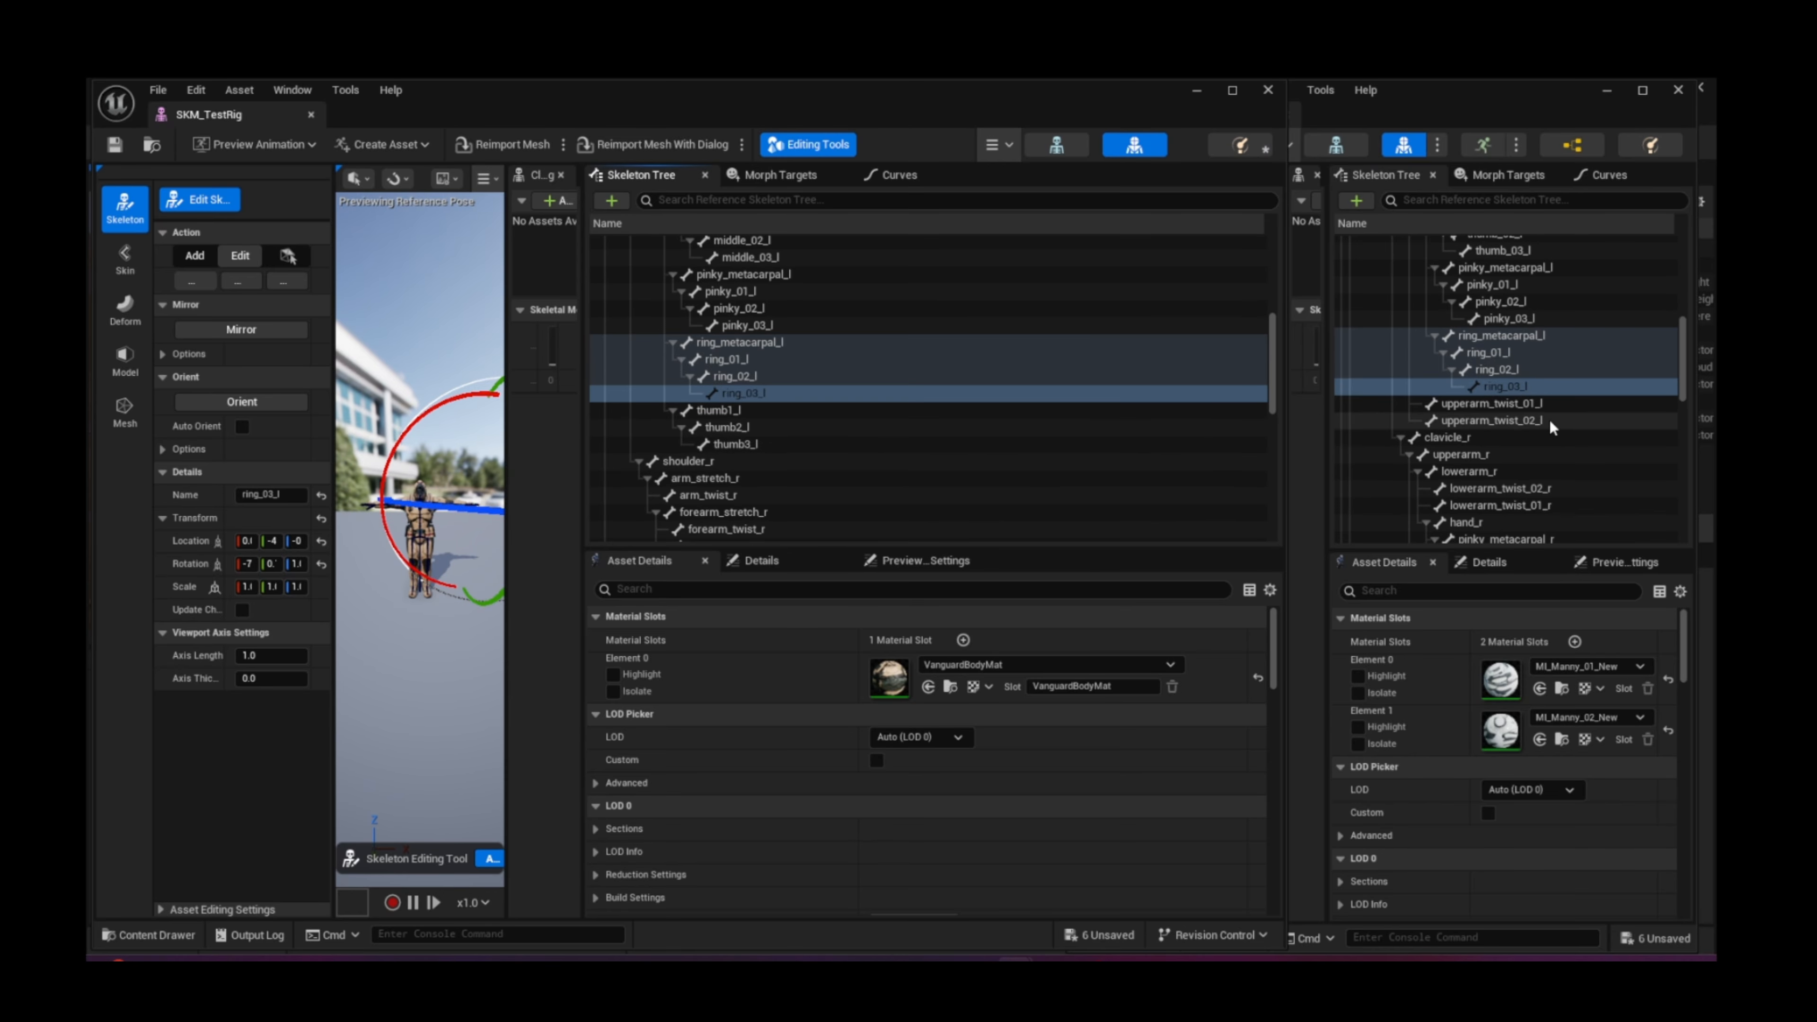
scroll(1548, 418, "up", 3)
double_click(1491, 325)
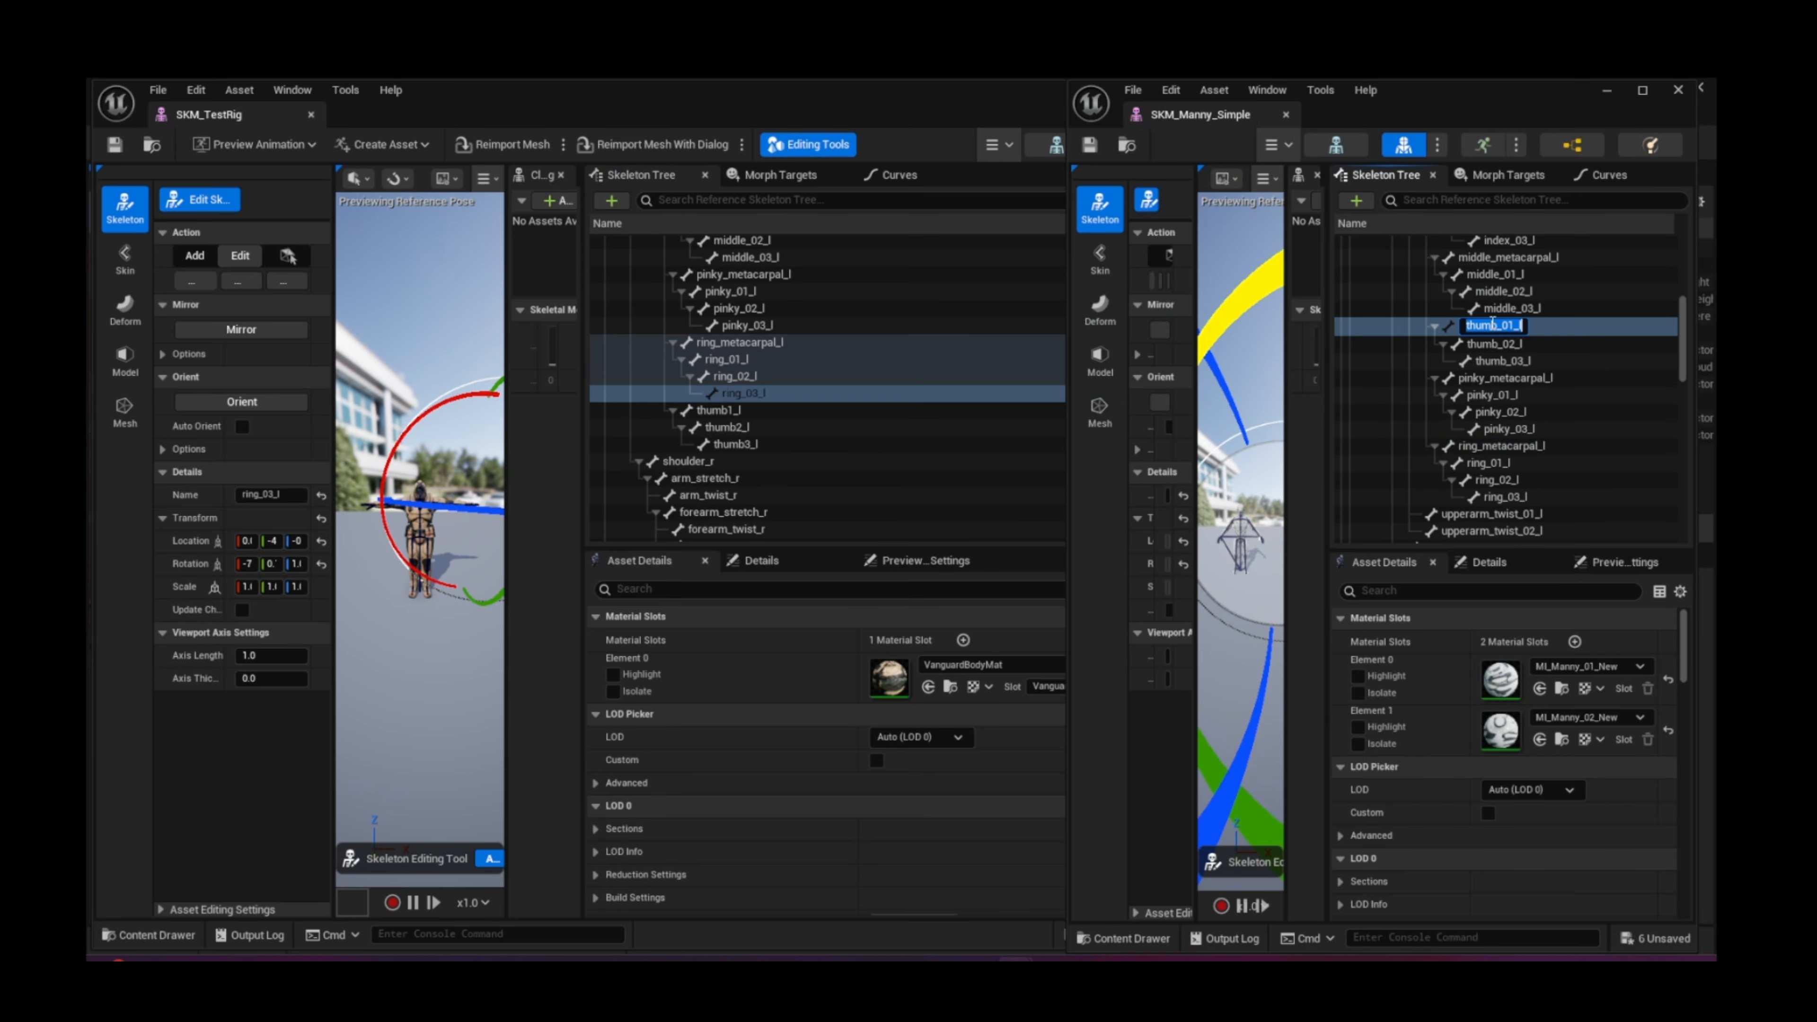
double_click(733, 410)
key("ctrl+v")
key("Return")
Step: Rename SKM_TestRig's thumb2_l bone as thumb_02_l to match the SKM_Manny_Simple skeleton
double_click(1512, 343)
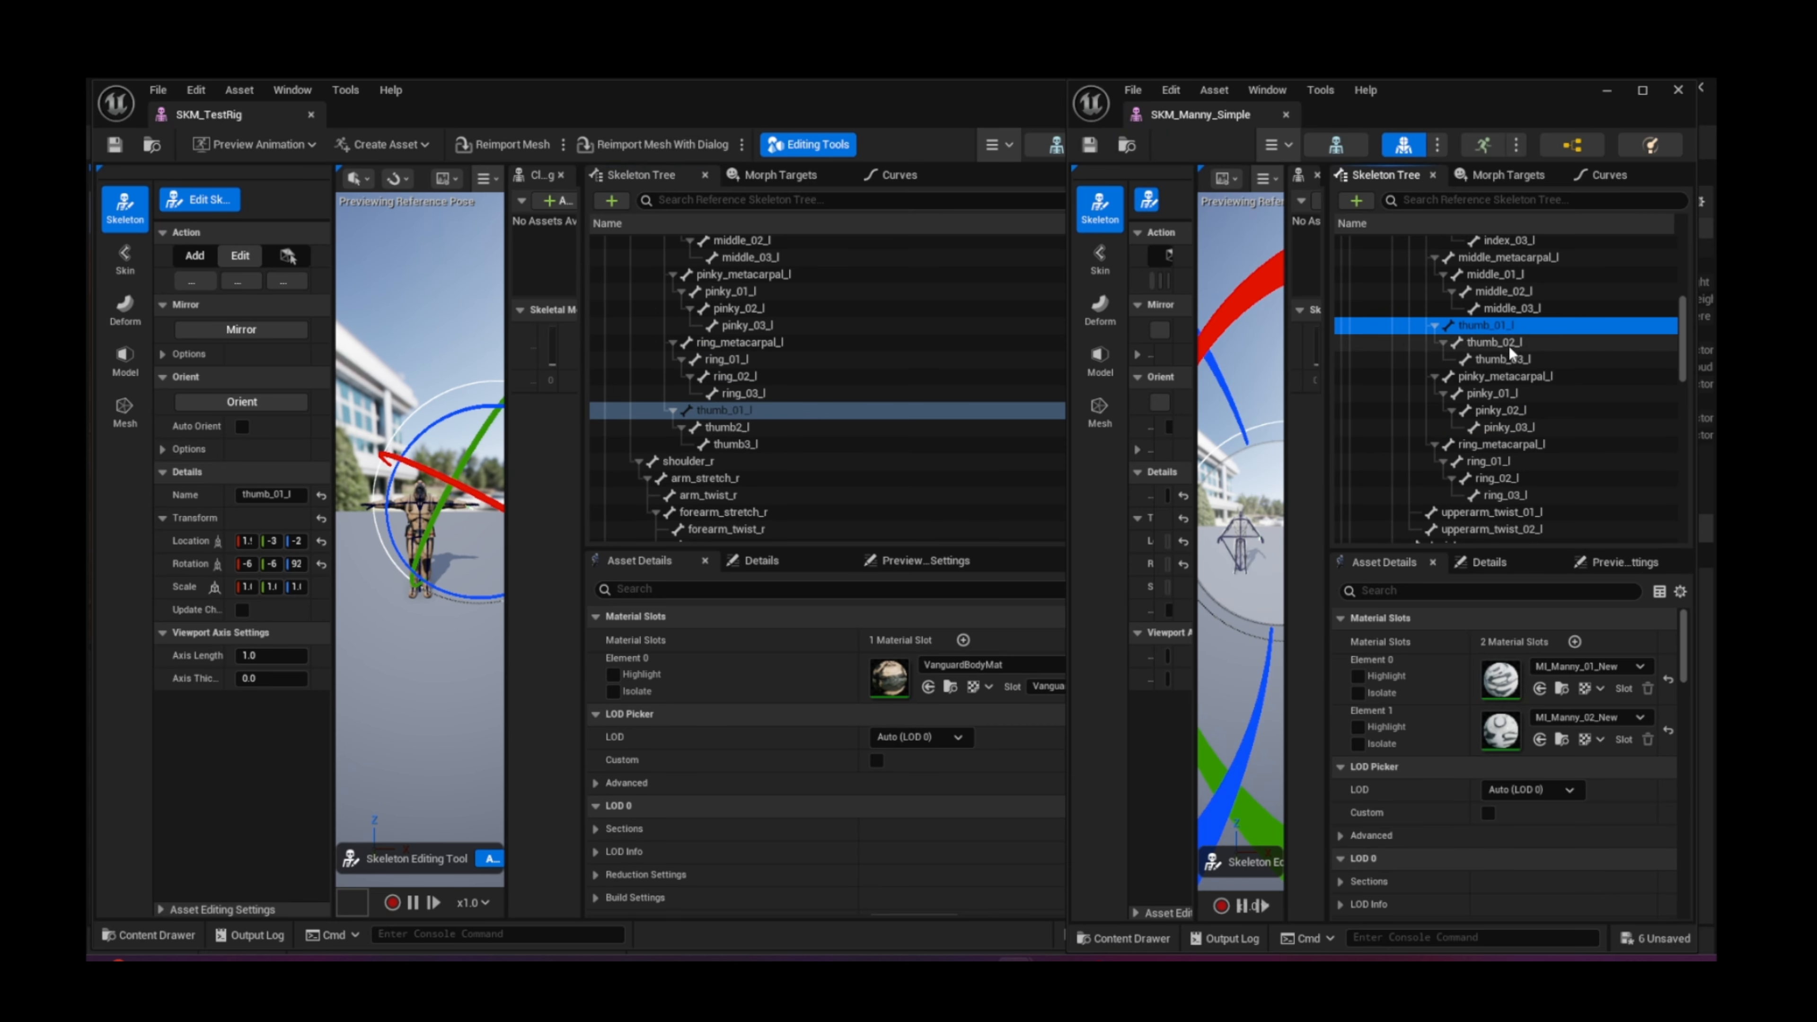
double_click(737, 427)
key("ctrl+v")
key("Return")
Step: Rename SKM_TestRig's thumb3_l bone as thumb_03_l, using the bone name copied from SKM_Manny_Simple
double_click(1510, 359)
key("ctrl+c")
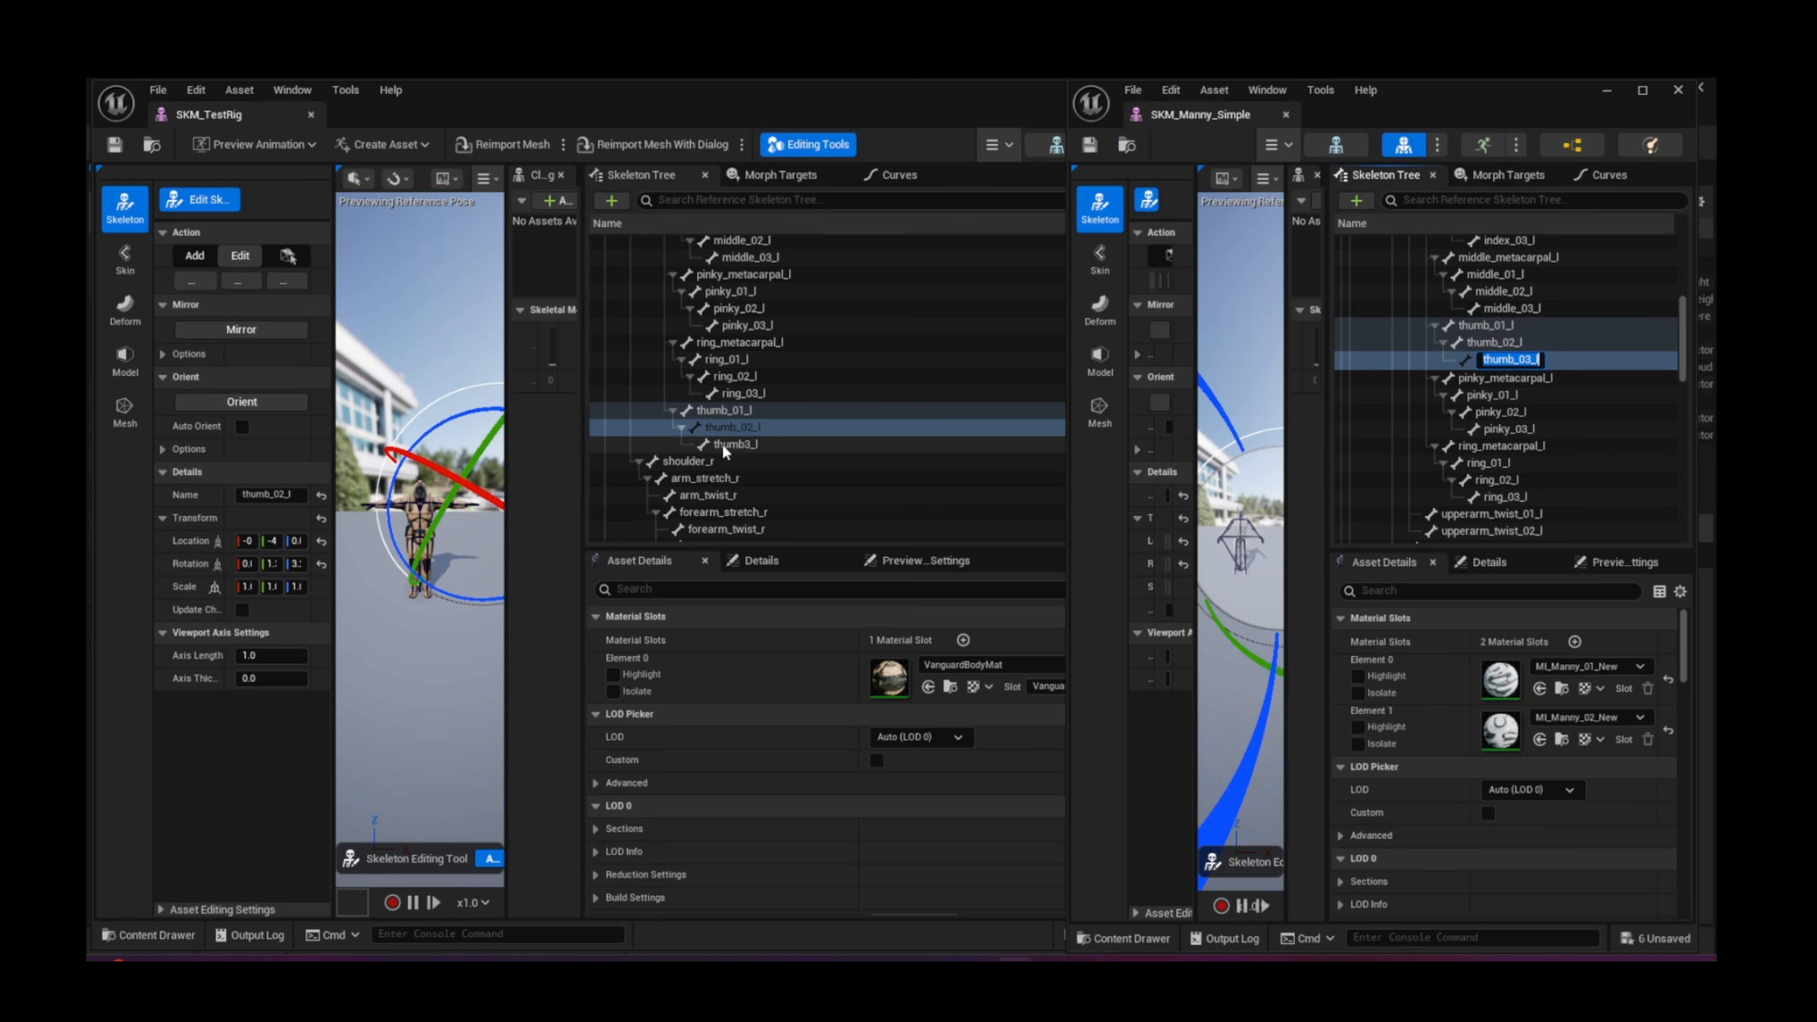
double_click(723, 445)
key("ctrl+v")
key("Return")
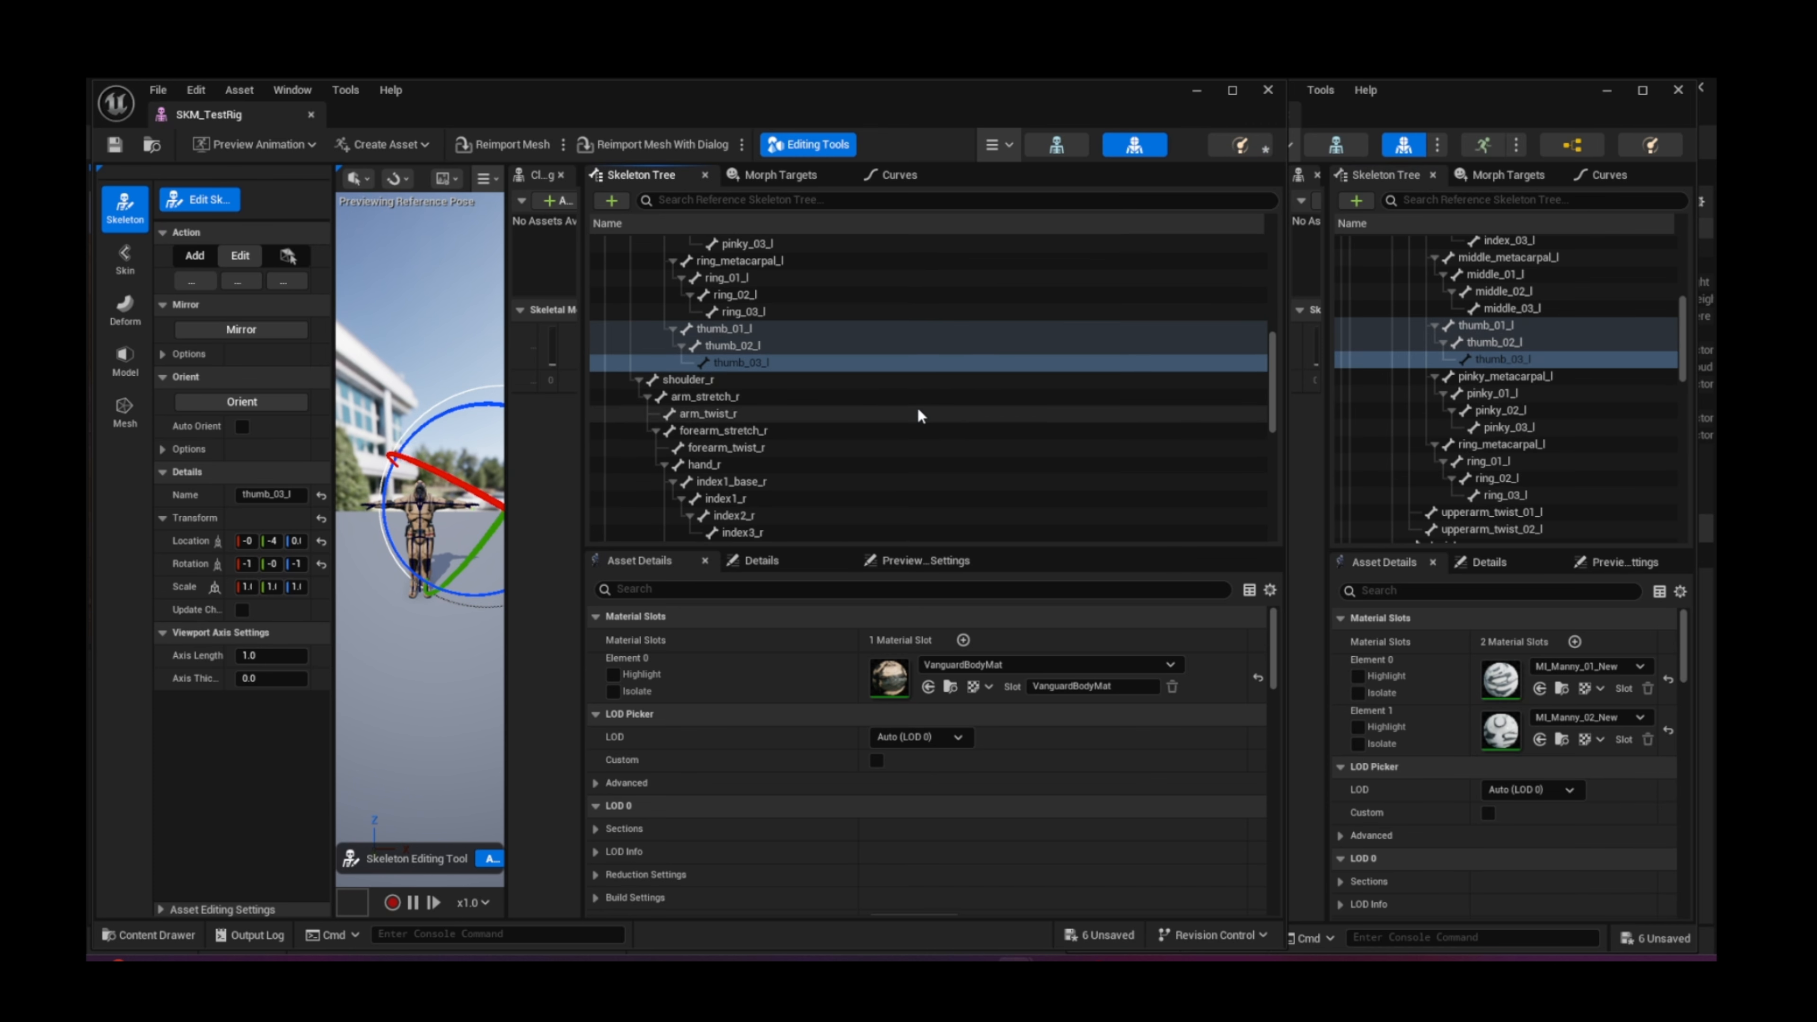
Step: Rename SKM_TestRig's shoulder_r bone as clavicle_r to match the SKM_Manny_Simple skeleton
scroll(917, 407, "down", 1)
scroll(1484, 398, "down", 5)
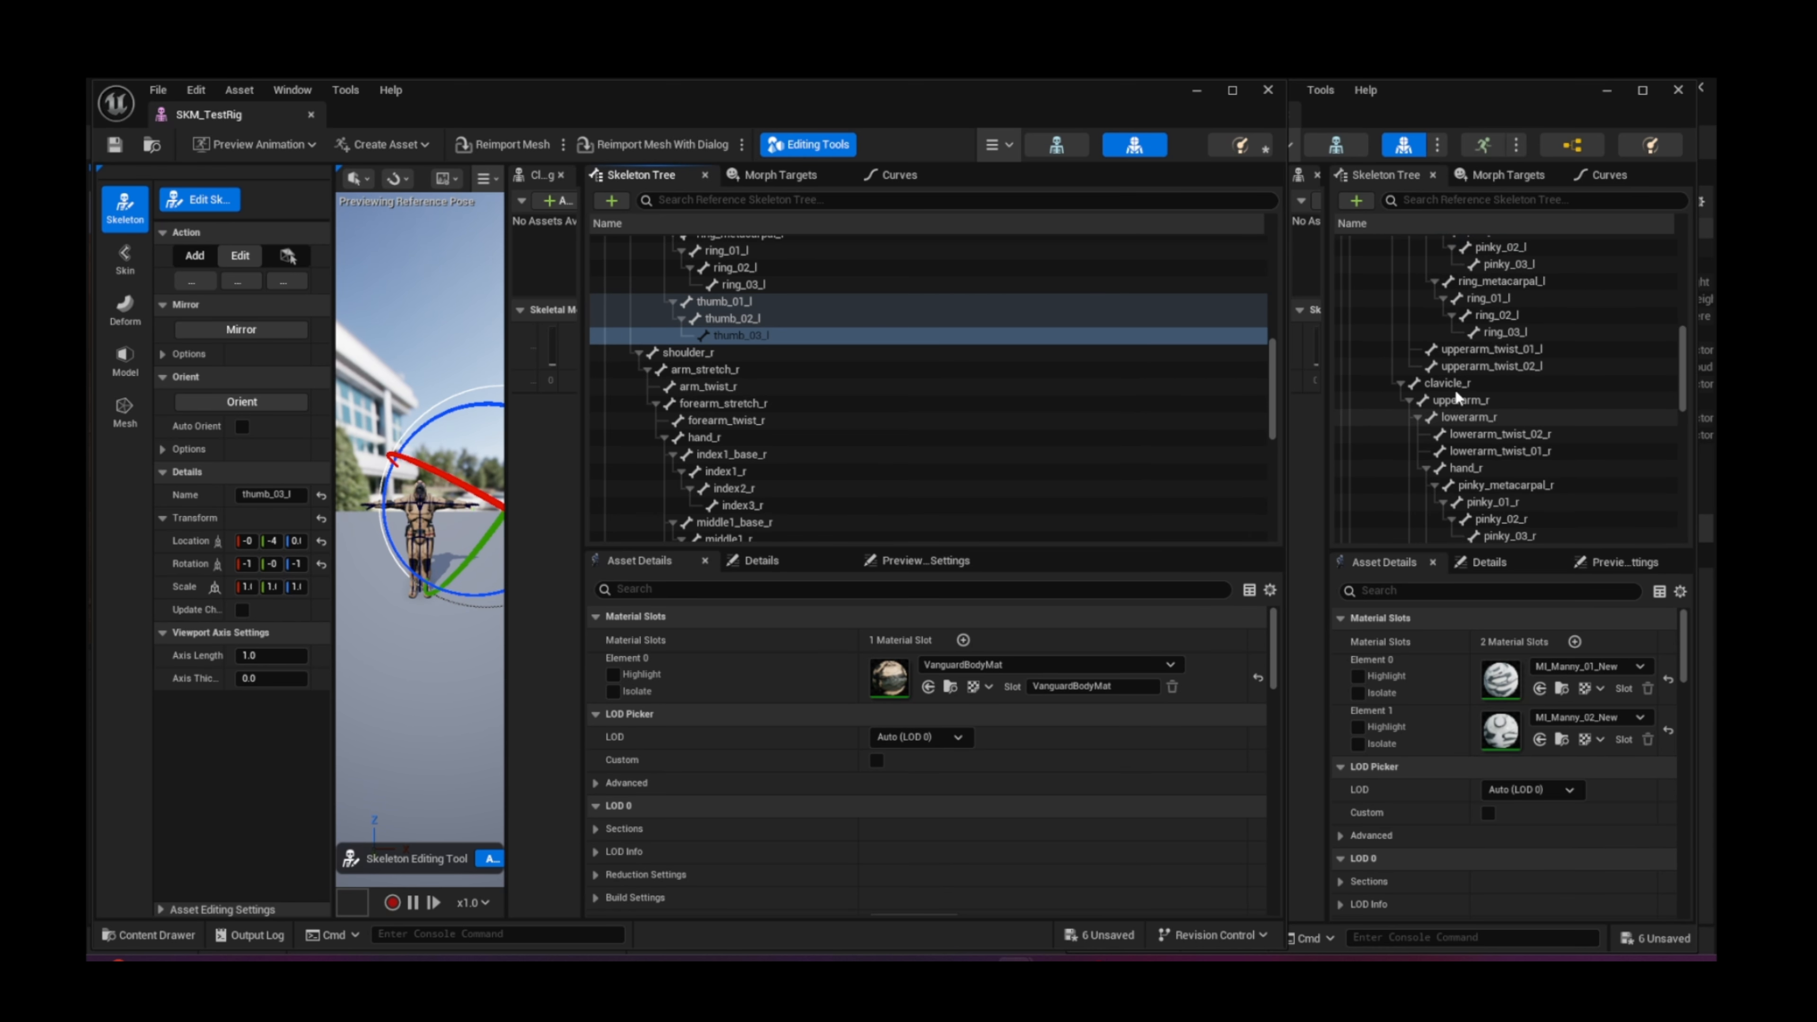
left_click(1452, 385)
double_click(698, 352)
type("clavicle_r")
key("Return")
Step: Rename SKM_TestRig's arm_stretch_r bone as upperarm_r to match the SKM_Manny_Simple skeleton
left_click(1477, 401)
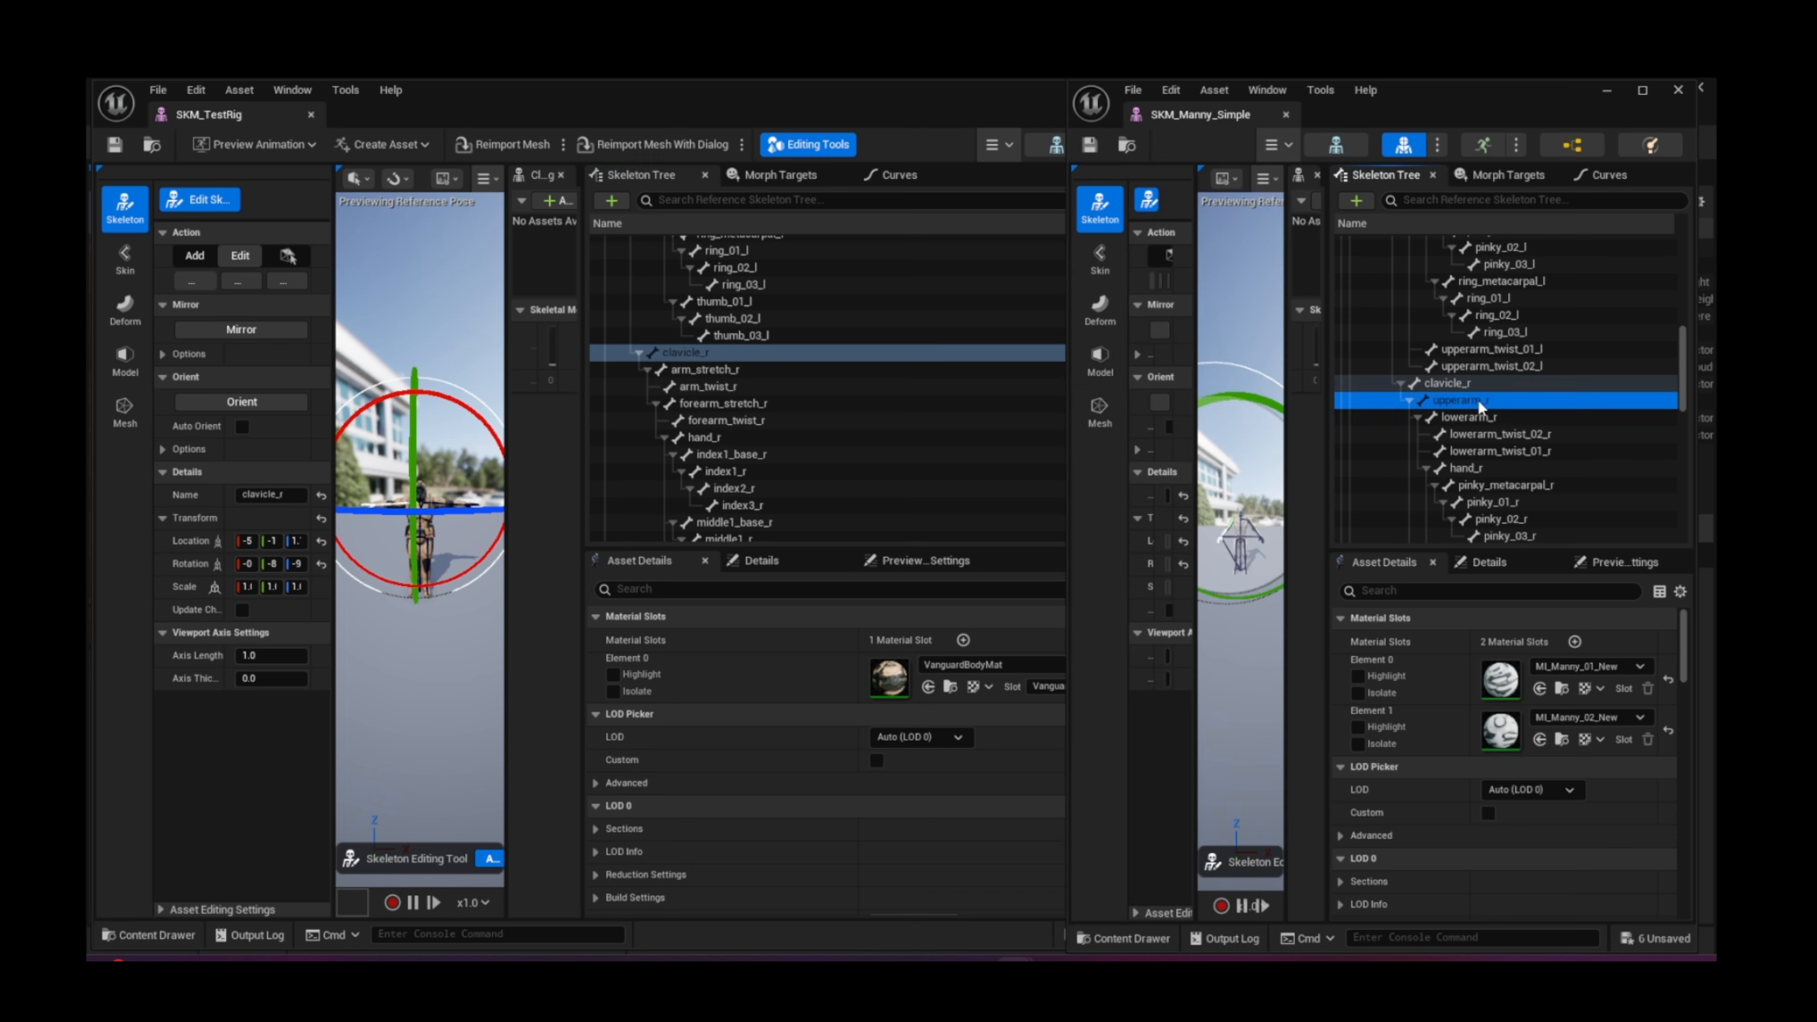
left_click(717, 371)
double_click(717, 371)
type("upperarm_r")
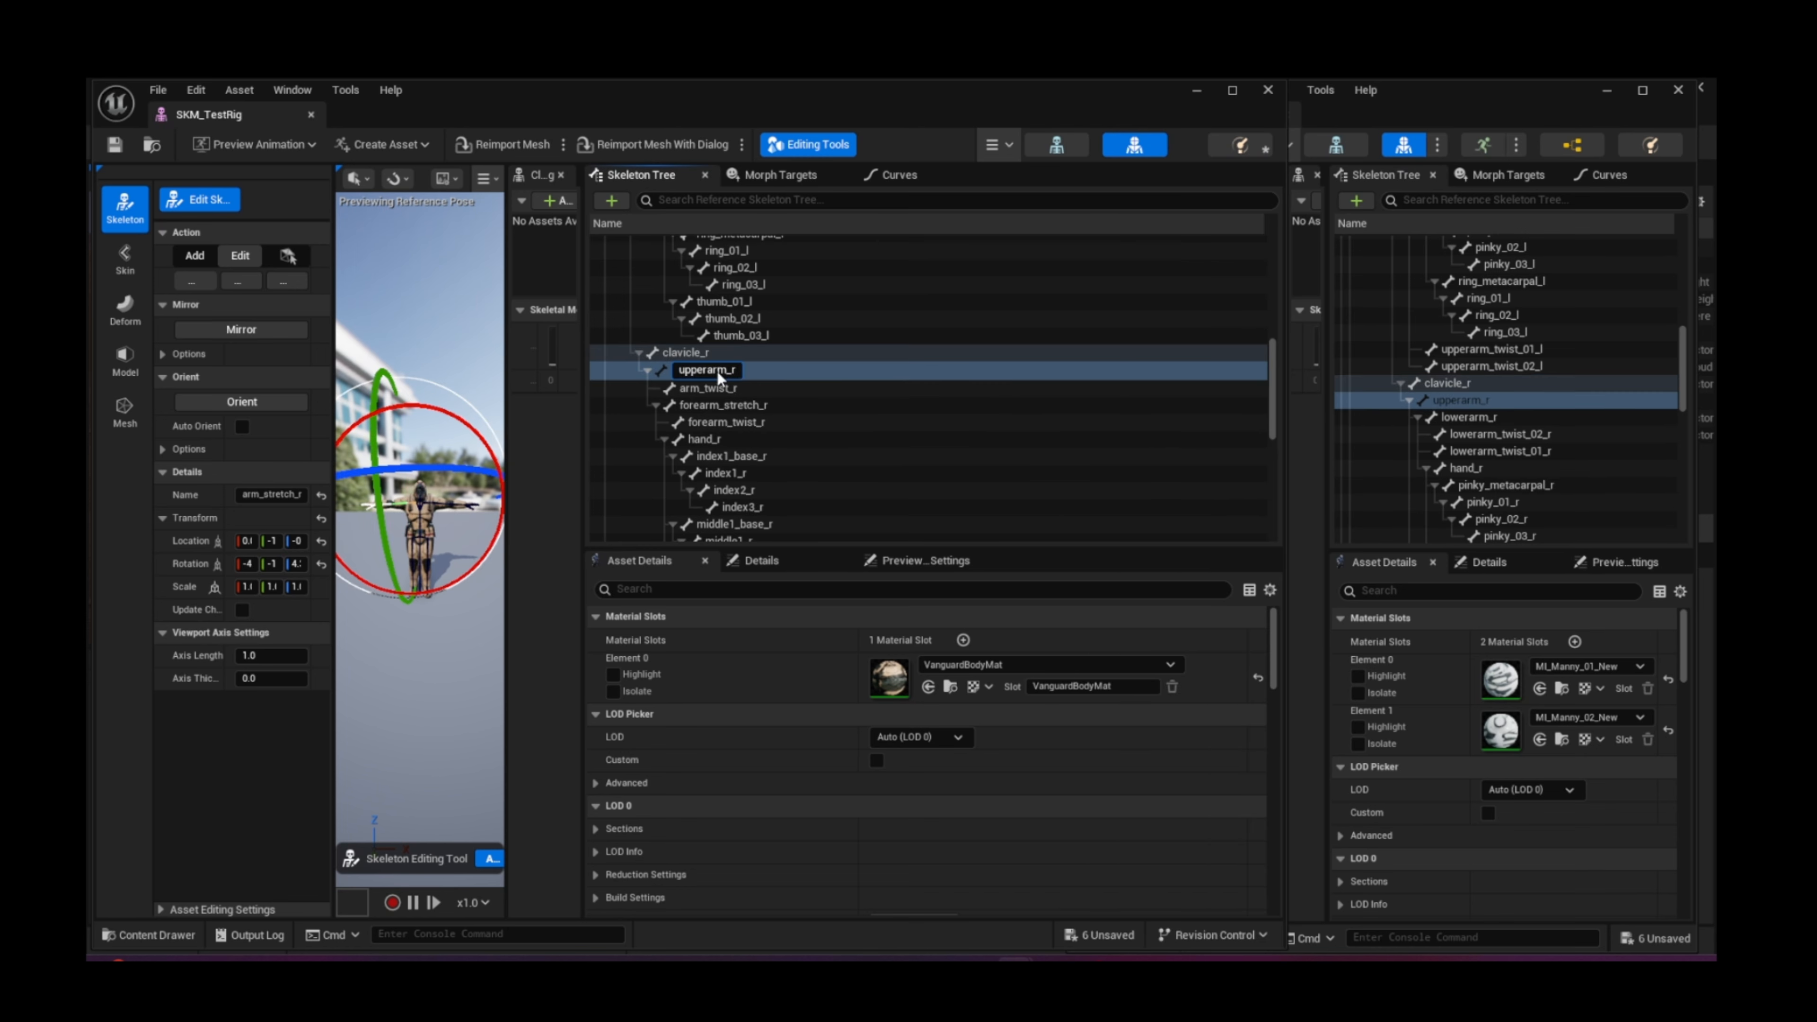
Step: Rename SKM_TestRig's arm_twist_r bone as upperarm_twist_01_r, using the bone name copied from SKM_Manny_Simple
scroll(1512, 405, "down", 8)
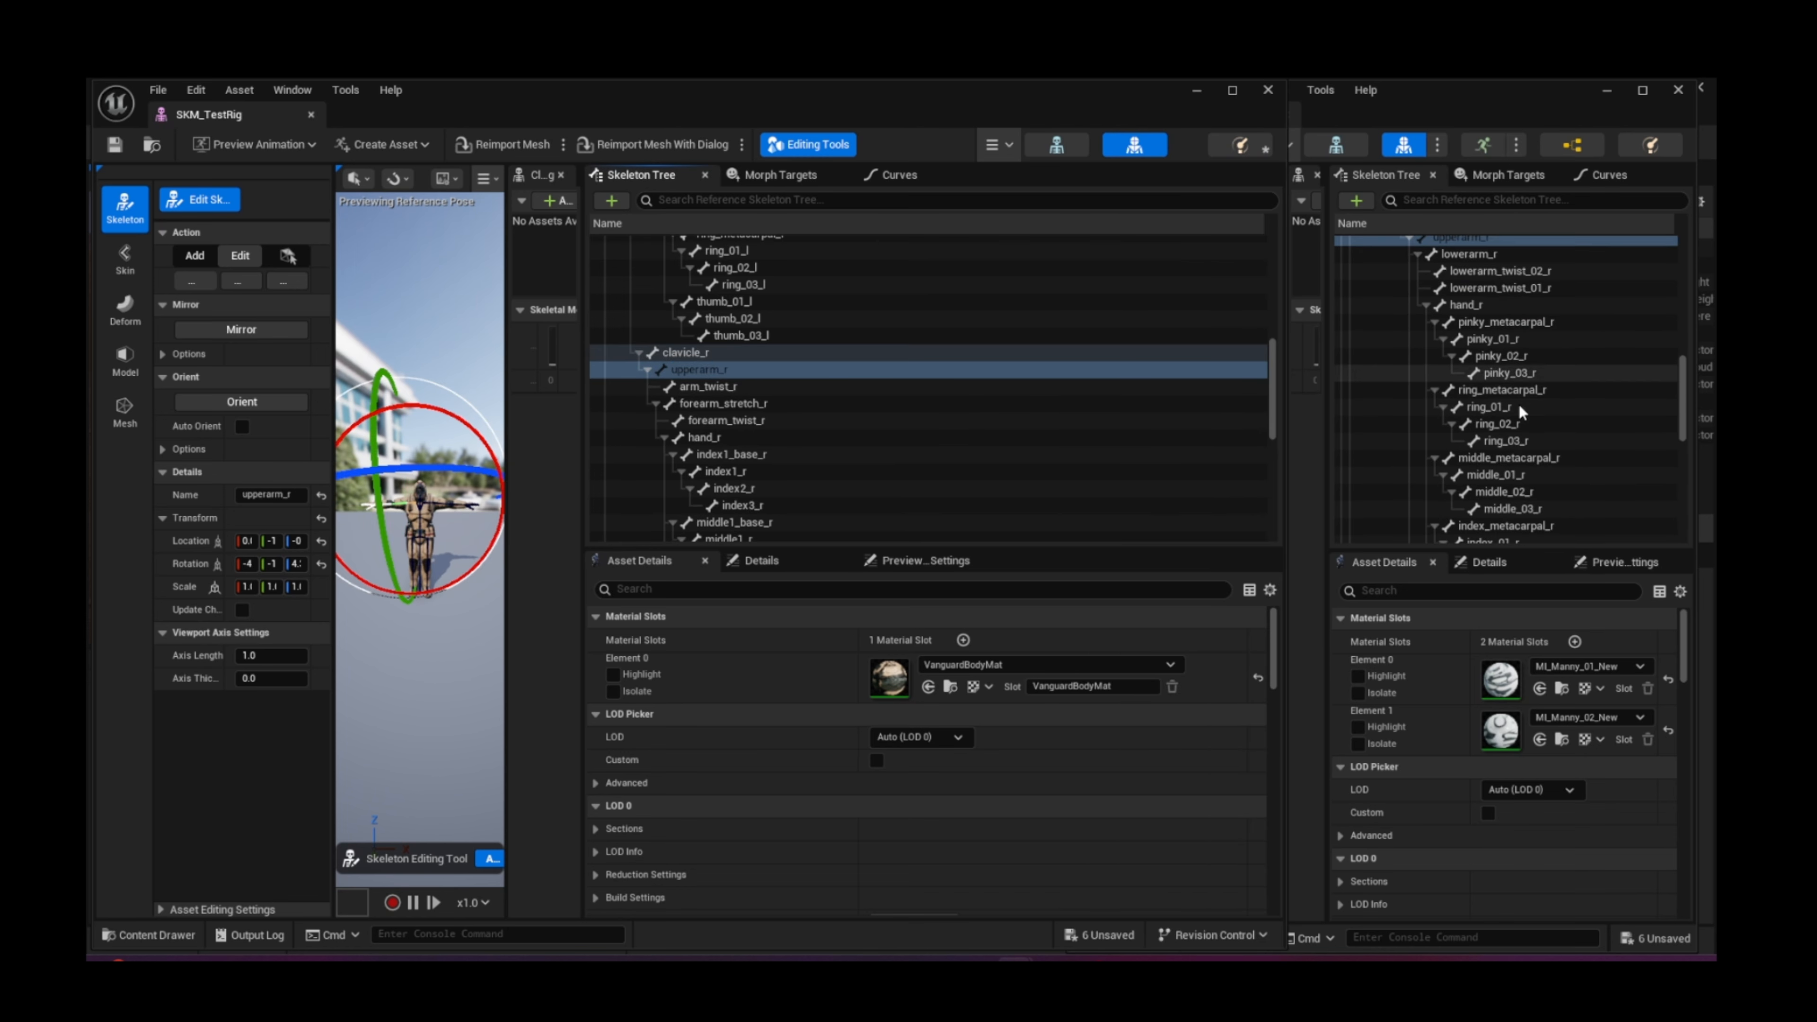
double_click(1489, 509)
key("ctrl+c")
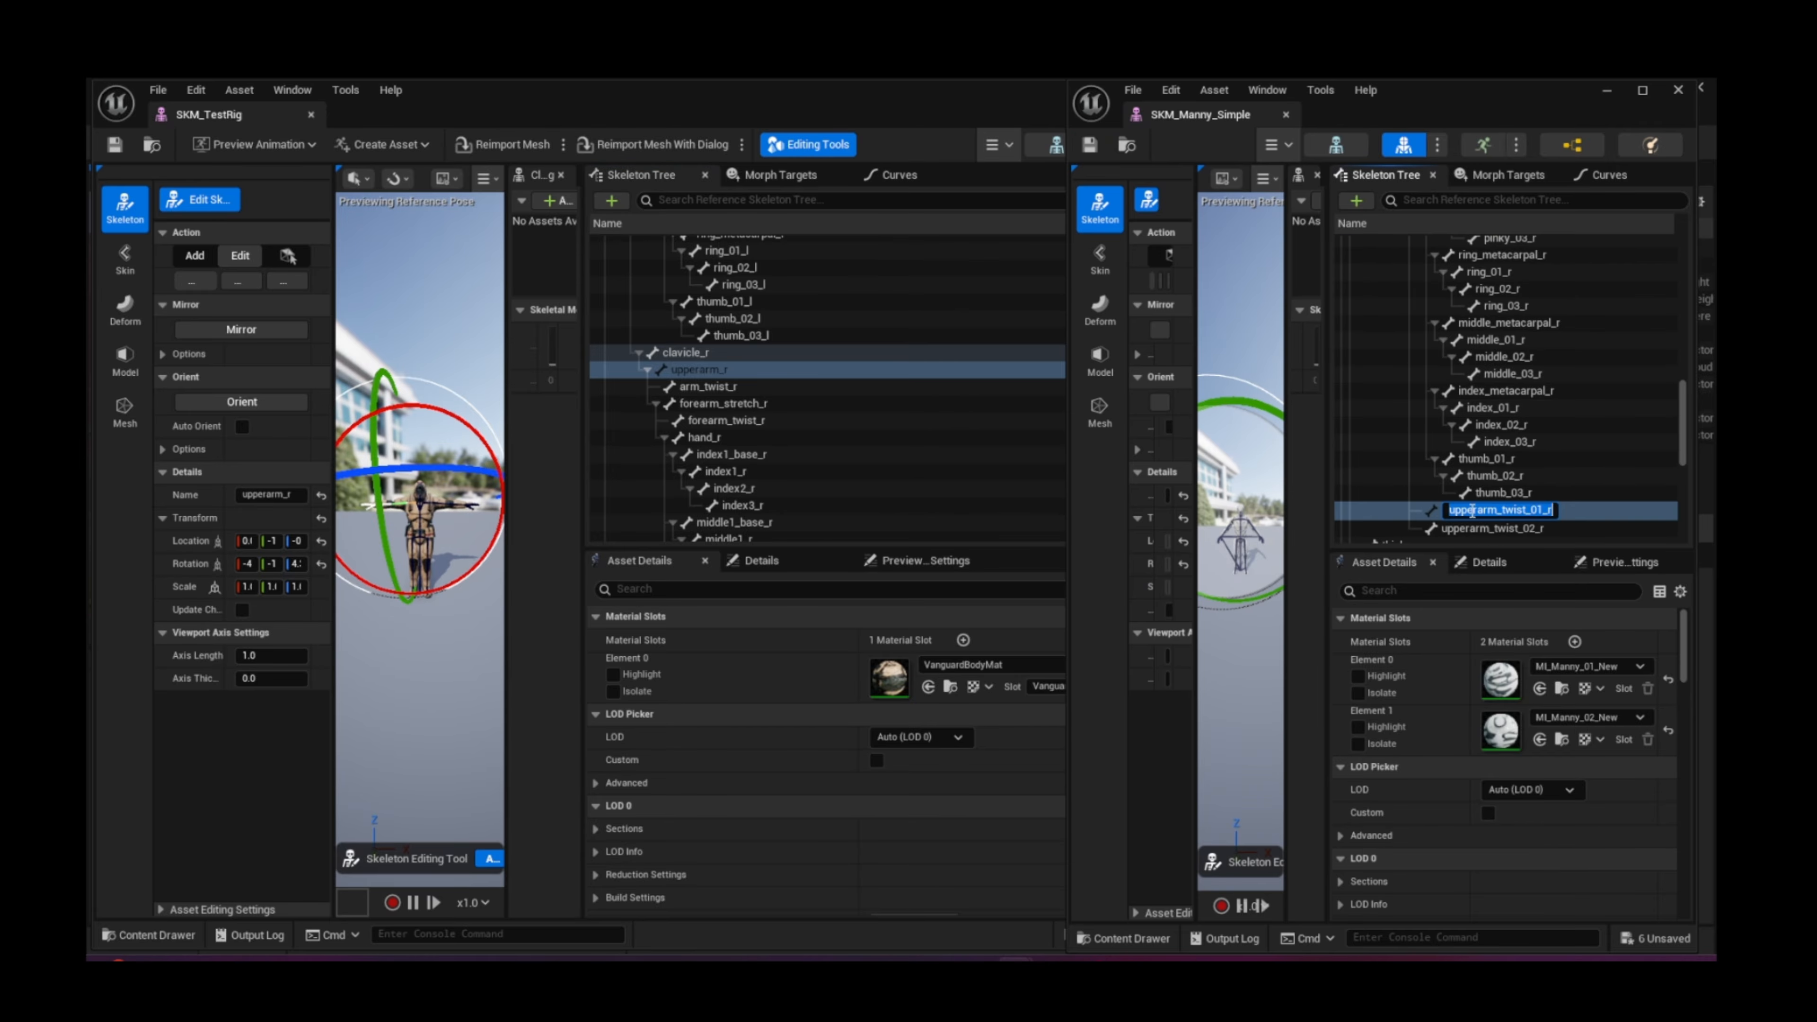
left_click(716, 385)
double_click(715, 386)
key("ctrl+v")
key("Return")
scroll(1475, 381, "up", 5)
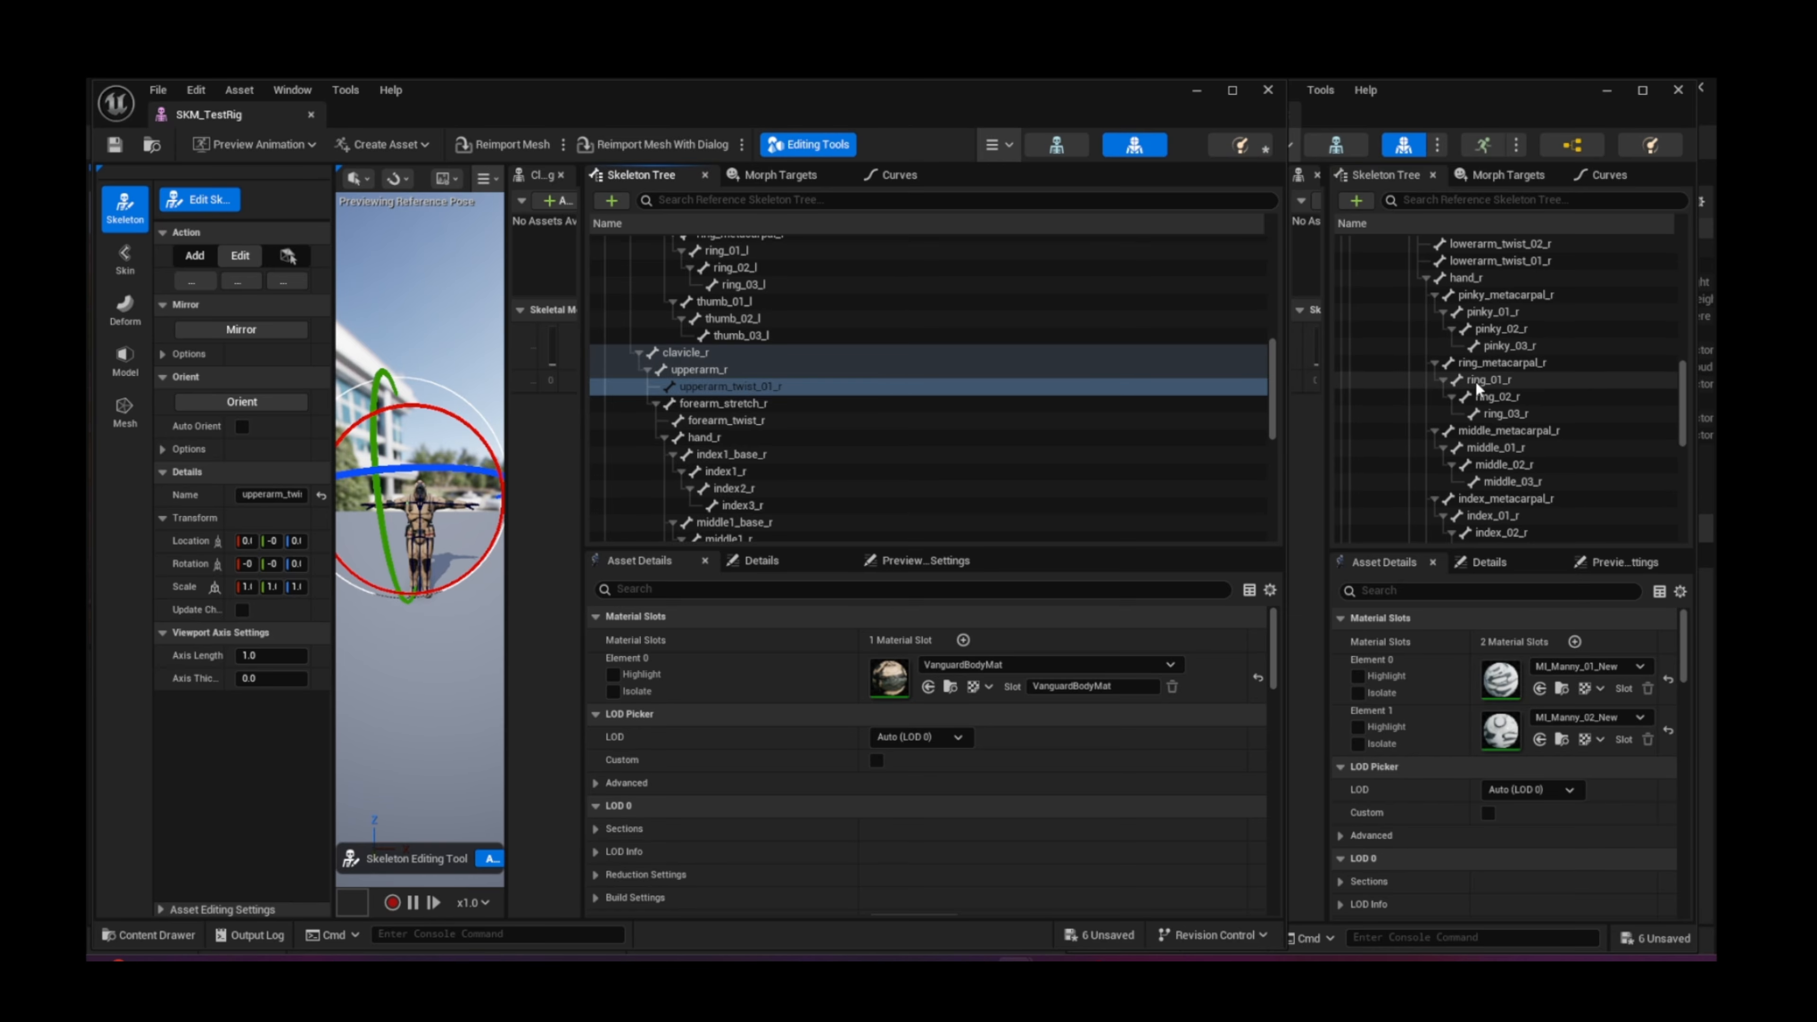
Step: Rename SKM_TestRig's forearm_stretch_r bone as lowerarm_r, using the bone name copied from SKM_Manny_Simple
double_click(1473, 309)
key("ctrl+c")
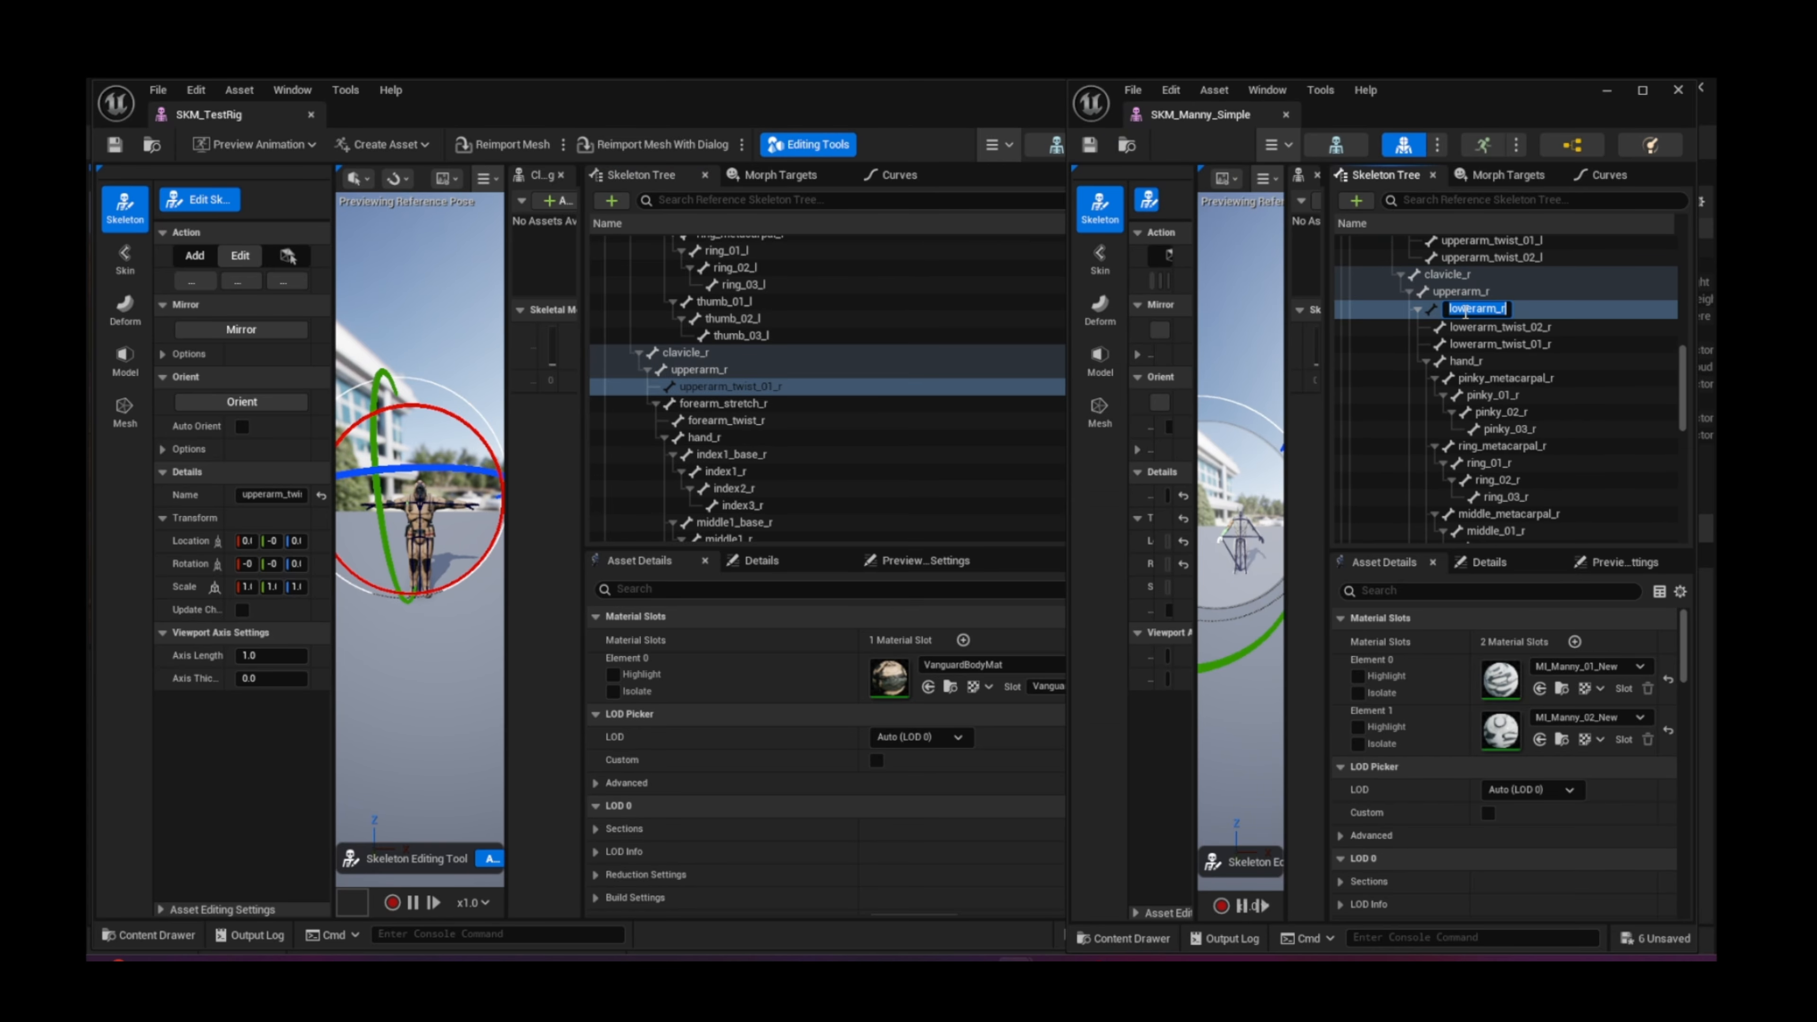
left_click(748, 403)
double_click(747, 403)
key("ctrl+v")
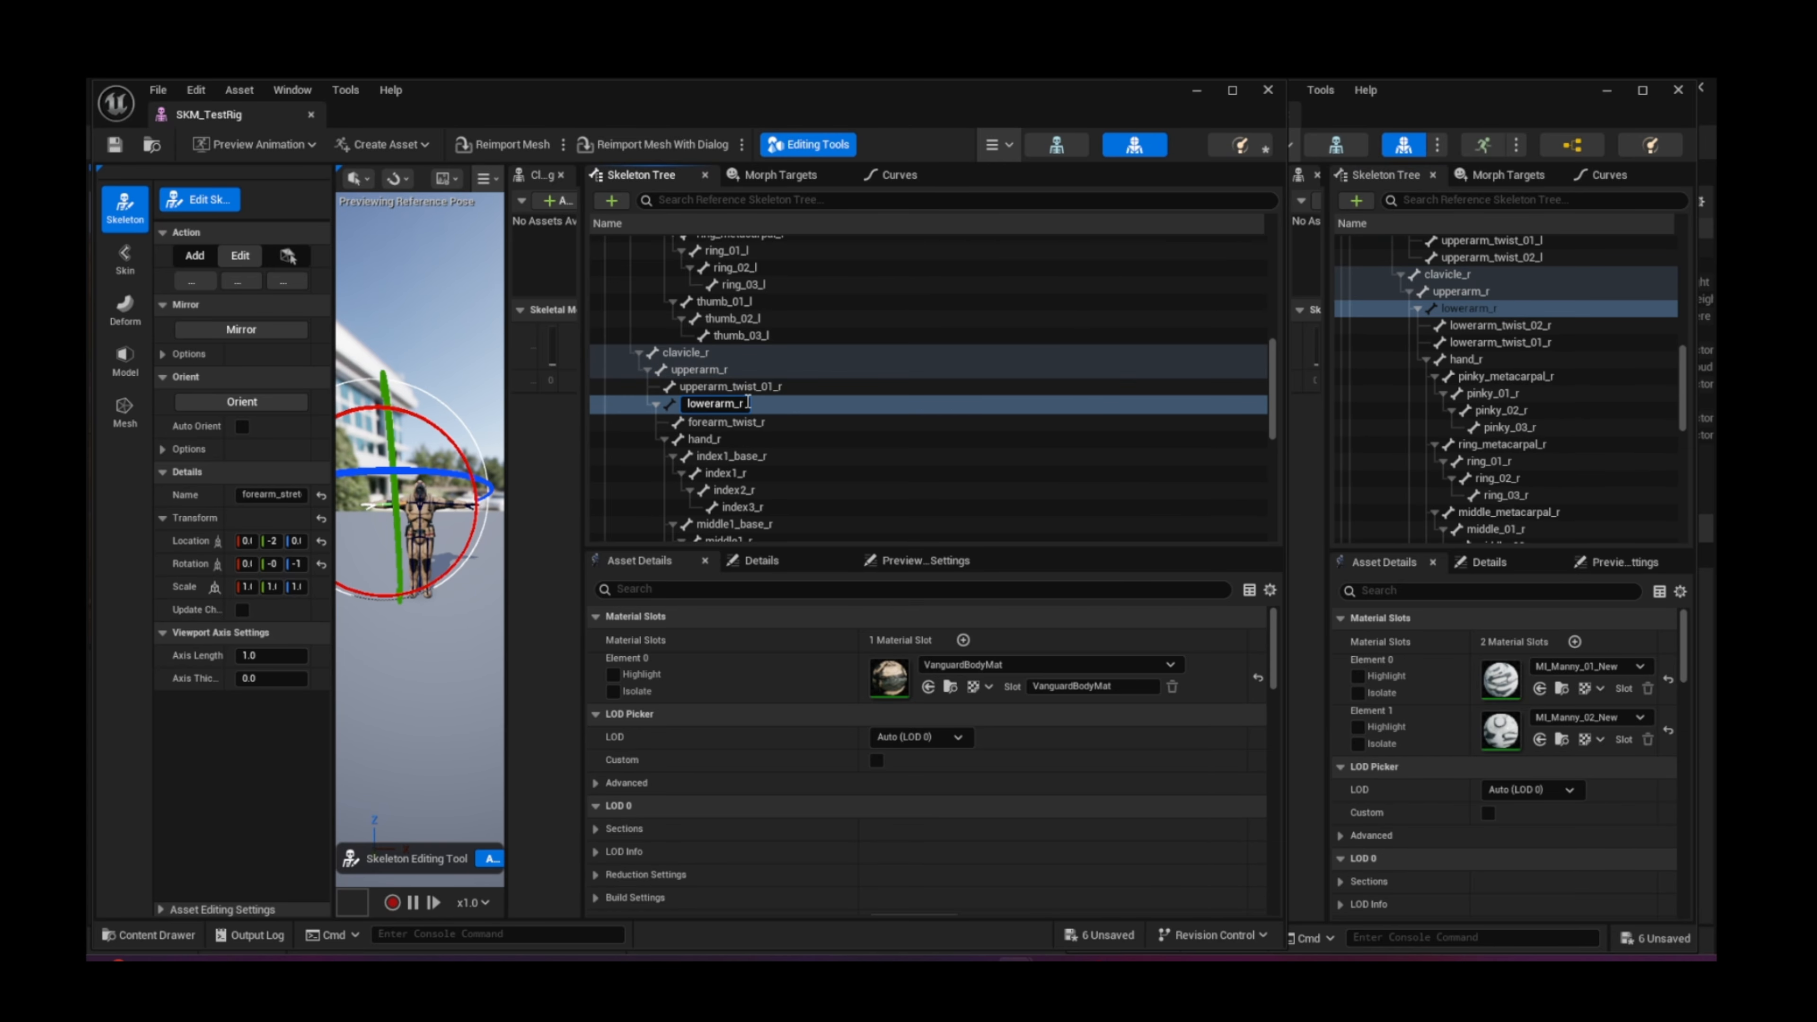
Step: Rename SKM_TestRig's forearm_twist_r bone as lowerarm_twist_01_r, using the bone name copied from SKM_Manny_Simple
scroll(1407, 393, "down", 5)
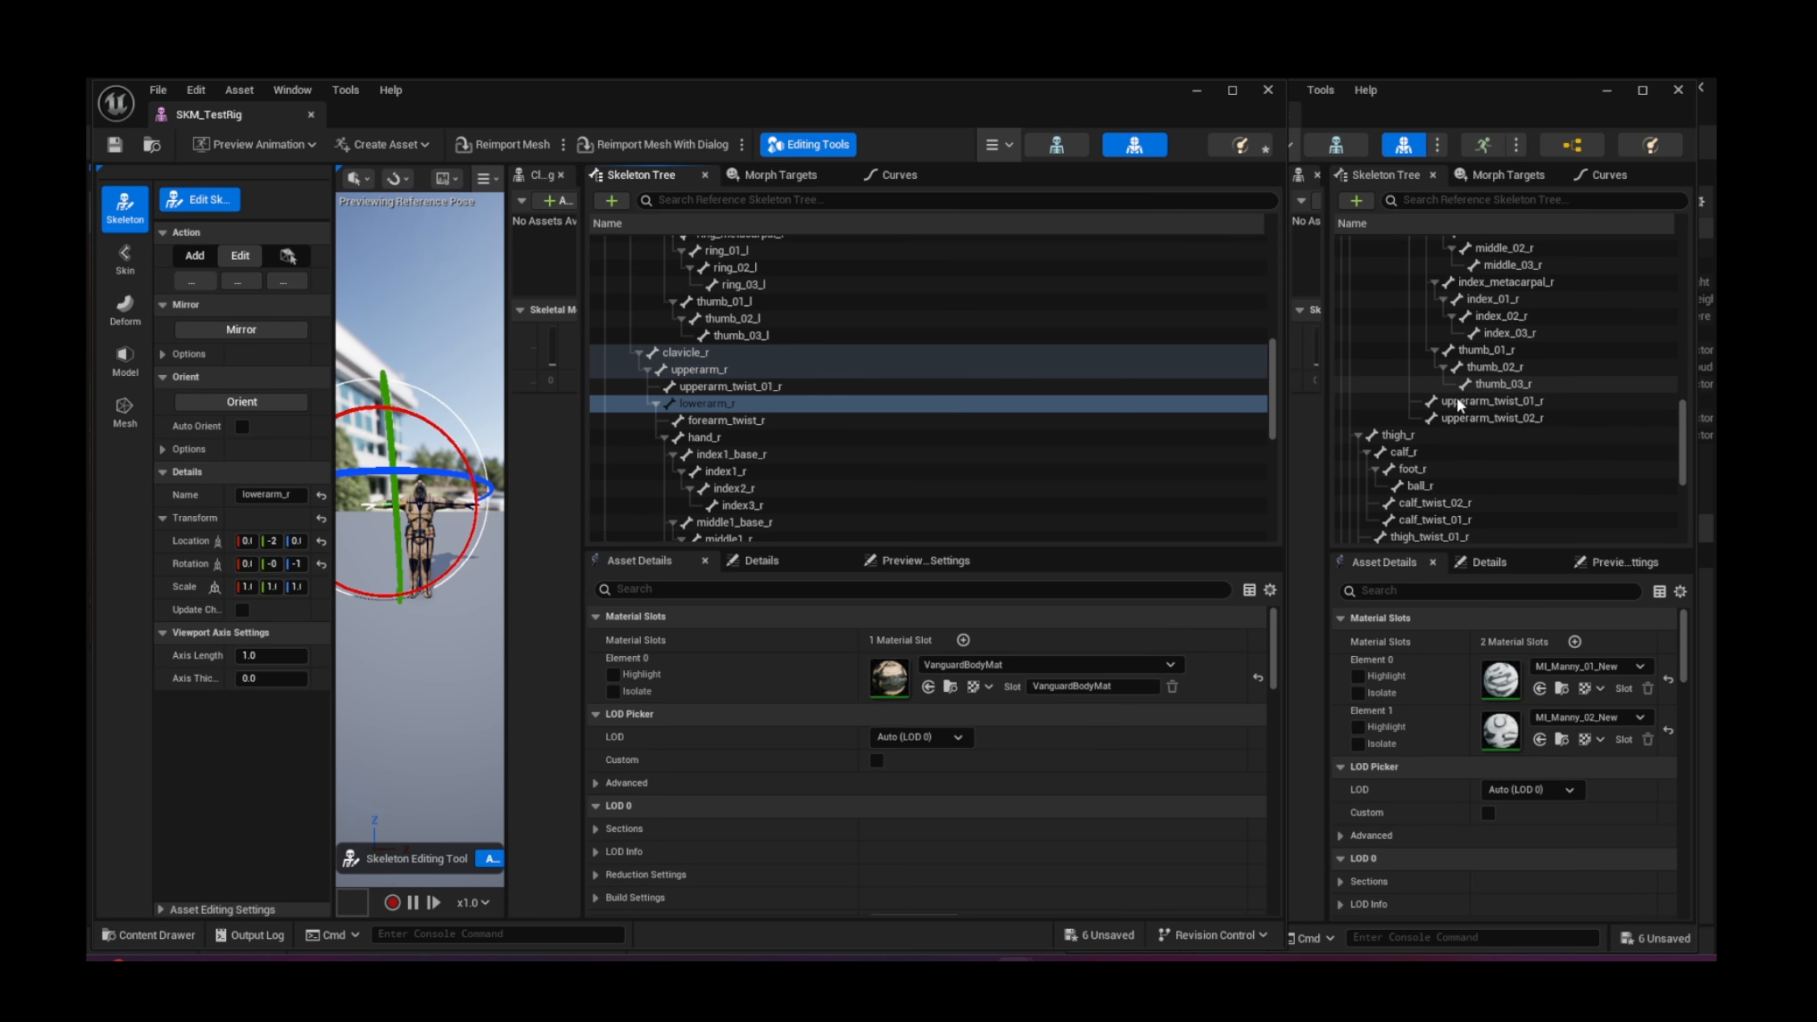
scroll(1485, 401, "up", 9)
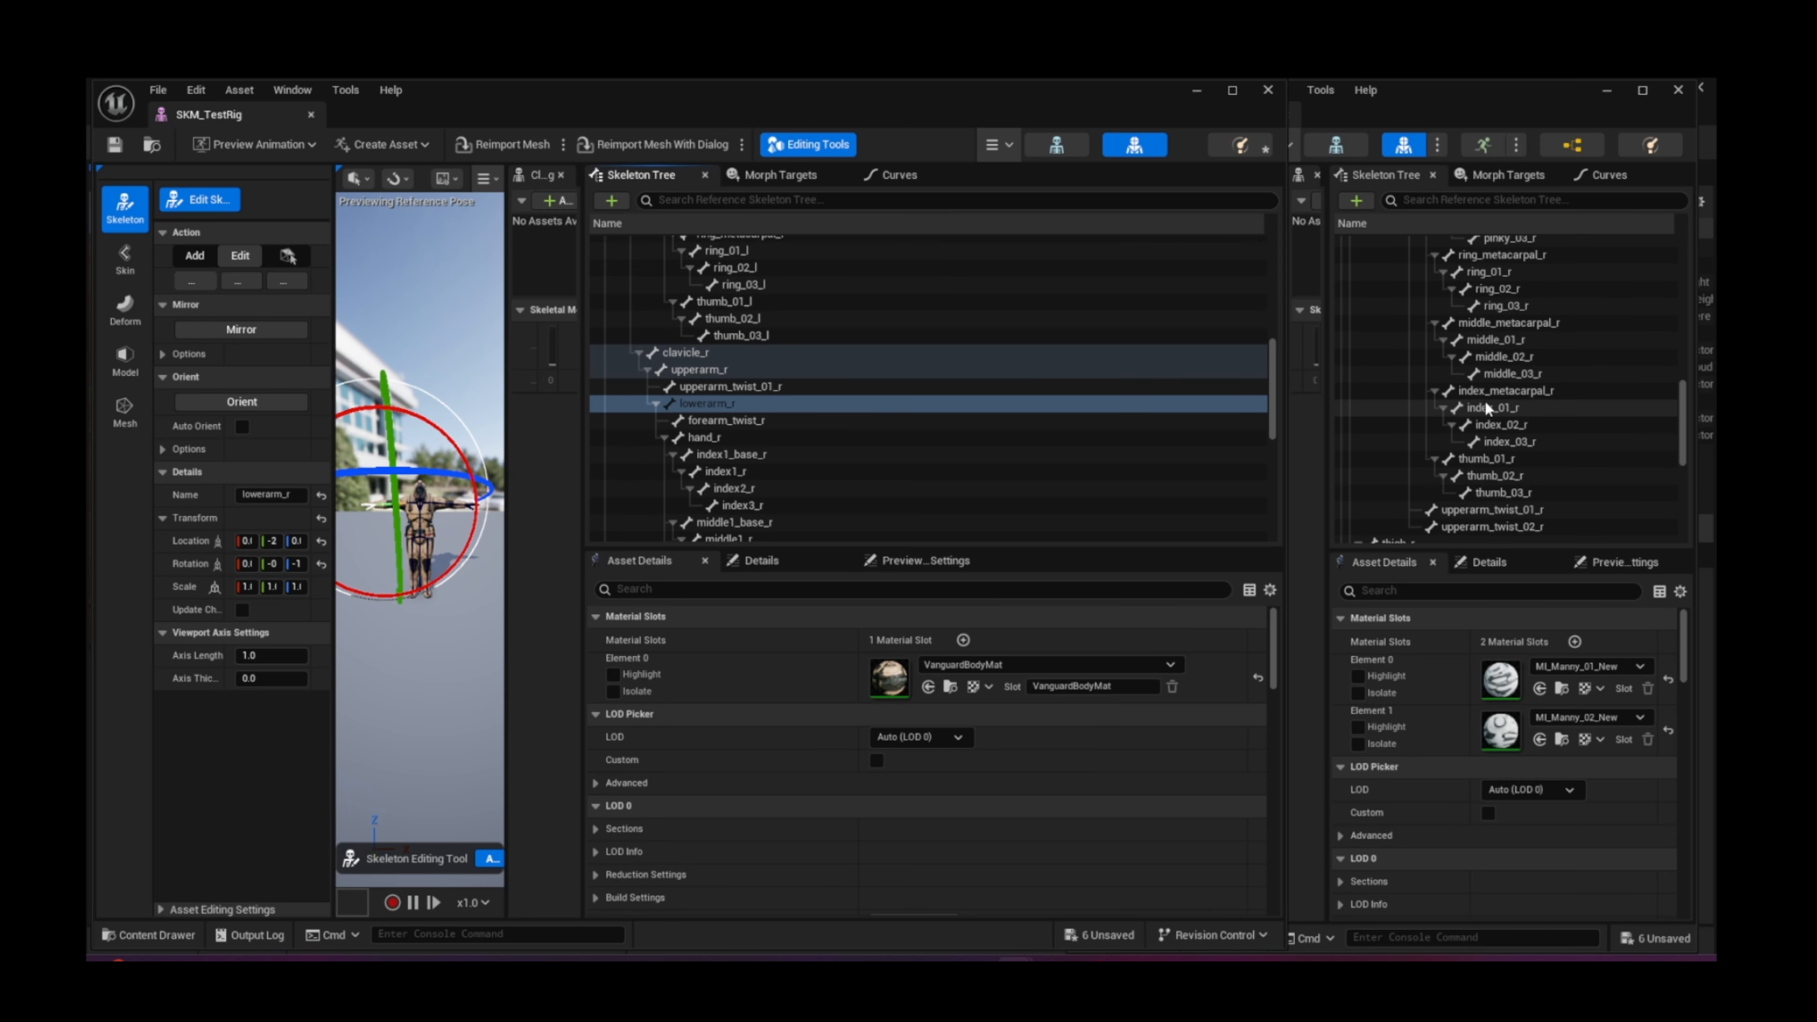
left_click(1504, 370)
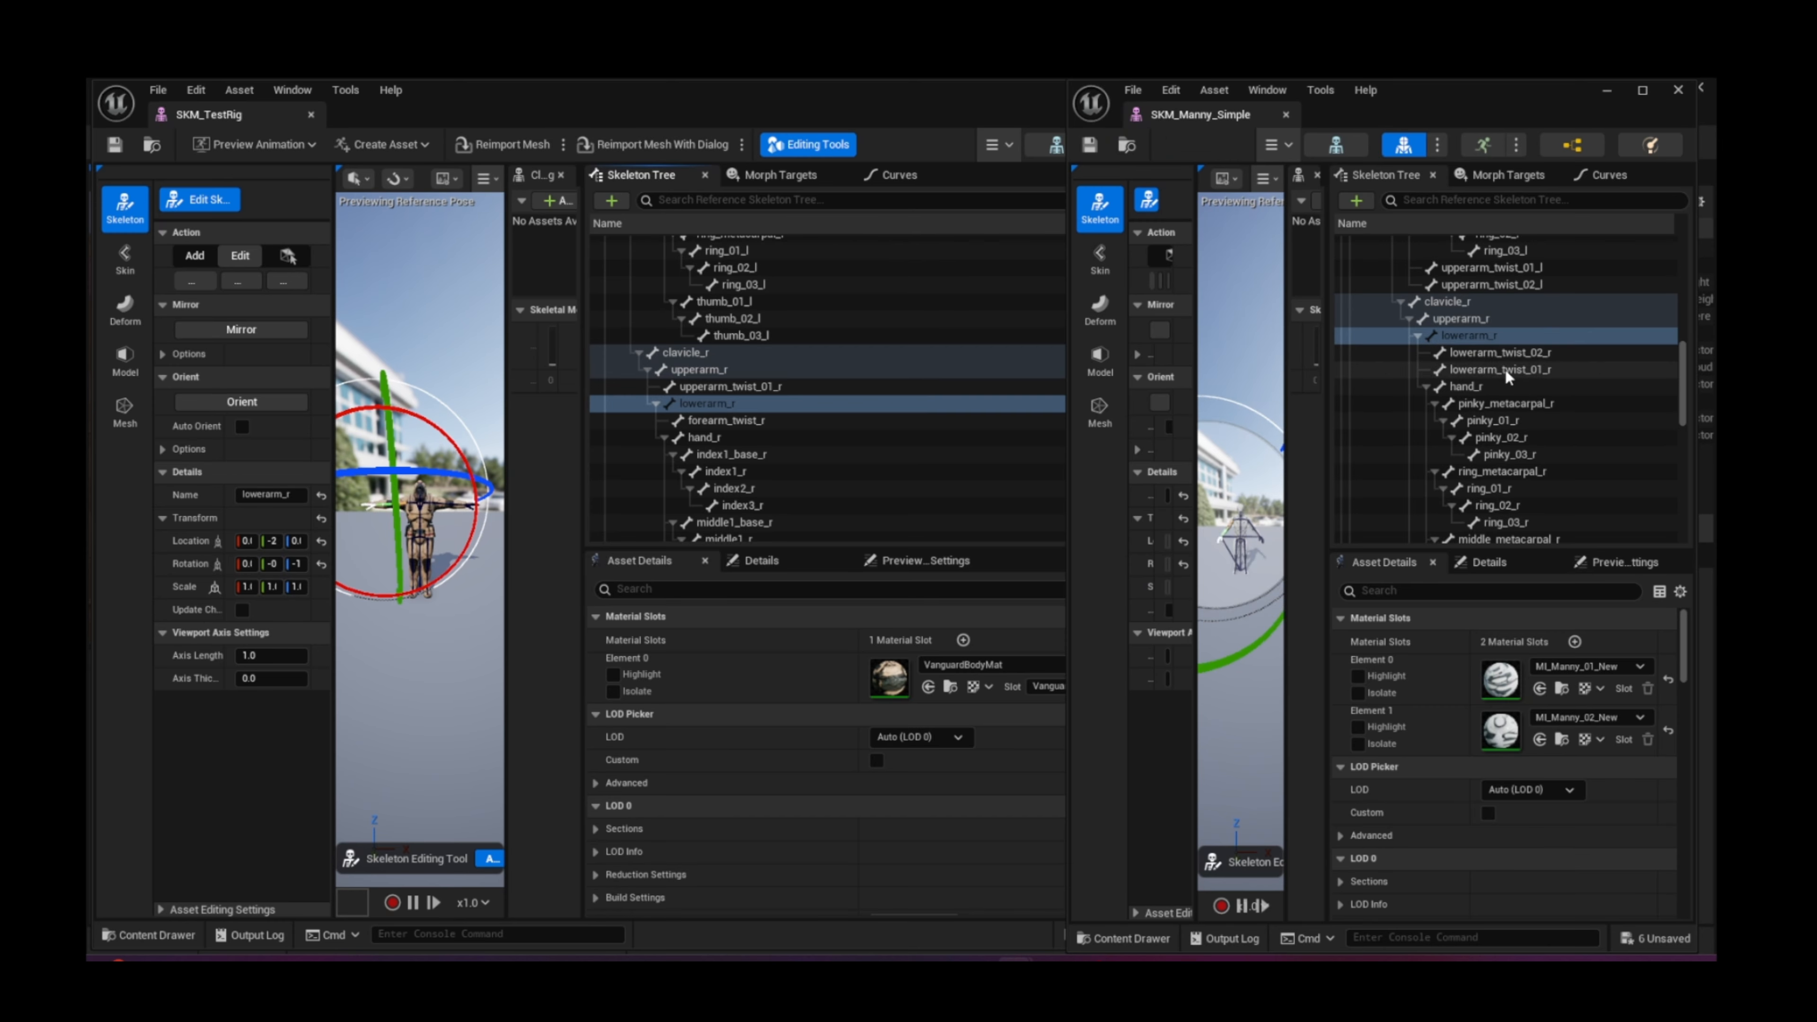
double_click(1505, 370)
key("ctrl+c")
double_click(741, 423)
key("ctrl+v")
key("Return")
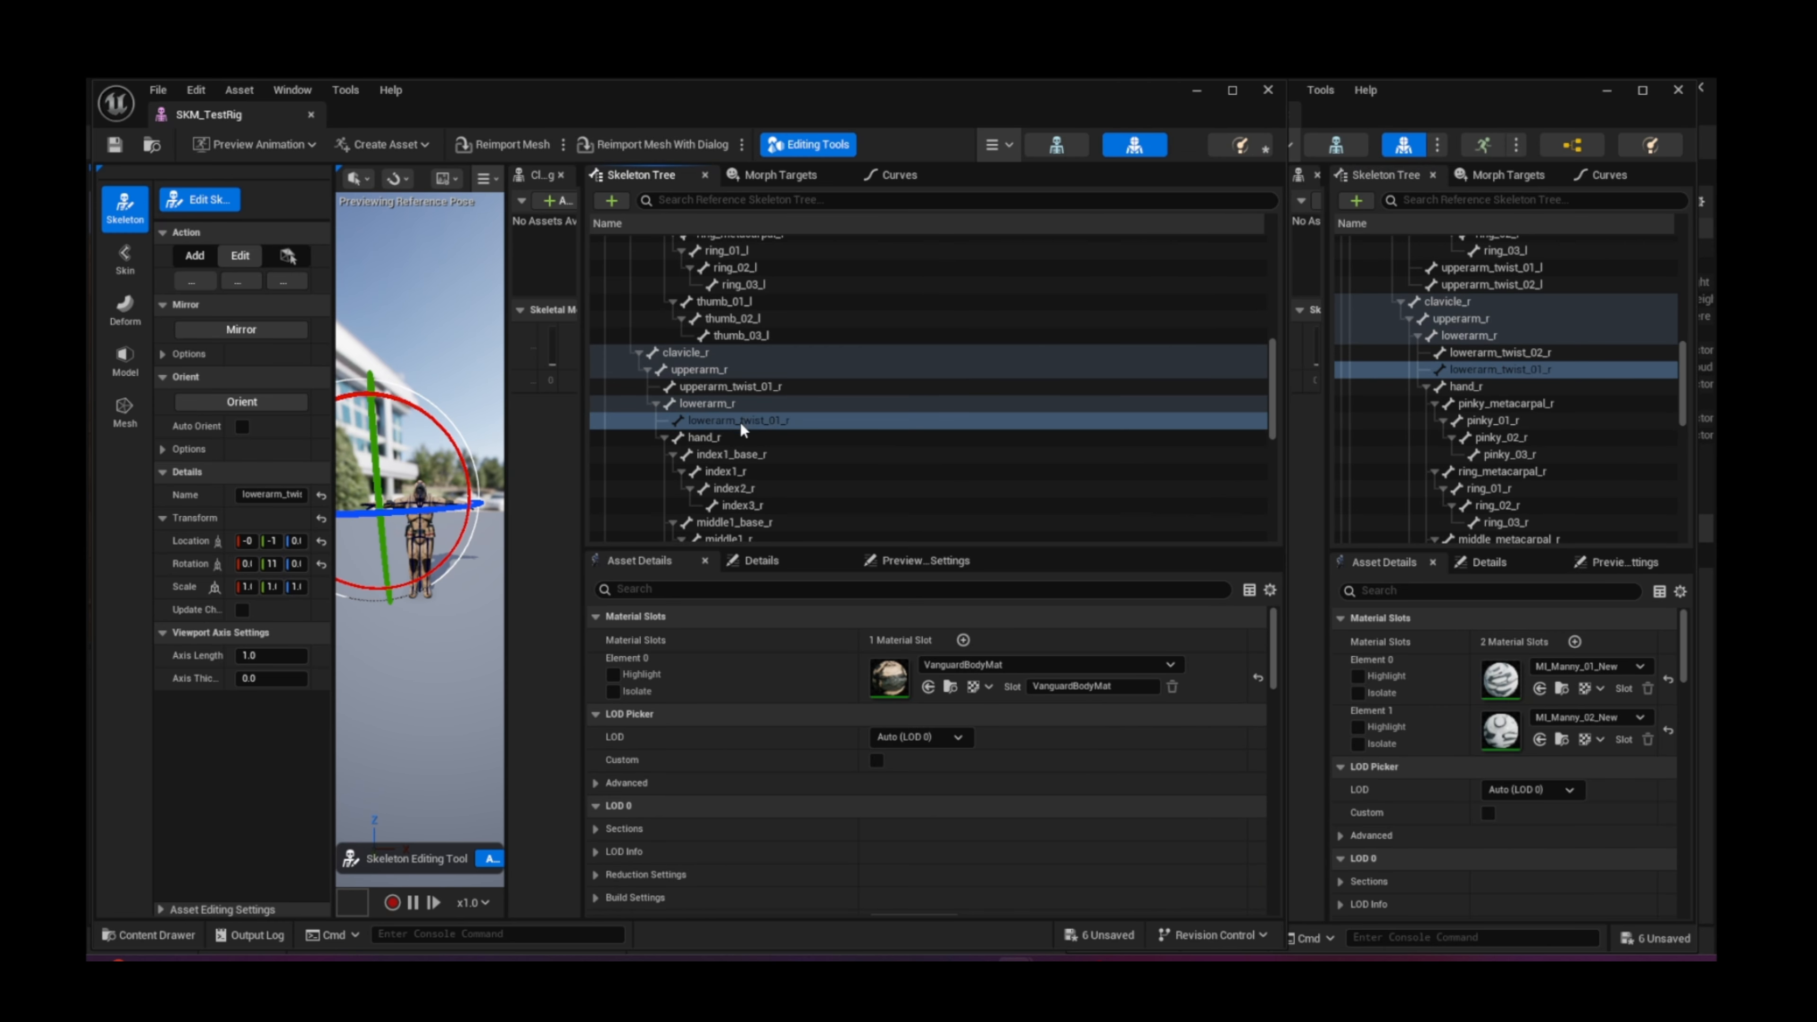
left_click(1508, 401)
double_click(1502, 402)
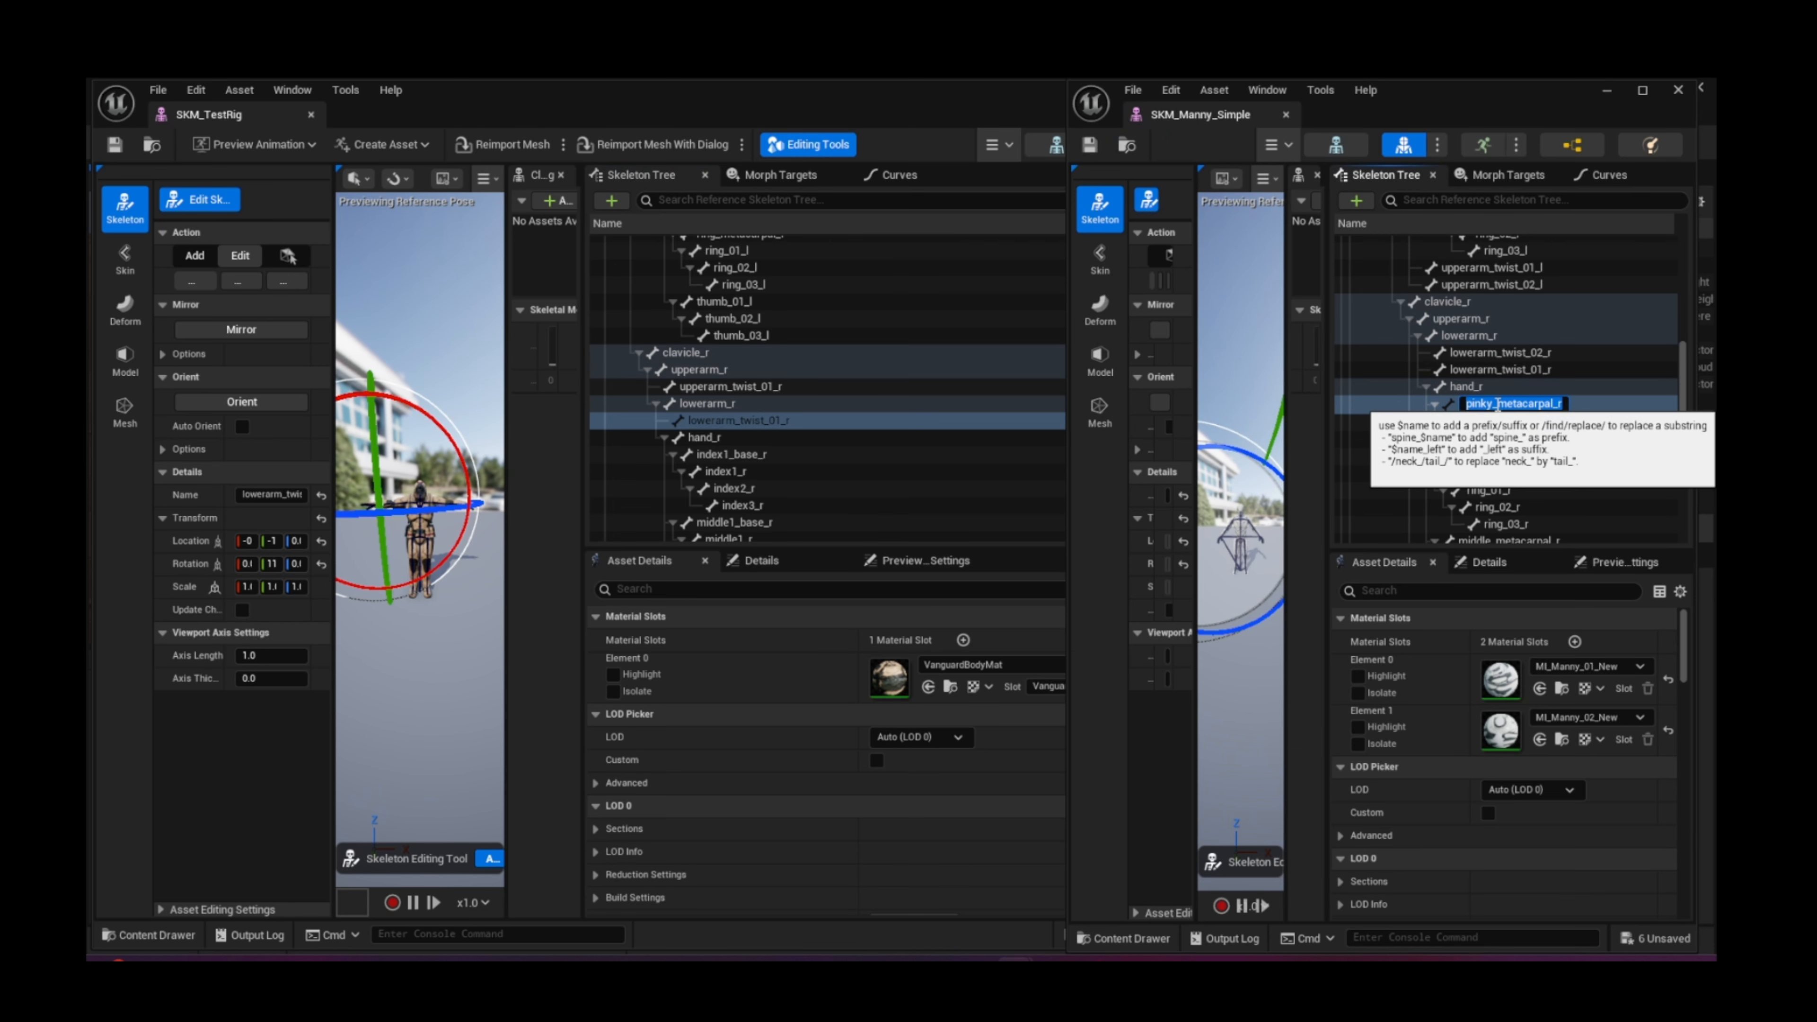
key("Escape")
key("Return")
Step: Rename SKM_TestRig's index1_base_r bone as index_metacarpal_r, using the bone name copied from SKM_Manny_Simple
scroll(1544, 416, "down", 5)
scroll(1530, 415, "down", 3)
double_click(1482, 417)
key("ctrl+c")
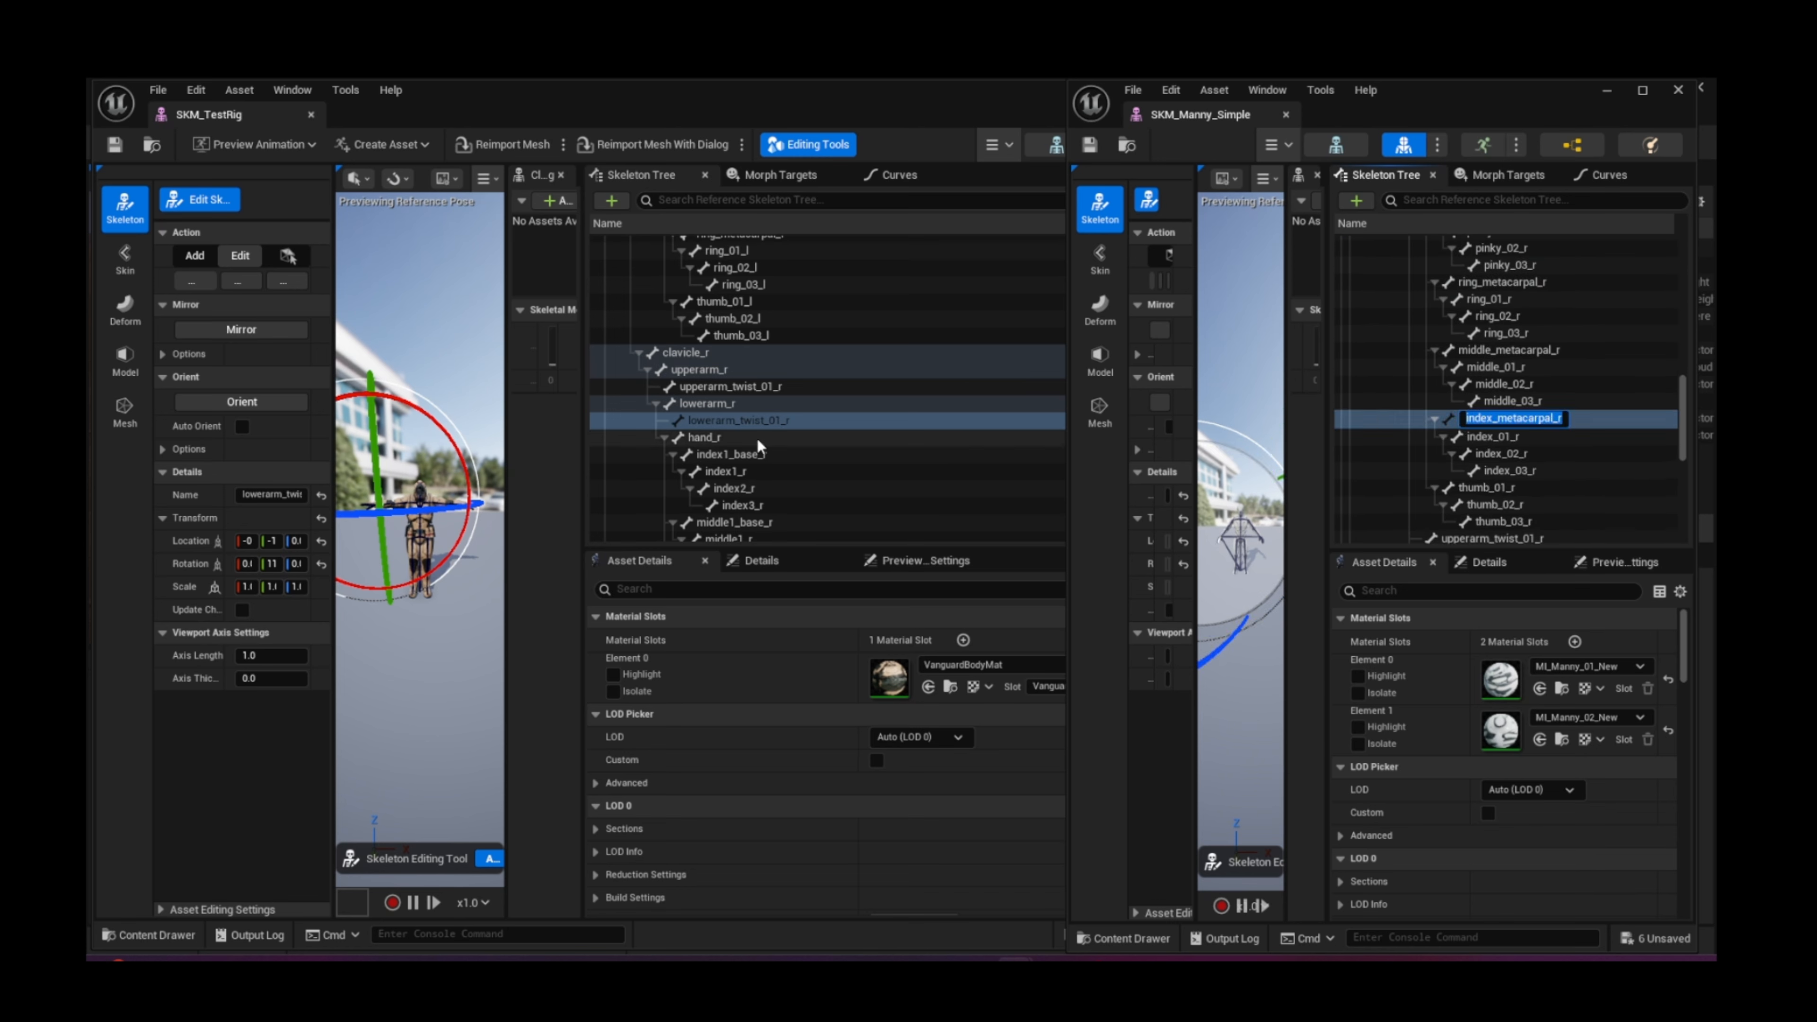
double_click(733, 454)
key("ctrl+v")
key("Return")
Step: Rename SKM_TestRig's index1_r bone as index_01_r, using the bone name copied from SKM_Manny_Simple
scroll(952, 414, "down", 2)
left_click(1496, 437)
double_click(1494, 434)
key("ctrl+c")
double_click(734, 418)
key("ctrl+v")
key("Return")
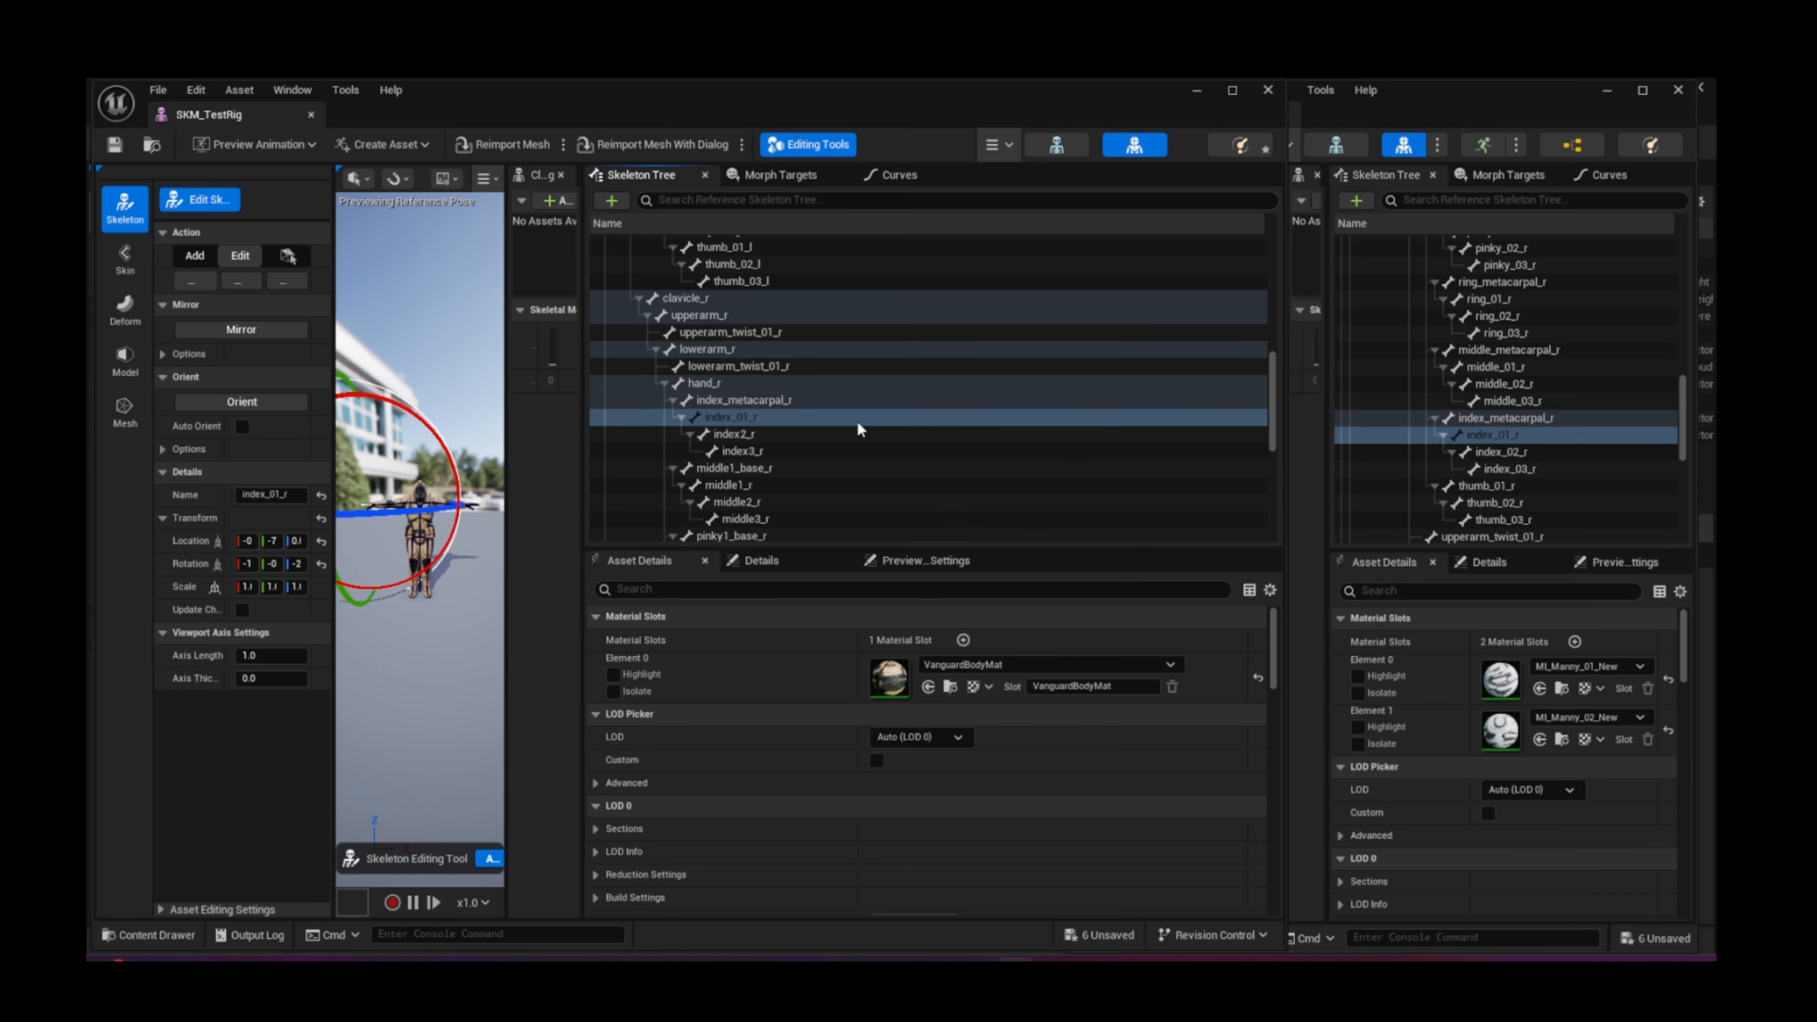
Step: Rename SKM_TestRig's index2_r bone as index_02_r to match the SKM_Manny_Simple skeleton
double_click(1495, 451)
key("ctrl+c")
double_click(734, 434)
key("ctrl+v")
key("Return")
Step: Rename SKM_TestRig's index3_r bone as index_03_r, using the bone name copied from SKM_Manny_Simple
left_click(1509, 469)
key("ctrl+c")
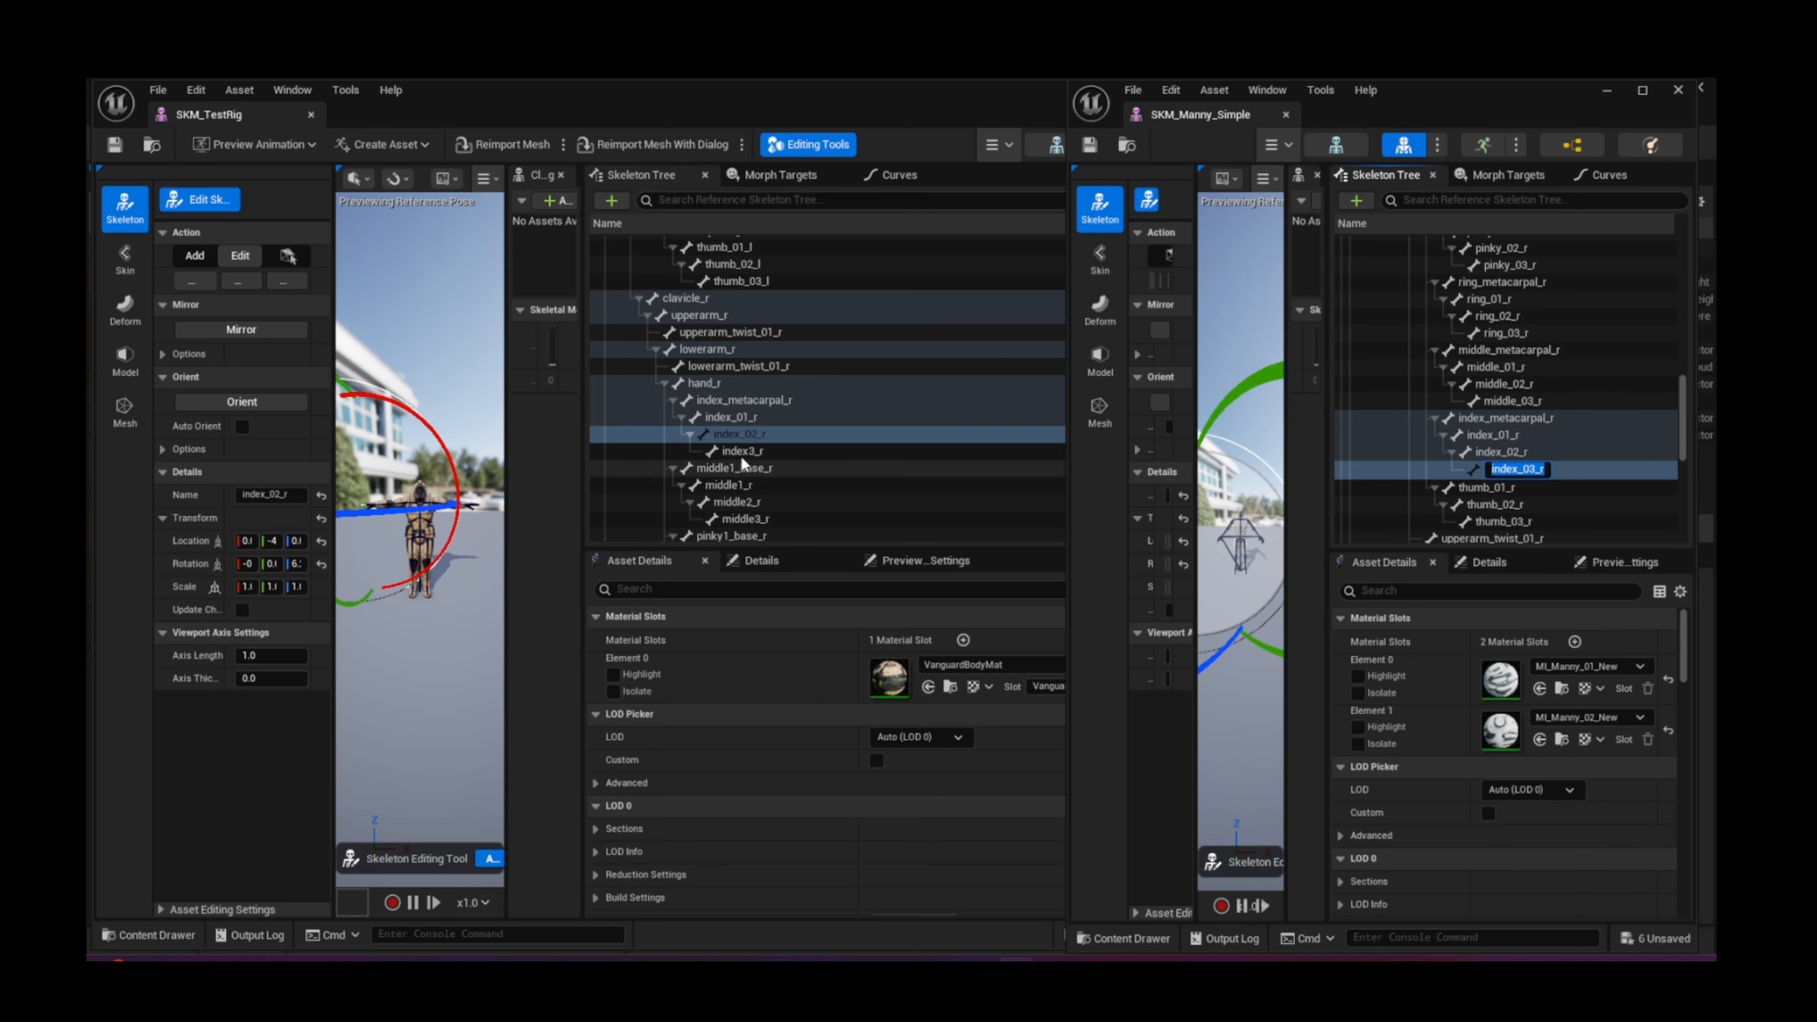
double_click(736, 451)
key("ctrl+v")
key("Return")
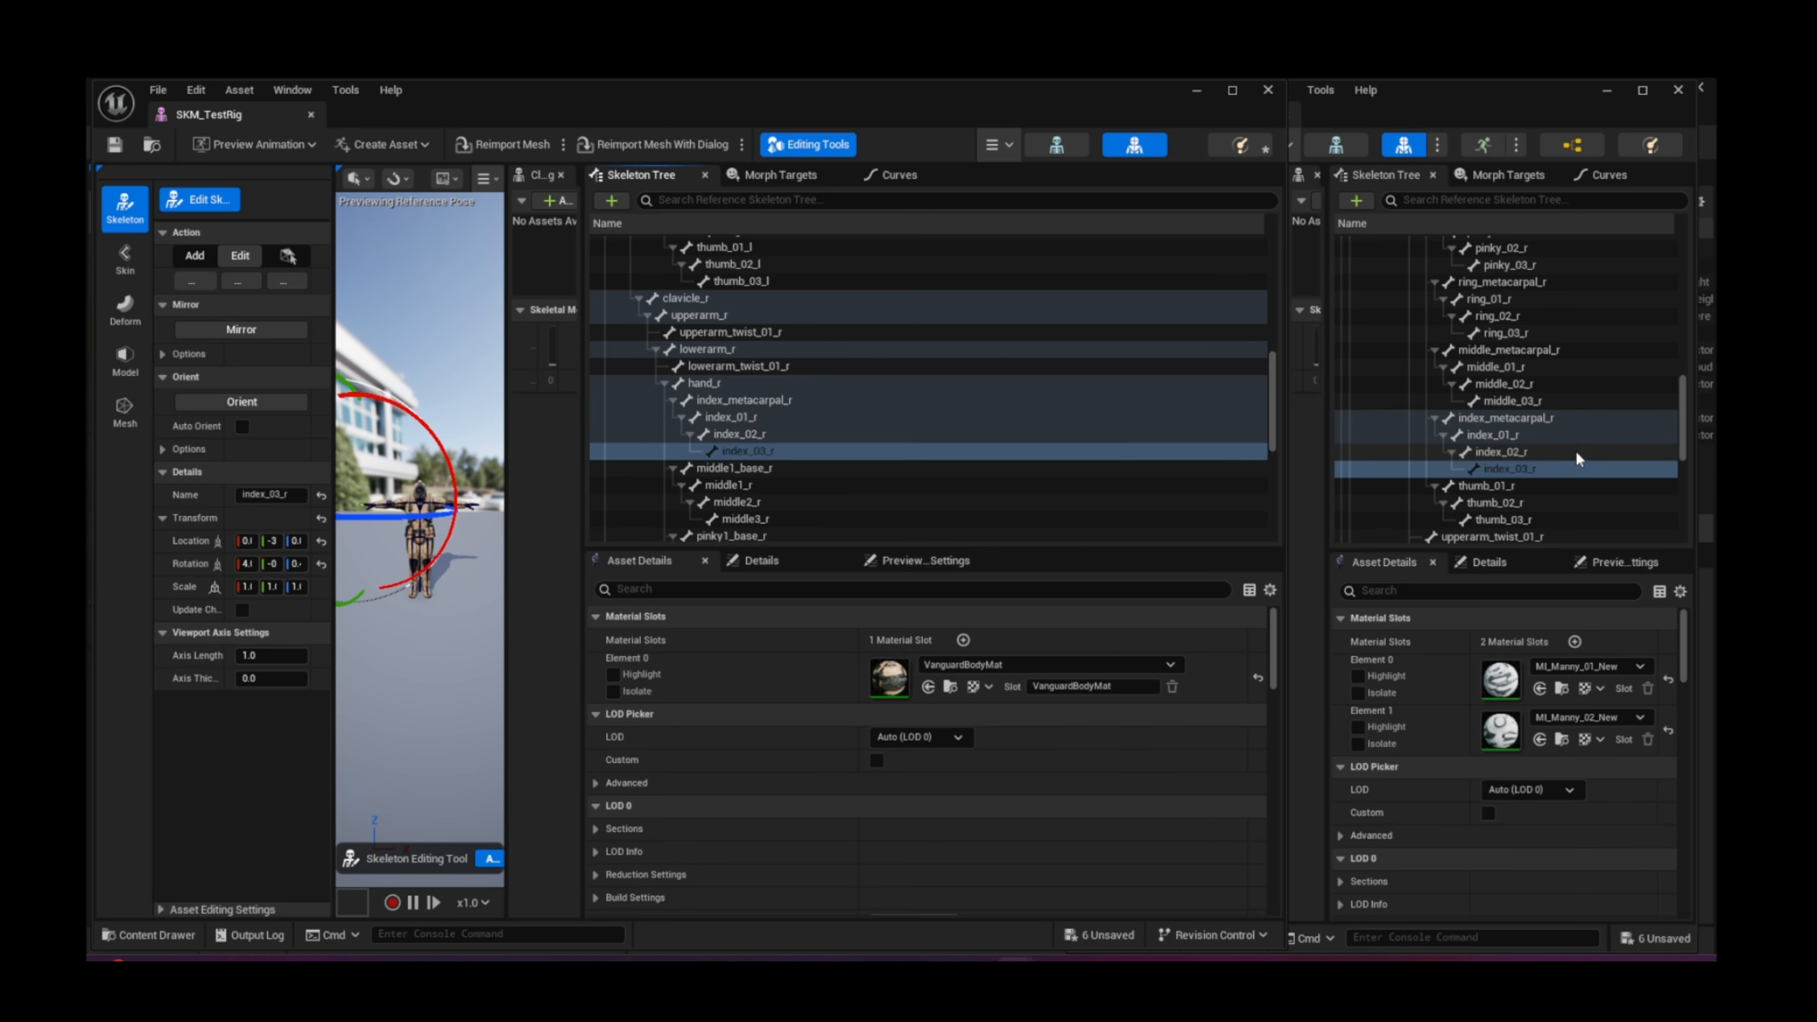
Step: Rename SKM_TestRig's middle1_base_r bone as middle_metacarpal_r, using the bone name copied from SKM_Manny_Simple
scroll(1577, 451, "down", 3)
scroll(1131, 453, "down", 3)
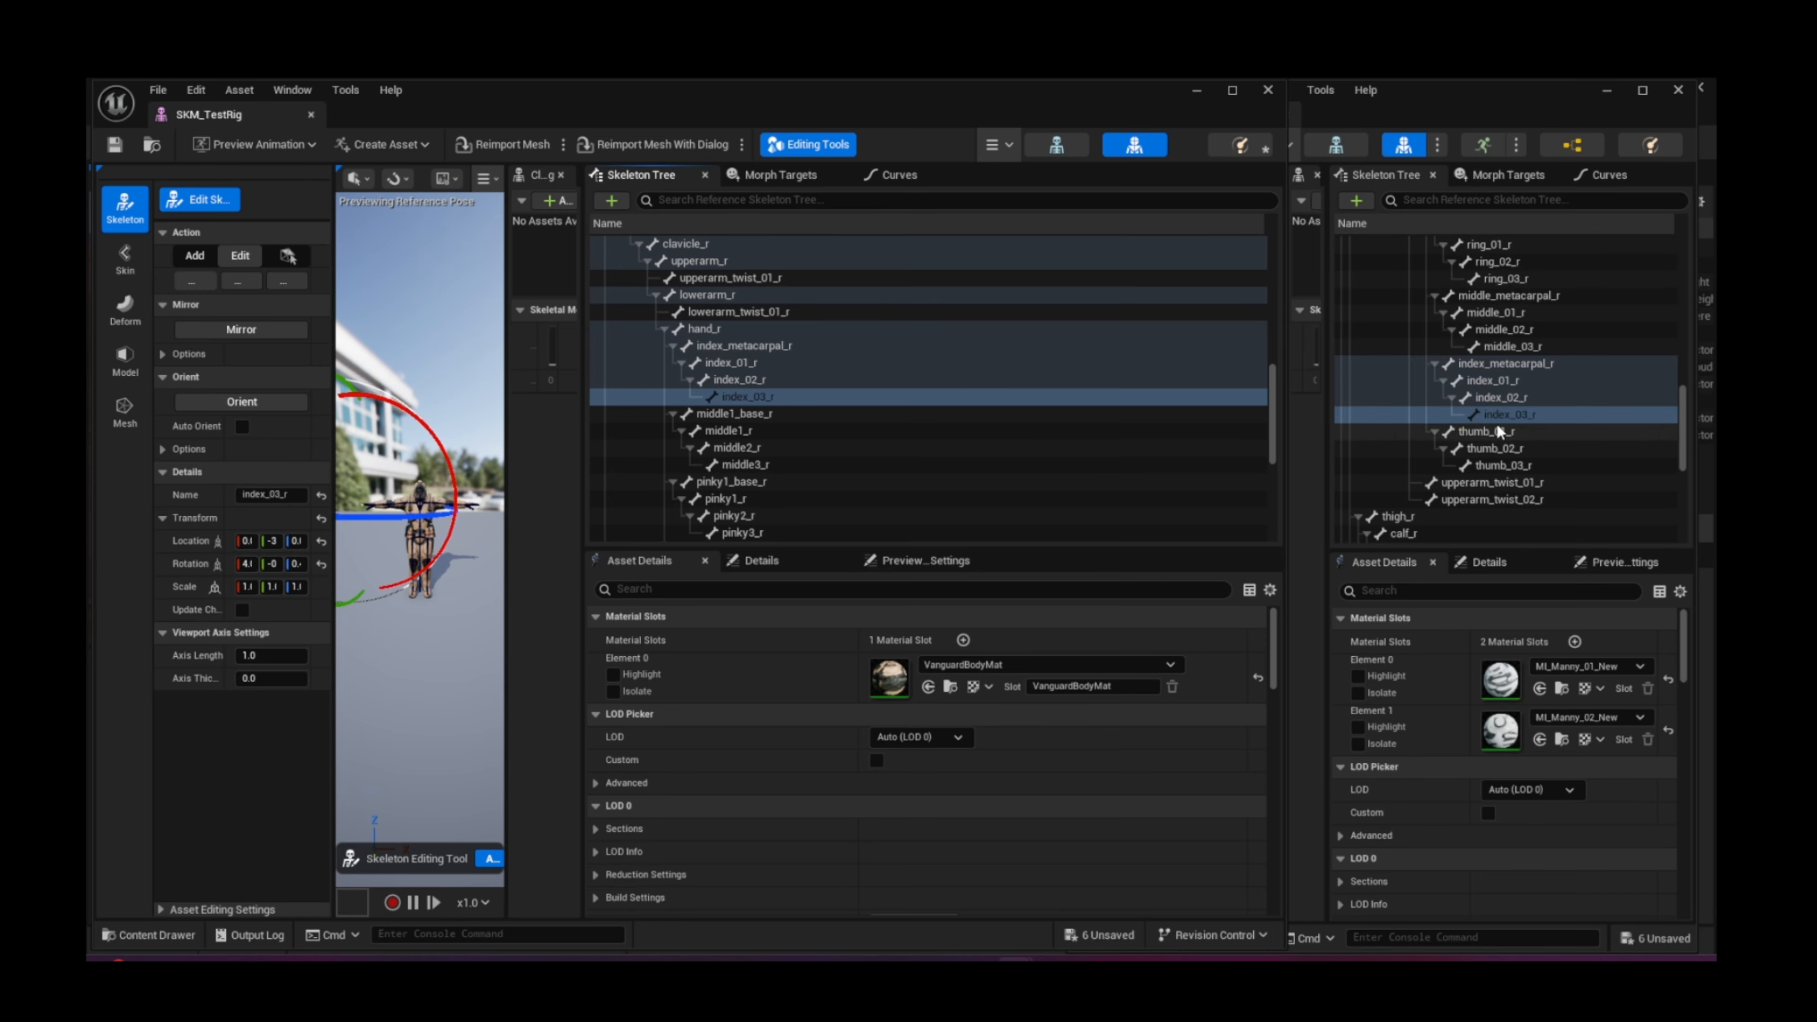
scroll(1497, 423, "up", 5)
double_click(1508, 376)
key("ctrl+c")
left_click(939, 417)
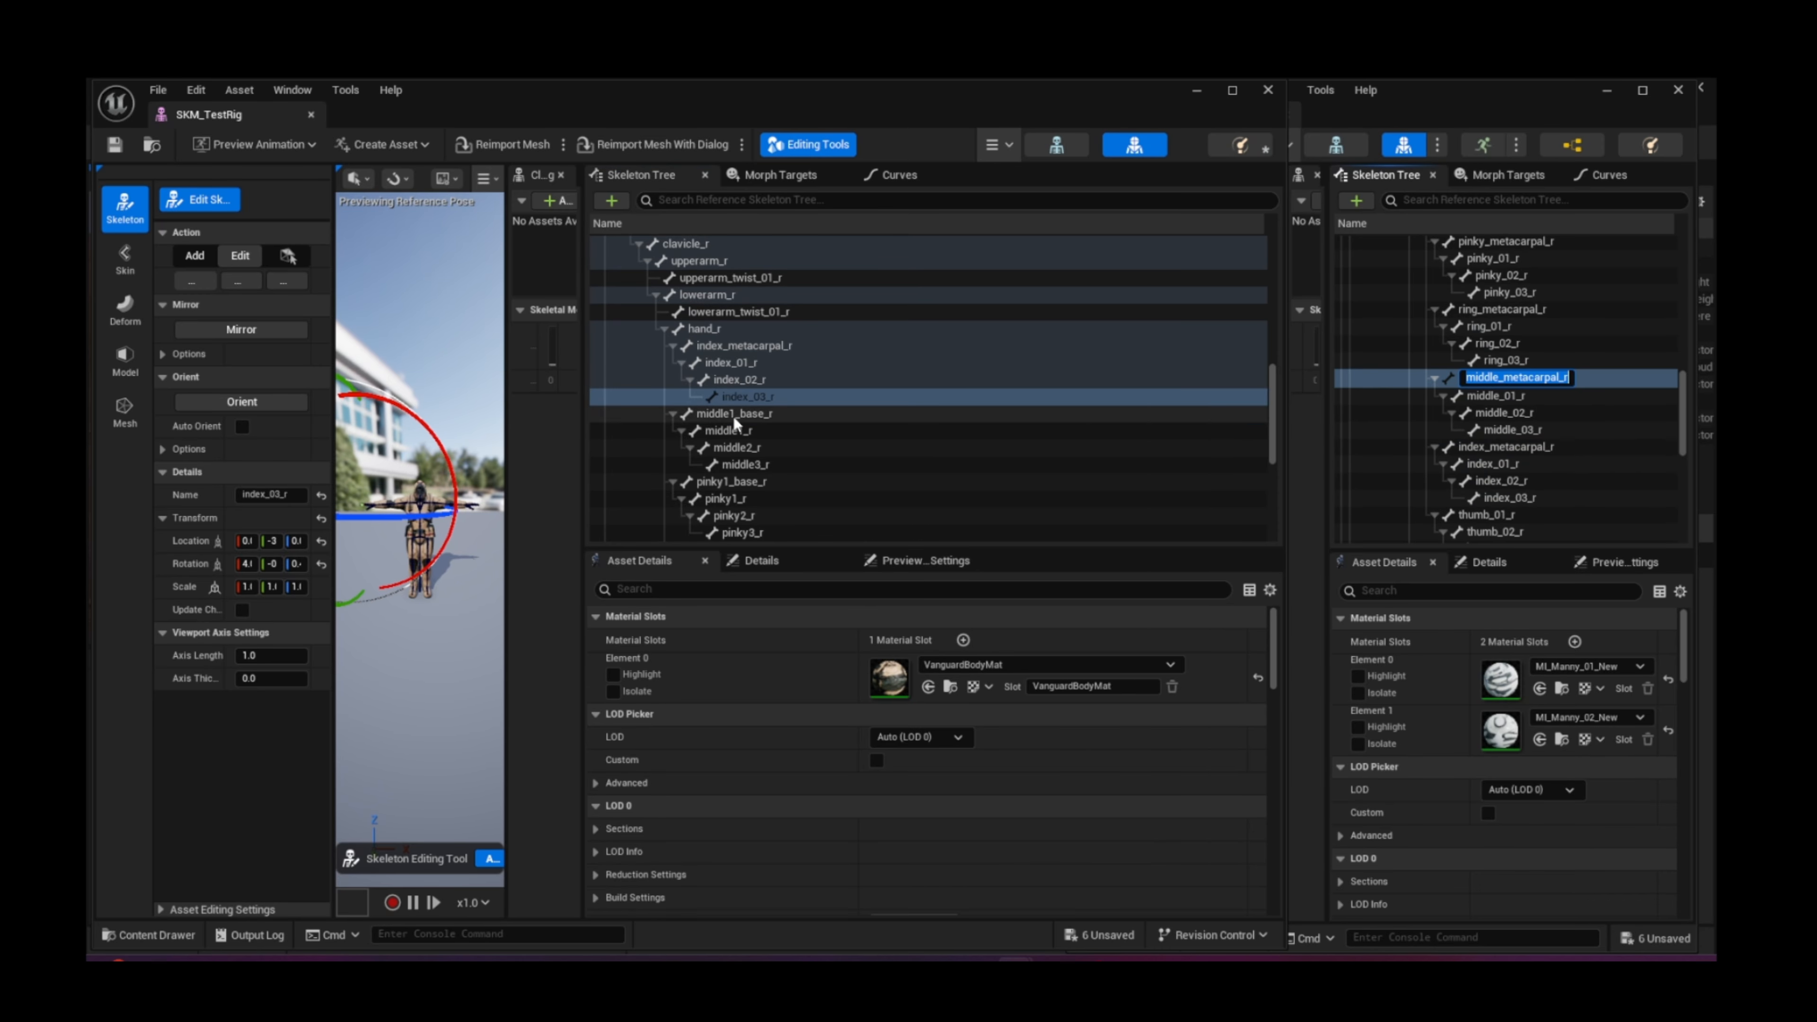
double_click(737, 414)
key("ctrl+v")
key("Return")
Step: Rename SKM_TestRig's middle1_r bone as middle_01_r to match the SKM_Manny_Simple skeleton
double_click(1472, 394)
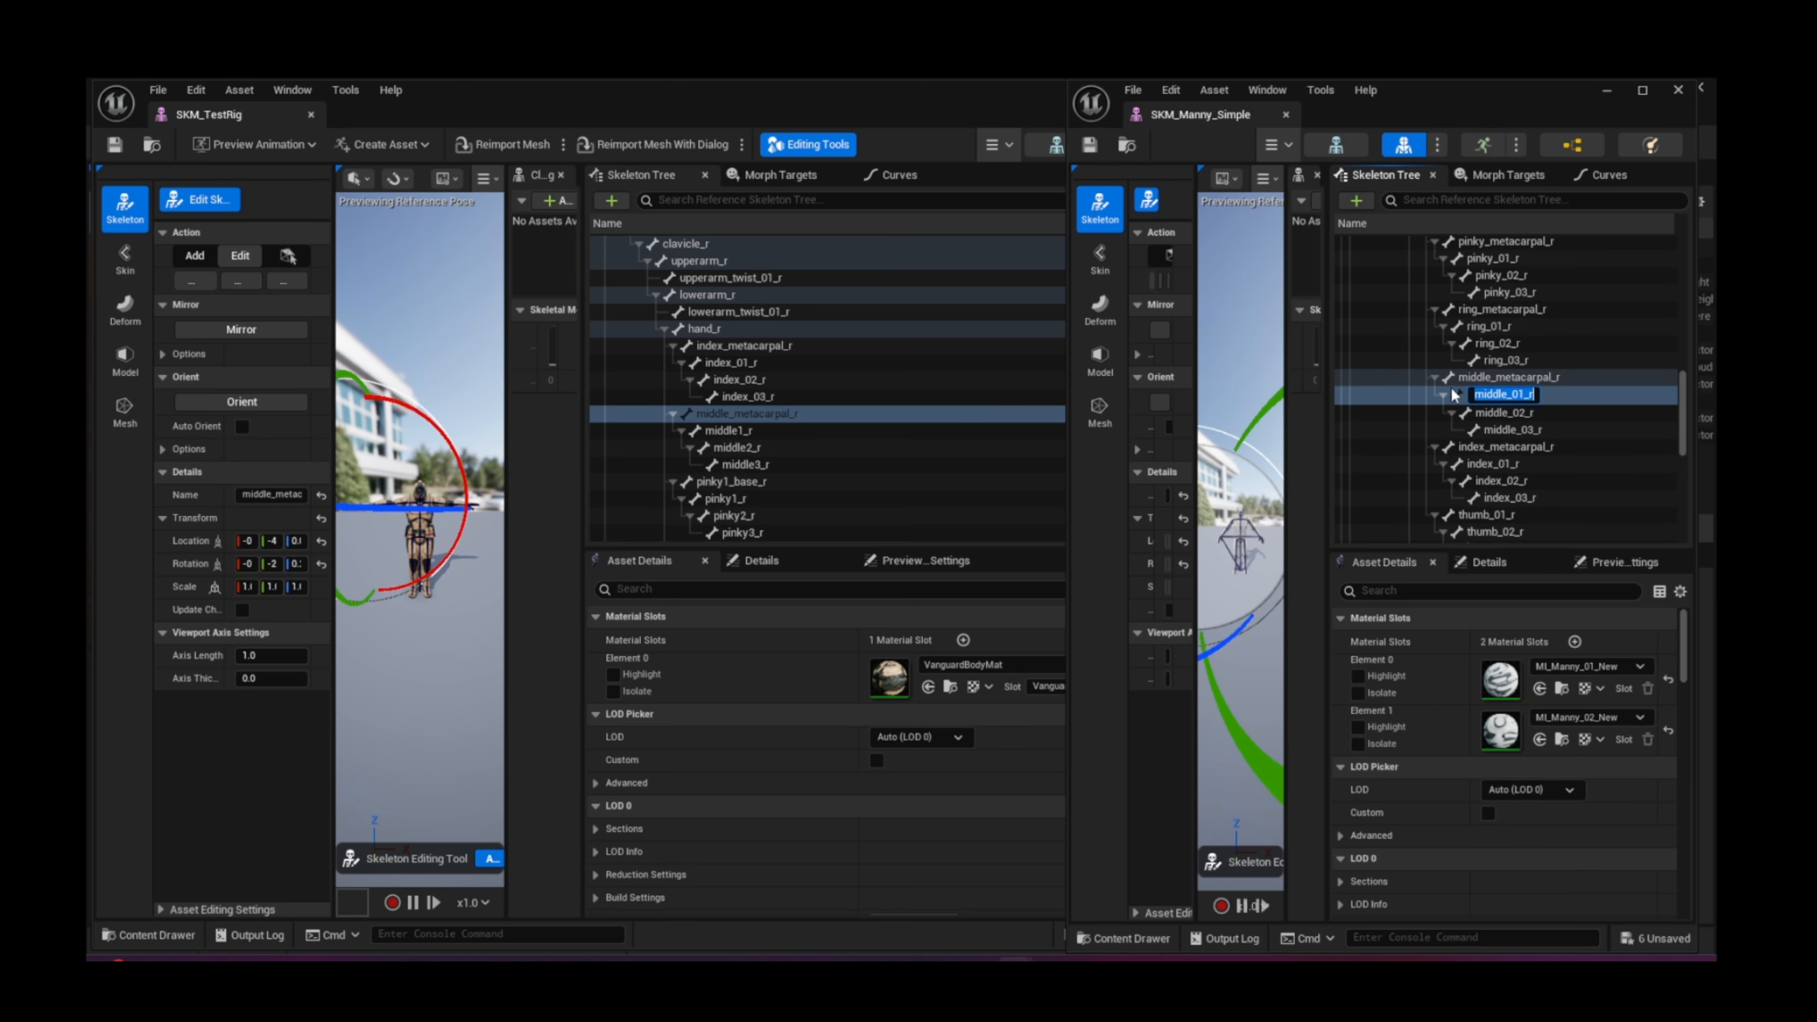
double_click(730, 429)
key("ctrl+v")
key("Return")
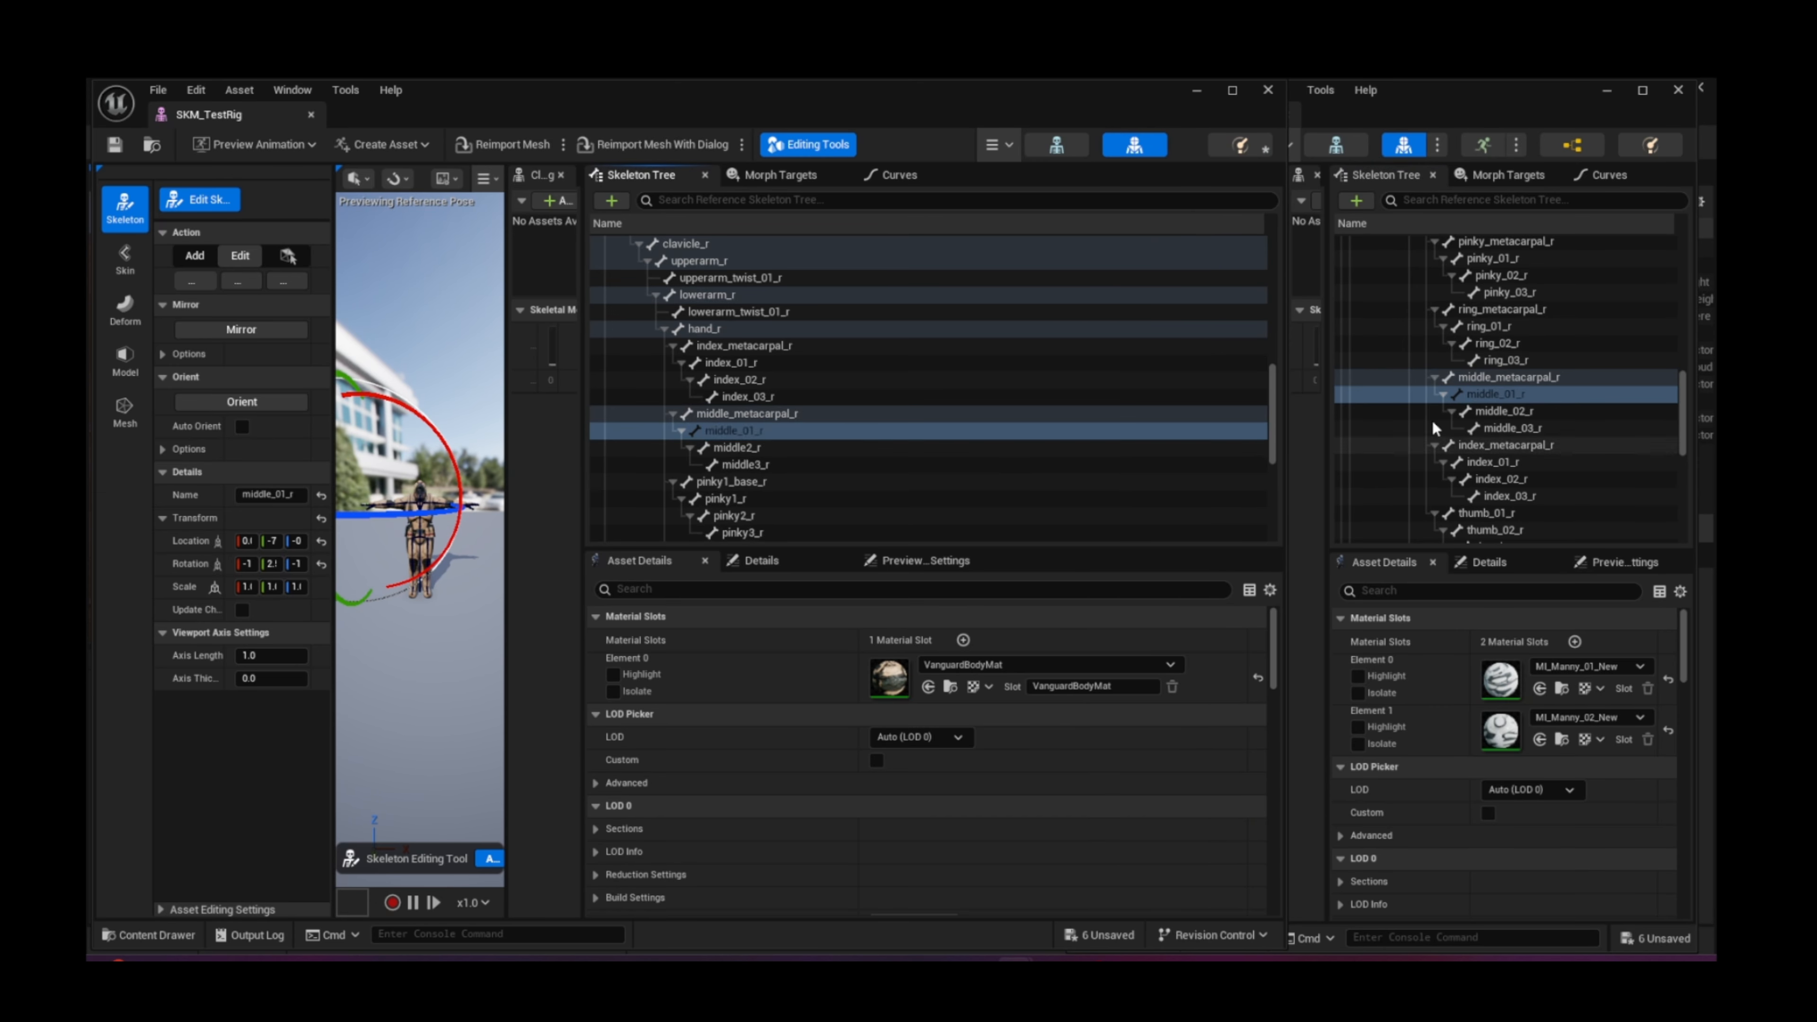
Step: Rename SKM_TestRig's middle2_r bone as middle_02_r, using the bone name copied from SKM_Manny_Simple
left_click(1498, 410)
double_click(1498, 410)
key("ctrl+c")
double_click(737, 448)
key("ctrl+v")
key("Return")
Step: Rename SKM_TestRig's middle3_r bone as middle_03_r, using the bone name copied from SKM_Manny_Simple
double_click(1506, 427)
key("ctrl+c")
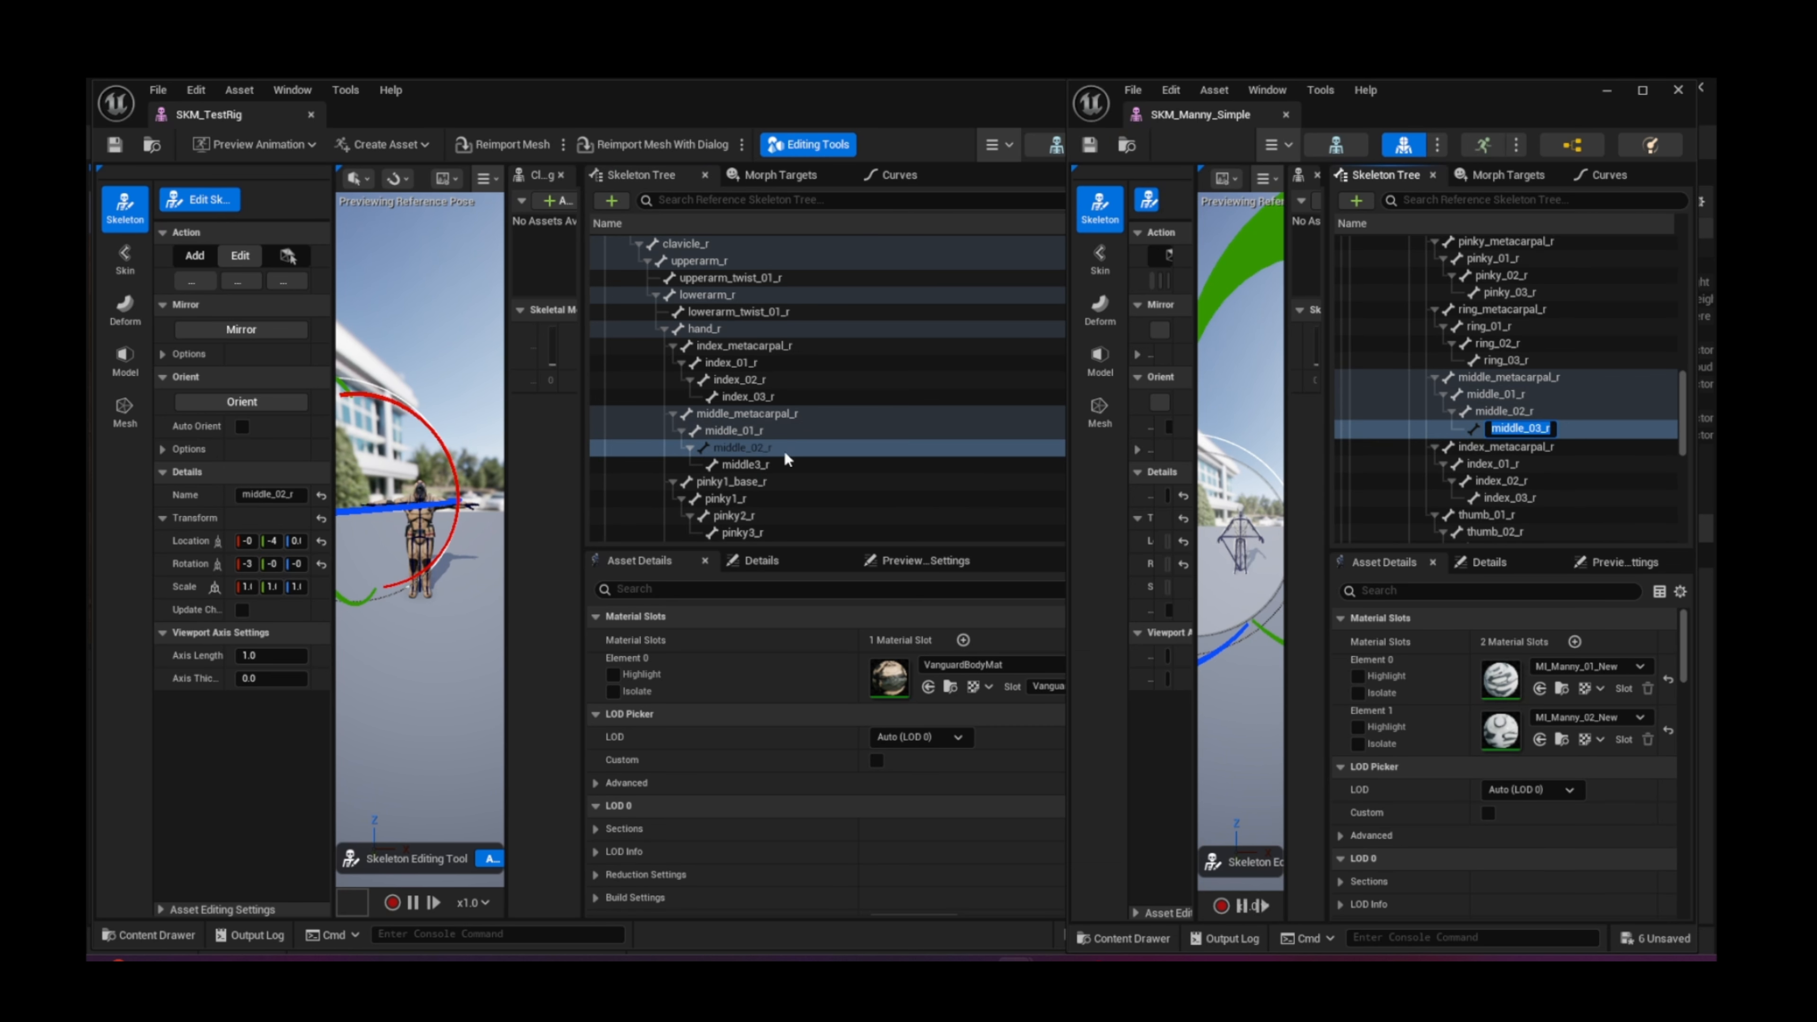
left_click(744, 466)
double_click(744, 465)
key("ctrl+v")
key("Return")
Step: Rename SKM_TestRig's pinky1_base_r bone as pinky_metacarpal_r, using the bone name copied from SKM_Manny_Simple
scroll(852, 409, "down", 2)
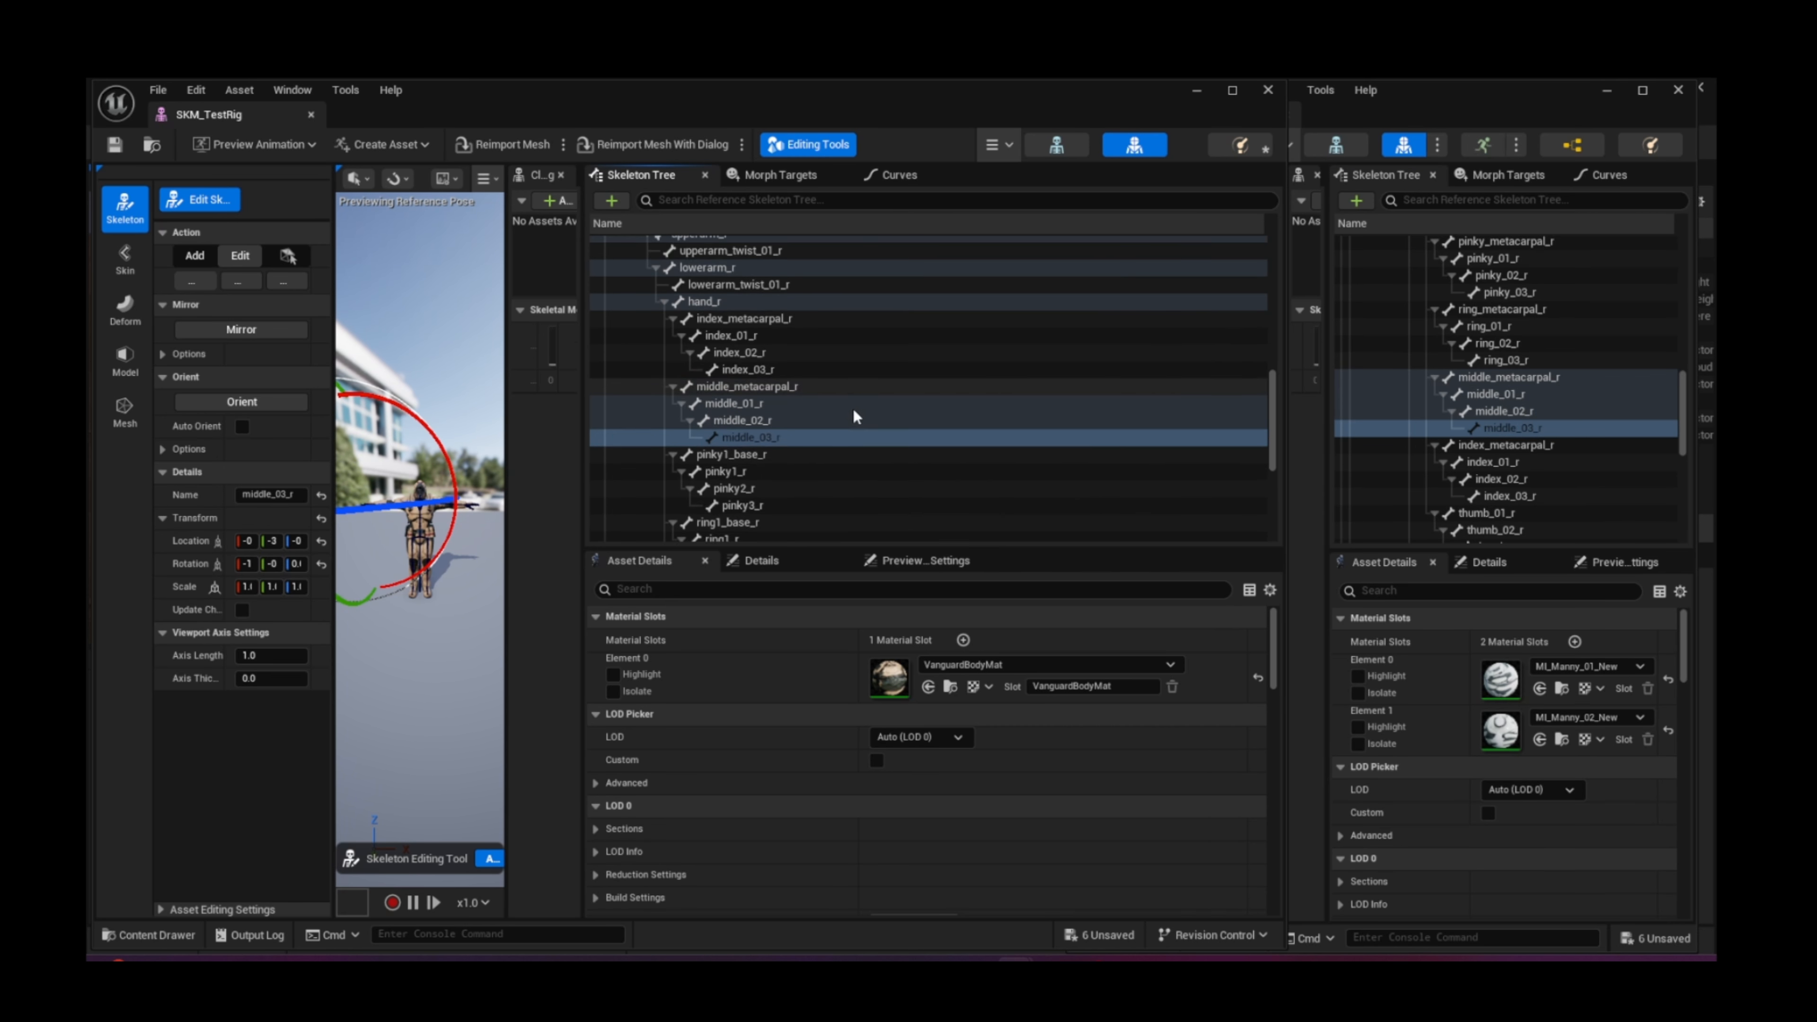
scroll(1531, 397, "up", 1)
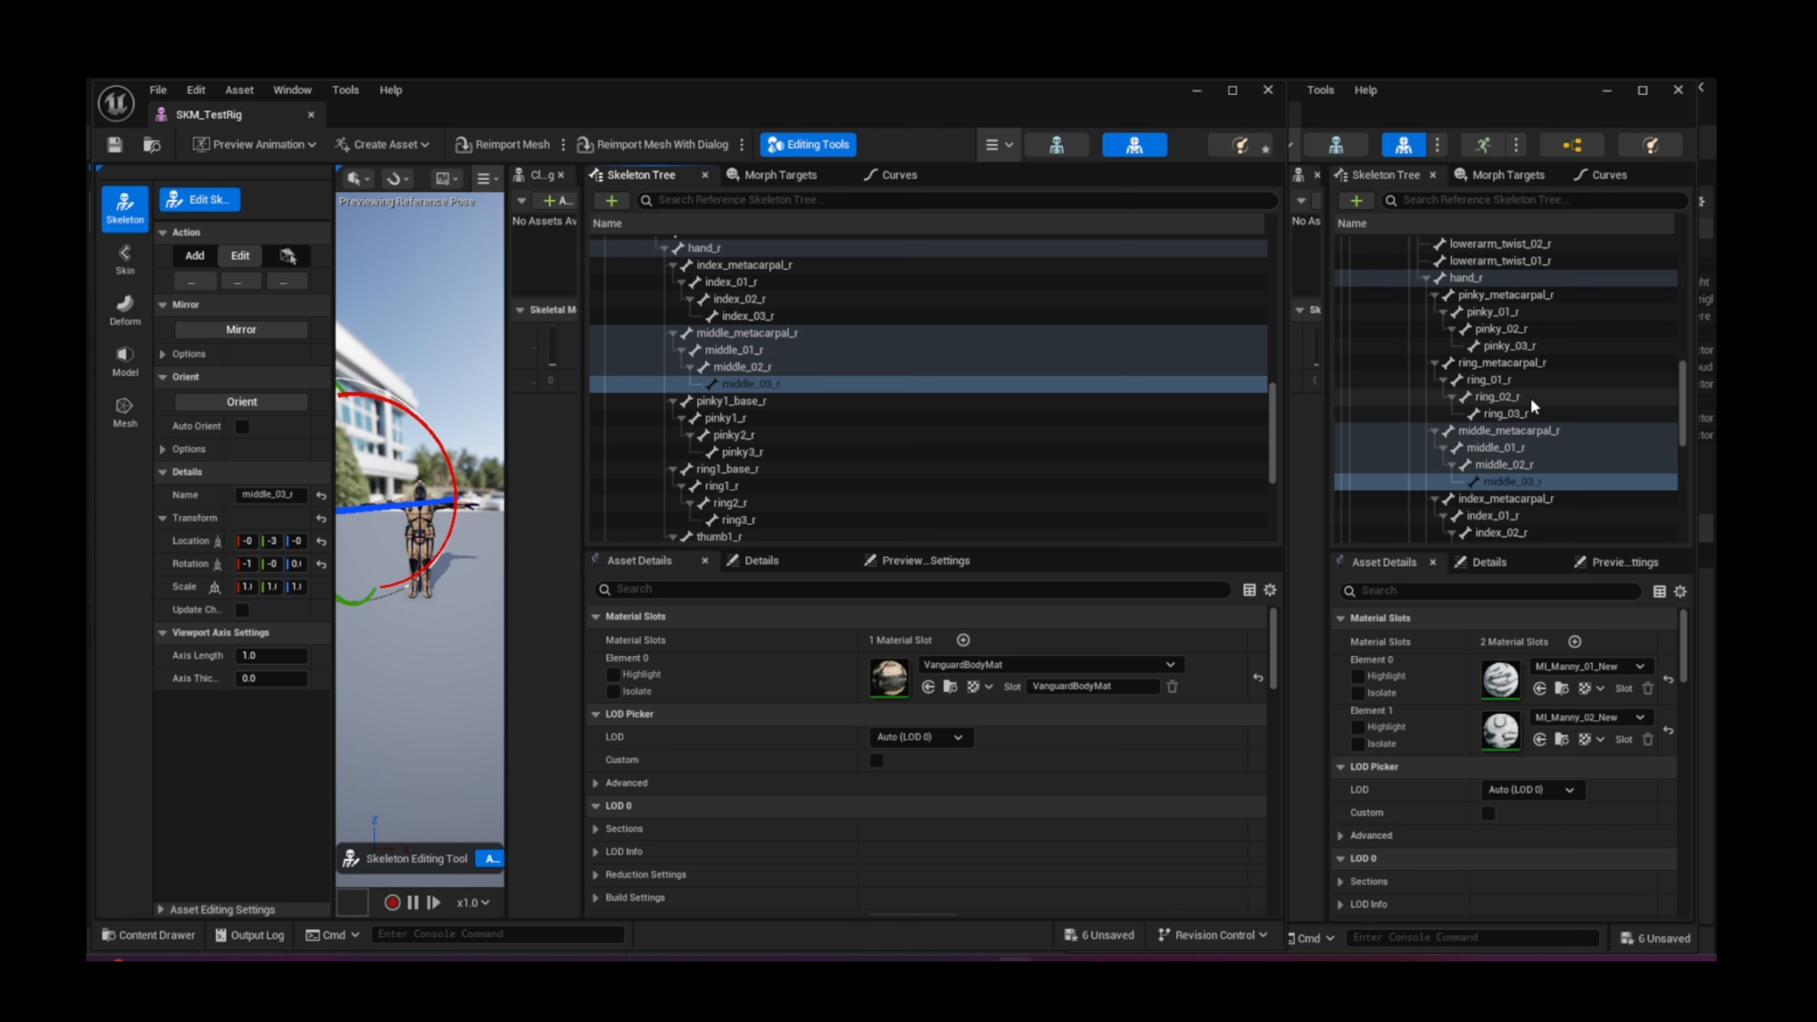
double_click(1510, 300)
key("ctrl+c")
double_click(802, 402)
key("ctrl+v")
key("Return")
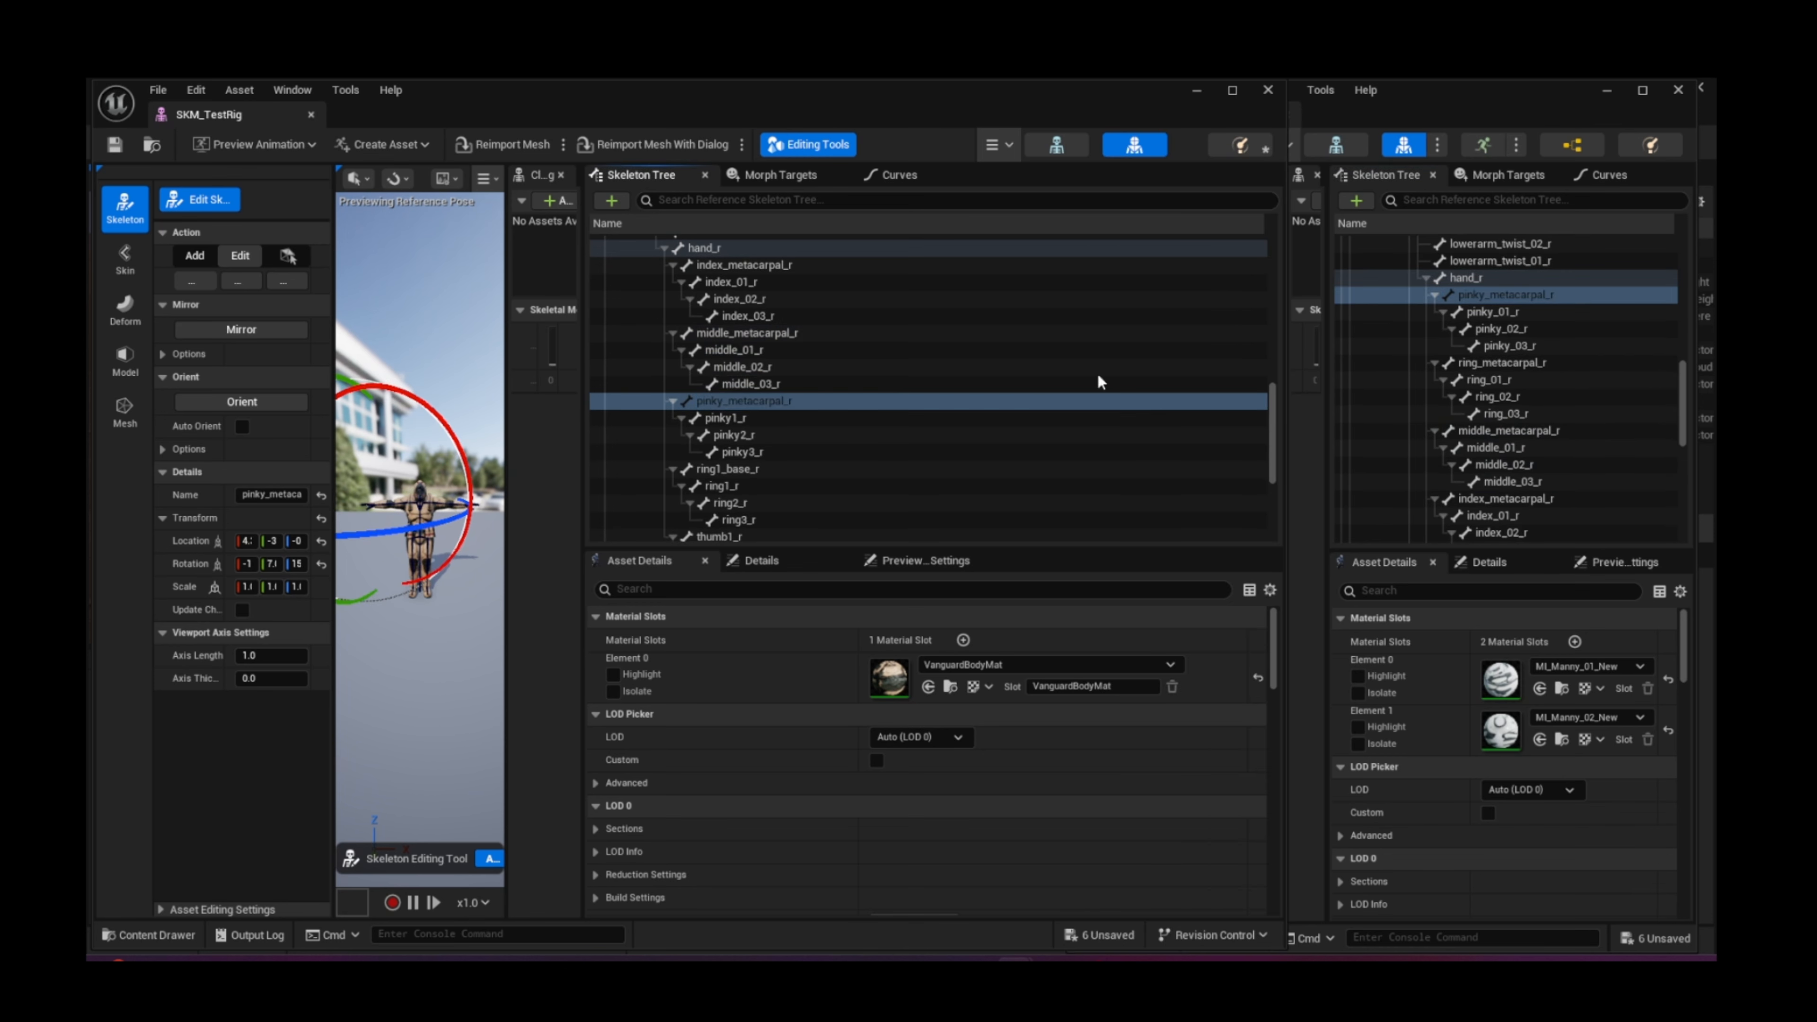
Step: Rename SKM_TestRig's pinky1_r bone as pinky_01_r to match the SKM_Manny_Simple skeleton
double_click(1479, 314)
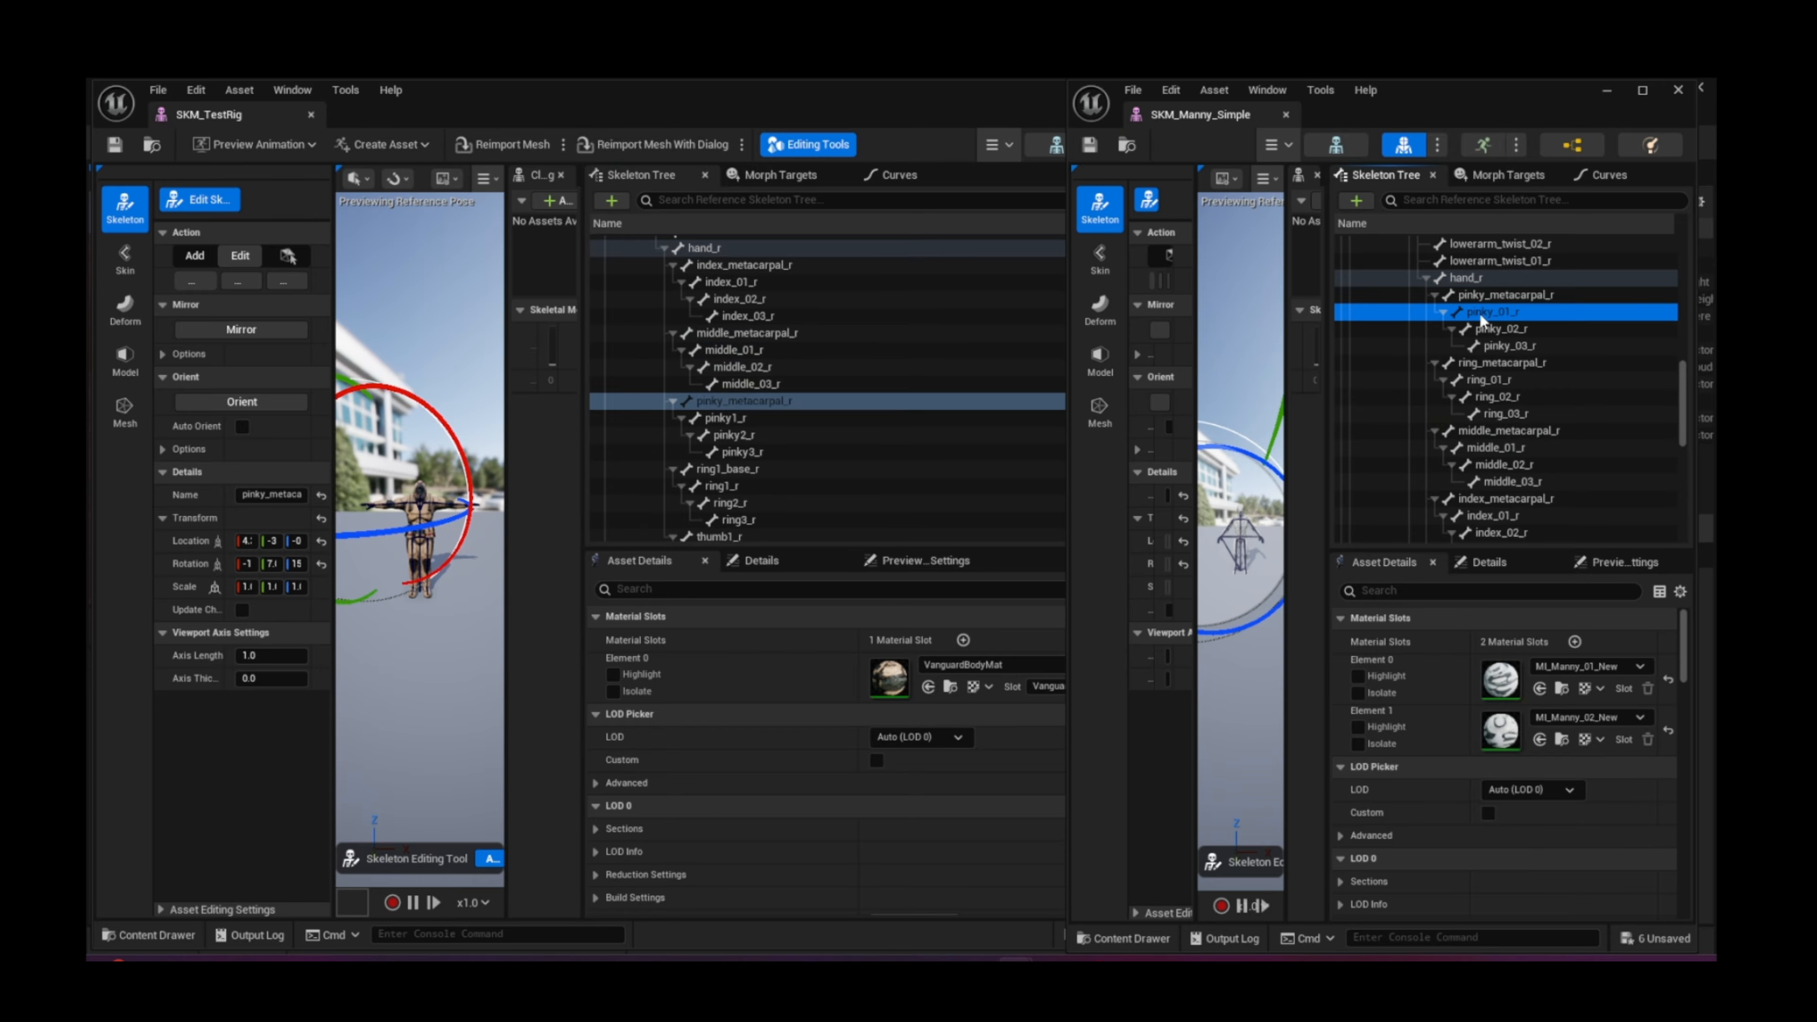
double_click(741, 419)
key("ctrl+v")
key("Return")
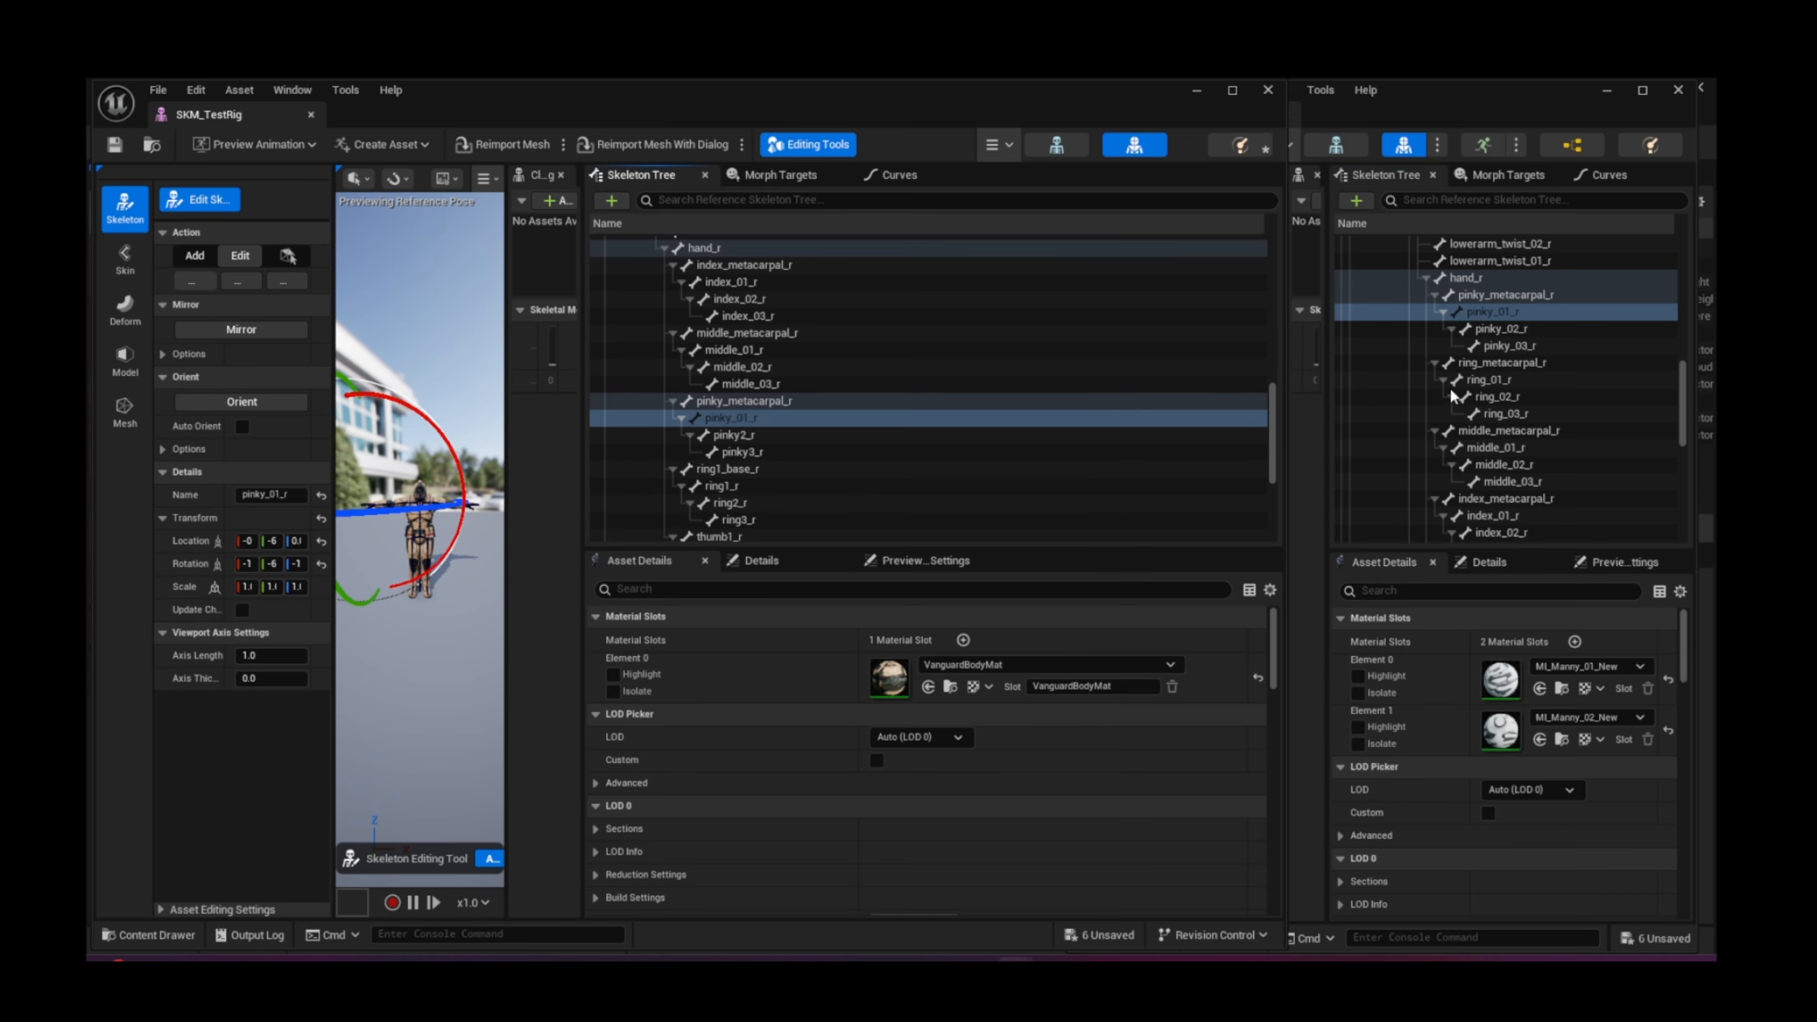
Step: Rename SKM_TestRig's pinky2_r bone as pinky_02_r, using the bone name copied from SKM_Manny_Simple
left_click(1501, 332)
double_click(1500, 331)
key("ctrl+c")
double_click(723, 434)
key("ctrl+v")
key("Return")
Step: Rename SKM_TestRig's pinky3_r bone as pinky_03_r to match the SKM_Manny_Simple skeleton
left_click(1519, 341)
double_click(1519, 342)
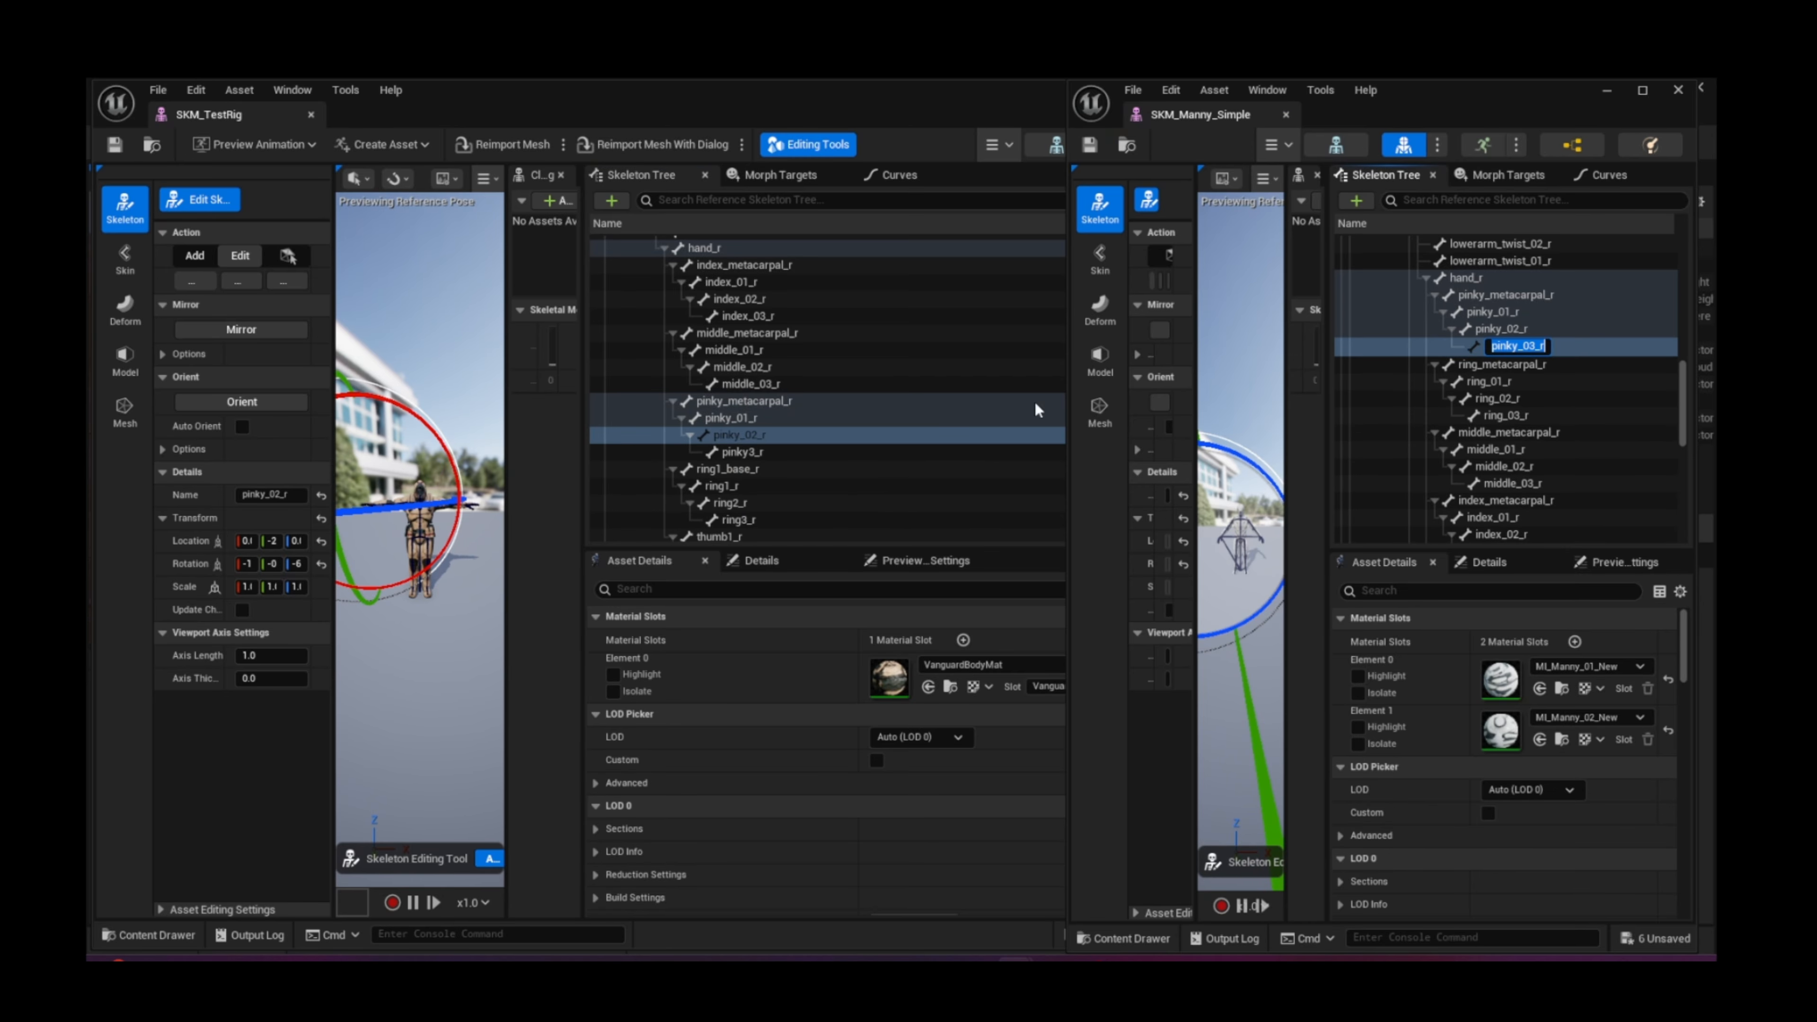
double_click(741, 454)
key("ctrl+v")
key("Return")
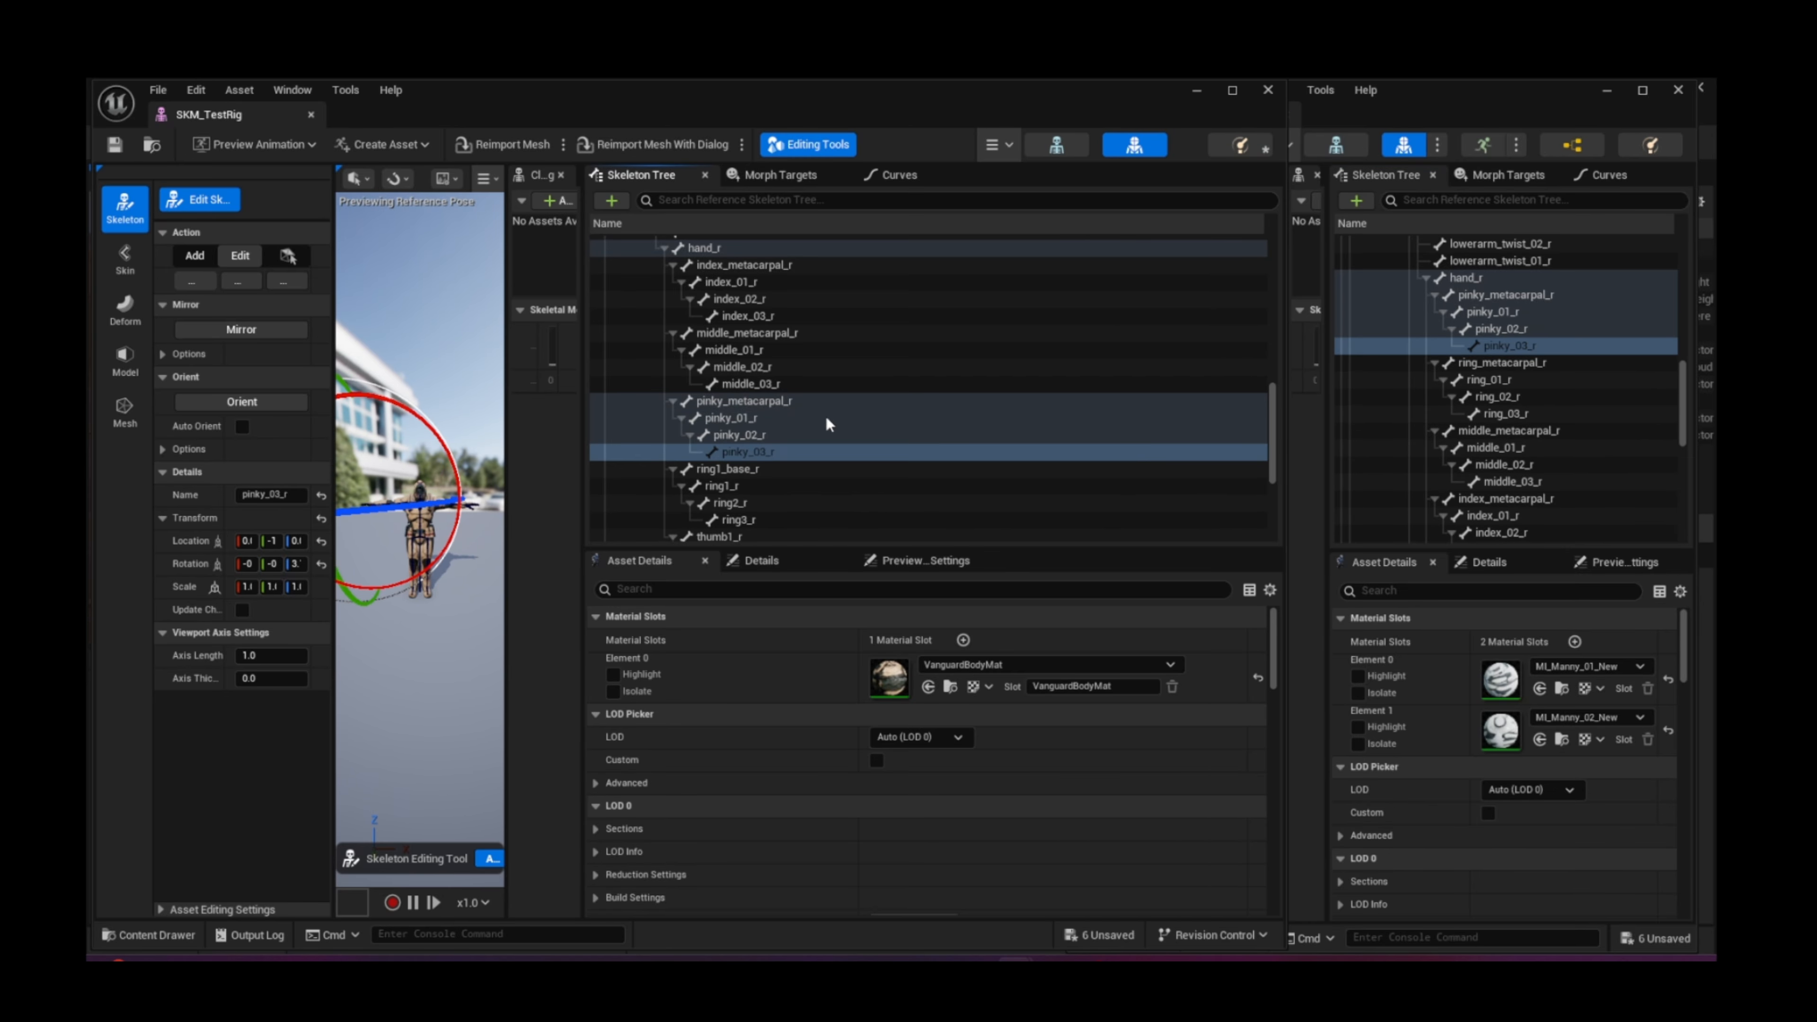
Step: Rename SKM_TestRig's ring1_base_r bone as ring_metacarpal_r, using the bone name copied from SKM_Manny_Simple
scroll(959, 419, "down", 3)
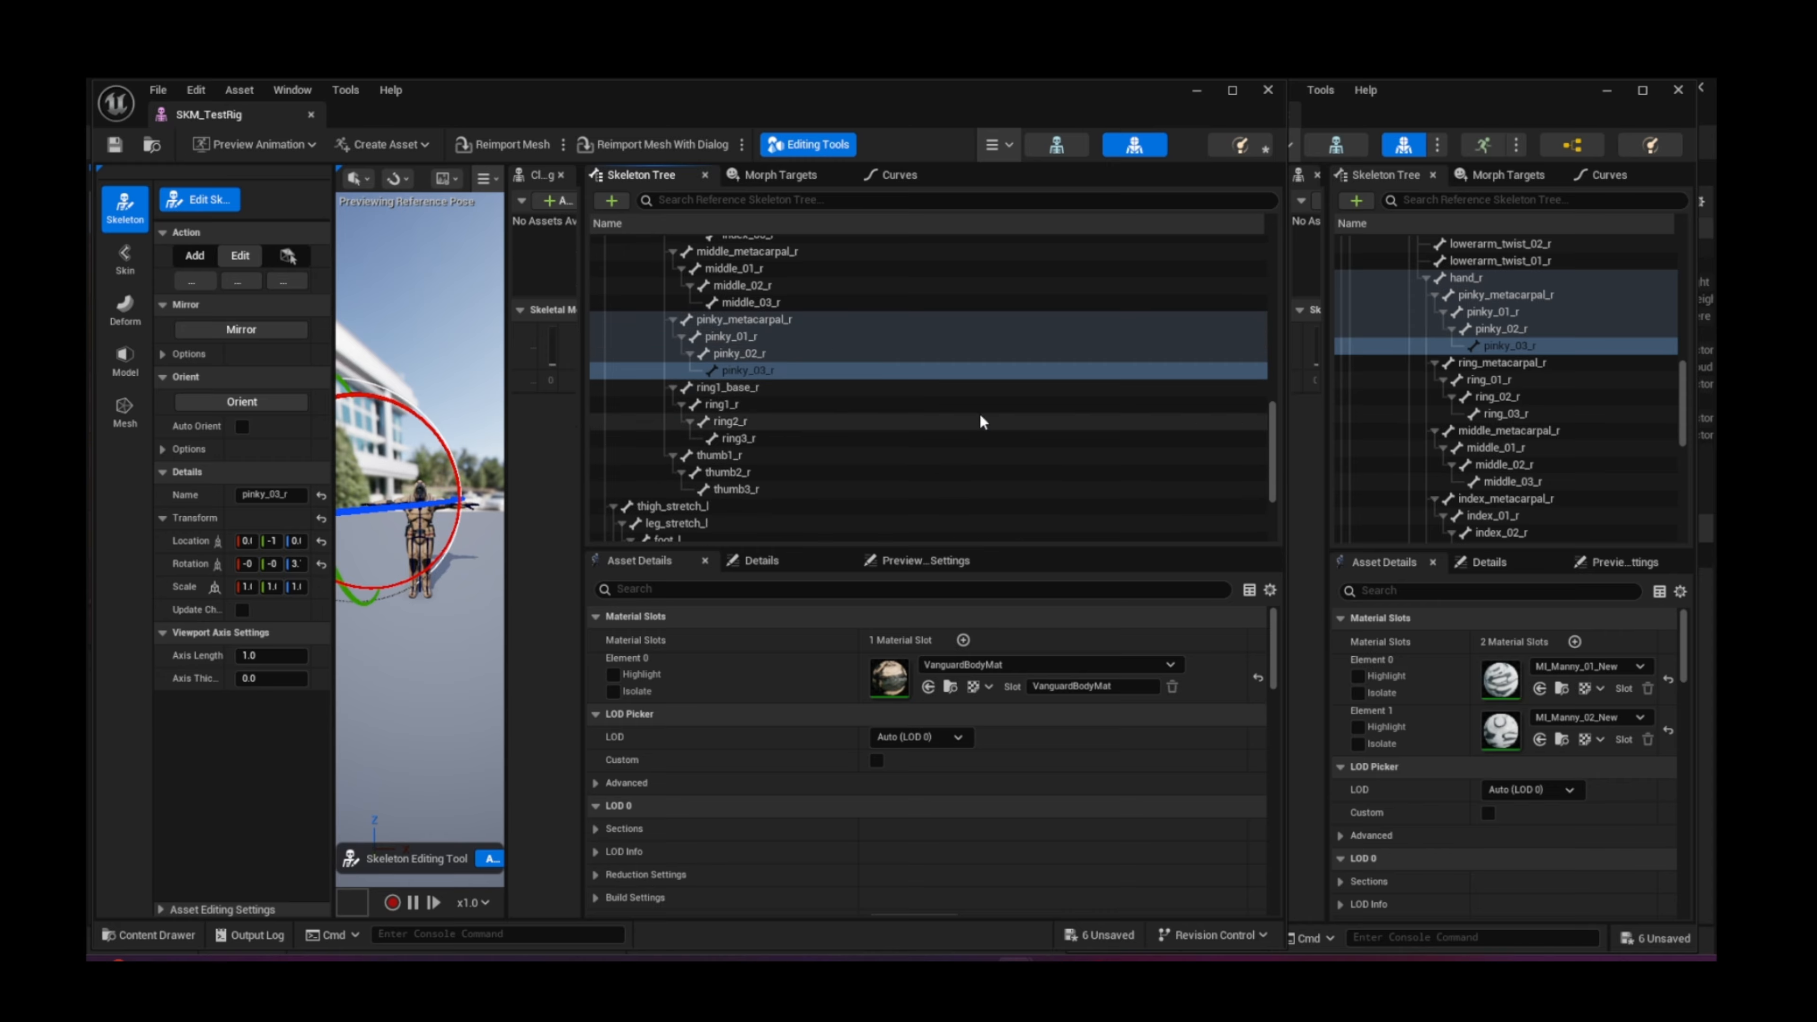
left_click(1505, 377)
left_click(1502, 362)
left_click(763, 387)
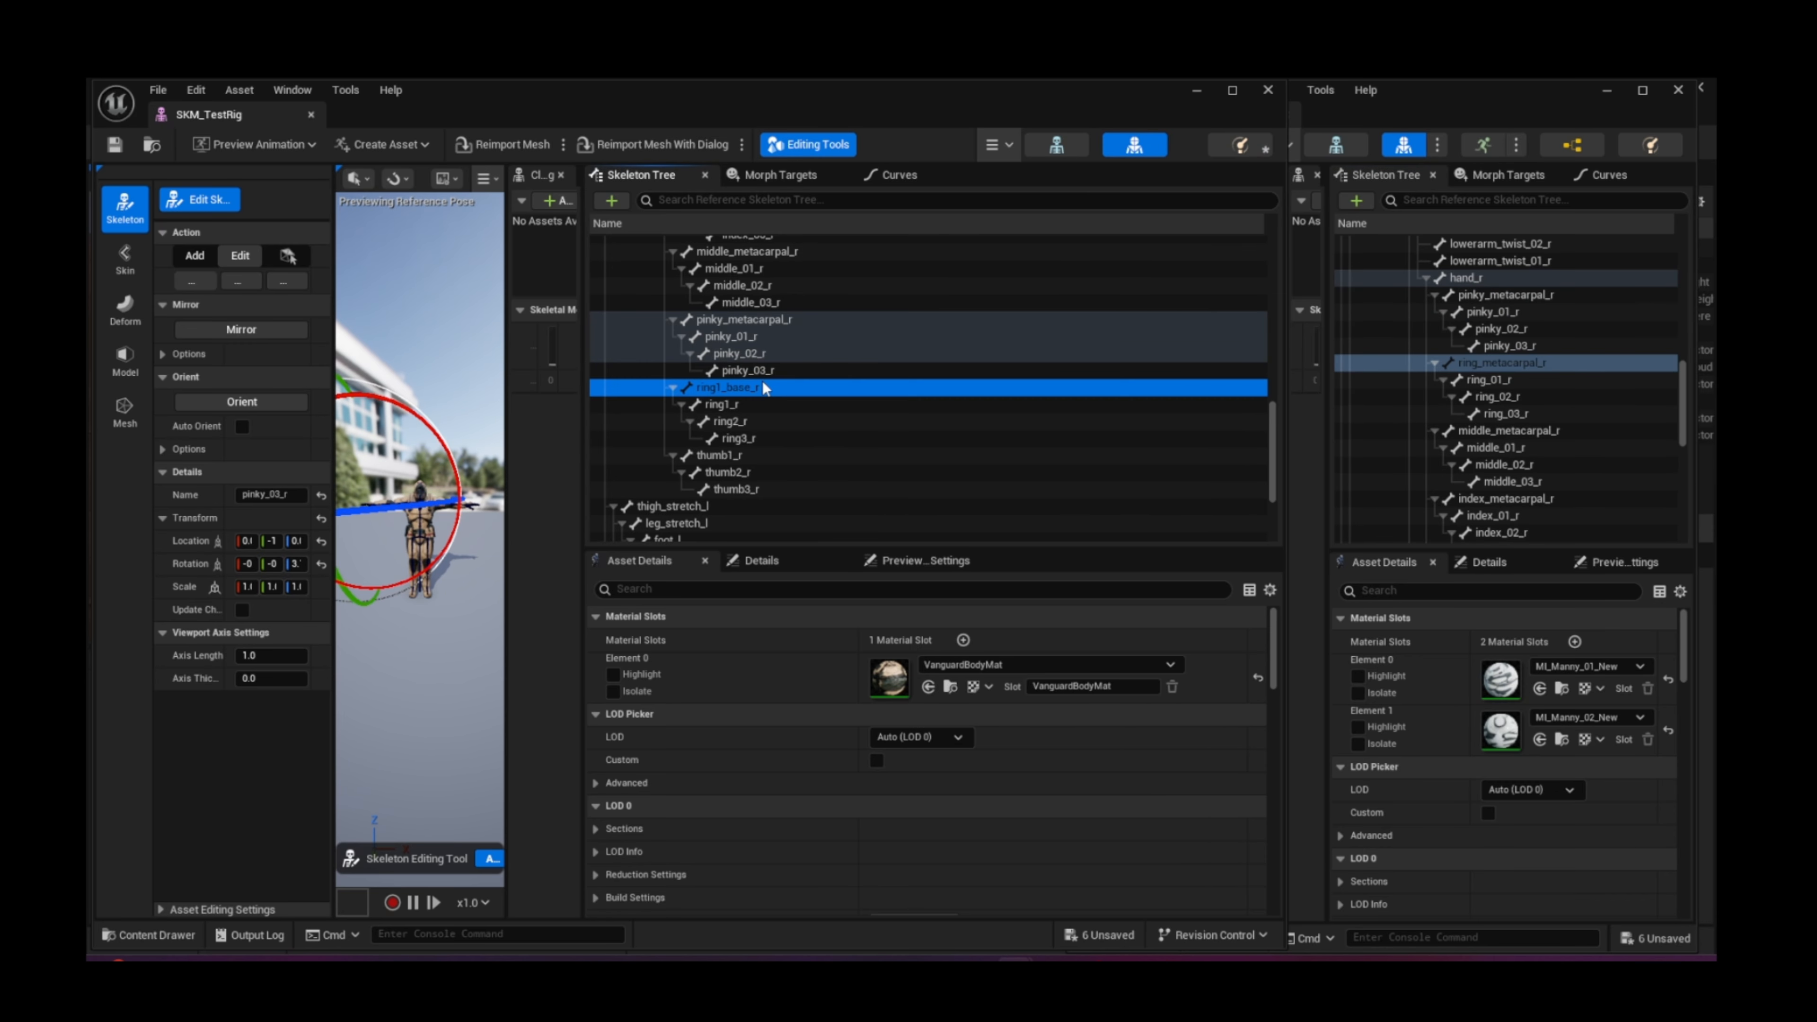
double_click(763, 387)
key("ctrl+v")
key("Return")
Step: Rename SKM_TestRig's ring1_r bone as ring_01_r, using the bone name copied from SKM_Manny_Simple
double_click(1496, 379)
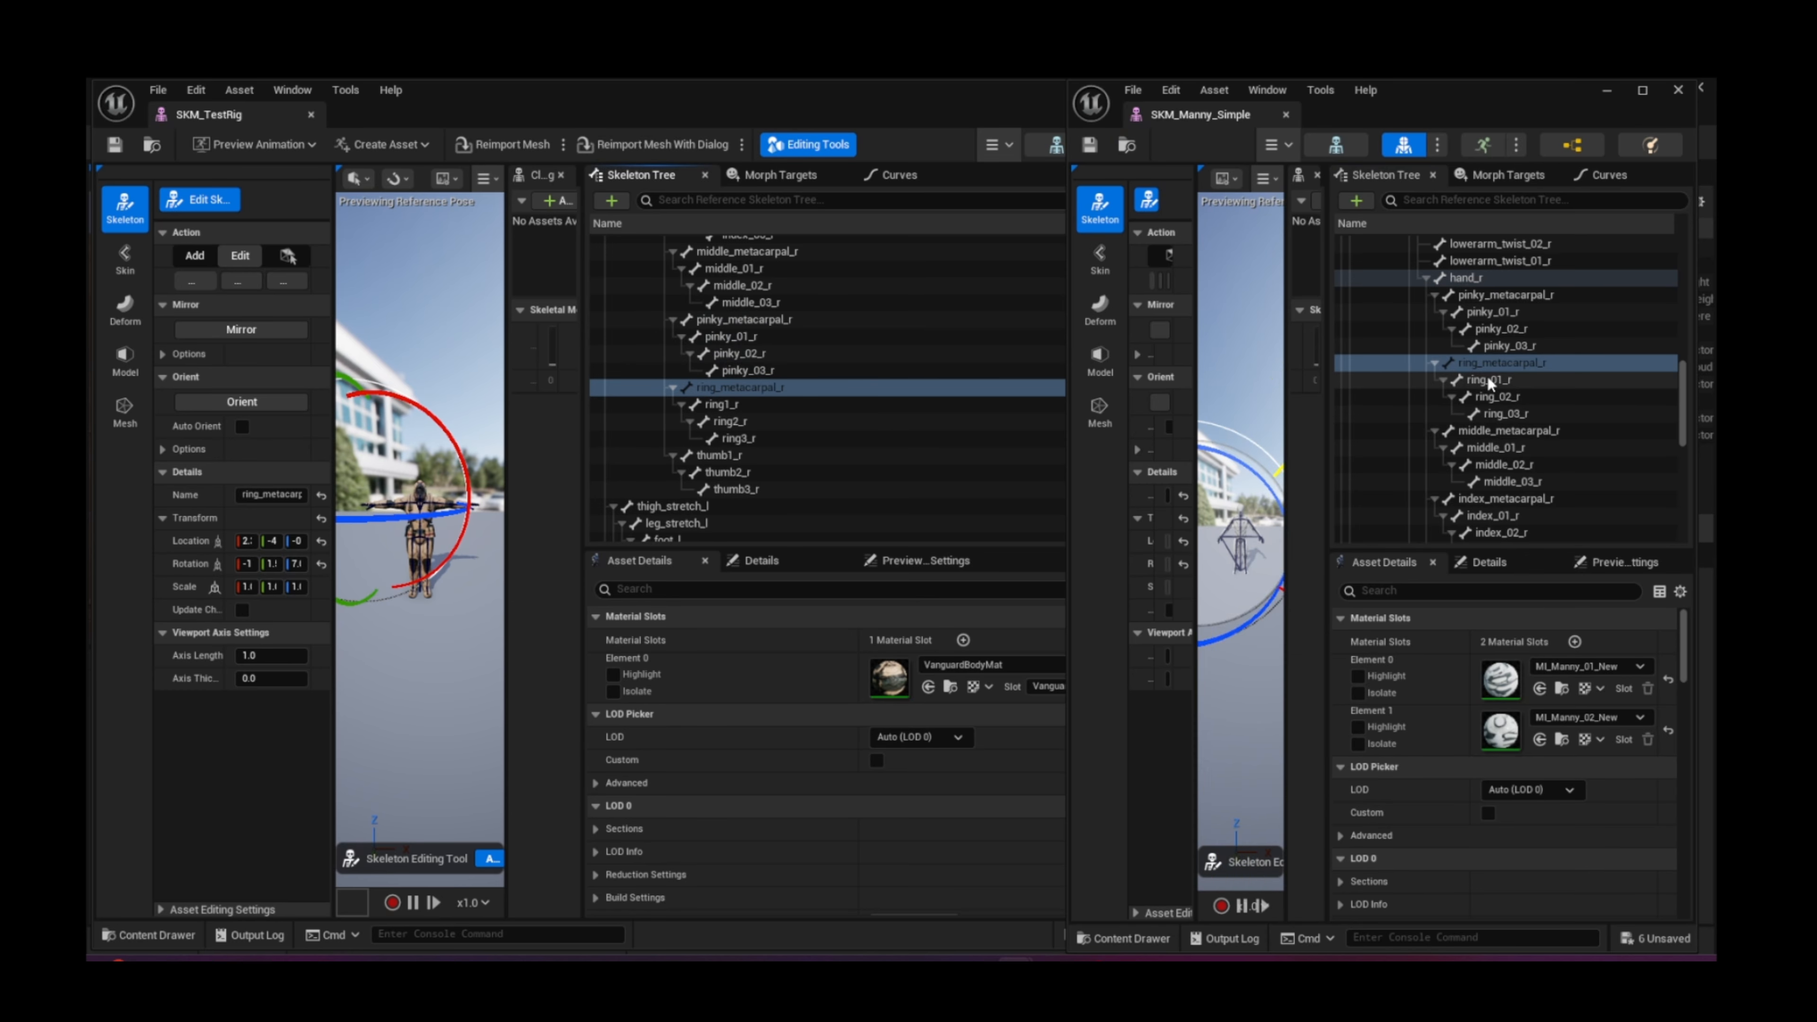
key("ctrl+c")
left_click(722, 405)
double_click(723, 405)
key("ctrl+v")
key("Return")
Step: Rename SKM_TestRig's ring2_r bone as ring_02_r, using the bone name copied from SKM_Manny_Simple
left_click(1505, 405)
double_click(1504, 403)
key("ctrl+c")
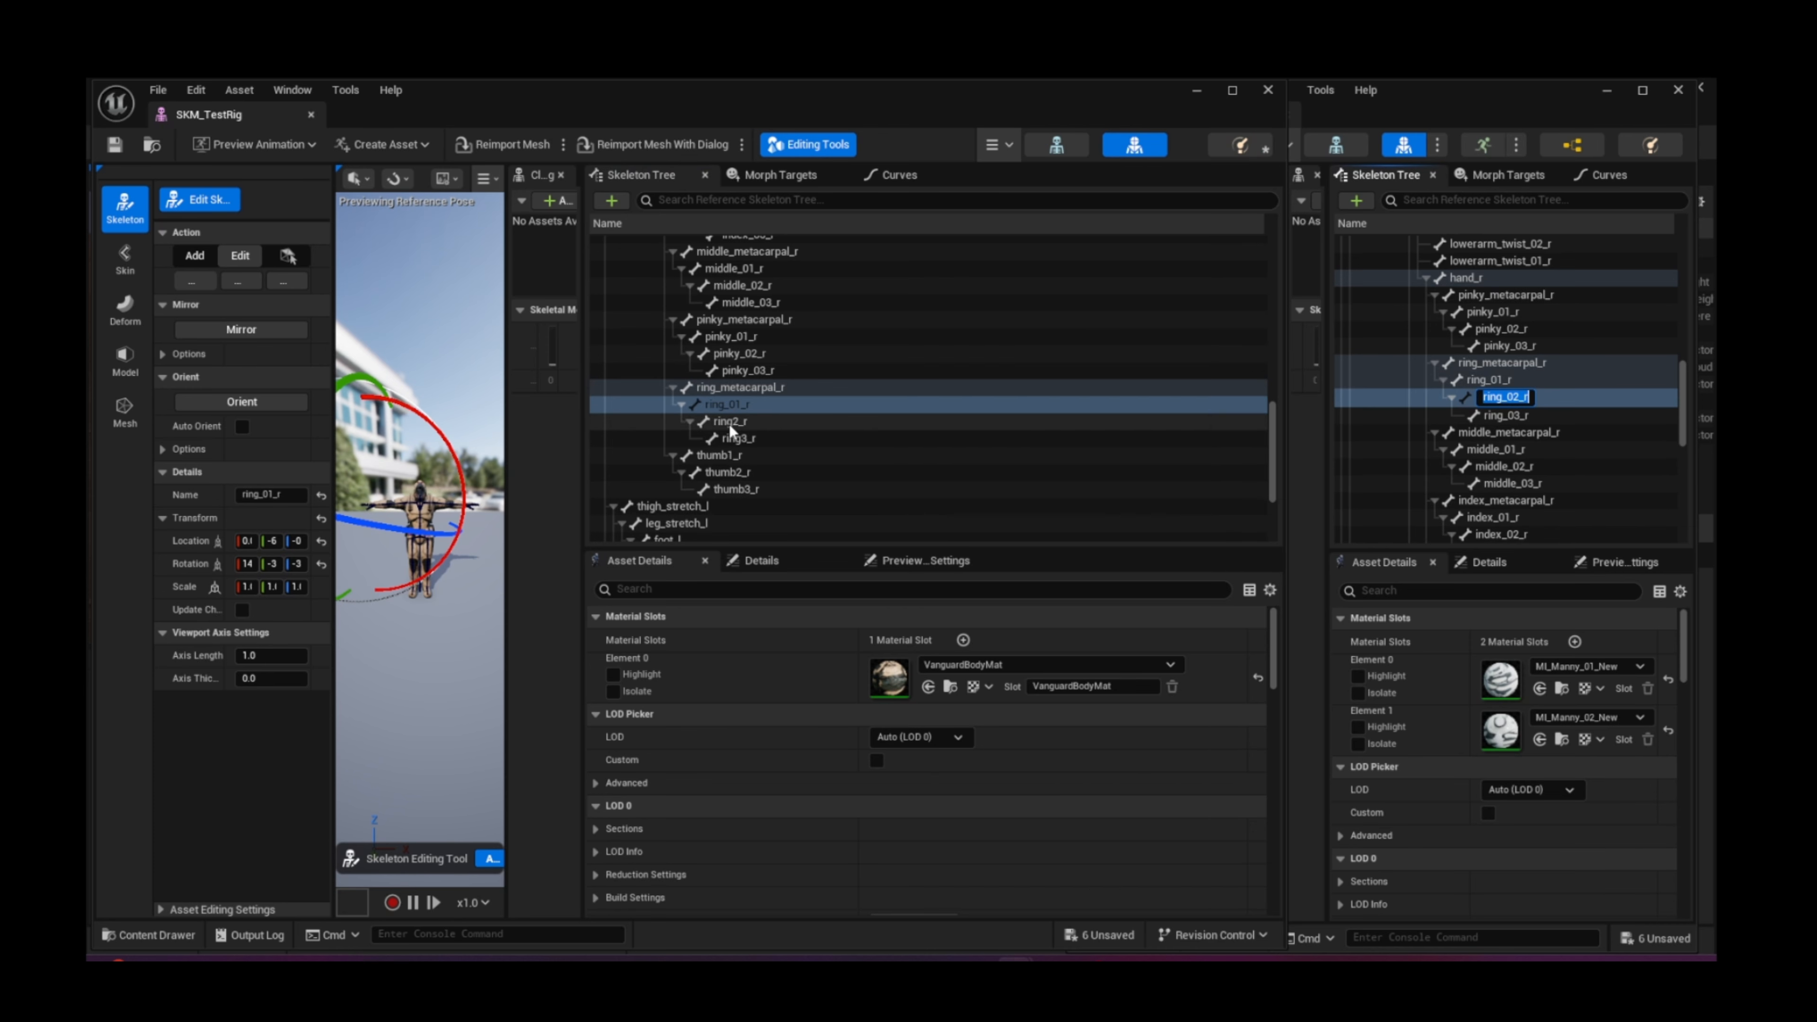
double_click(731, 423)
key("ctrl+v")
key("Return")
Step: Rename SKM_TestRig's ring3_r bone as ring_03_r, using the bone name copied from SKM_Manny_Simple
double_click(1505, 413)
key("ctrl+c")
left_click(743, 446)
double_click(744, 445)
key("ctrl+v")
key("Return")
Step: Rename SKM_TestRig's thumb1_r bone as thumb_01_r, using the bone name copied from SKM_Manny_Simple
scroll(910, 419, "down", 1)
scroll(1563, 430, "down", 2)
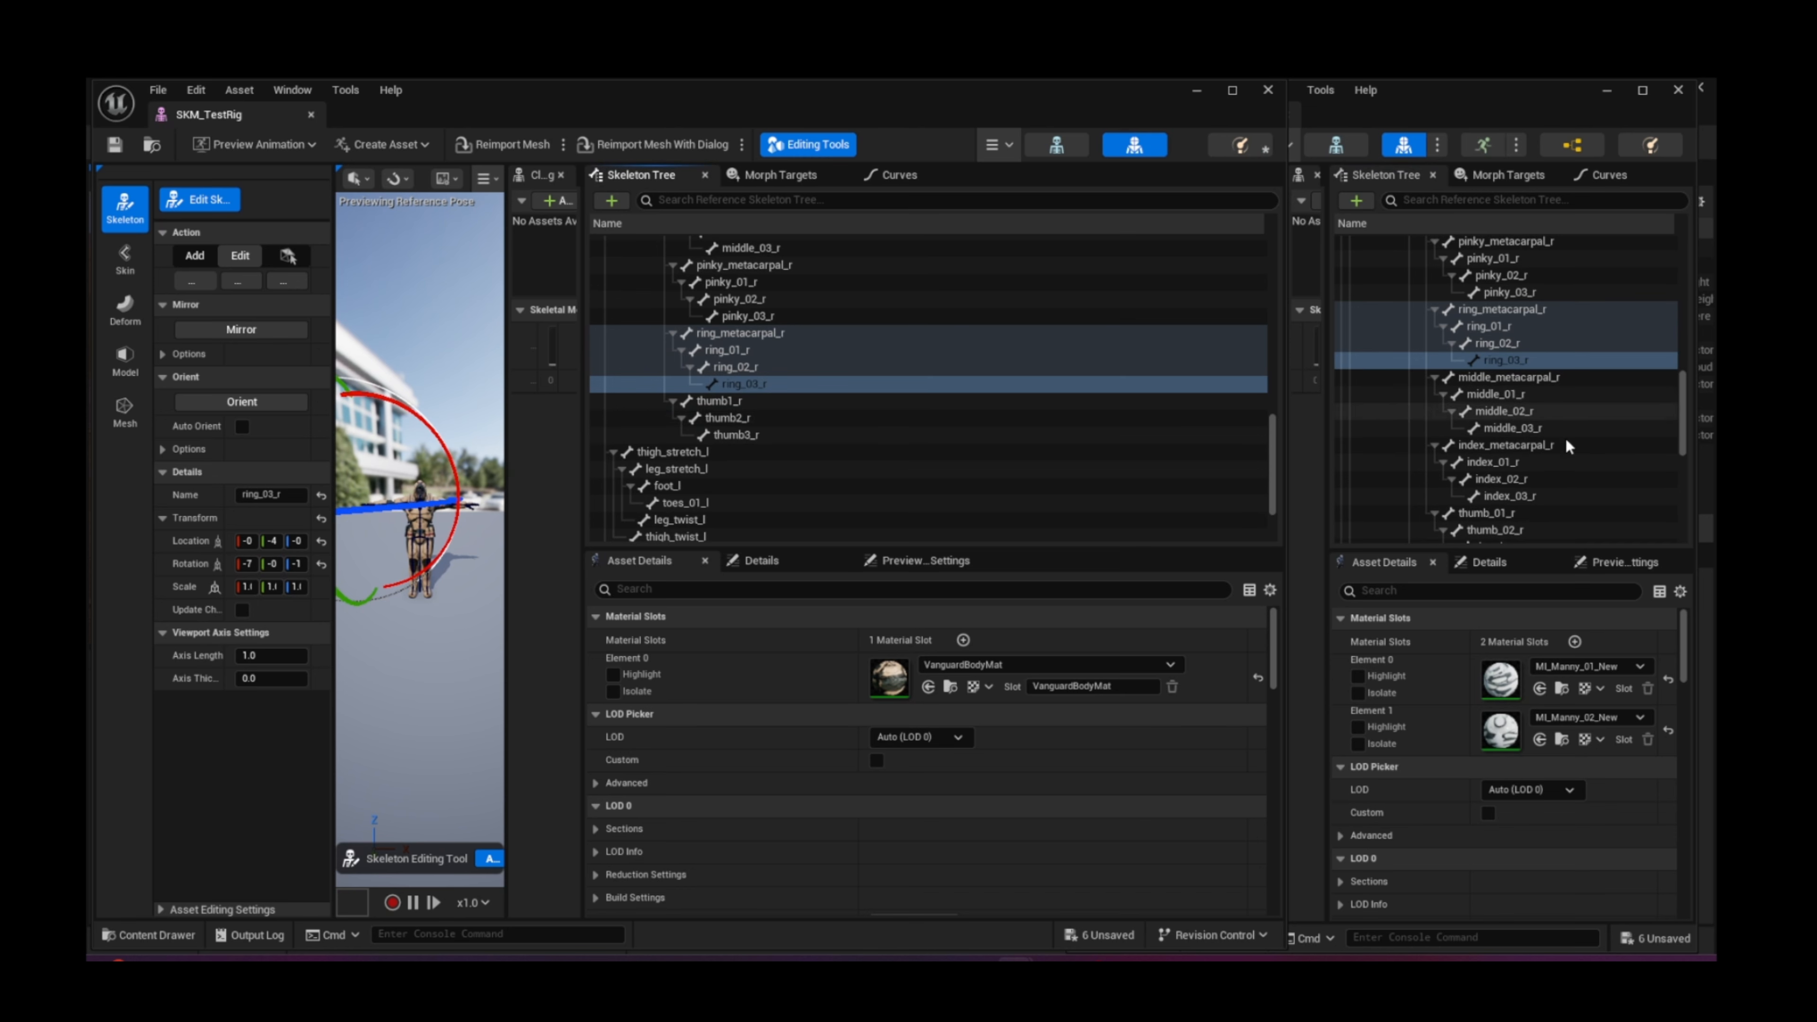
scroll(1541, 432, "up", 2)
scroll(1540, 432, "down", 5)
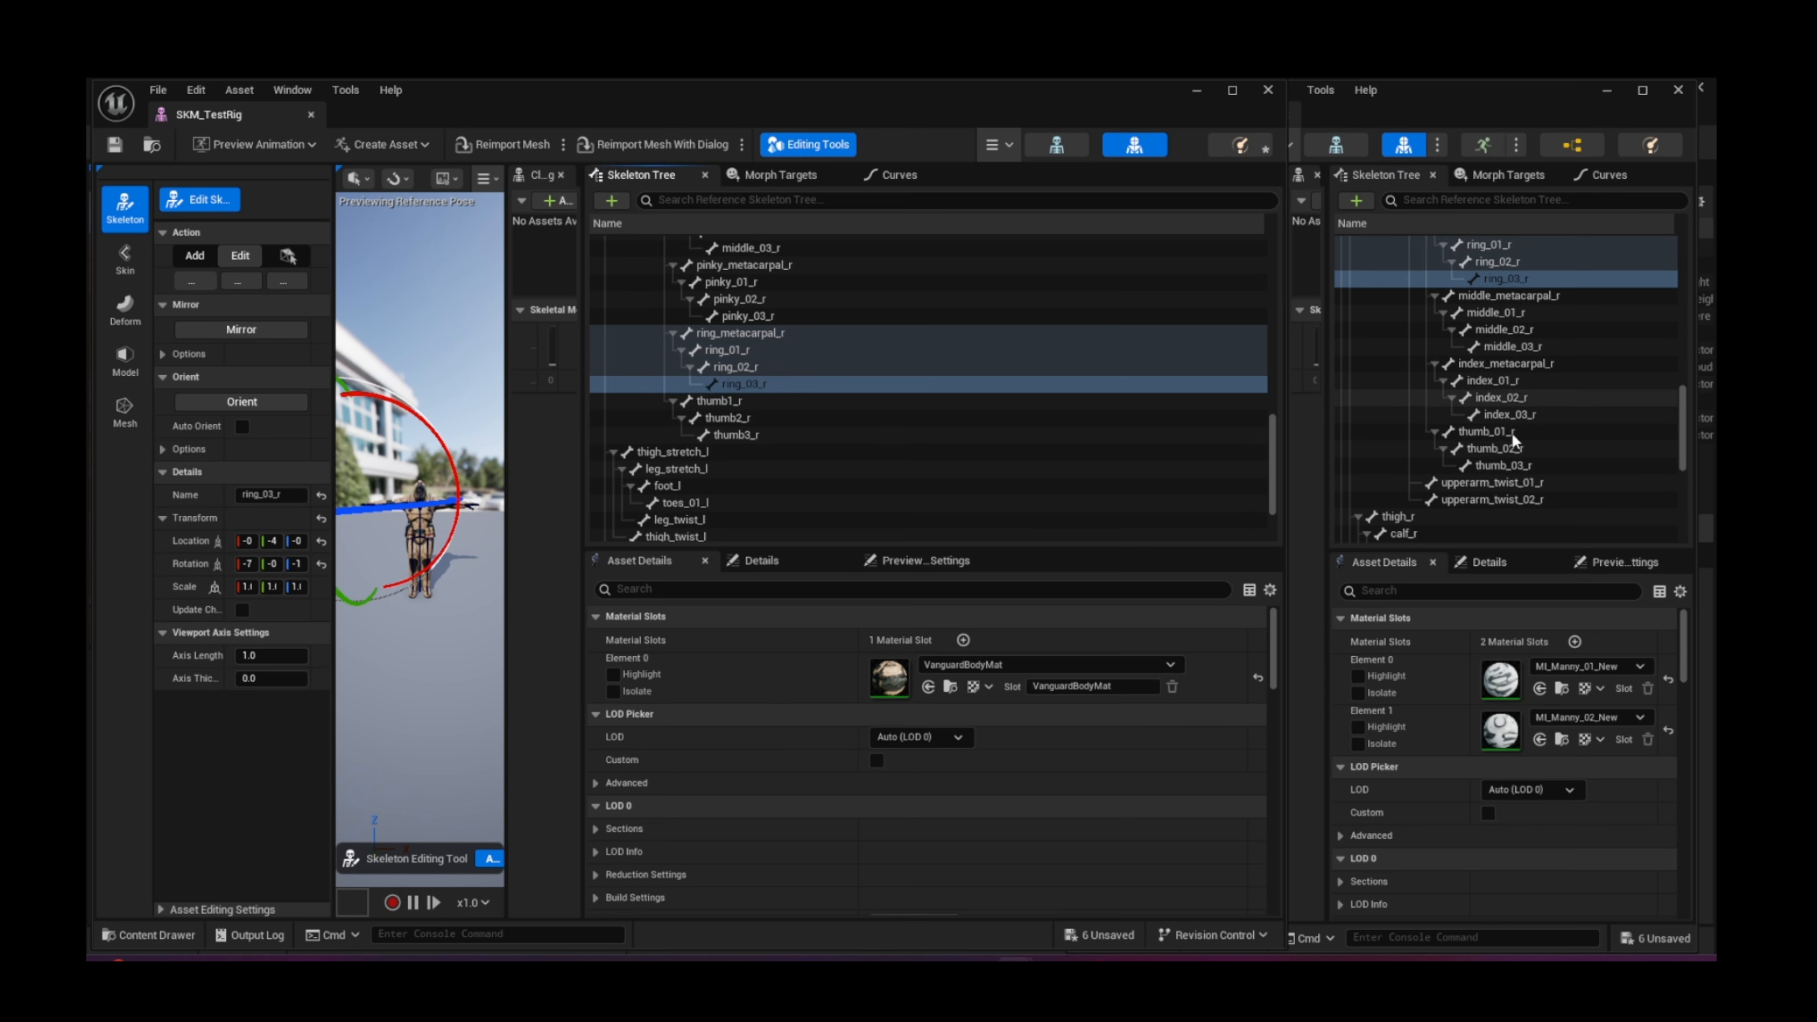
double_click(1531, 432)
key("ctrl+c")
left_click(755, 401)
double_click(755, 400)
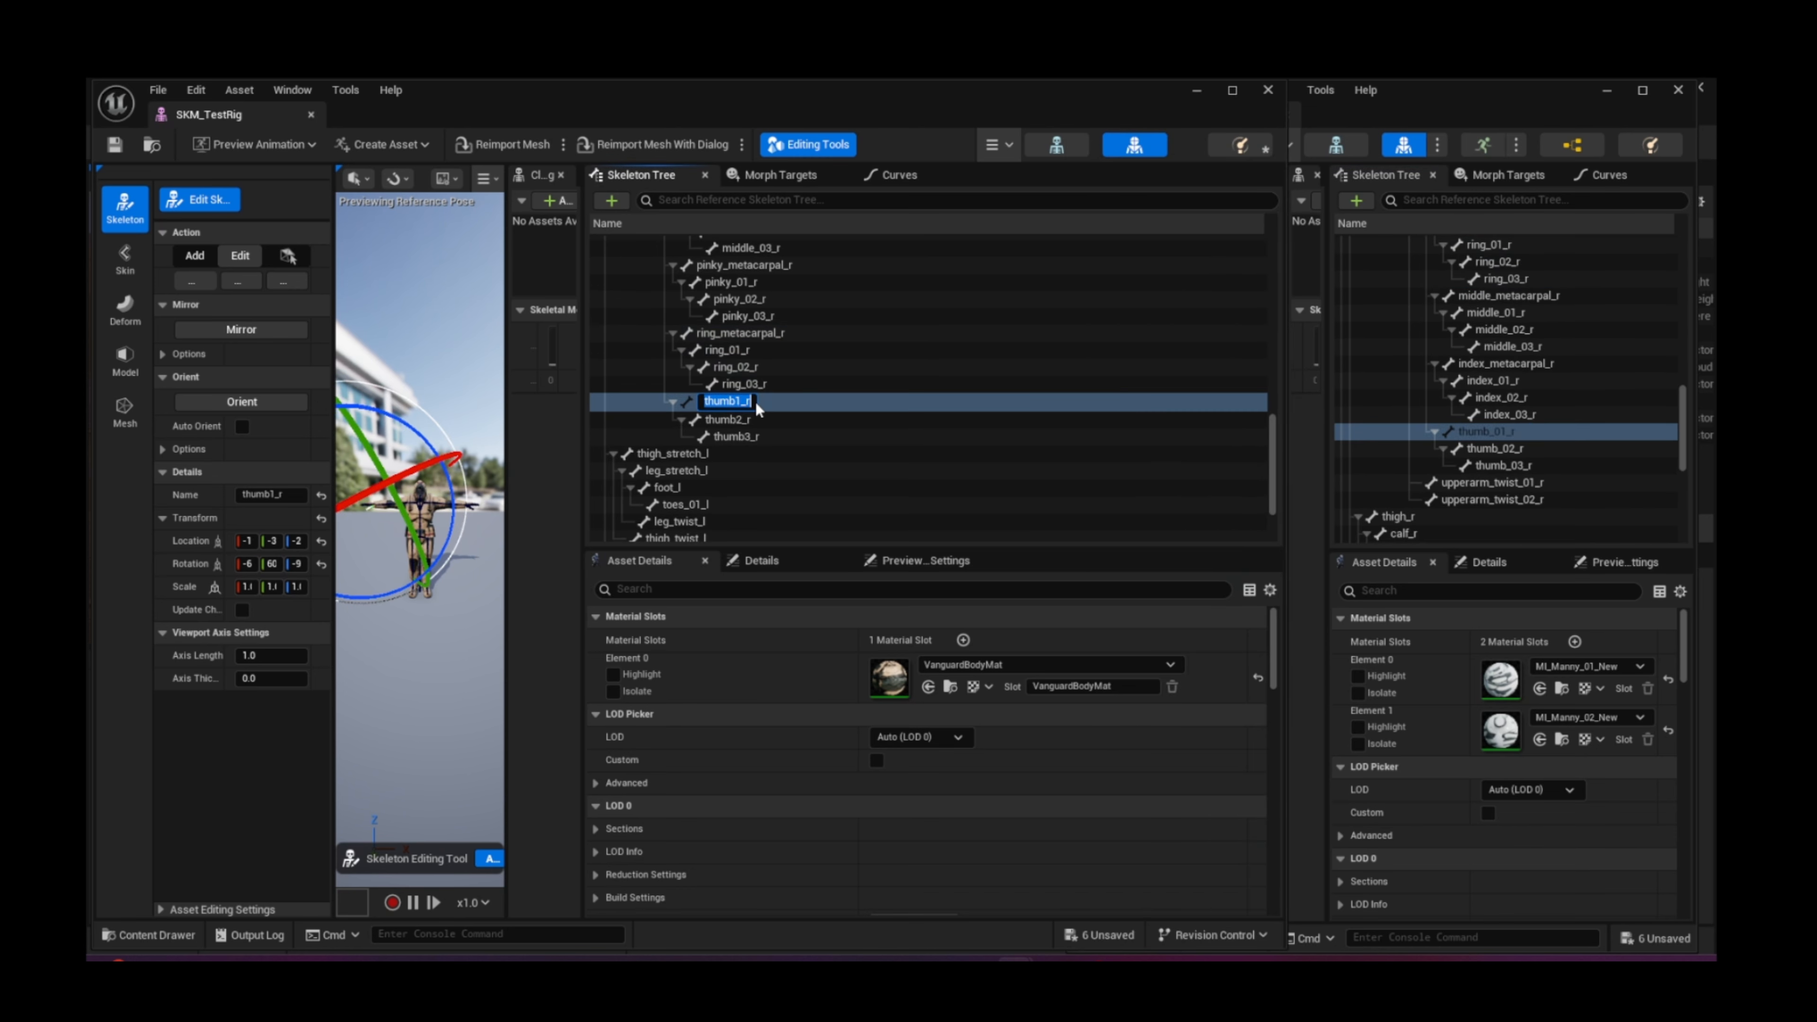
key("ctrl+v")
key("Return")
Step: Rename SKM_TestRig's thumb2_r bone as thumb_02_r, using the bone name copied from SKM_Manny_Simple
double_click(1505, 454)
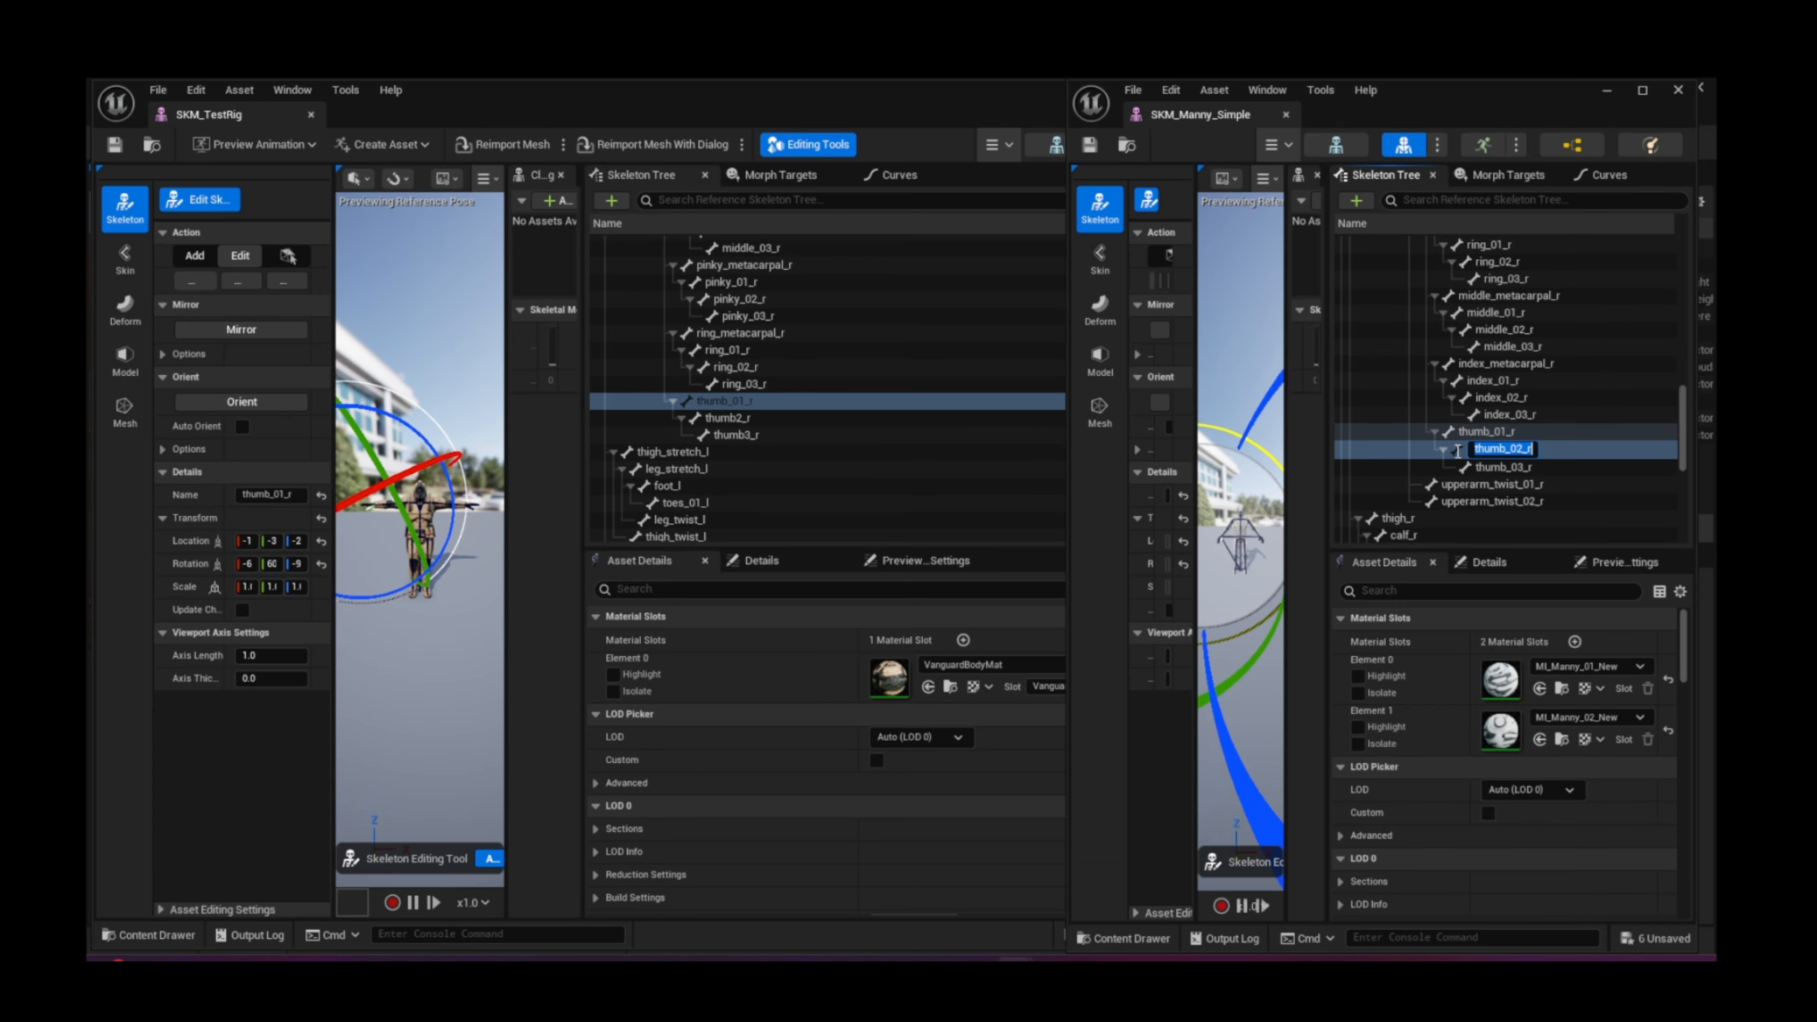
key("ctrl+c")
left_click(743, 421)
double_click(744, 421)
key("ctrl+v")
key("Return")
Step: Rename SKM_TestRig's thumb3_r bone as thumb_03_r, using the bone name copied from SKM_Manny_Simple
left_click(1529, 463)
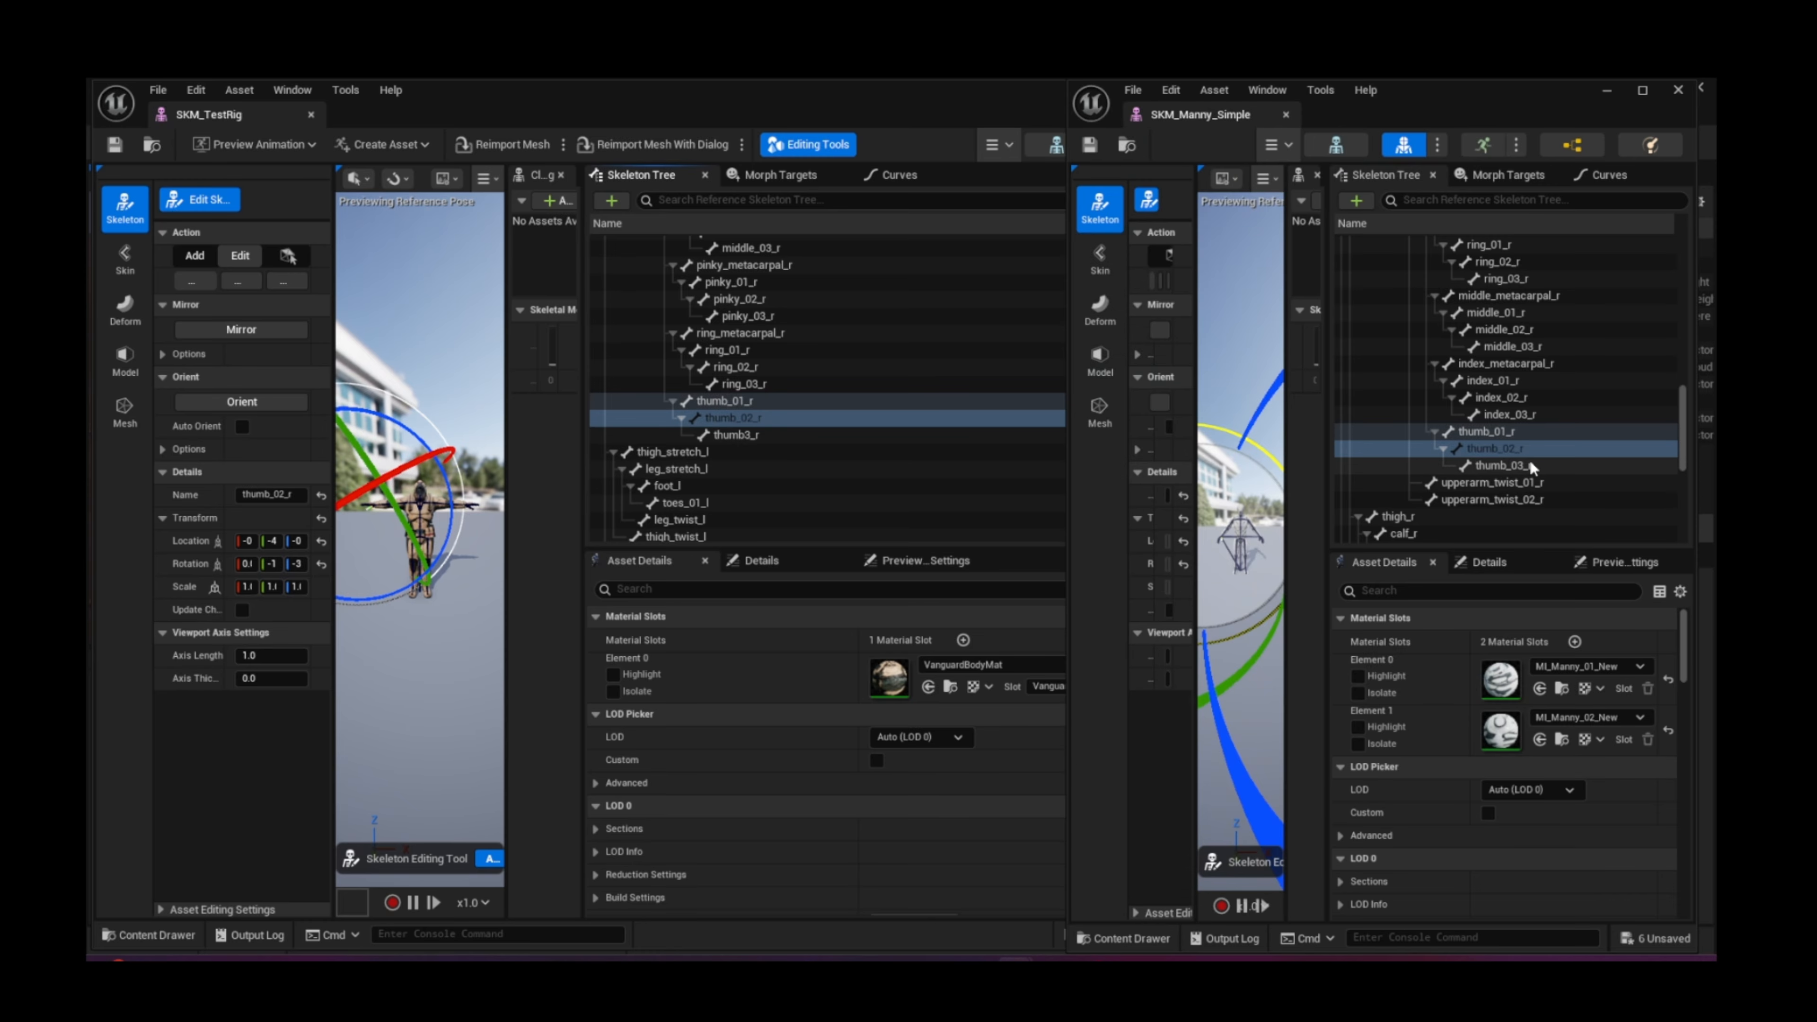
double_click(1529, 464)
key("ctrl+c")
left_click(744, 434)
double_click(743, 434)
key("ctrl+v")
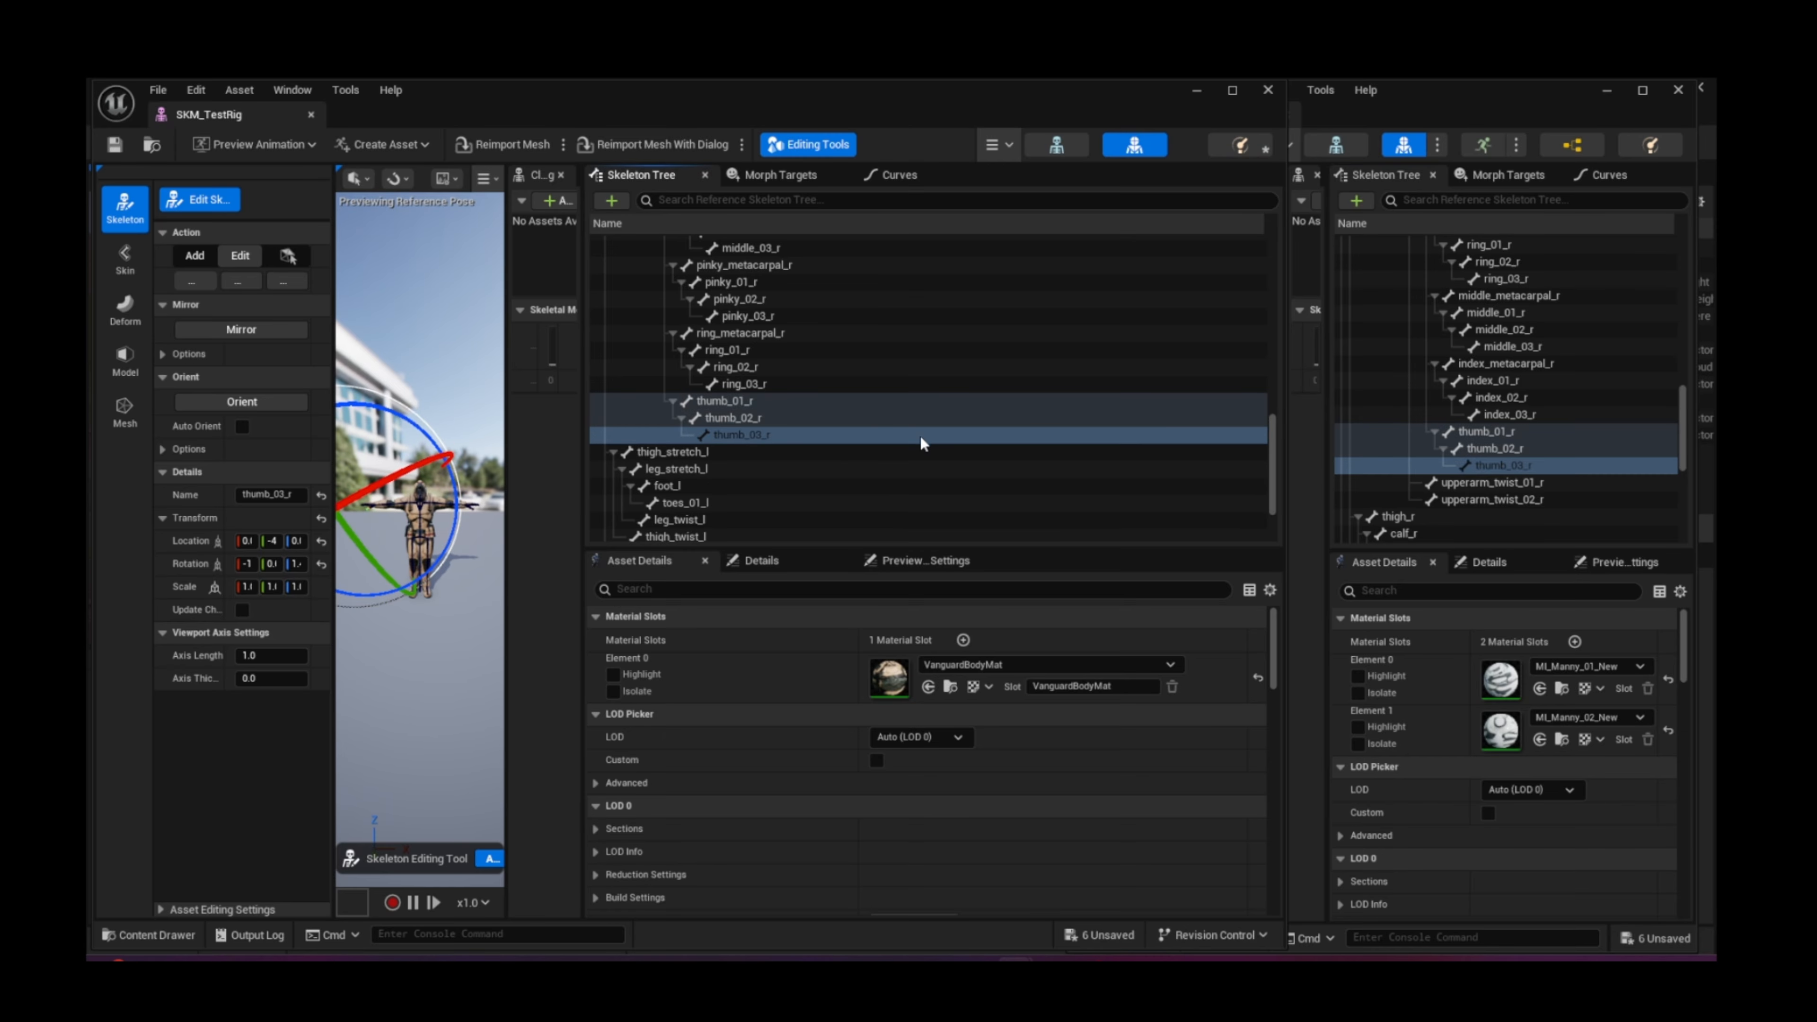
key("Return")
Step: Rename SKM_TestRig's thigh_stretch_l bone as thigh_r, using the bone name copied from SKM_Manny_Simple
scroll(919, 425, "down", 3)
scroll(1525, 420, "down", 2)
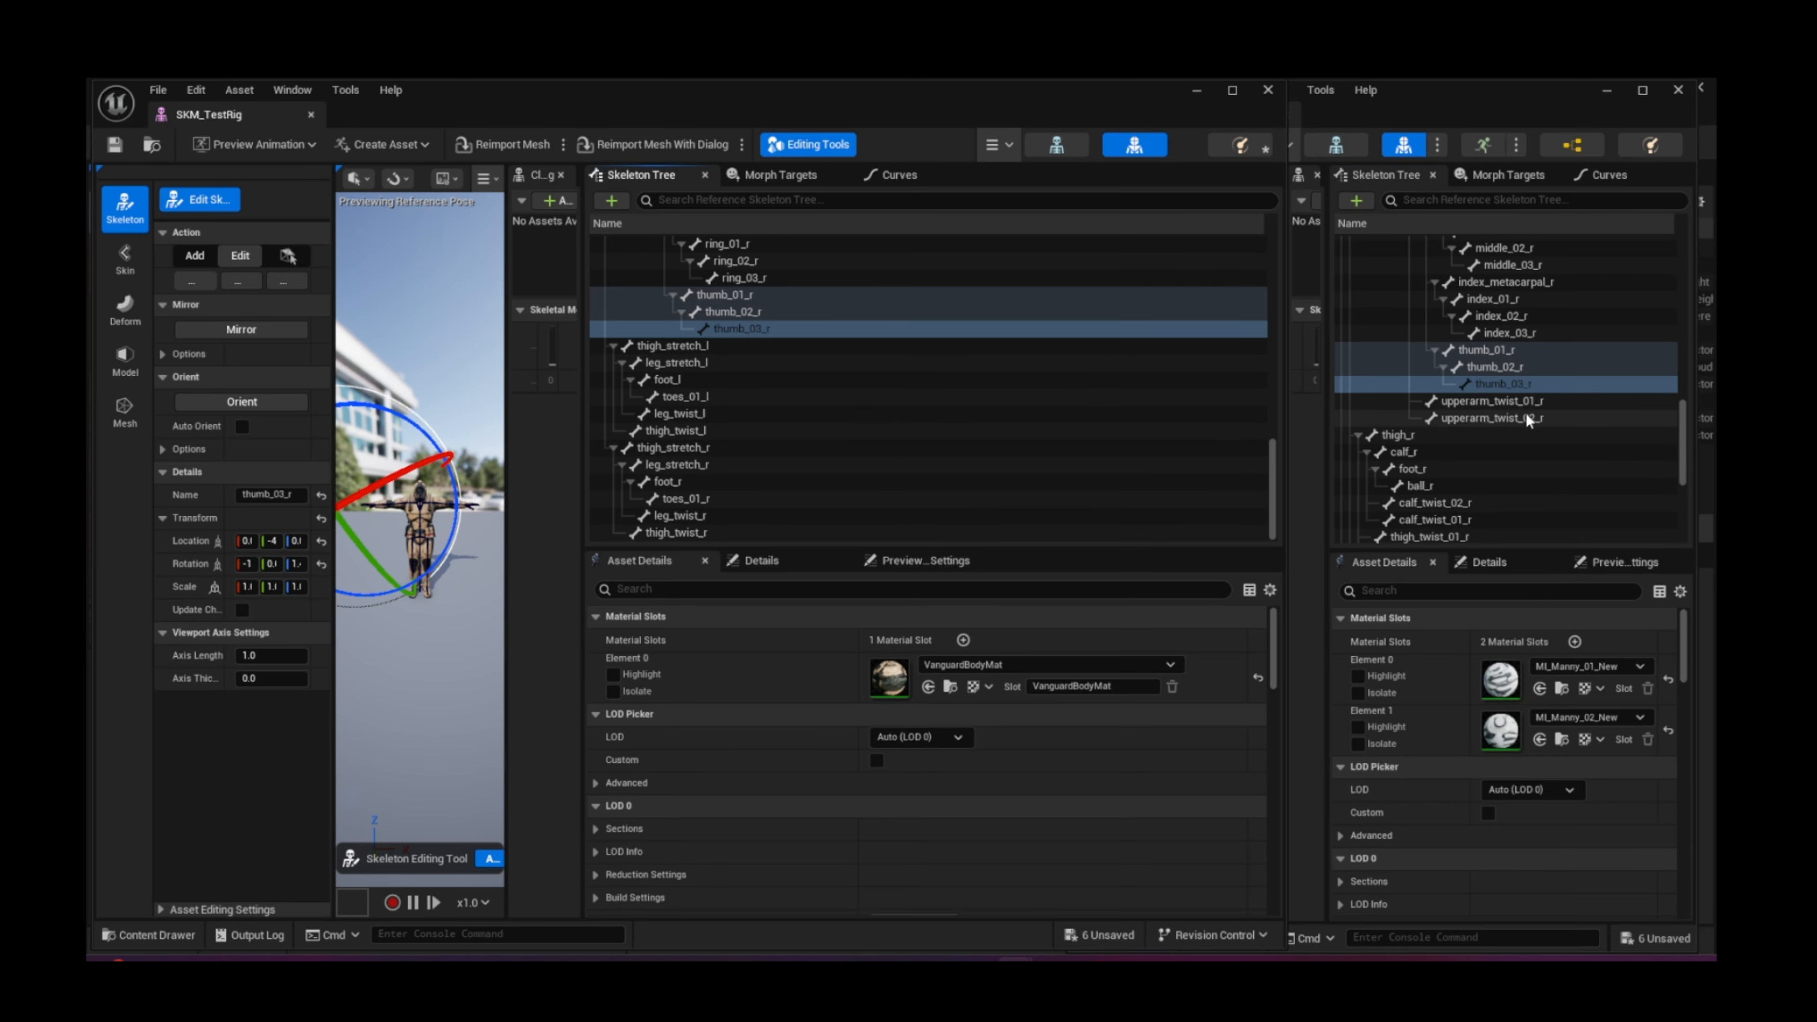
scroll(1526, 419, "down", 3)
left_click(1391, 325)
double_click(1391, 325)
key("ctrl+c")
left_click(952, 347)
double_click(648, 344)
key("ctrl+v")
key("Return")
Step: Rename SKM_TestRig's leg_stretch_l bone as calf_r, using the bone name copied from SKM_Manny_Simple
left_click(1406, 343)
double_click(1406, 343)
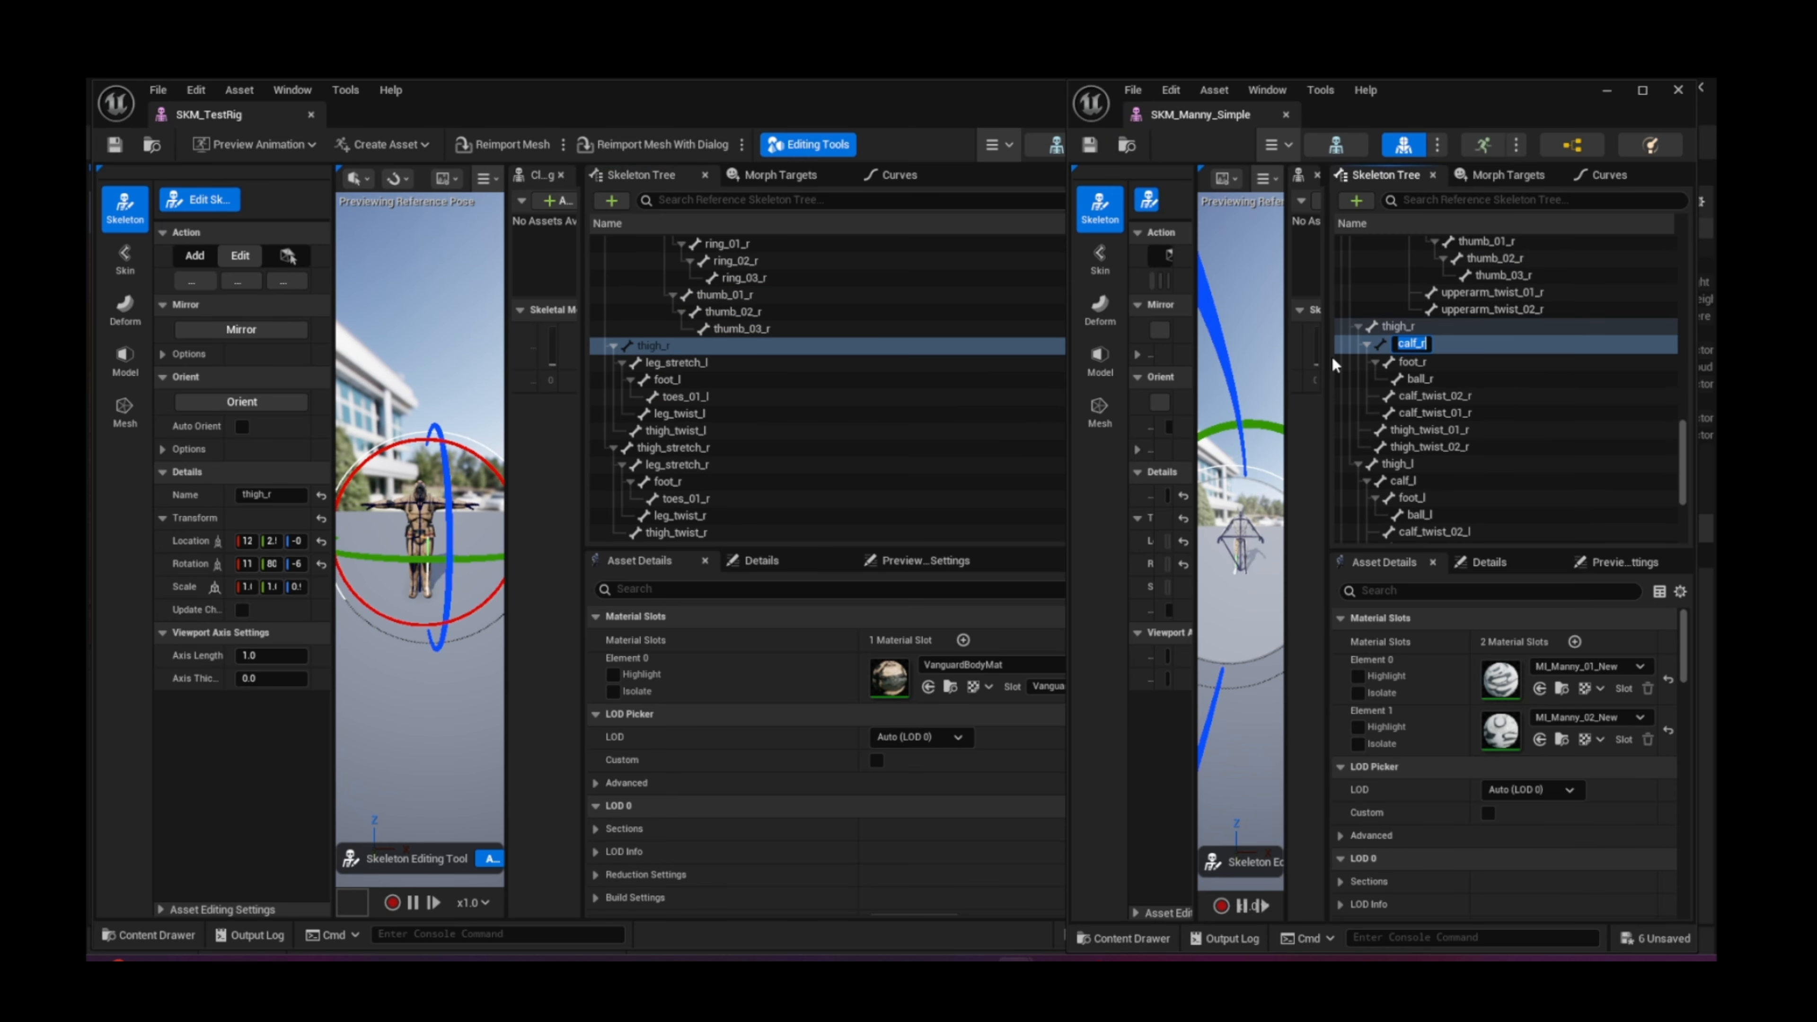
key("ctrl+c")
left_click(673, 364)
double_click(674, 363)
key("ctrl+v")
key("Return")
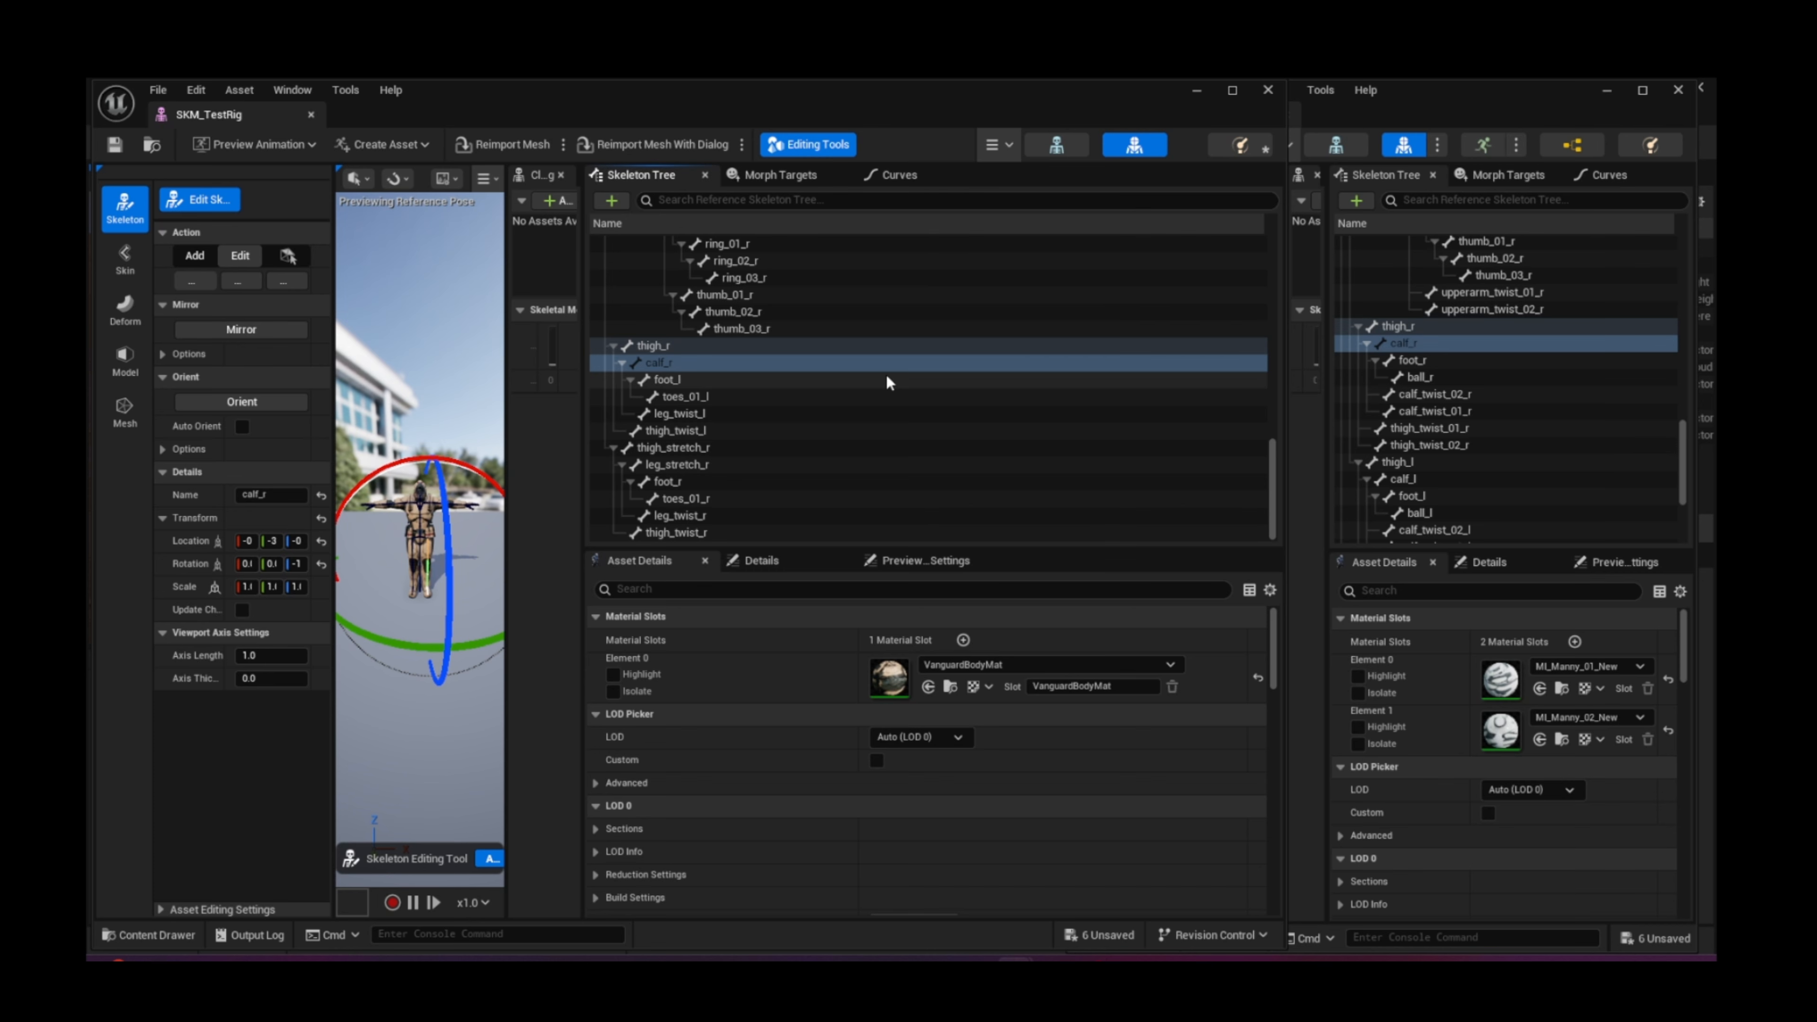
Step: Correct the name of SKM_TestRig's left thigh bone to thigh_l, using the bone name copied from SKM_Manny_Simple
left_click(1379, 462)
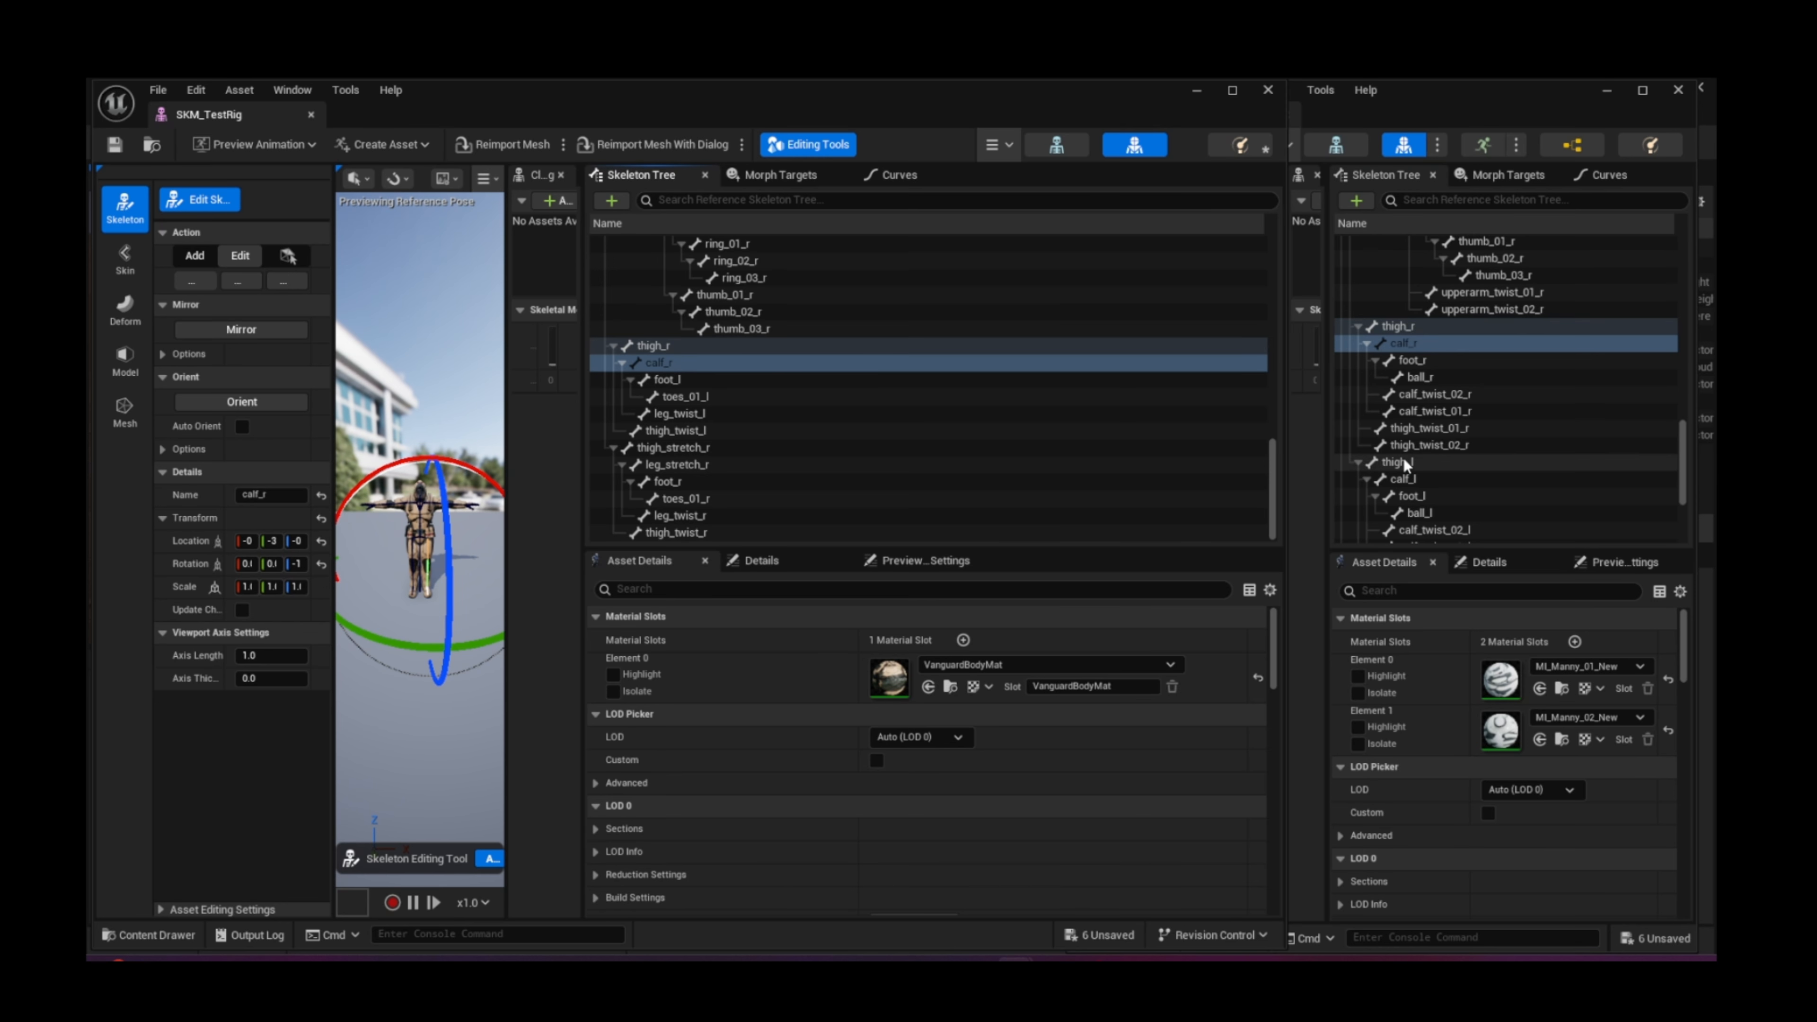
double_click(1374, 463)
key("ctrl+c")
double_click(667, 349)
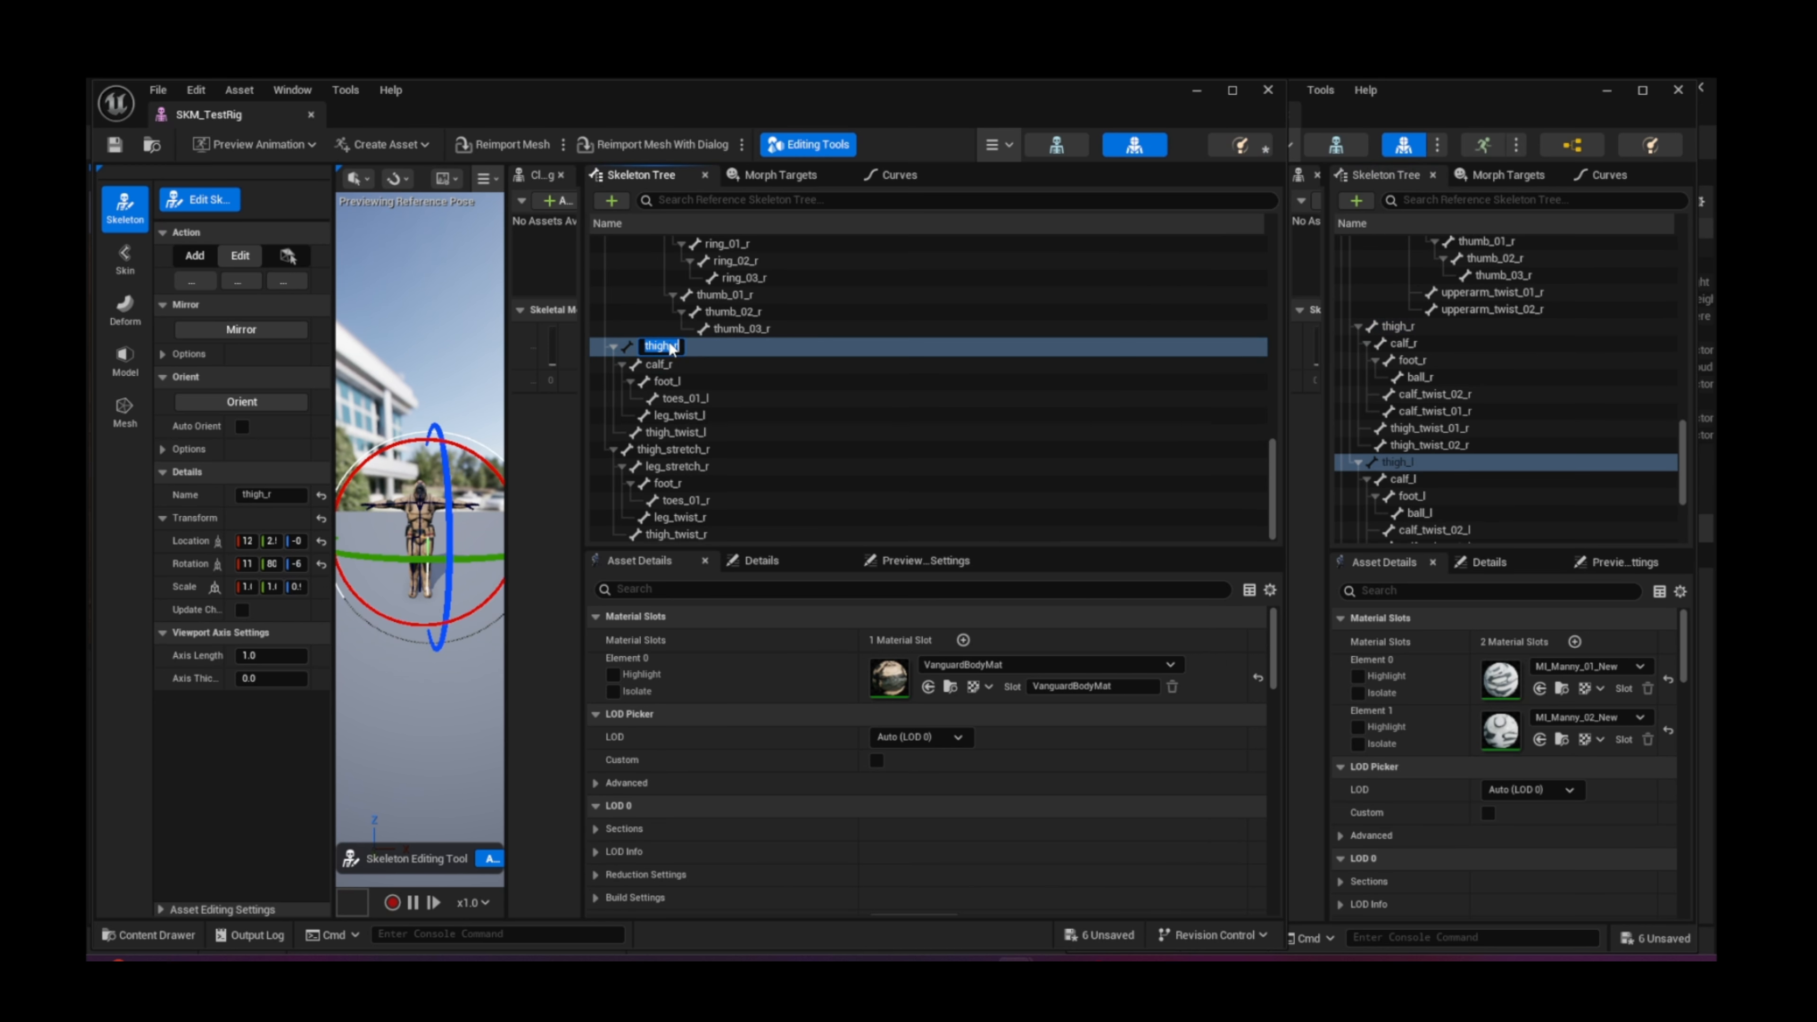
key("ctrl+v")
key("Return")
Step: Correct the name of SKM_TestRig's left calf bone to calf_l, using the bone name copied from SKM_Manny_Simple
double_click(1402, 481)
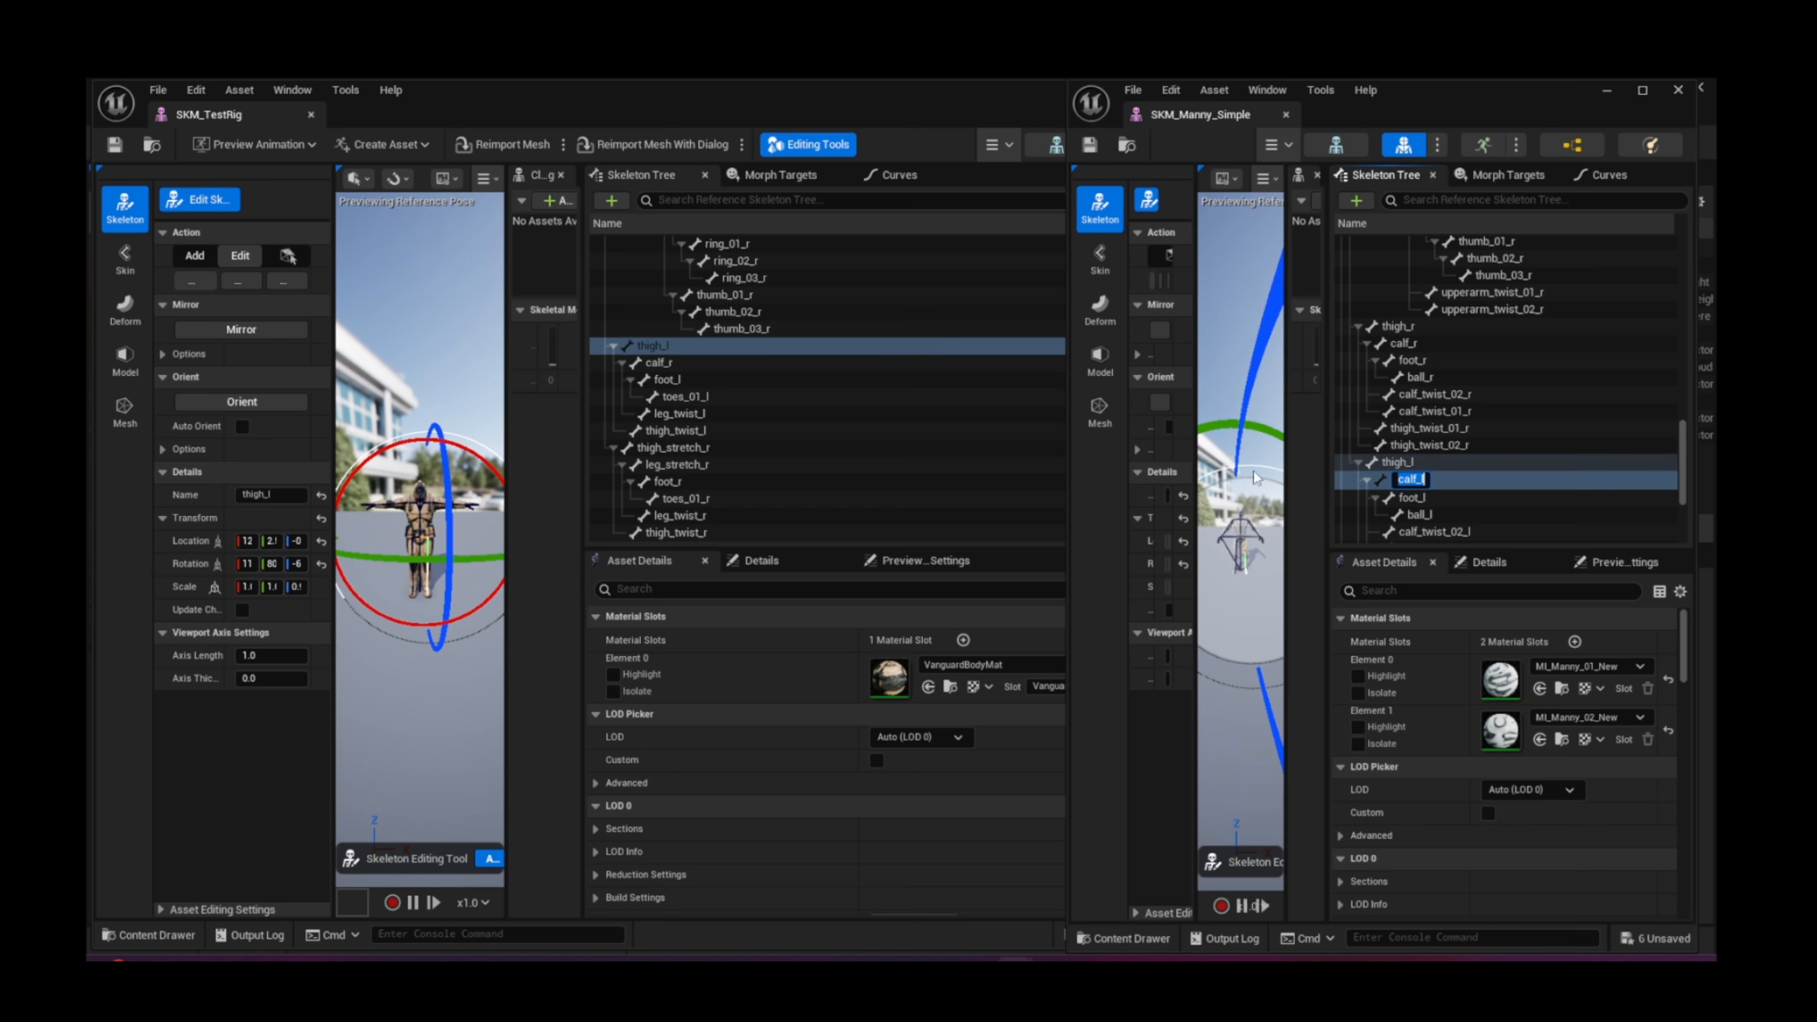
left_click(664, 363)
double_click(779, 365)
key("ctrl+v")
key("Return")
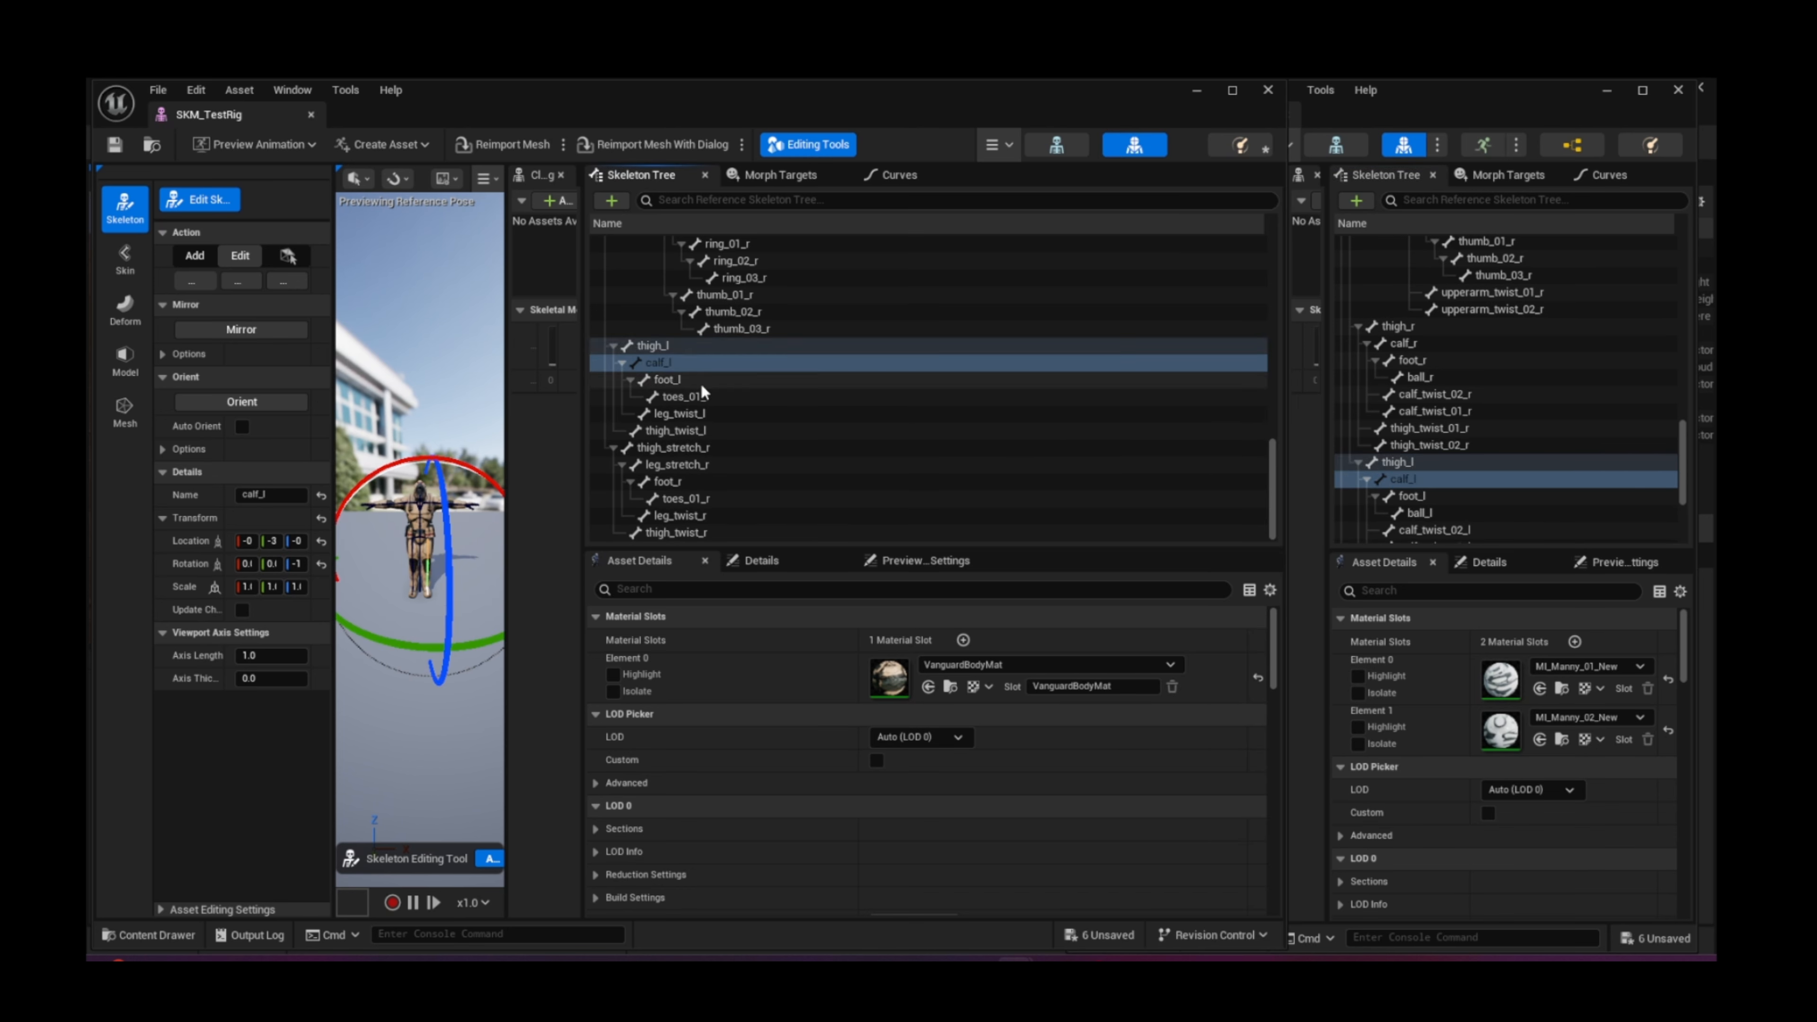
Step: Rename SKM_TestRig's toes_01_l bone as ball_l, using the bone name copied from SKM_Manny_Simple
scroll(1413, 457, "down", 2)
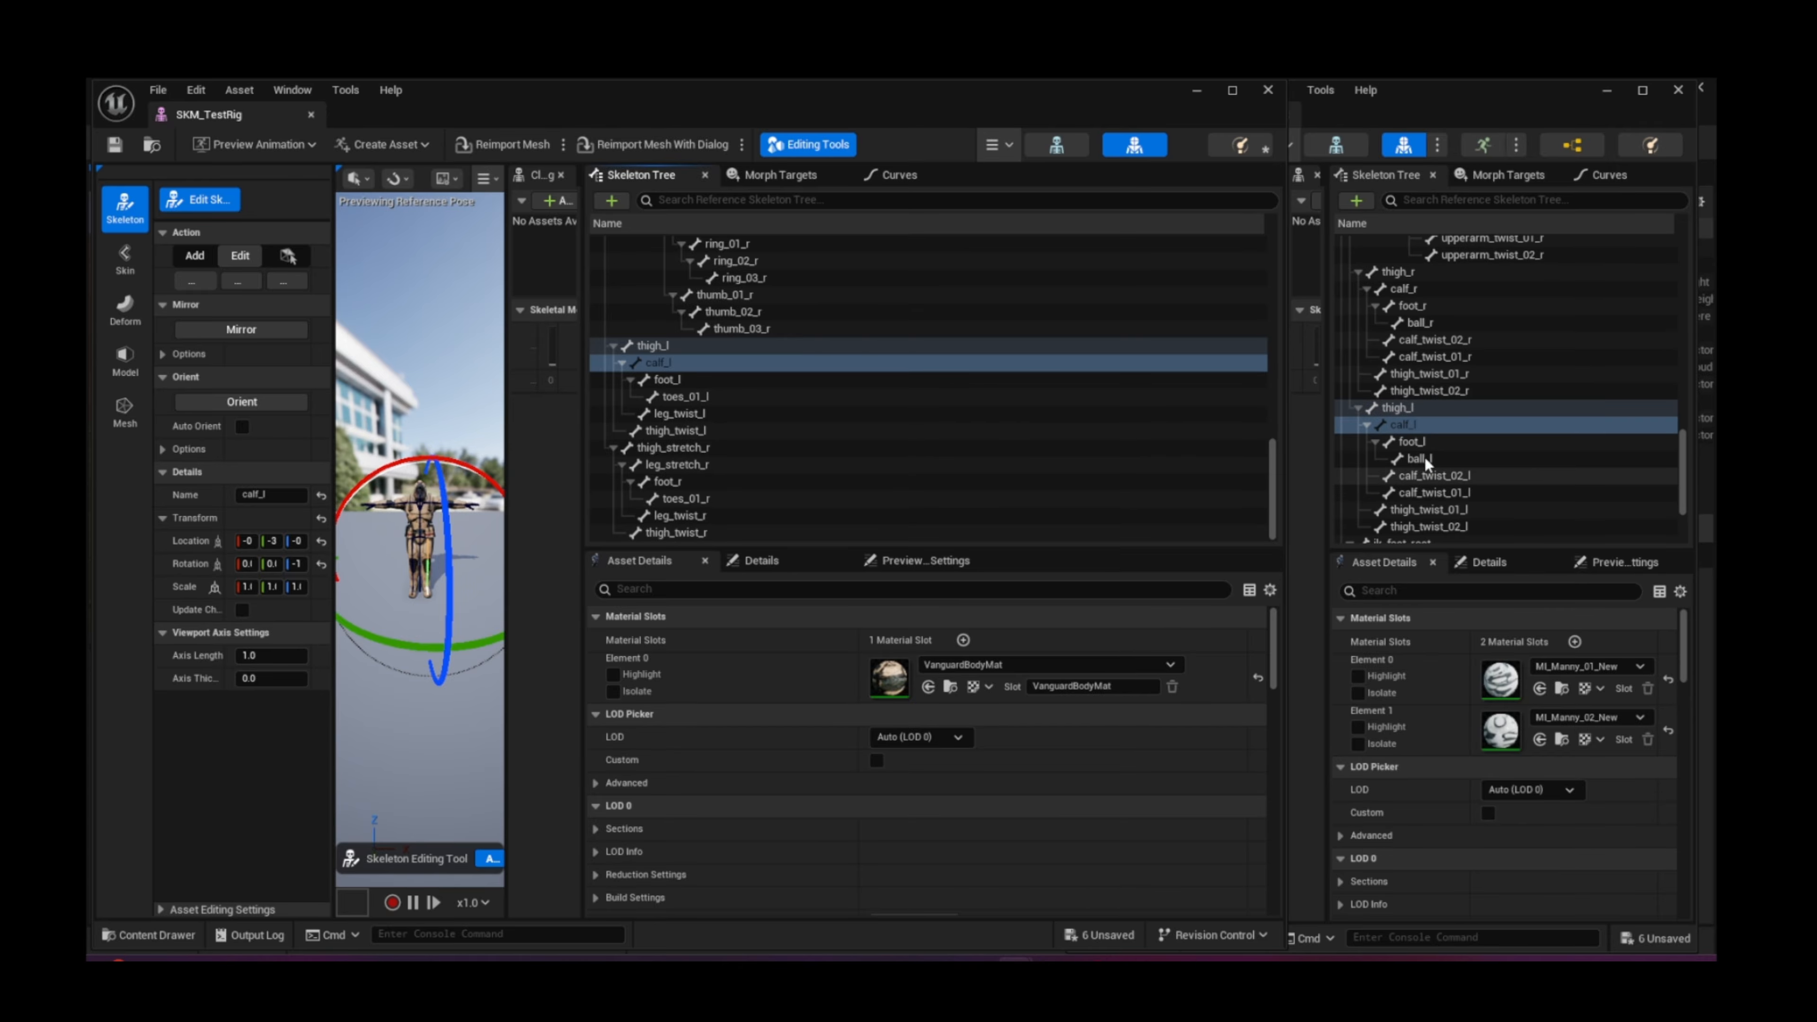
double_click(1426, 458)
double_click(689, 398)
key("ctrl+v")
key("Return")
Step: Rename SKM_TestRig's leg_twist_l bone as calf_twist_01_l, using the bone name copied from SKM_Manny_Simple
scroll(1508, 456, "down", 2)
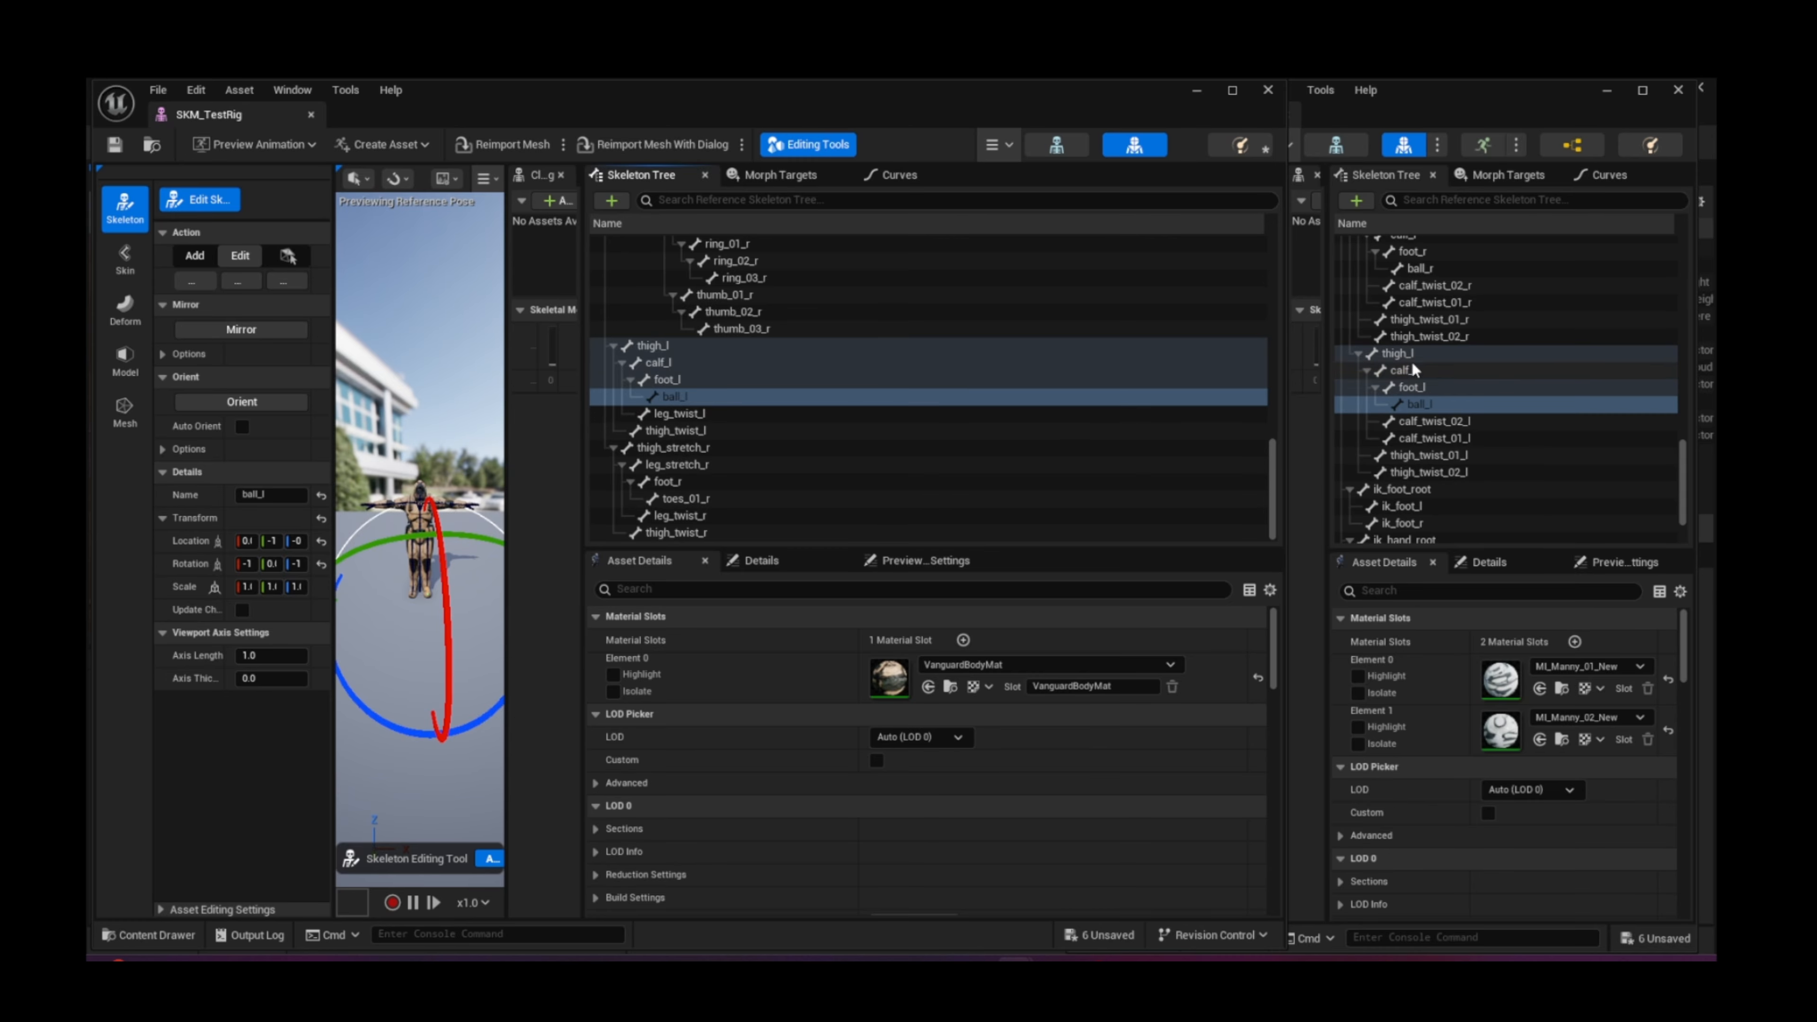
double_click(1444, 437)
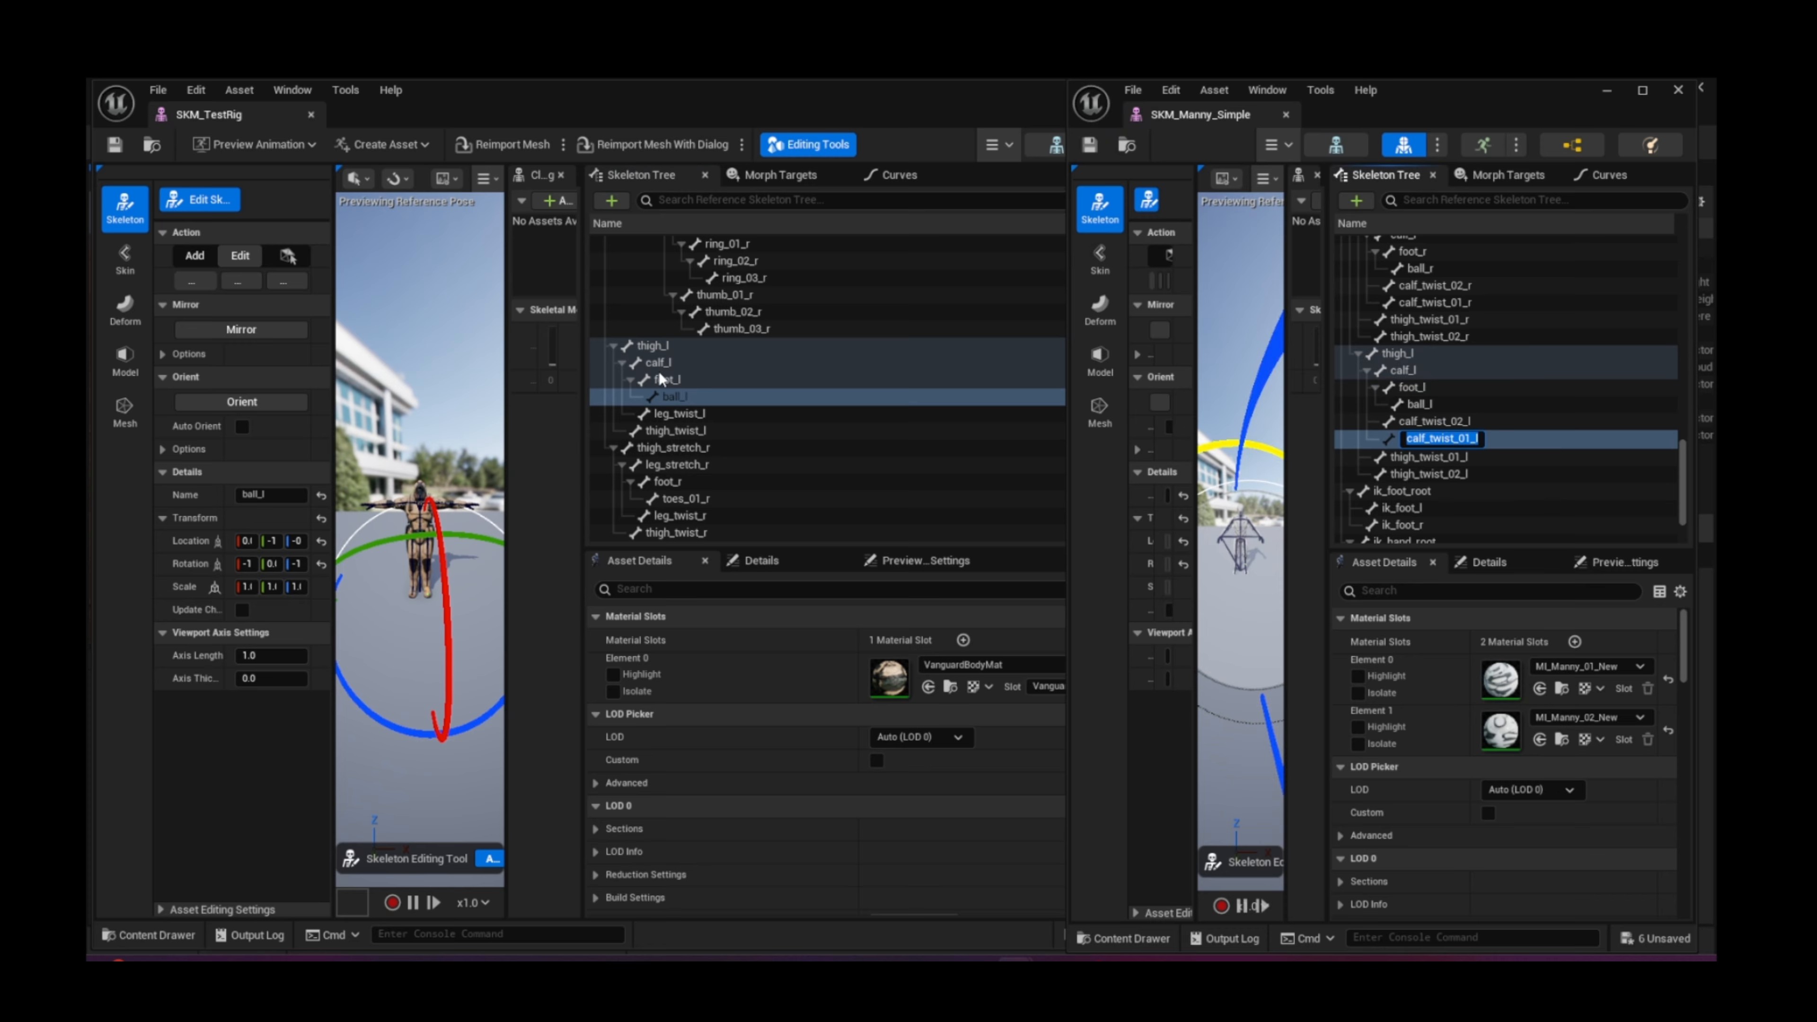
double_click(677, 412)
key("ctrl+v")
key("Return")
Step: Rename SKM_TestRig's thigh_twist_l bone as thigh_twist_01_l, using the bone name copied from SKM_Manny_Simple
left_click(1419, 455)
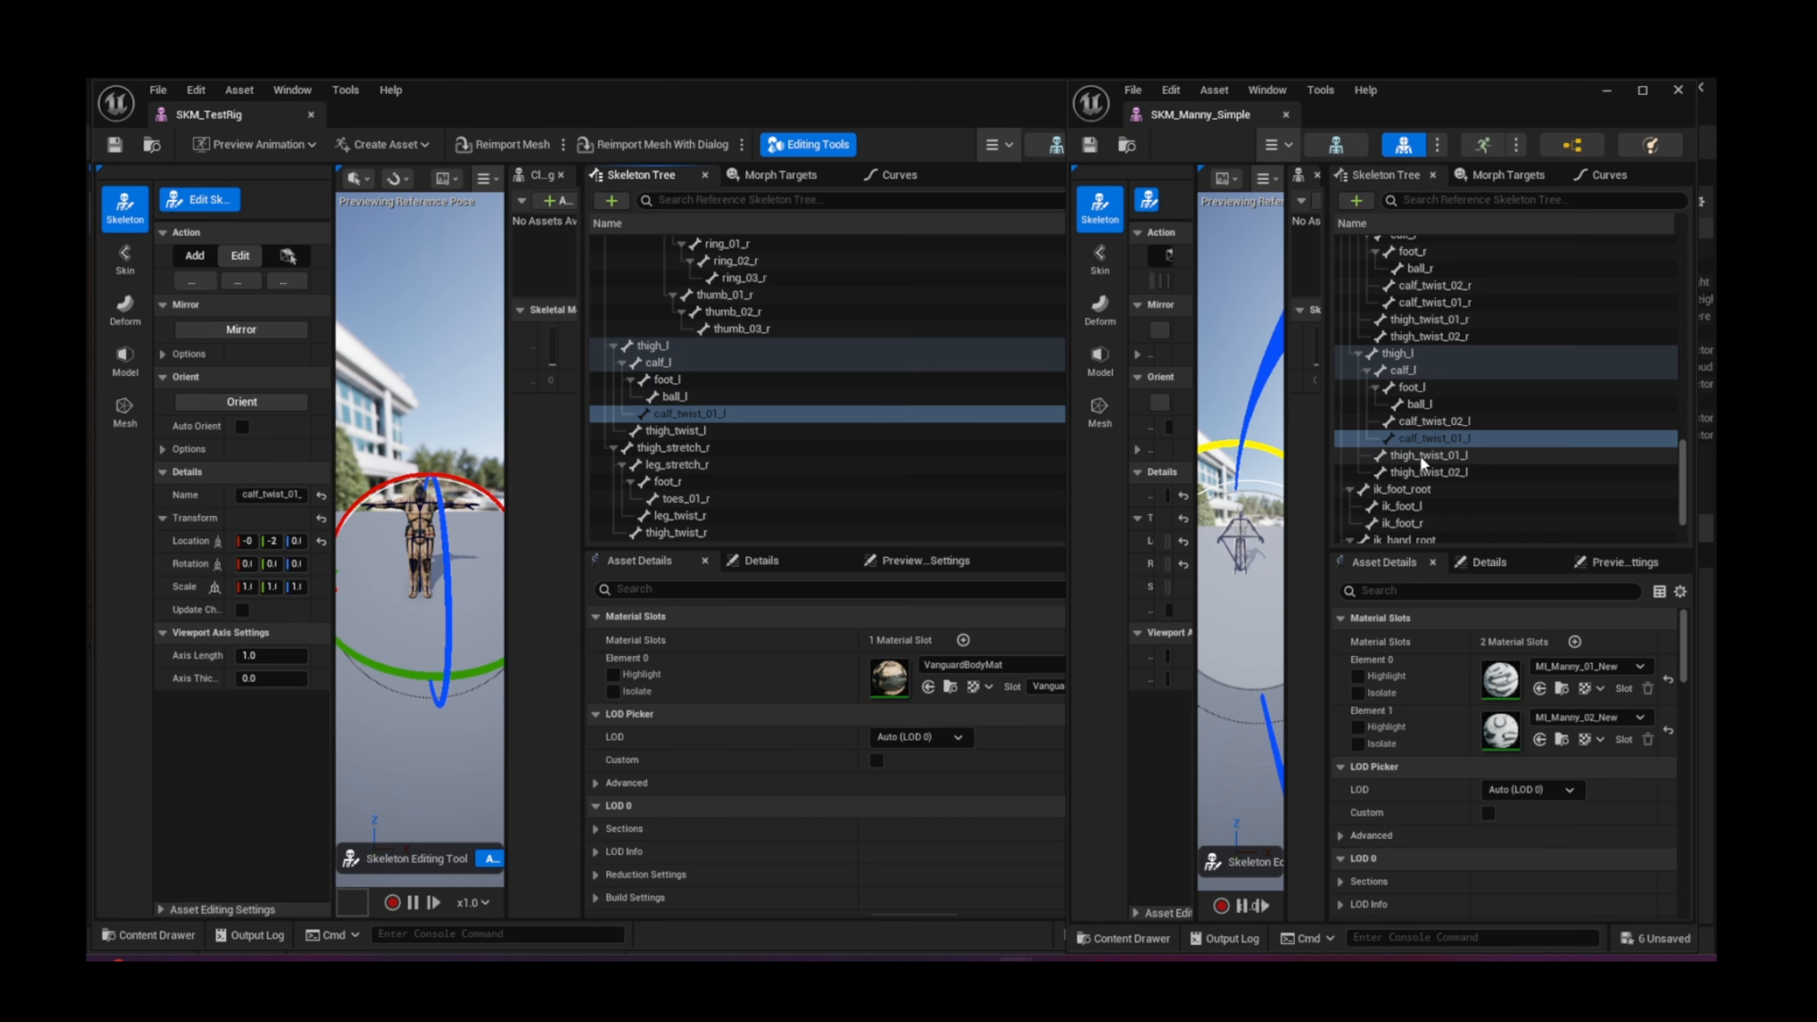
left_click(1419, 455)
double_click(685, 431)
key("ctrl+v")
key("Return")
Step: Rename SKM_TestRig's thigh_stretch_r bone as thigh_r, using the bone name copied from SKM_Manny_Simple
scroll(1469, 454, "down", 2)
scroll(1469, 453, "up", 3)
scroll(1470, 453, "up", 3)
left_click(1406, 300)
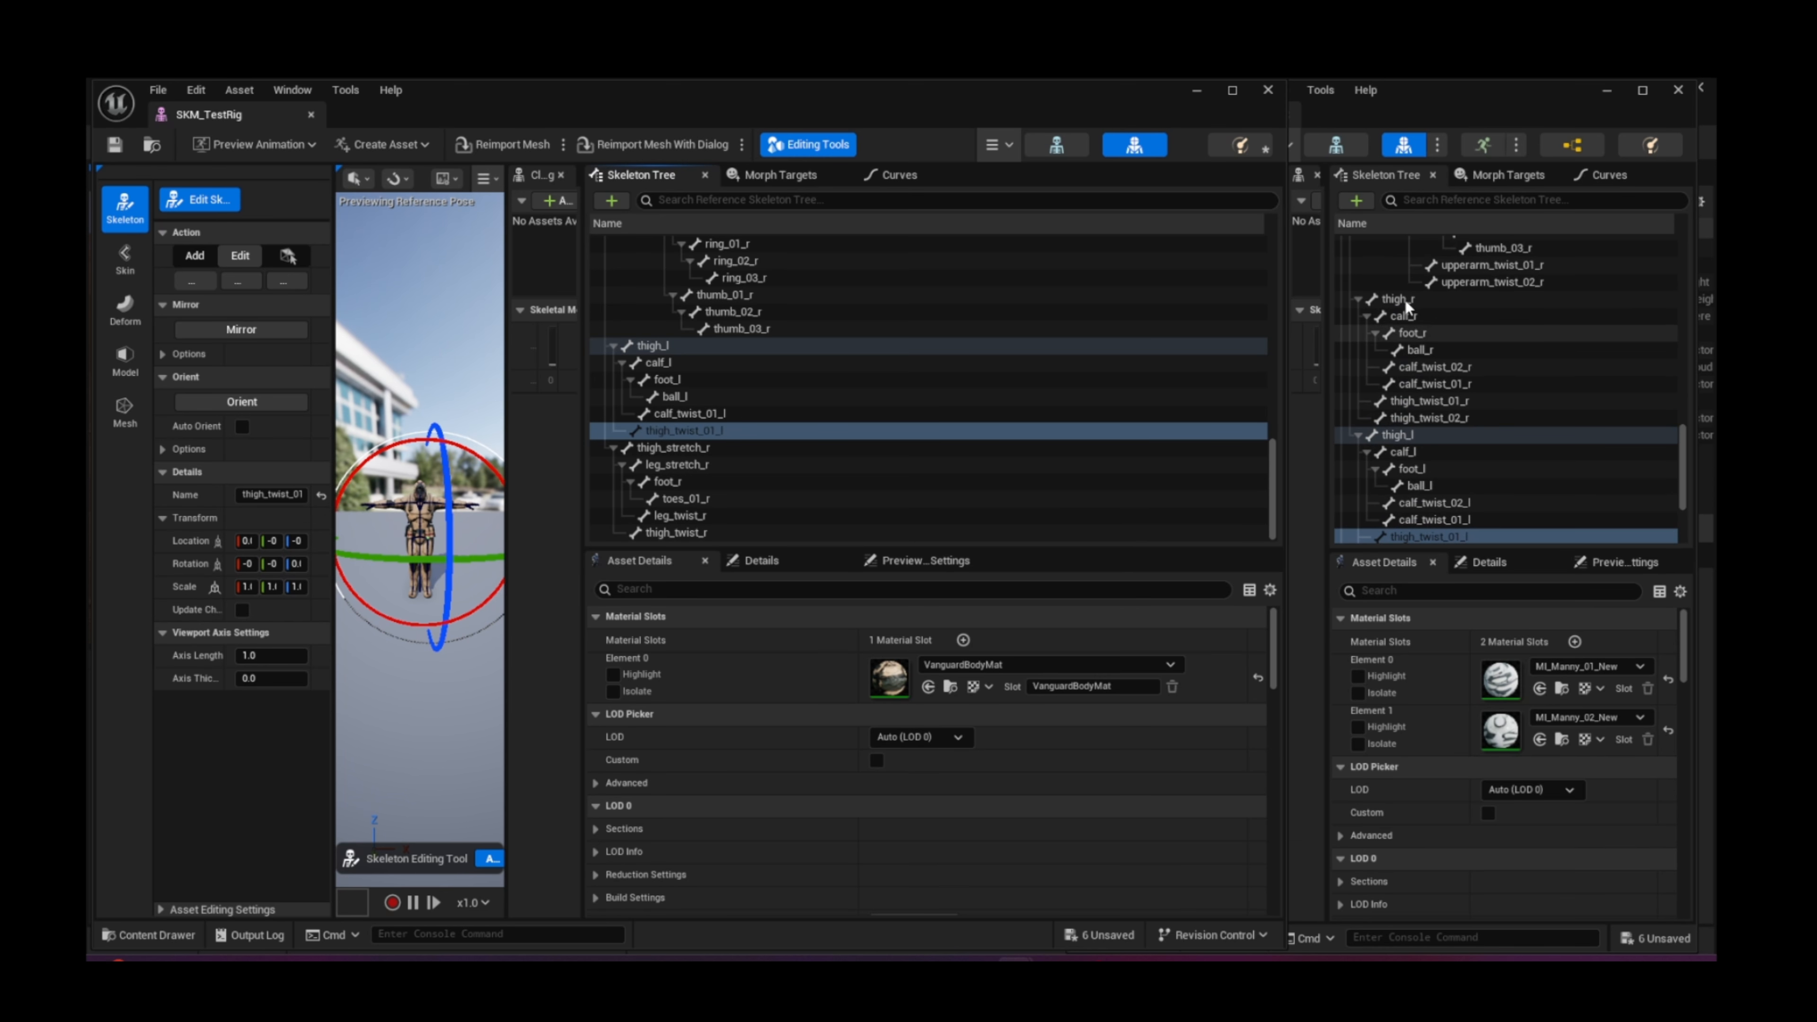
left_click(1406, 300)
key("ctrl+c")
double_click(671, 446)
key("ctrl+v")
key("Return")
Step: Rename SKM_TestRig's leg_stretch_r bone as calf_r, using the bone name copied from SKM_Manny_Simple
left_click(1402, 316)
left_click(1402, 316)
key("ctrl+c")
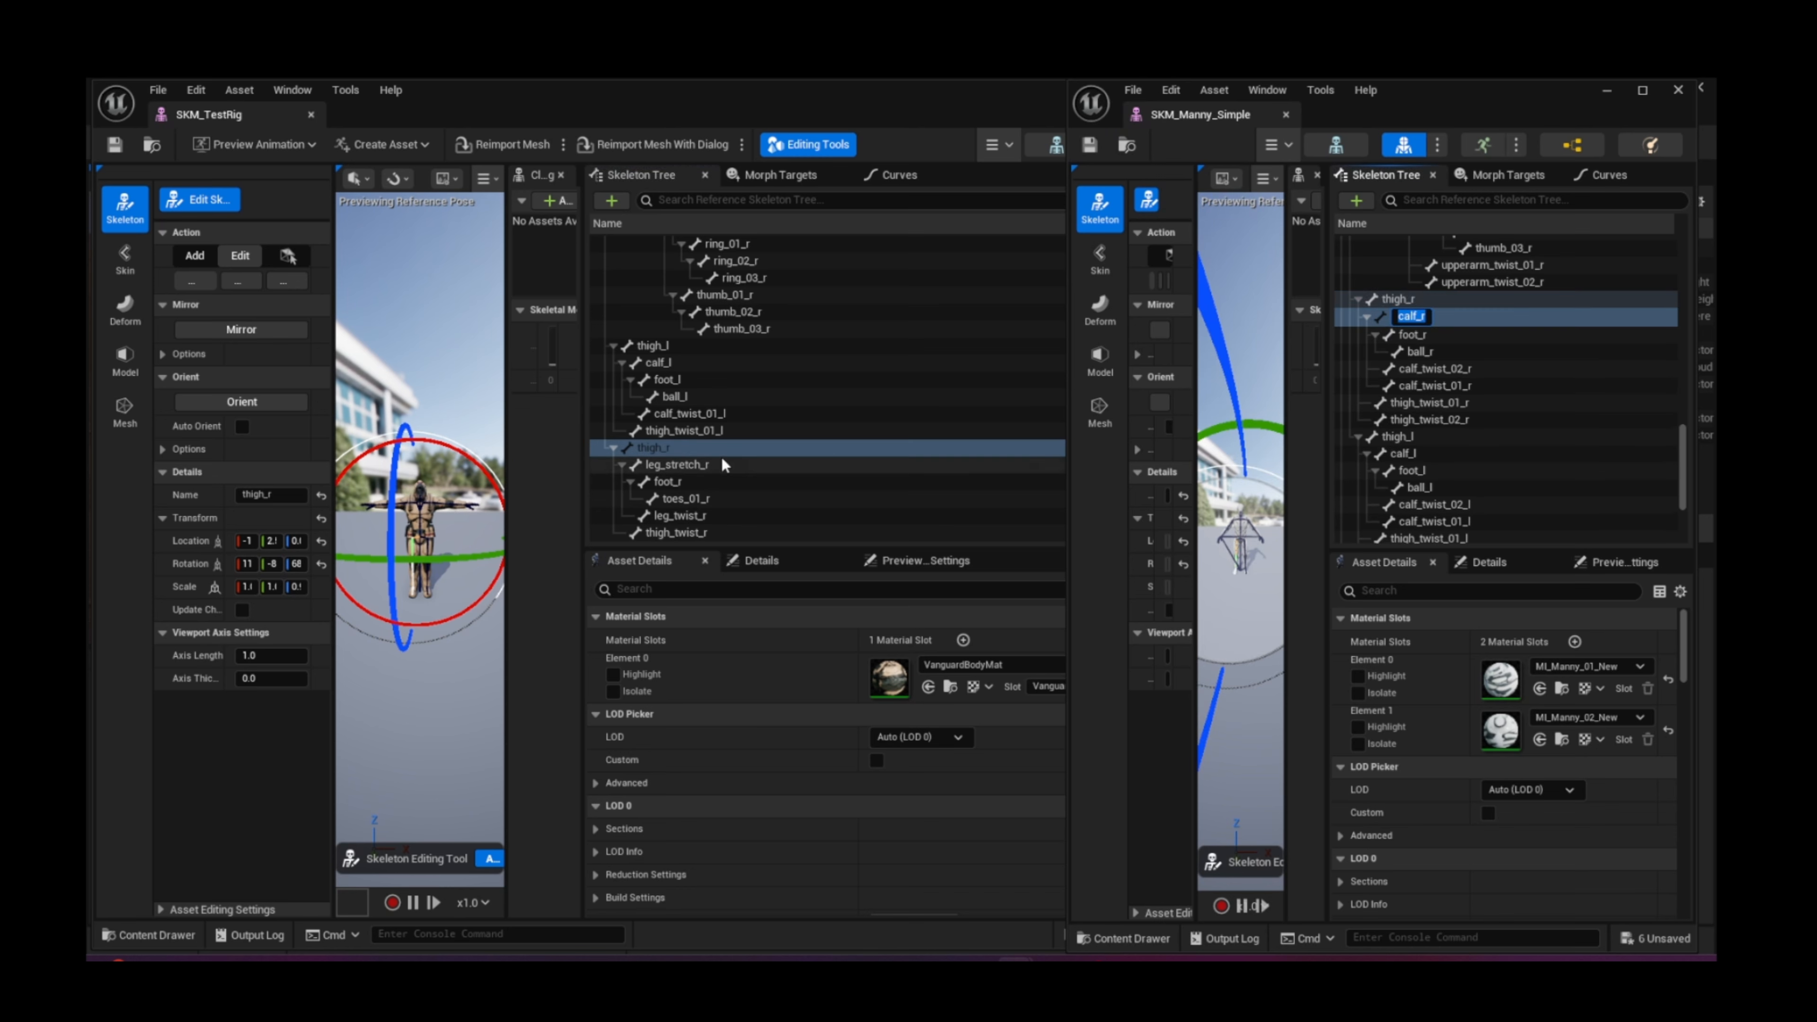
double_click(684, 464)
key("ctrl+v")
key("Return")
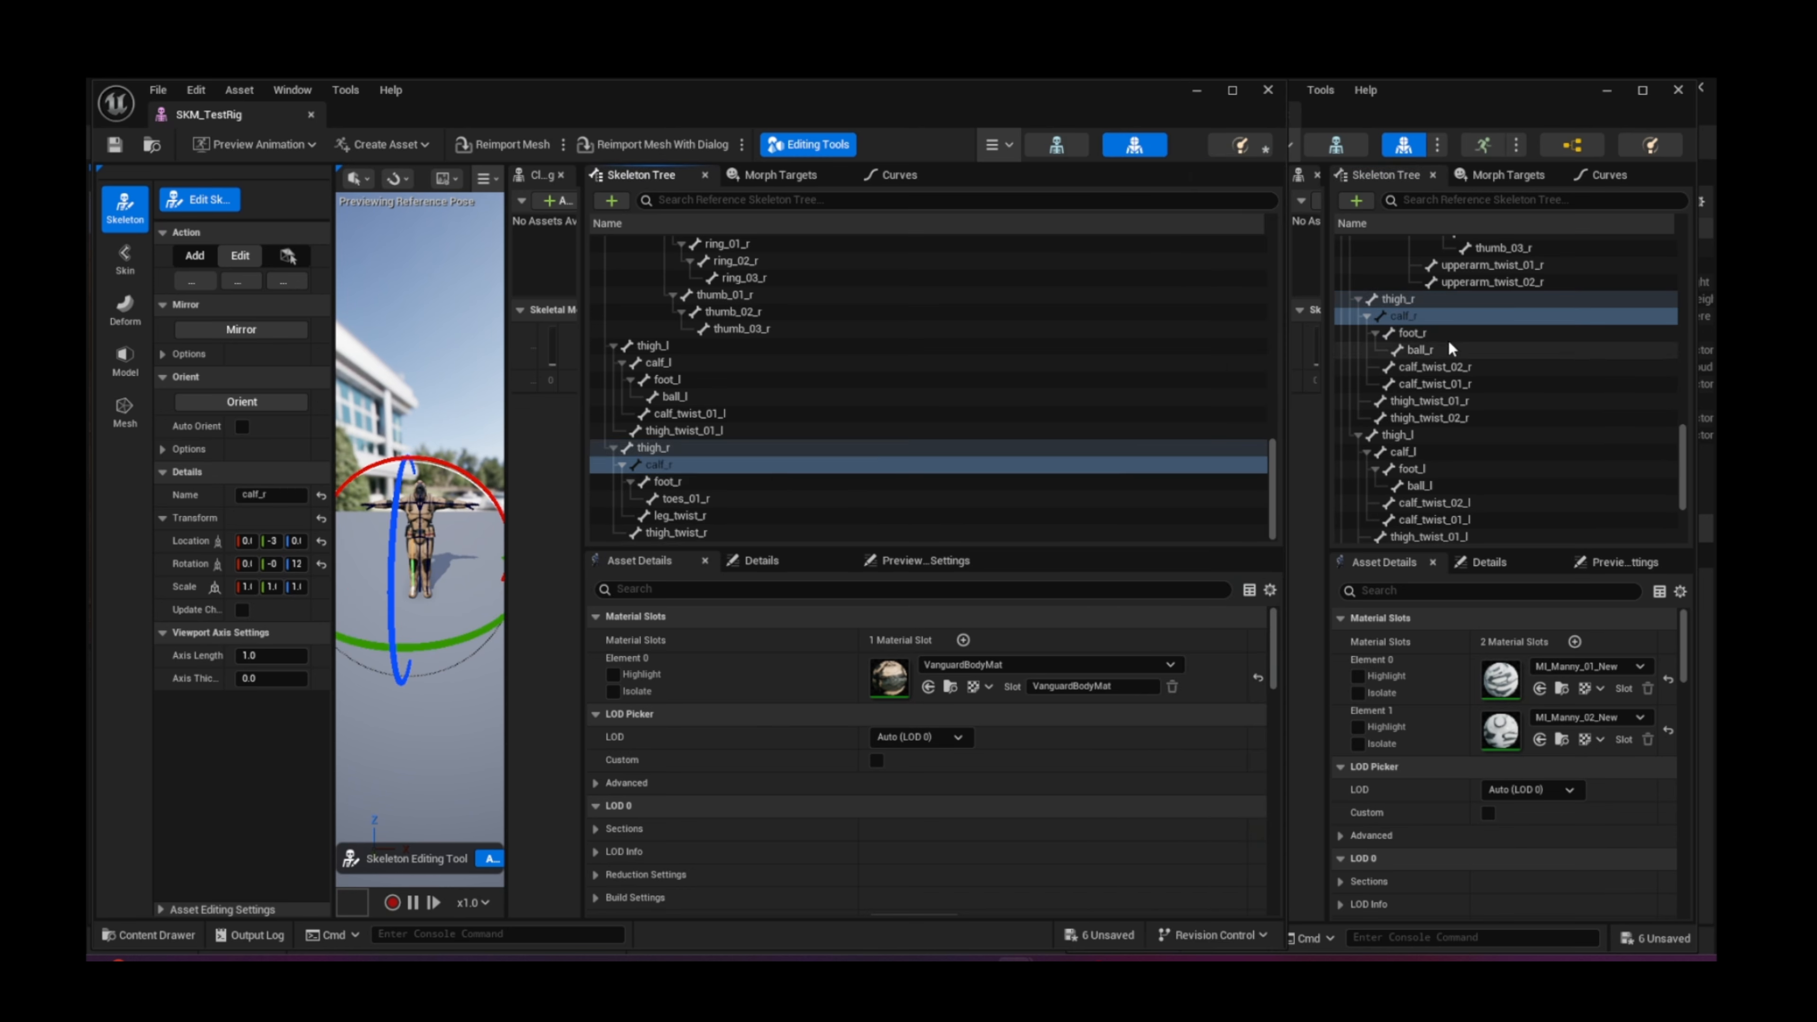
Step: Rename SKM_TestRig's toes_01_r bone as ball_r, using the bone name copied from SKM_Manny_Simple
left_click(1426, 350)
left_click(1426, 350)
key("ctrl+c")
left_click(686, 498)
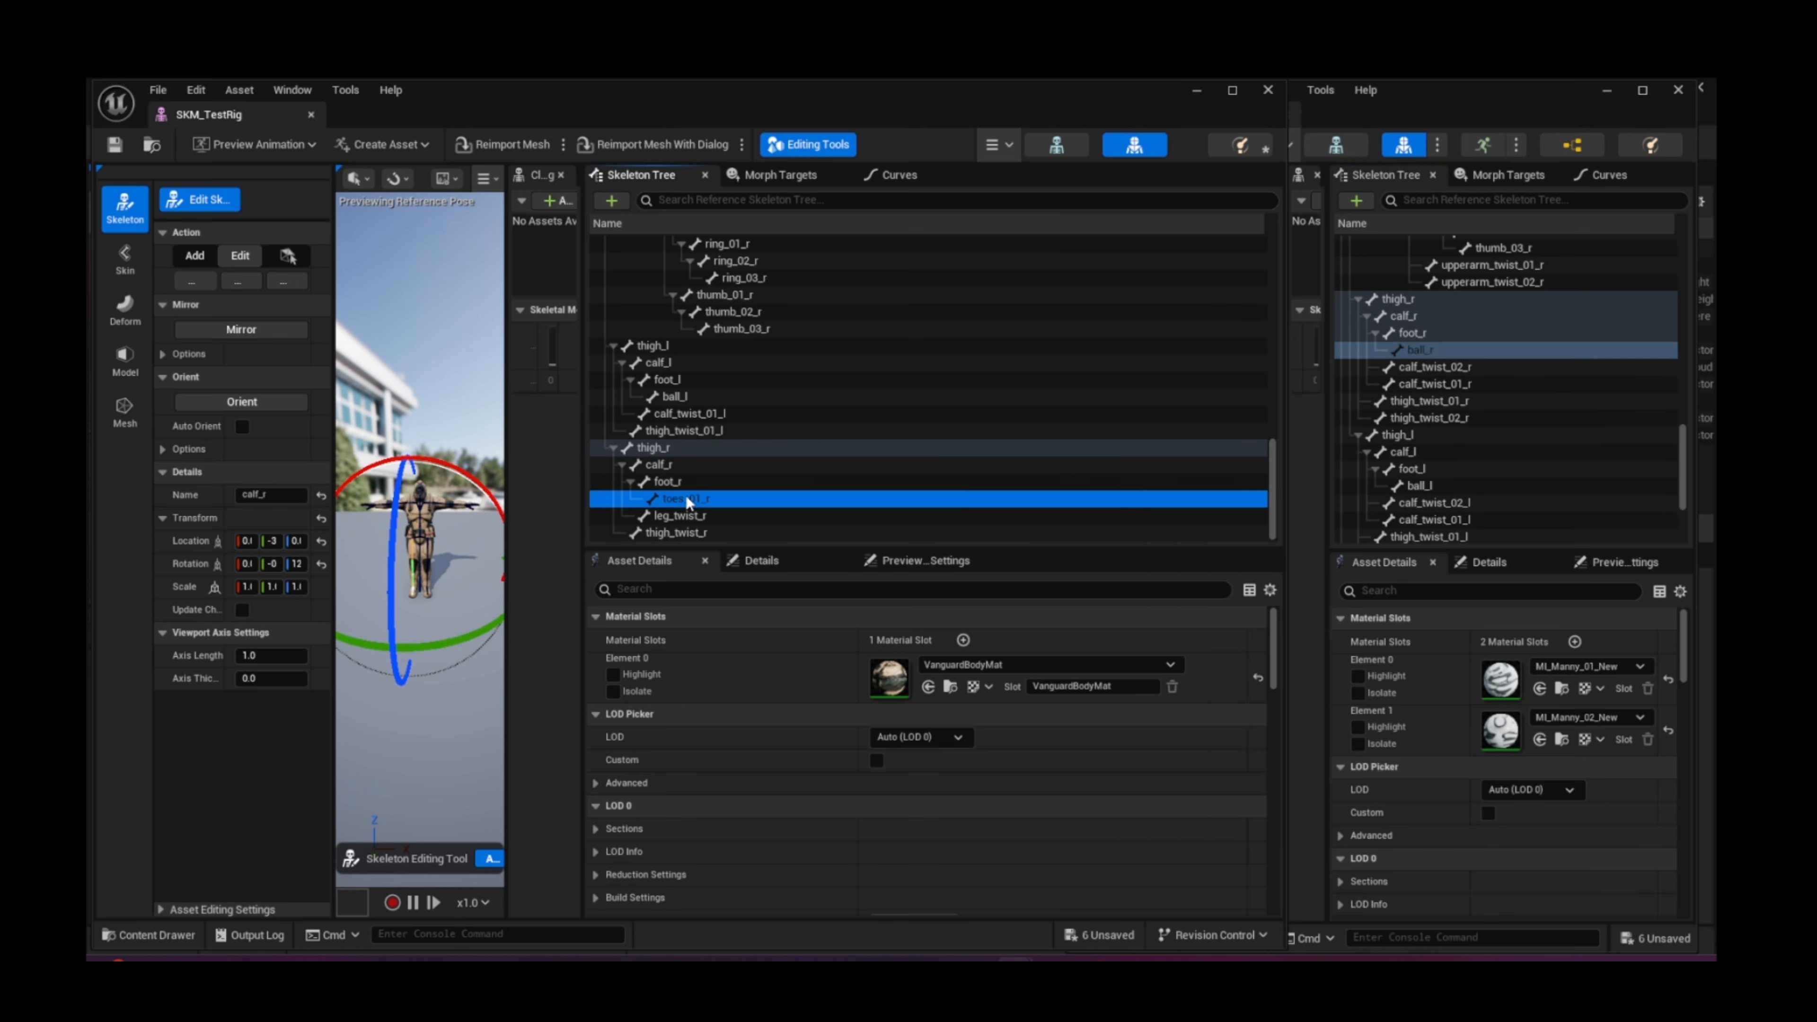
left_click(686, 499)
key("ctrl+v")
key("Return")
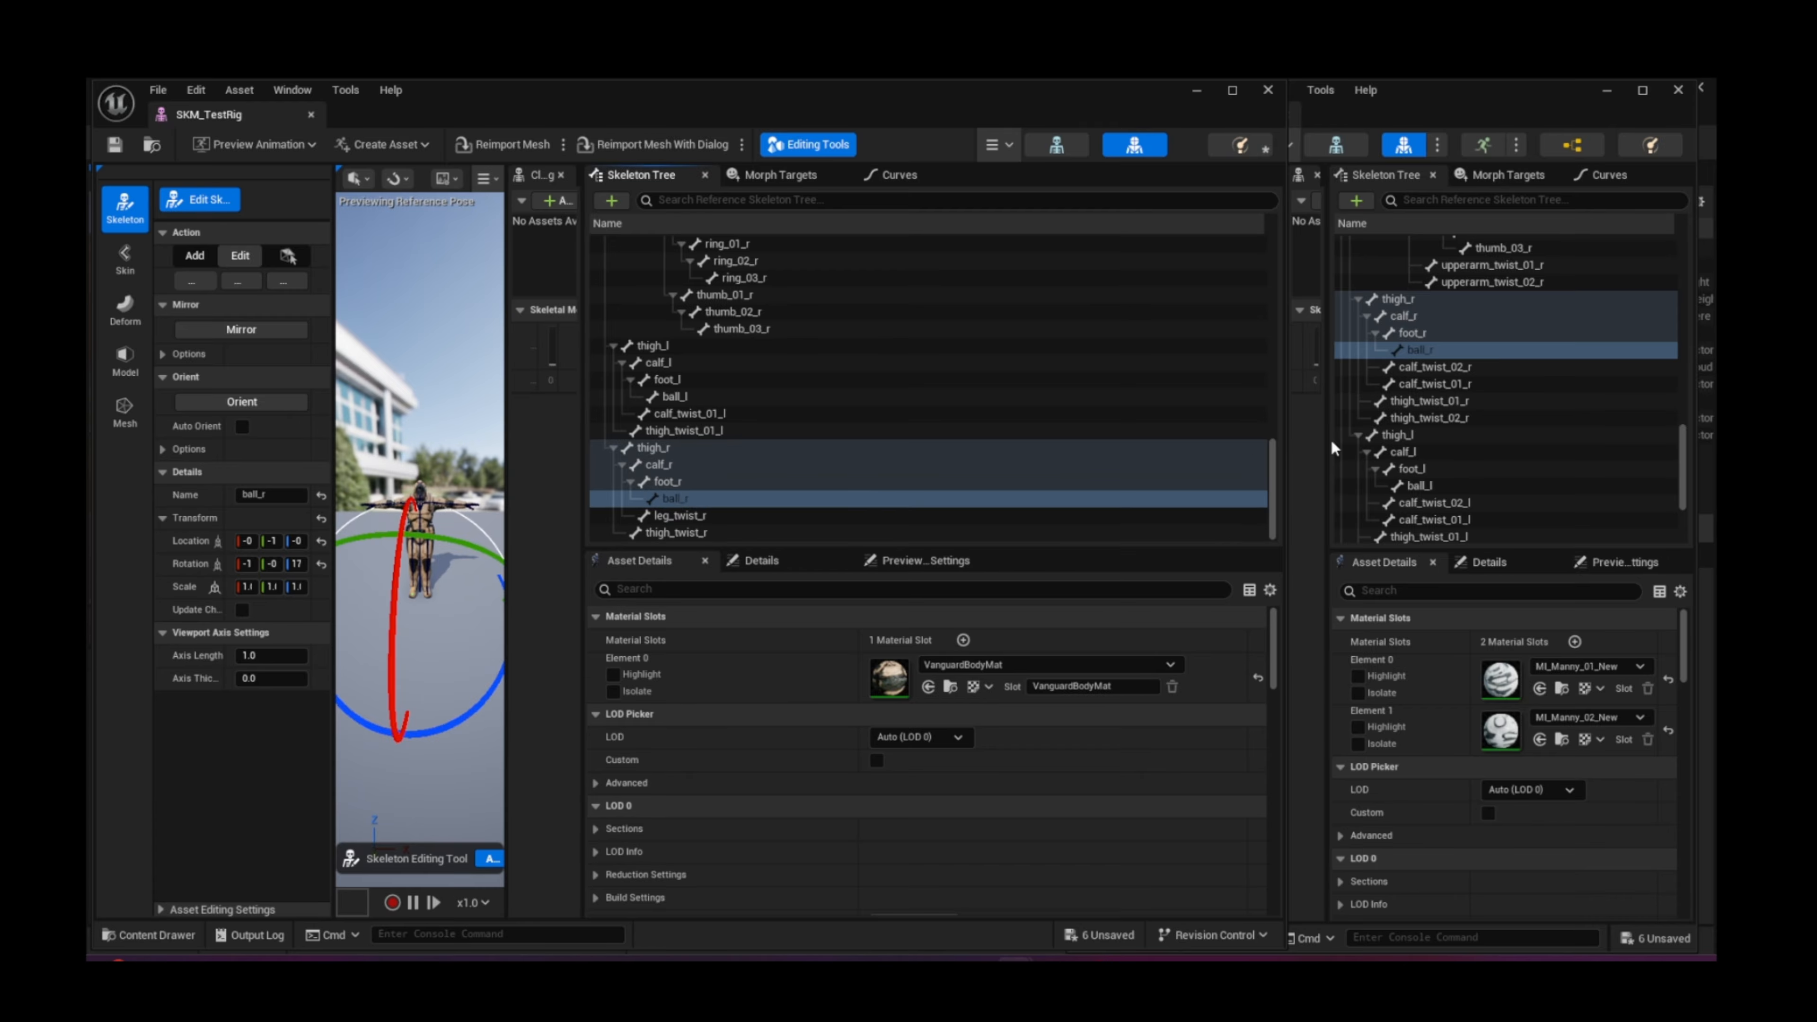
Step: Rename SKM_TestRig's leg_twist_r bone as calf_twist_01_r, using the bone name copied from SKM_Manny_Simple
left_click(1437, 382)
left_click(1437, 382)
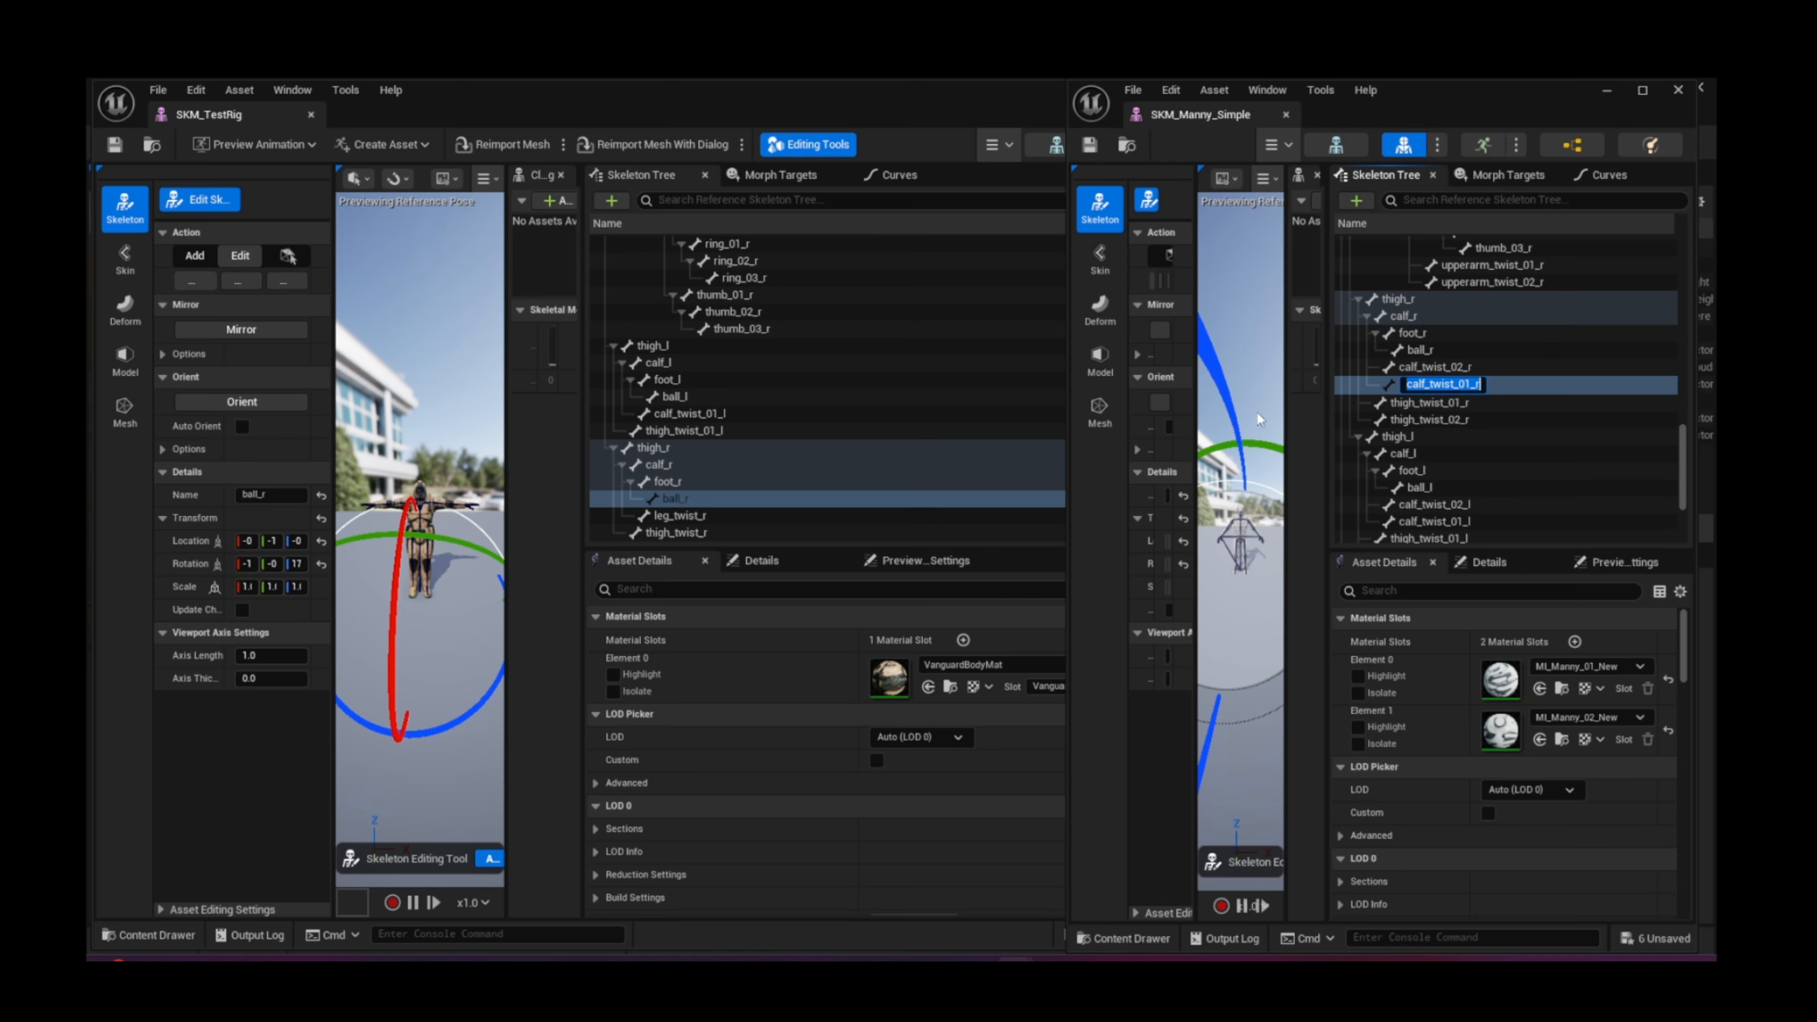
key("ctrl+c")
left_click(666, 517)
left_click(666, 517)
key("ctrl+v")
key("Return")
Step: Rename SKM_TestRig's thigh_twist_r bone as thigh_twist_01_r, using the bone name copied from SKM_Manny_Simple
left_click(1424, 402)
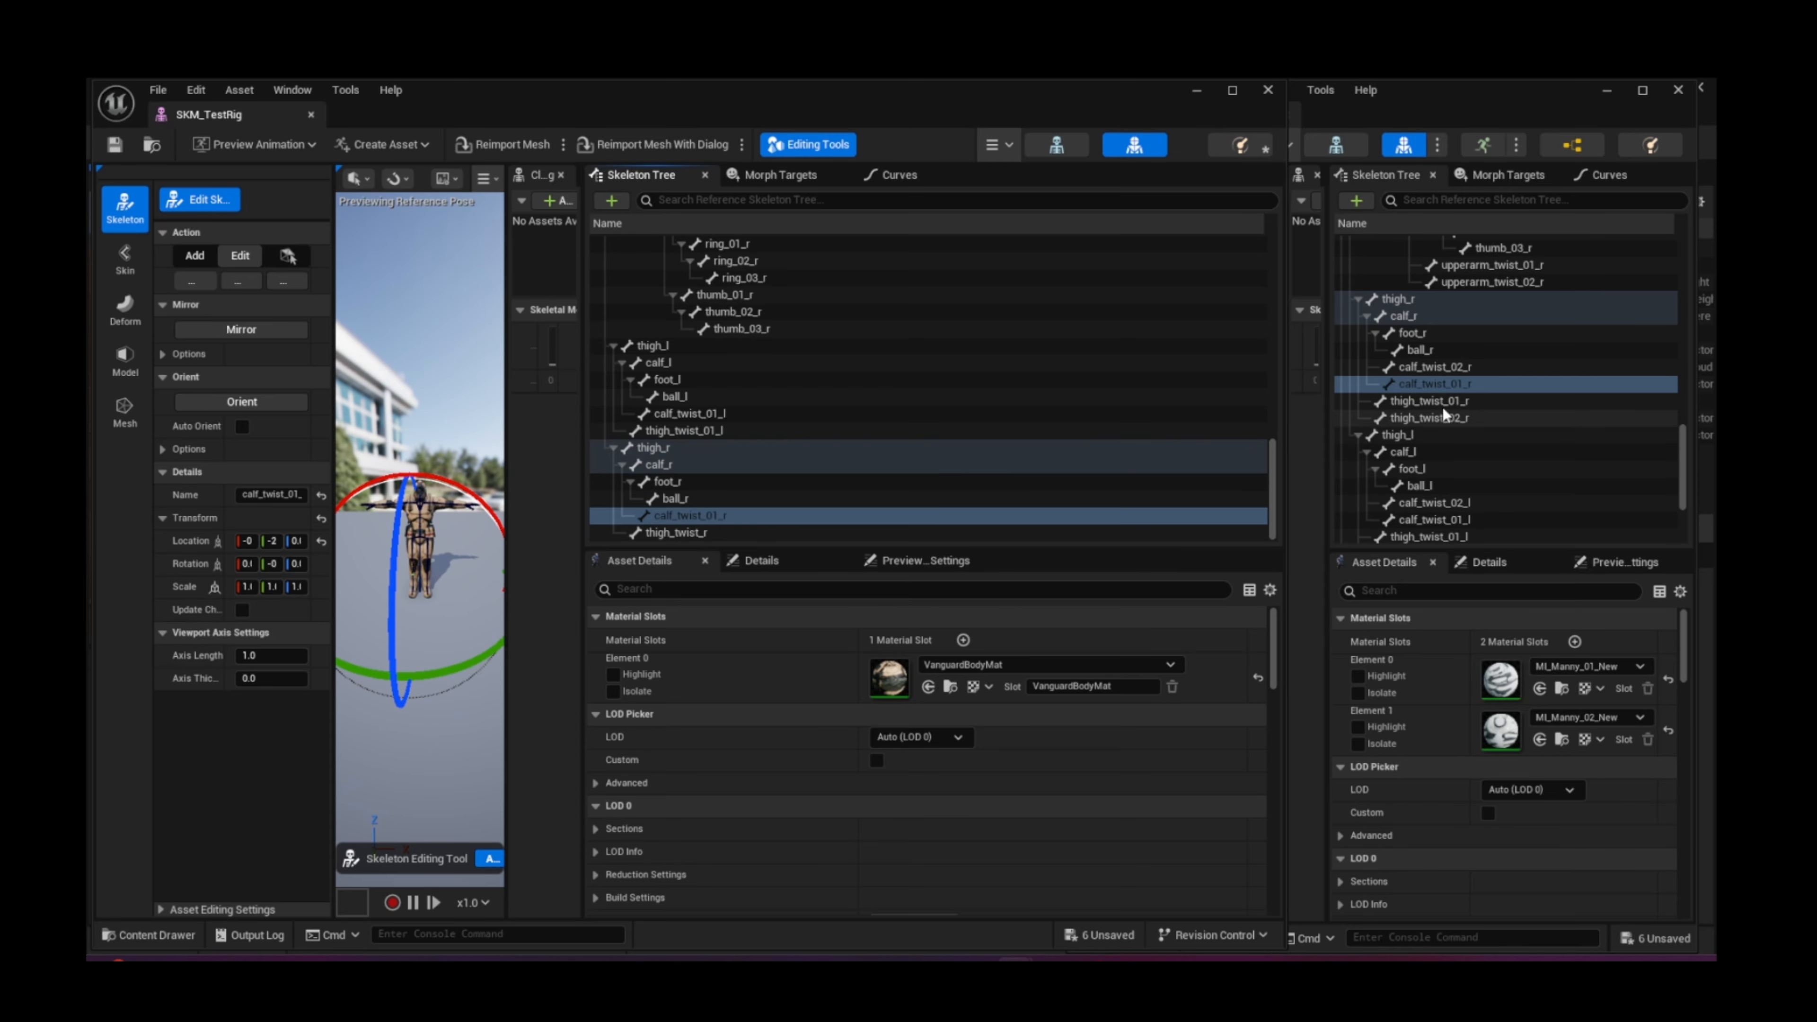
left_click(1441, 406)
key("ctrl+c")
left_click(673, 532)
left_click(672, 531)
key("ctrl+v")
key("Return")
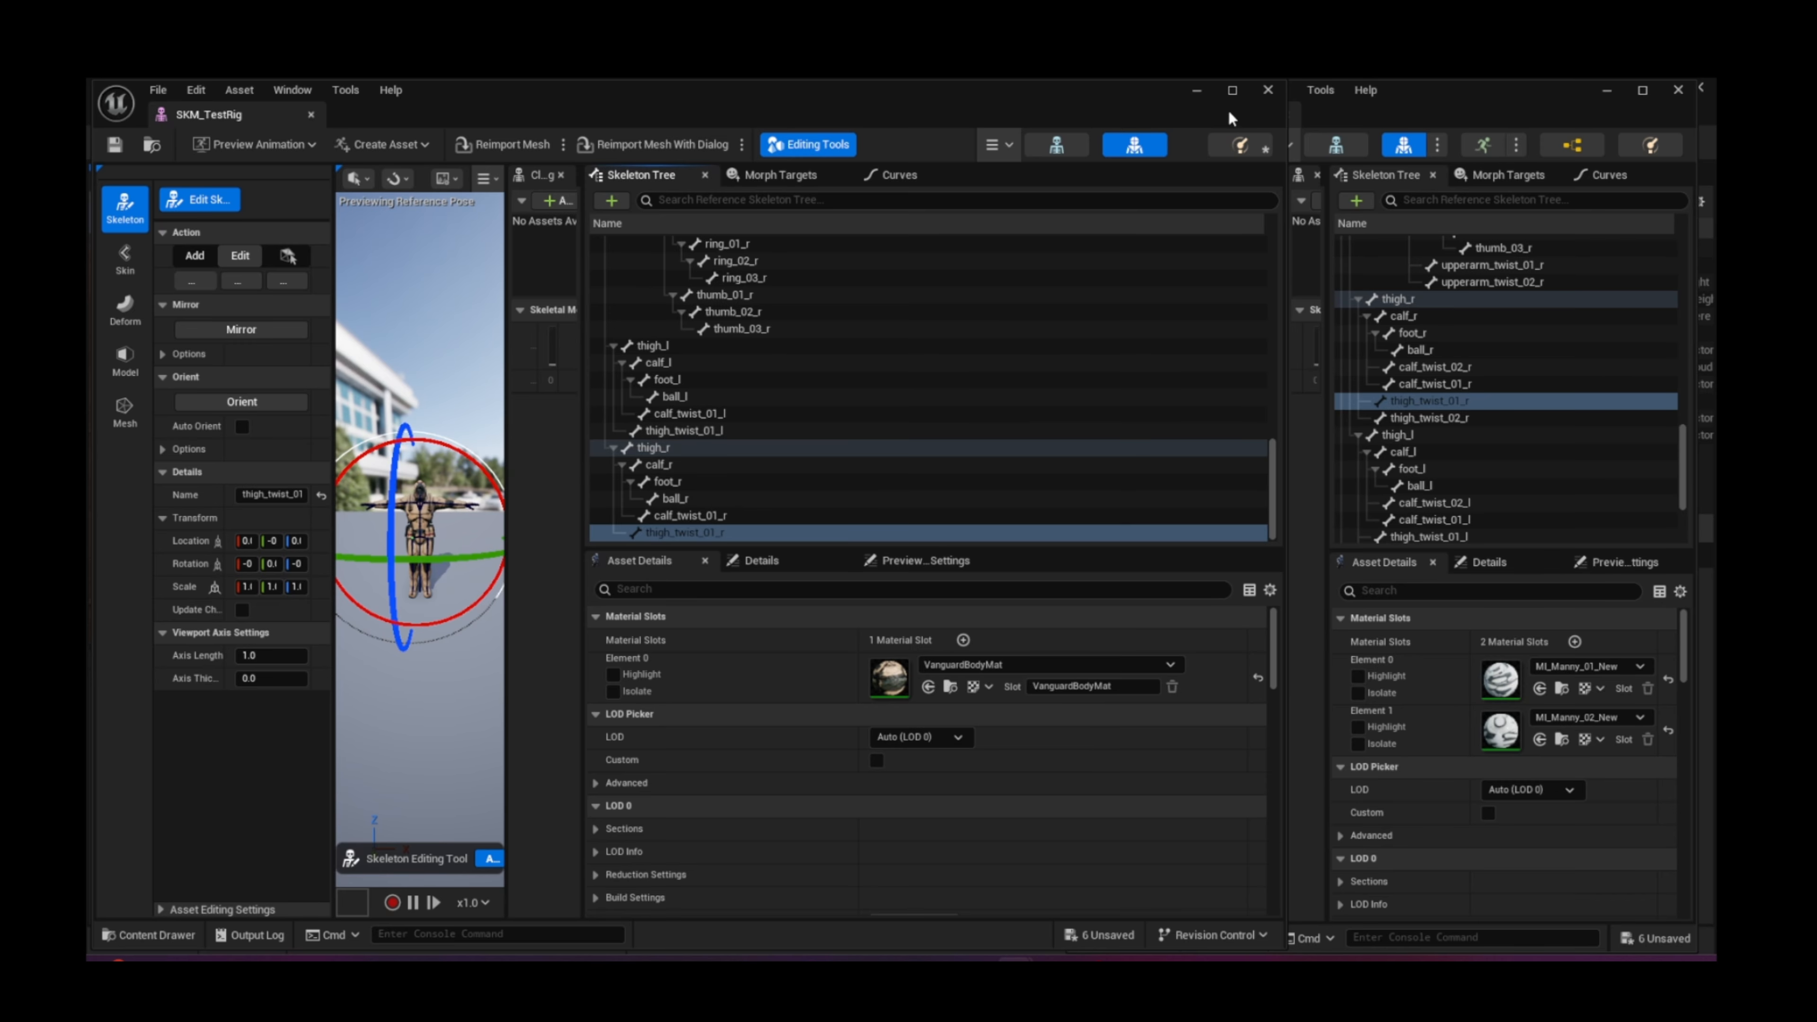
Step: Commit the bone renames to the SKM_TestRig asset with the Merge type Merge, and save and close the mesh
left_click(1231, 91)
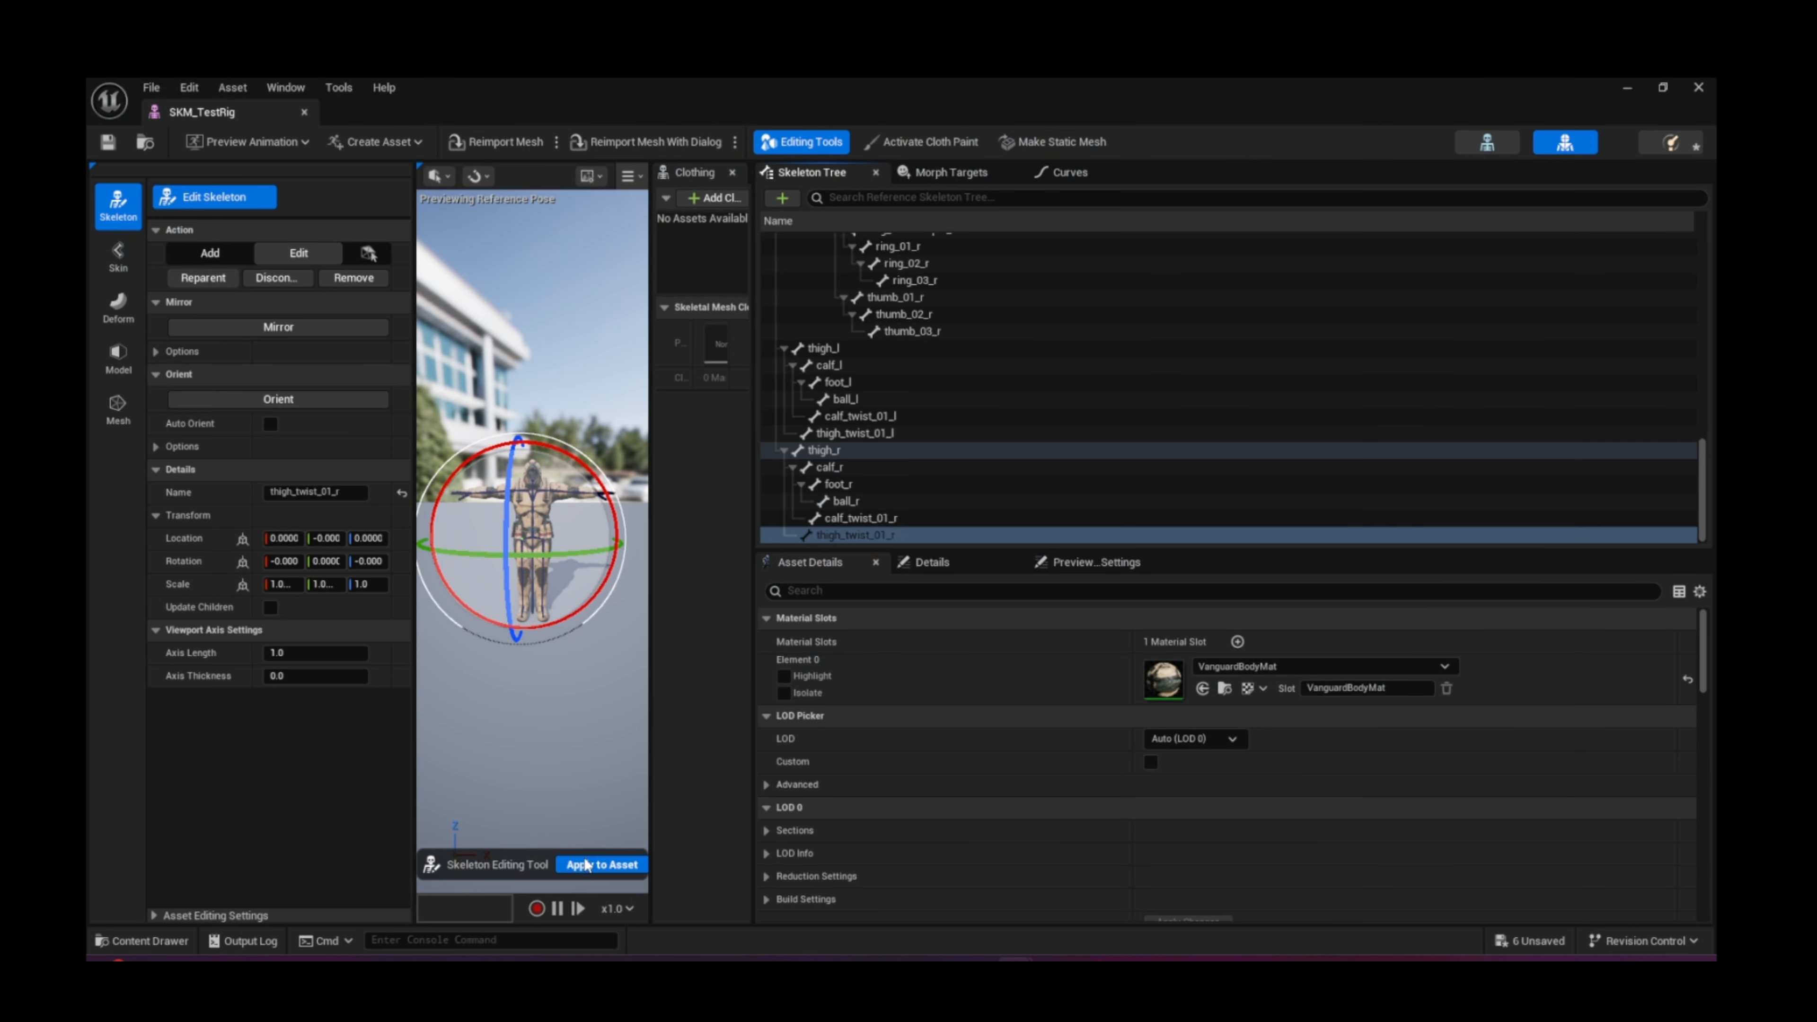
left_click(598, 866)
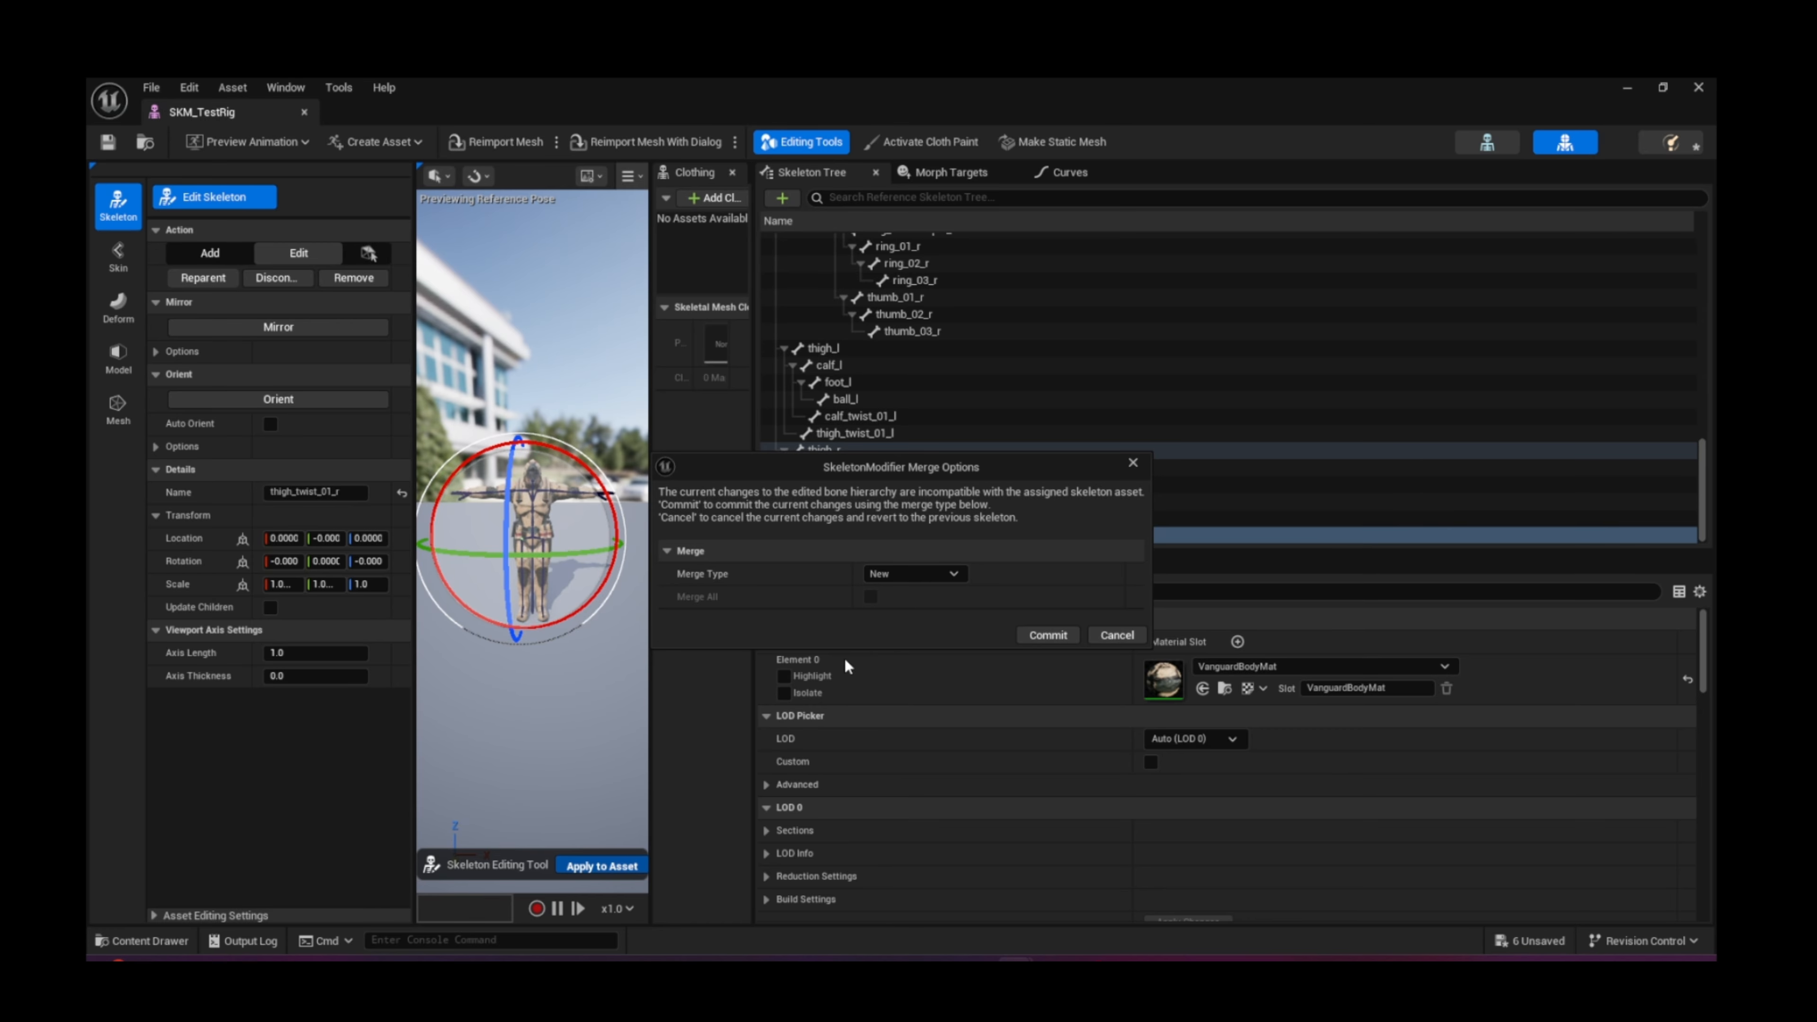
left_click(918, 573)
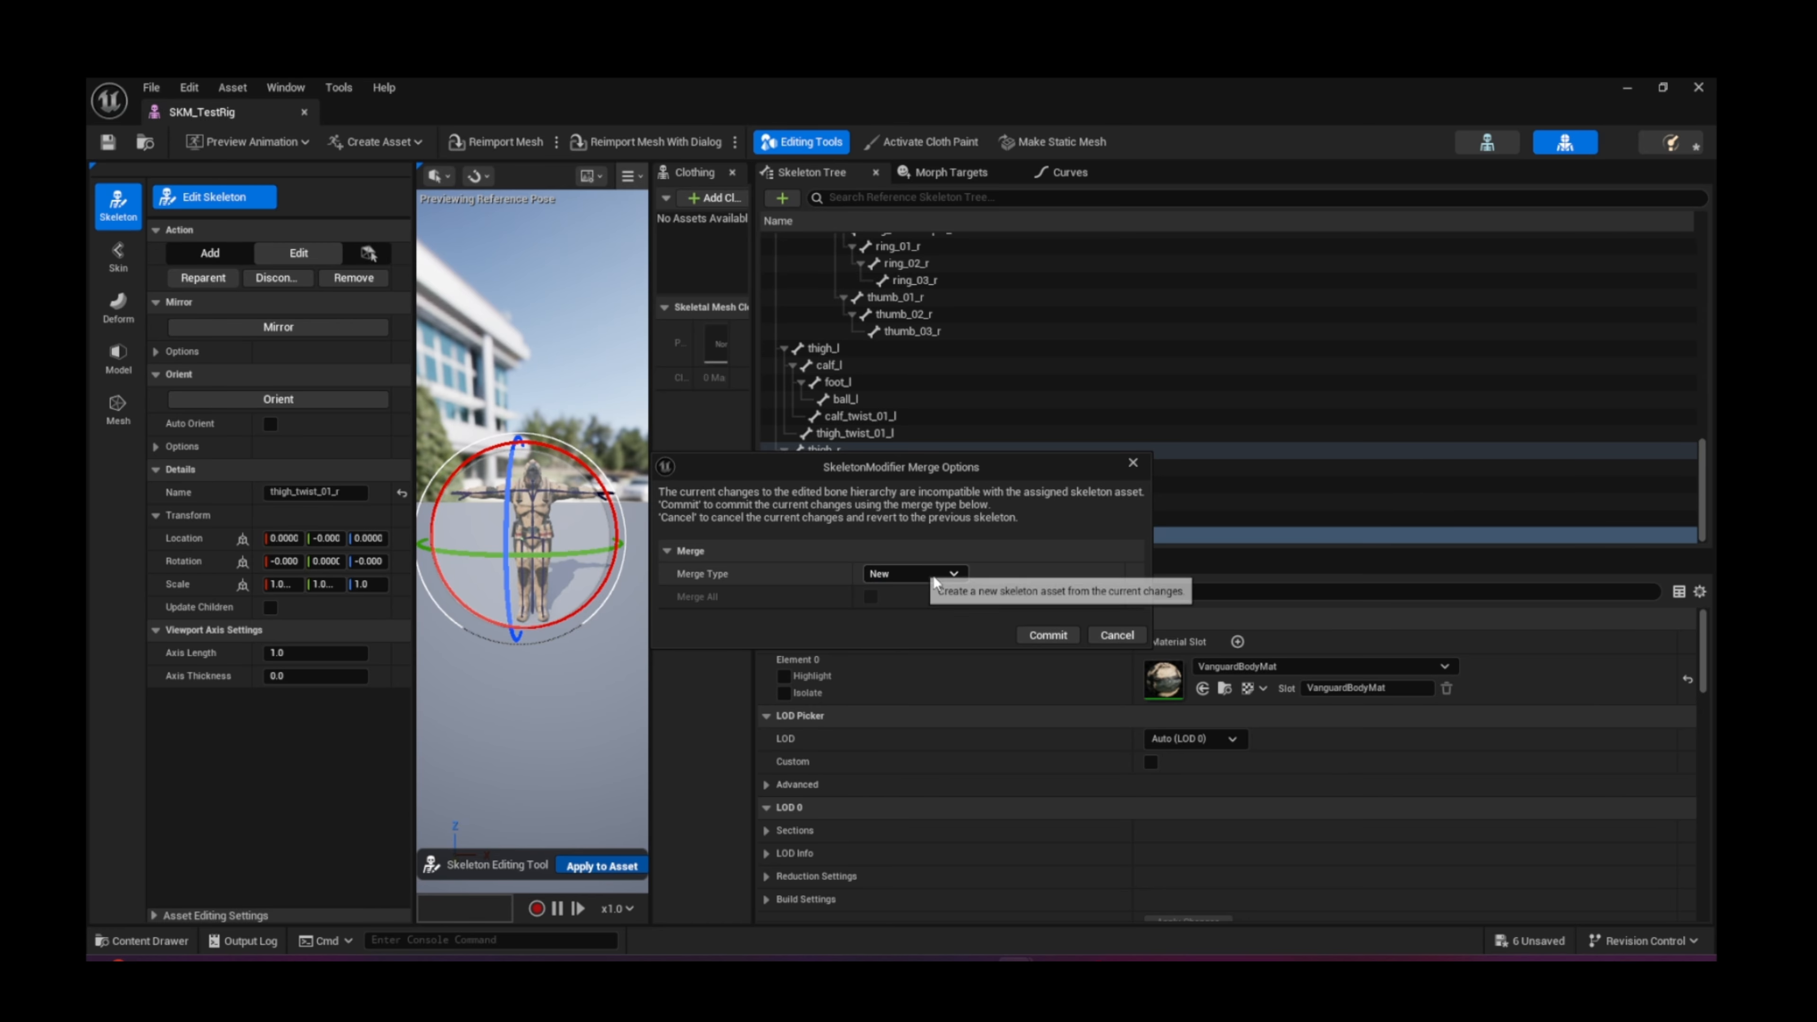
left_click(922, 607)
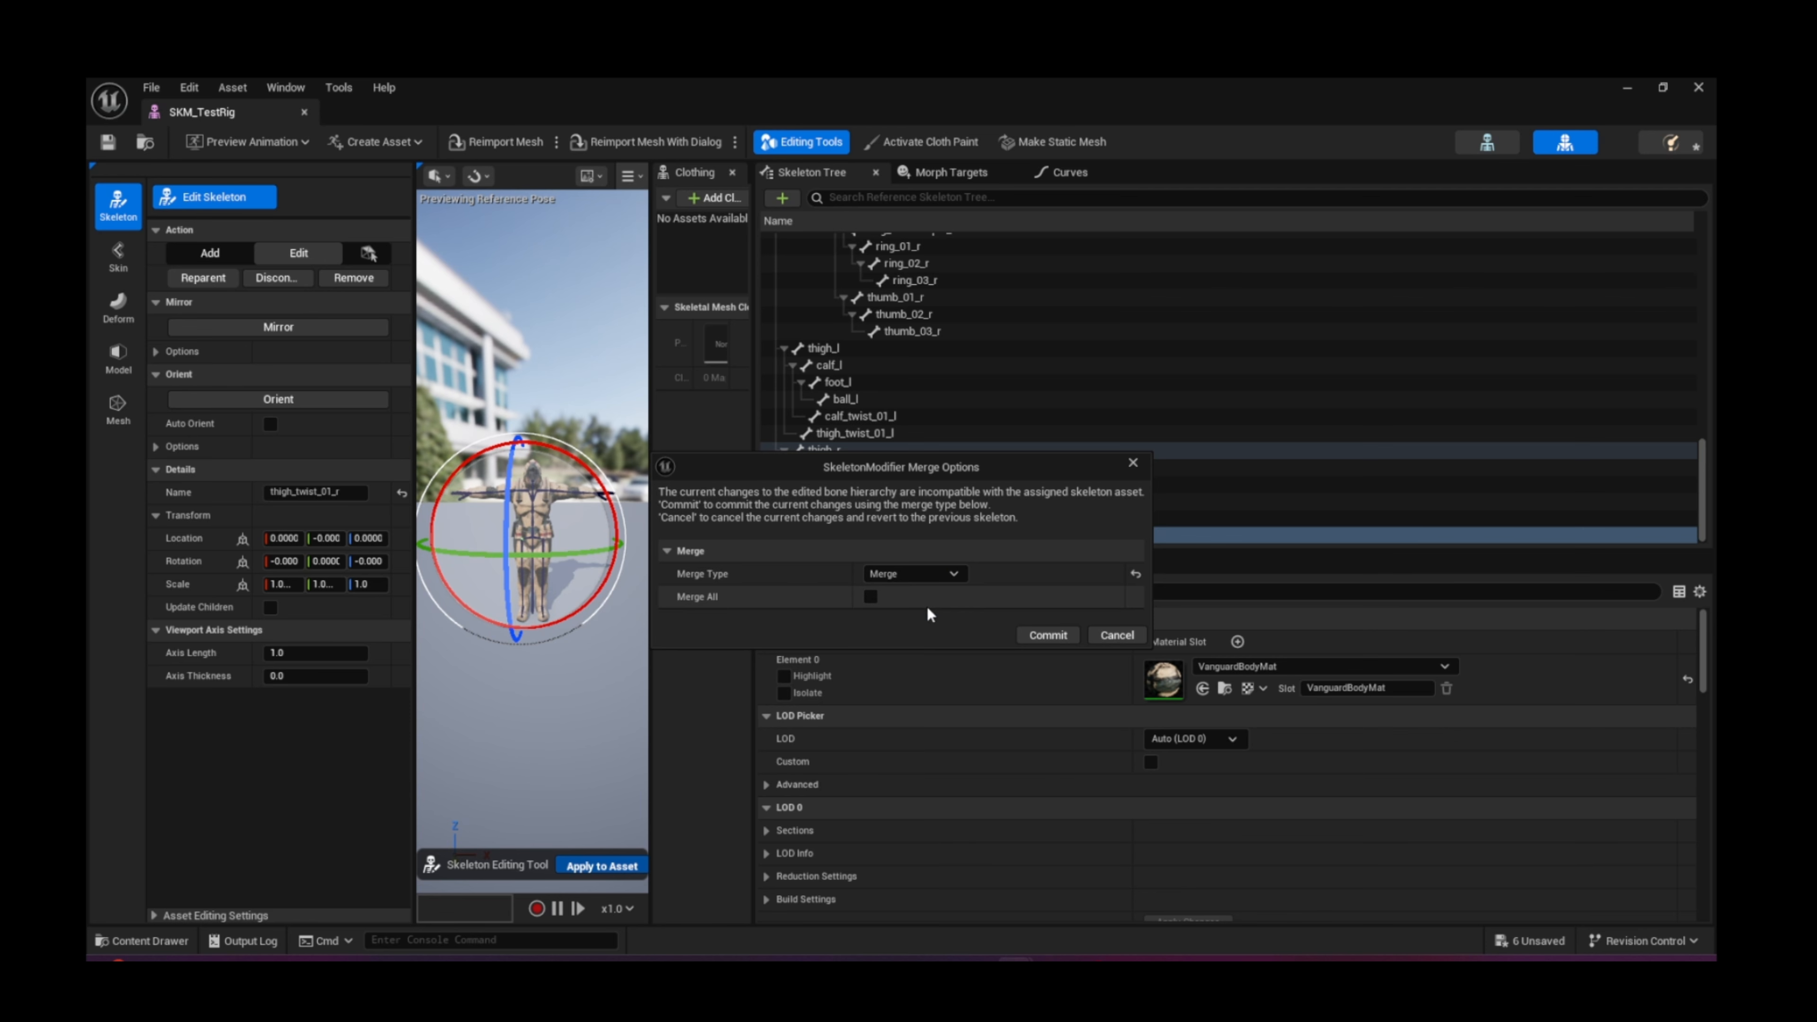
left_click(1046, 634)
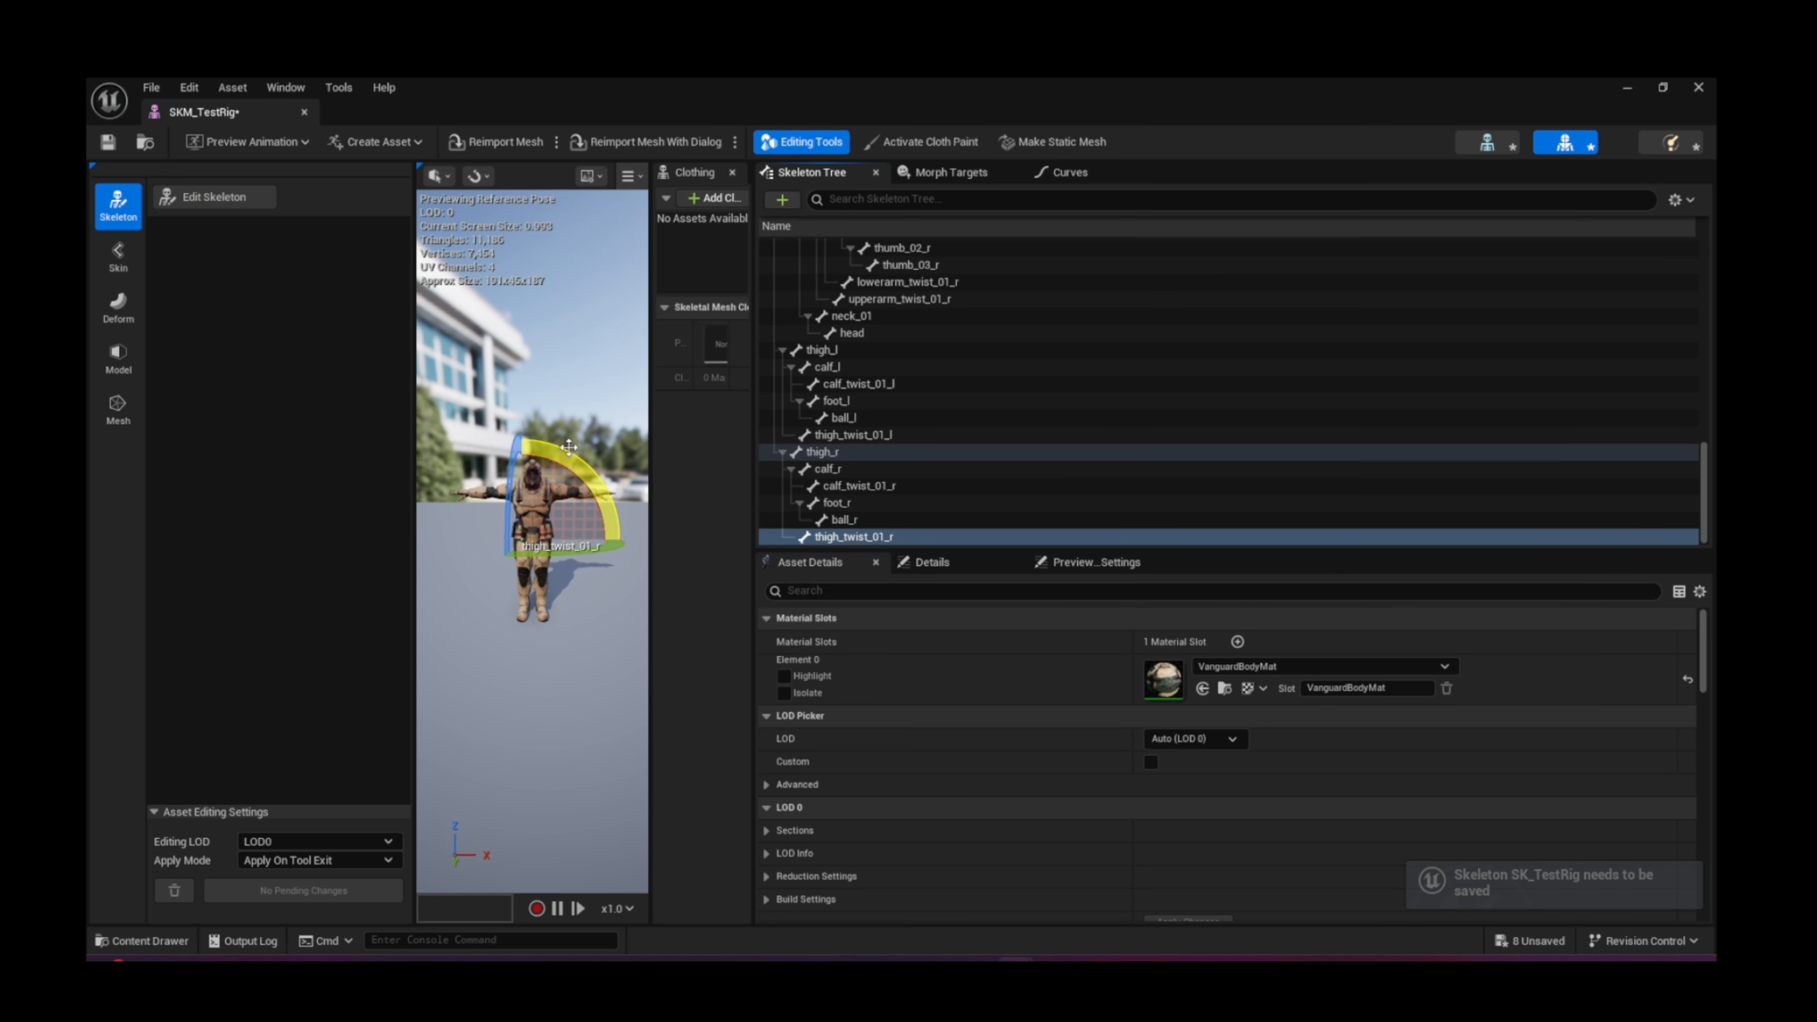
left_click(113, 143)
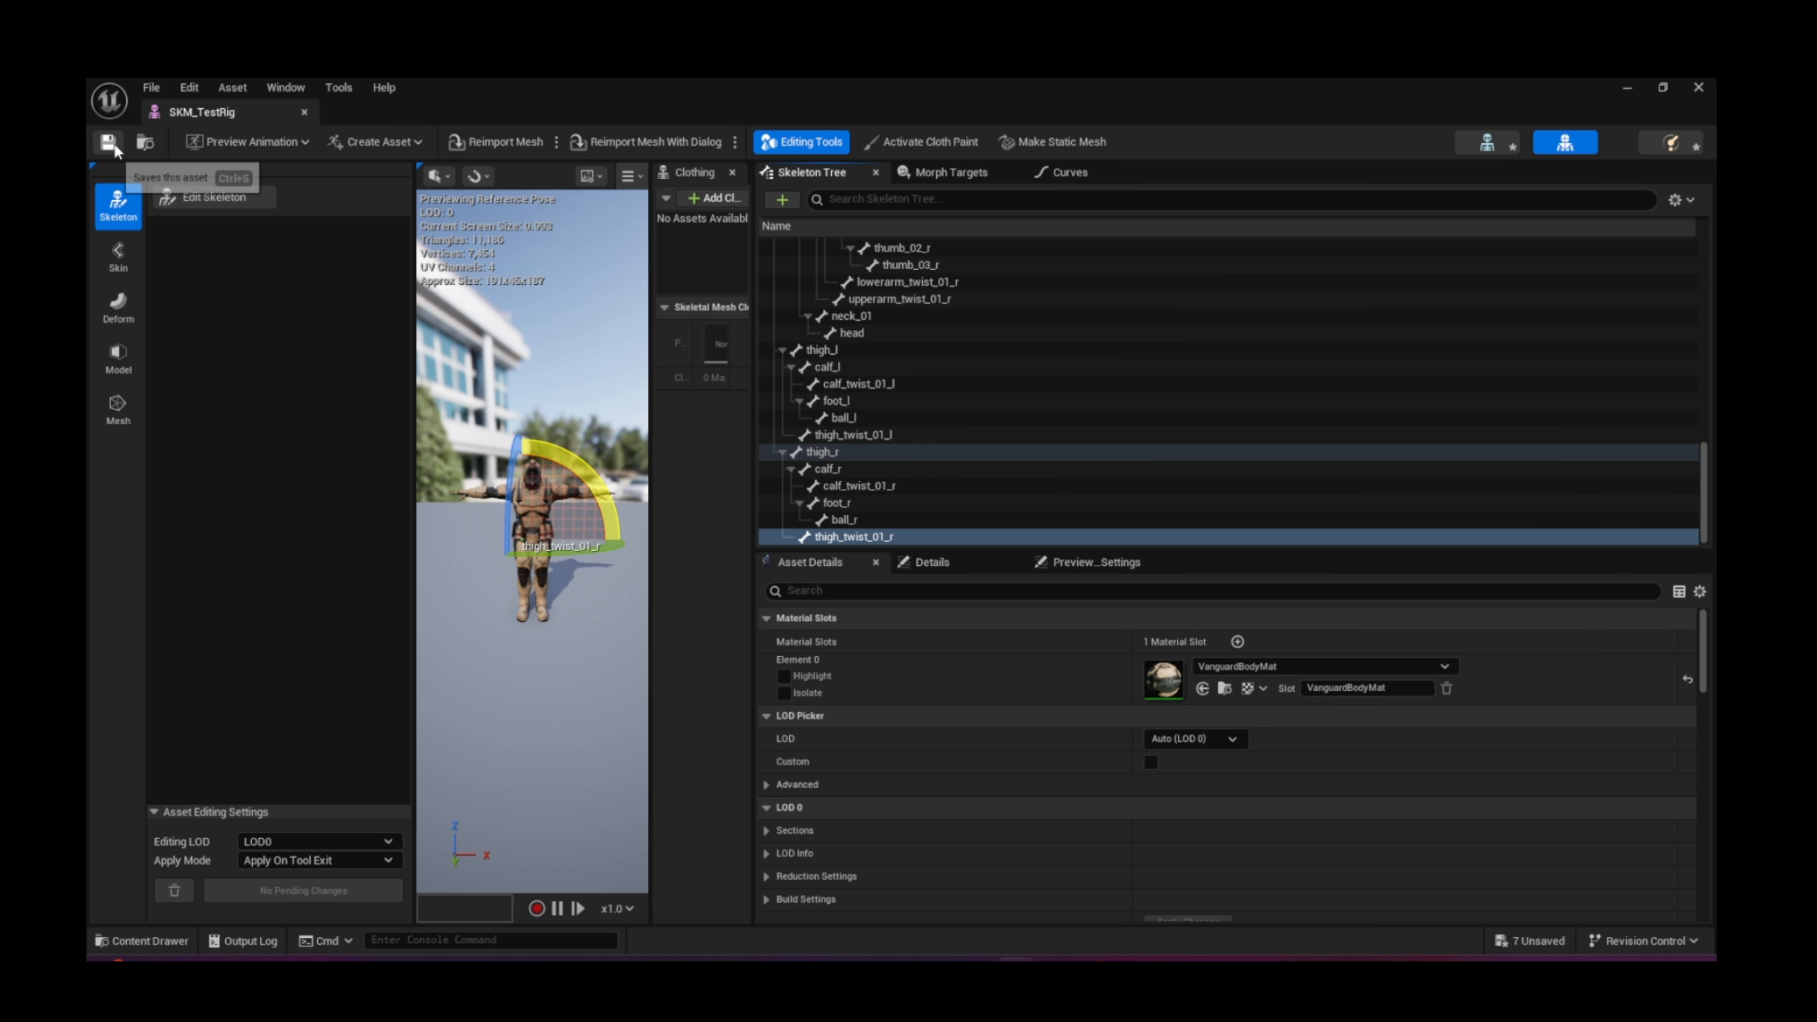
left_click(304, 112)
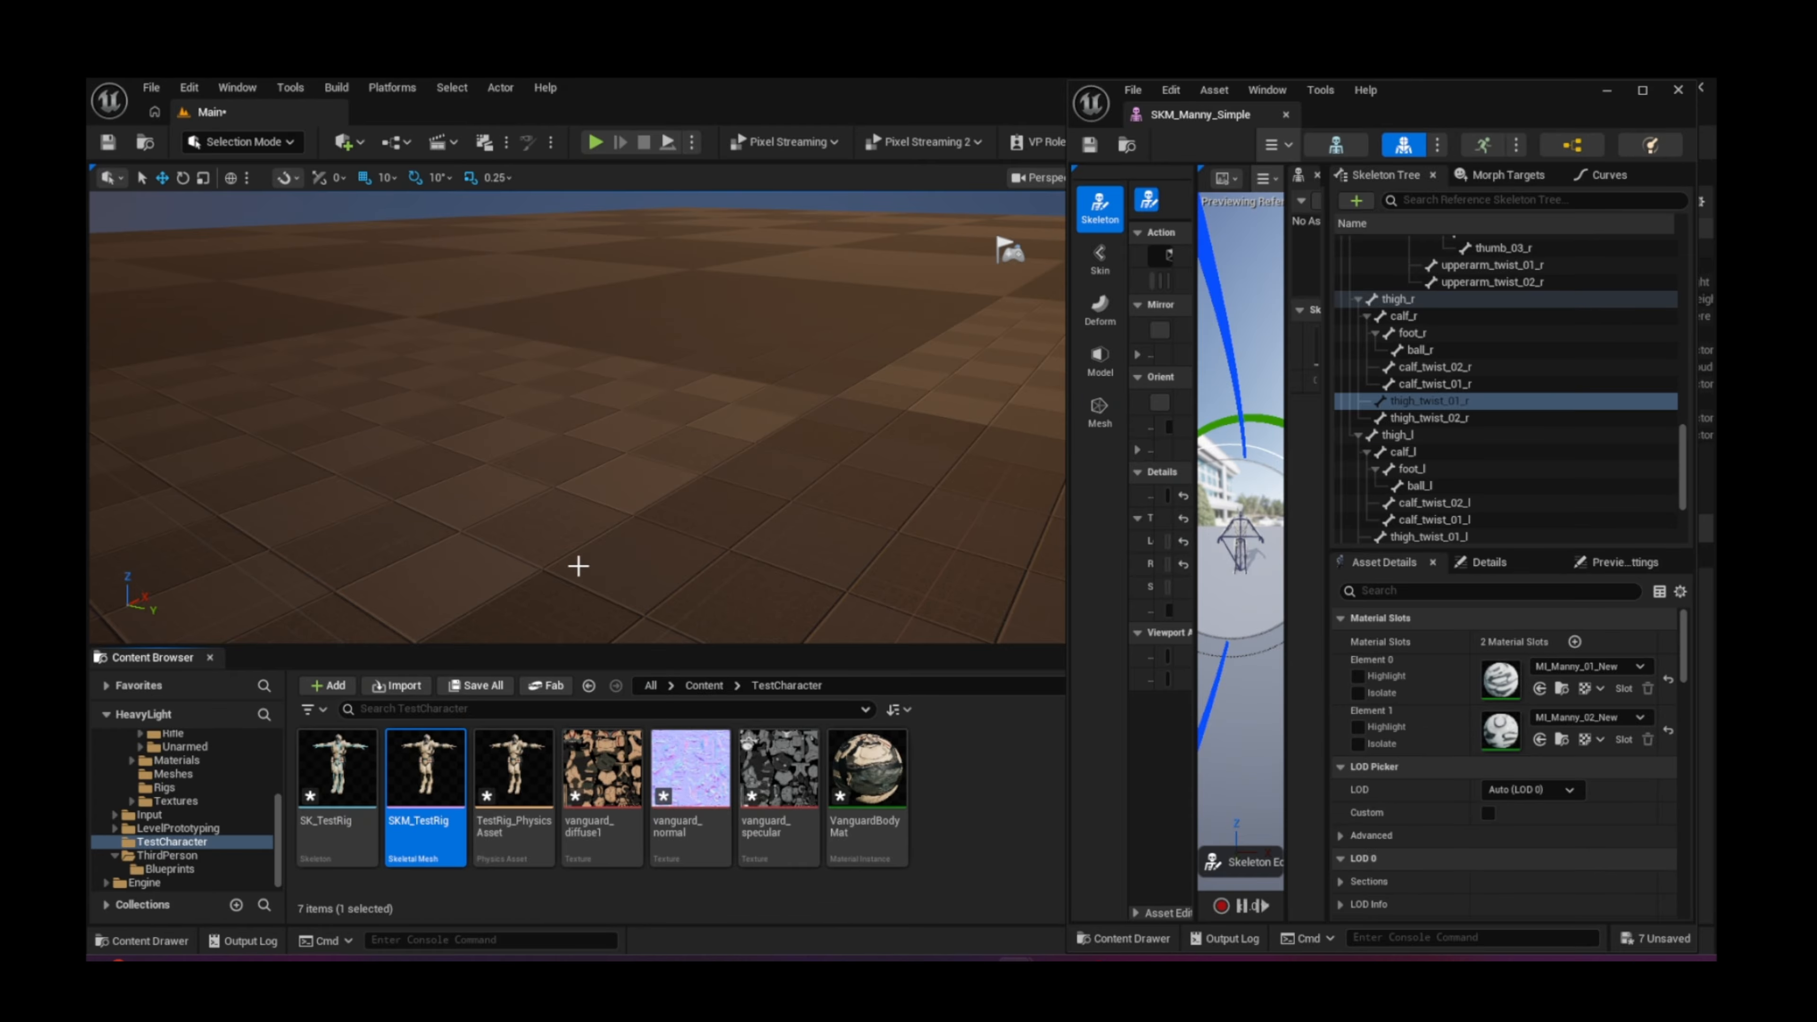
Step: Start retargeting MM_Death_Back_01 from Characters/Mannequins/Anims/Death, with SKM_TestRig as the target skeletal mesh
left_click(704, 686)
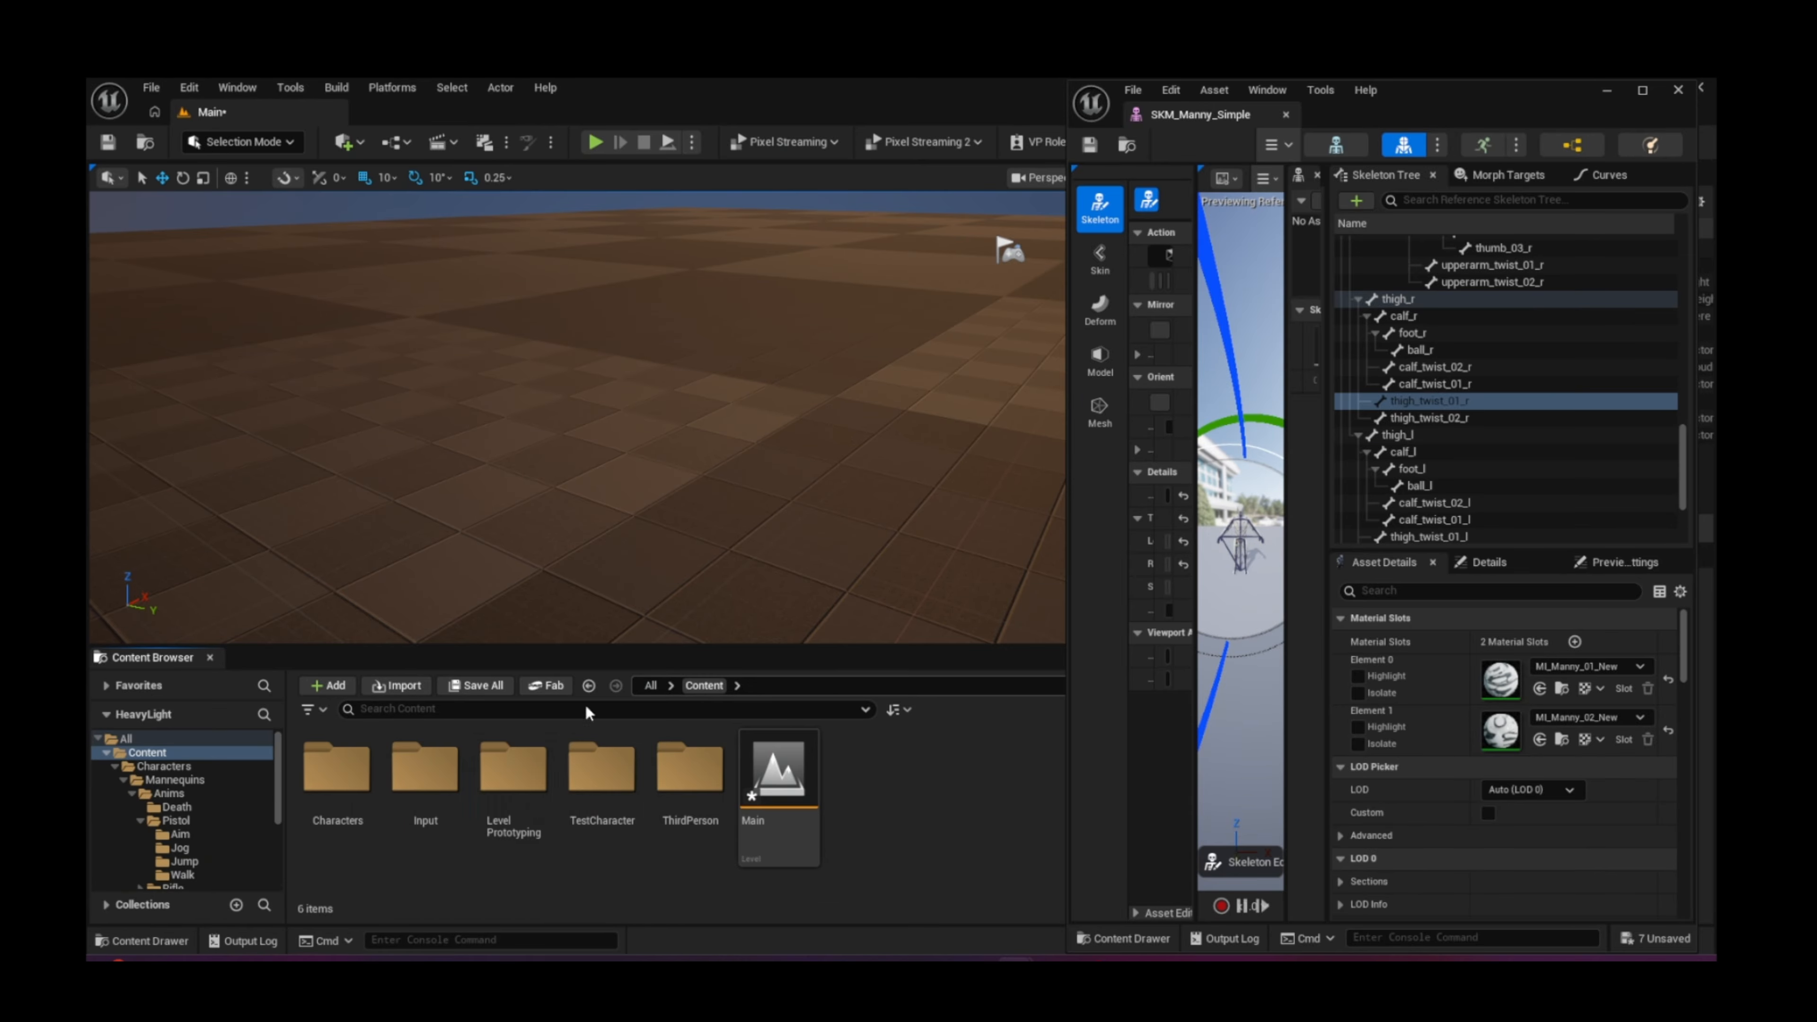
double_click(337, 774)
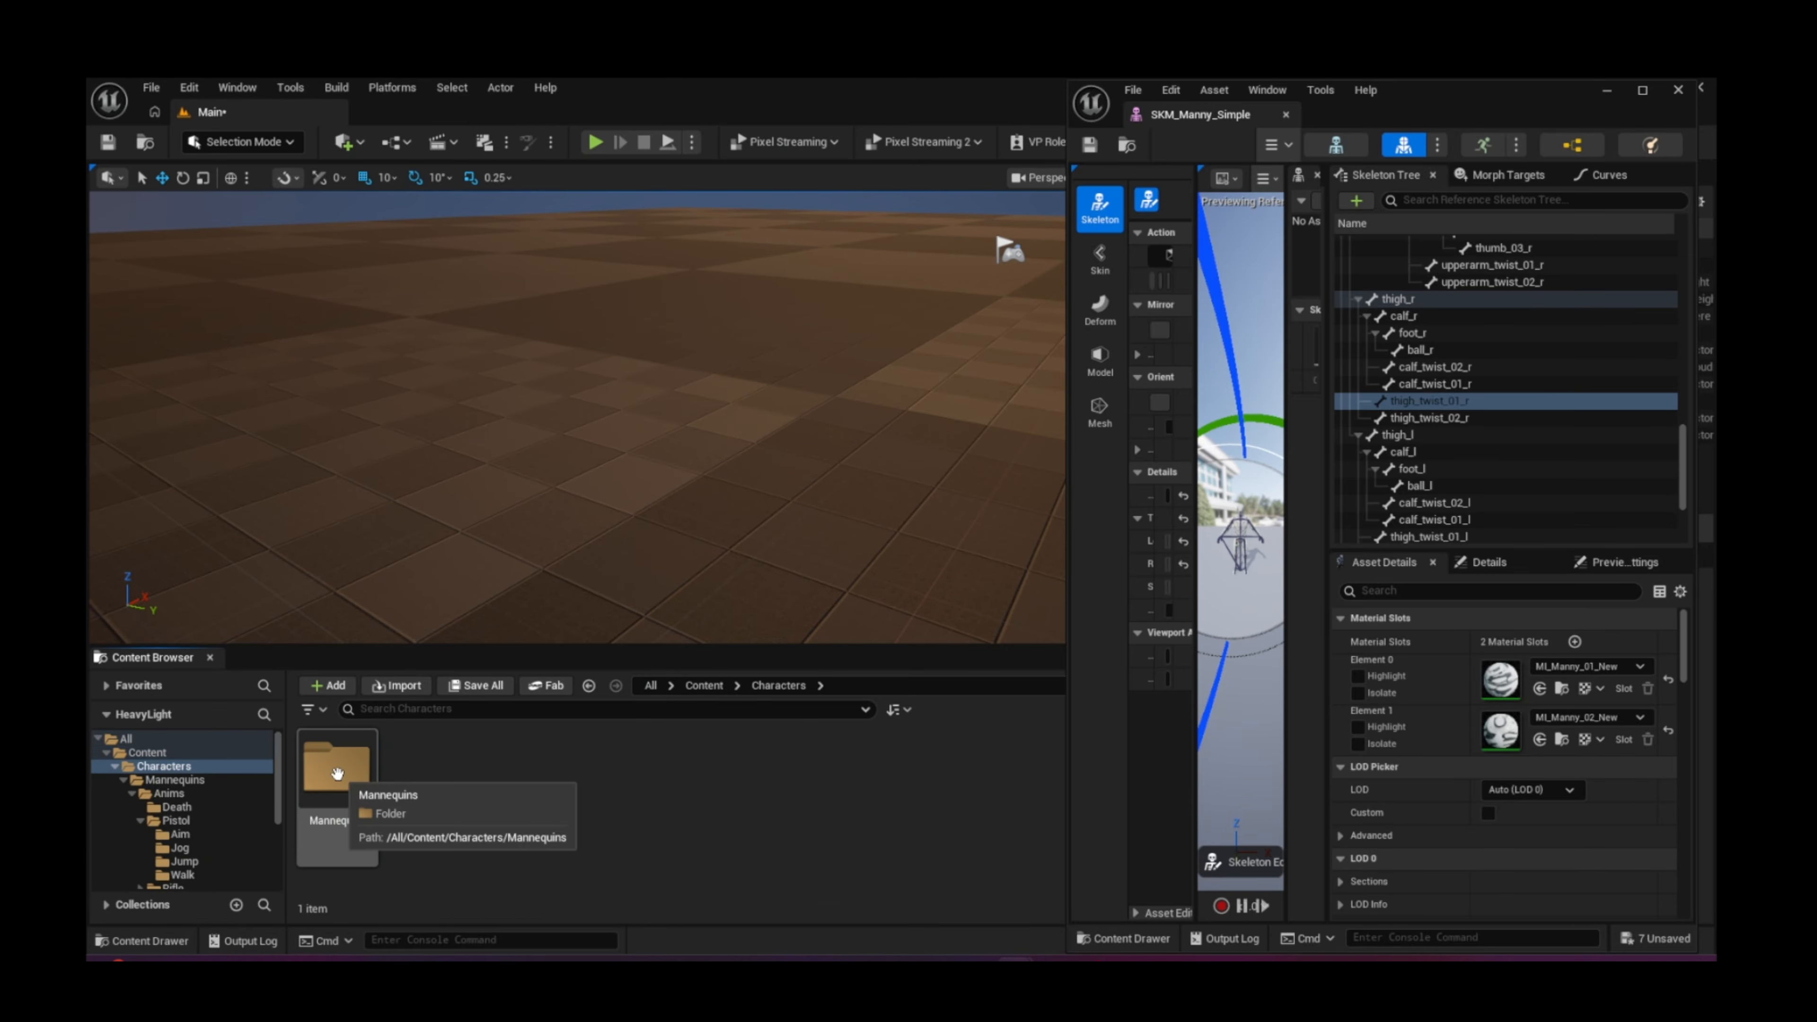
double_click(337, 773)
double_click(337, 773)
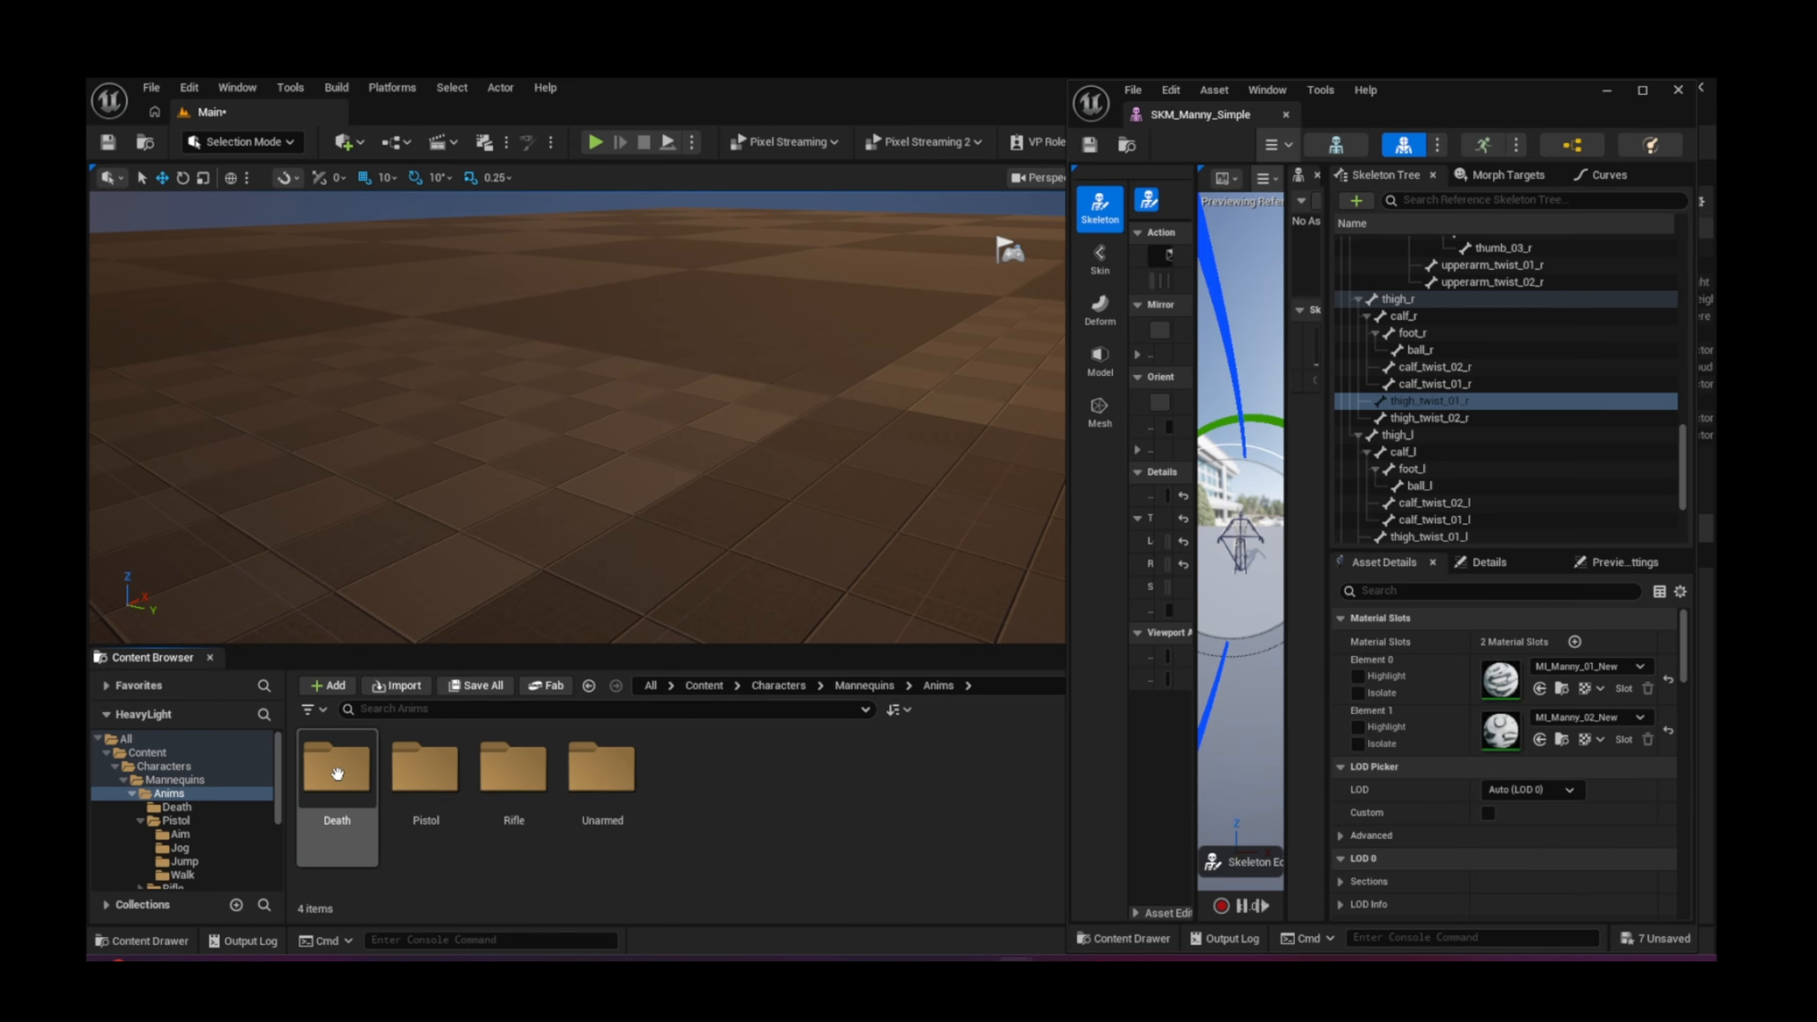
double_click(337, 769)
right_click(340, 782)
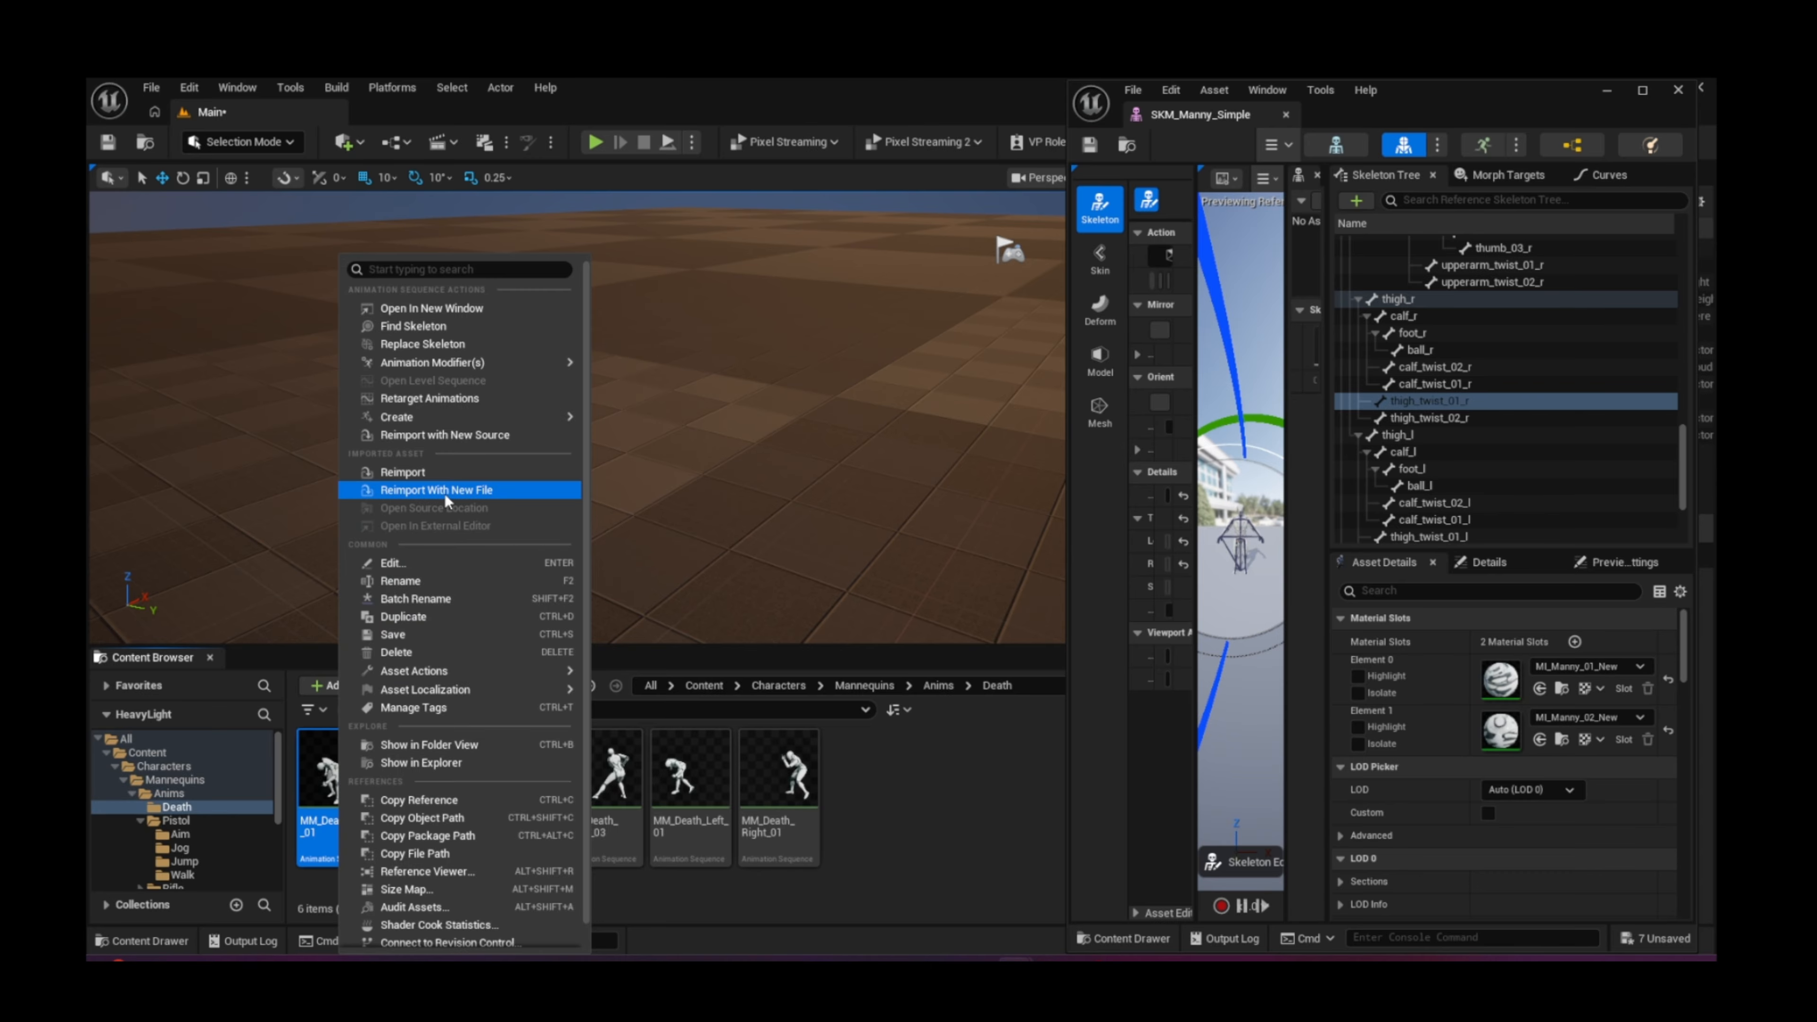
left_click(438, 399)
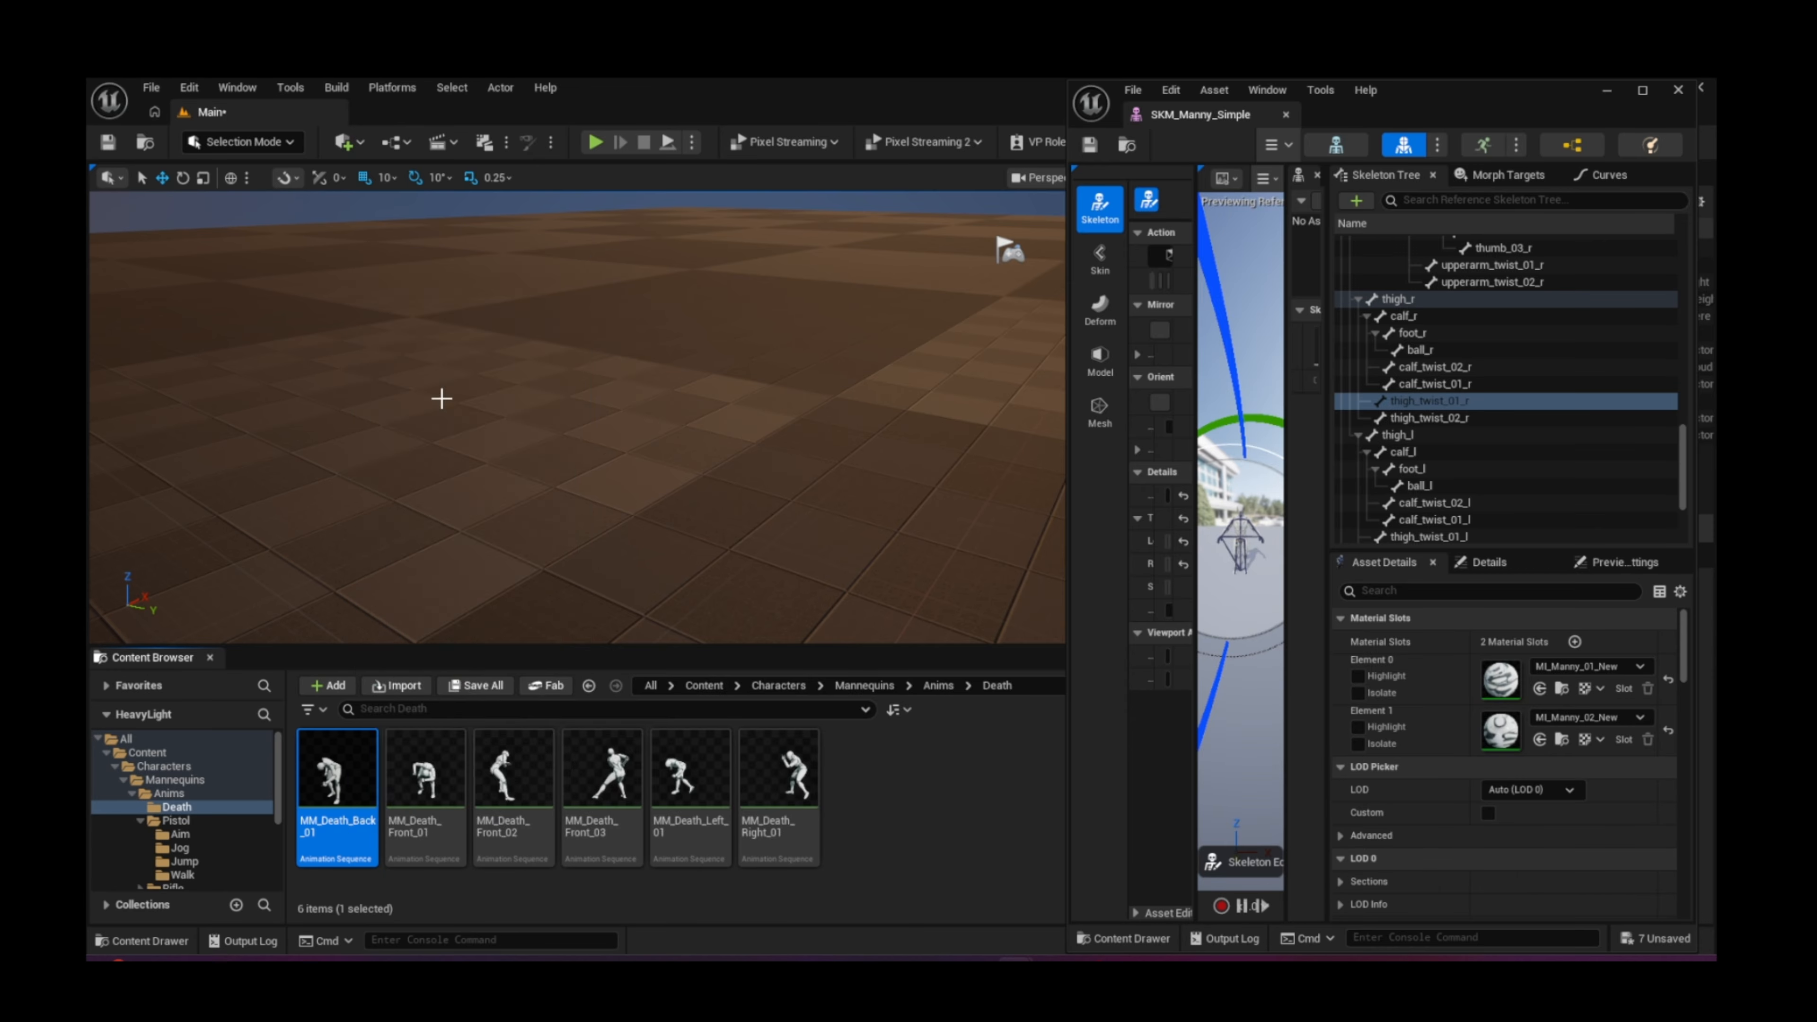
left_click(1307, 335)
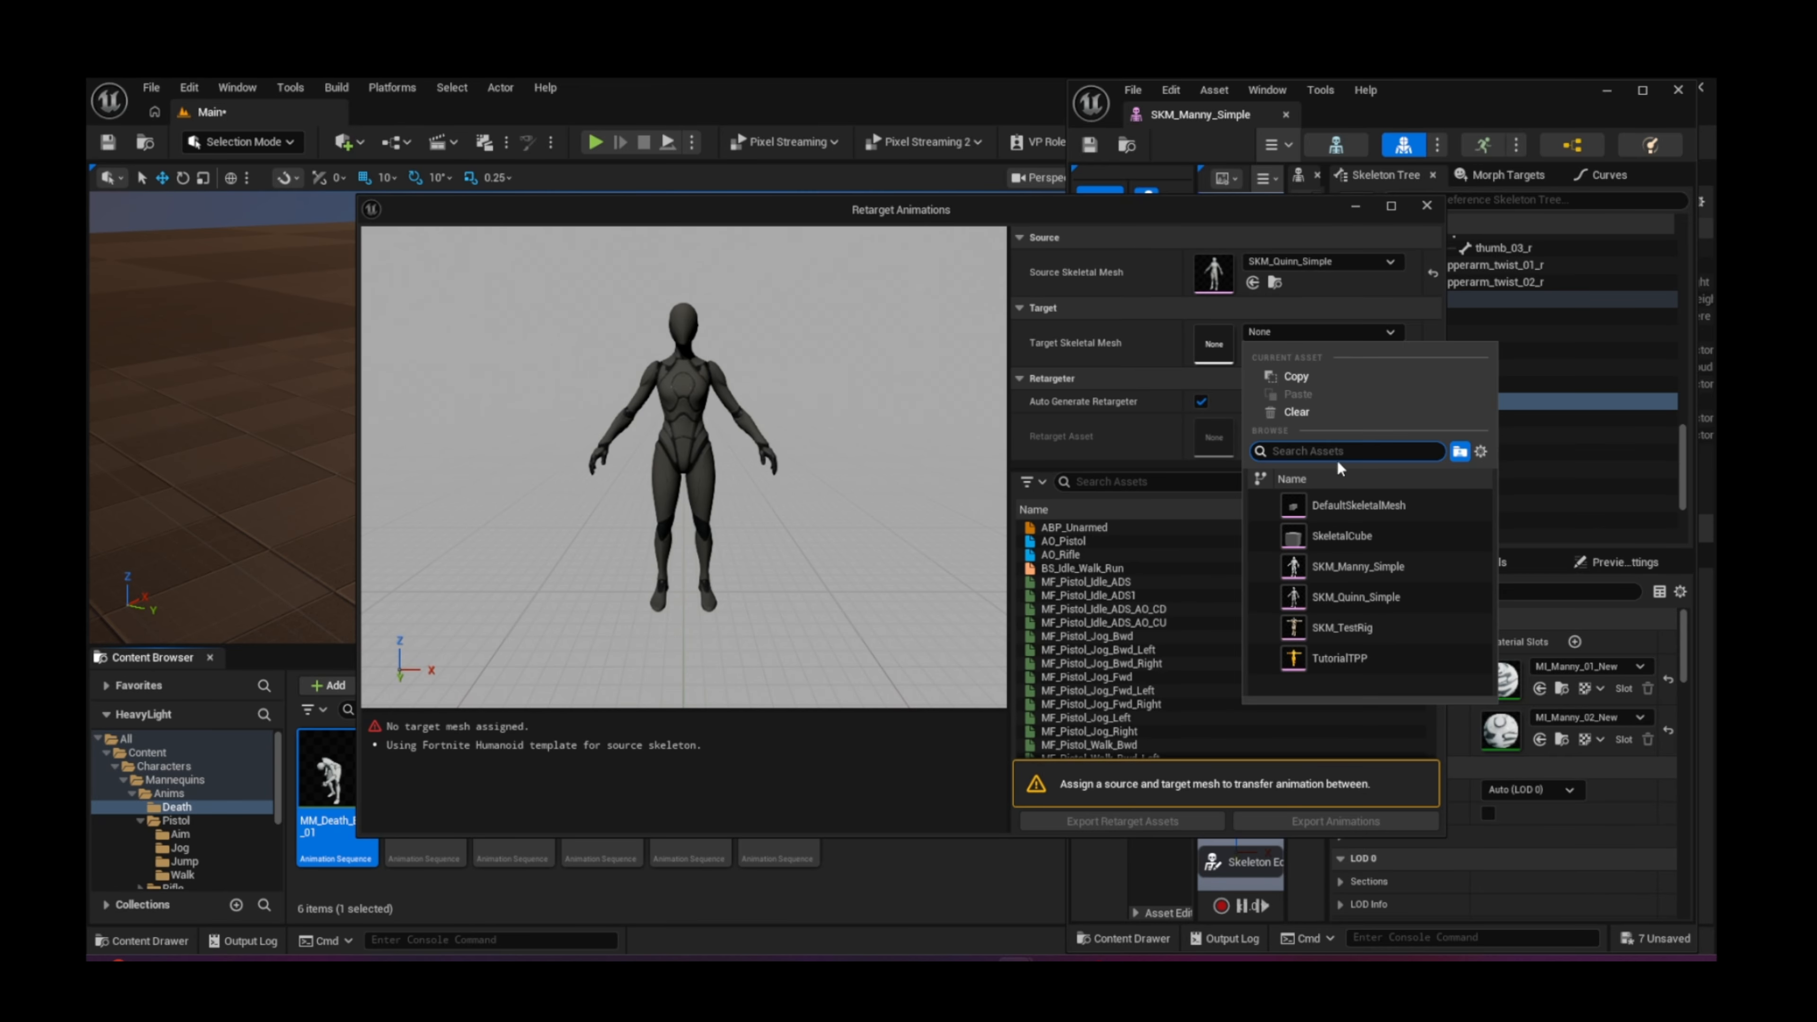
left_click(1342, 629)
Step: Preview several pistol and rifle animations on SKM_TestRig, including MF_Pistol_Idle_ADS_AO_CD, MF_Pistol_Walk_Left, MF_Rifle_Walk_Bwd_Left and MF_Rifle_Jog_Fwd
left_click(1108, 608)
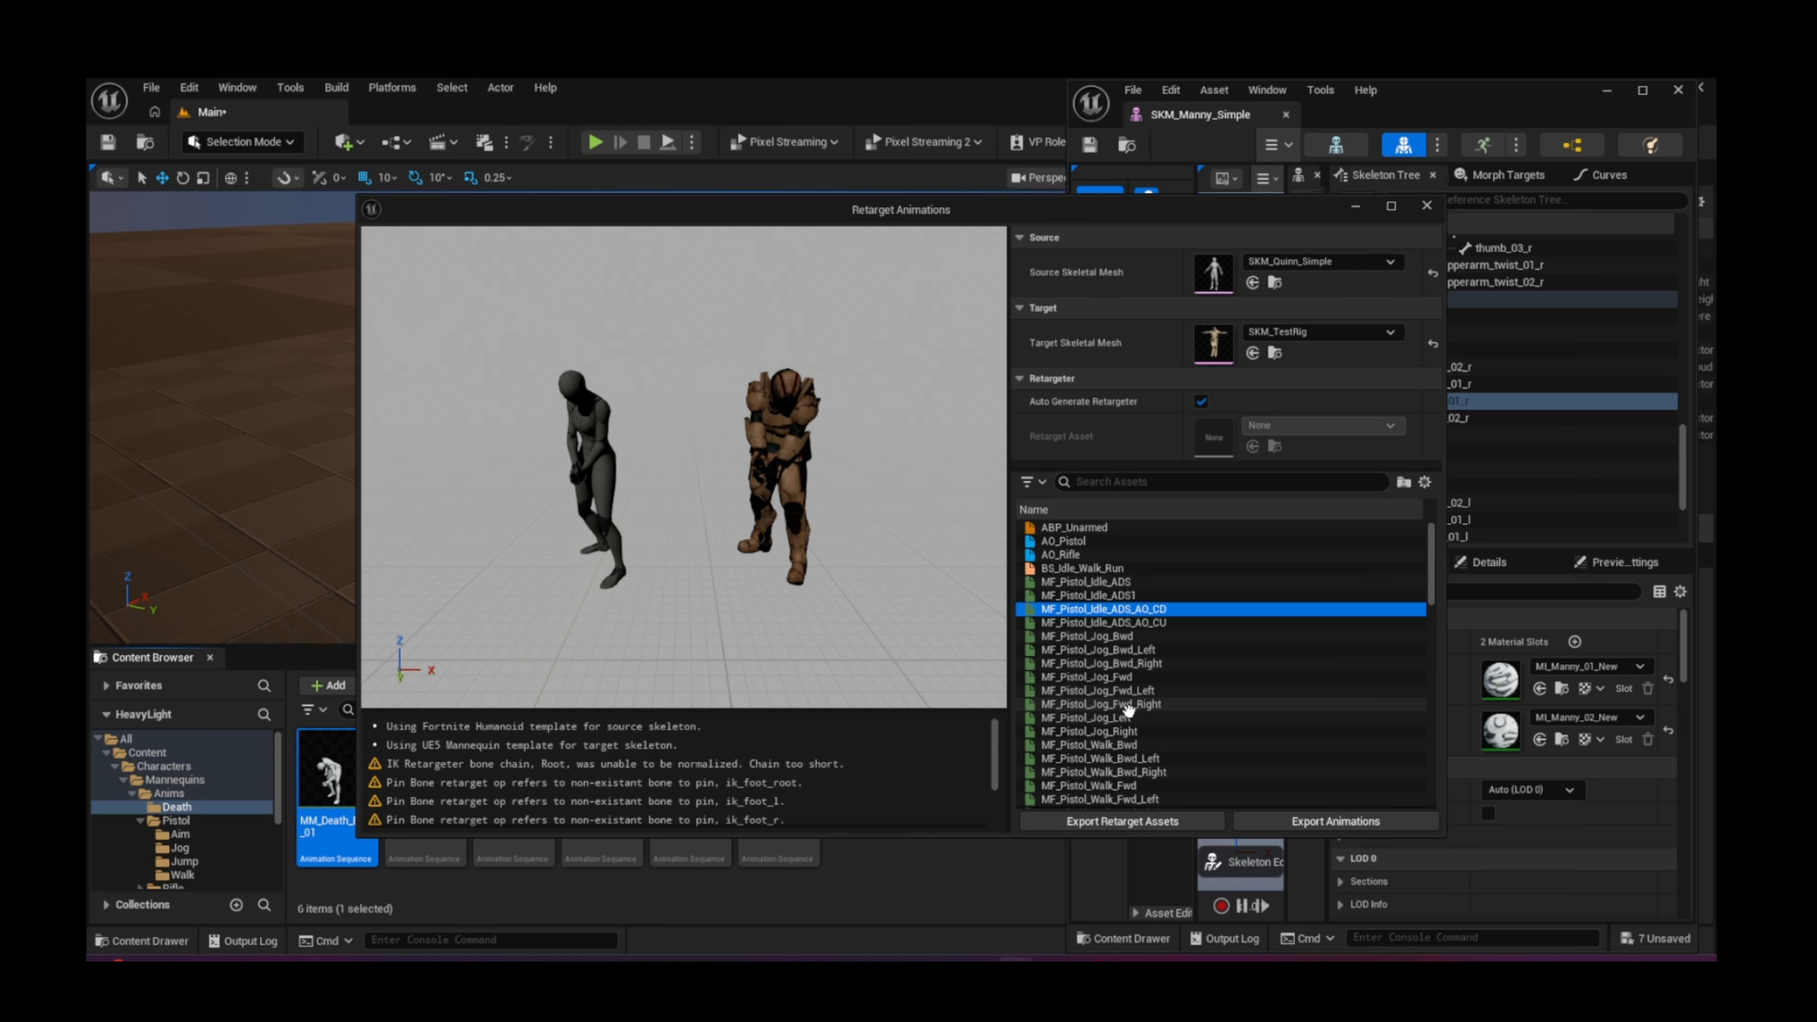
left_click(1128, 716)
scroll(1116, 713, "down", 3)
left_click(1097, 718)
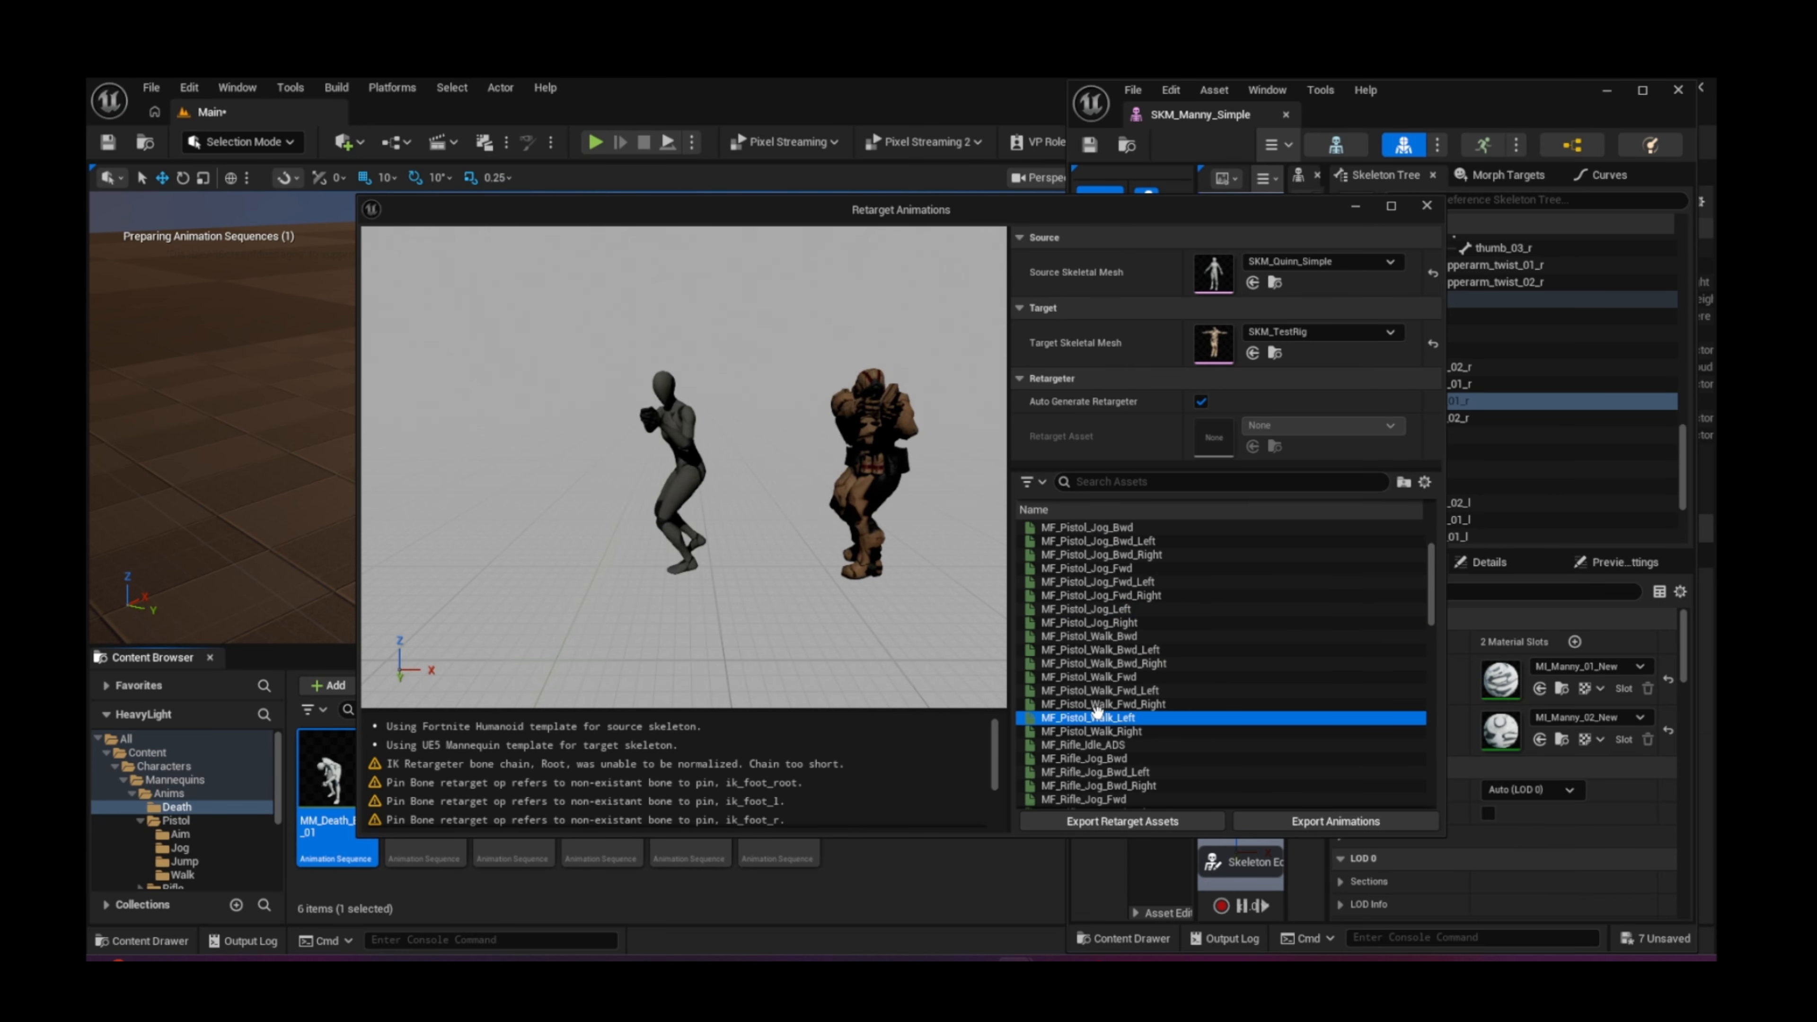
scroll(1099, 709, "down", 4)
left_click(1099, 716)
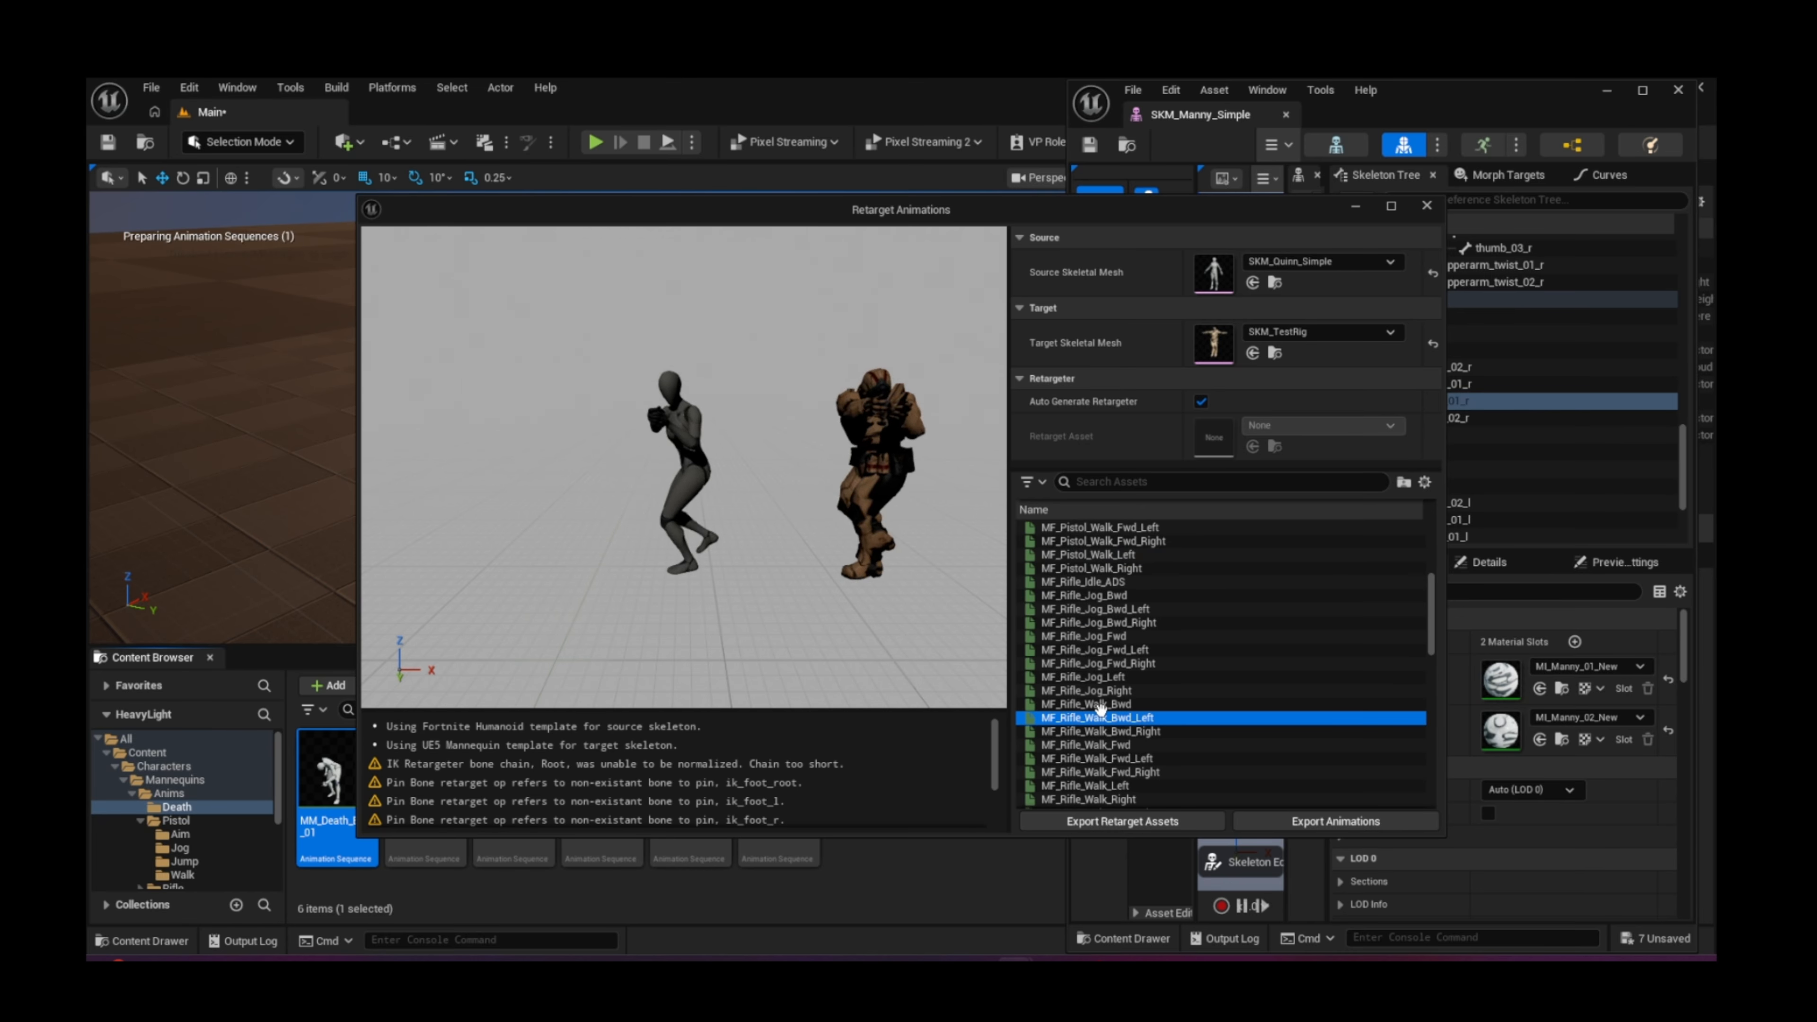
left_click(1095, 636)
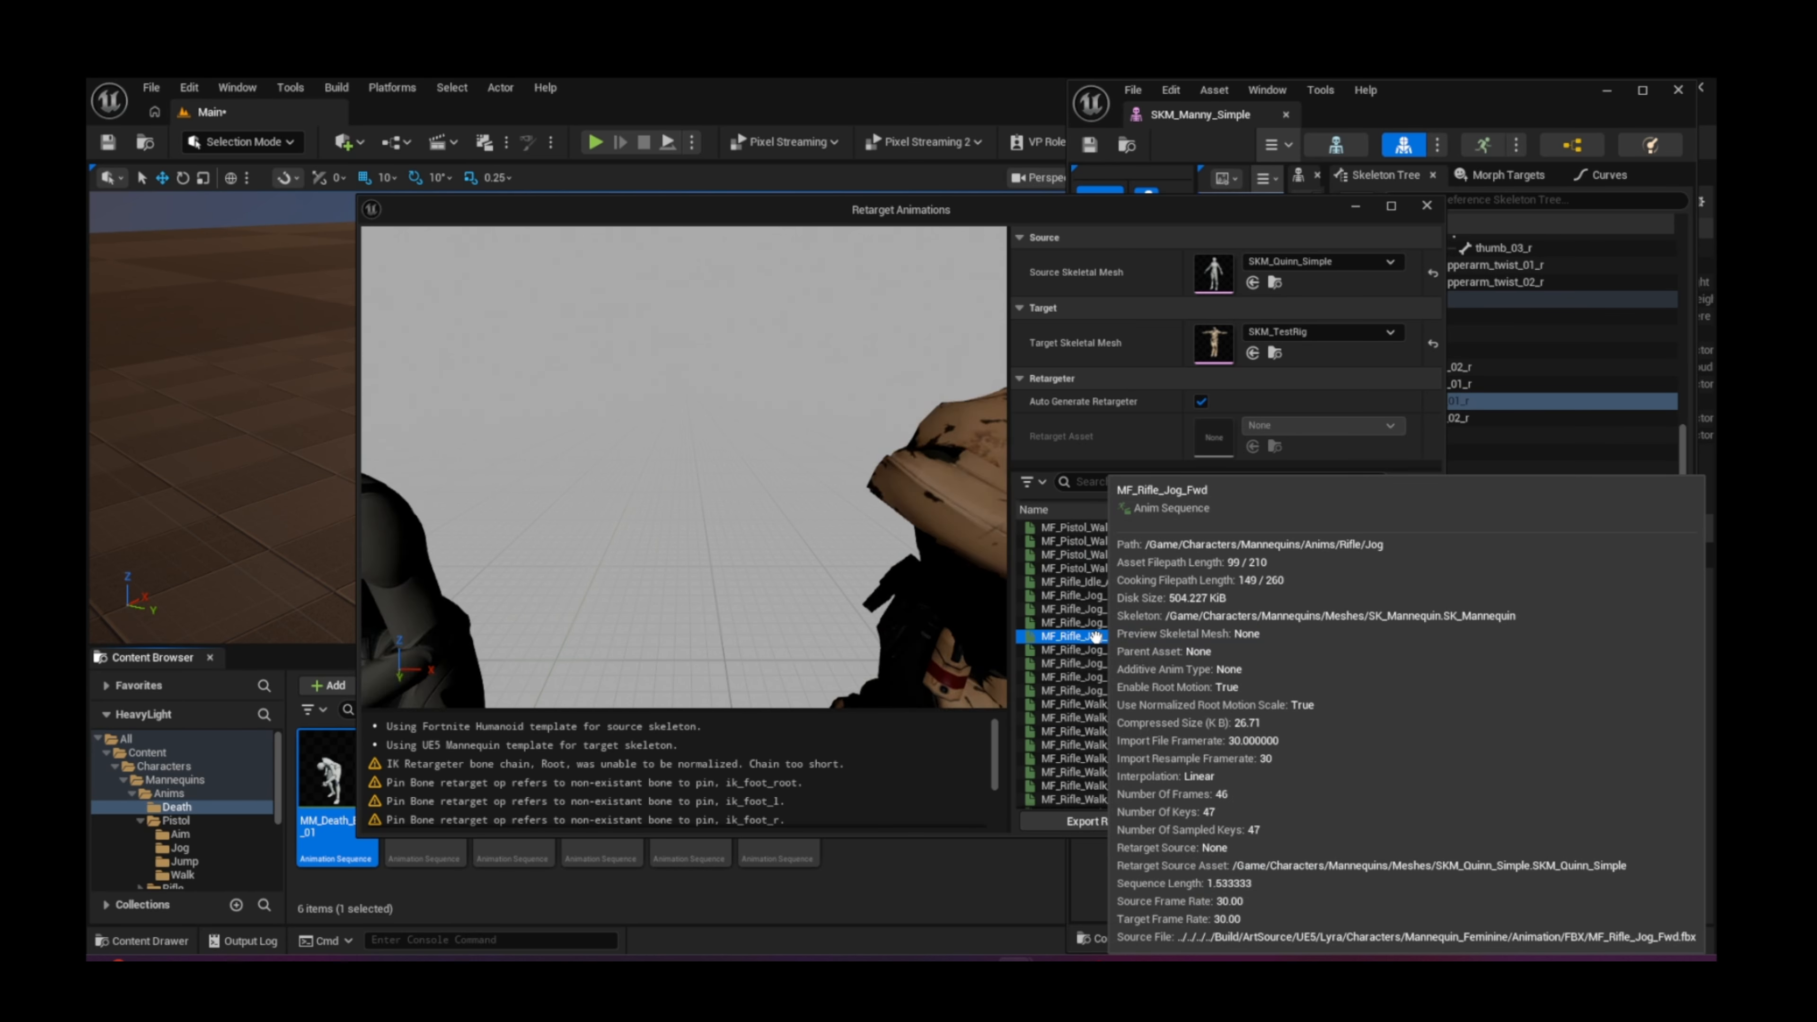
Step: Export the retargeted MF_Rifle_Jog_Fwd animation to the Content/TestCharacter folder with the default batch export options, and close the retargeting window
scroll(1134, 657, "down", 1)
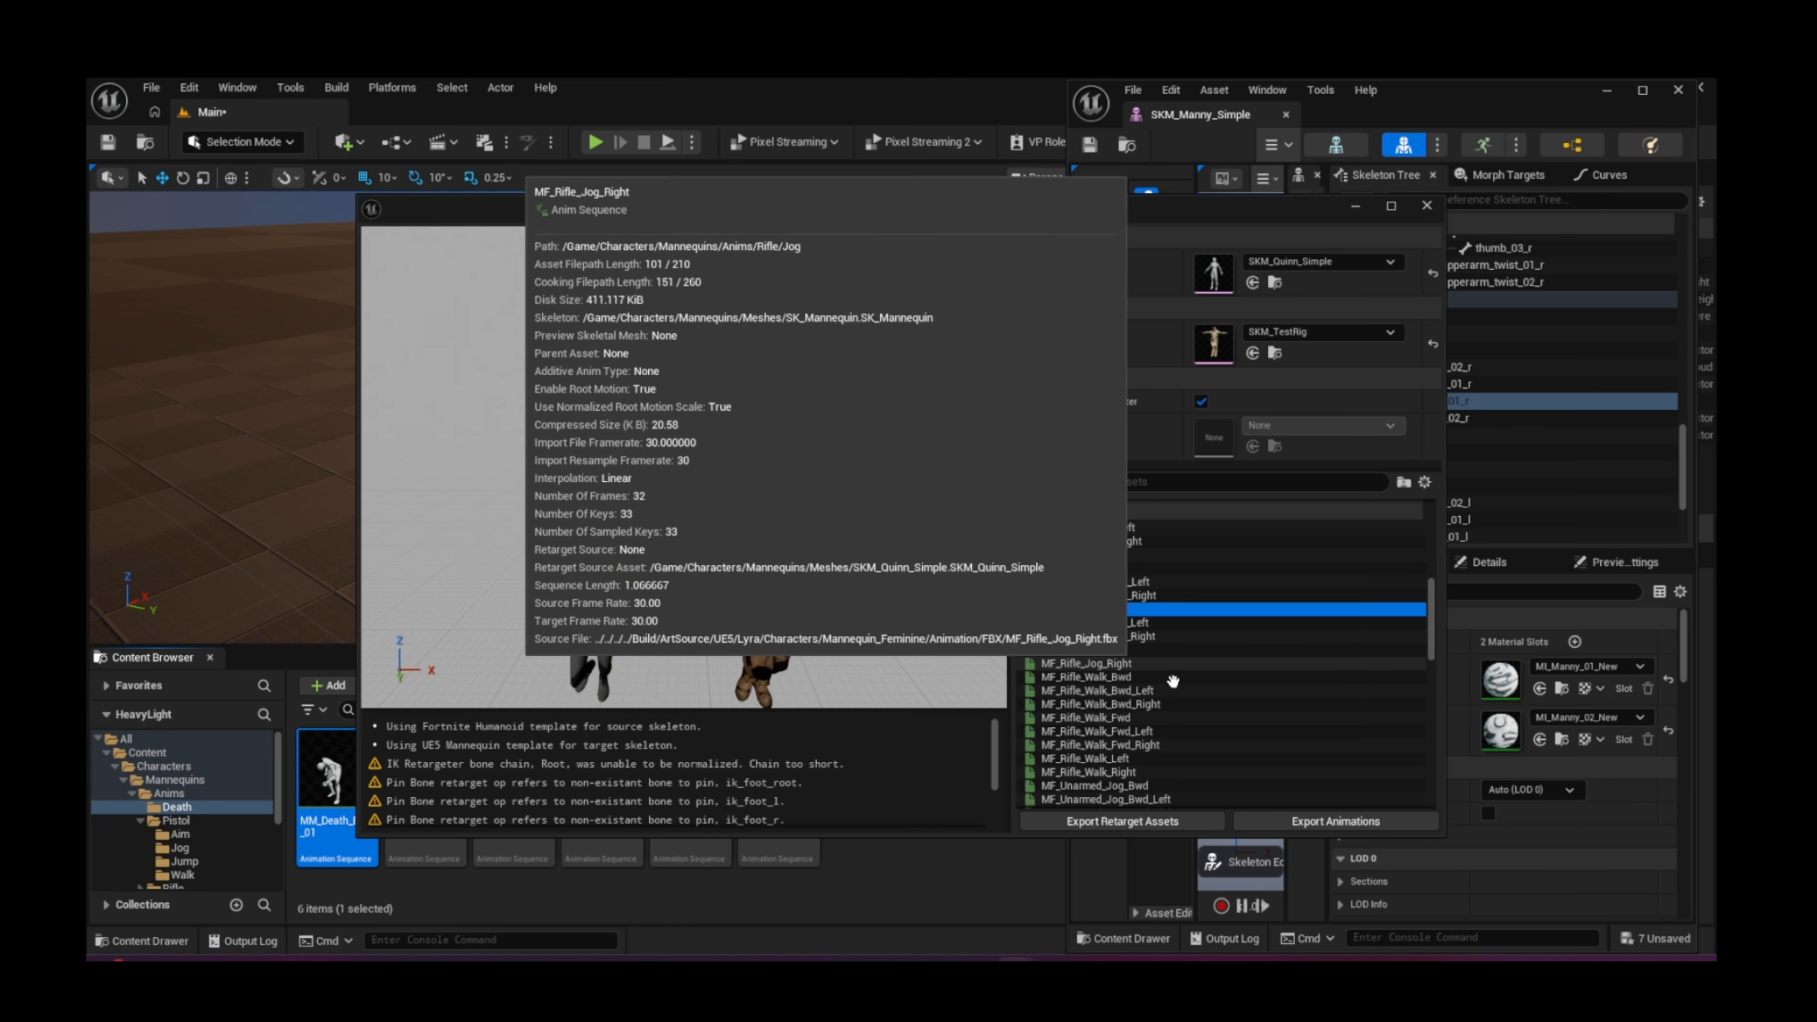
left_click(1299, 820)
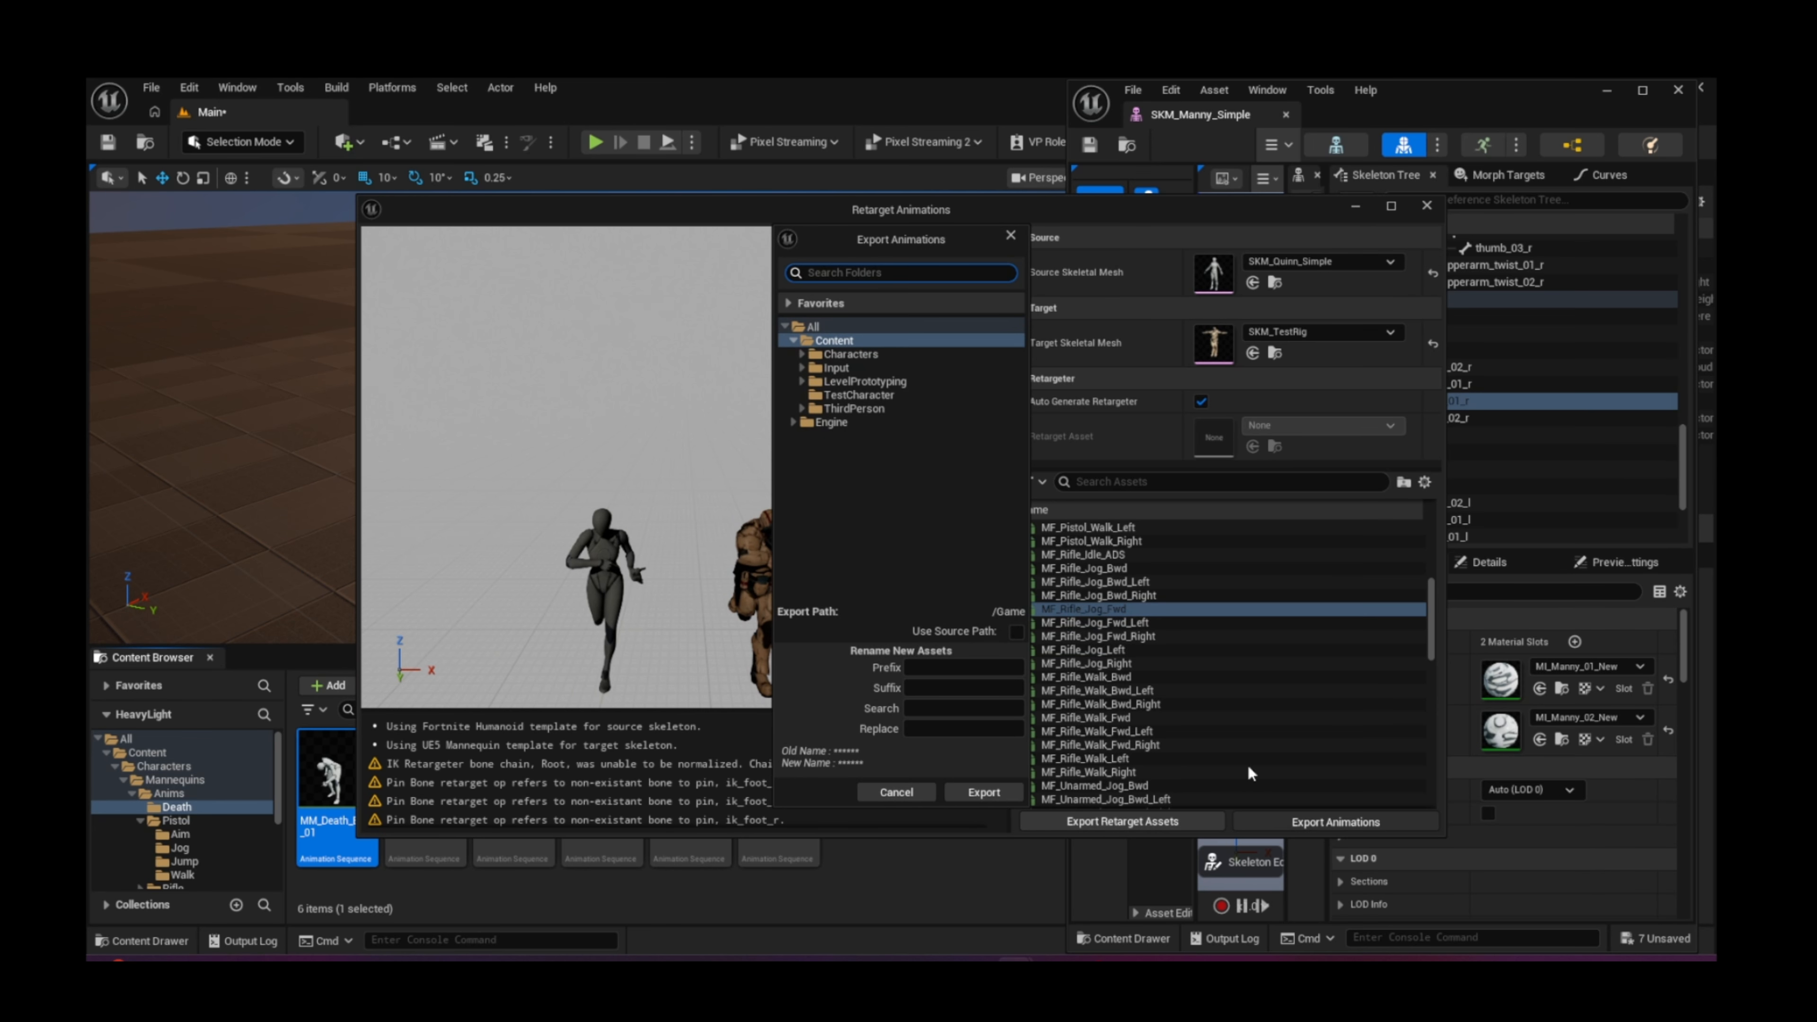
left_click(859, 396)
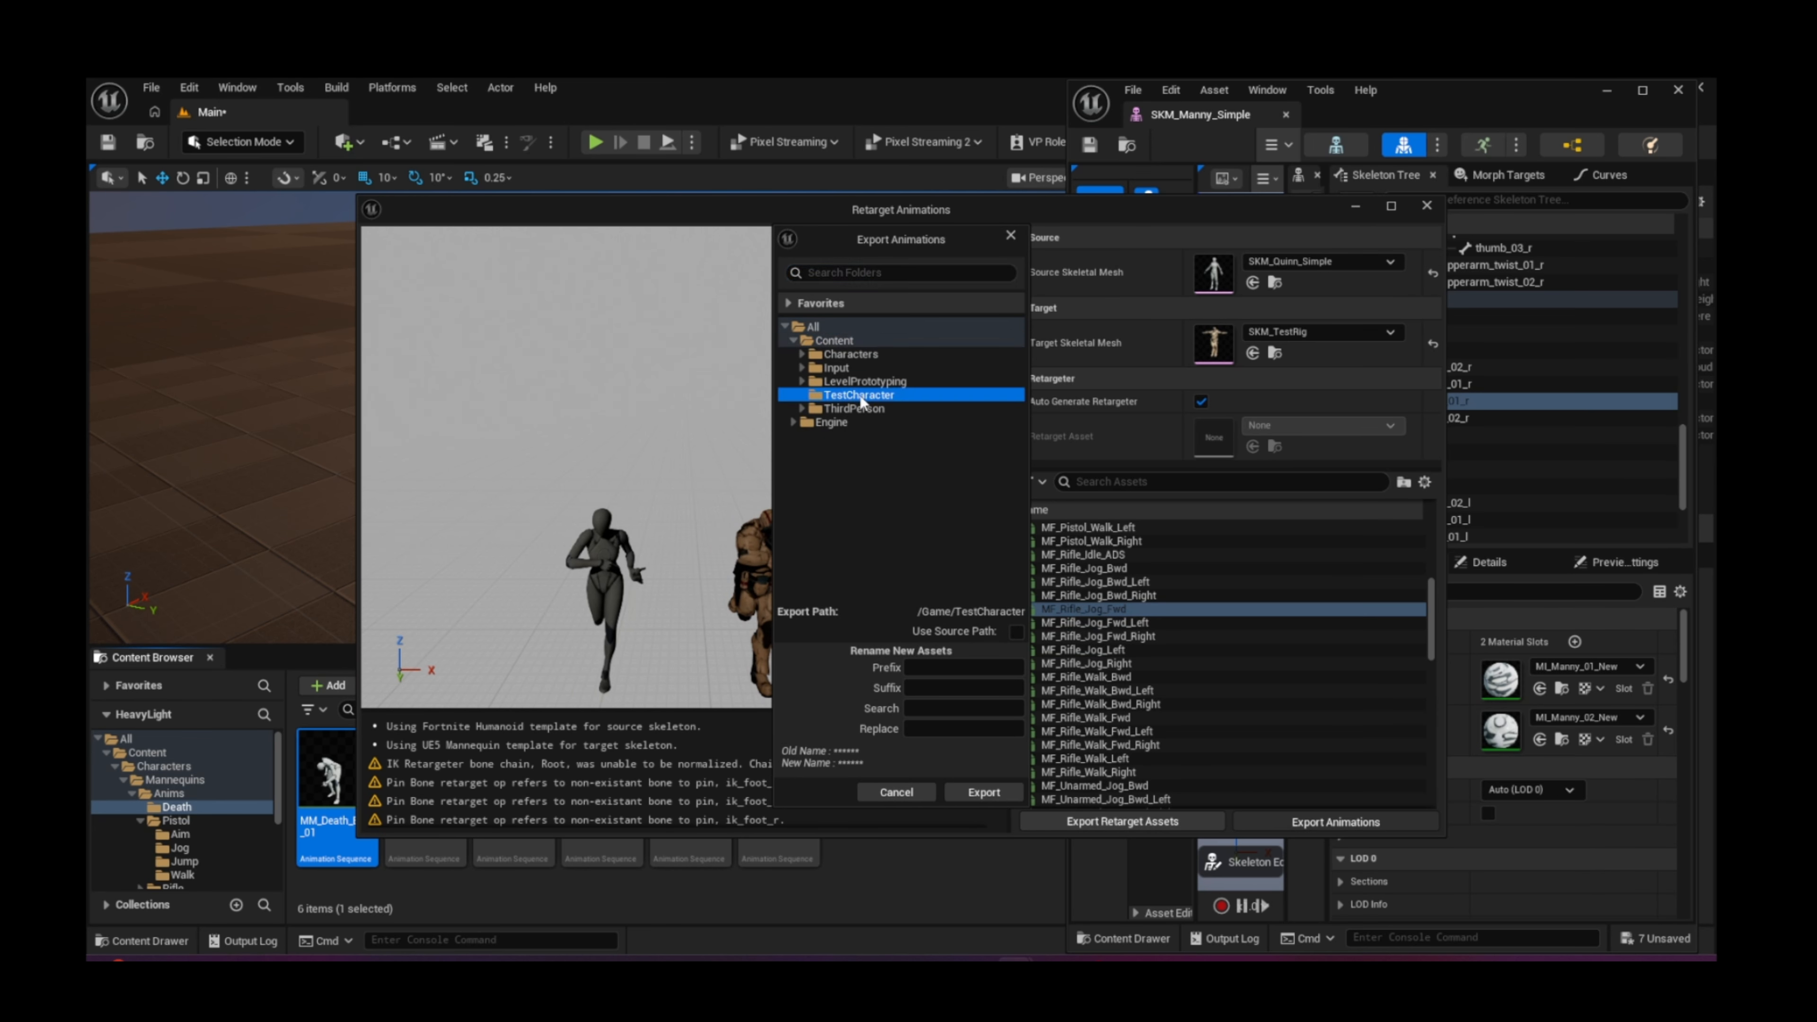
left_click(980, 792)
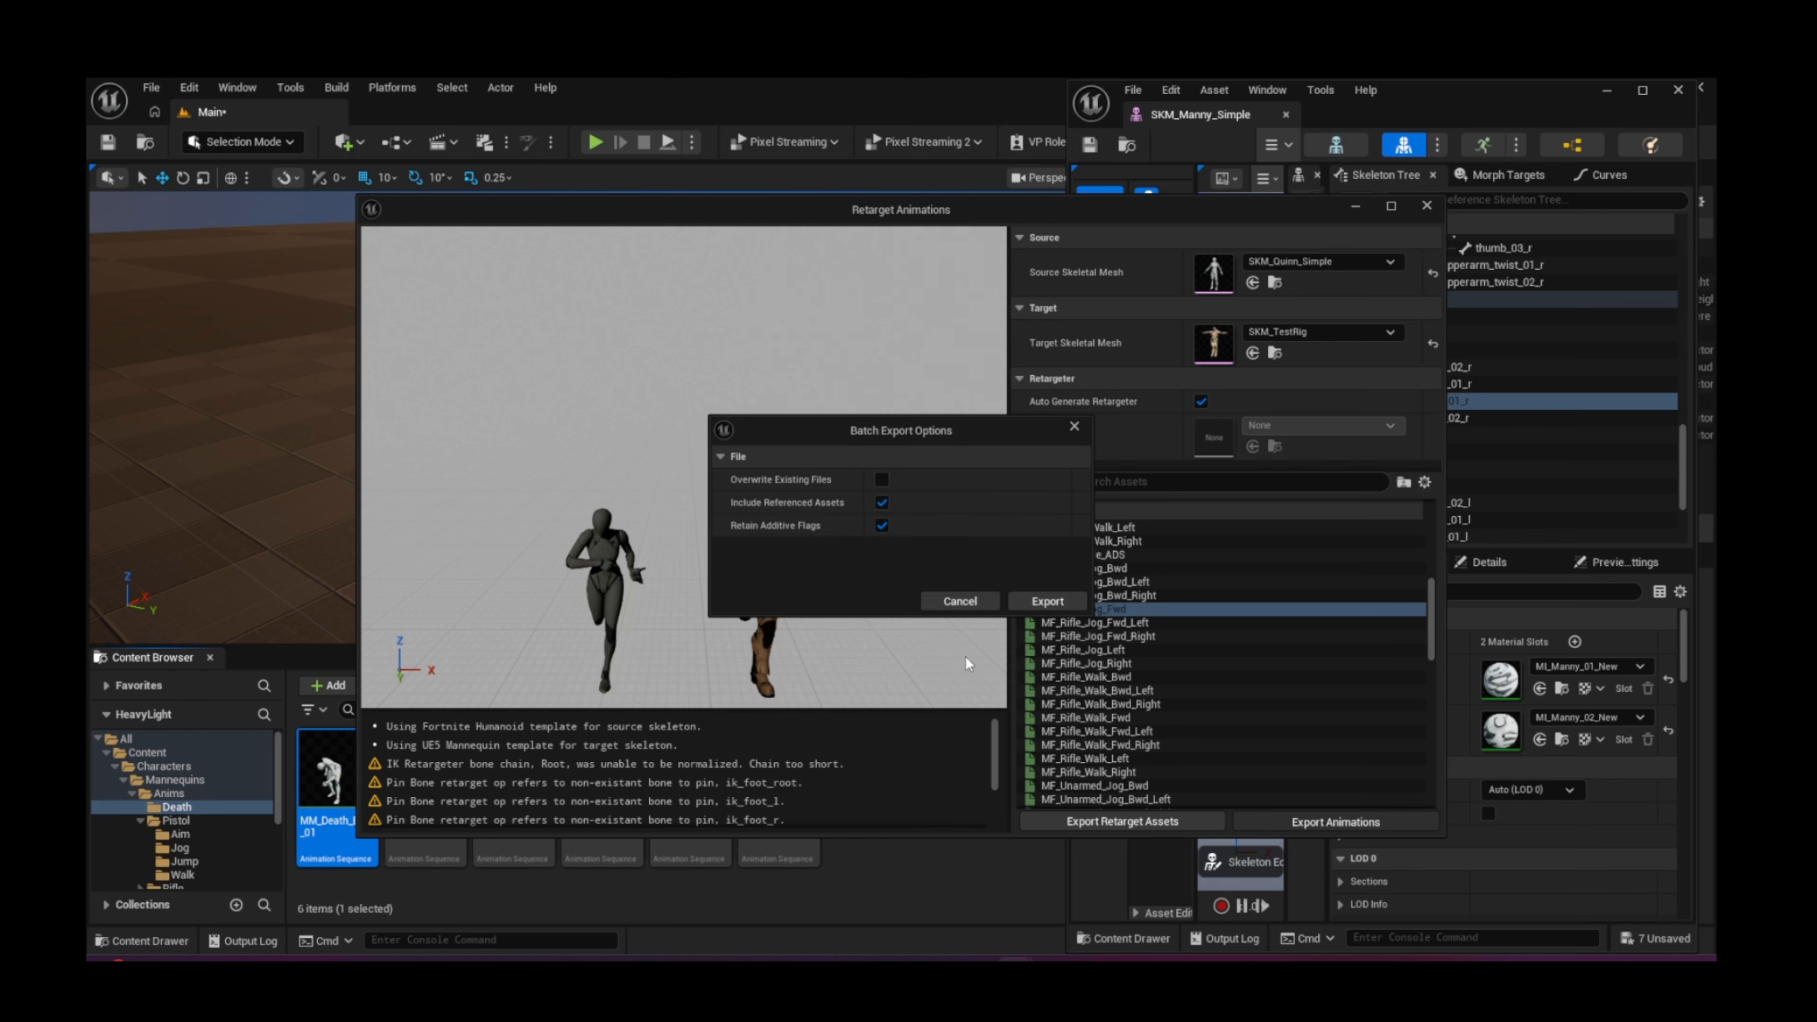
left_click(1050, 602)
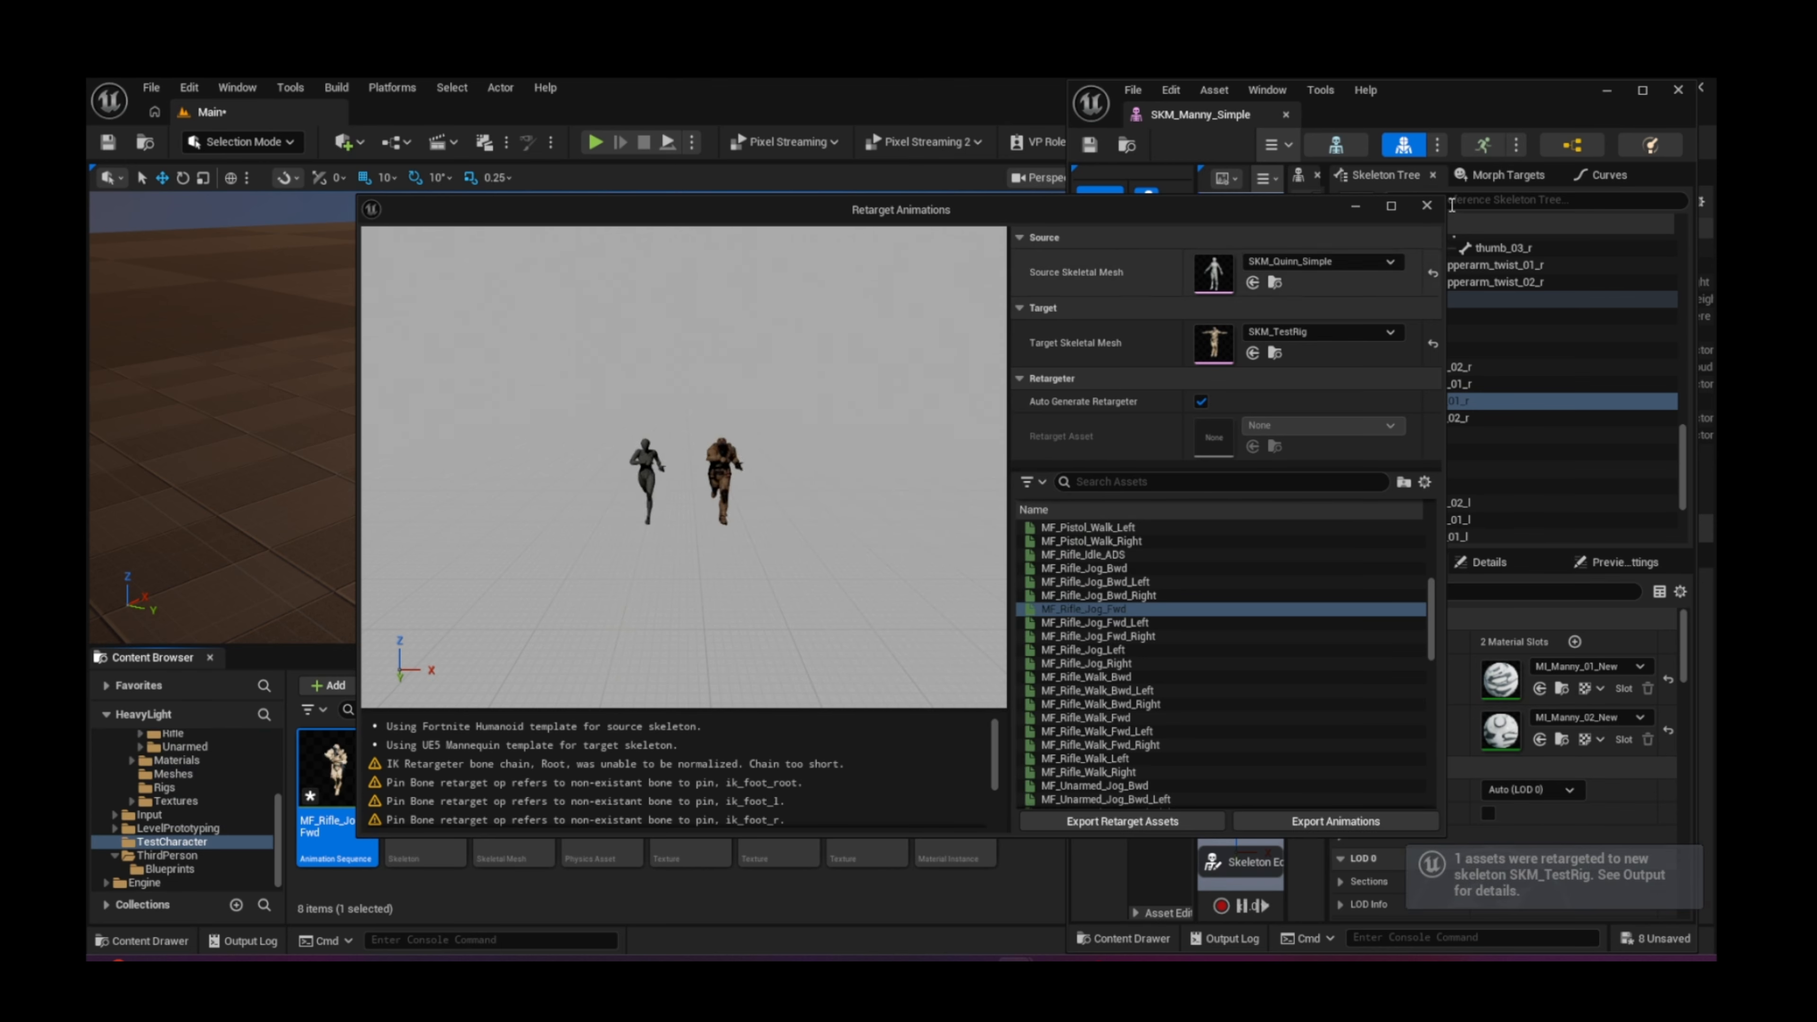
left_click(1426, 207)
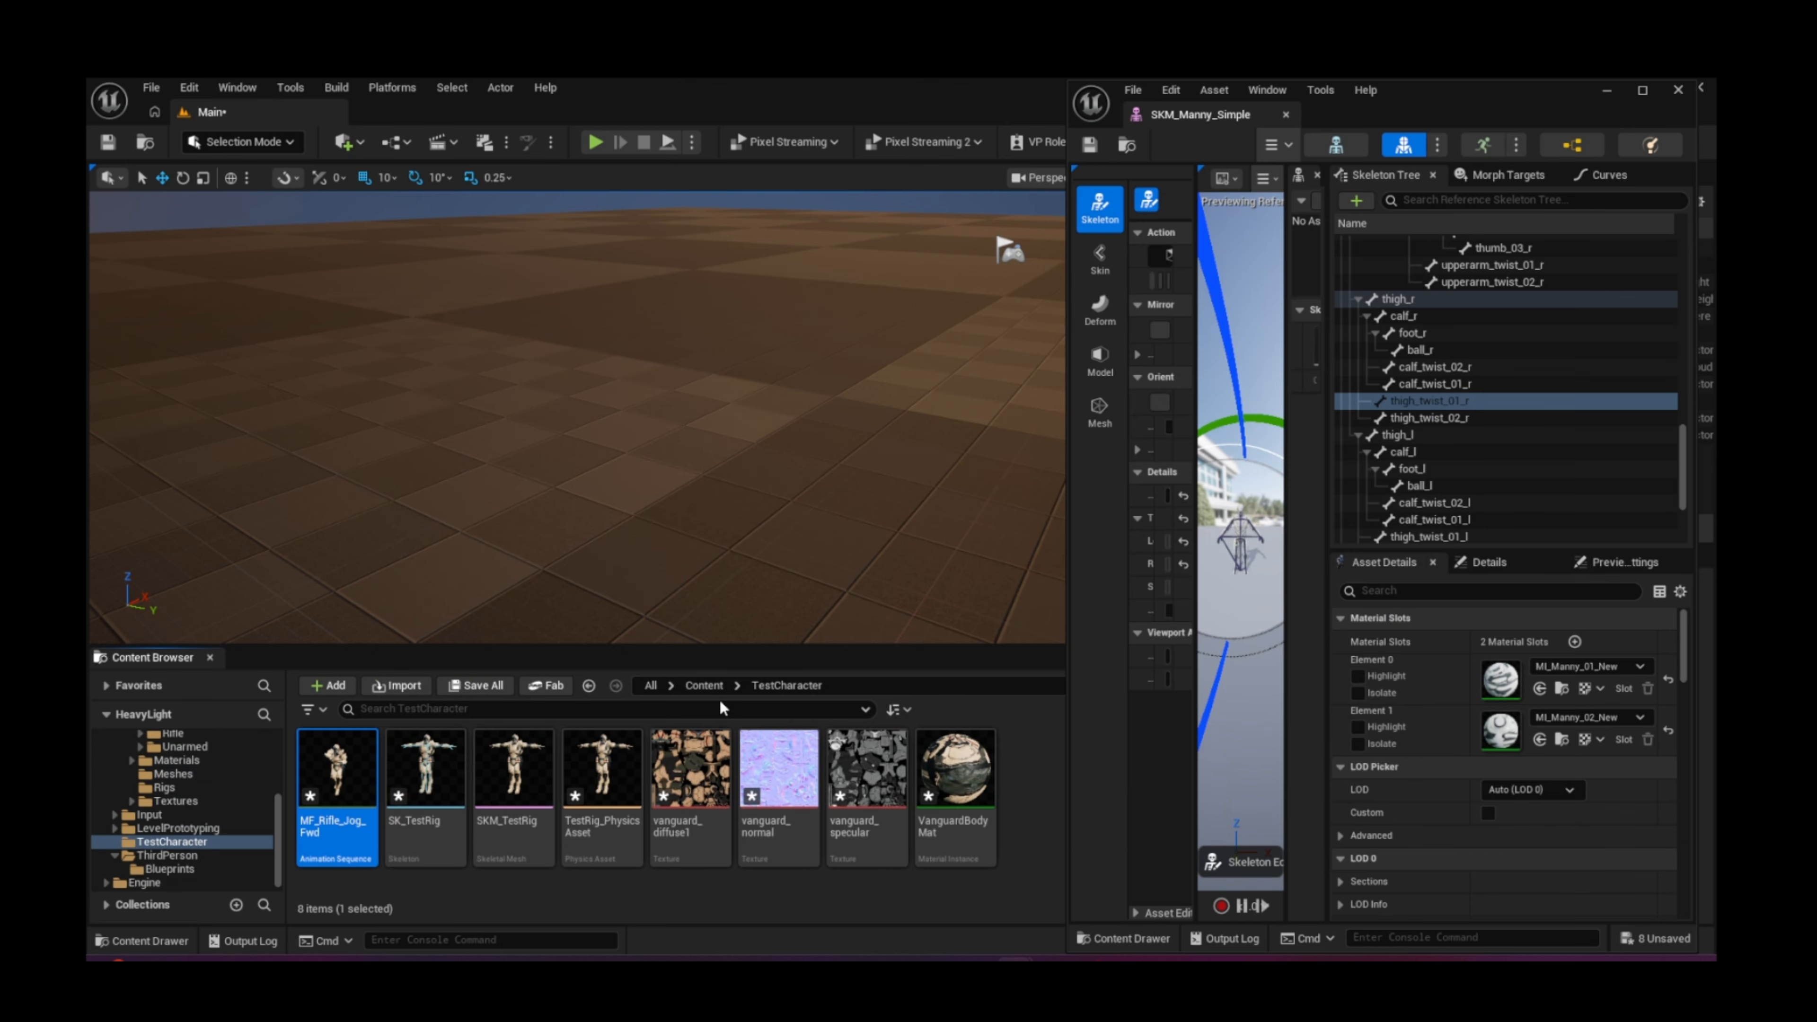
Step: Place the MF_Rifle_Jog_Fwd animation from TestCharacter on the level's floor, and close the SKM_Manny_Simple mesh editor
left_click_drag(357, 741, 680, 487)
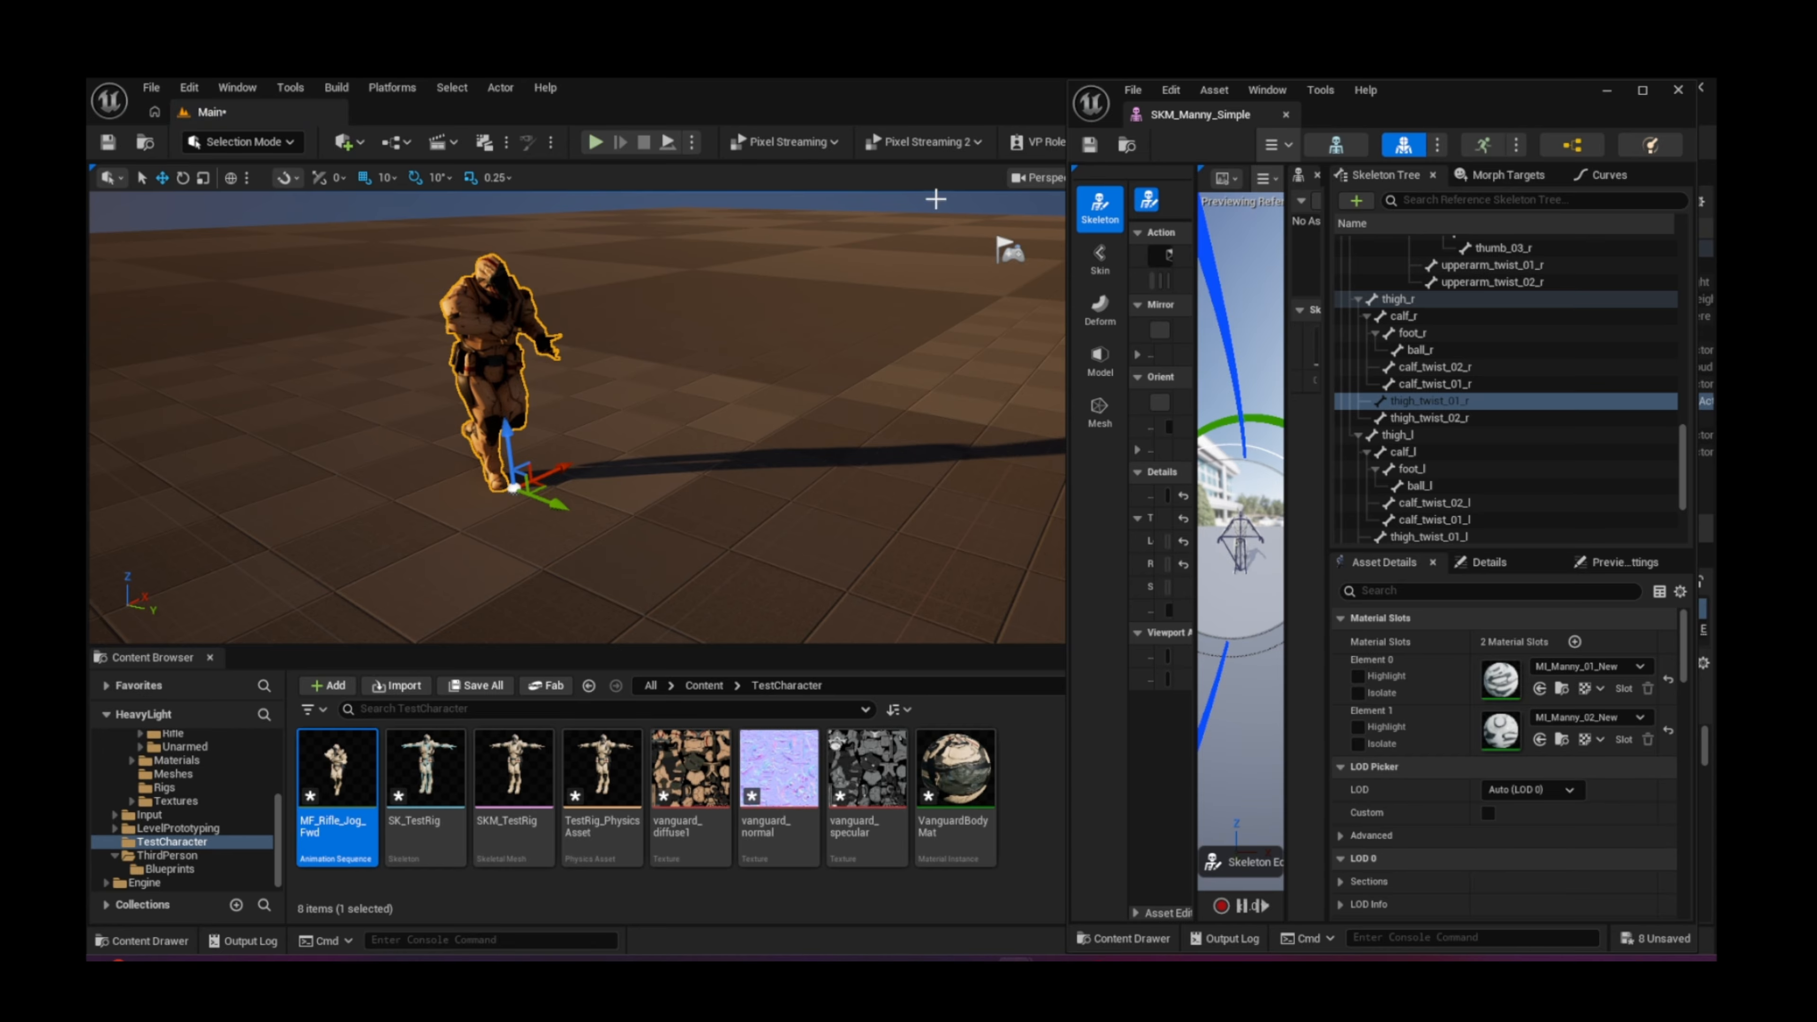
left_click(1680, 91)
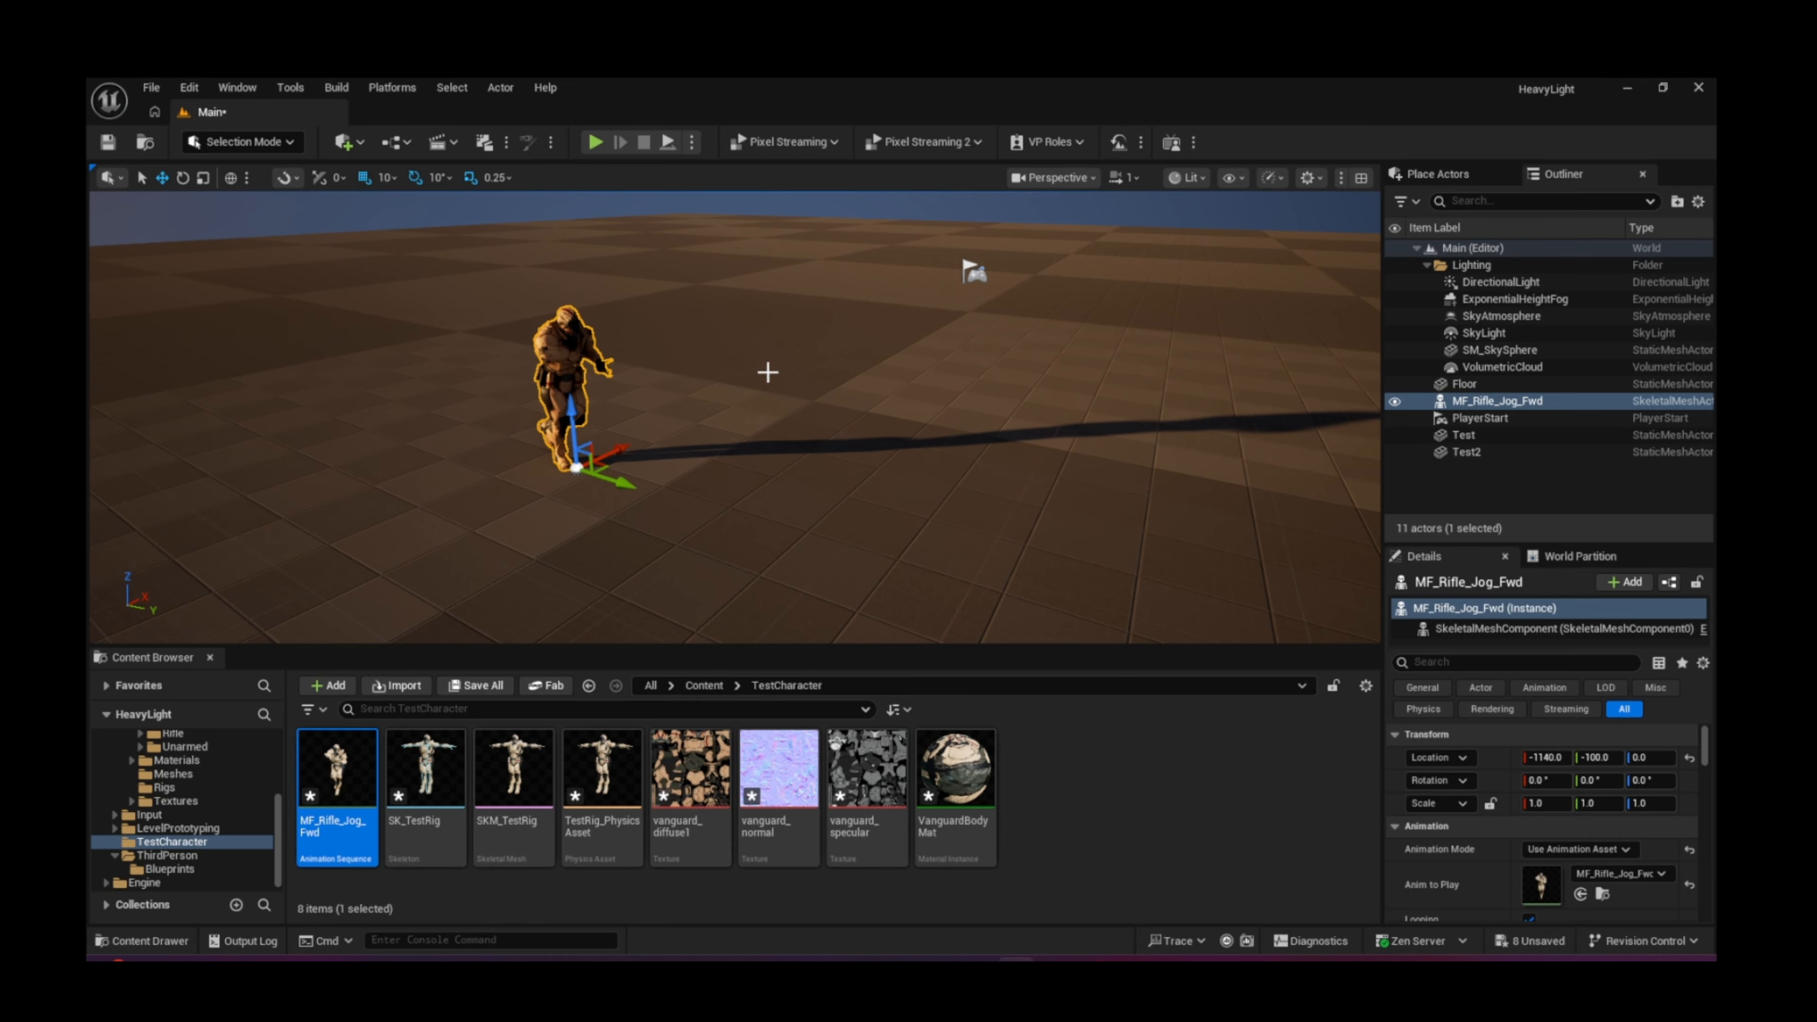
Step: Play the level in the editor and fly around the placed character to examine its MF_Rifle_Jog_Fwd animation from several sides
left_click(596, 142)
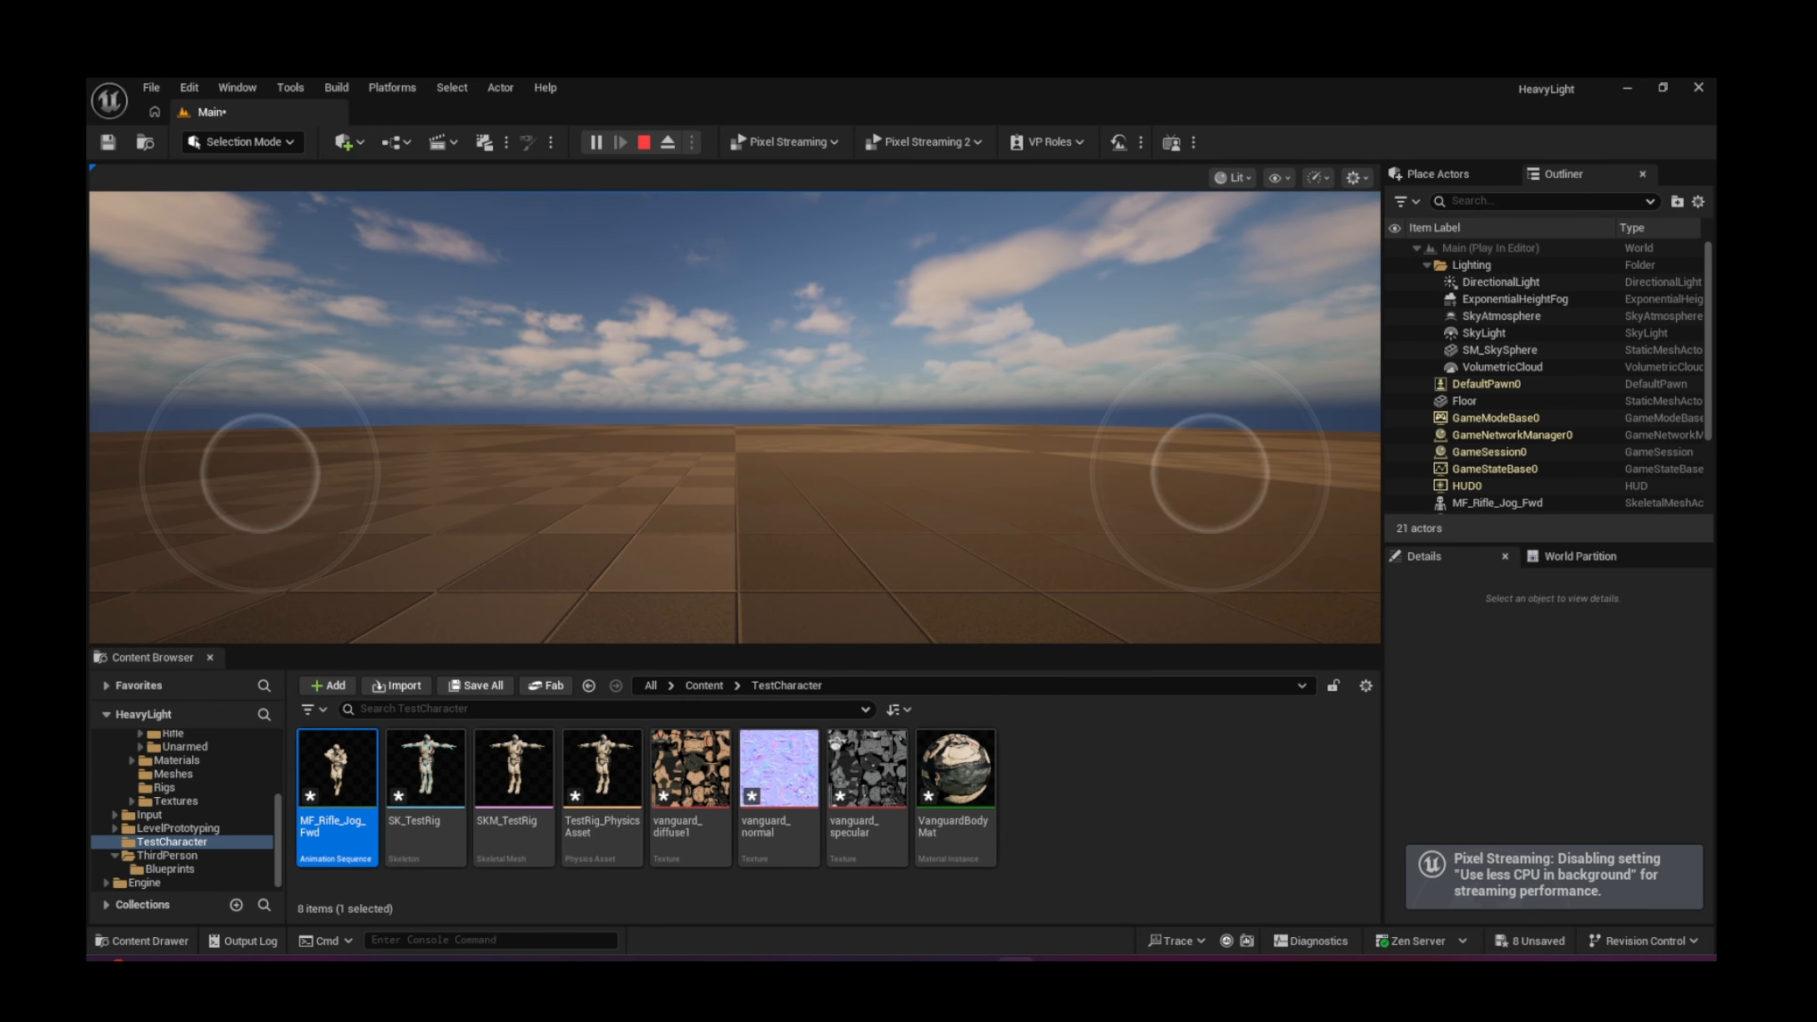
left_click(735, 417)
key("w")
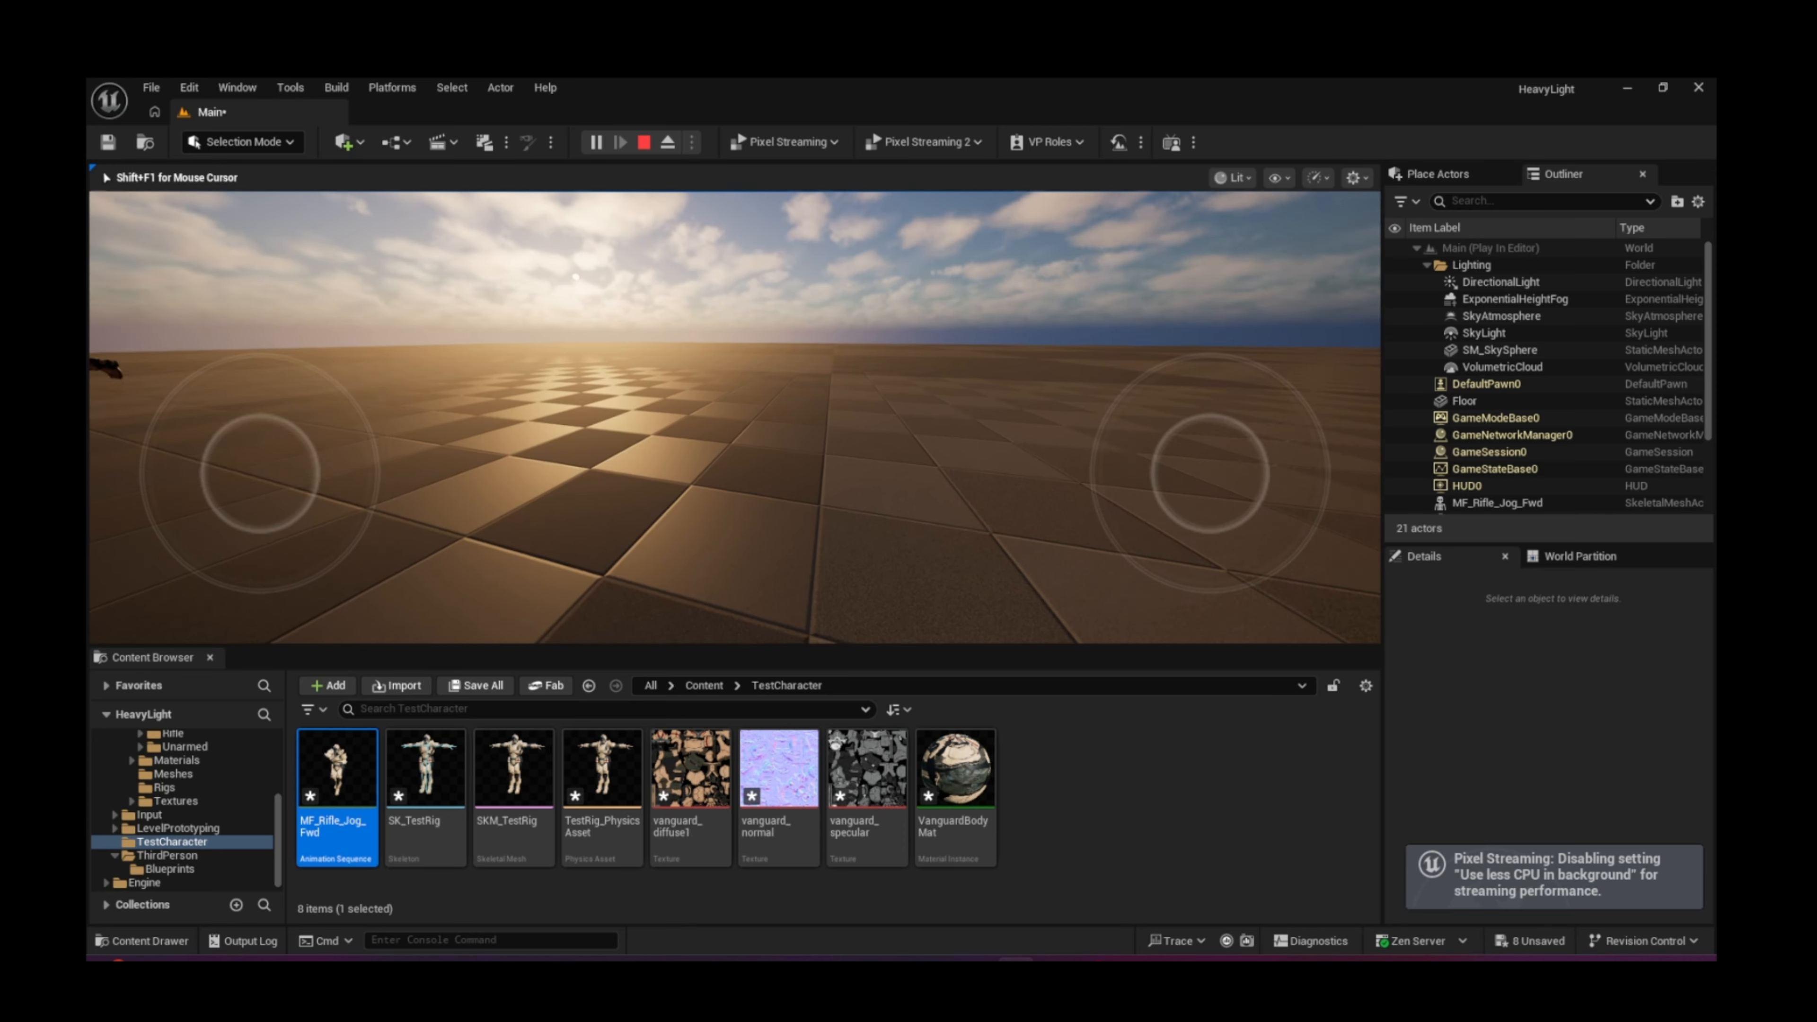
key("s")
key("w")
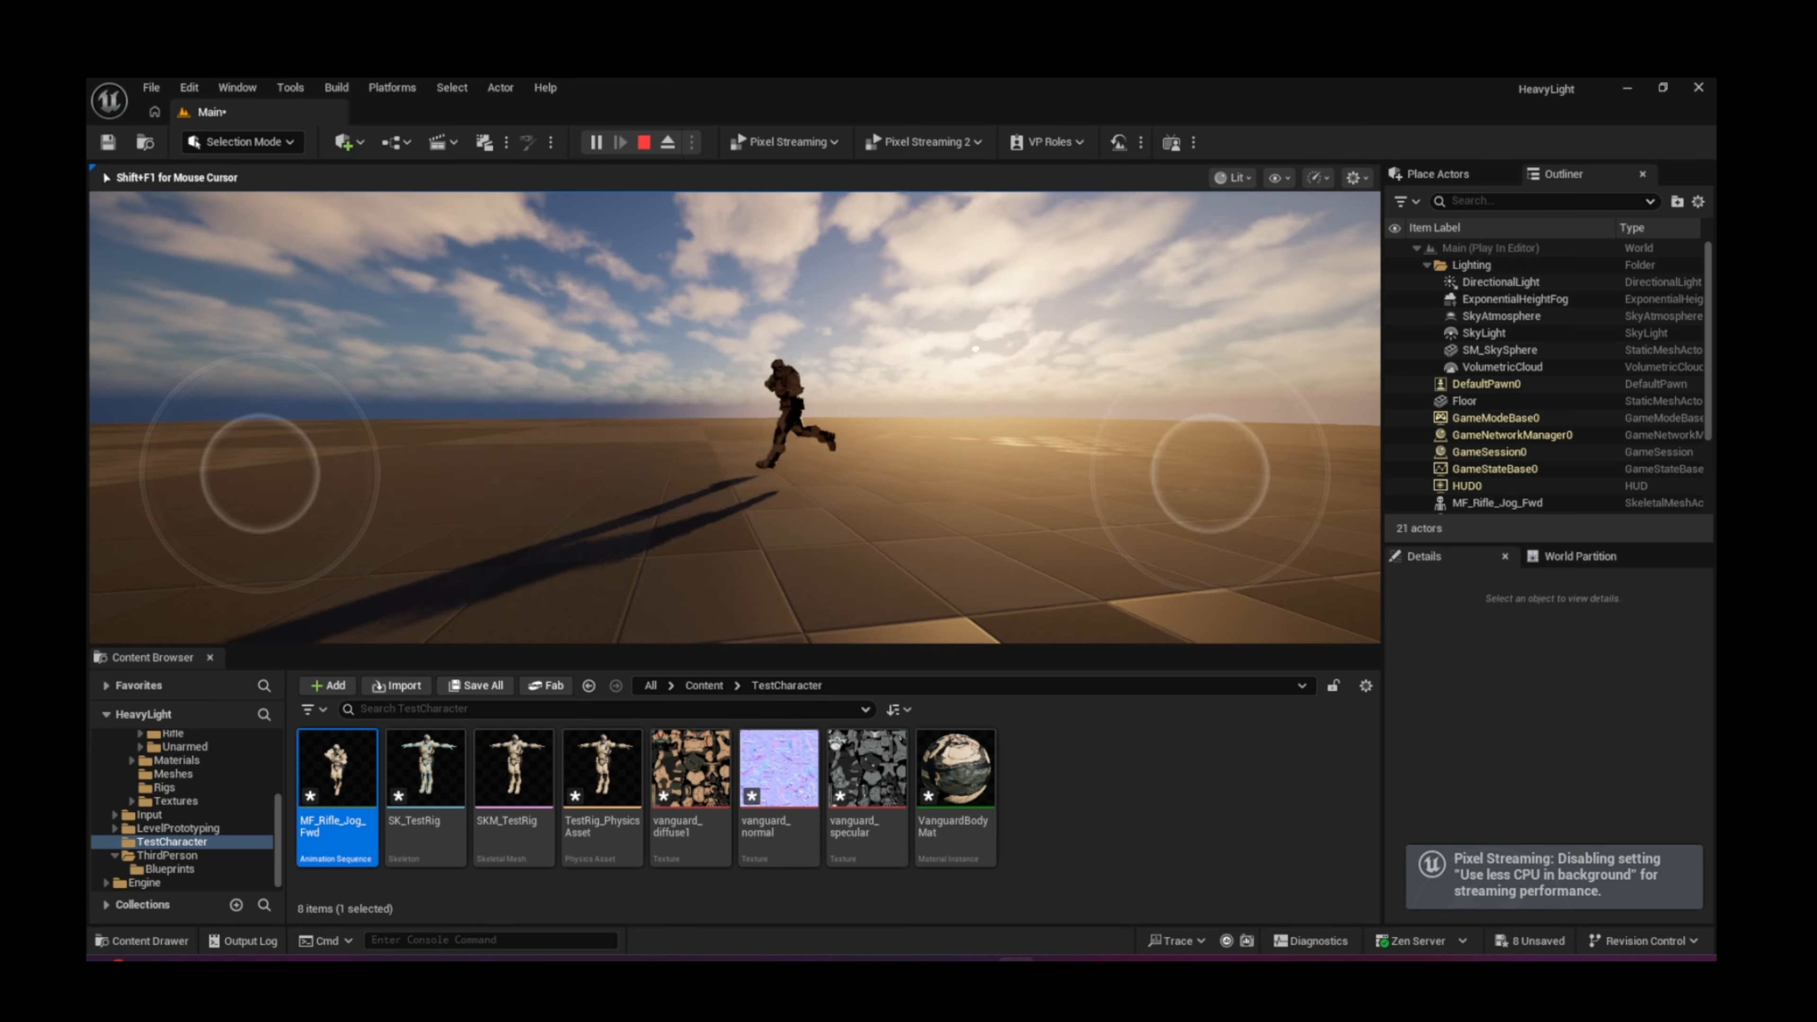
key("s")
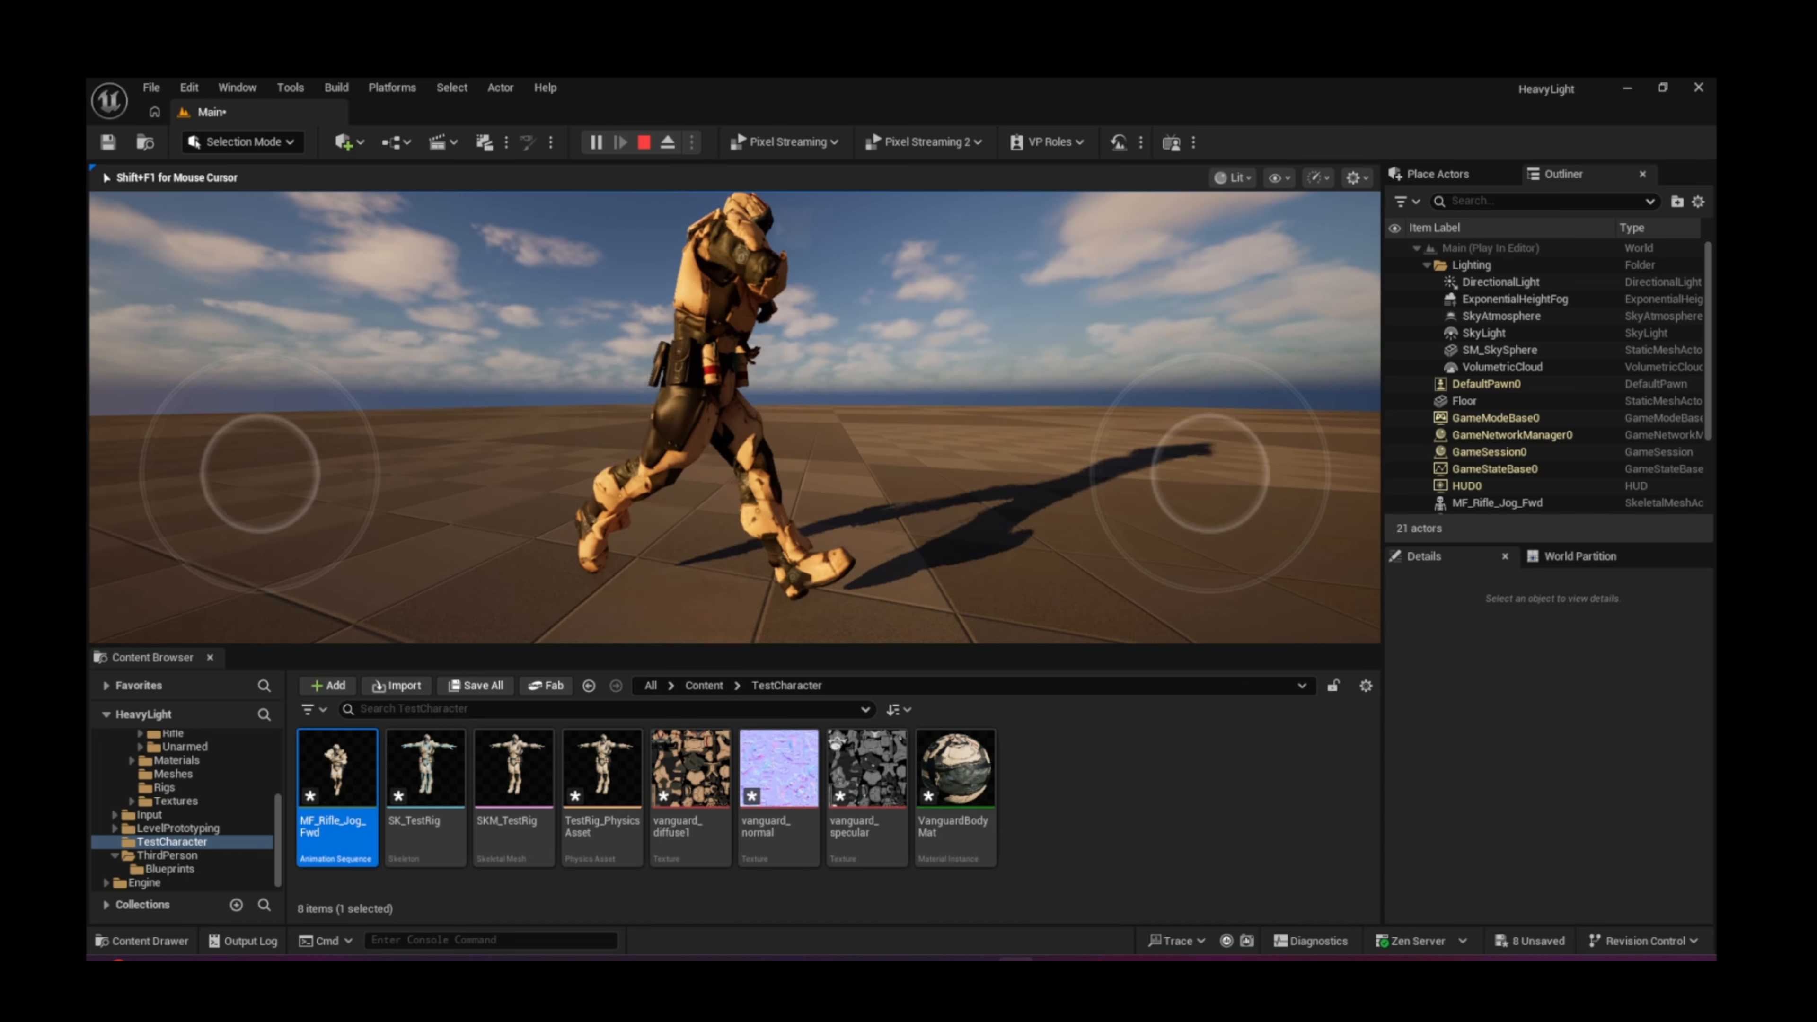
key("d")
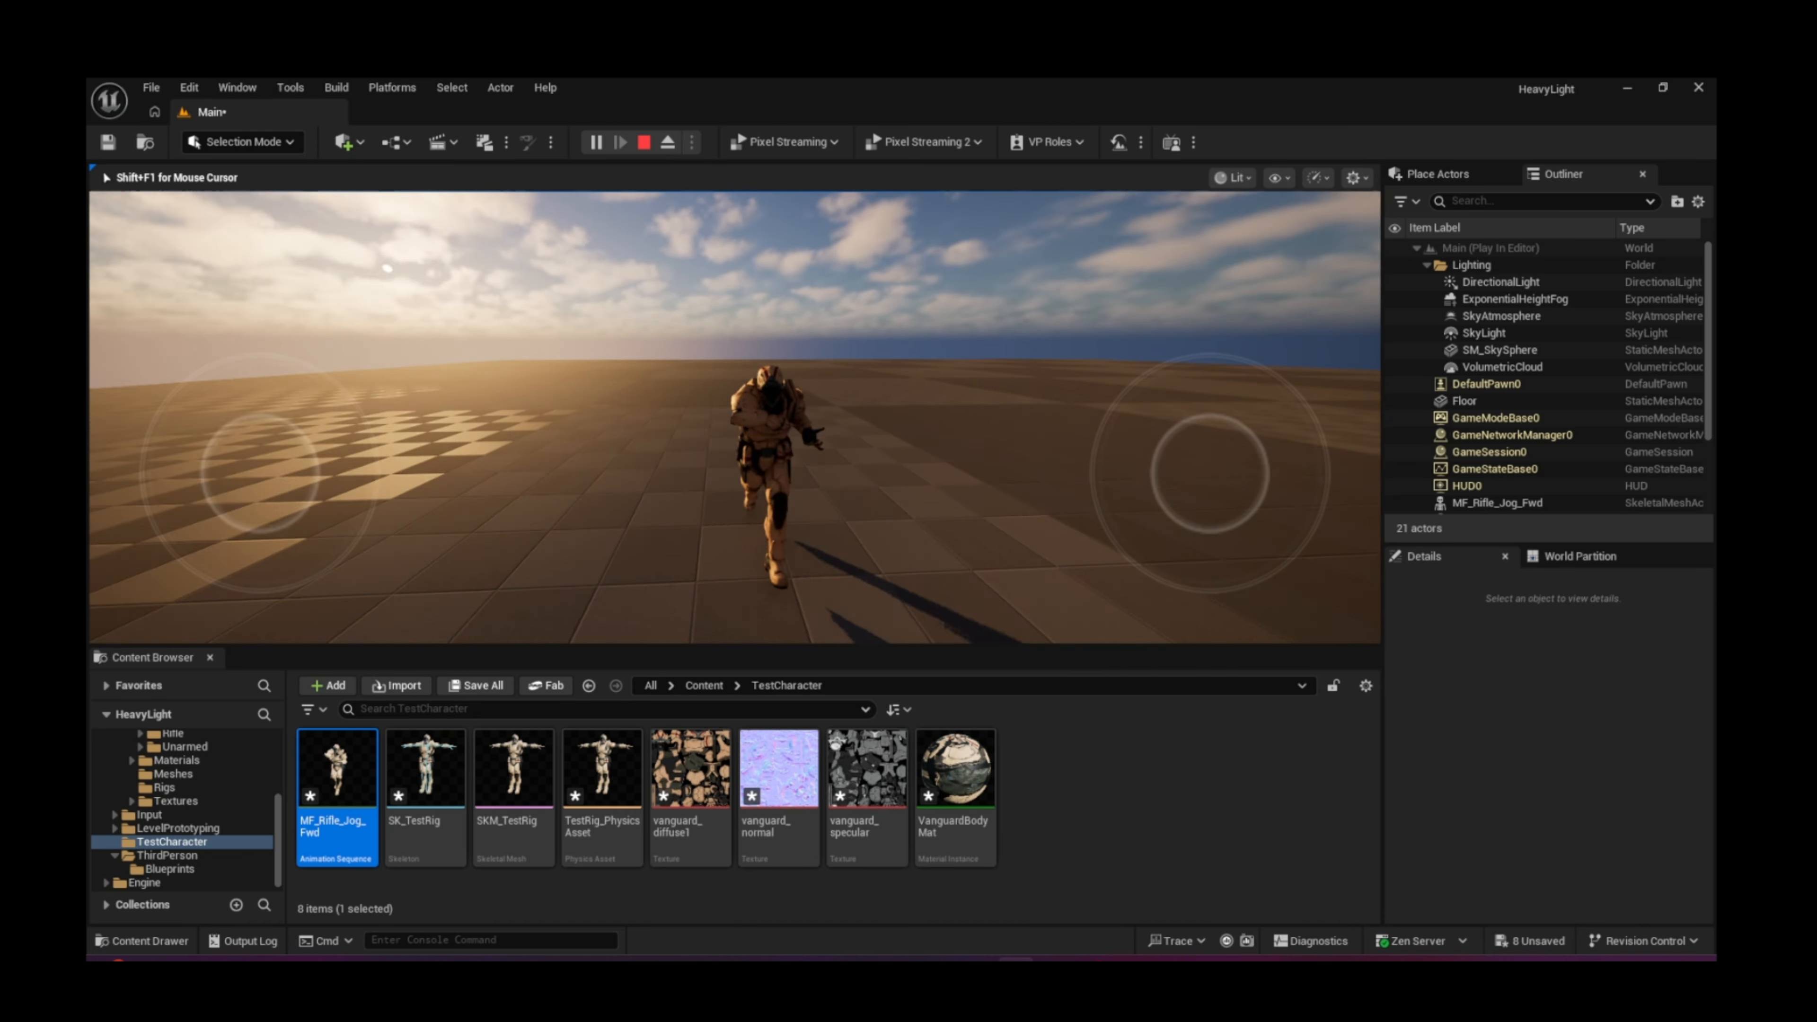
key("d")
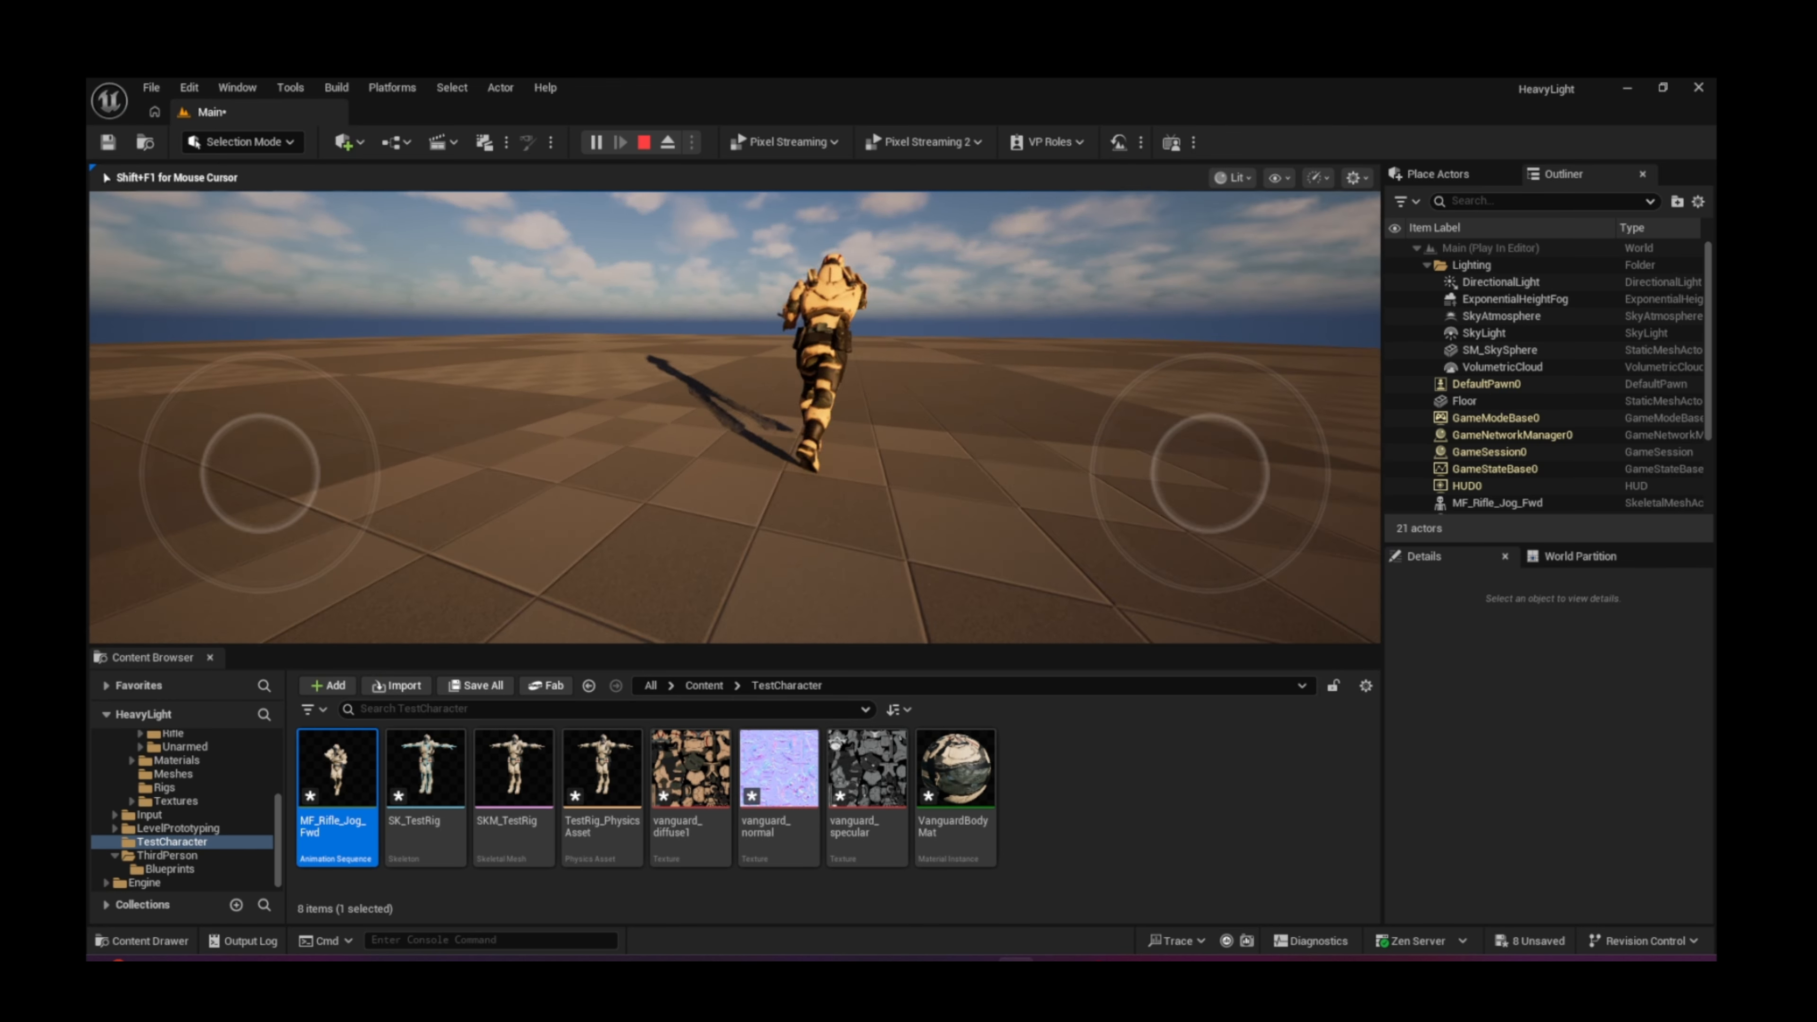
key("w")
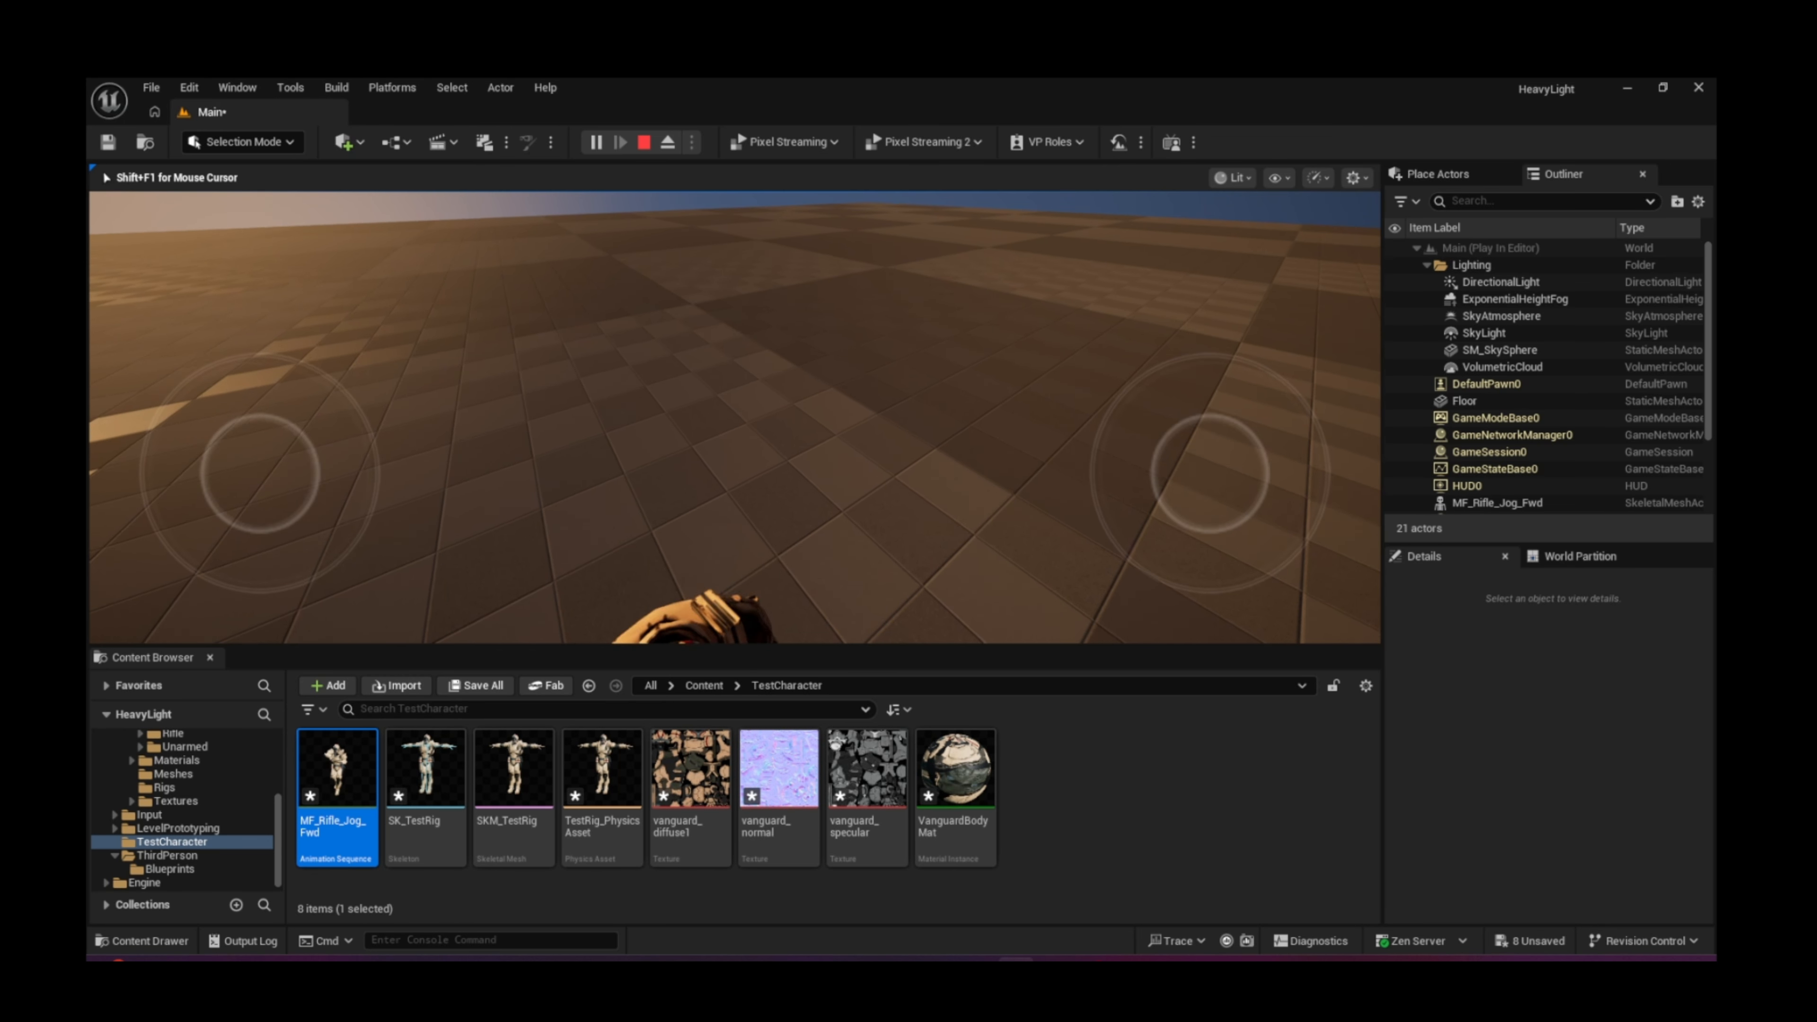
key("s")
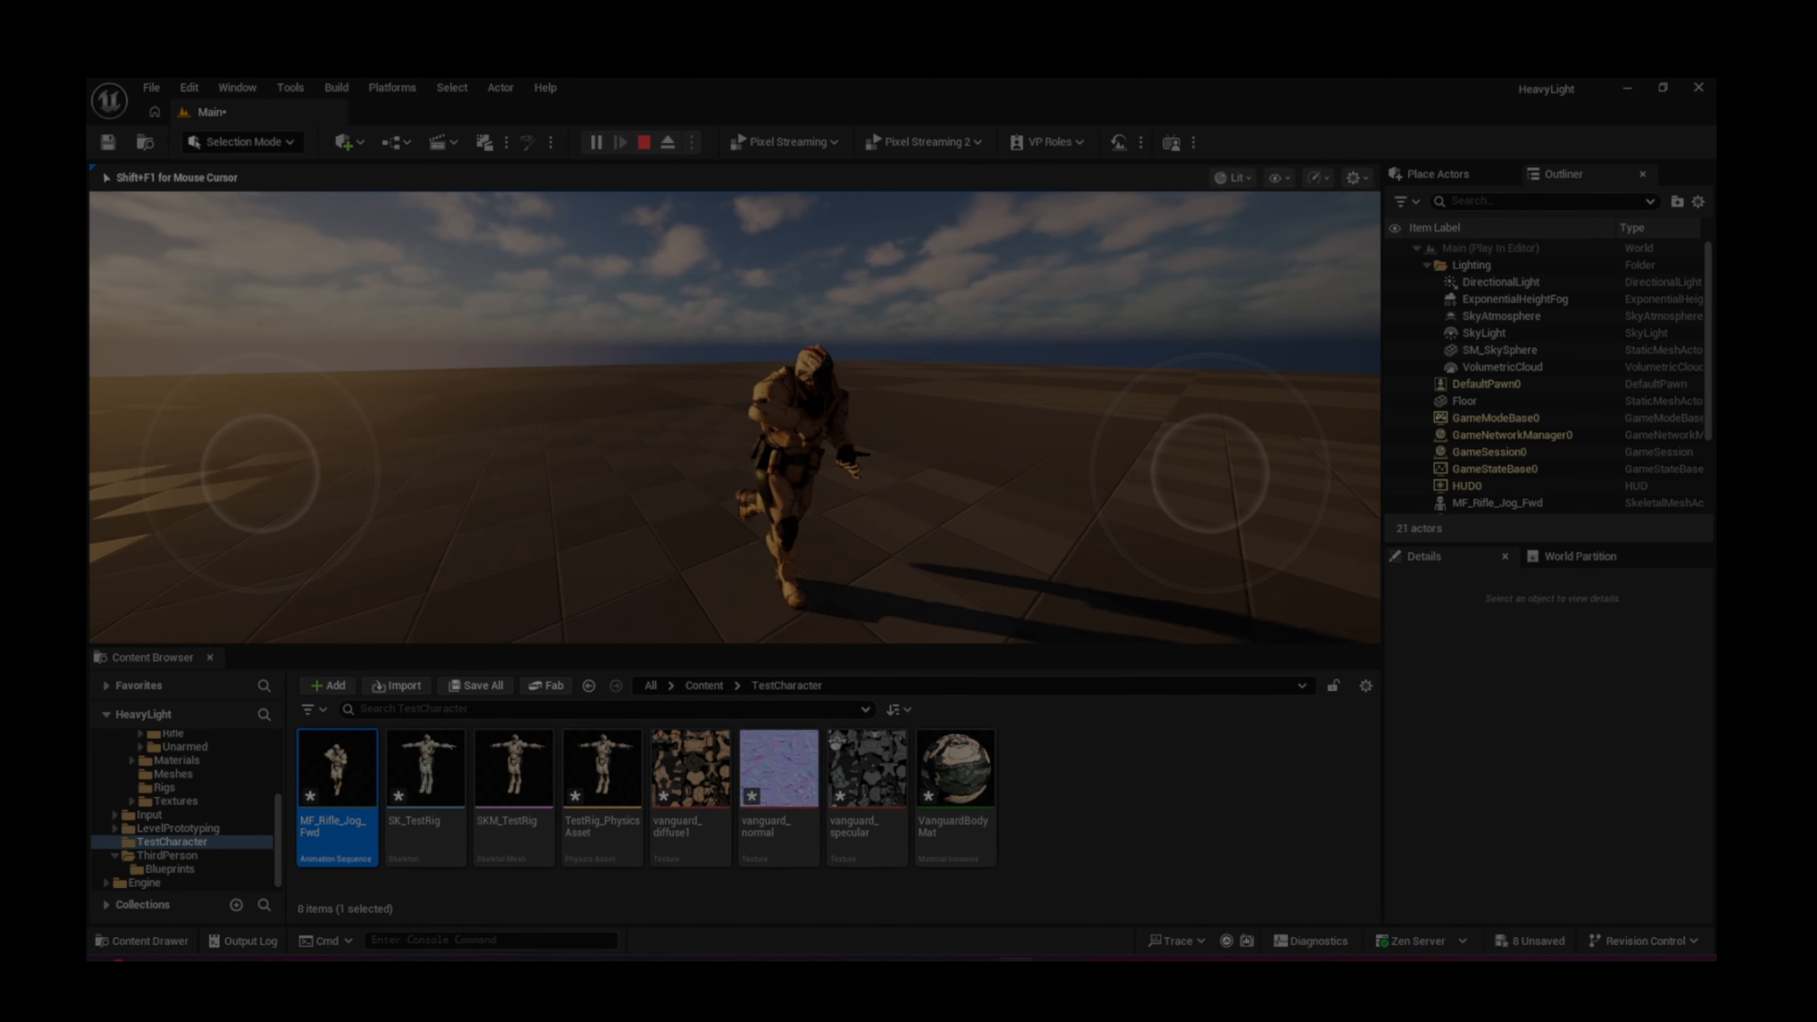